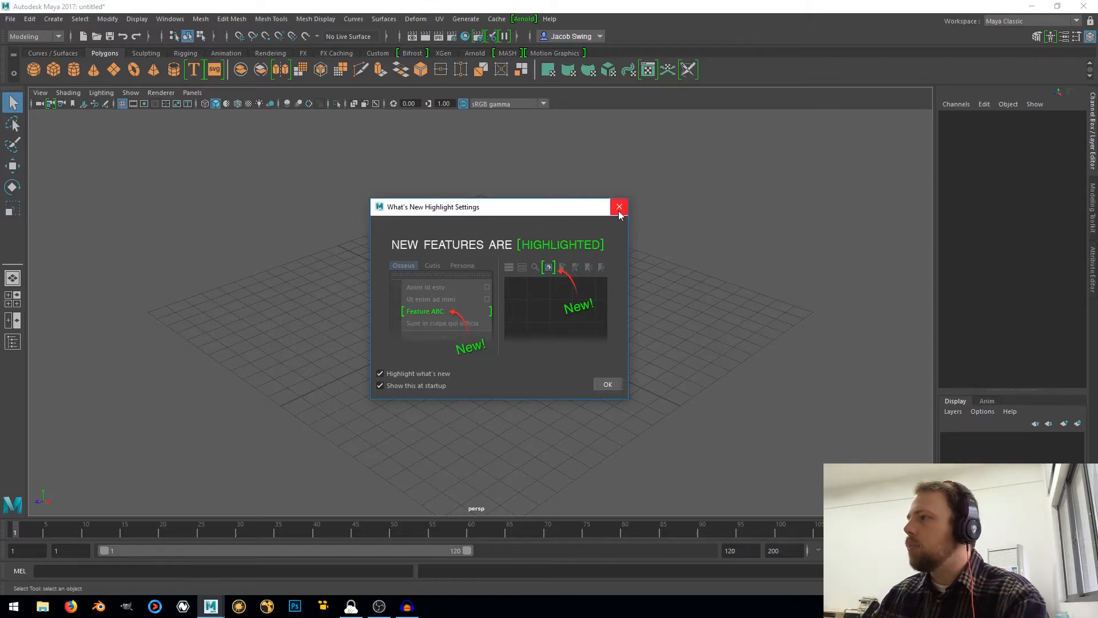
Dismiss the What's New highlight dialog and hide the Shelf, Time Slider, Range Slider and Command Line from the interface
left_click(619, 207)
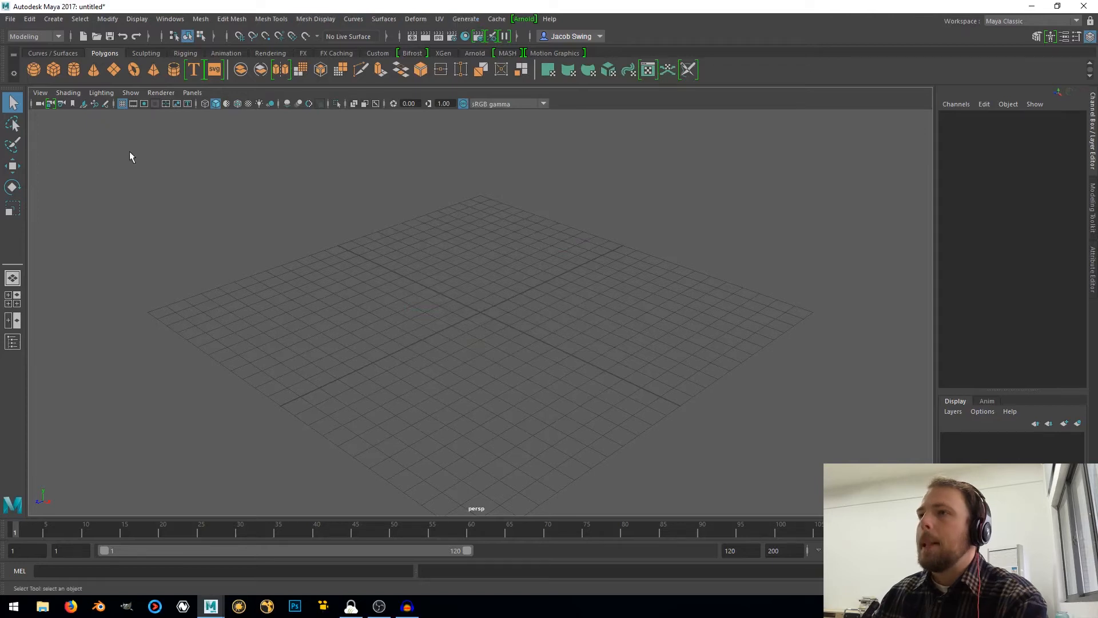
left_click(135, 21)
mouse_move(158, 21)
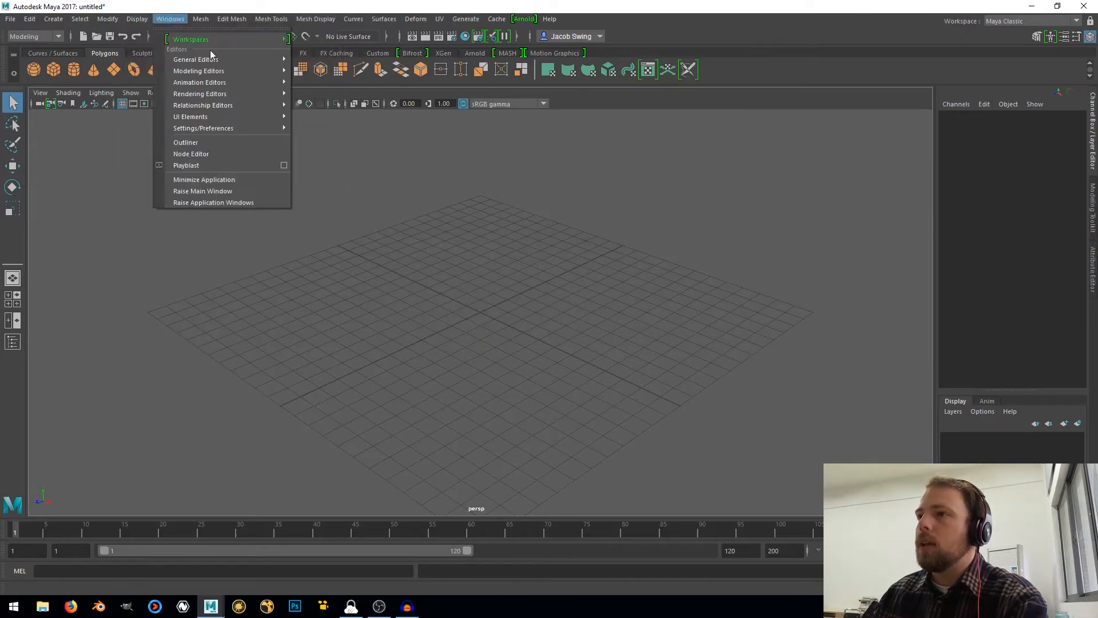
left_click(303, 115)
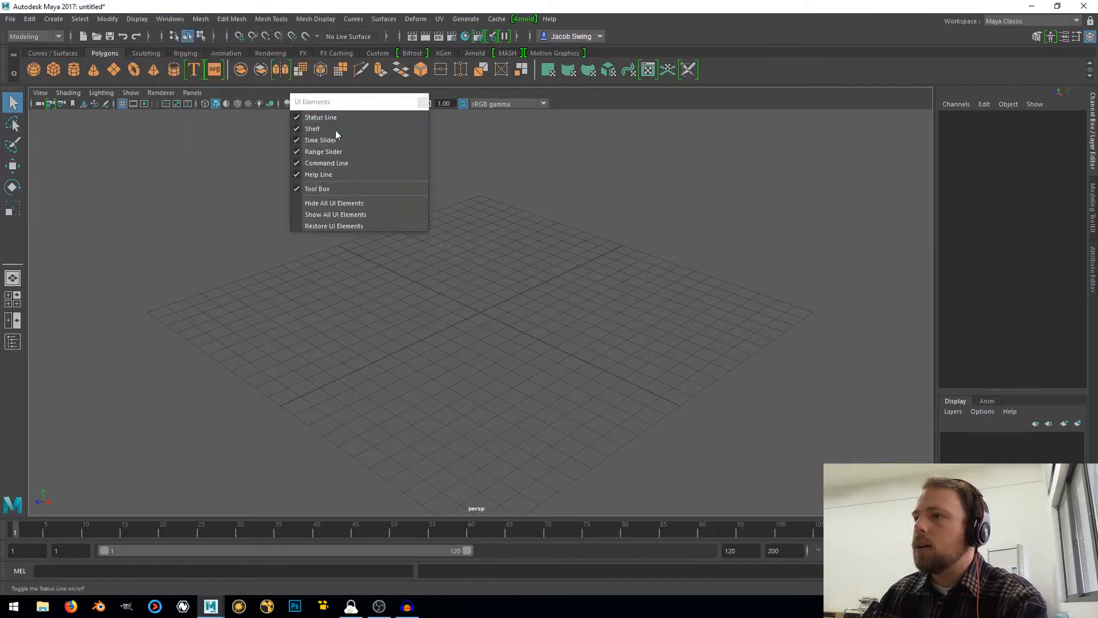
left_click(337, 117)
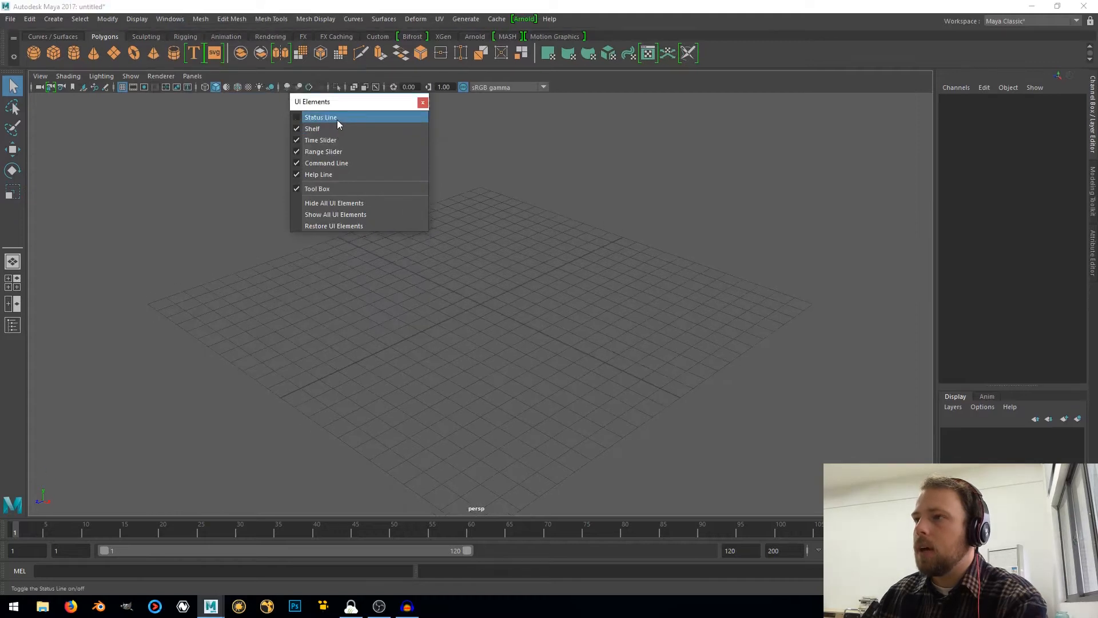
left_click(337, 118)
left_click(320, 129)
left_click(319, 140)
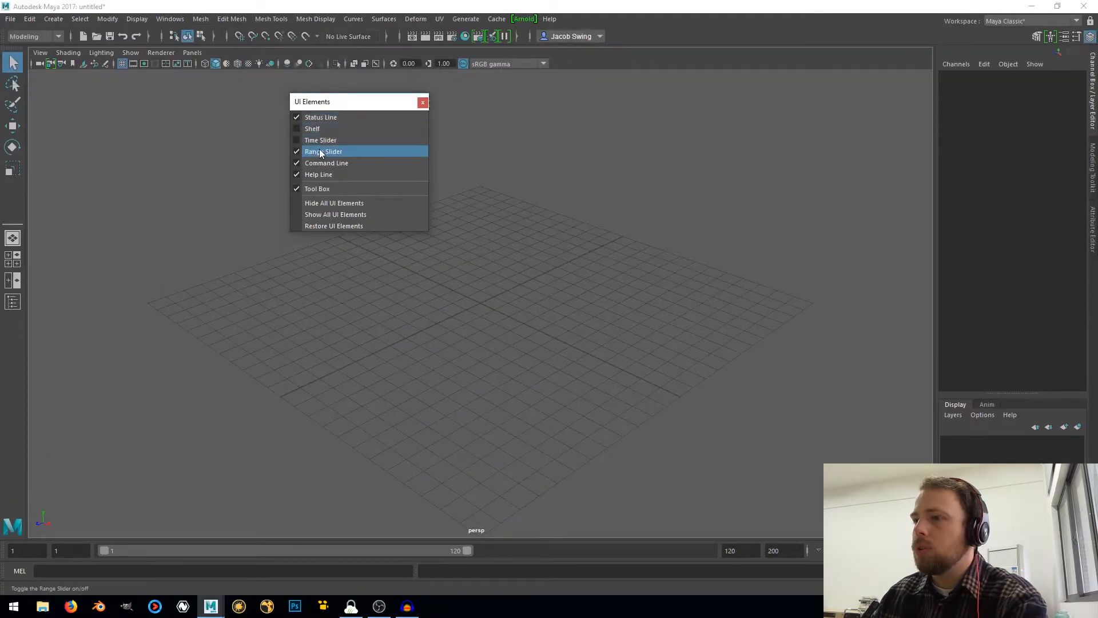
left_click(320, 152)
left_click(317, 165)
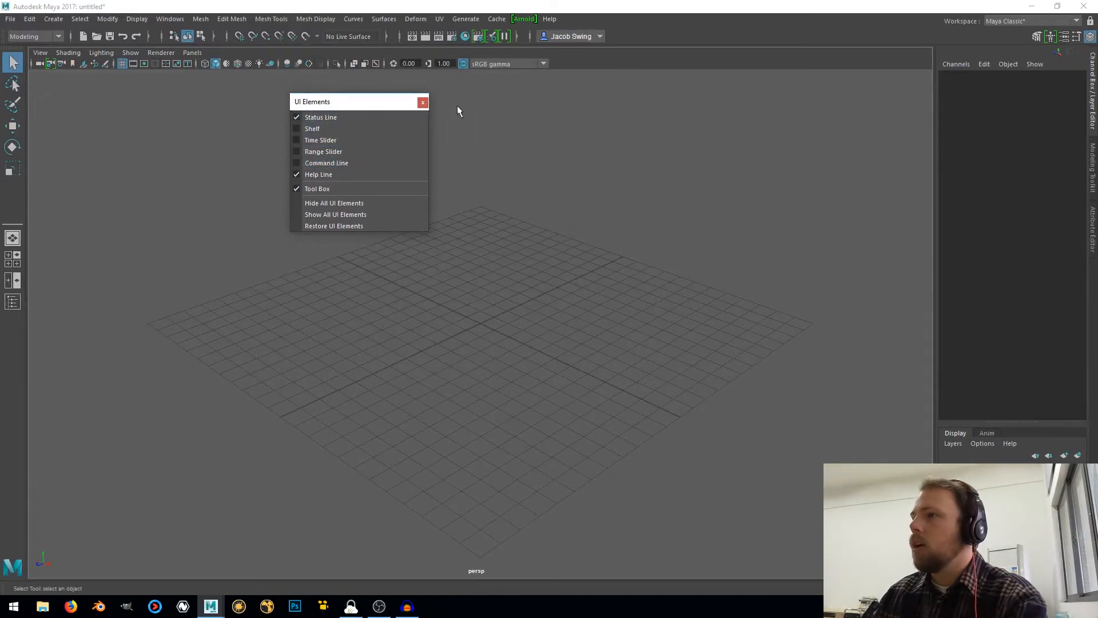
left_click(423, 104)
Detach the Channel Box, Modeling Toolkit and Attribute Editor into floating windows, and close the Modeling Toolkit
left_click_drag(1088, 85, 1056, 134)
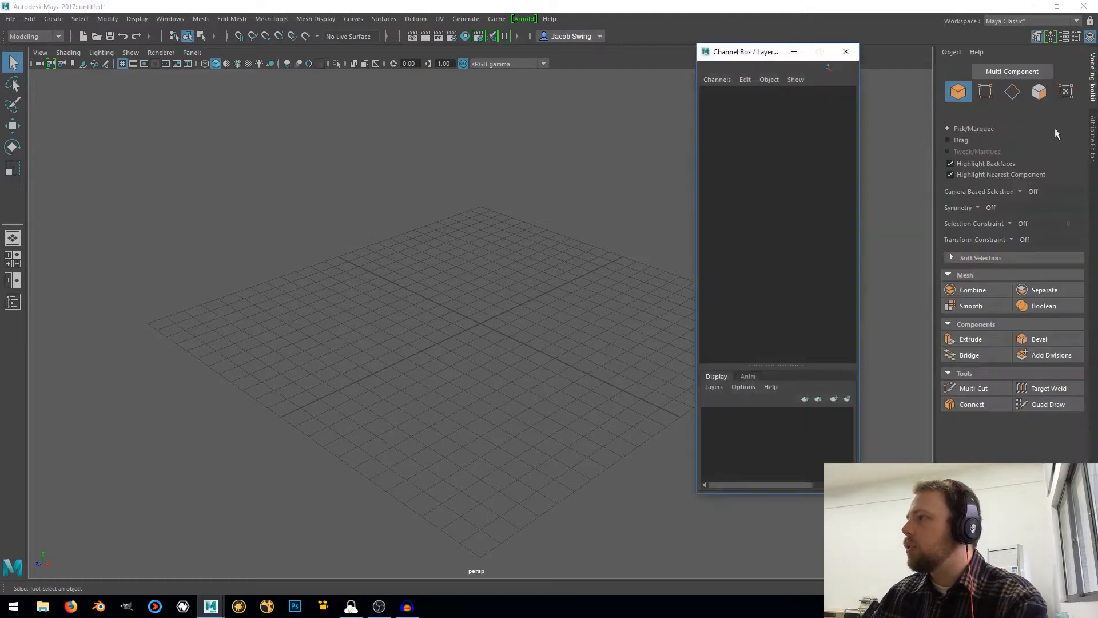
left_click_drag(1093, 96, 1013, 98)
left_click_drag(1092, 137, 994, 68)
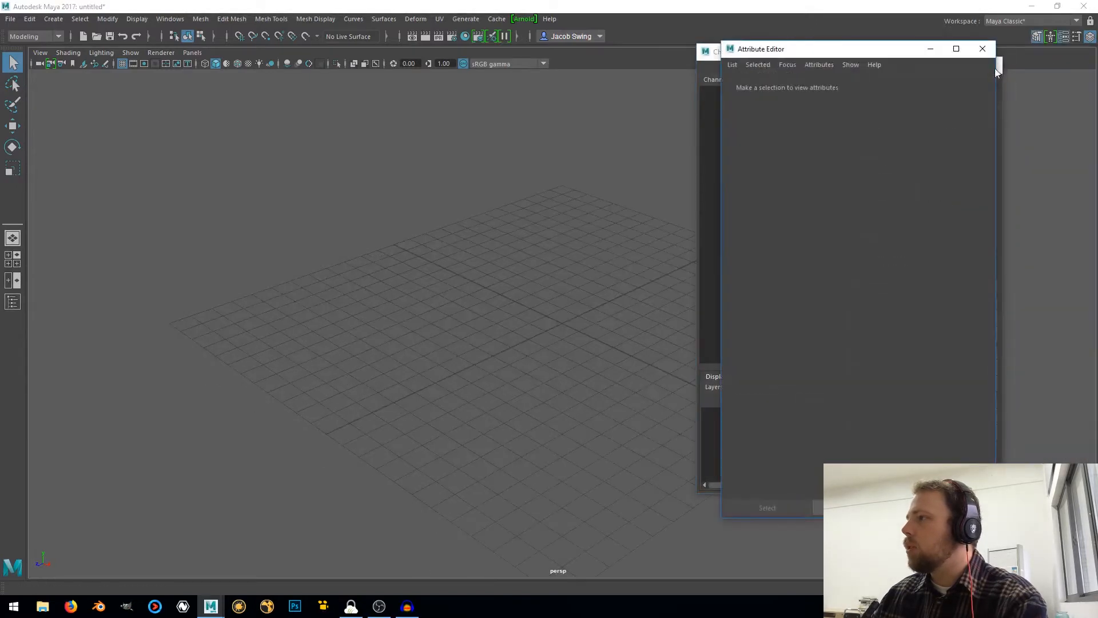
left_click_drag(906, 52, 867, 87)
left_click(996, 66)
left_click_drag(718, 45, 707, 50)
Show the Outliner, detach it into a floating window, and close it together with the floating Channel Box and Attribute Editor
left_click(13, 302)
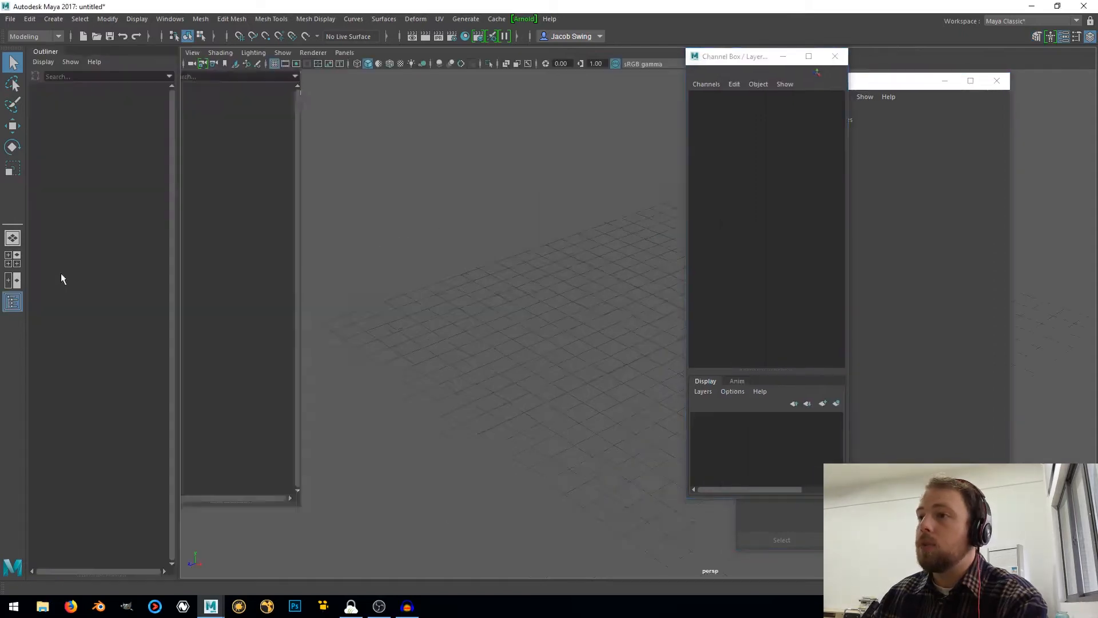
left_click_drag(61, 57, 152, 58)
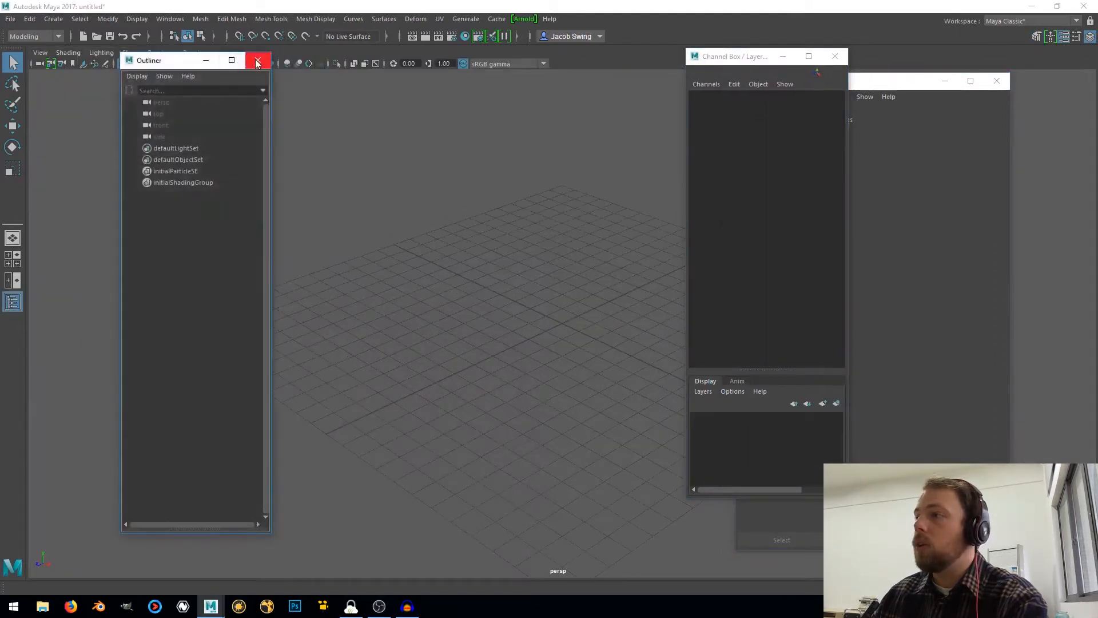
left_click(259, 60)
left_click(835, 56)
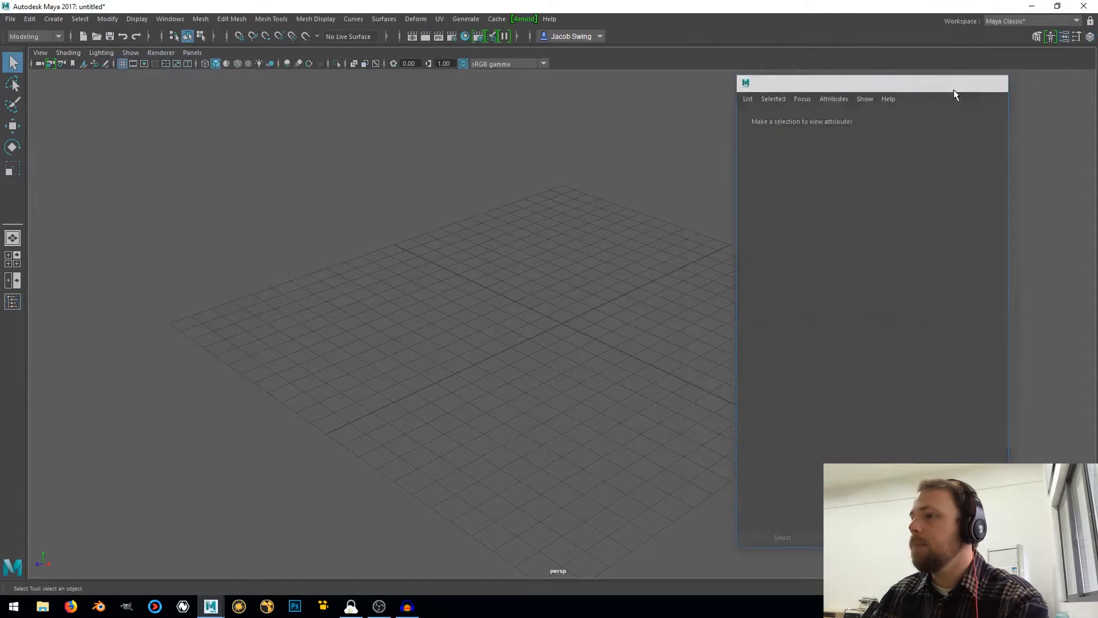
left_click(997, 81)
Switch the workspace from the single perspective view to the four-view layout
scroll(471, 293, "up", 4)
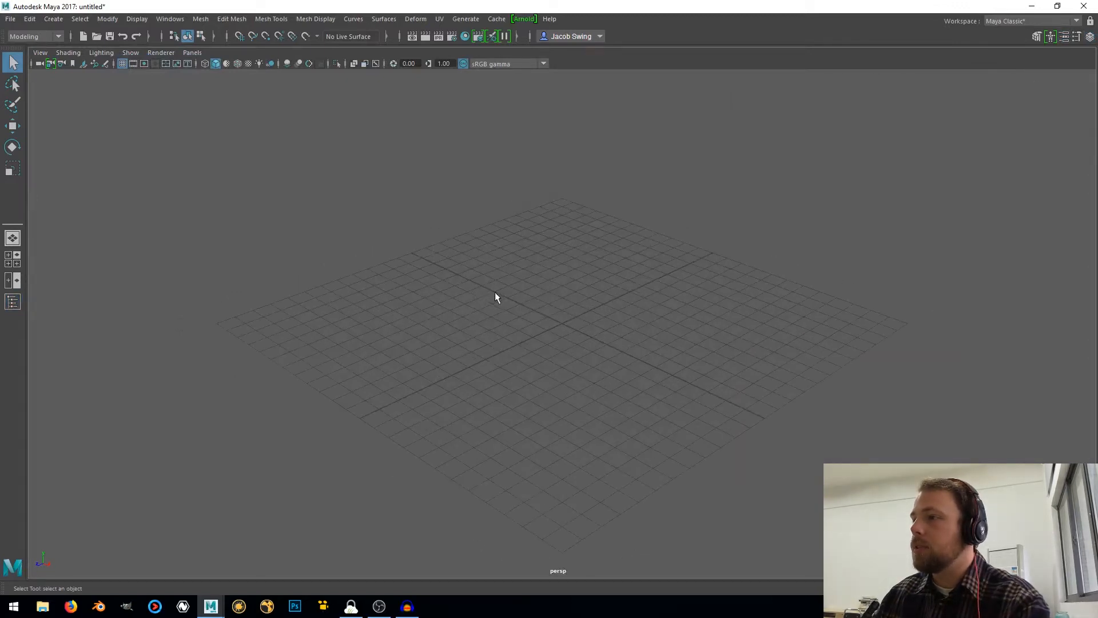
mouse_move(421, 292)
left_mouse_down("alt")
mouse_move(488, 296)
mouse_move(426, 285)
mouse_move(434, 293)
left_mouse_up("alt")
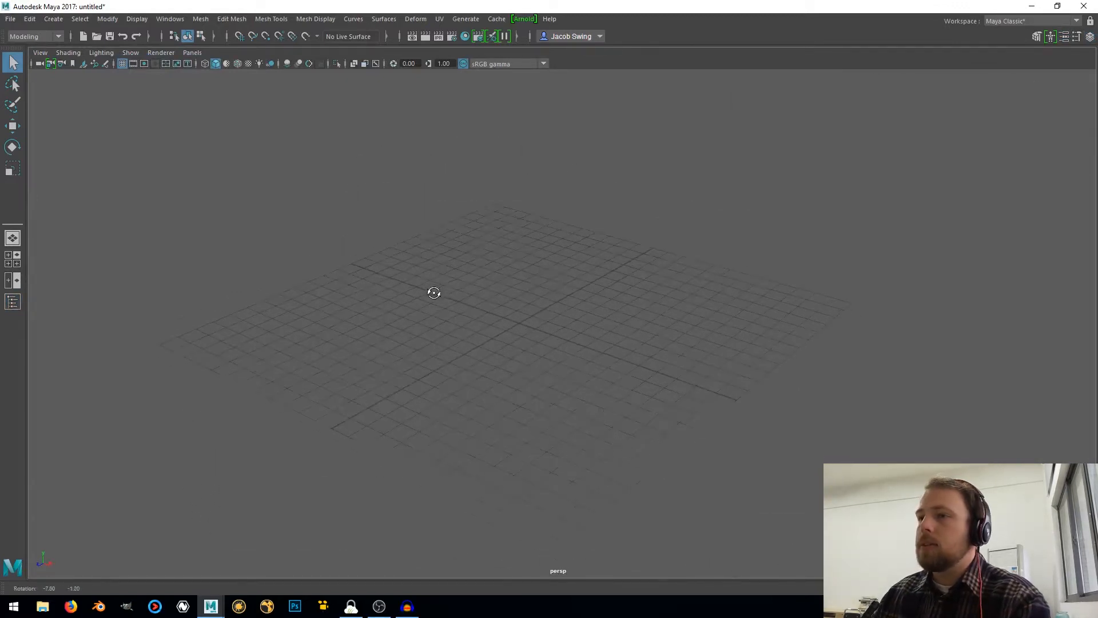
left_click(13, 259)
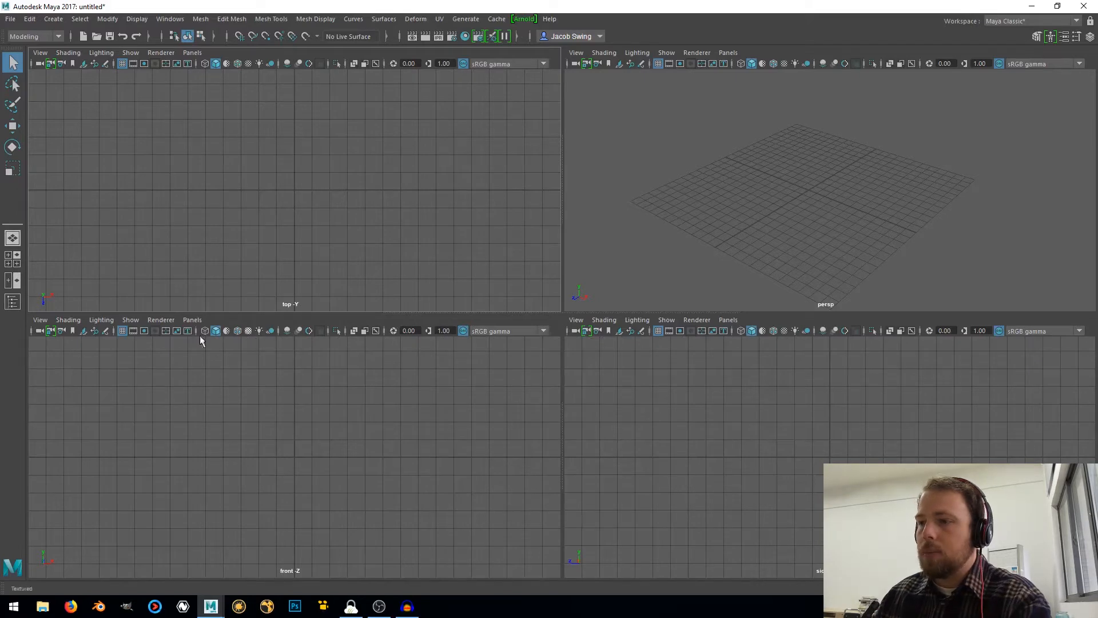
Load IMG_20180316_074211.jpg from D:\tutorials\tutorial_0001_mug\reference_images as an image plane in the front view
left_click(83, 332)
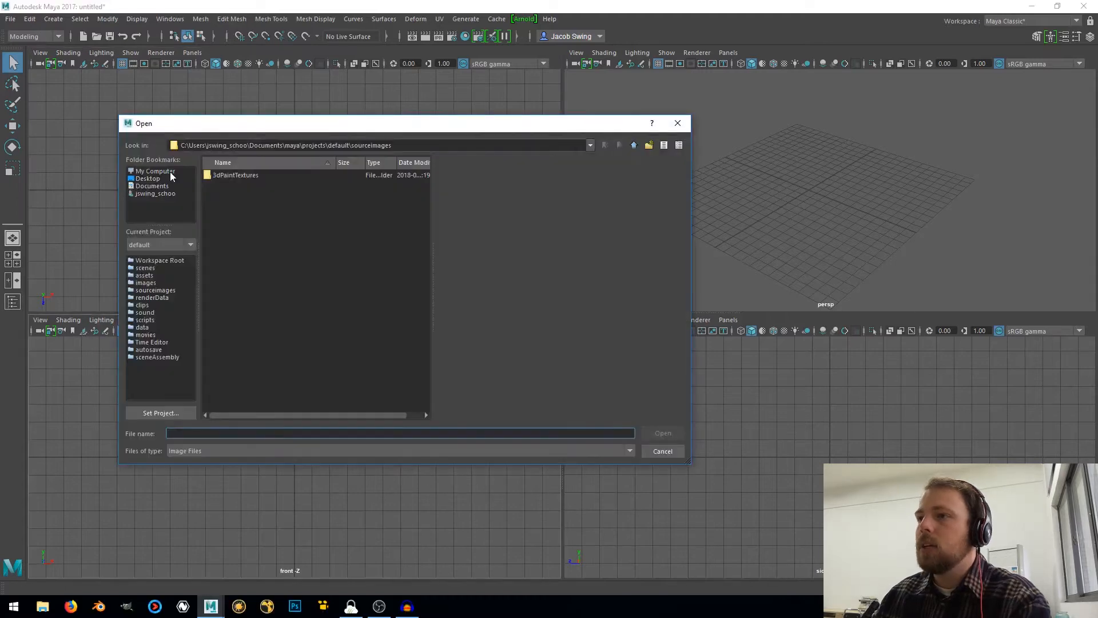
left_click(170, 172)
double_click(233, 185)
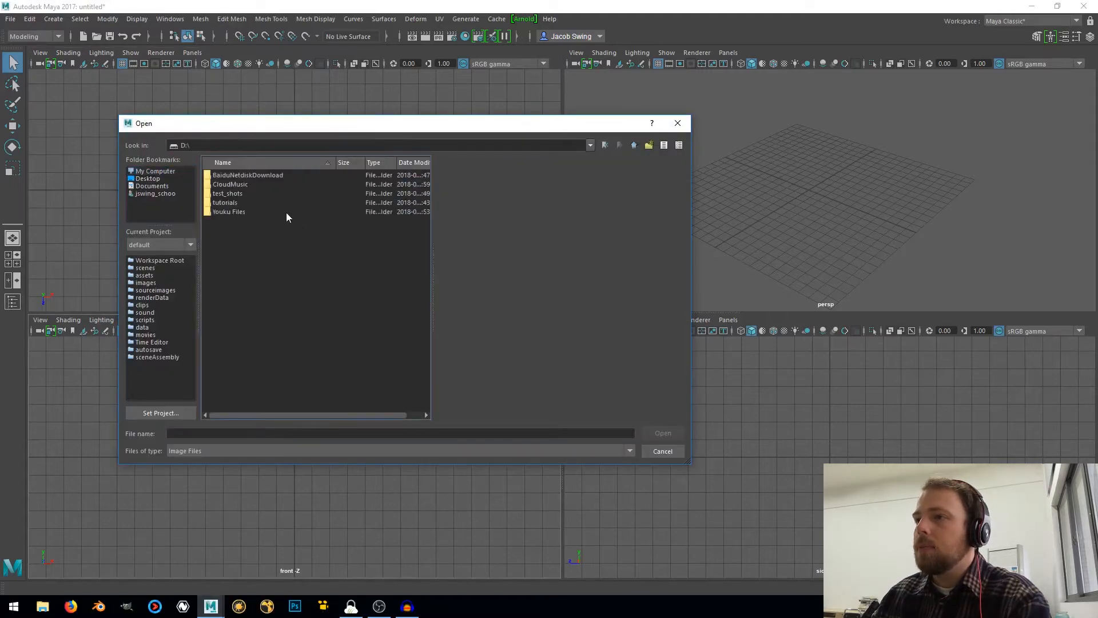
double_click(232, 201)
double_click(234, 175)
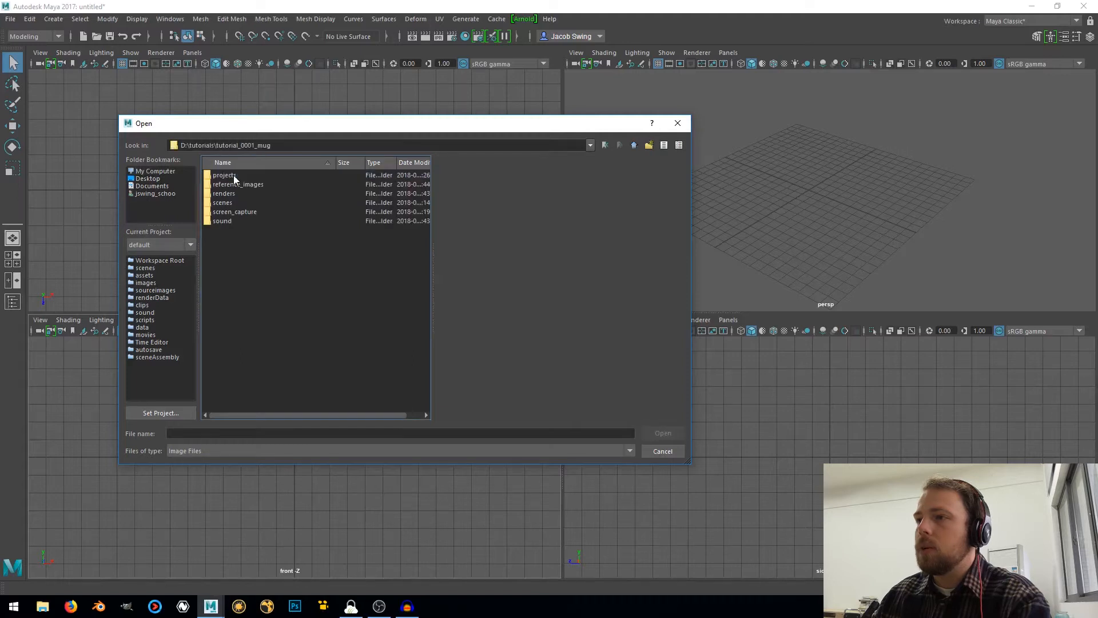
double_click(234, 184)
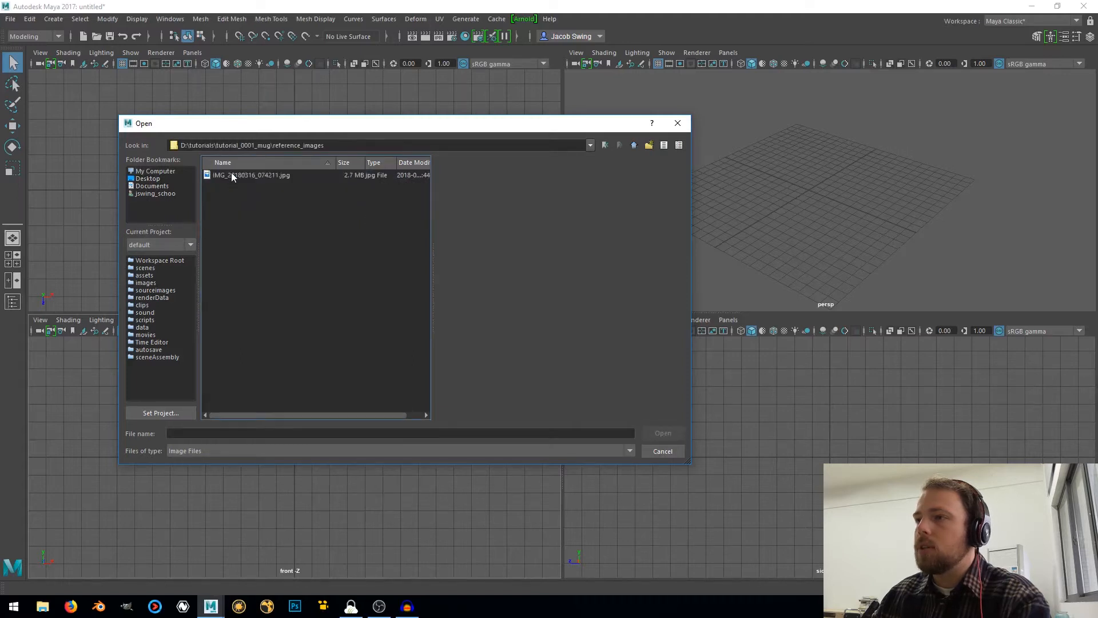
left_click(231, 175)
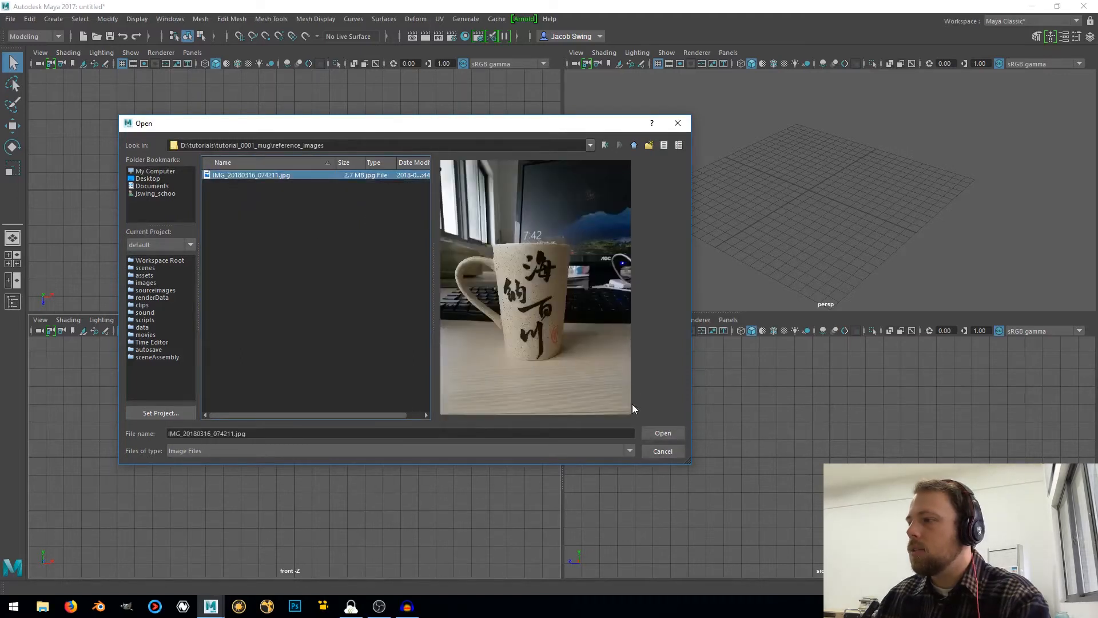
left_click(663, 433)
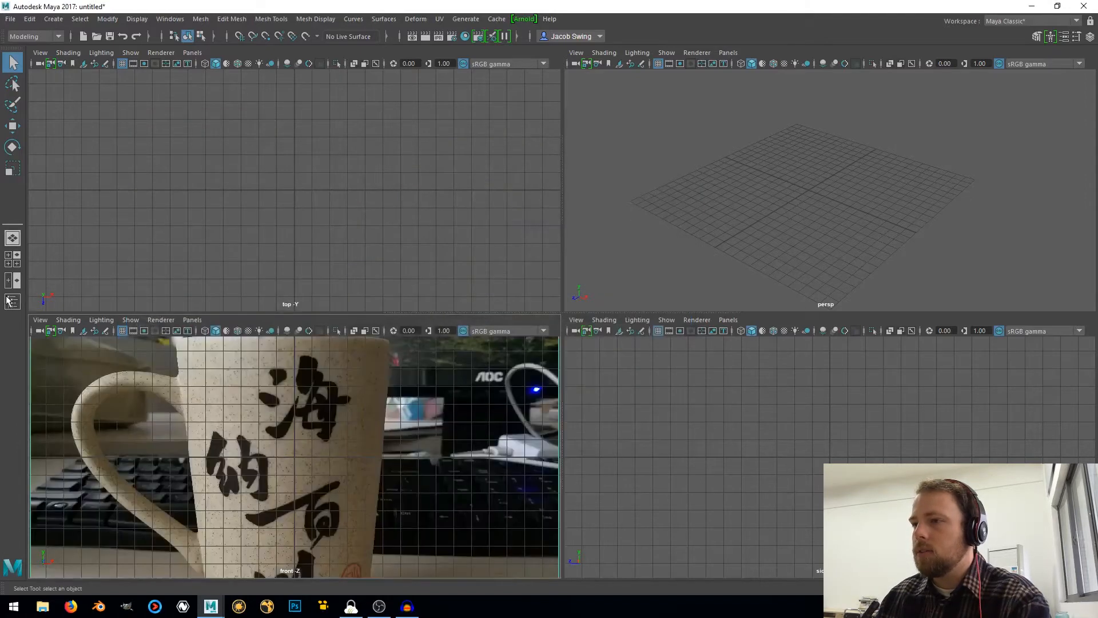
Move the mug image plane back to about -21.84 cm in Z and up to about 9.98 cm in Y, and deselect it
scroll(347, 453, "down", 5)
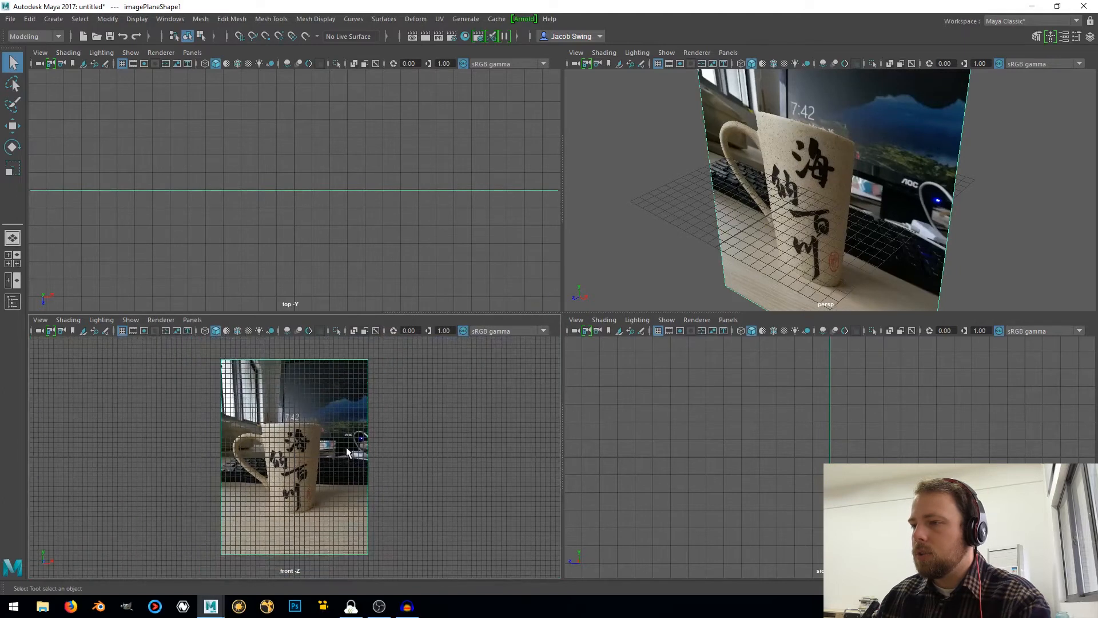
scroll(347, 452, "up", 3)
scroll(347, 452, "down", 2)
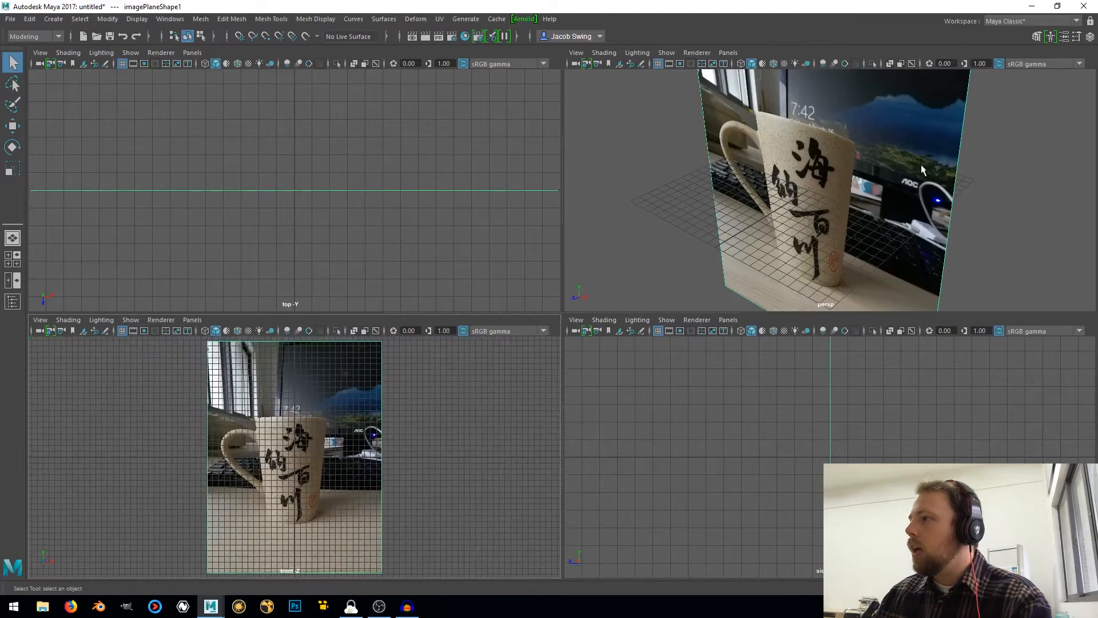
left_click(960, 169)
key("w")
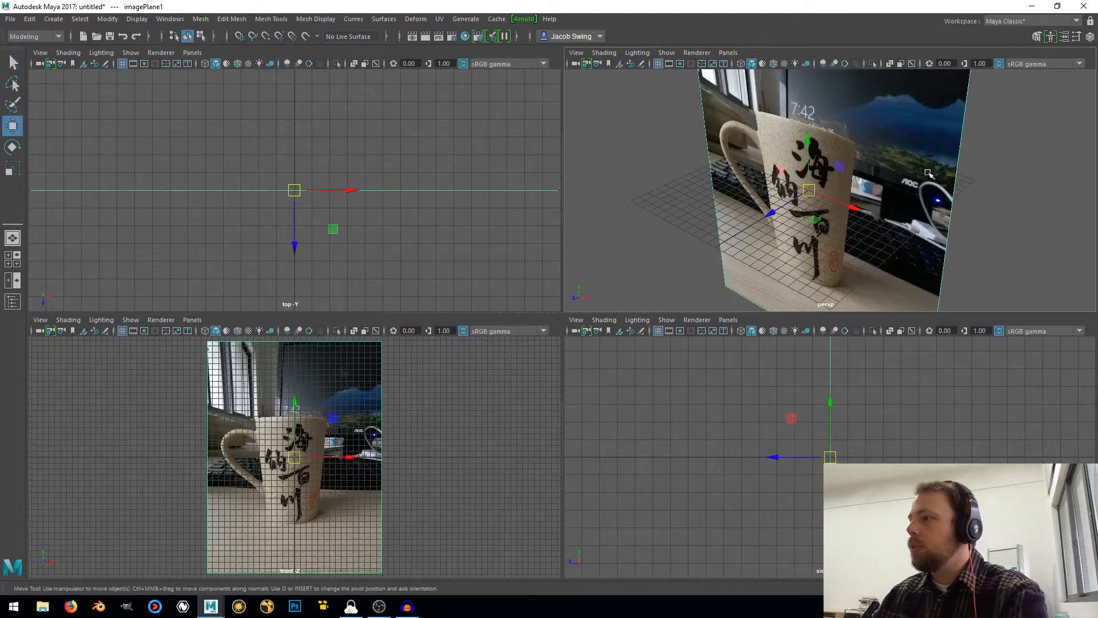
left_click_drag(796, 212, 904, 145)
left_click_drag(297, 400, 303, 344)
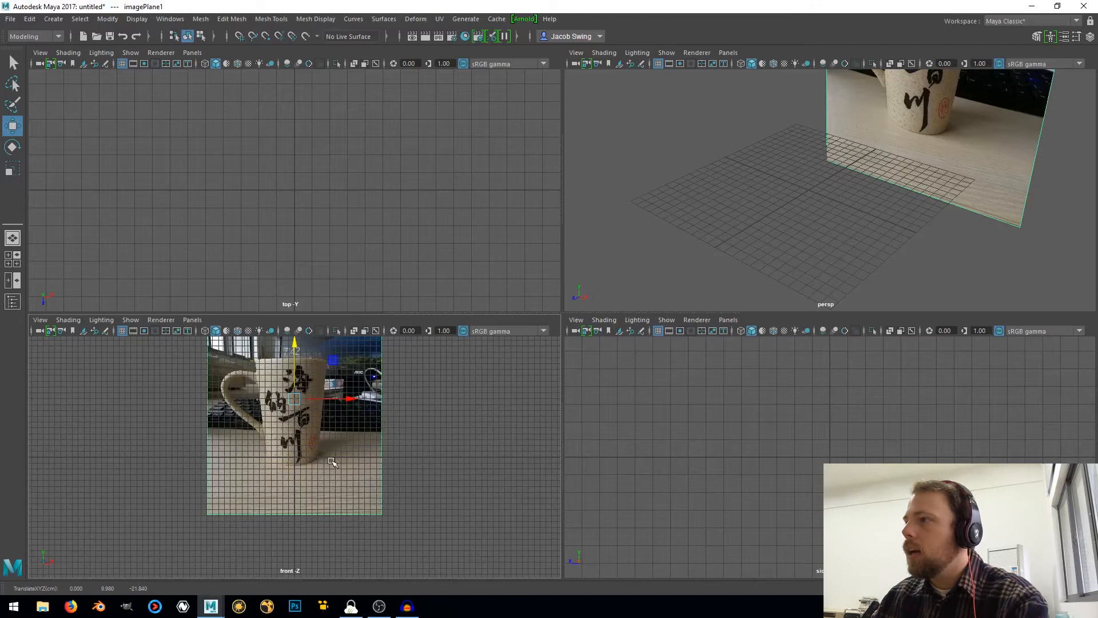
left_click(454, 418)
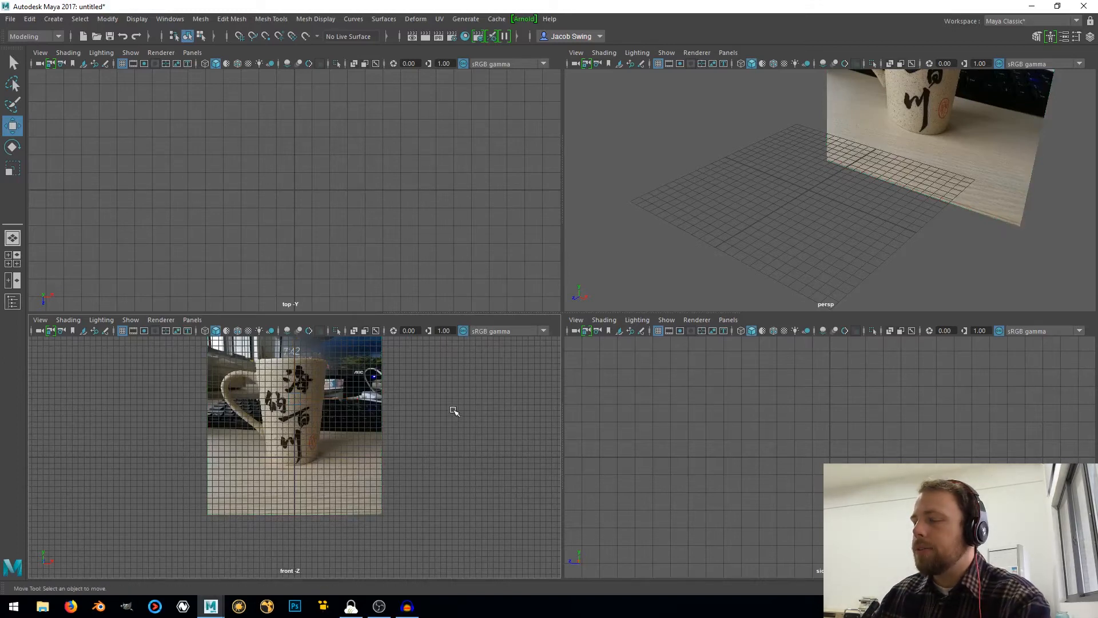
Maximize the front view and create a polygon cylinder at the origin, near the base of the mug photo
key("space")
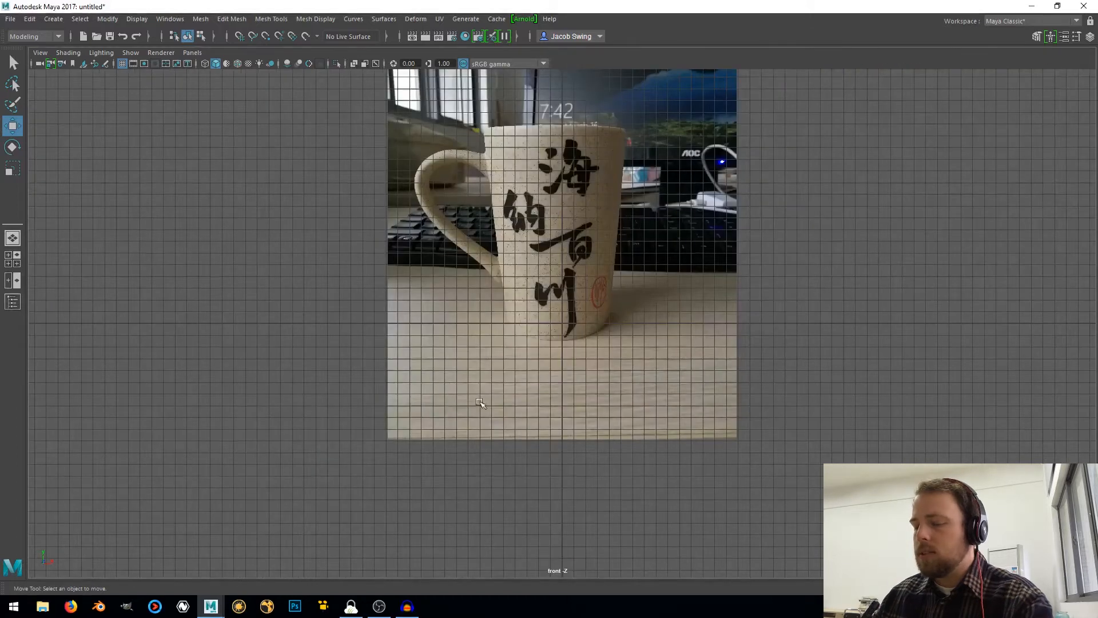
middle_click_drag(574, 272, 495, 381, "alt")
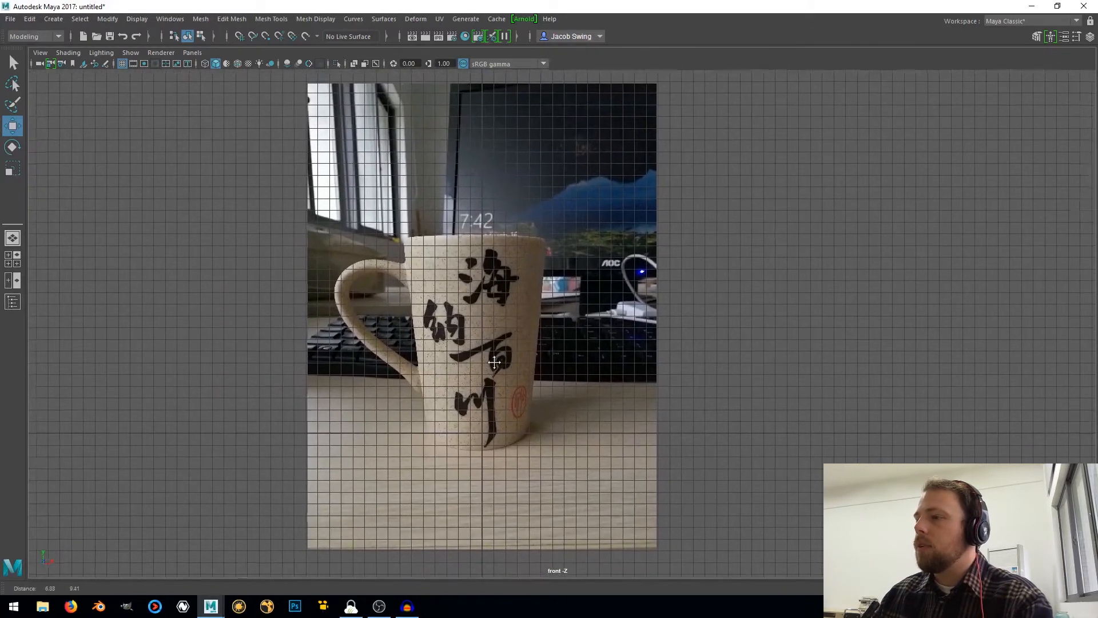
right_click(718, 295, "shift")
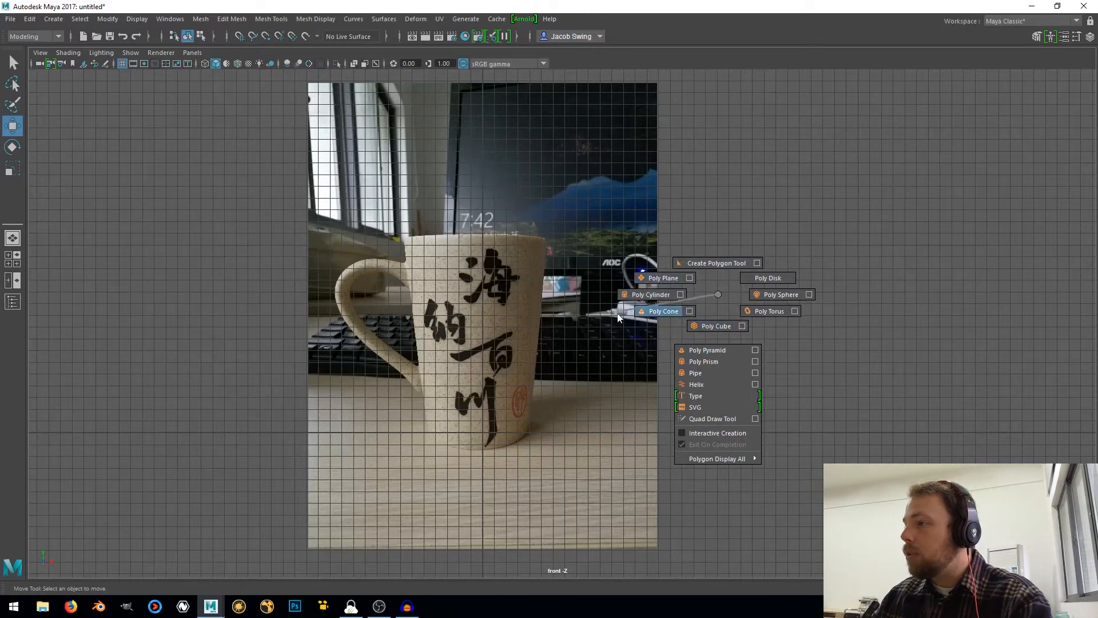
right_click_drag(704, 327, 631, 291, "shift")
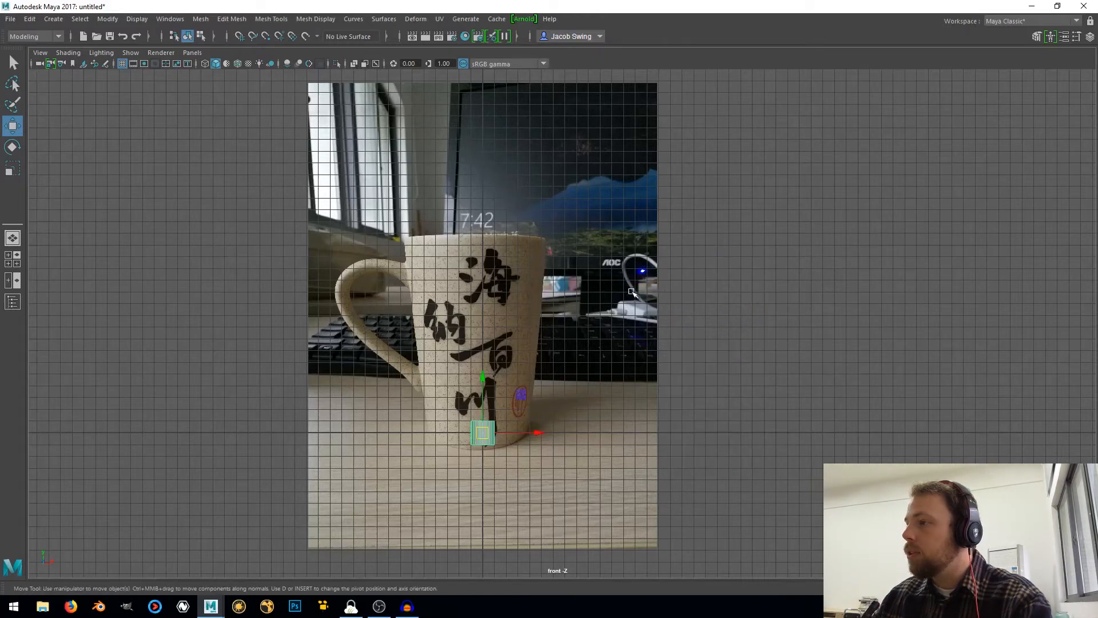
Bring up the floating Channel Box beside the mug photo and set the cylinder's Subdivisions Axis to 16
key("ctrl+a")
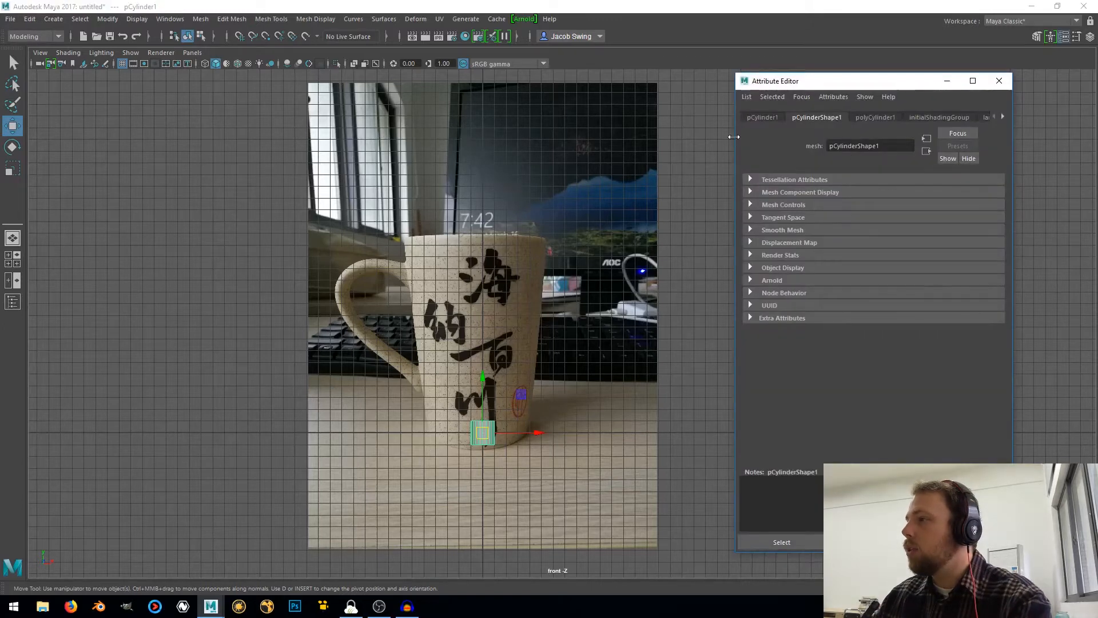
left_click_drag(733, 137, 748, 136)
key("ctrl+a")
left_click_drag(728, 55, 922, 44)
left_click(911, 320)
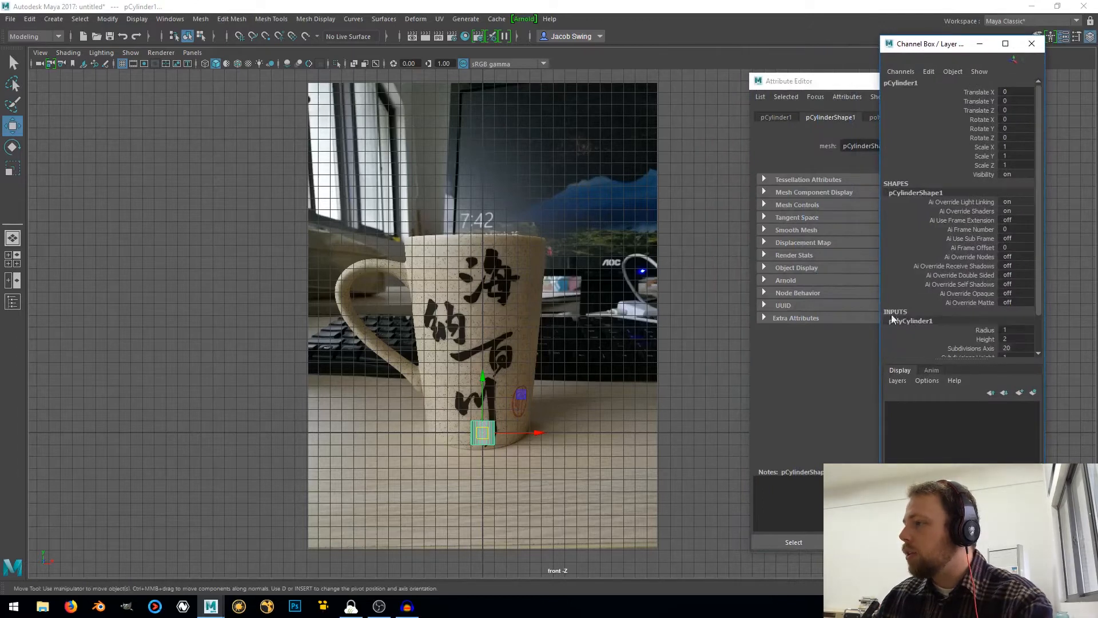
scroll(906, 318, "down", 1)
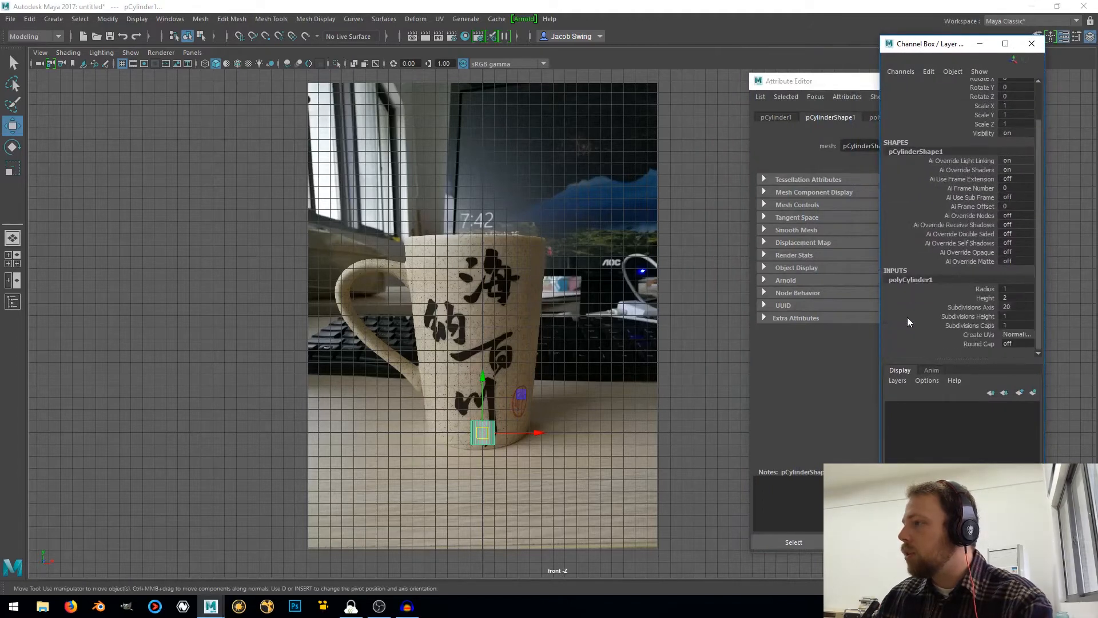
left_click(1006, 308)
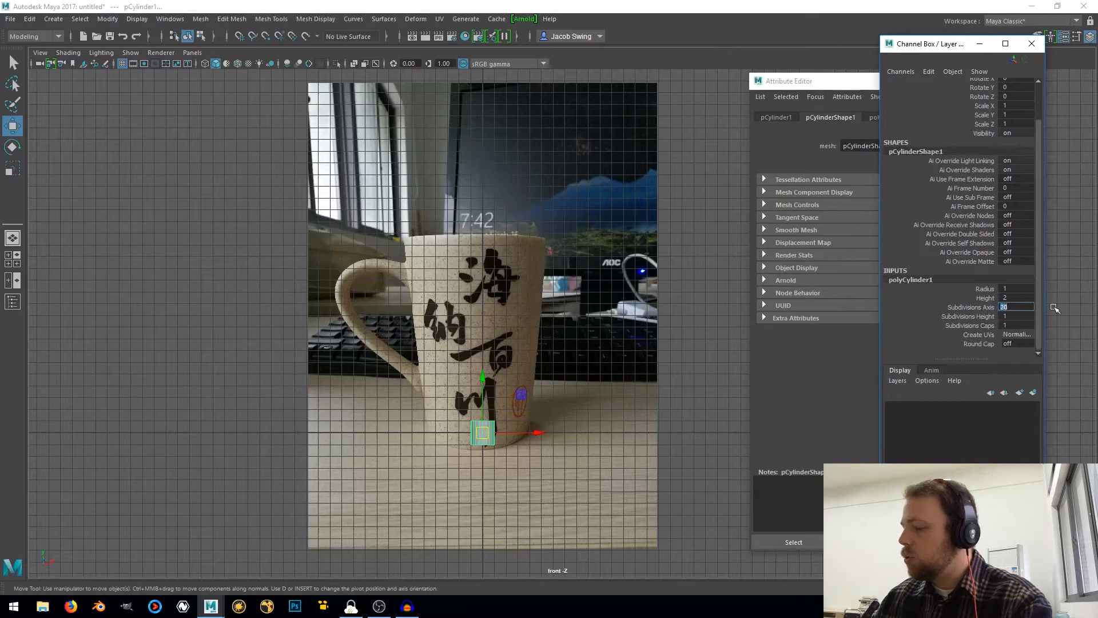
key("Return")
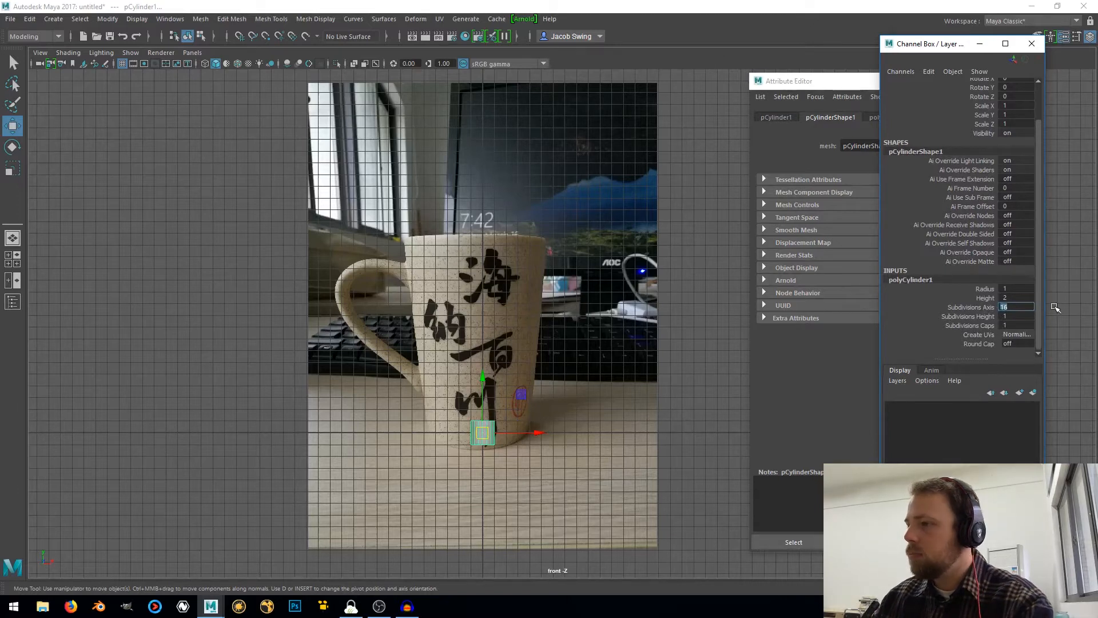
scroll(490, 413, "up", 5)
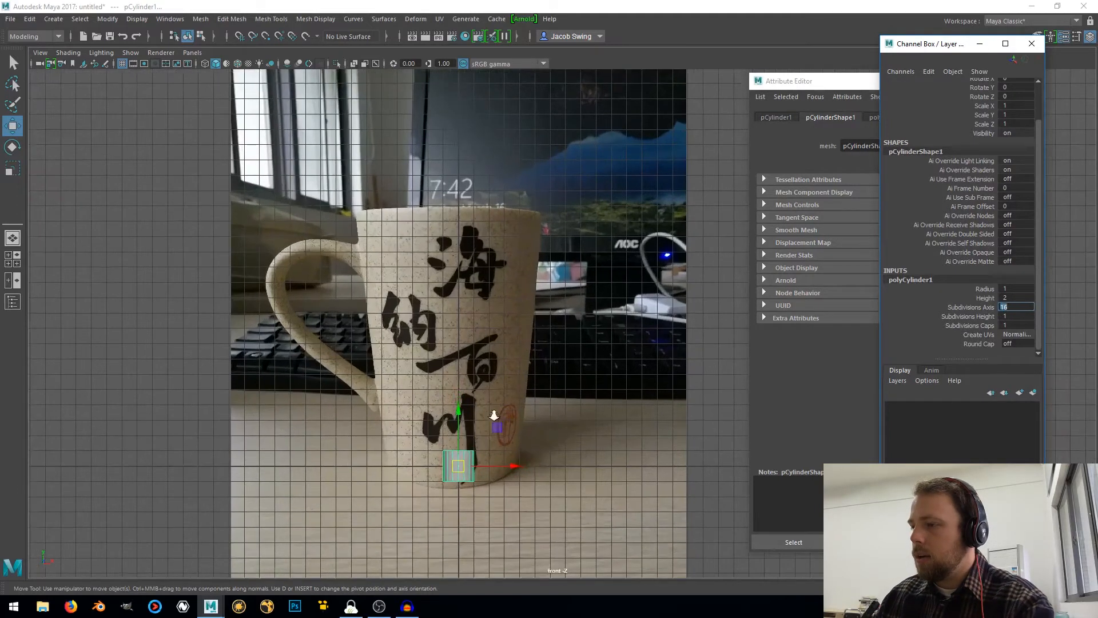
Snap the cylinder's pivot to its base and raise the cylinder to Translate Y 1 so it stands on the grid origin
middle_click_drag(490, 414, 563, 175, "alt")
scroll(537, 240, "up", 5)
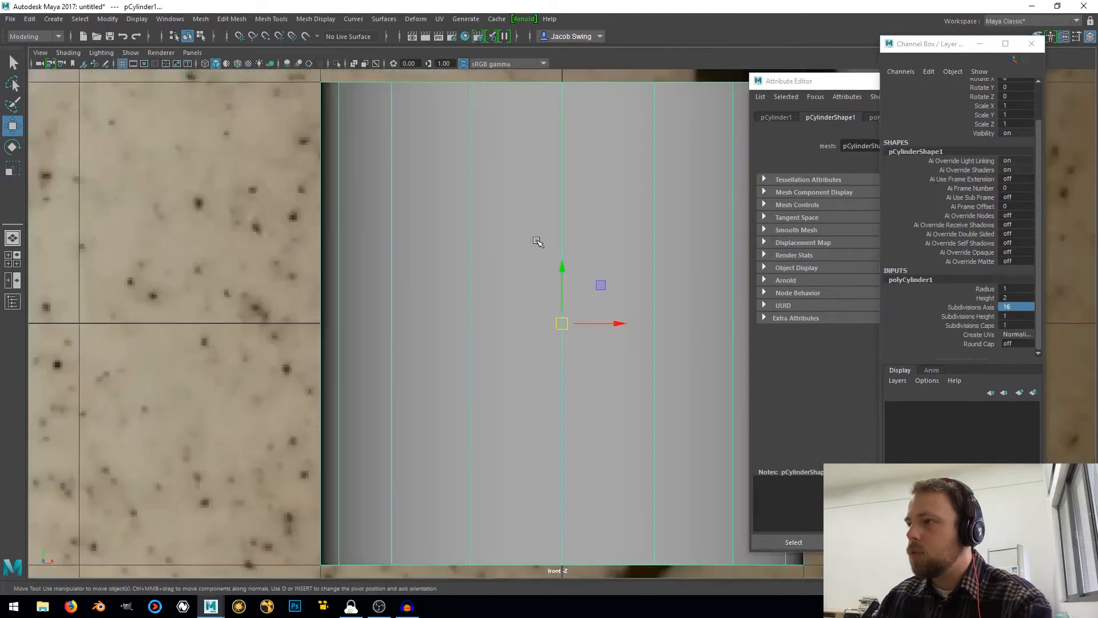
scroll(537, 240, "down", 4)
scroll(529, 246, "up", 2)
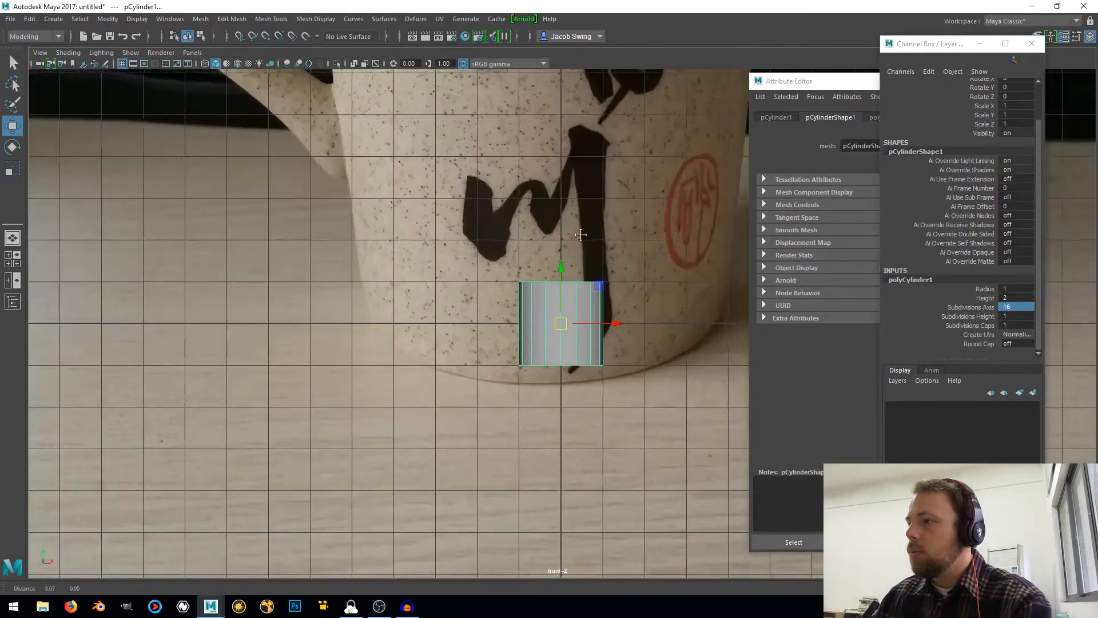
scroll(546, 270, "up", 2)
key("d")
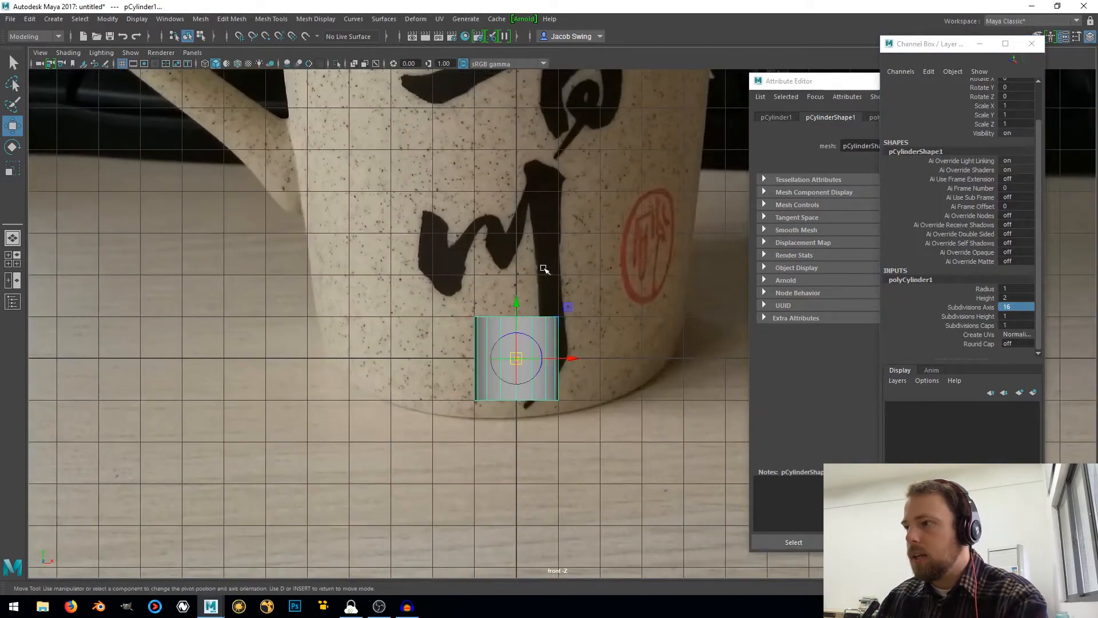
key("v")
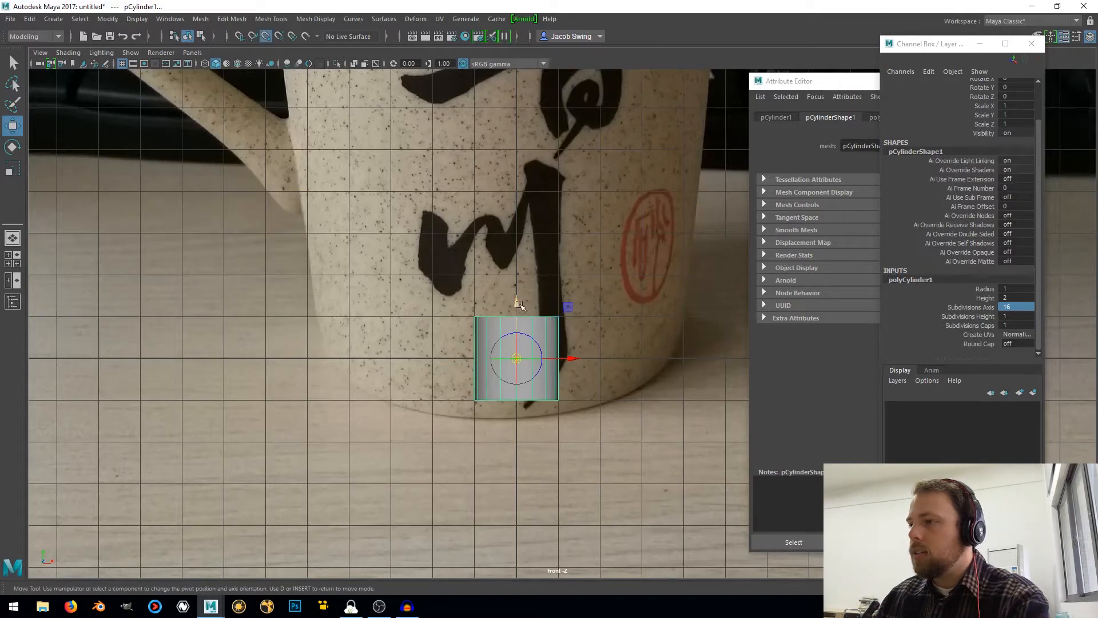
left_click_drag(518, 305, 542, 381)
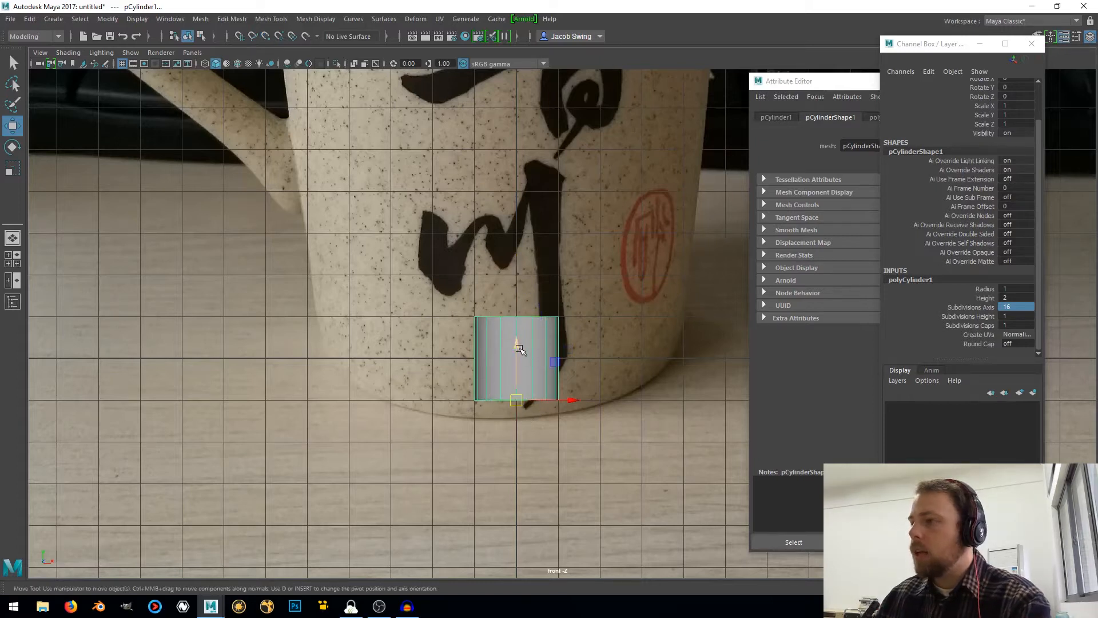
left_click_drag(520, 345, 518, 303)
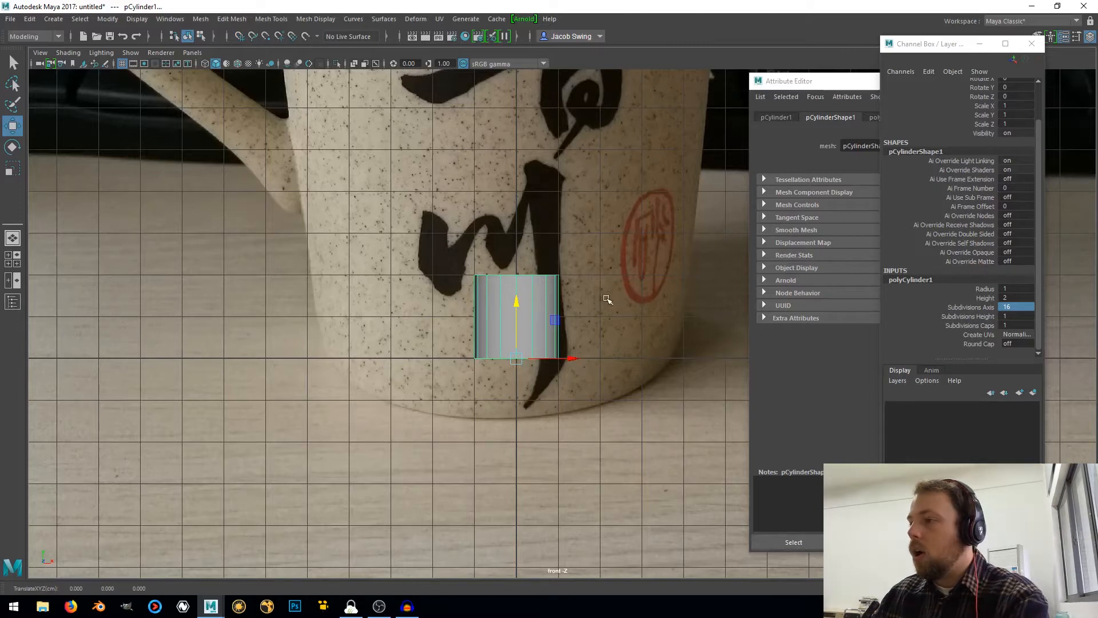
Scale the cylinder uniformly to about 4.323 so it roughly matches the width of the mug photo
key("r")
scroll(517, 359, "down", 2)
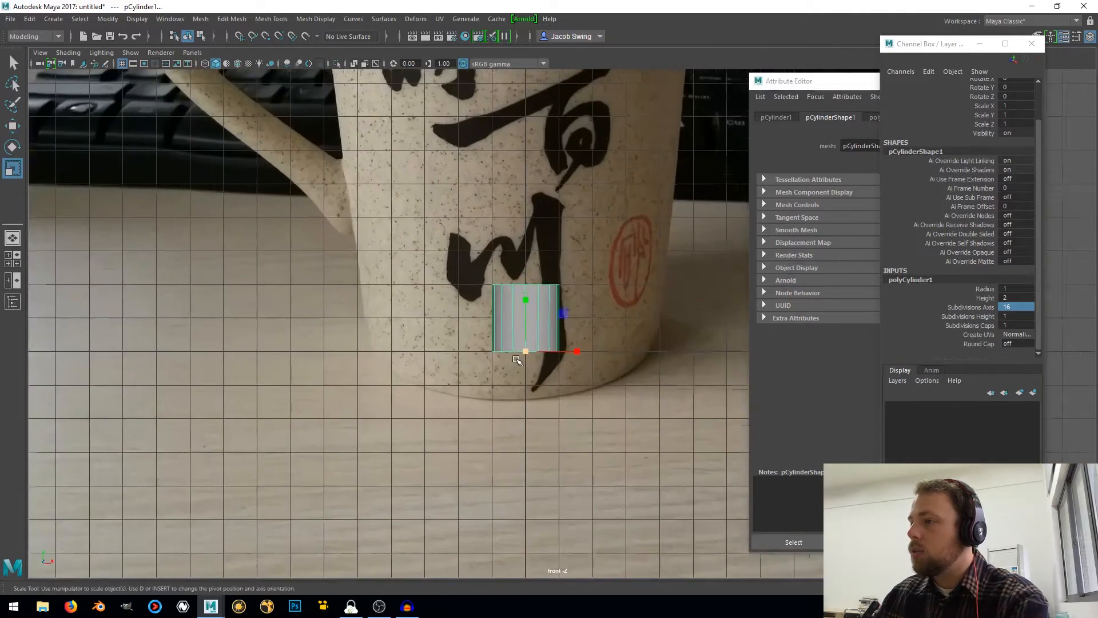
scroll(517, 359, "down", 1)
middle_click_drag(591, 319, 492, 341, "alt")
scroll(466, 347, "up", 1)
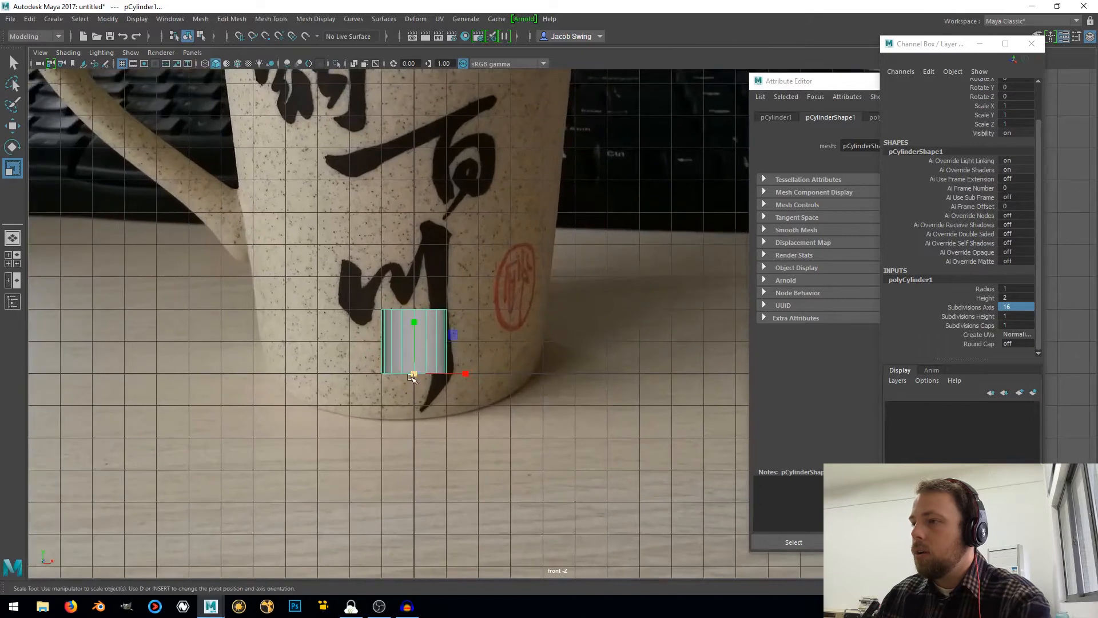
left_click_drag(416, 373, 674, 356)
scroll(674, 355, "down", 5)
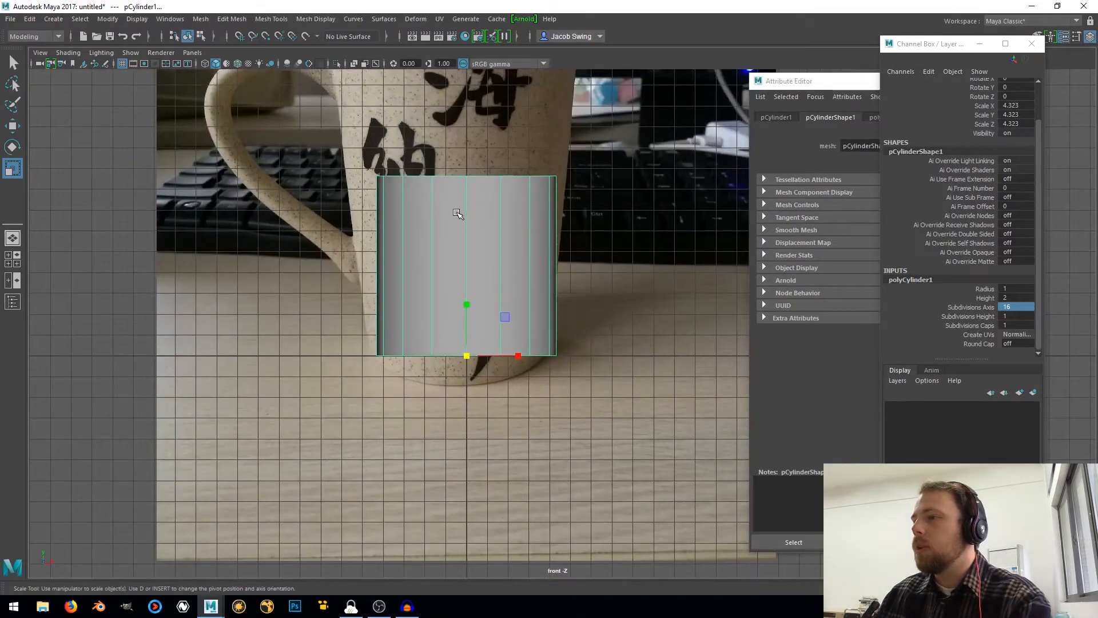
Select the cylinder's top vertices and raise them to the height of the mug rim in the photo
right_click_drag(427, 203, 374, 202)
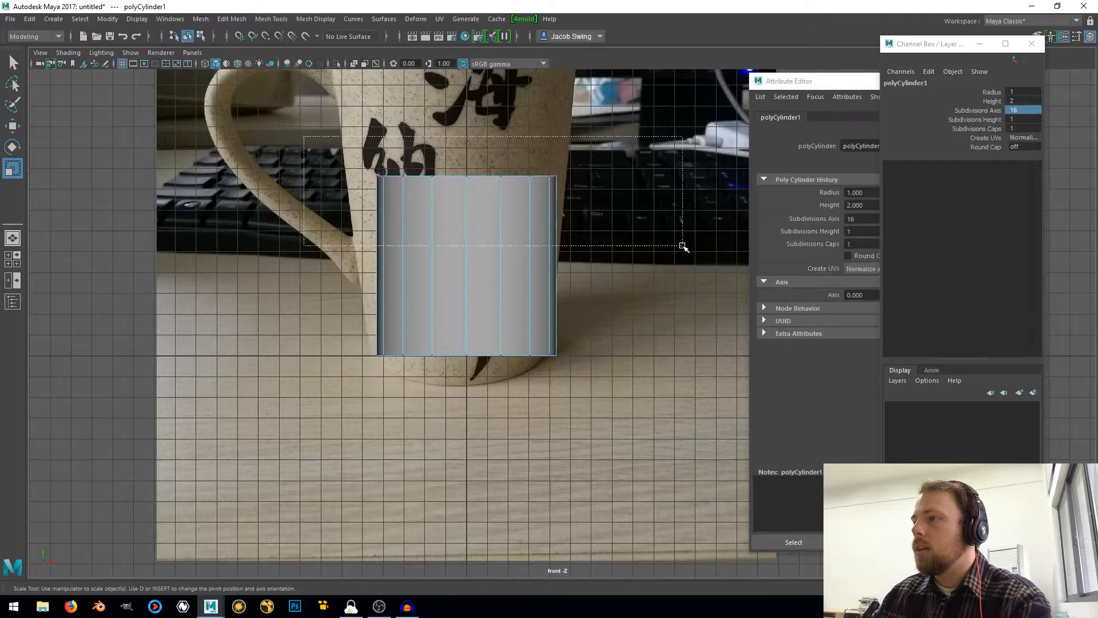
scroll(558, 232, "down", 2)
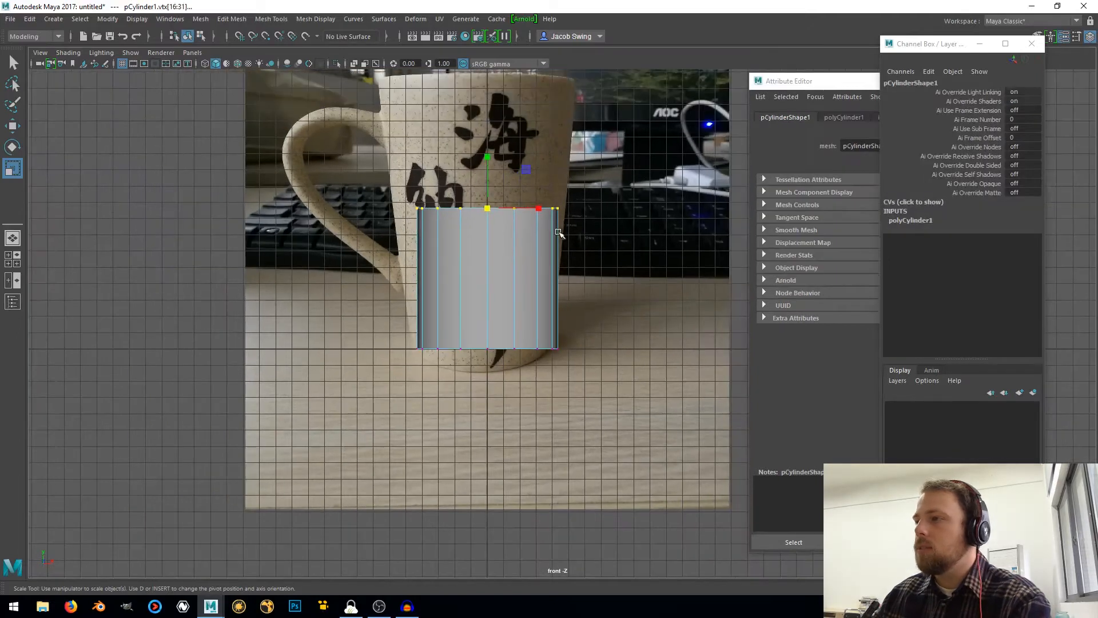
key("w")
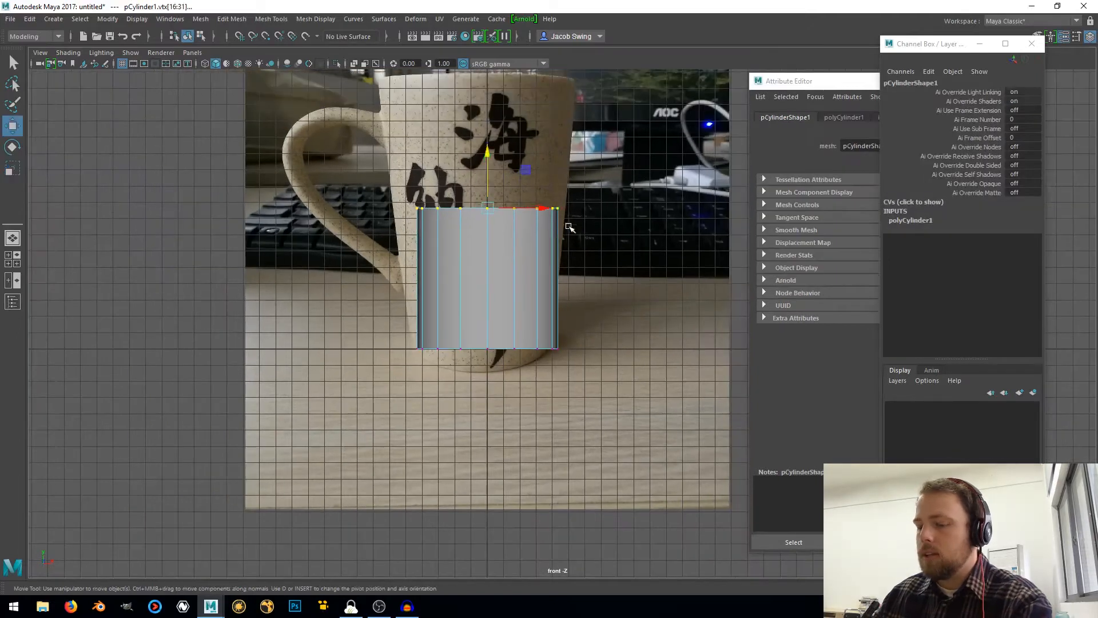
middle_click_drag(594, 182, 602, 319, "alt")
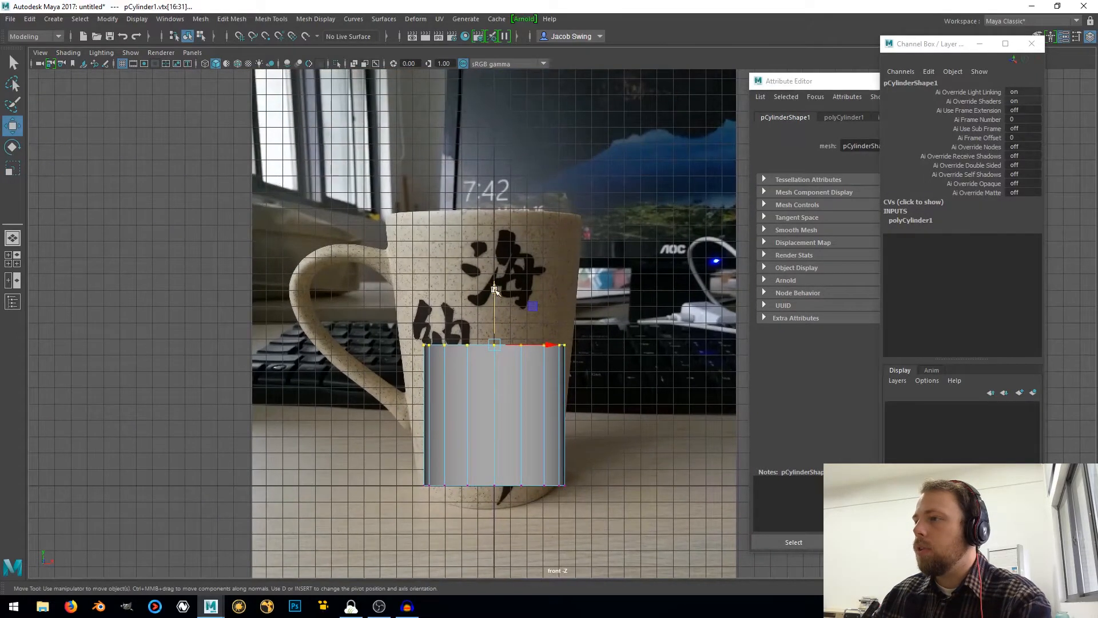
left_click_drag(495, 290, 516, 157)
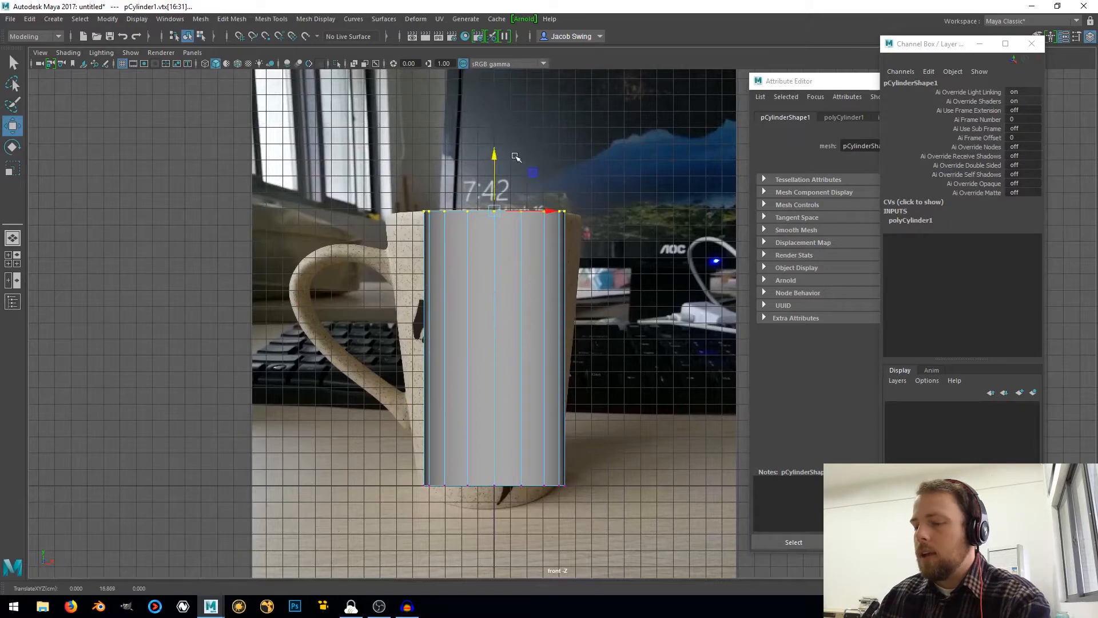
Scale the top vertices outward to the mug rim's width for tapered sides, and return to object mode with nothing selected
key("r")
left_click_drag(495, 212, 552, 217)
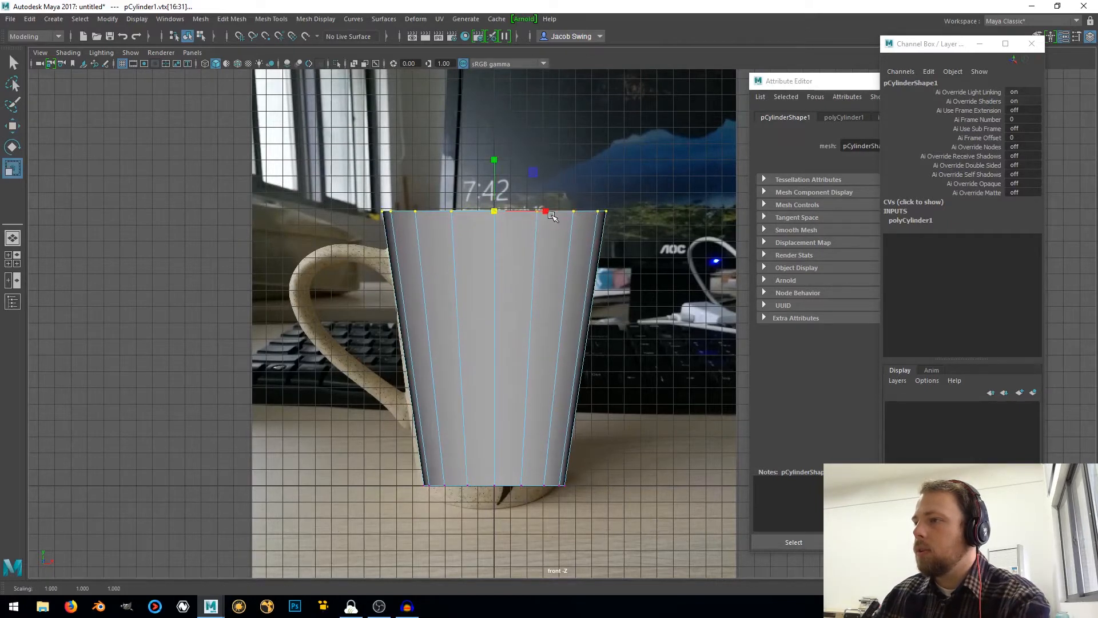
right_click_drag(509, 260, 561, 242)
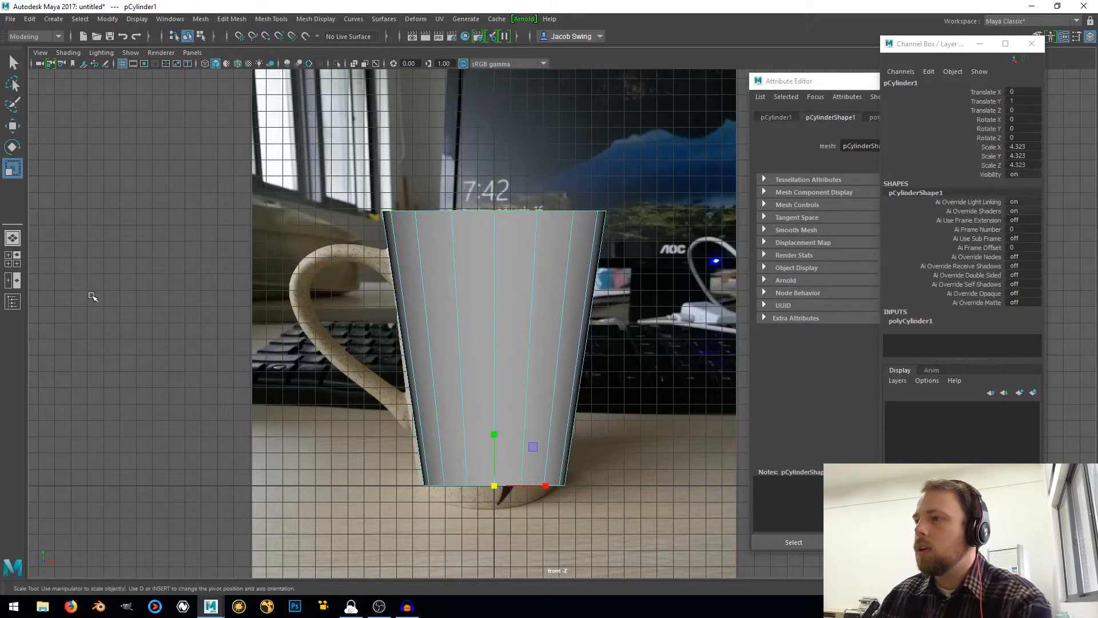
left_click(95, 296)
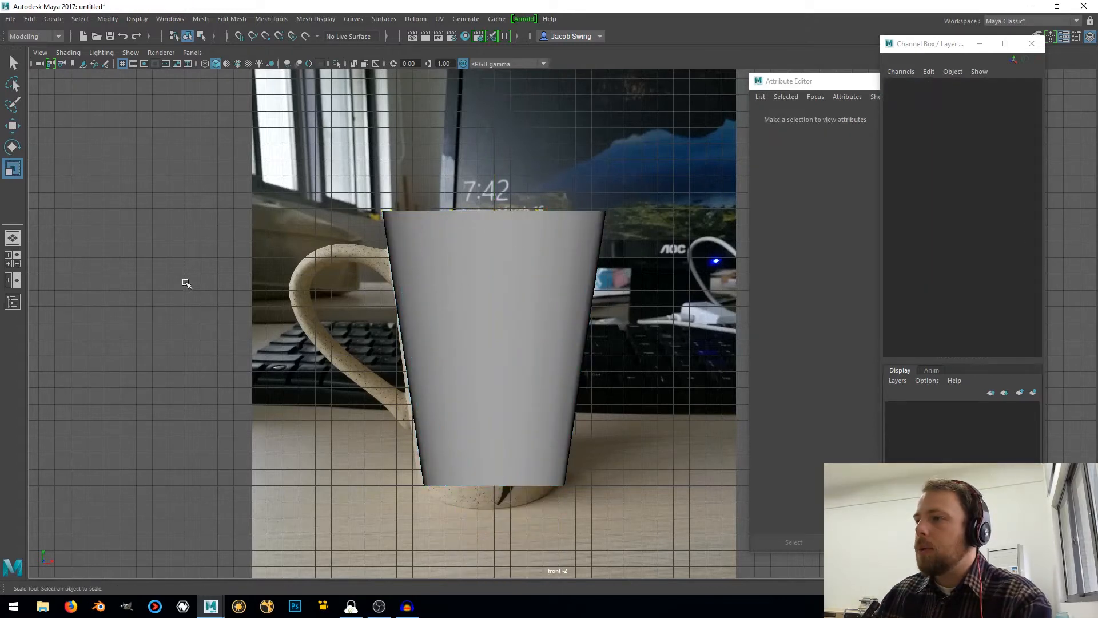
right_click_drag(527, 265, 575, 245)
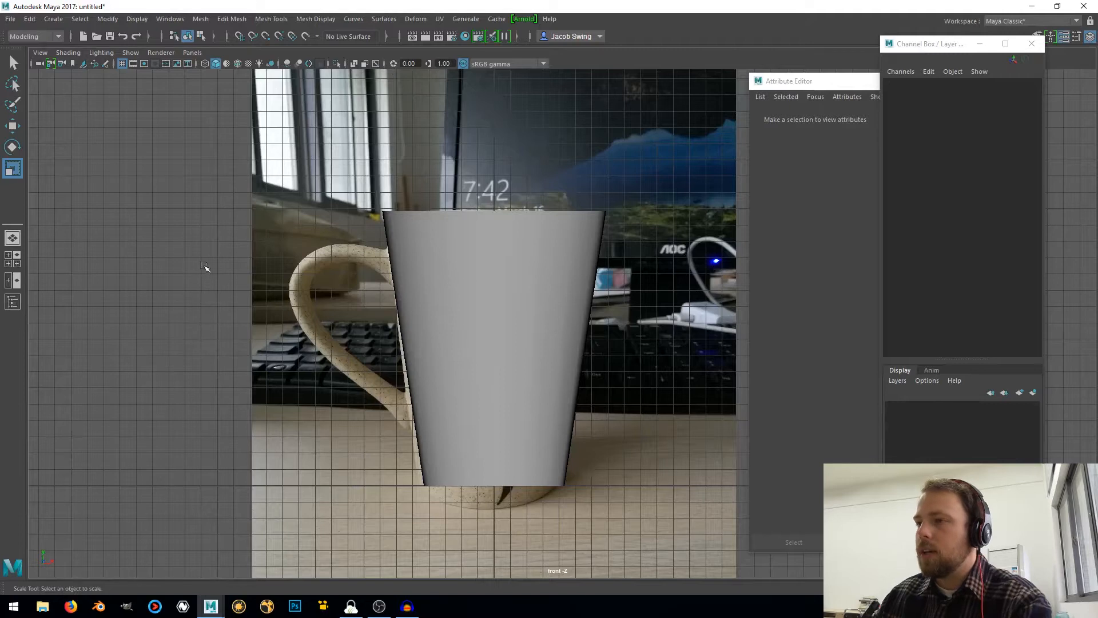
Create a polygon cube and move it to the handle's upper attachment, at about X -7.275 and Y 14.058
right_click_drag(203, 266, 201, 296, "shift")
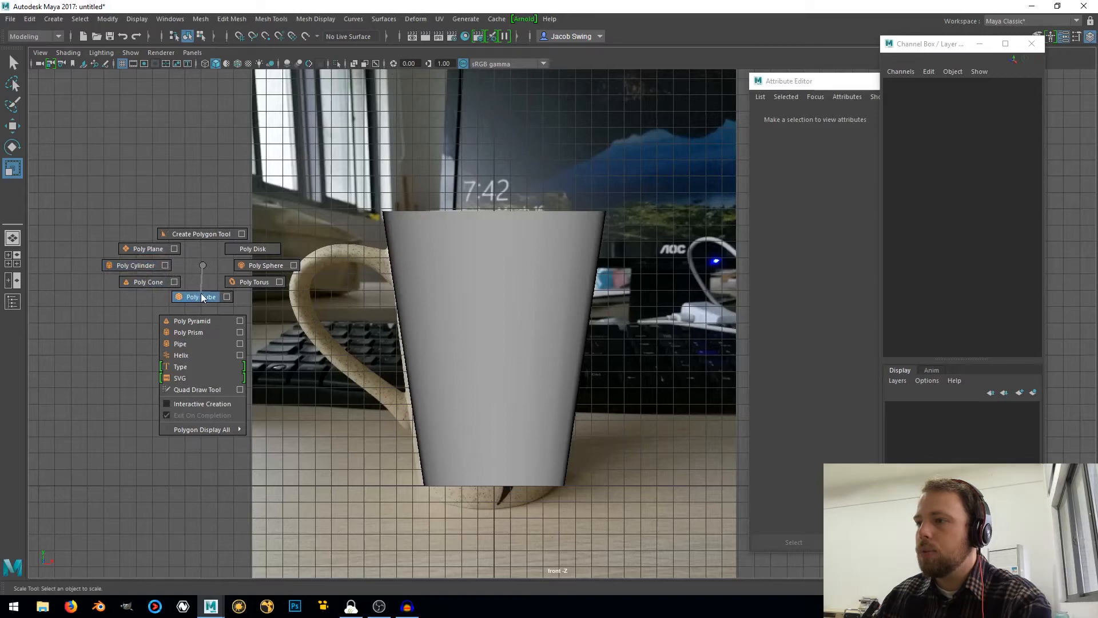
right_click_drag(201, 296, 211, 295, "shift")
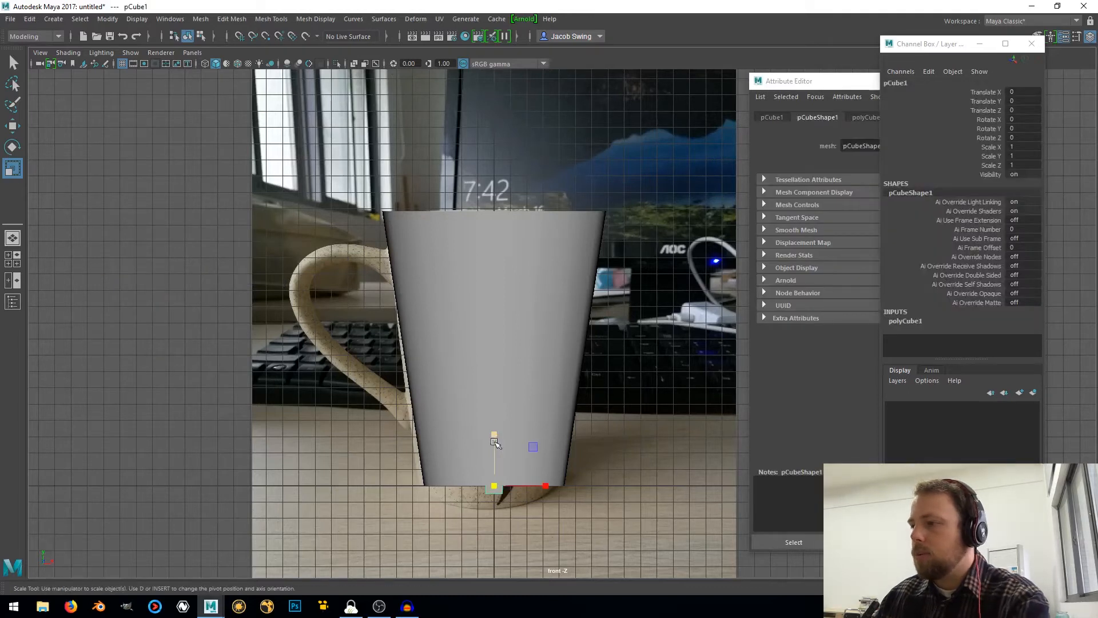
key("w")
left_click_drag(494, 485, 377, 258)
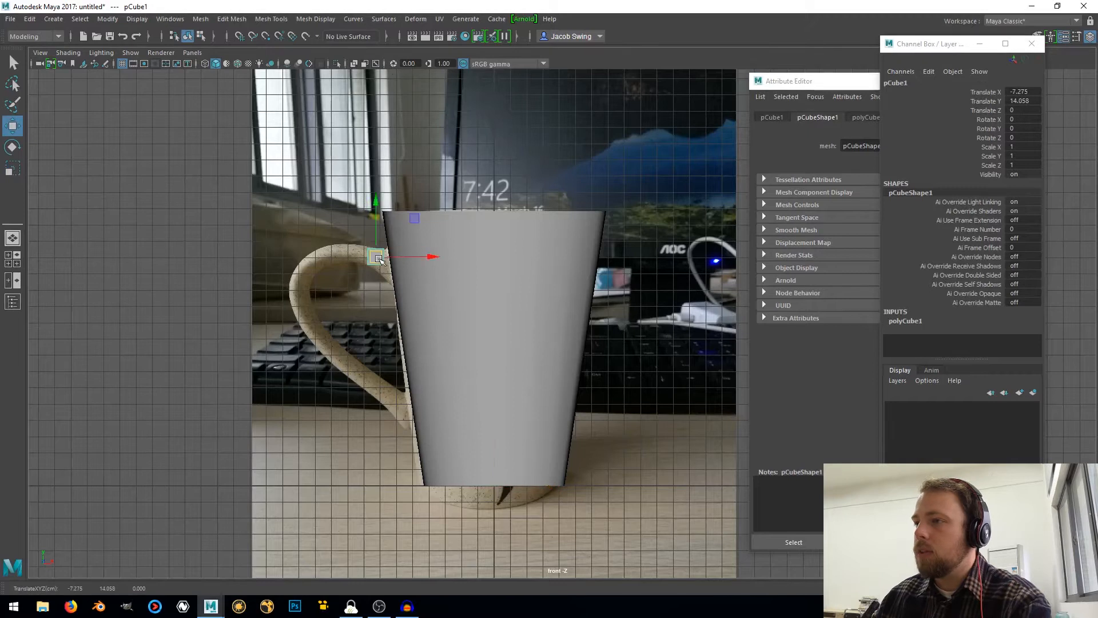
Move the cube's corner vertices in the front view to fit the outline of the handle beside the mug body
scroll(378, 259, "up", 10)
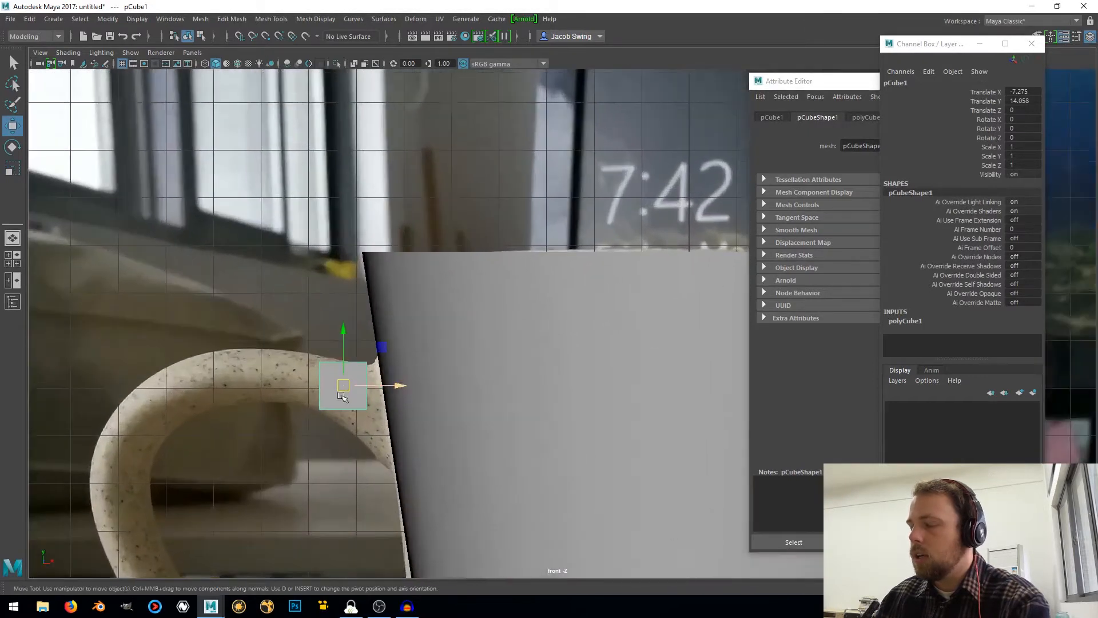
middle_click_drag(341, 395, 479, 326, "alt")
scroll(498, 287, "up", 4)
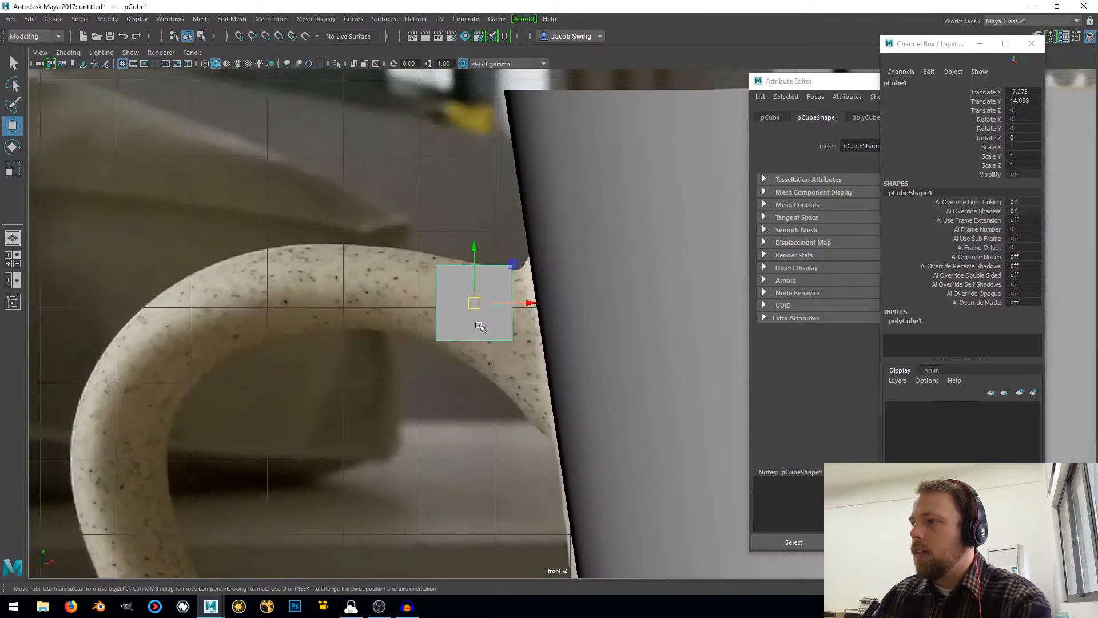
right_click_drag(478, 327, 418, 280)
left_click(510, 340)
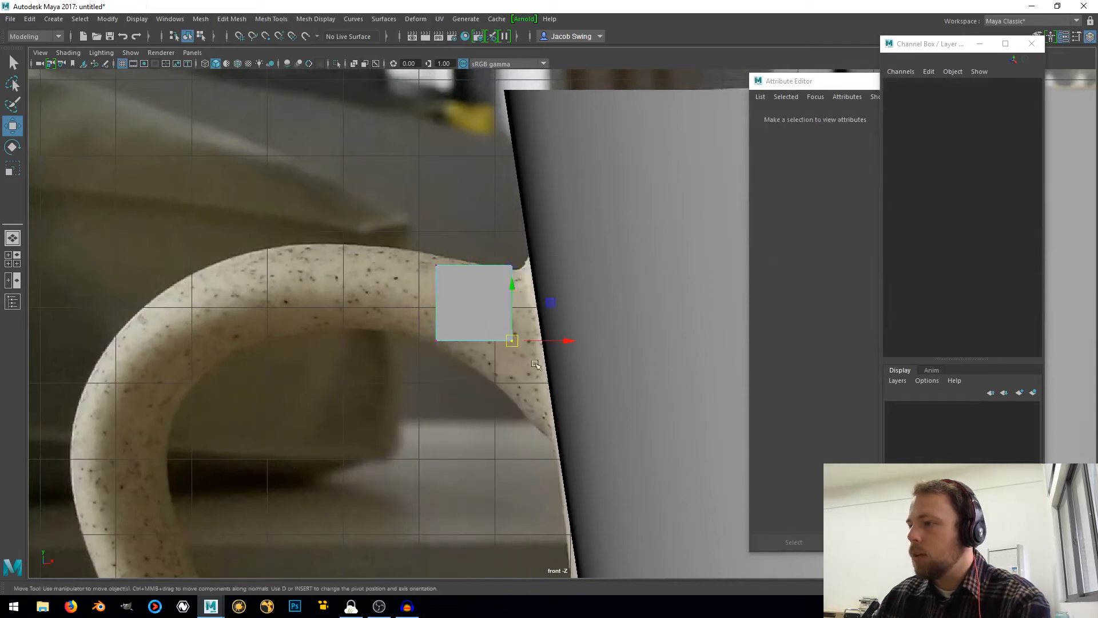
left_click_drag(512, 340, 488, 381)
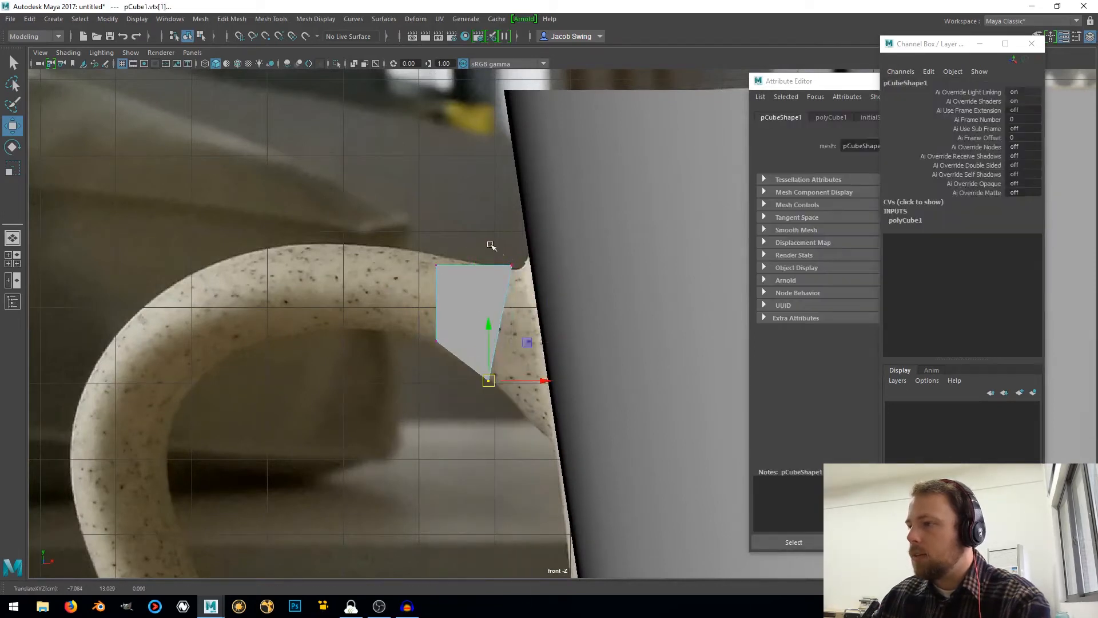
left_click(511, 266)
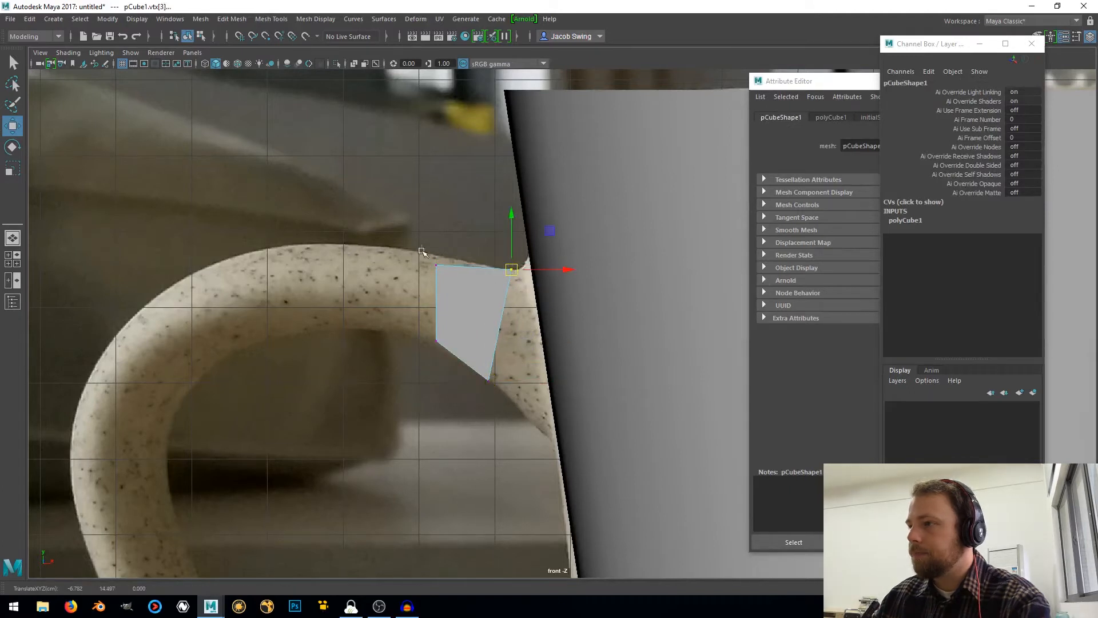
left_click(436, 266)
left_click_drag(437, 266, 455, 261)
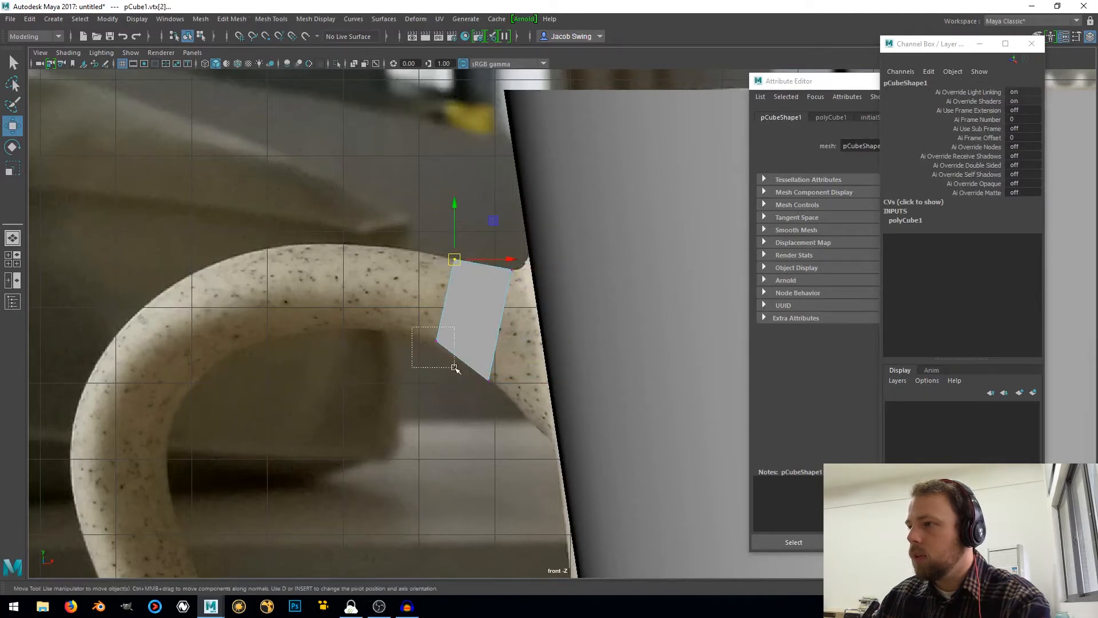
left_click(435, 342)
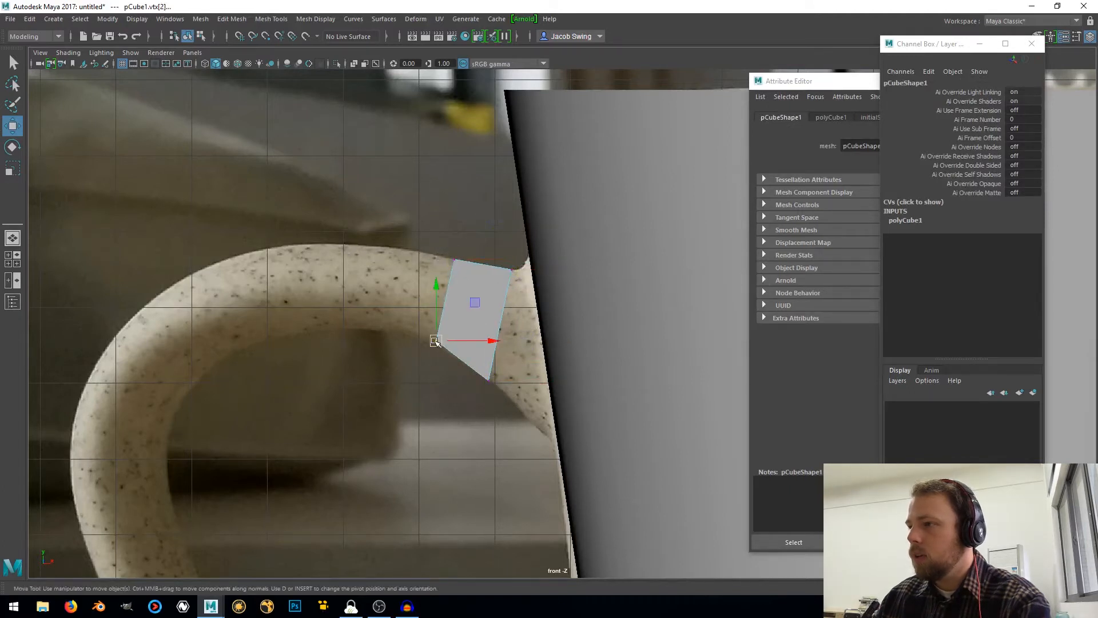
Switch the cube to face selection and select its faces in the front view
right_click(463, 279)
left_click(461, 308)
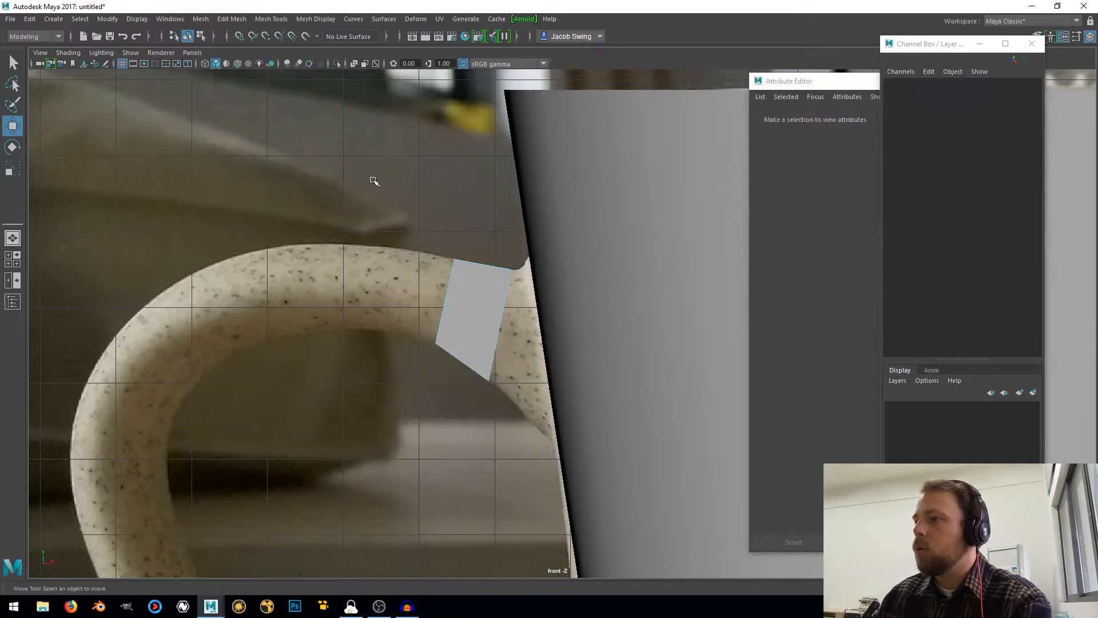
left_click_drag(372, 179, 479, 396)
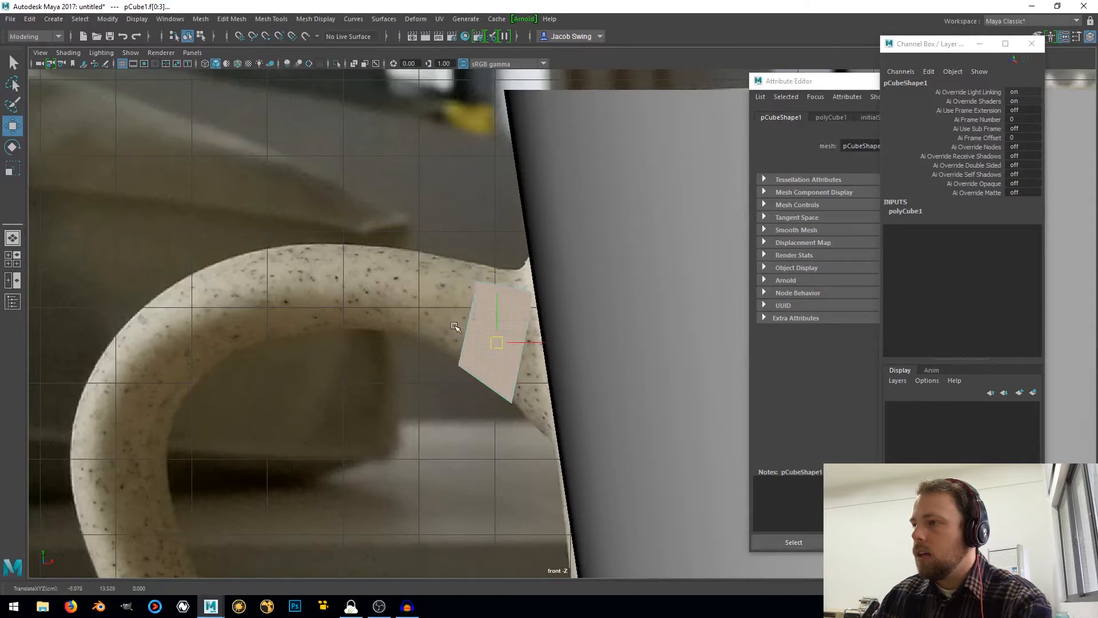
Return to the four-view layout and move the floating Attribute Editor and Channel Box clear of the perspective view
key("space")
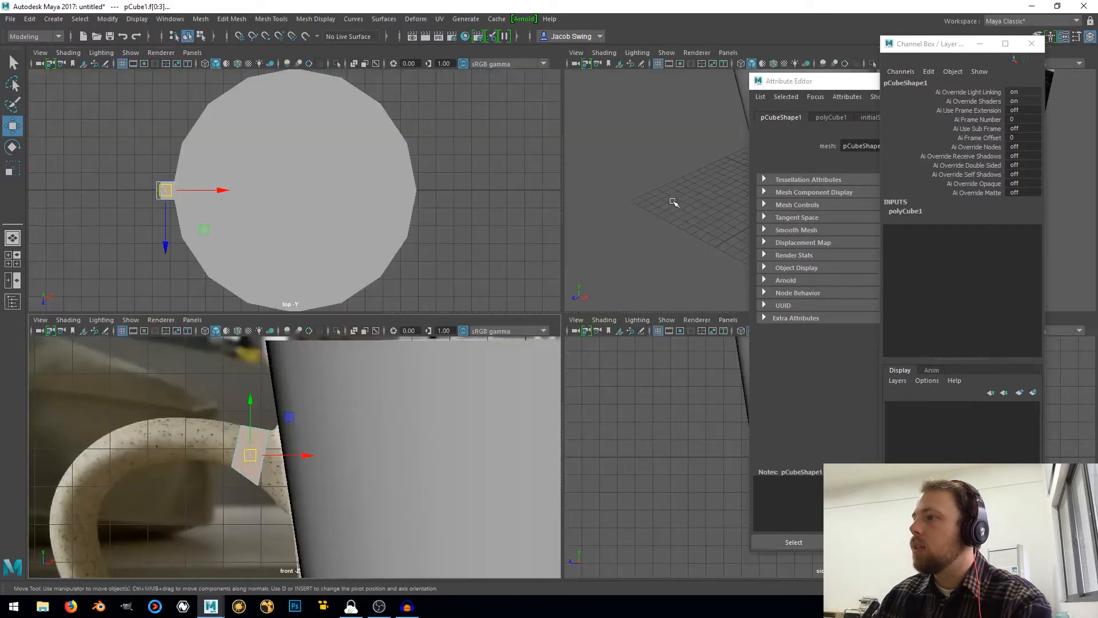
left_click_drag(807, 80, 914, 270)
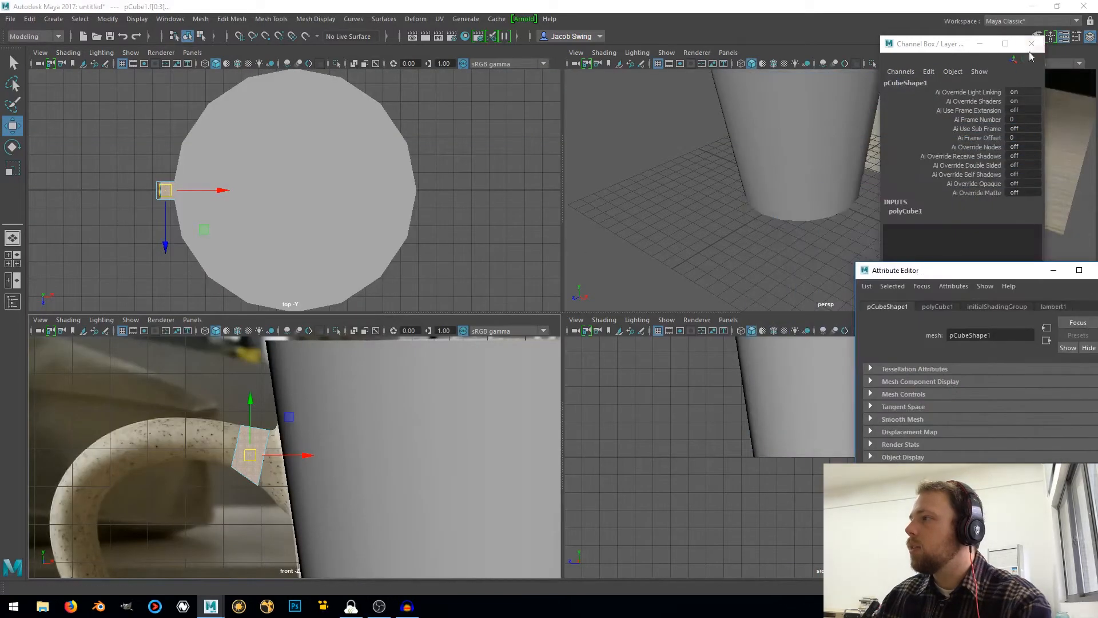
left_click_drag(941, 46, 1046, 147)
Select only the cube's outer end face, which points along the handle, and check it in the perspective view
scroll(733, 174, "down", 5)
middle_click_drag(725, 157, 692, 234, "alt")
left_click_drag(692, 233, 813, 225, "alt")
scroll(812, 224, "up", 5)
middle_click_drag(810, 222, 792, 129, "alt")
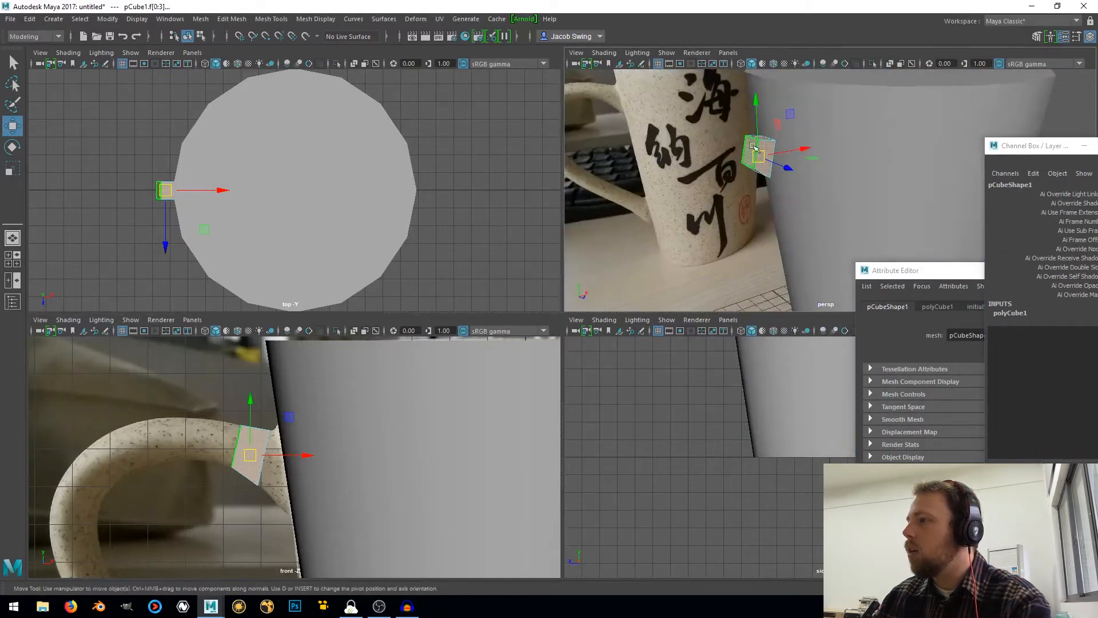
left_click_drag(762, 161, 740, 143, "alt")
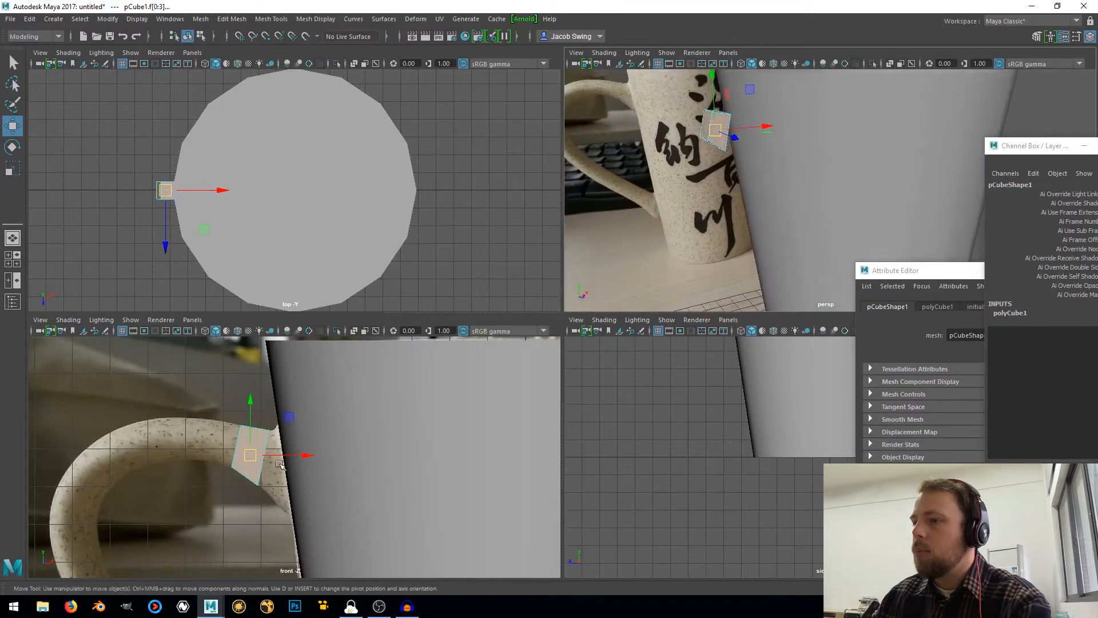
left_click_drag(279, 400, 272, 480, "ctrl")
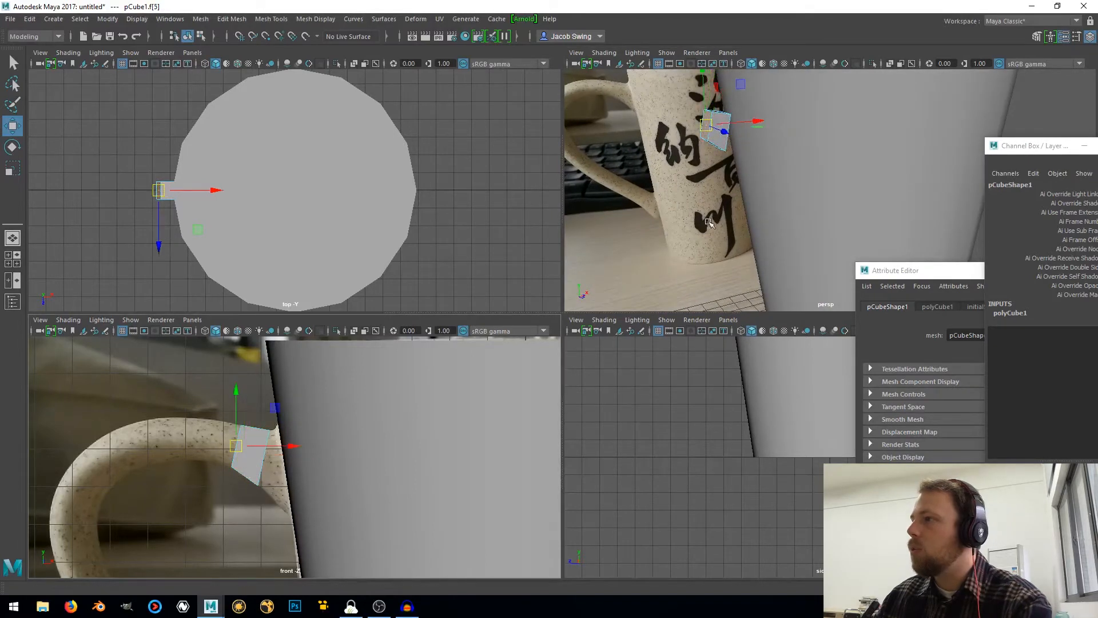
mouse_move(707, 222)
left_mouse_down("alt")
mouse_move(641, 239)
mouse_move(702, 234)
left_mouse_up("alt")
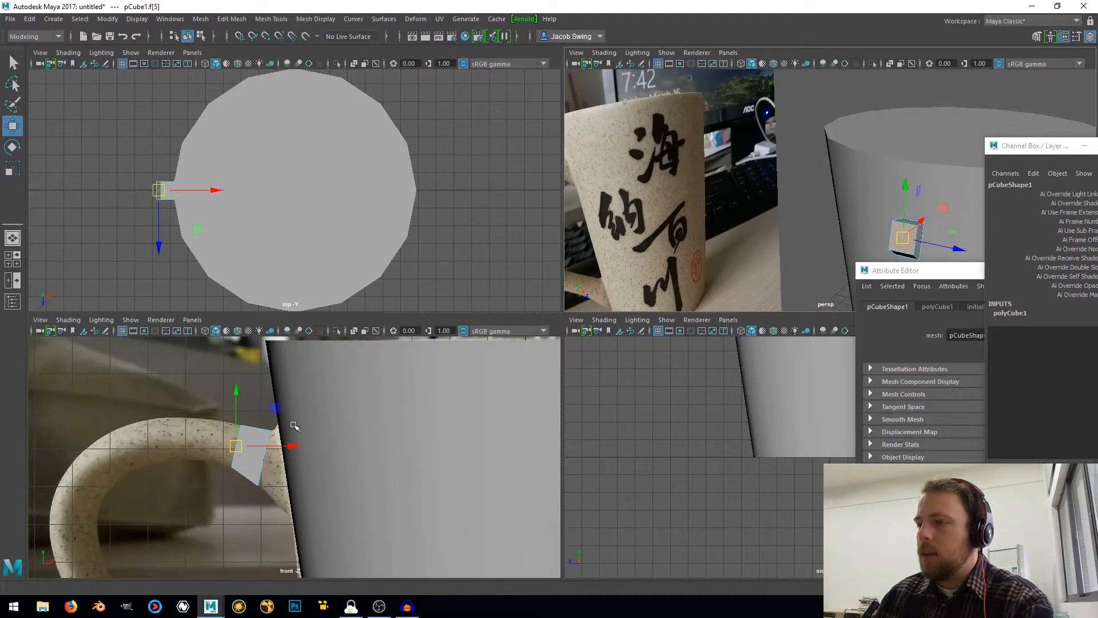
Extrude the cube's outer end face twice in the front view, following the top of the photographed handle
key("space")
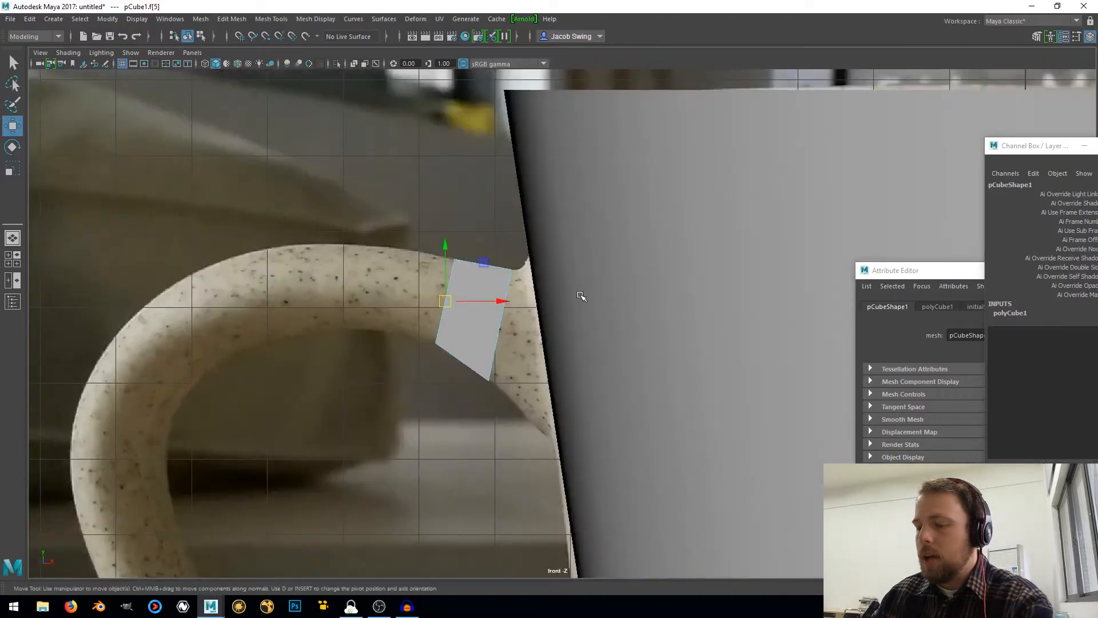
key("e")
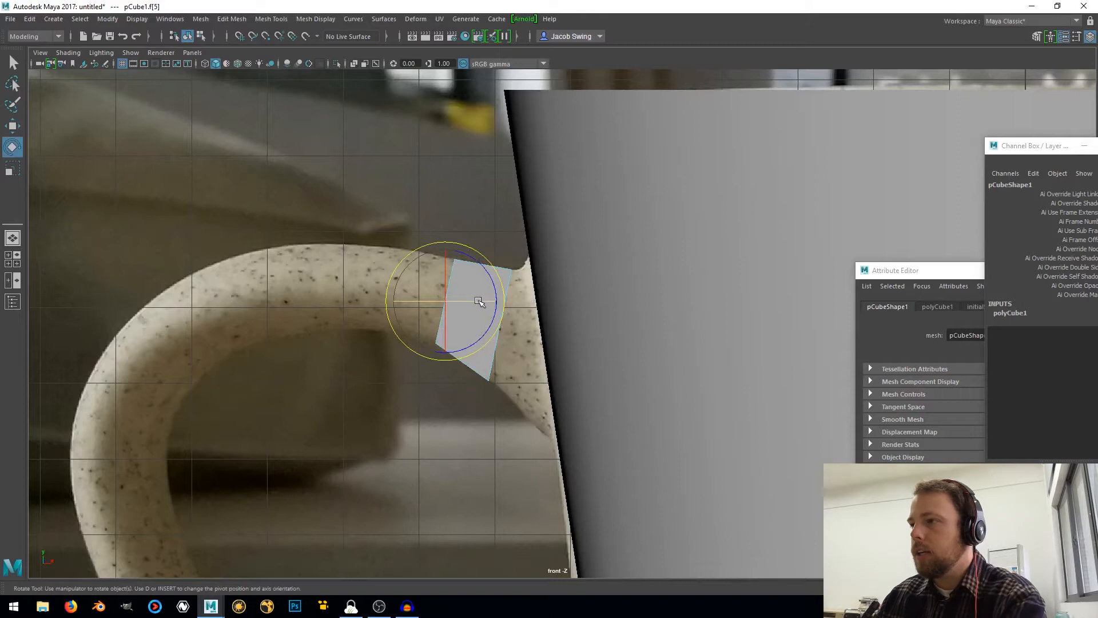
key("t")
key("ctrl+e")
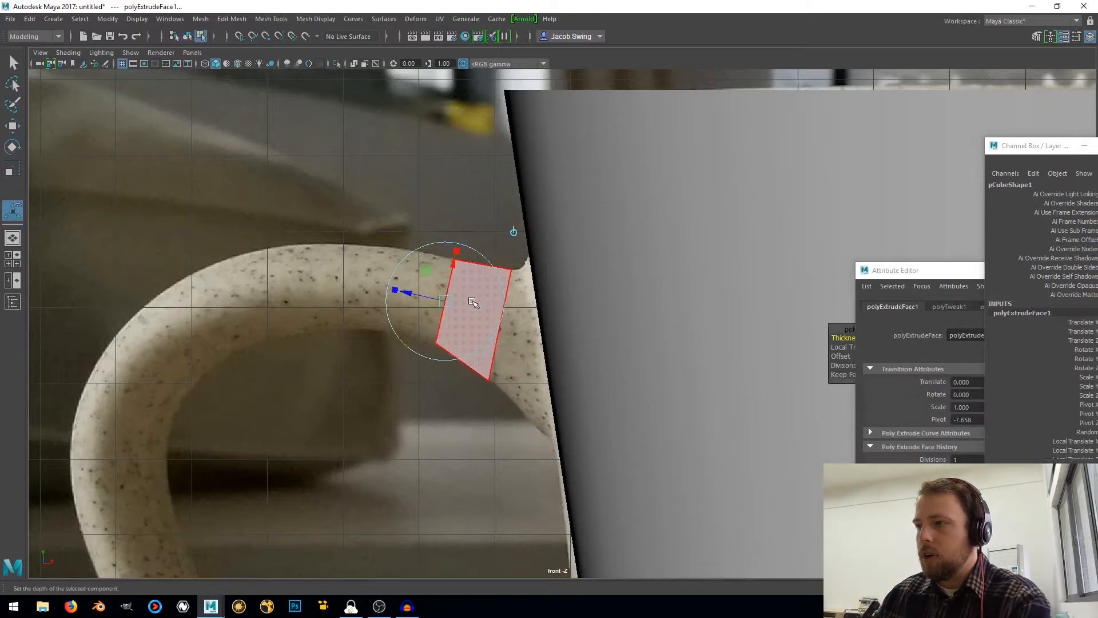
left_click_drag(452, 305, 396, 293)
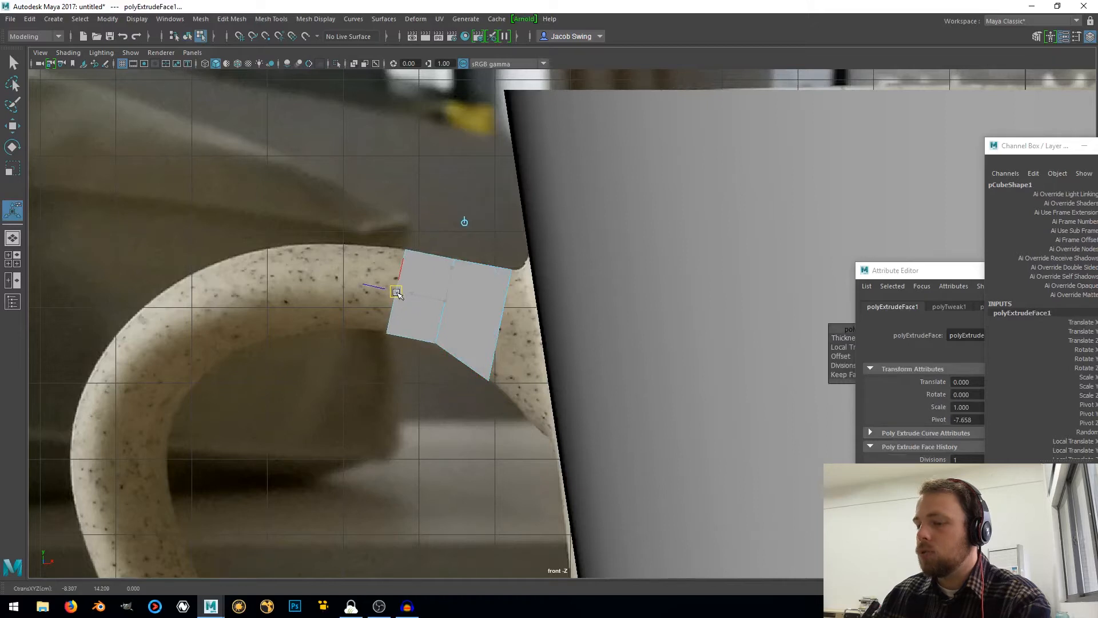
key("ctrl+e")
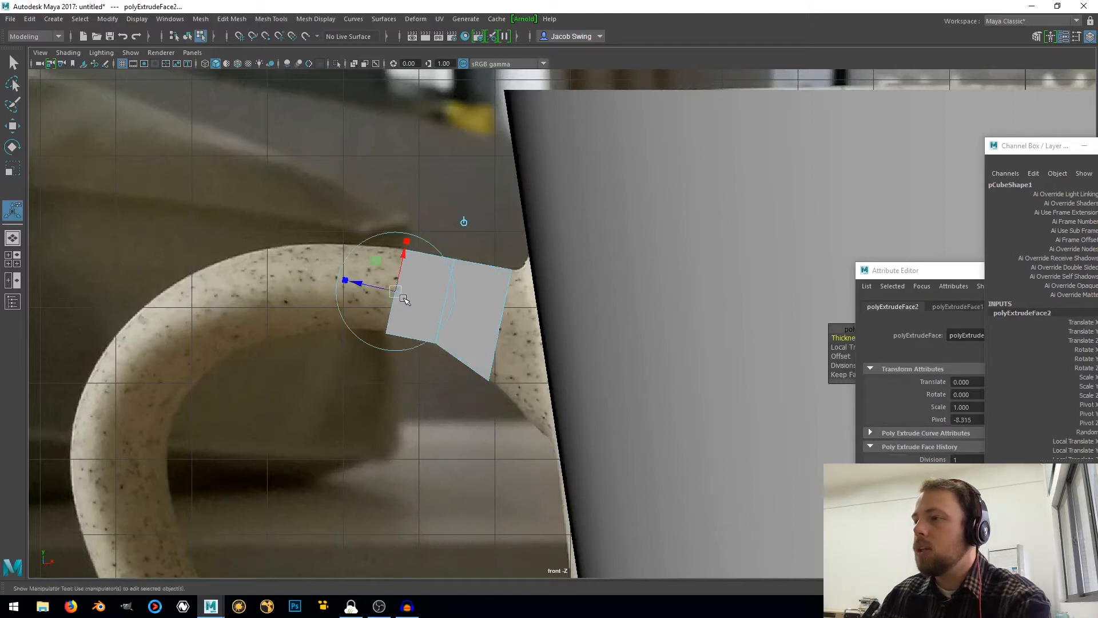
left_click_drag(396, 293, 297, 286)
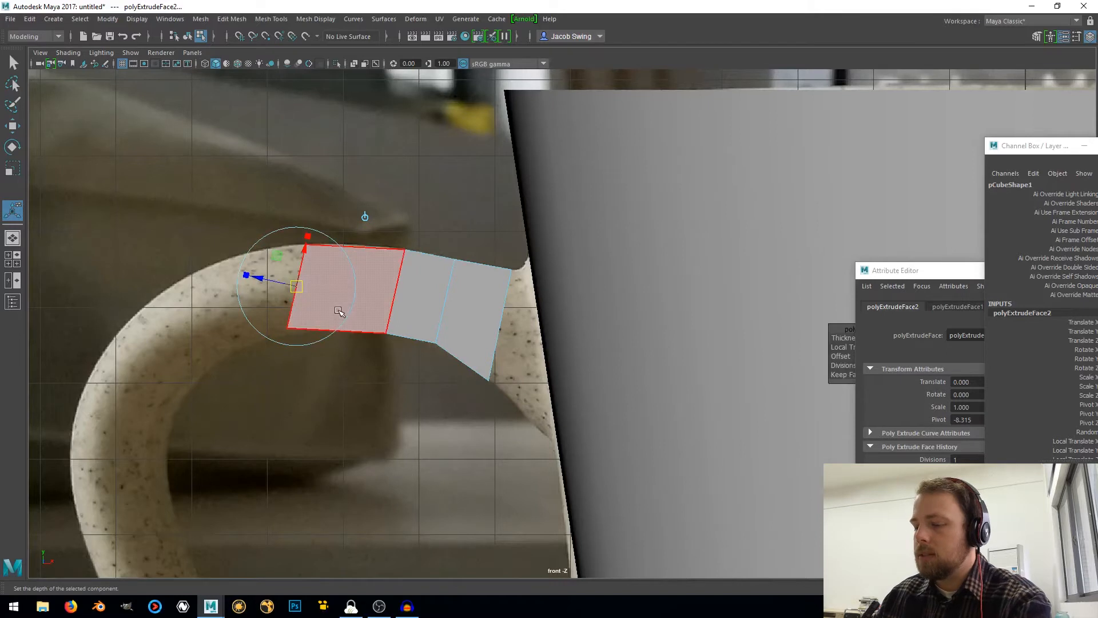
Extrude the end face three more times around the handle's upper outer bend
middle_click_drag(405, 327, 491, 315, "alt")
key("ctrl+e")
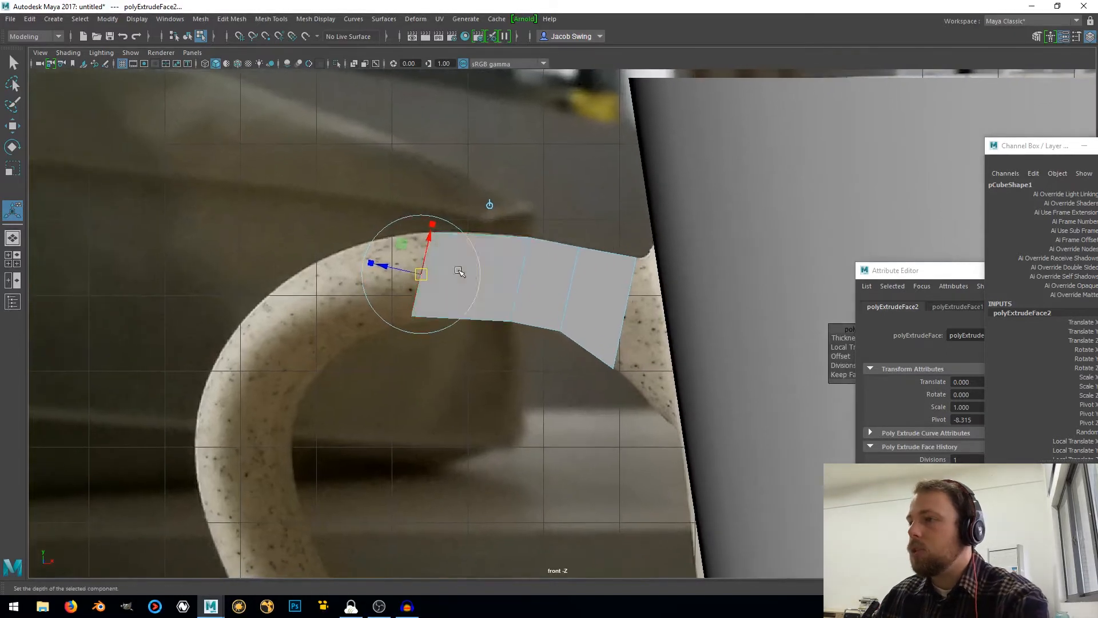
left_click_drag(420, 275, 189, 456)
key("ctrl+e")
key("ctrl+e")
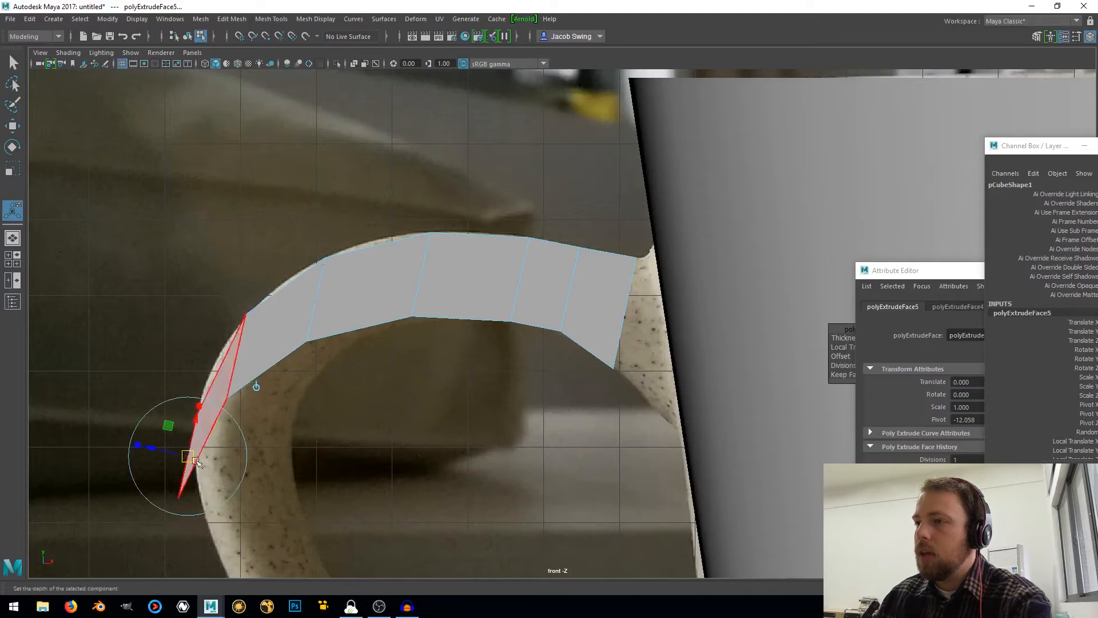
Show the model in wireframe and move the two inner vertex pairs nearest the handle's open end onto the photo's inner edge
right_click_drag(290, 323, 228, 293)
left_click_drag(230, 533, 231, 530)
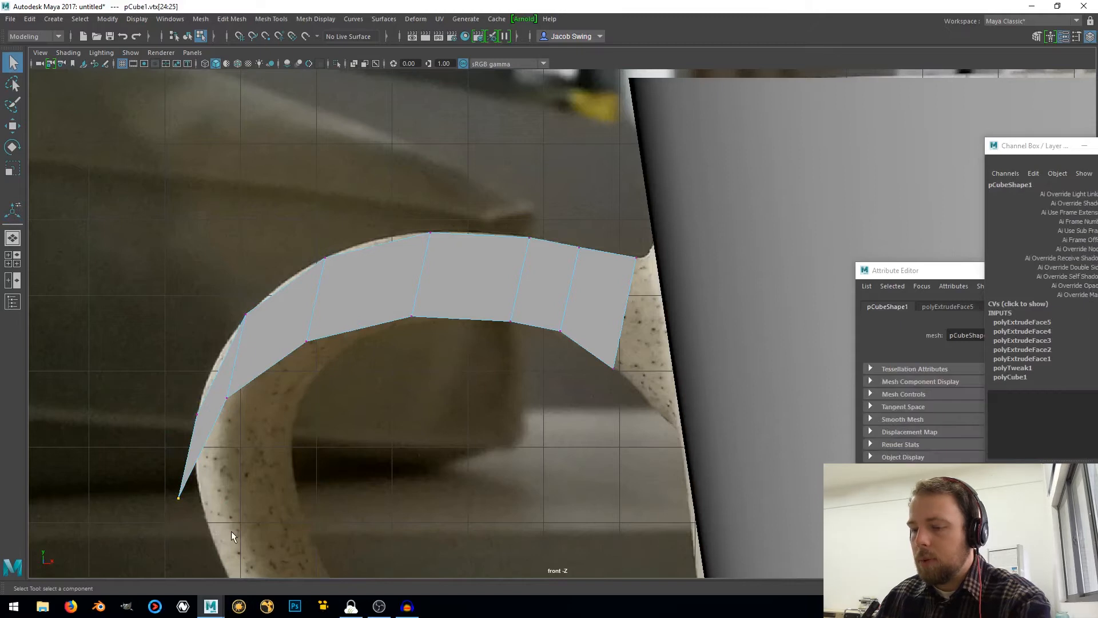
key("4")
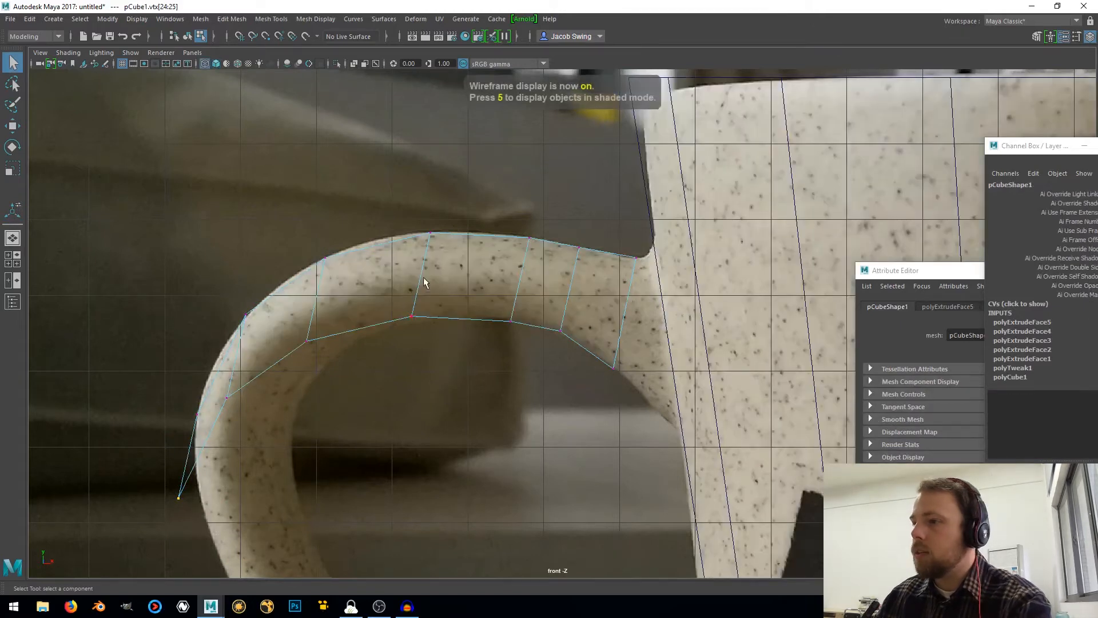
key("w")
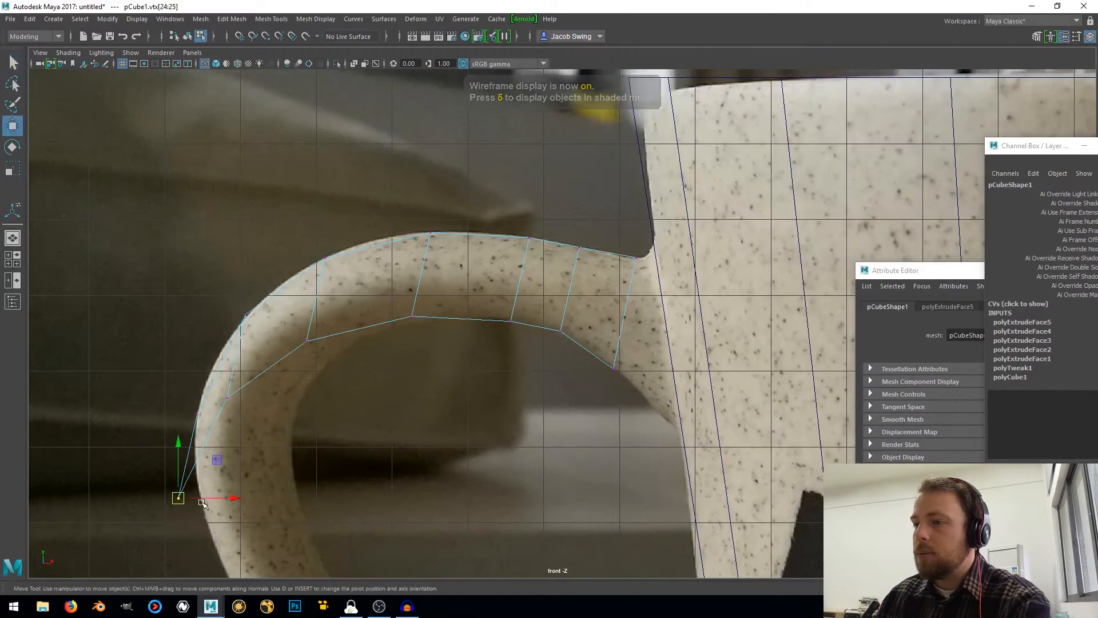
left_click_drag(179, 498, 293, 422)
left_click(221, 393)
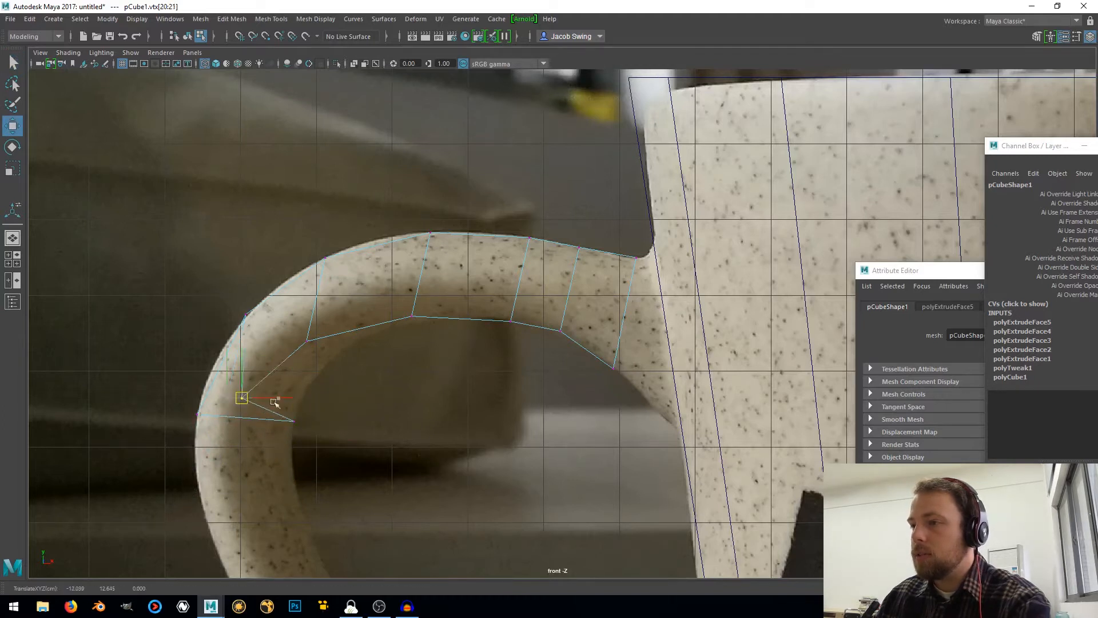
left_click_drag(220, 393, 317, 372)
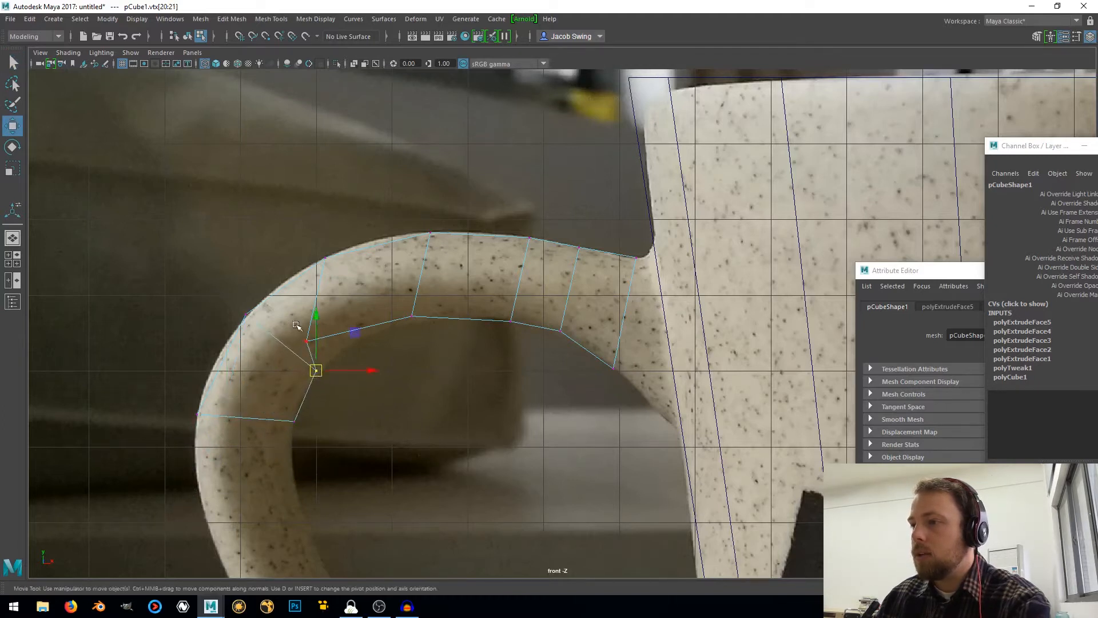
Adjust the remaining inner vertices of the handle's upper arch and the end vertices to follow the photographed inner curve
left_click_drag(295, 323, 443, 316)
left_click(412, 315)
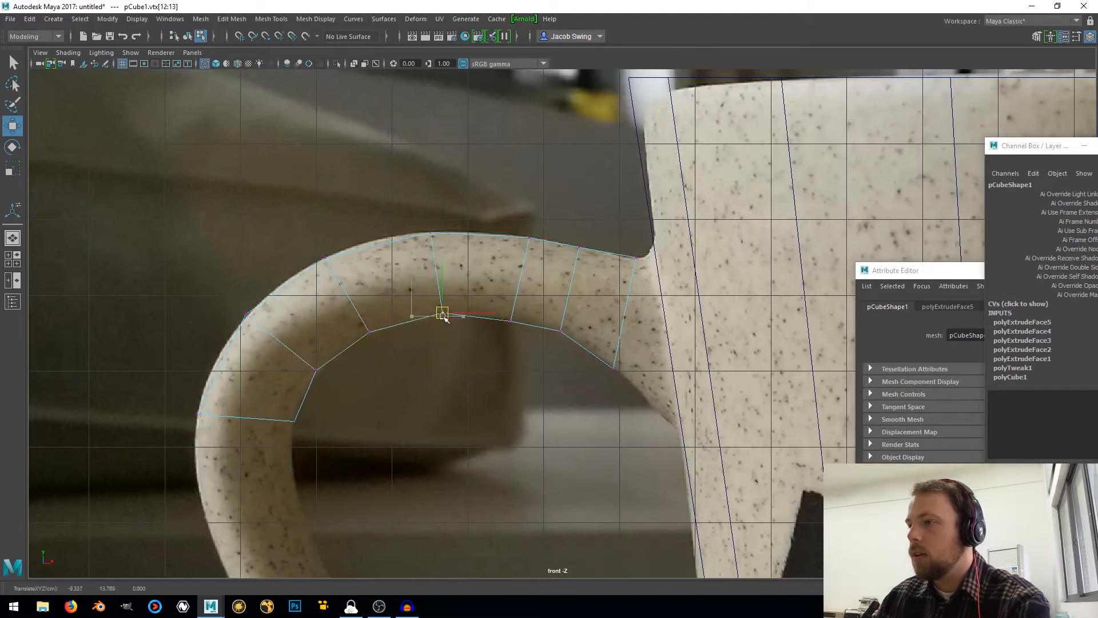
left_click(512, 324)
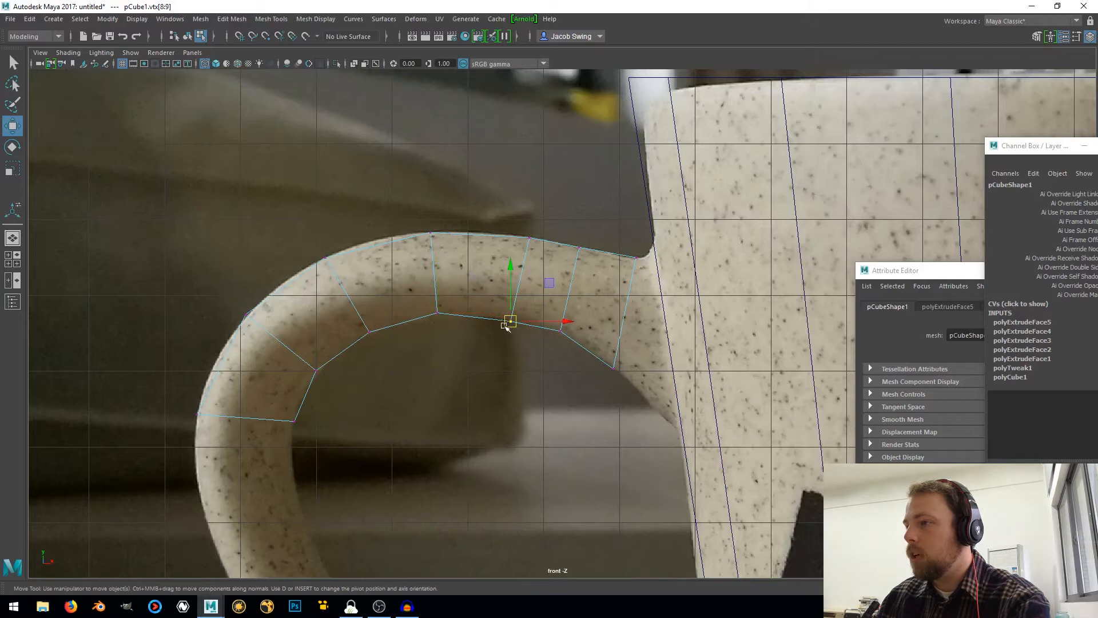
left_click_drag(512, 324, 503, 318)
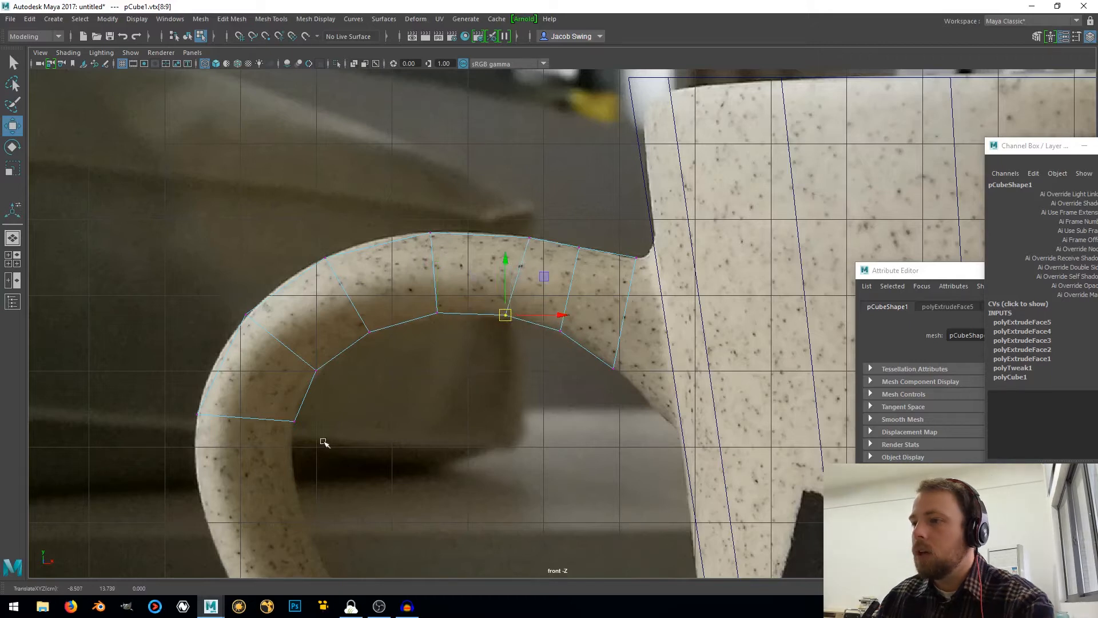
left_click_drag(289, 411, 347, 420)
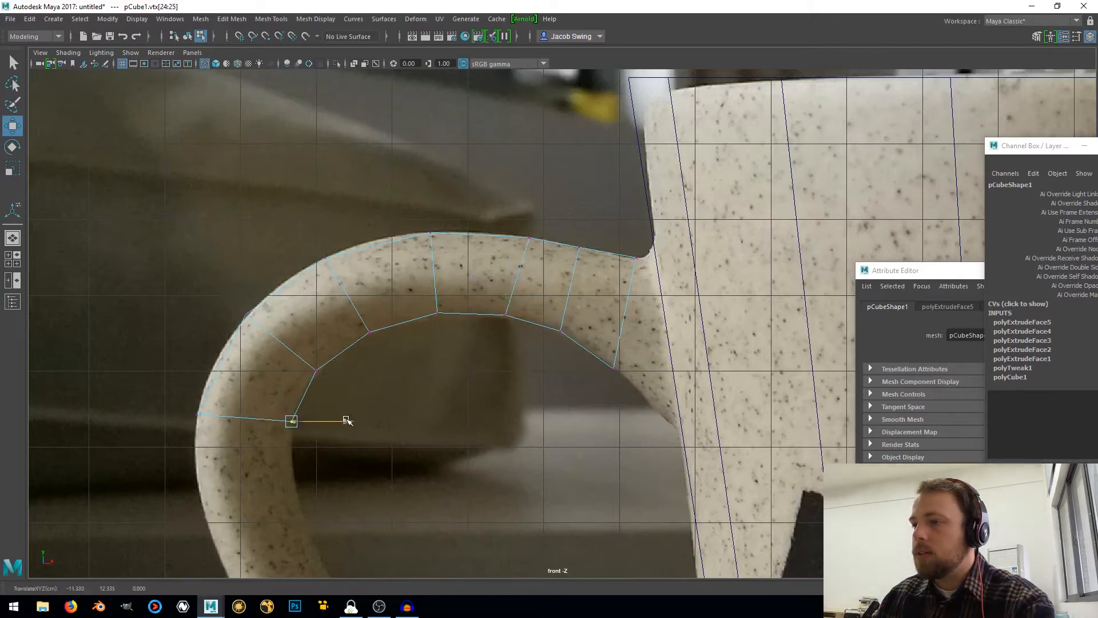
Switch to face selection, select the handle's open end face and extrude it down the outer bend
right_click_drag(240, 413, 208, 312)
left_click_drag(250, 428, 292, 428)
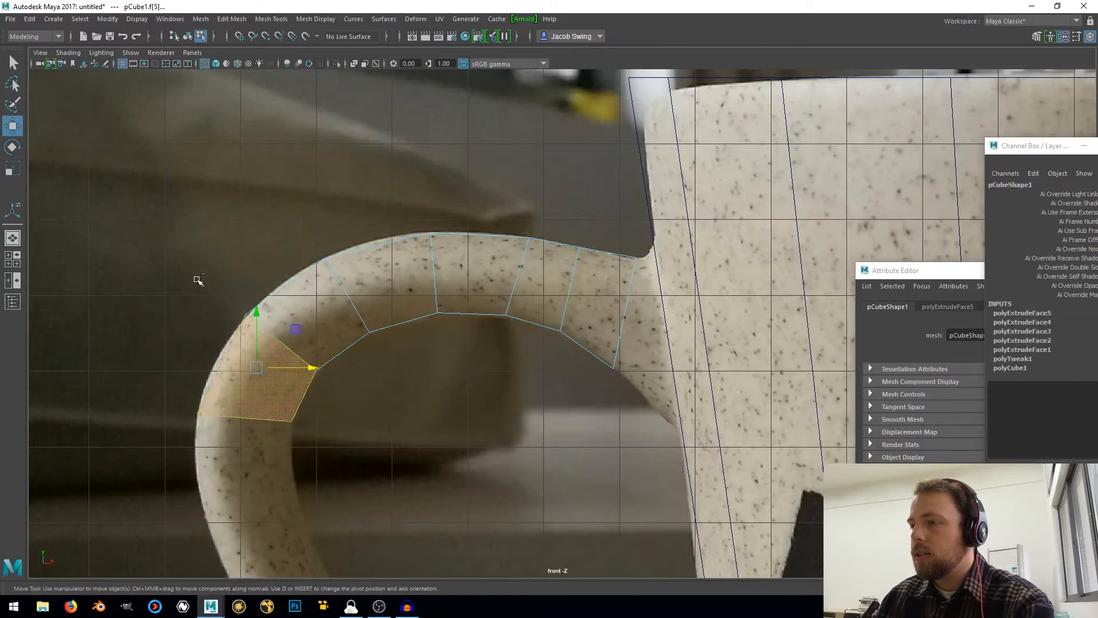
left_click_drag(197, 280, 357, 386, "ctrl")
middle_click_drag(341, 422, 412, 287, "alt")
key("ctrl+e")
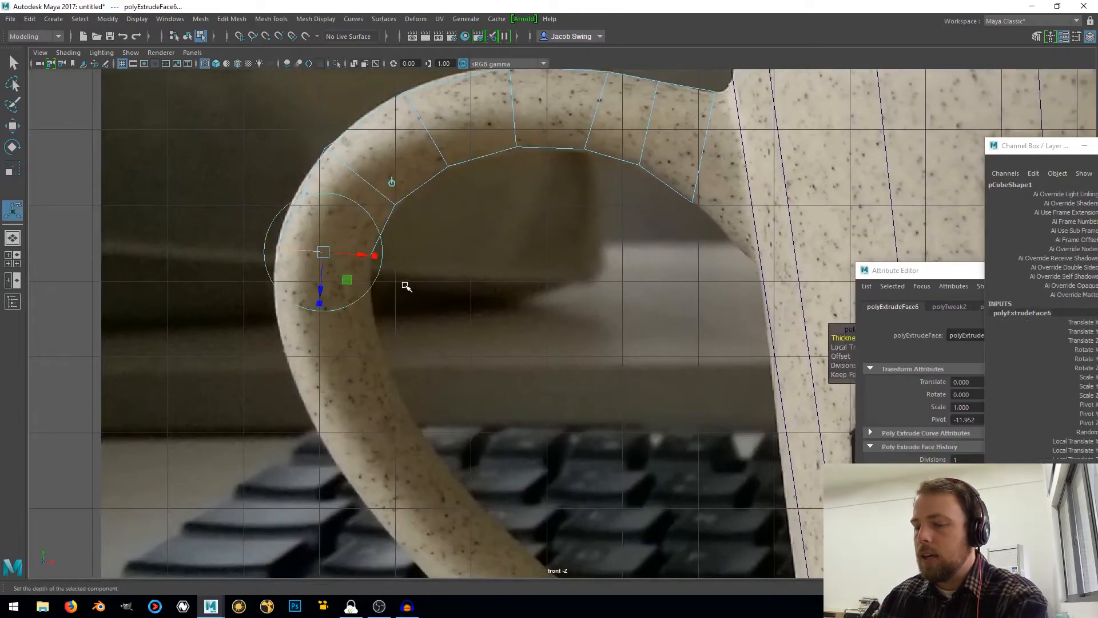
key("w")
left_click_drag(325, 256, 371, 353)
Extrude the end face two more times down the outer curve, toward the start of the lower arm
key("ctrl+e")
key("w")
key("ctrl+e")
key("w")
middle_click_drag(399, 375, 332, 250, "alt")
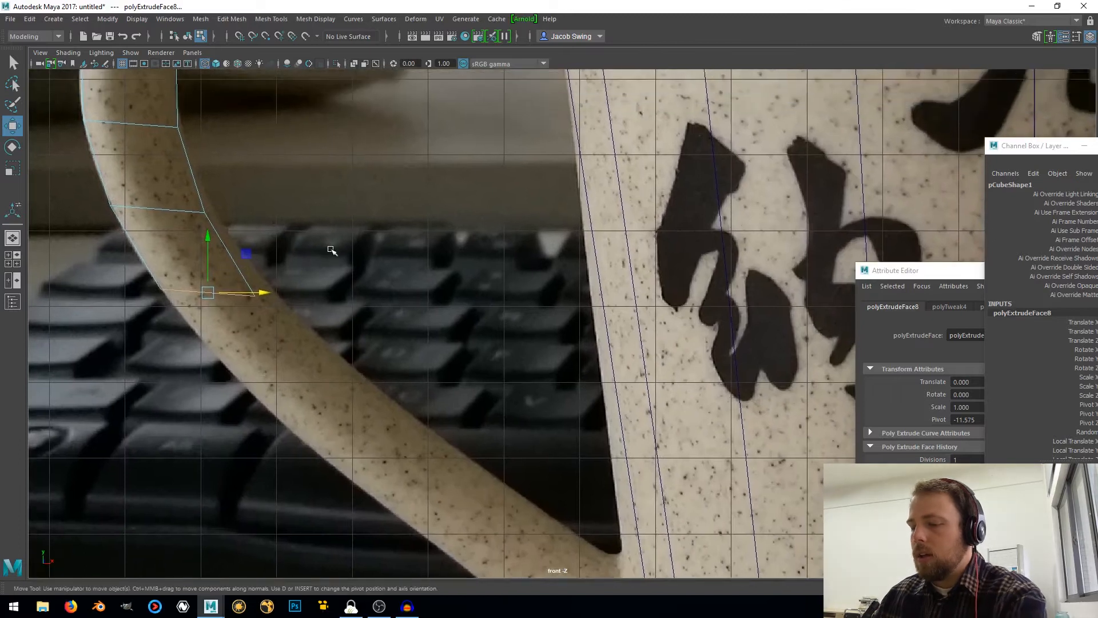
Extrude the end face three times diagonally along the handle's lower arm toward the mug body
key("ctrl+e")
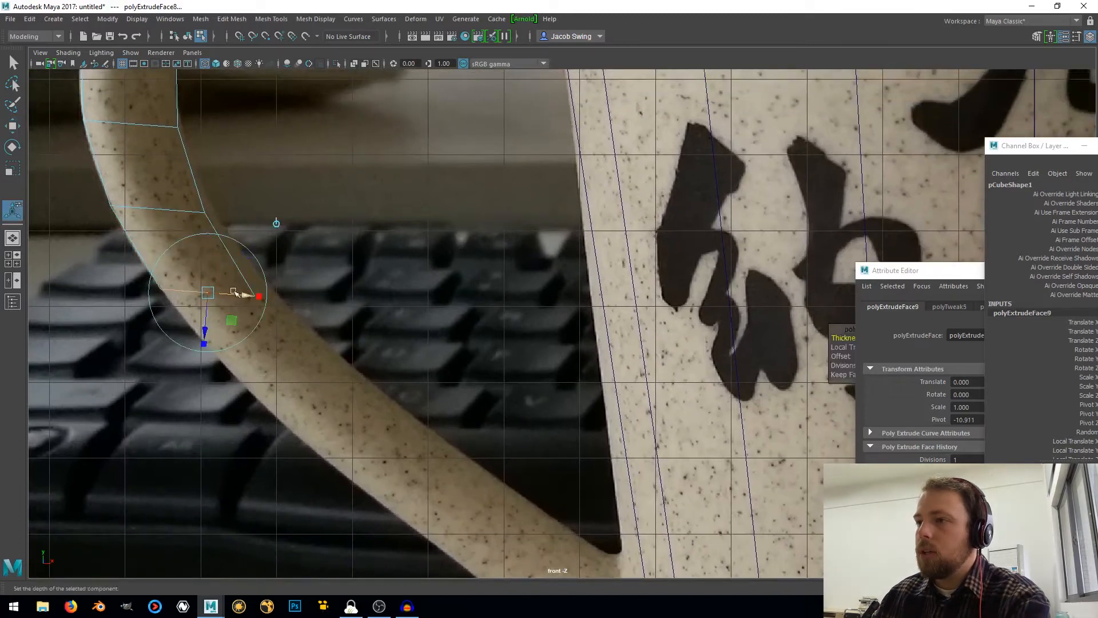
key("w")
left_click_drag(207, 293, 499, 561)
key("ctrl+e")
key("w")
key("ctrl+e")
key("w")
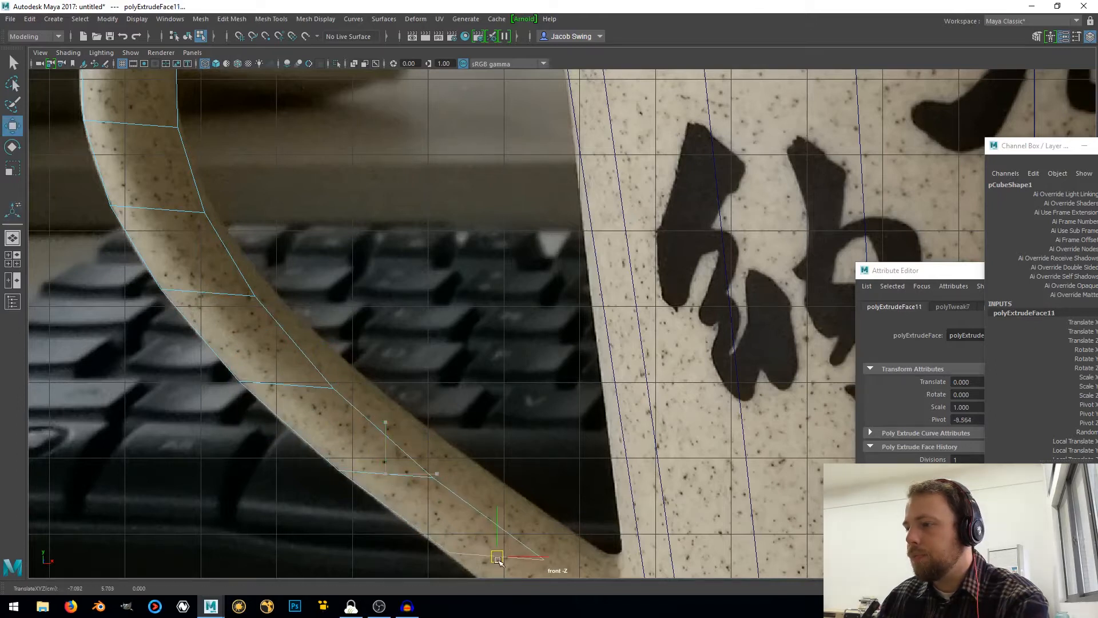
middle_click_drag(499, 560, 336, 353, "alt")
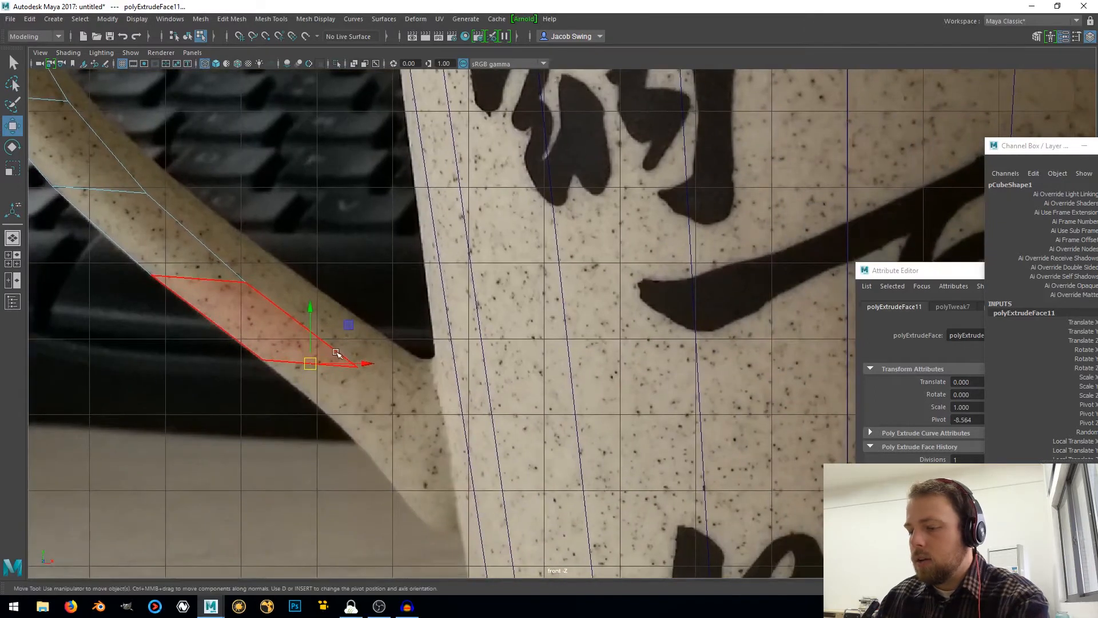
Extrude the end face twice more down to where the lower arm meets the mug body
key("ctrl+e")
key("w")
left_click_drag(310, 364, 403, 442)
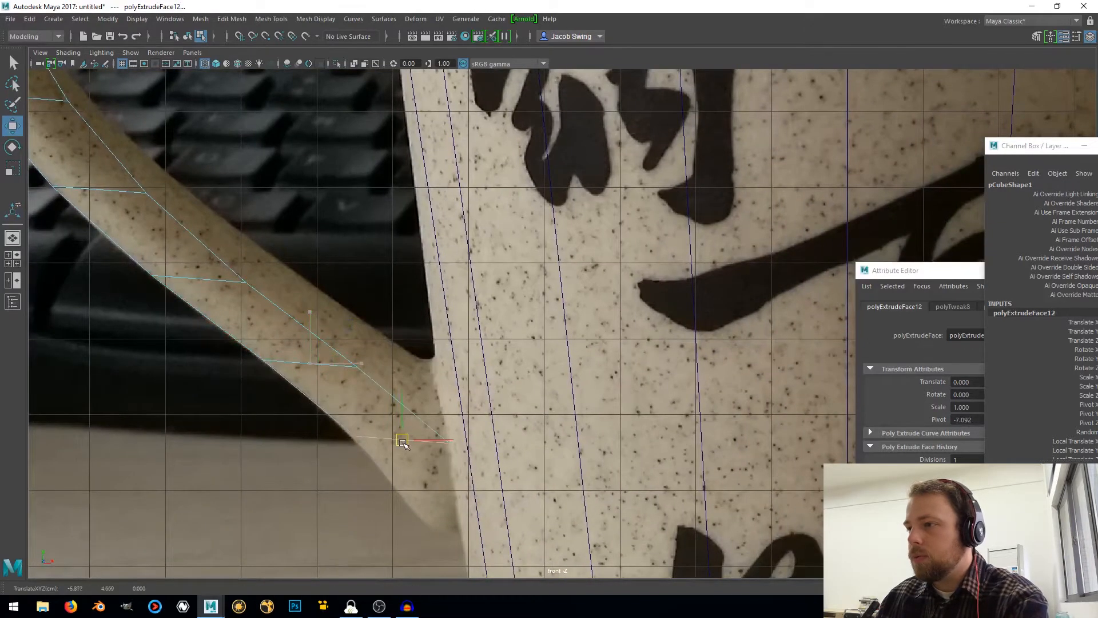
key("ctrl+e")
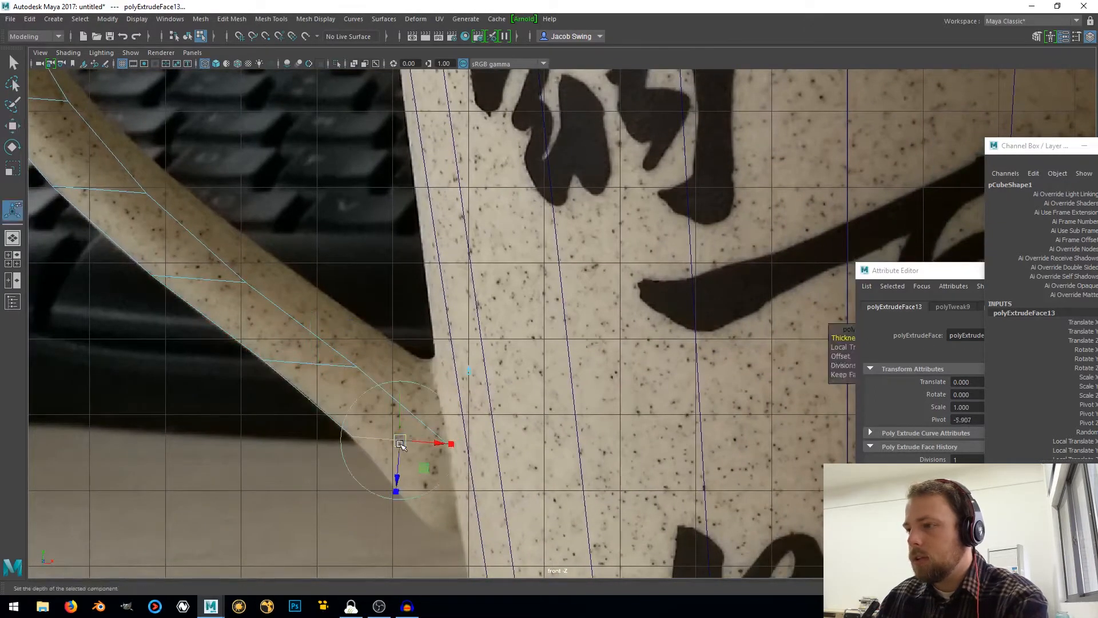
key("w")
left_click_drag(400, 442, 458, 513)
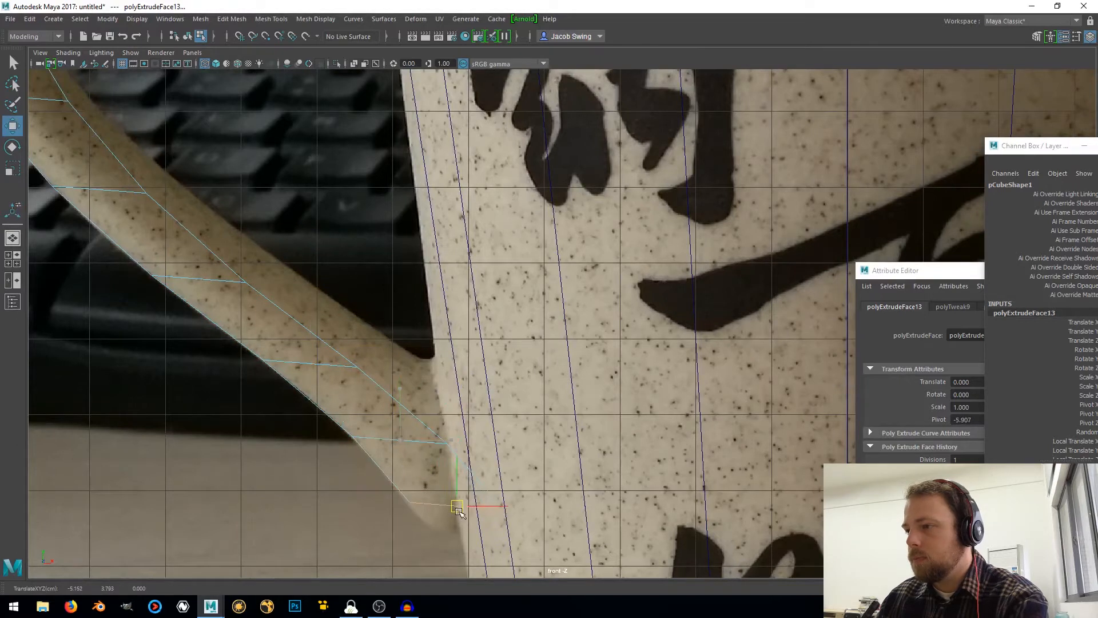
Switch to vertex selection and move the inner vertices of the outer bend and upper part of the lower arm onto the photo's inner edge
middle_click_drag(374, 496, 415, 424, "alt")
scroll(415, 424, "up", 2)
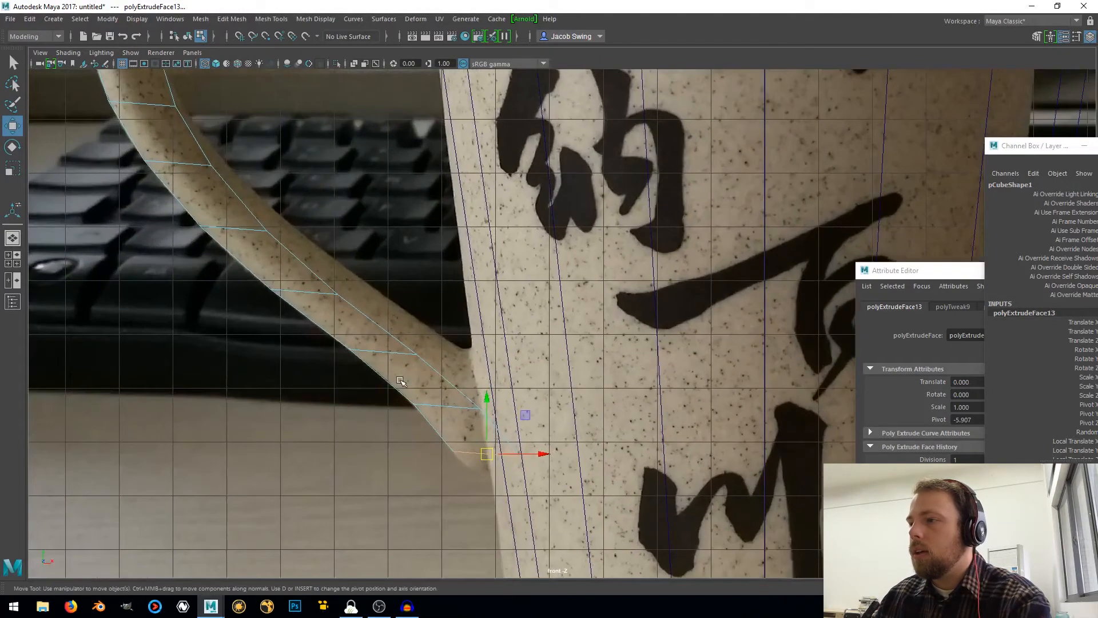
right_click_drag(396, 276, 333, 265)
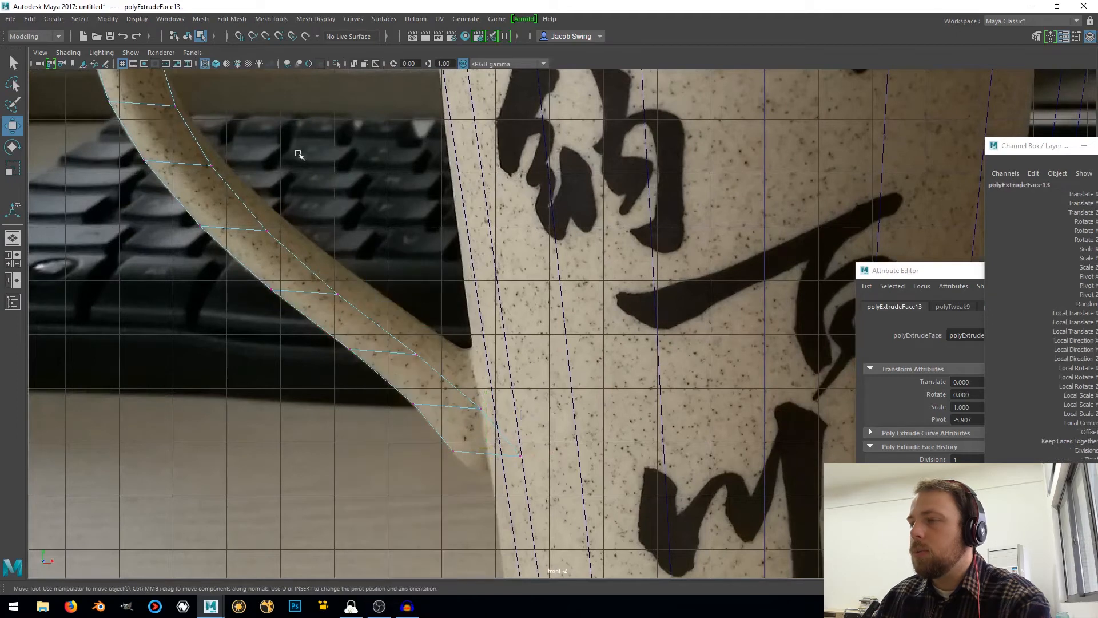
middle_click_drag(285, 131, 412, 346, "alt")
left_click_drag(319, 335, 299, 302)
mouse_move(314, 344)
left_mouse_down()
mouse_move(362, 405)
mouse_move(324, 345)
left_mouse_up()
mouse_move(366, 405)
left_mouse_down()
mouse_move(422, 471)
mouse_move(383, 408)
left_mouse_up()
left_click_drag(497, 482, 446, 464)
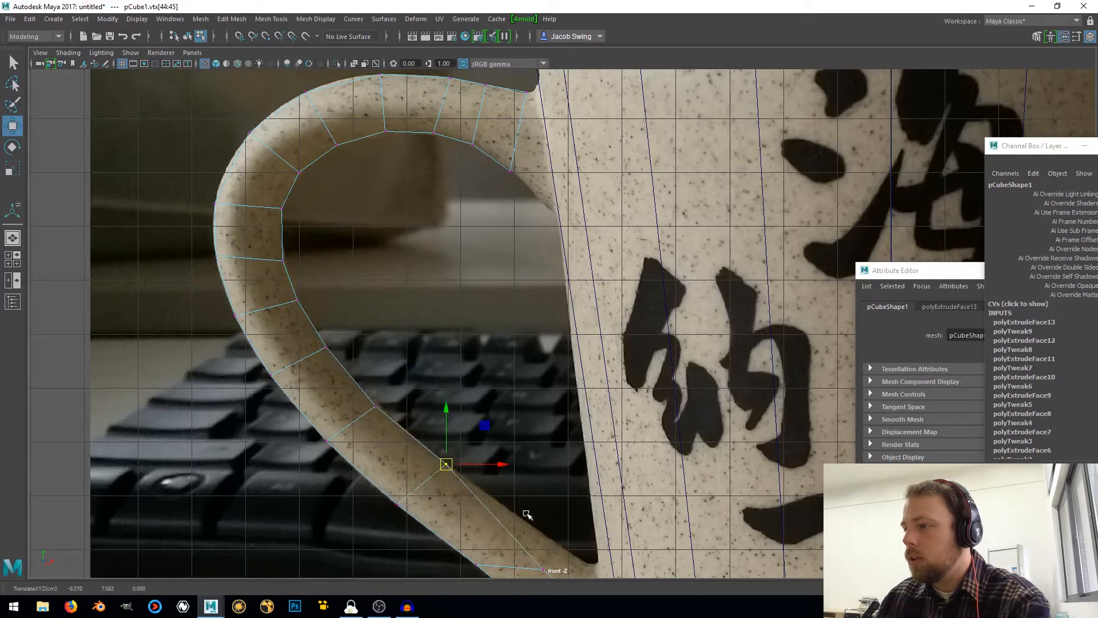
Move the last inner vertices of the lower arm up to the photographed edge beside the mug body
middle_click_drag(527, 515, 434, 397, "alt")
left_click_drag(426, 450, 407, 380)
left_click_drag(518, 480, 460, 418)
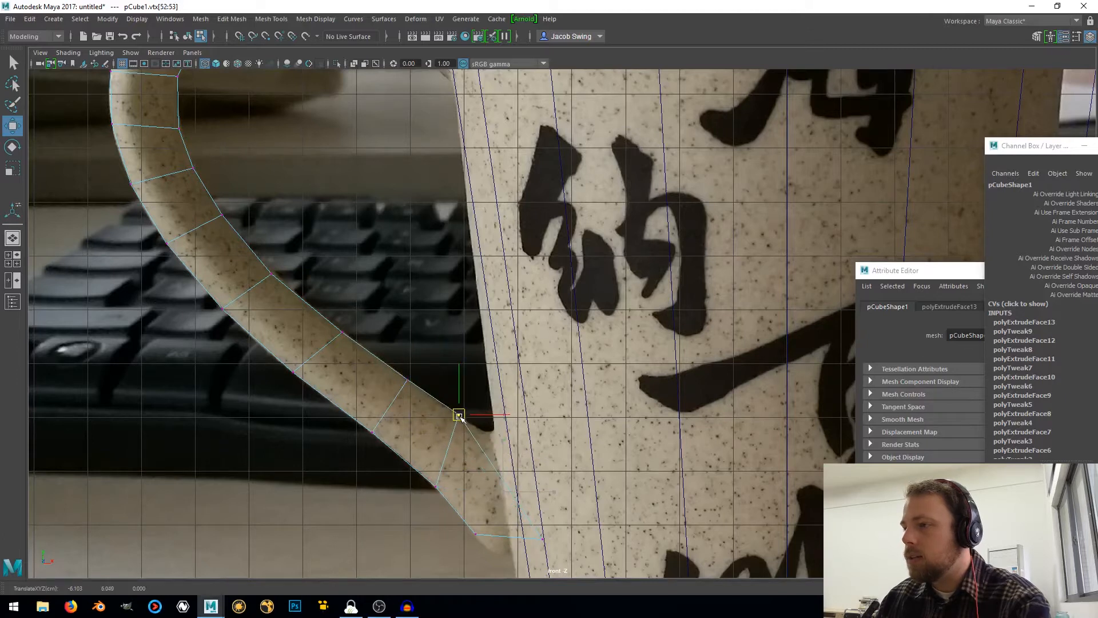
scroll(487, 464, "up", 2)
middle_click_drag(488, 464, 479, 345, "alt")
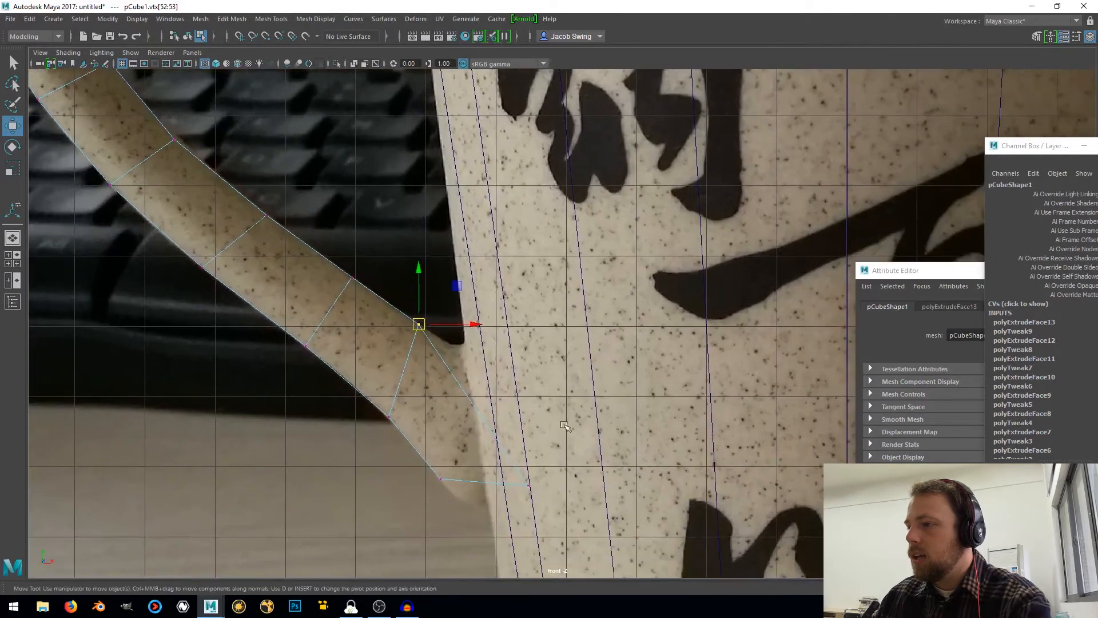
left_click_drag(512, 505, 451, 348)
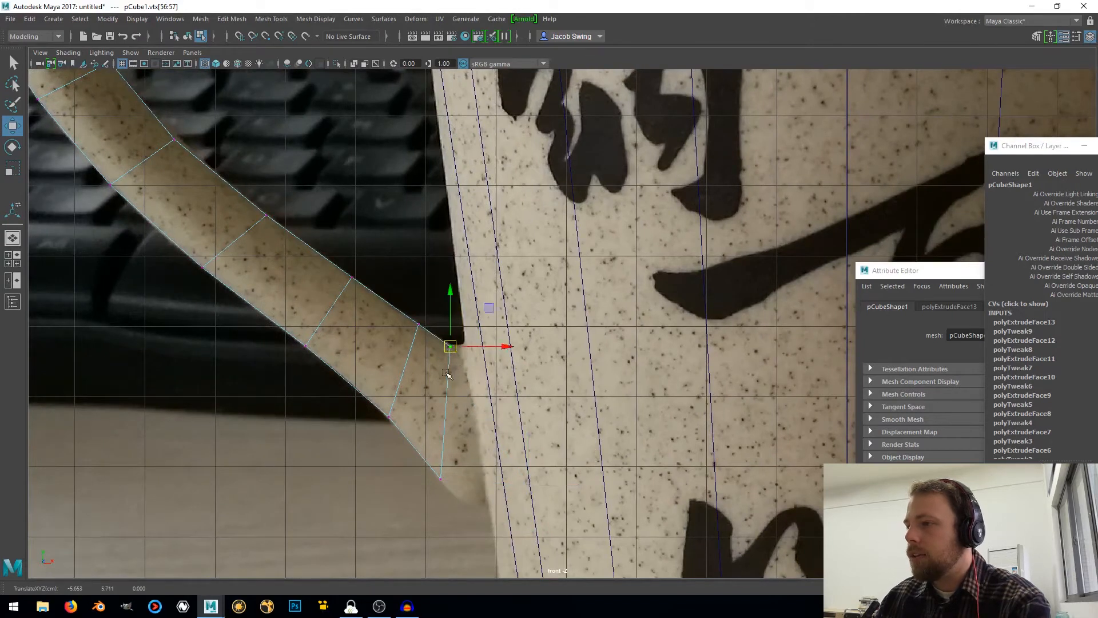
Select the handle's lower end face and extrude it horizontally to the mug body
right_click_drag(446, 372, 444, 312)
left_click_drag(489, 385, 430, 413)
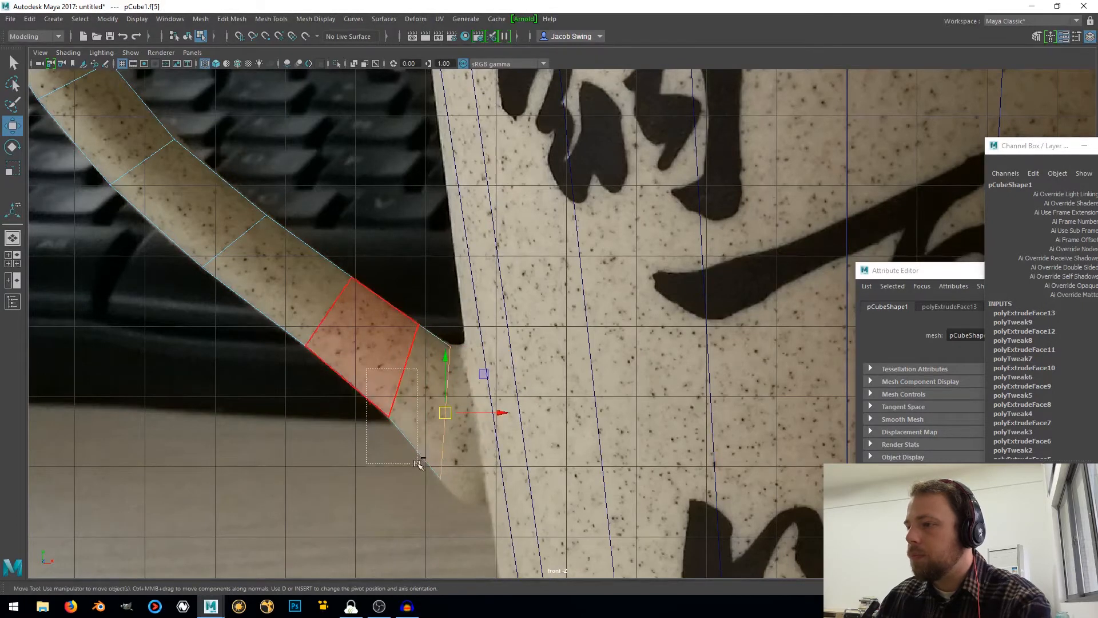
left_click_drag(417, 464, 414, 469, "ctrl")
middle_click_drag(498, 464, 416, 415, "alt")
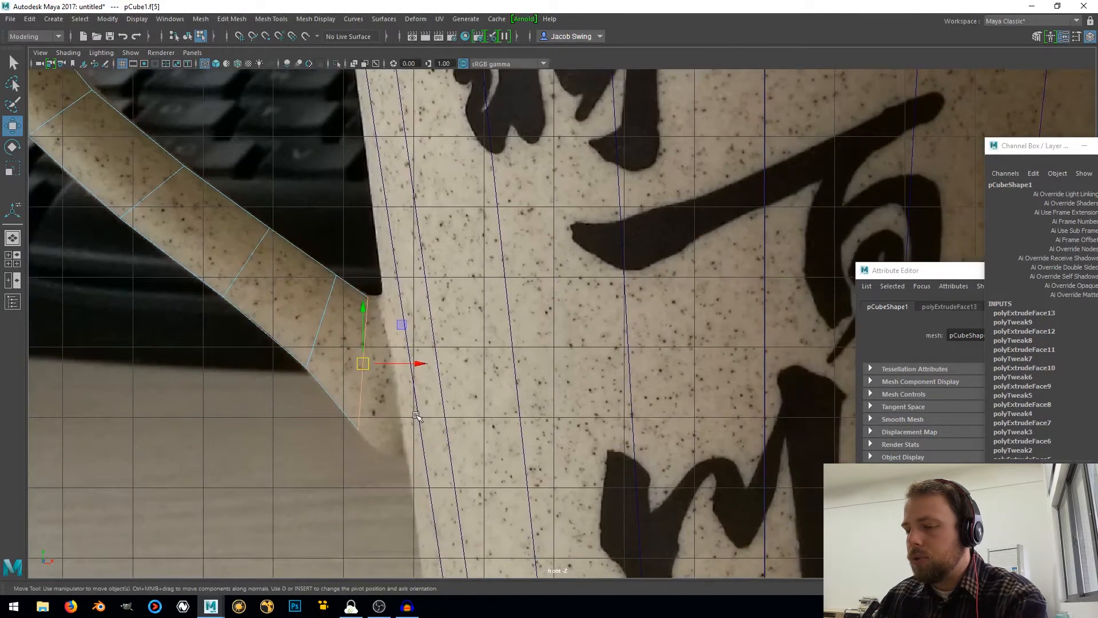
key("ctrl+e")
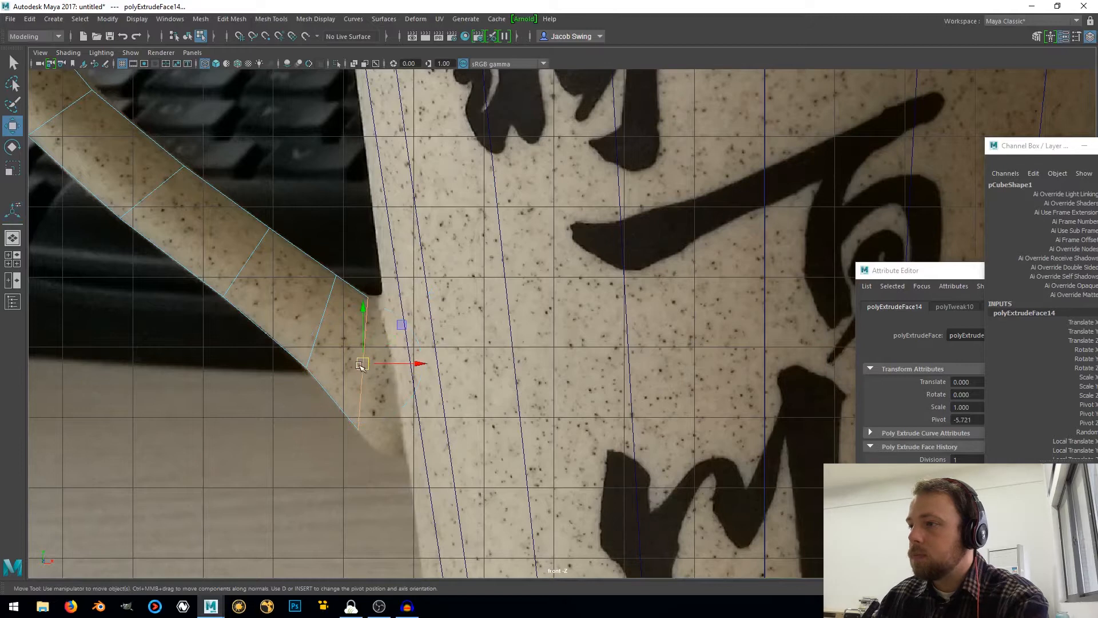
left_click_drag(360, 365, 394, 366)
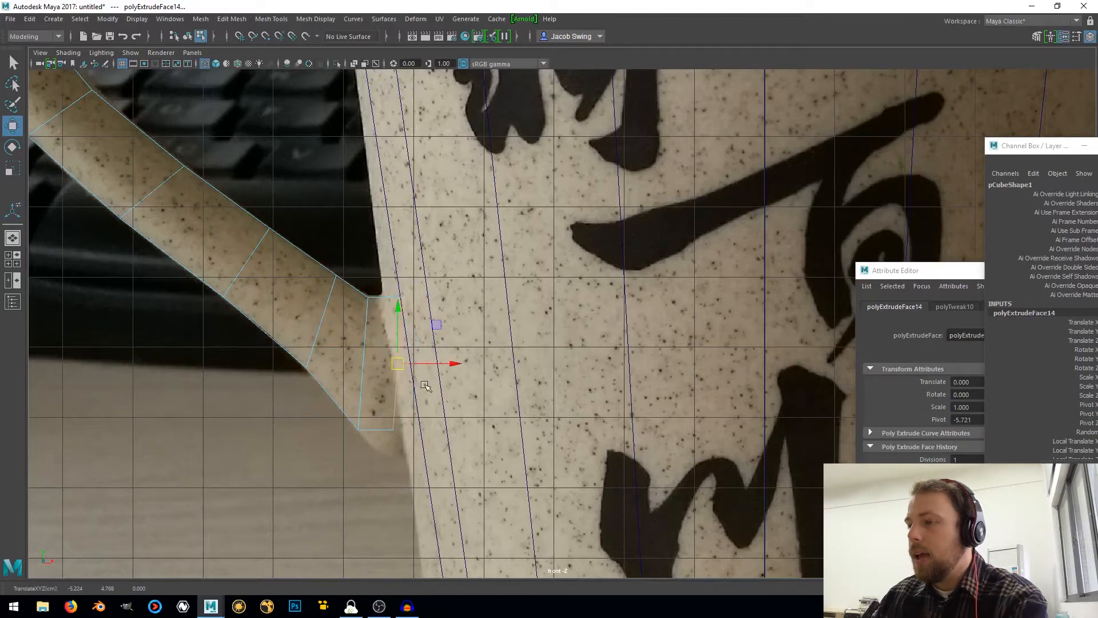
Flatten the handle's lower end face to vertical and move it horizontally well inside the mug body
key("r")
left_click_drag(450, 362, 315, 369)
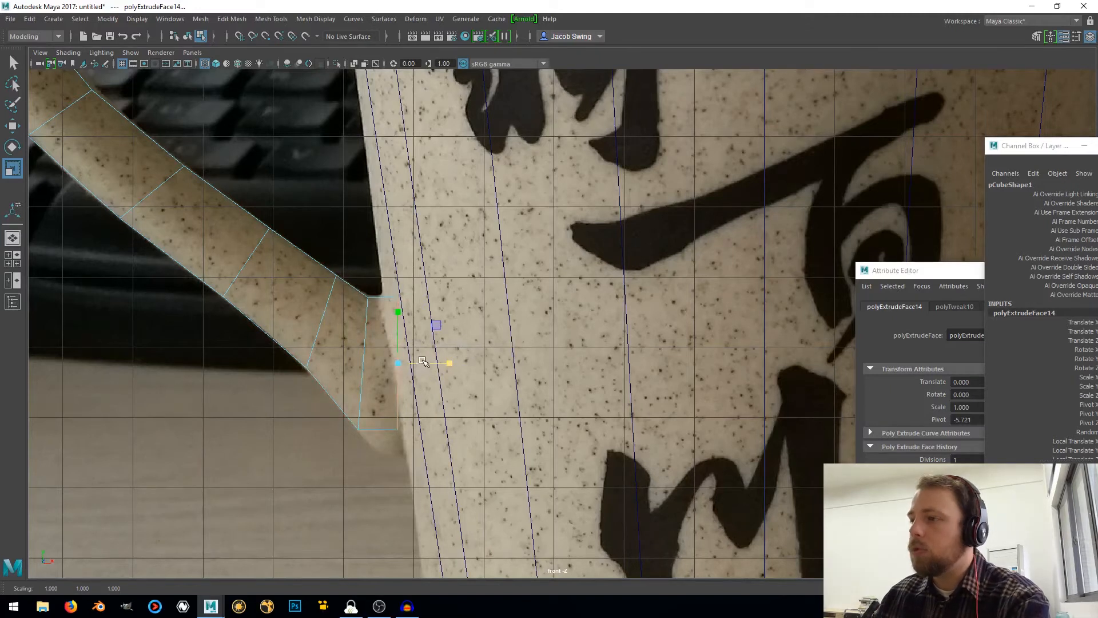
key("w")
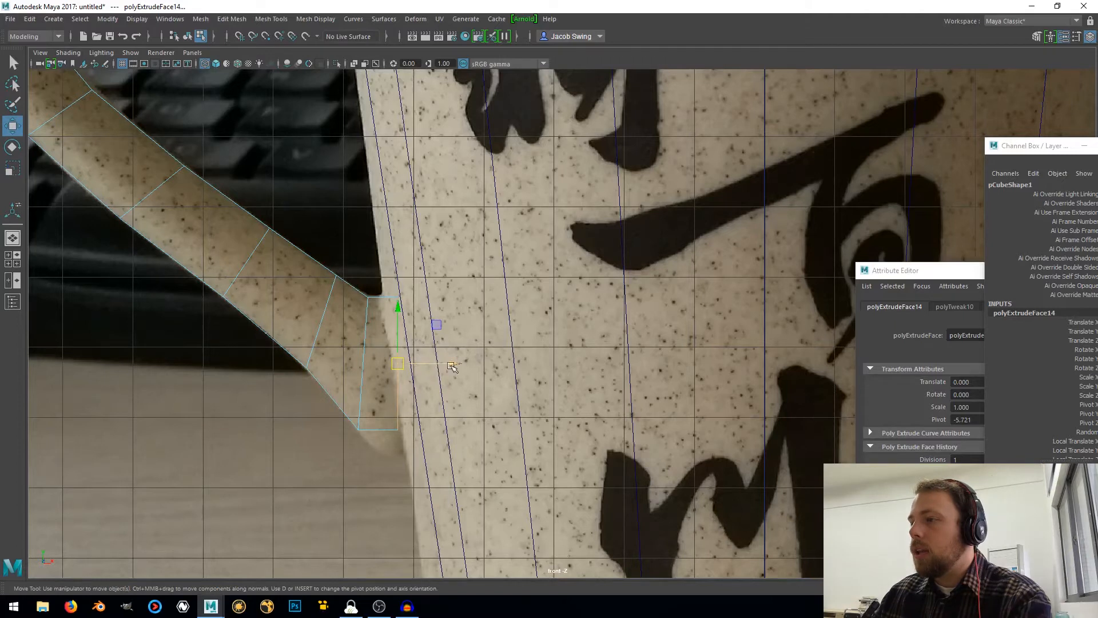
left_click_drag(451, 366, 682, 383)
scroll(688, 382, "down", 10)
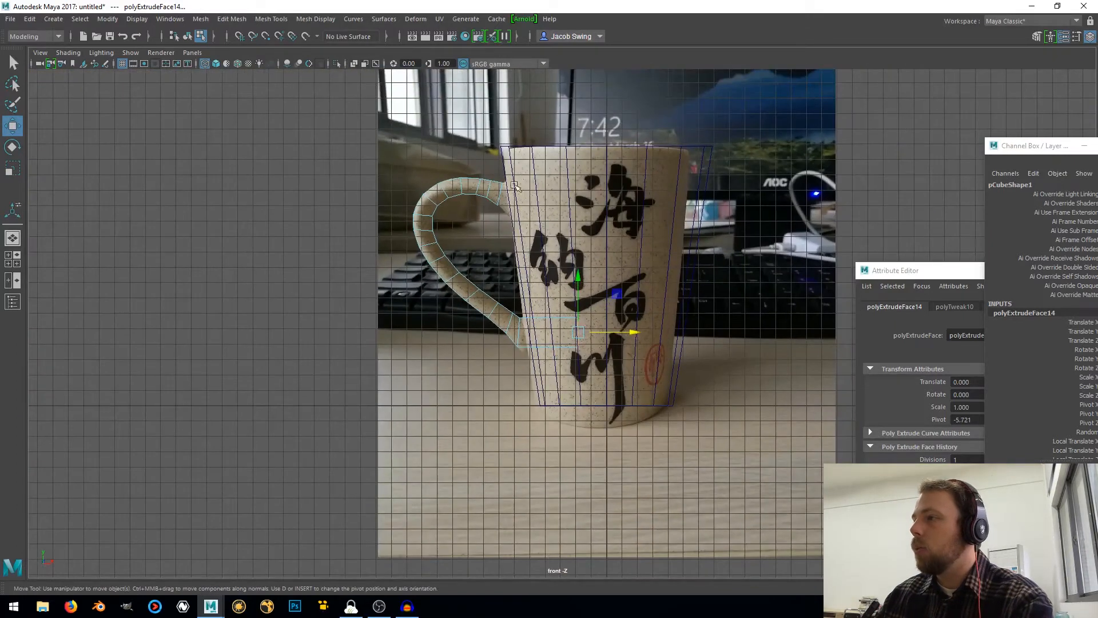
key("4")
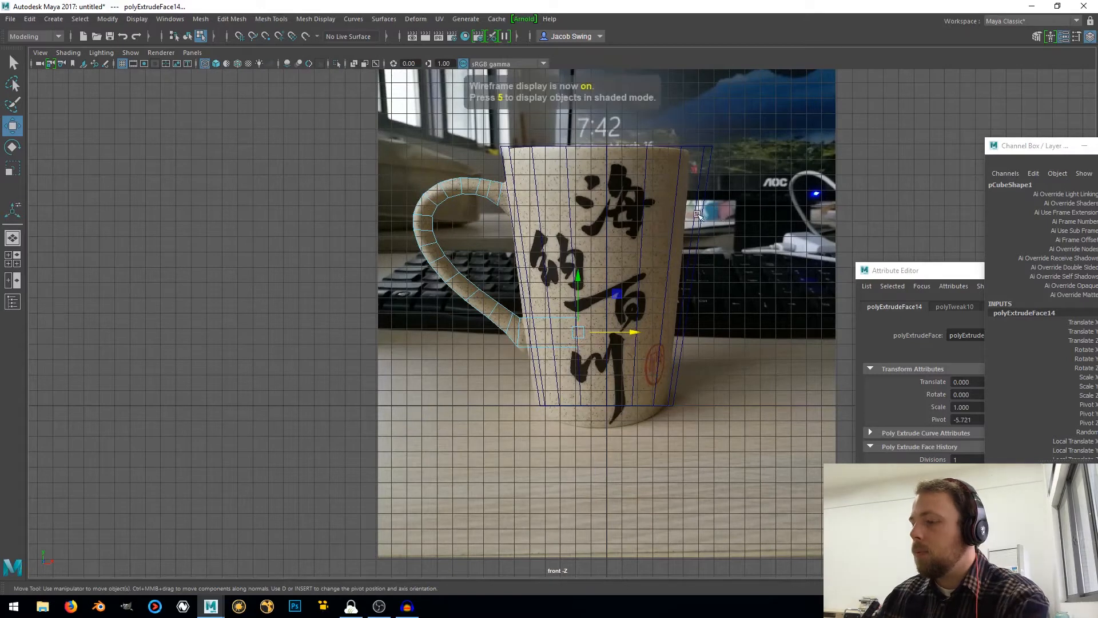
key("5")
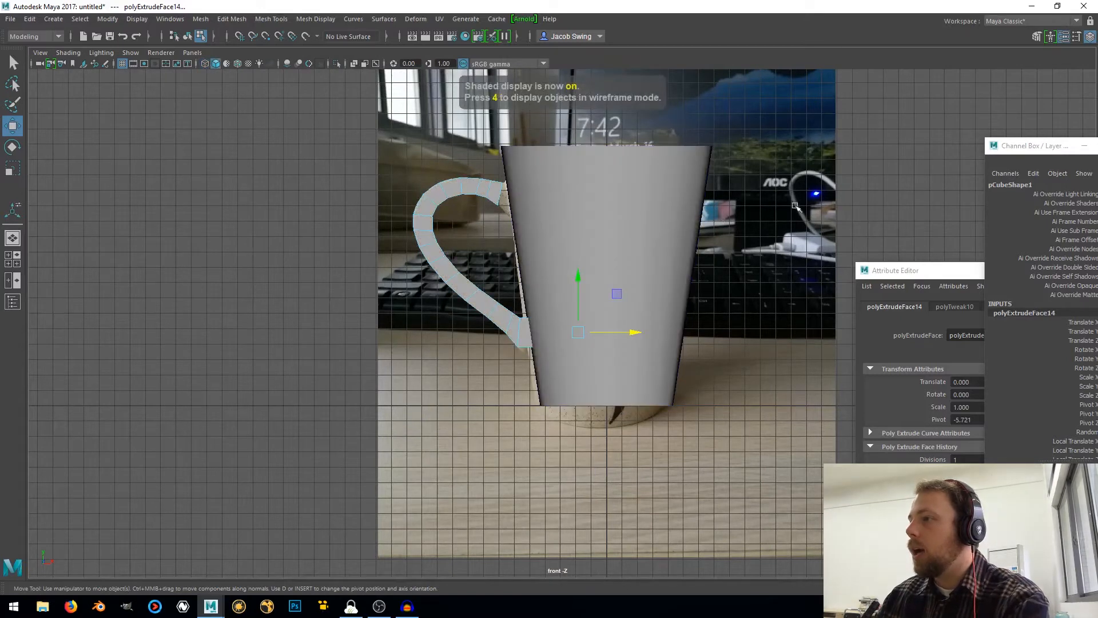
Select only the underside face of the handle's lower end section and extrude it slightly downward
scroll(523, 377, "up", 8)
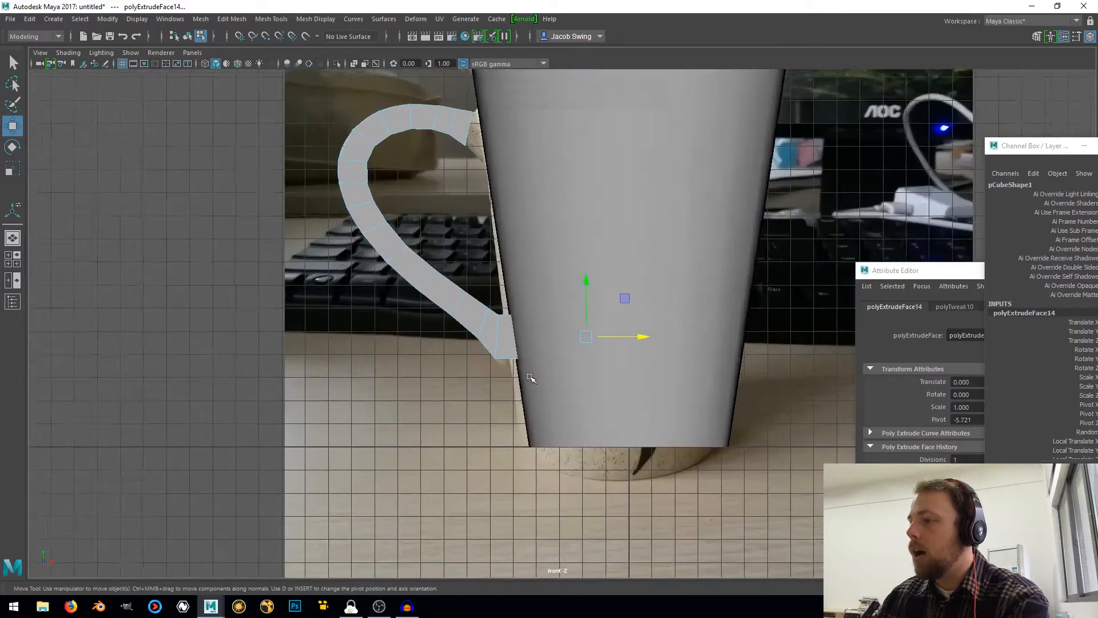
scroll(523, 379, "up", 4)
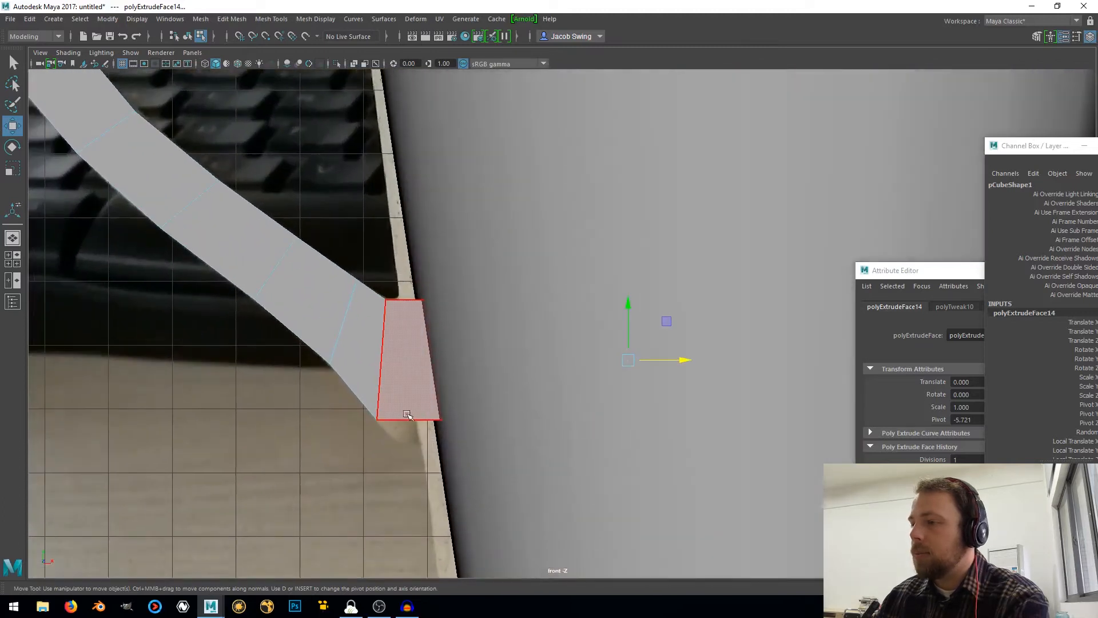
right_click(406, 411)
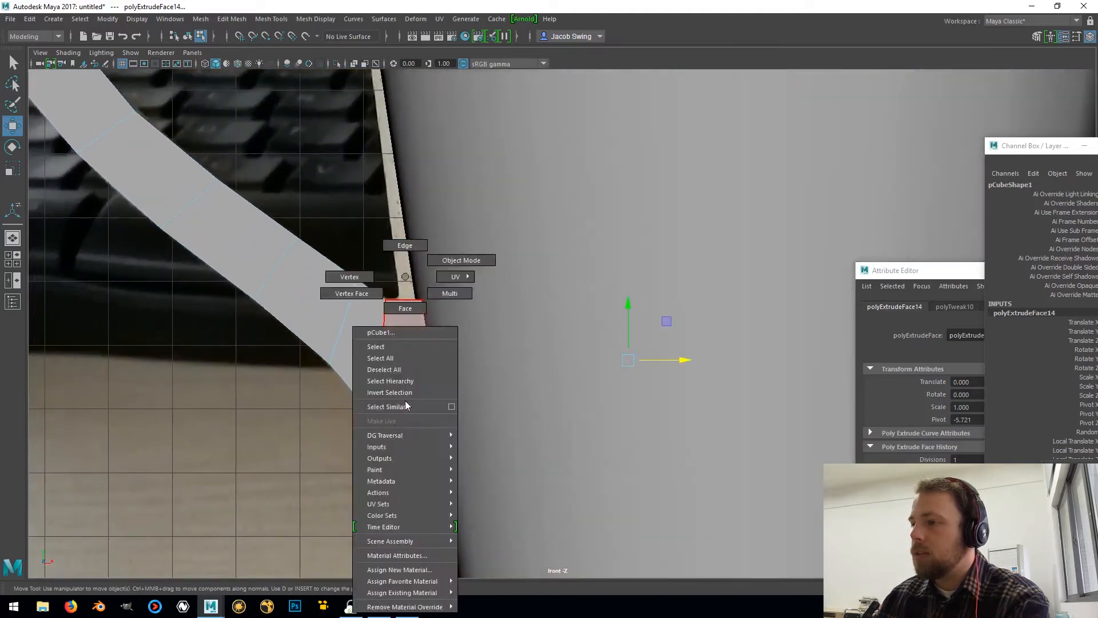
left_click(407, 308)
left_click_drag(412, 468, 515, 388)
key("4")
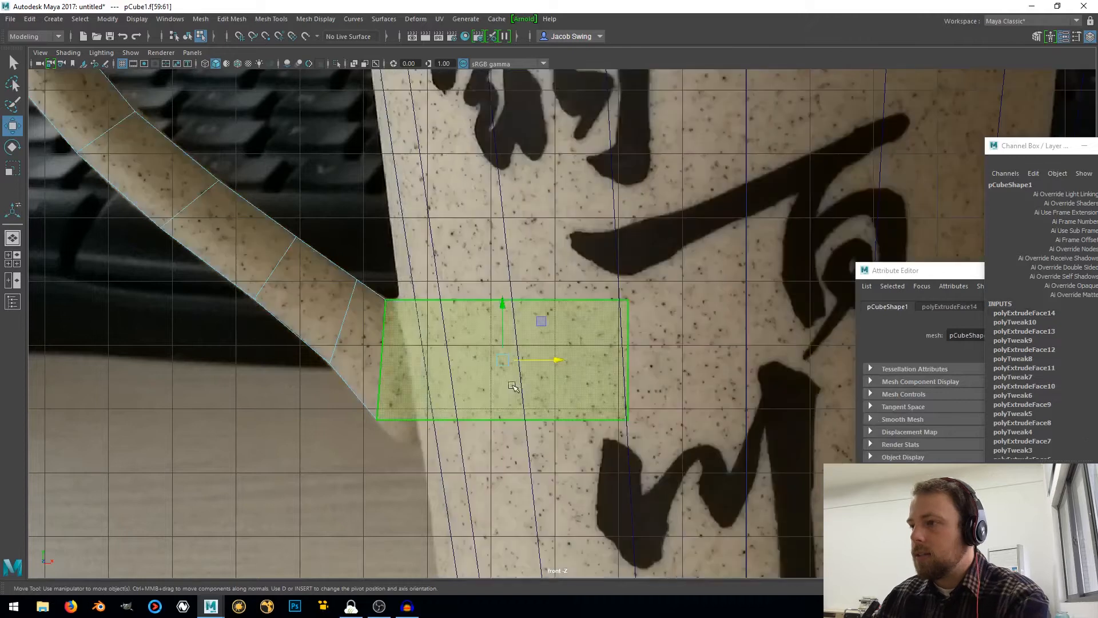
left_click_drag(294, 230, 809, 363)
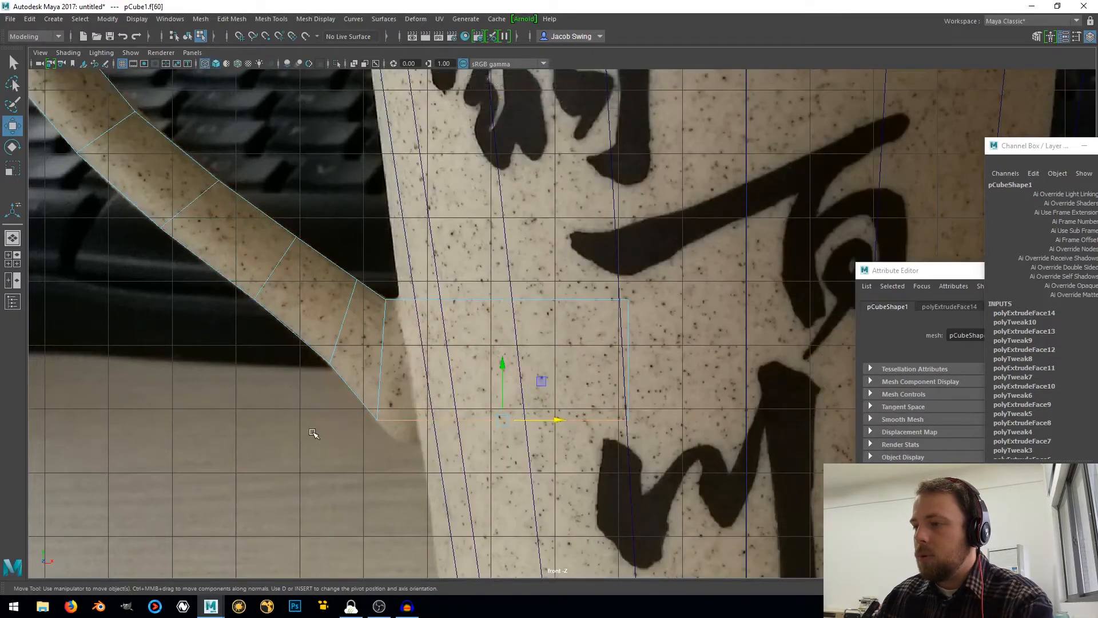
key("ctrl+e")
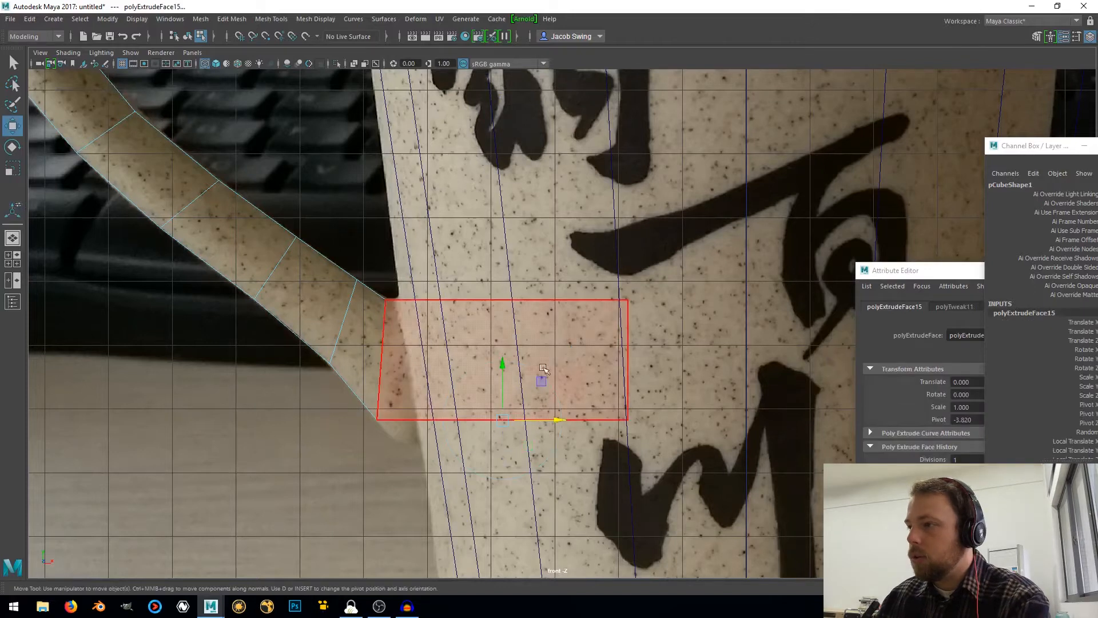
left_click_drag(498, 365, 506, 391)
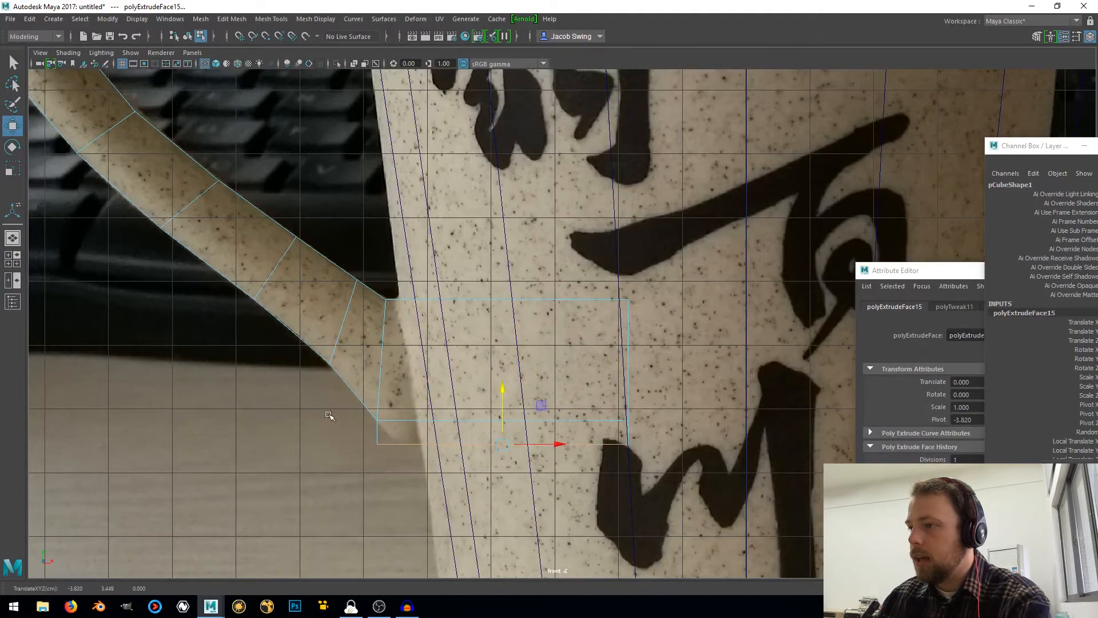
Move the outer bottom vertices of the new extrusion toward the mug to match the photographed base of the handle
right_click_drag(378, 276, 322, 277)
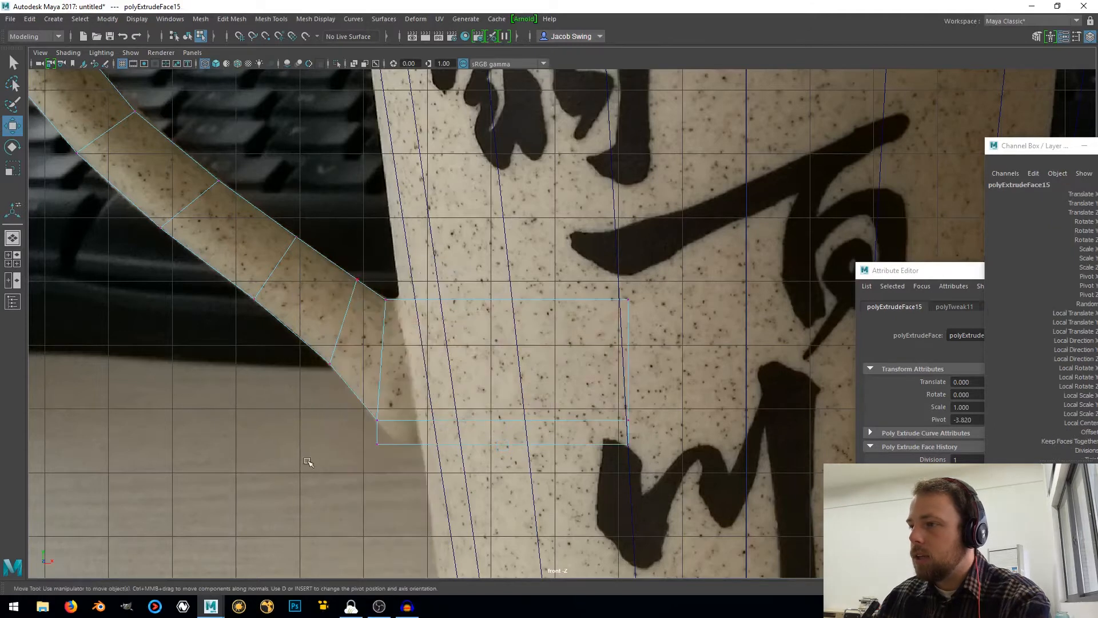
left_click_drag(332, 436, 454, 447)
scroll(454, 438, "down", 5)
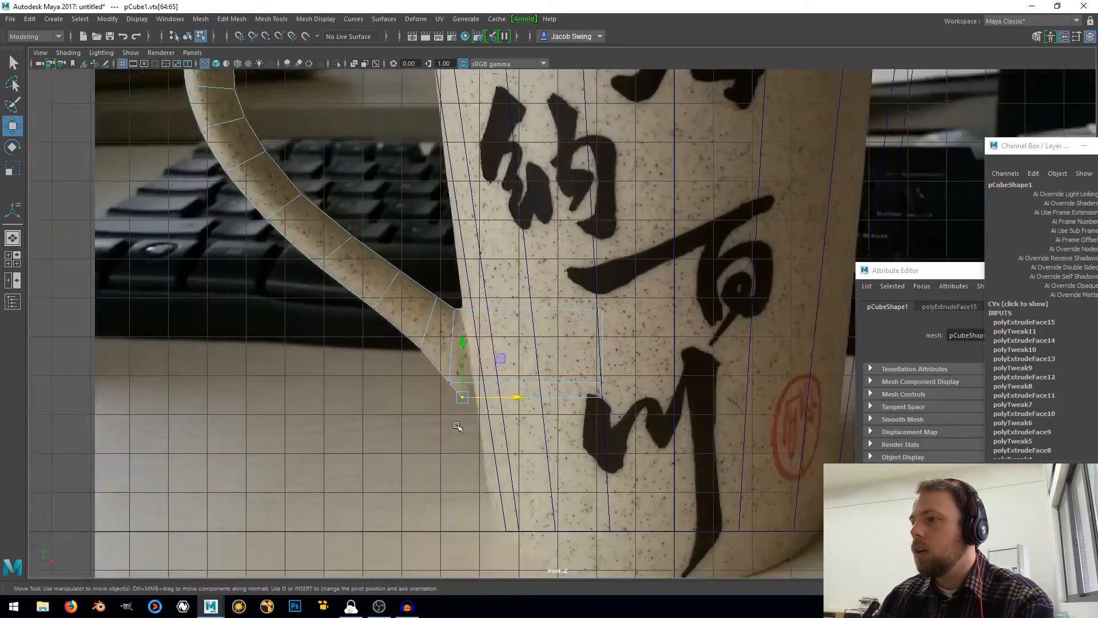
scroll(458, 426, "up", 2)
scroll(456, 423, "down", 6)
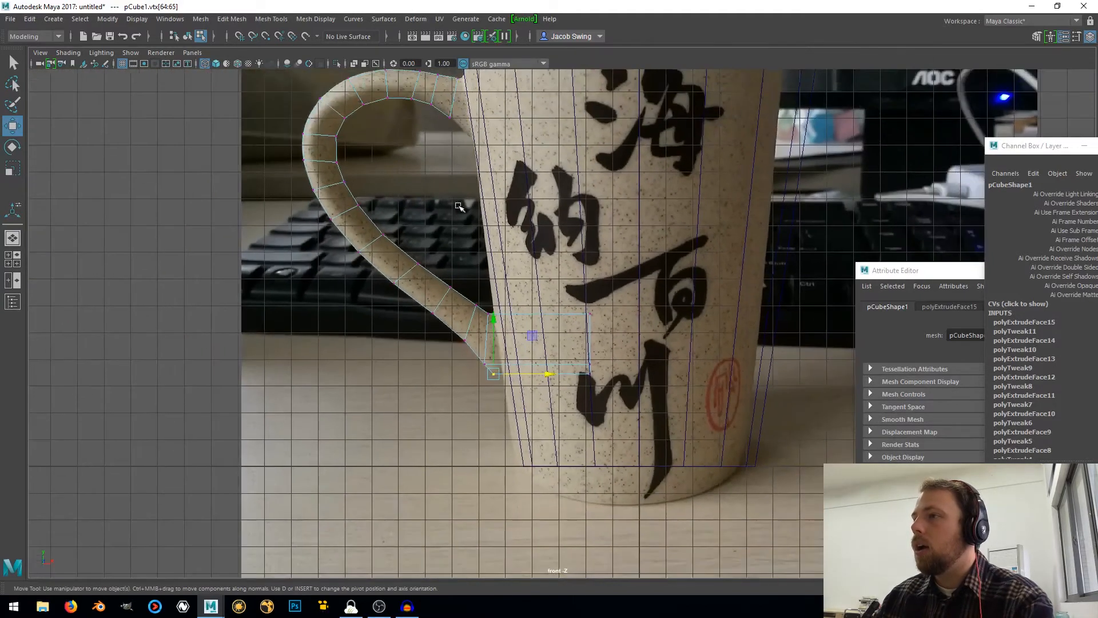
Select the handle's upper end face, extrude it horizontally into the mug body and flatten it to vertical
scroll(473, 382, "up", 5)
scroll(472, 382, "up", 6)
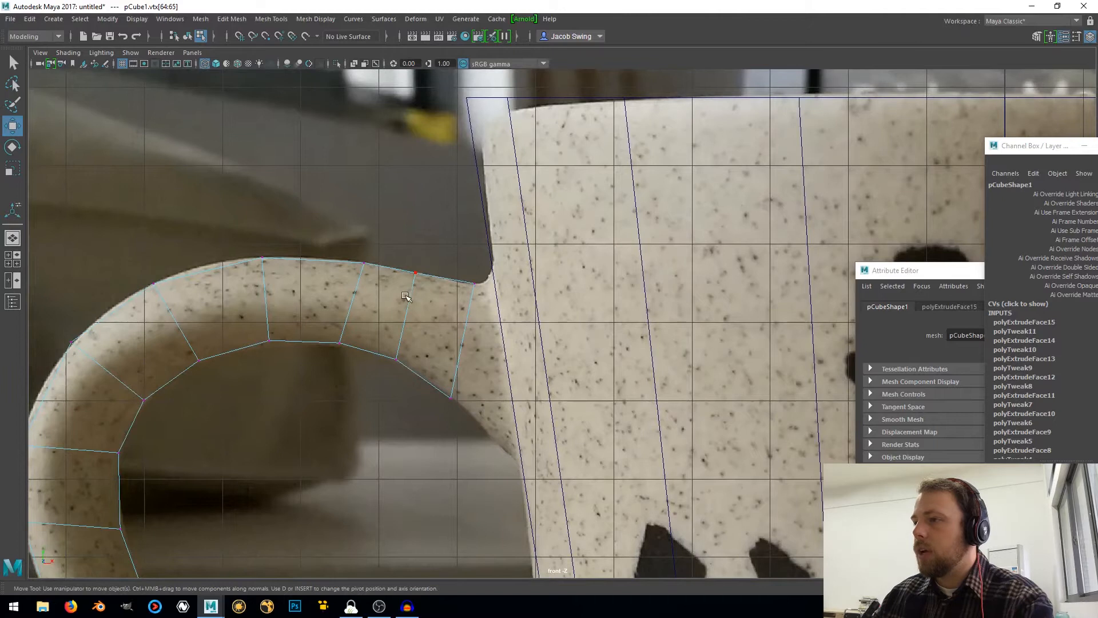
right_click(406, 295)
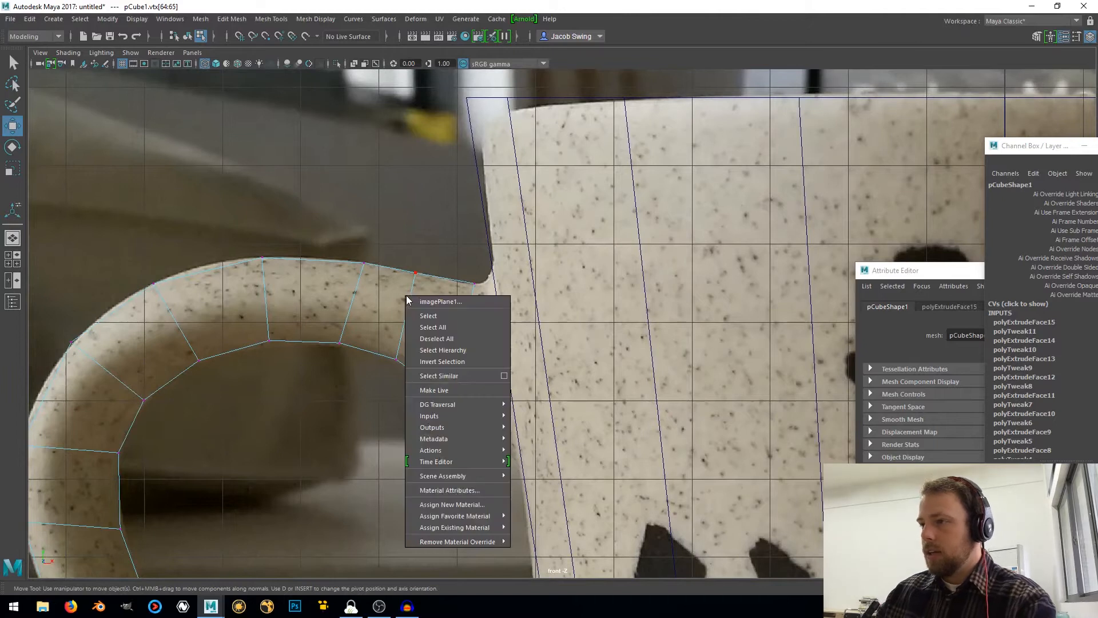
left_click(407, 297)
right_click(405, 273)
right_click_drag(404, 272, 404, 302)
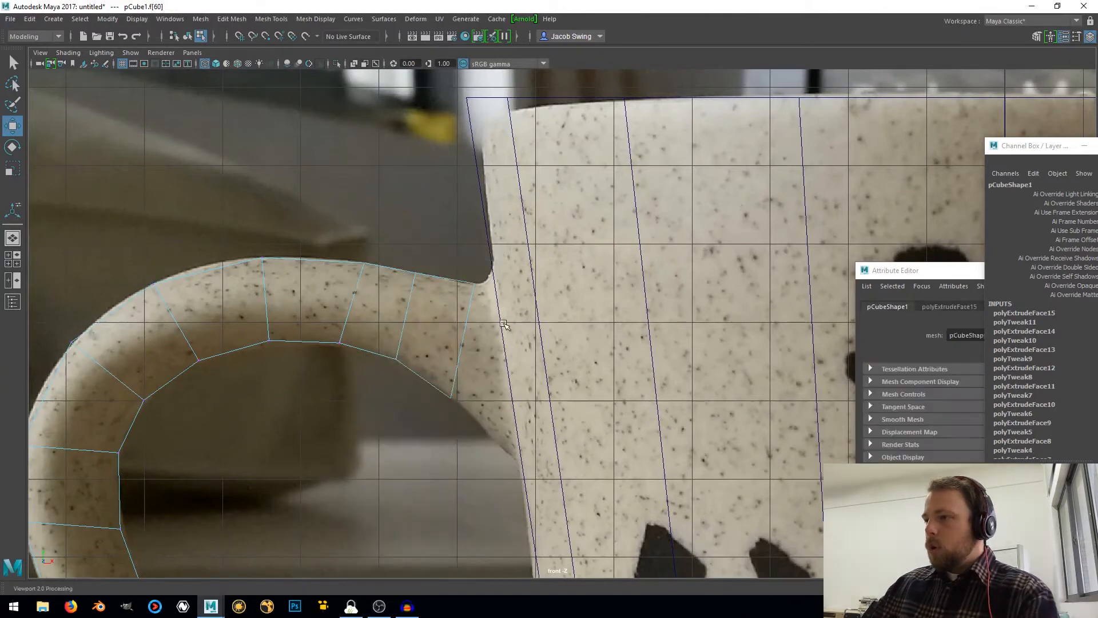
left_click(440, 362)
left_click_drag(371, 200, 424, 404)
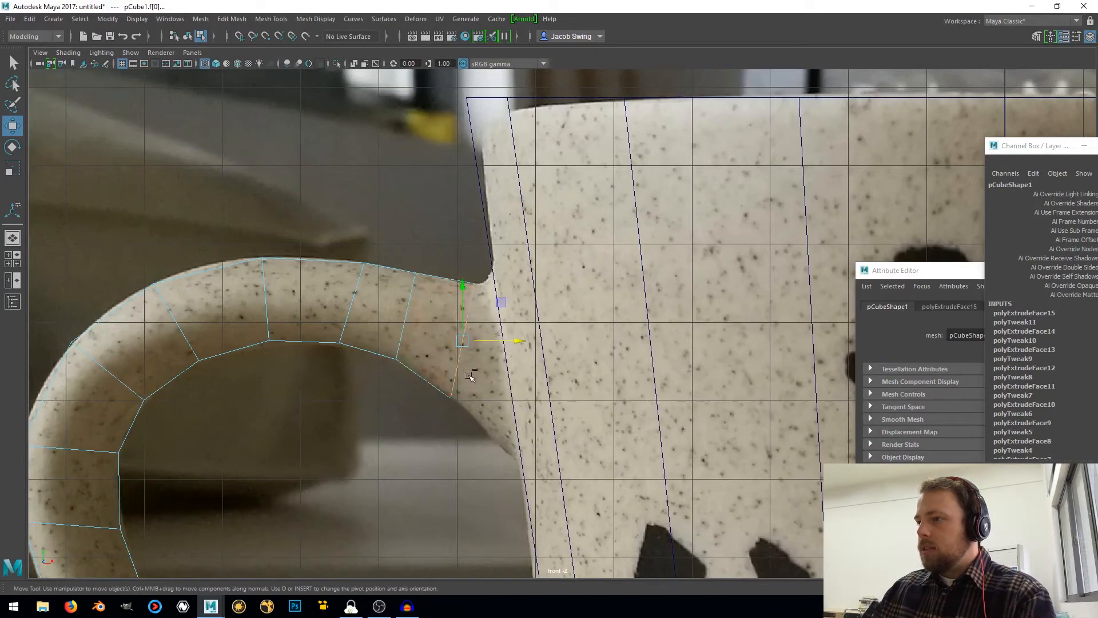
right_click_drag(487, 369, 484, 390, "shift")
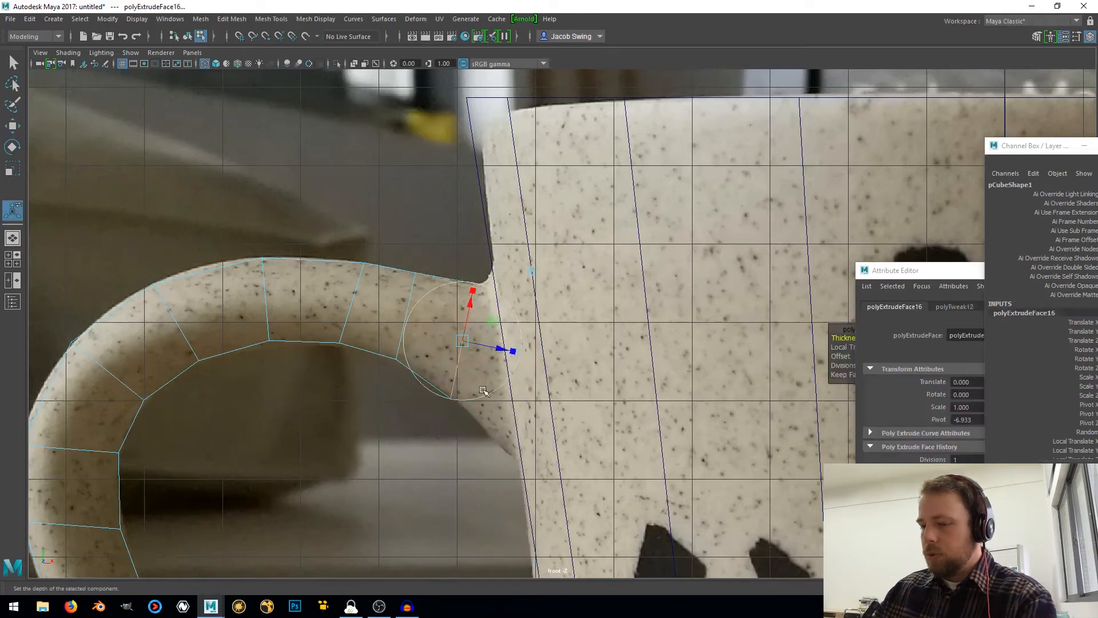
left_click_drag(521, 345, 422, 352)
key("r")
left_click_drag(644, 341, 607, 343)
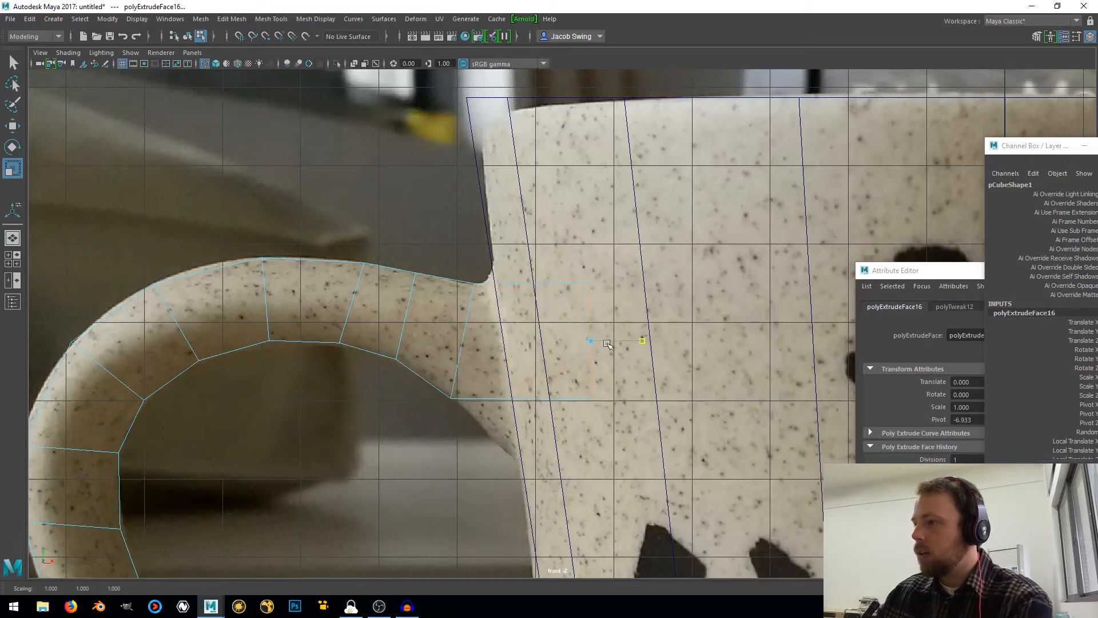
Lower the bottom vertices of the upper end section inside the mug so its underside follows the photographed flare
left_click_drag(491, 354, 559, 334)
right_click_drag(467, 278, 423, 277)
left_click_drag(643, 461, 643, 460)
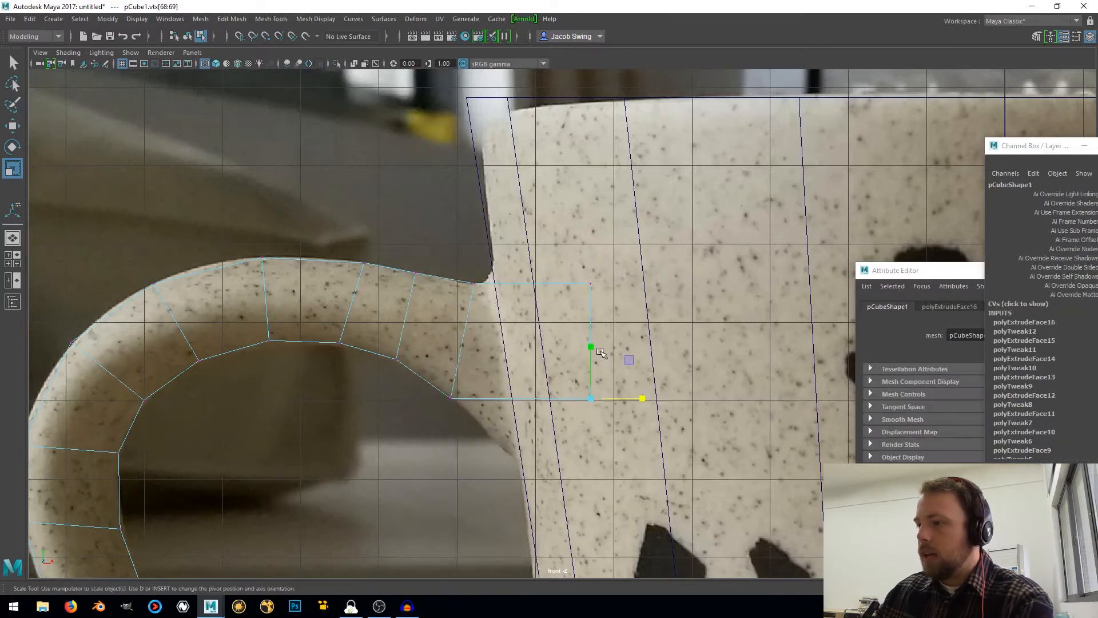
key("w")
left_click_drag(591, 348, 592, 480)
scroll(589, 374, "down", 6)
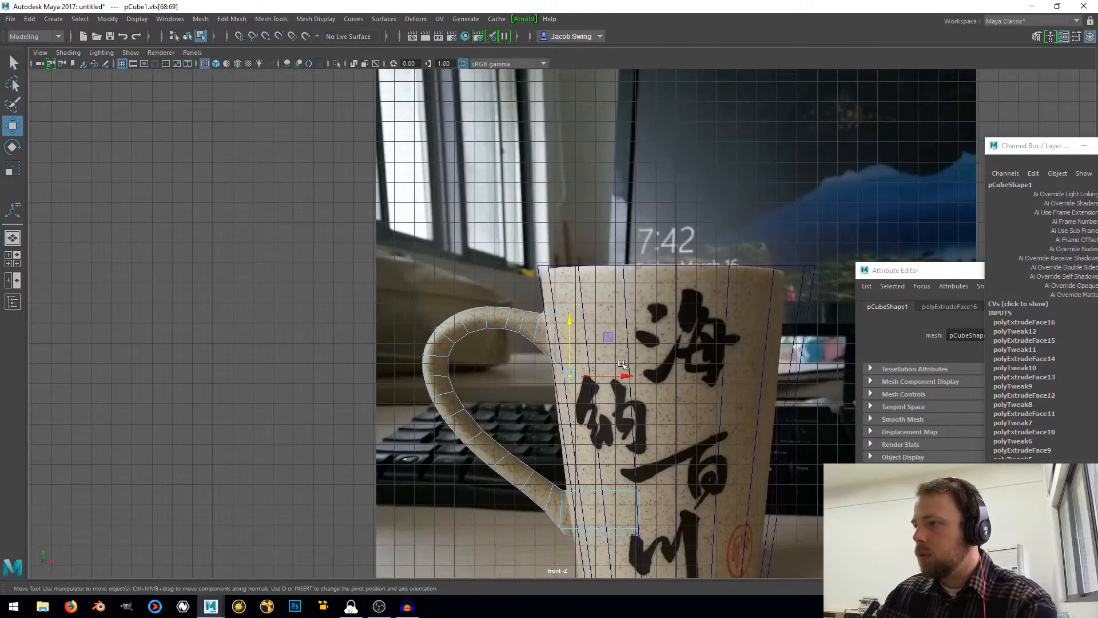
left_click(625, 377)
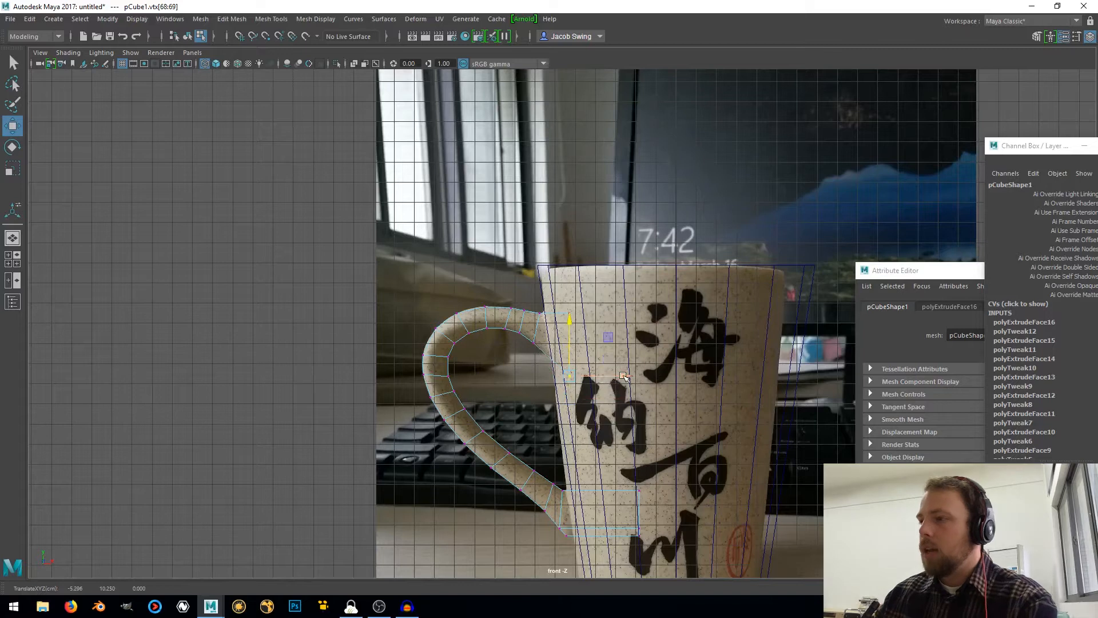
In the perspective view, select all of the handle's vertices and scale them wider along the depth axis
key("space")
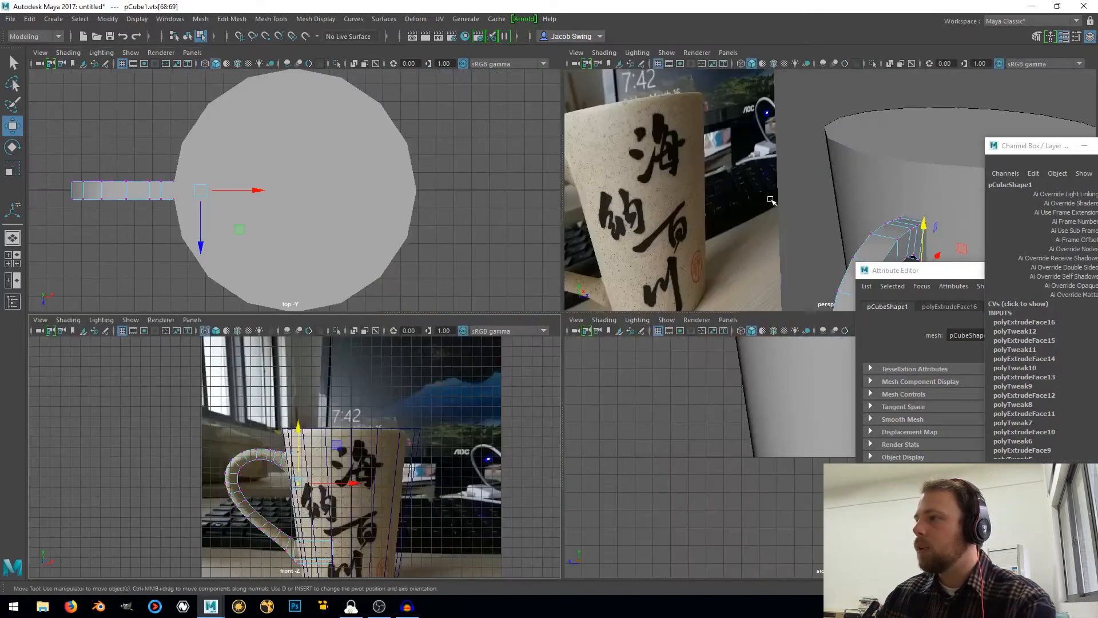
key("space")
scroll(652, 268, "down", 7)
middle_click_drag(657, 327, 637, 268, "alt")
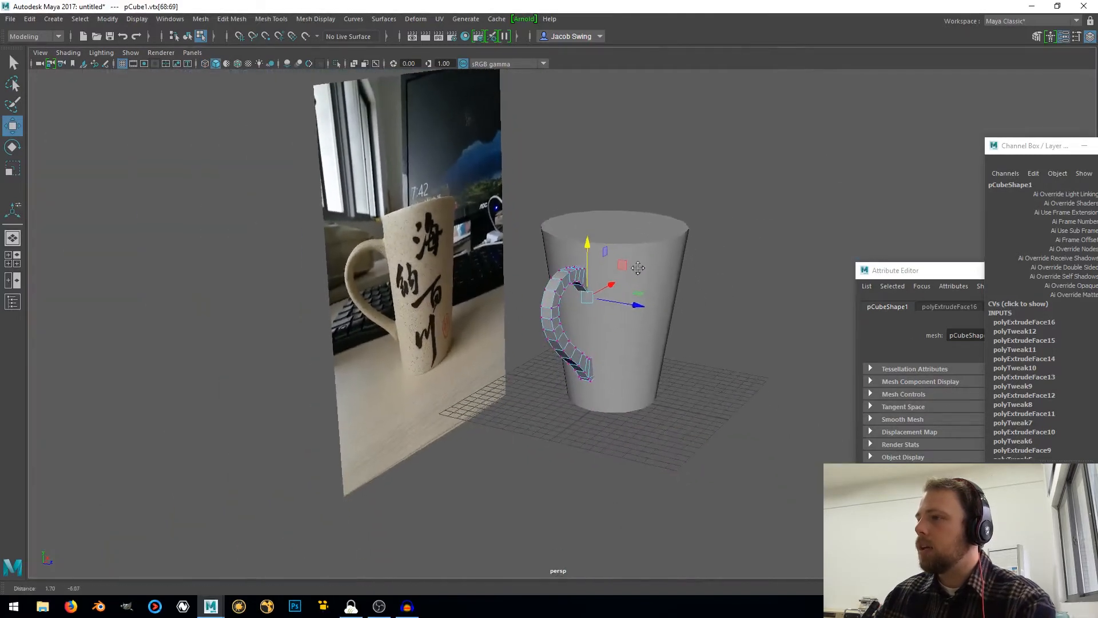
left_click_drag(638, 267, 496, 272, "alt")
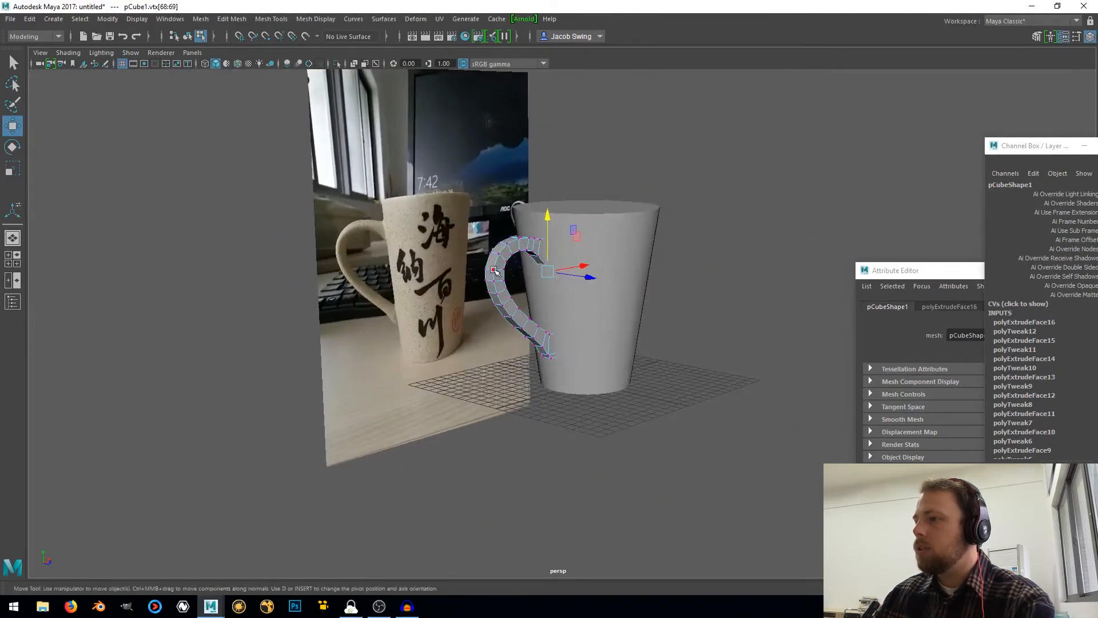
left_click(494, 270)
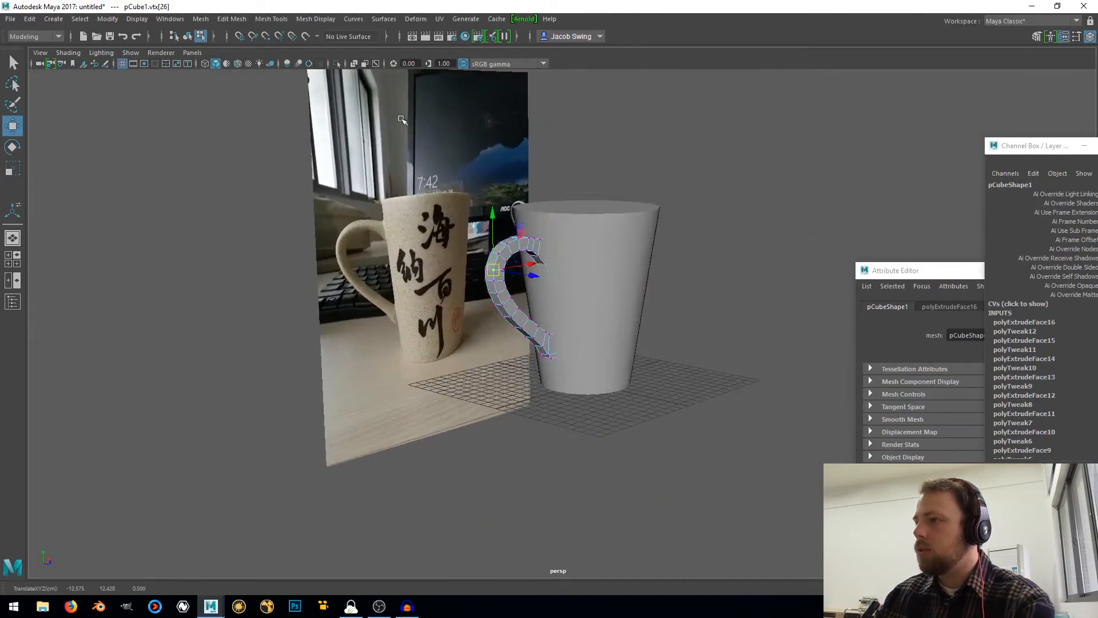
left_click_drag(402, 119, 812, 523)
left_click_drag(542, 276, 544, 320, "alt")
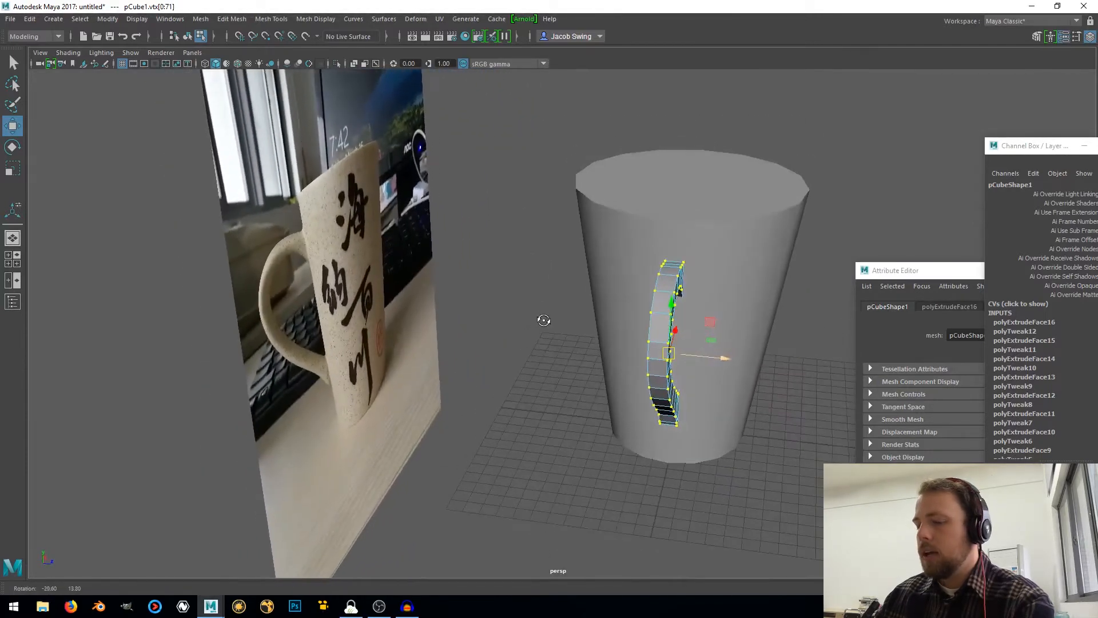
key("r")
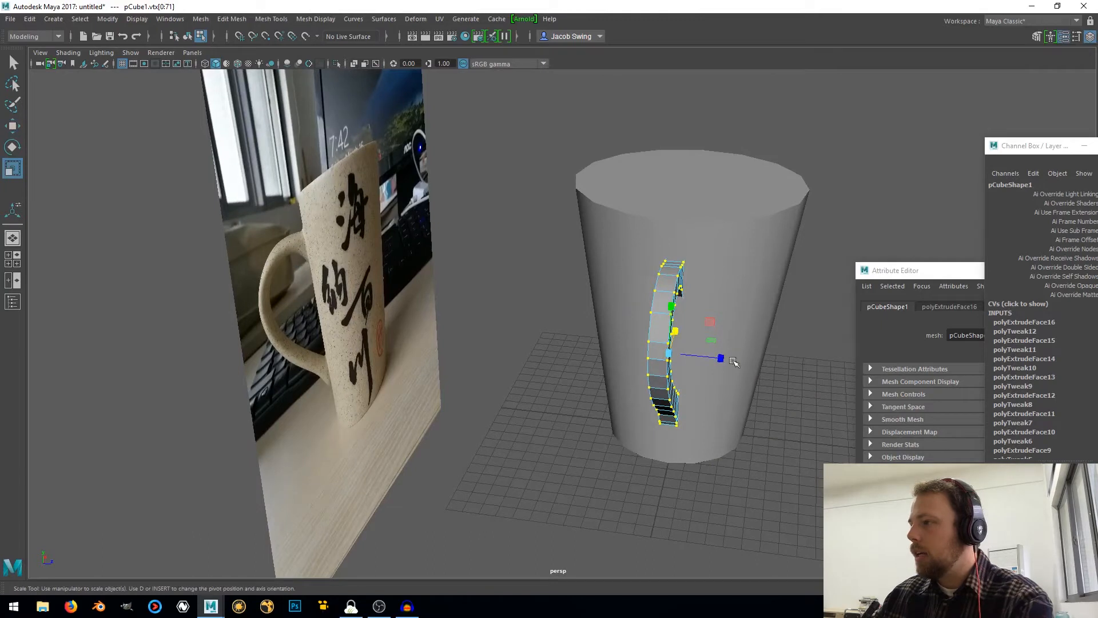
left_click_drag(722, 359, 747, 382)
scroll(643, 344, "up", 5)
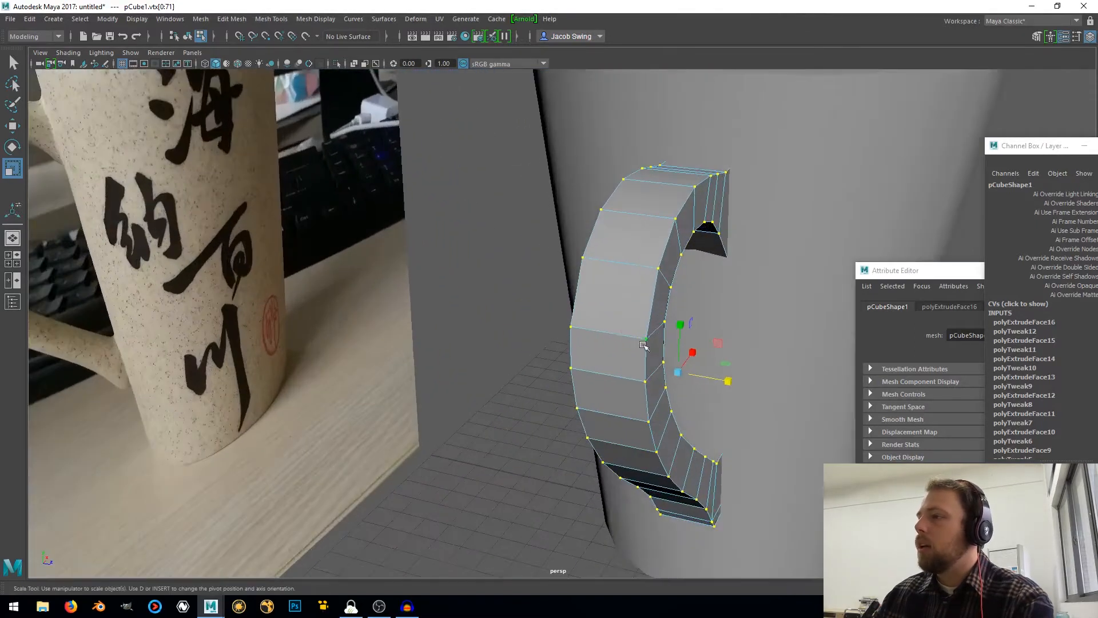
Select the four lengthwise corner edge loops of the handle and bevel them
right_click_drag(601, 276, 603, 246)
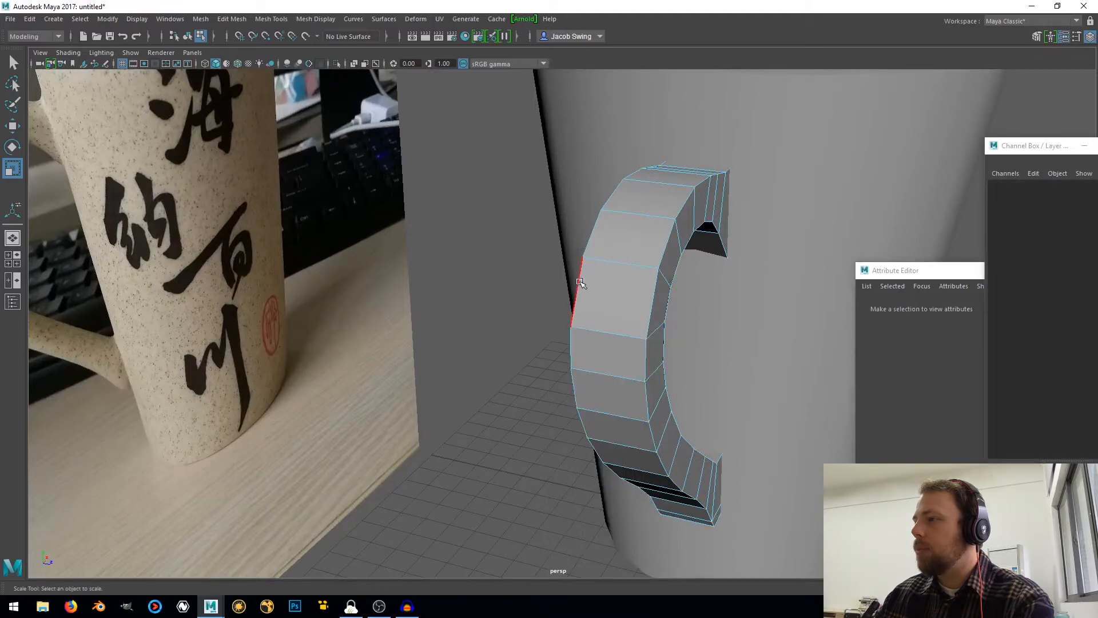
left_click(579, 283)
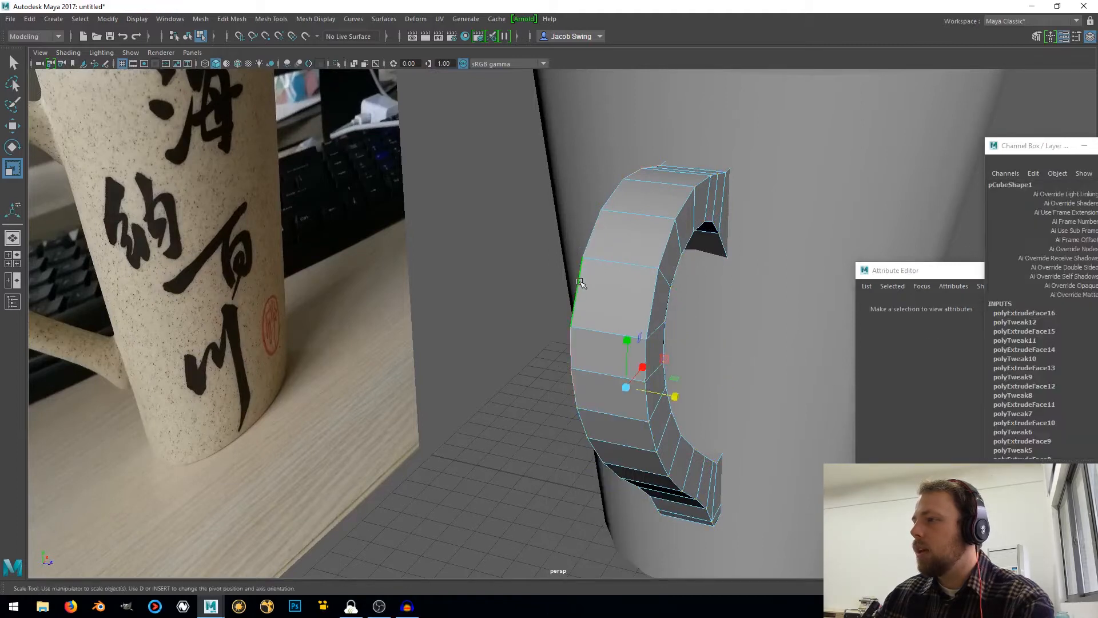
left_click(667, 297, "shift")
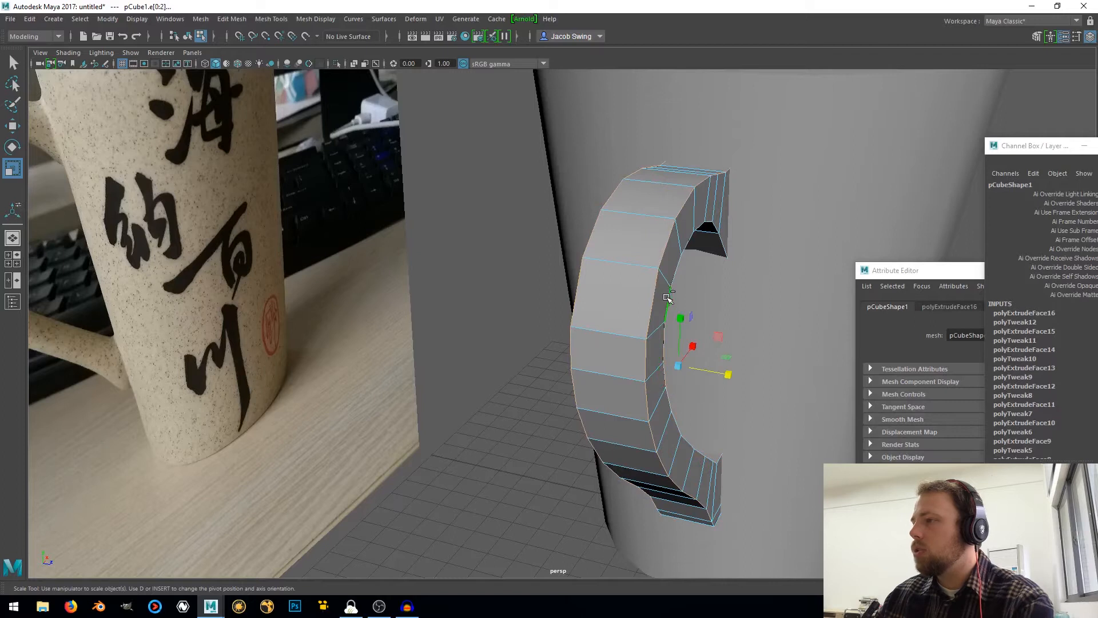
left_click_drag(640, 302, 558, 311, "alt")
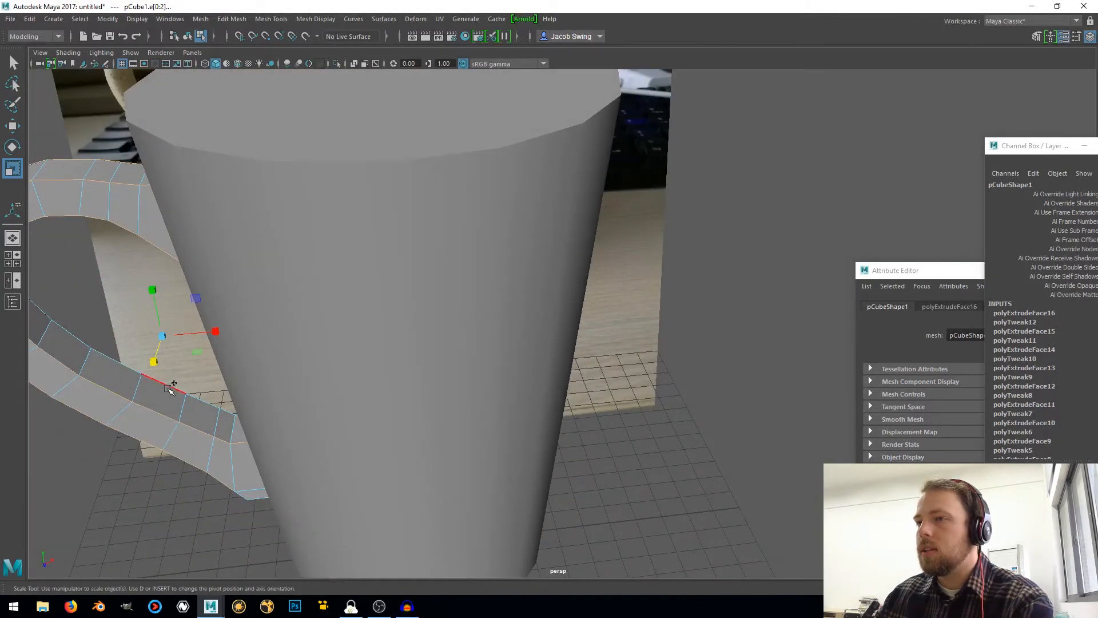
left_click_drag(169, 389, 569, 309, "alt")
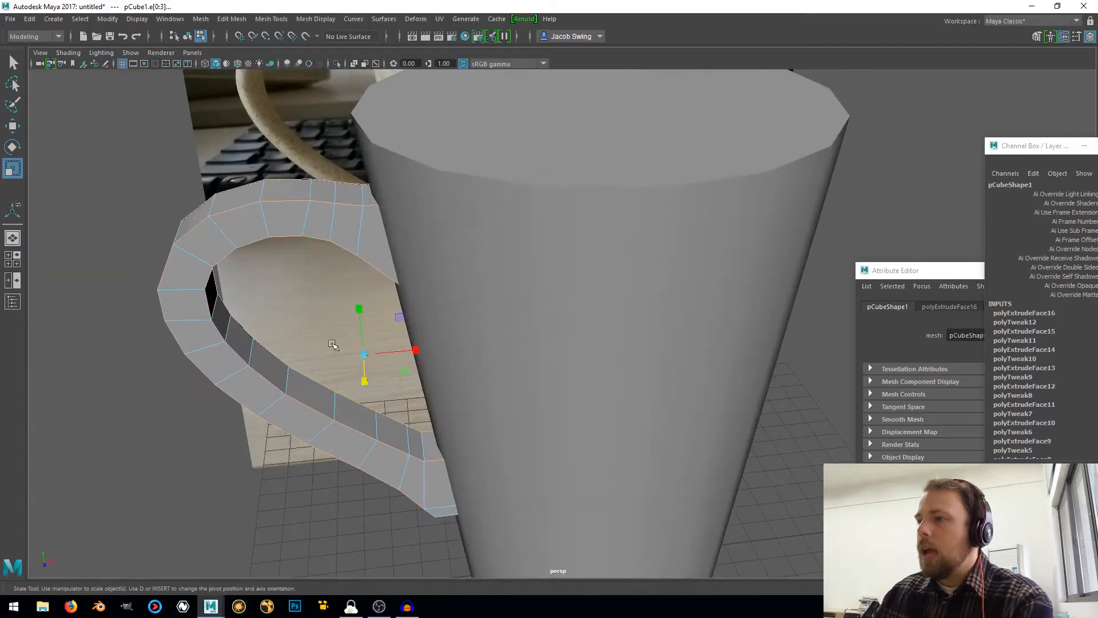
right_click(321, 323, "shift")
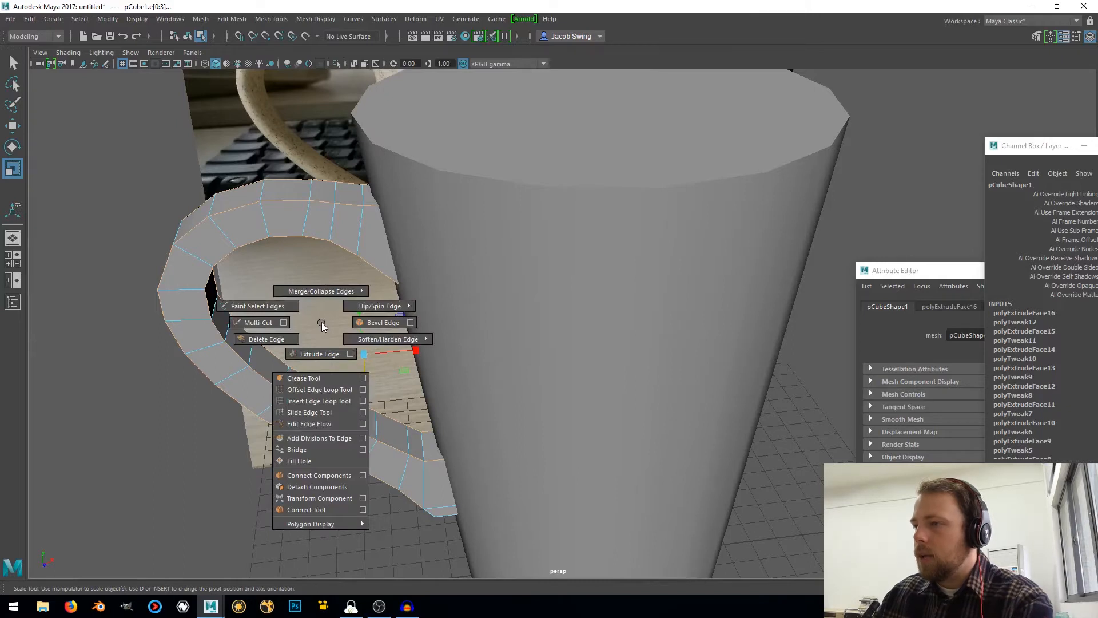
left_click(367, 324)
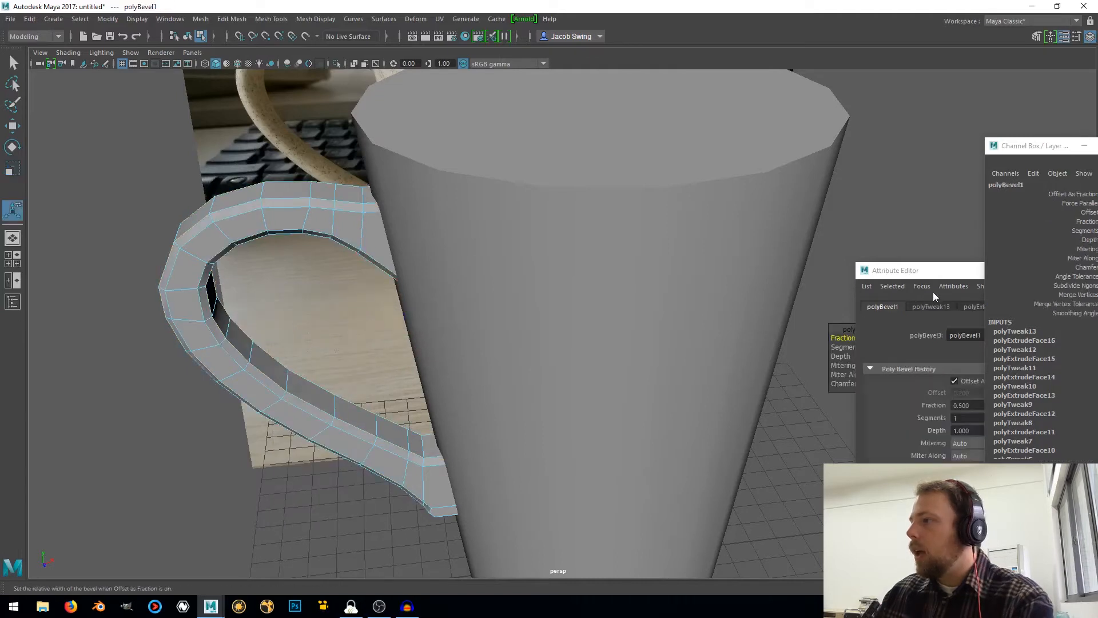
Move the bevel settings and attribute window aside, and try bevel fractions of 1 and 2 on the handle's edges
left_click_drag(932, 291, 881, 389)
left_click_drag(855, 330, 486, 215)
left_click_drag(970, 373, 1006, 343)
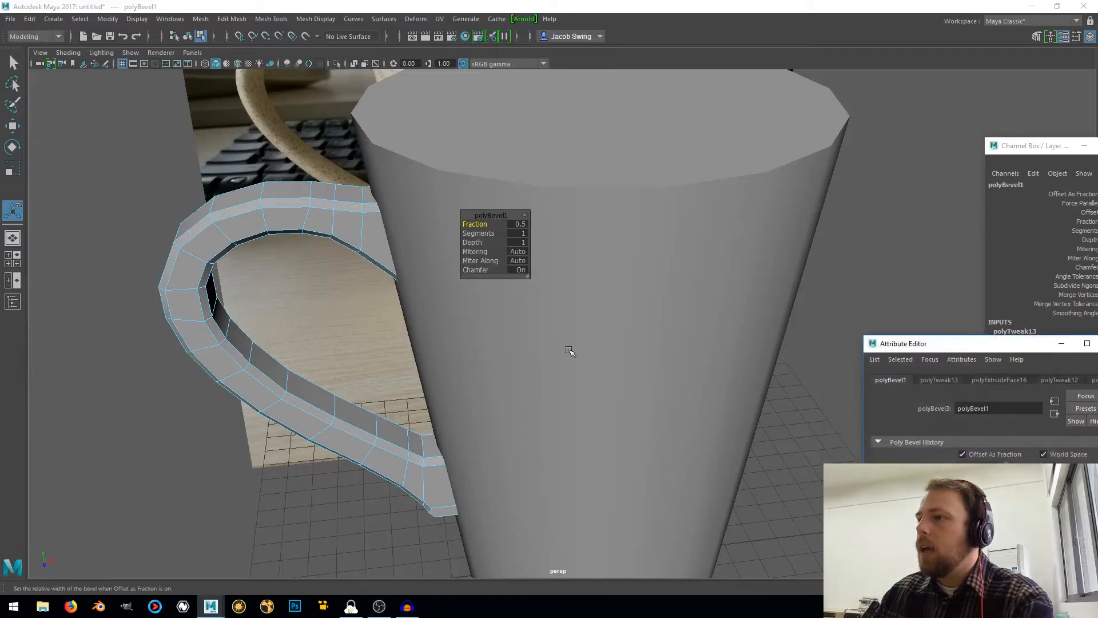
left_click_drag(475, 223, 493, 223)
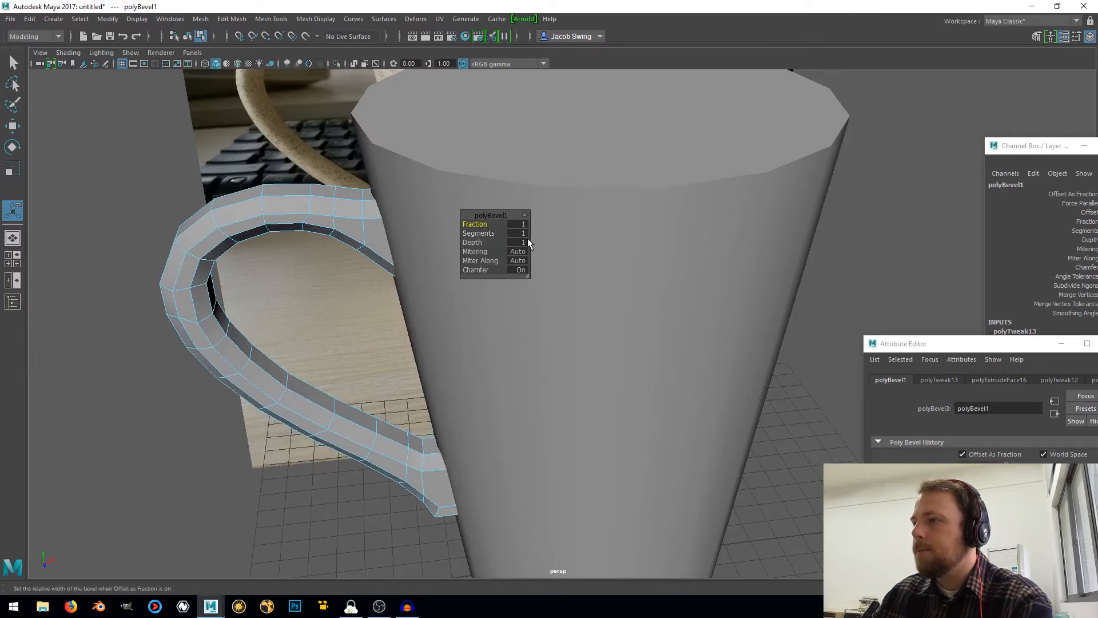
left_click_drag(389, 261, 483, 252, "alt")
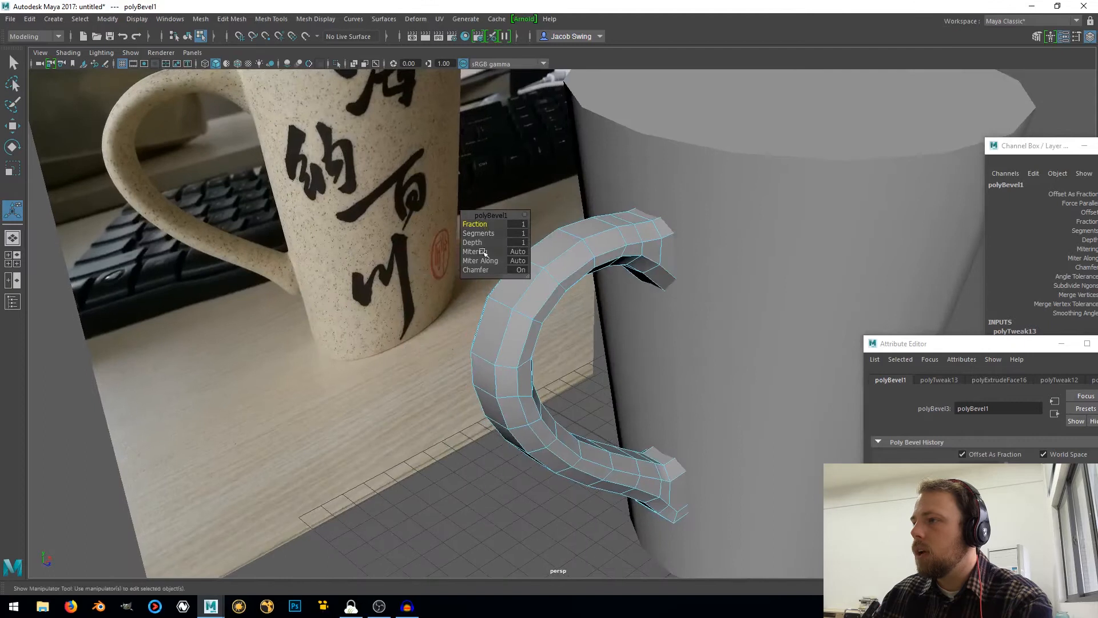
left_click(518, 224)
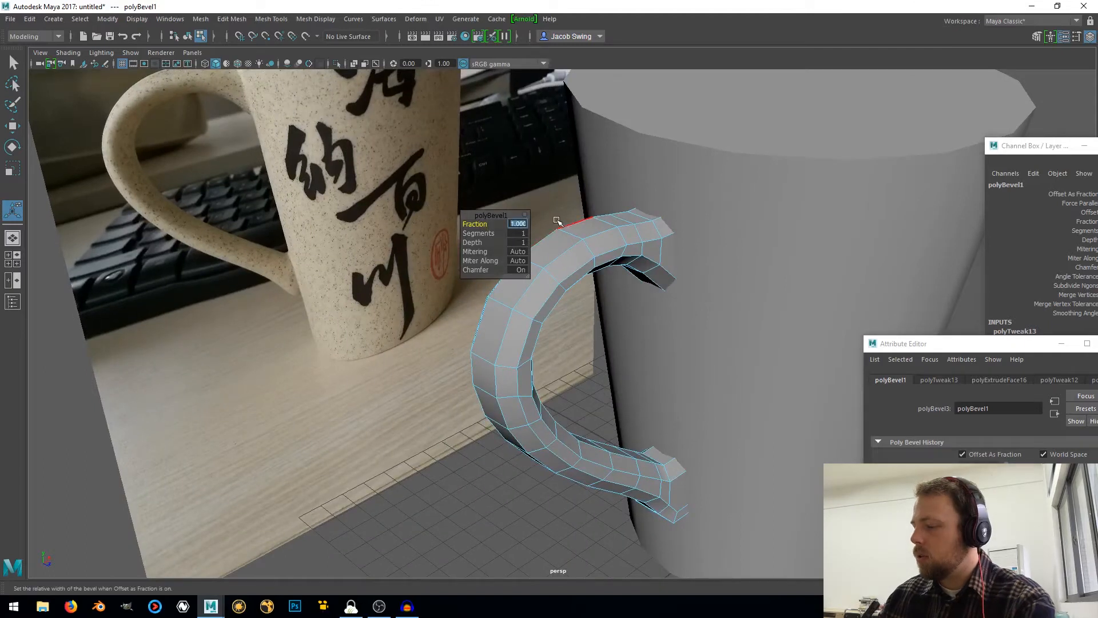
key("Return")
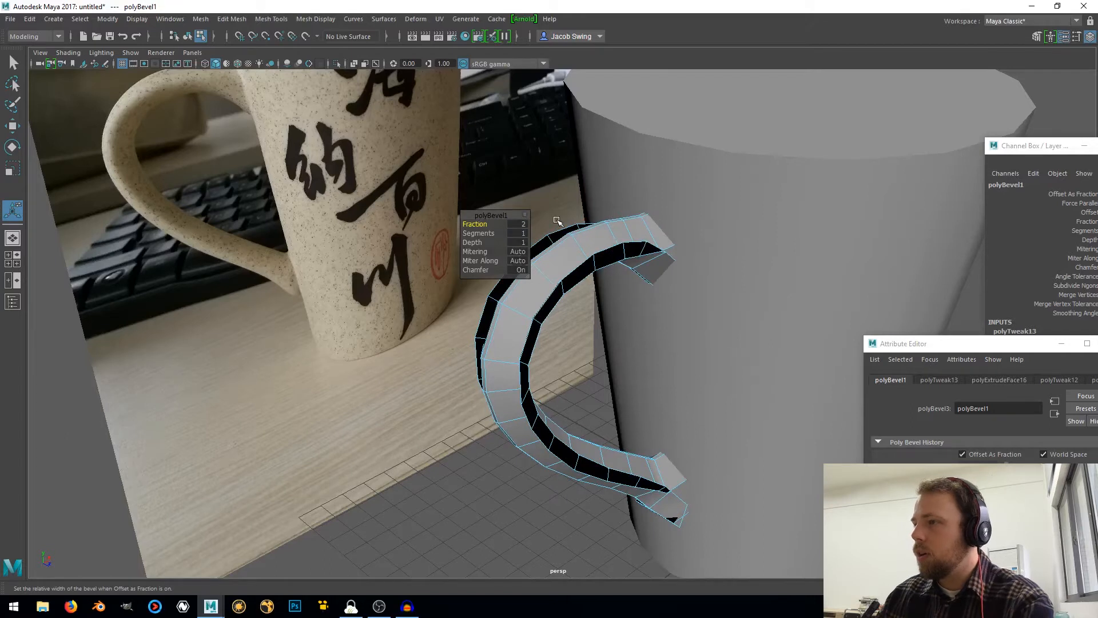
Set the handle's bevel to 3 segments and try fractions of 1.5 and 1.3
left_click_drag(495, 233, 496, 233)
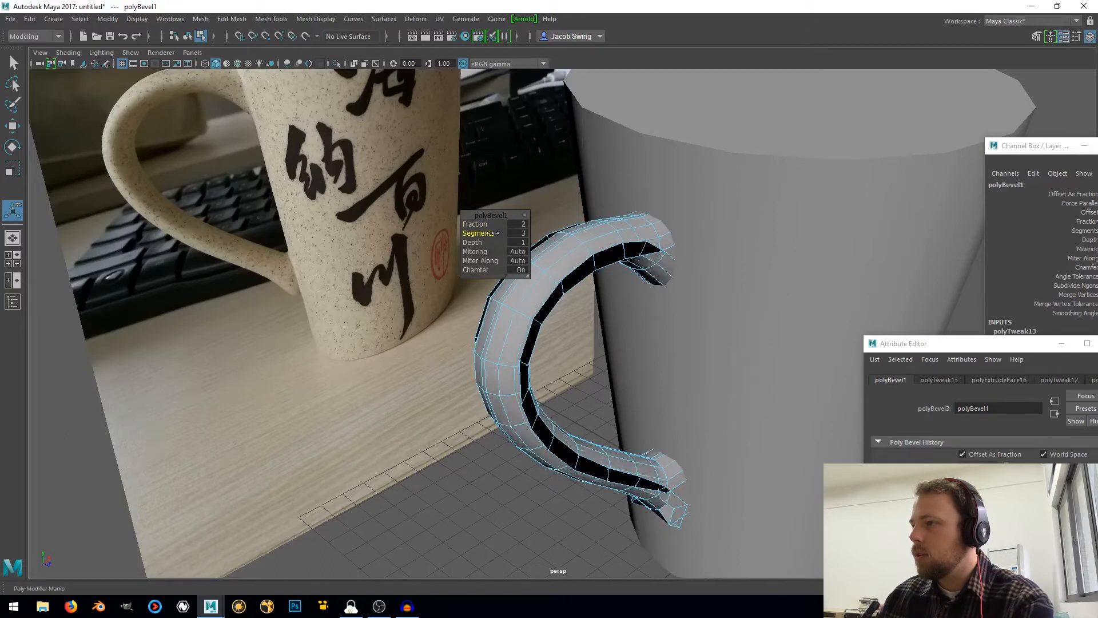
left_click(513, 224)
type("1")
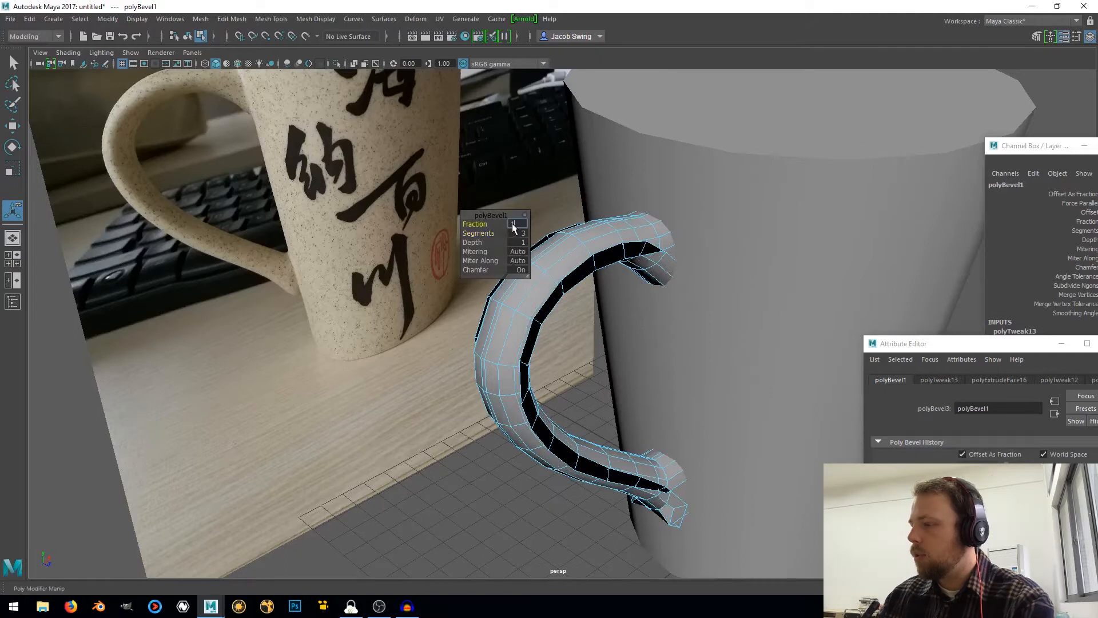
type(".5")
key("Return")
left_click(513, 225)
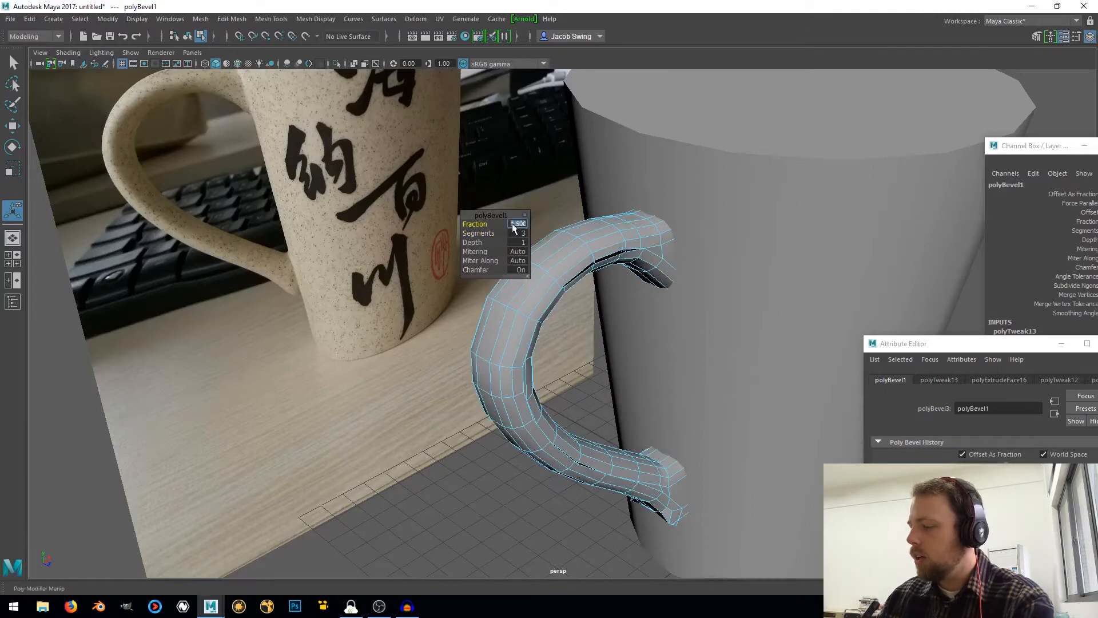
type("1.3")
key("Return")
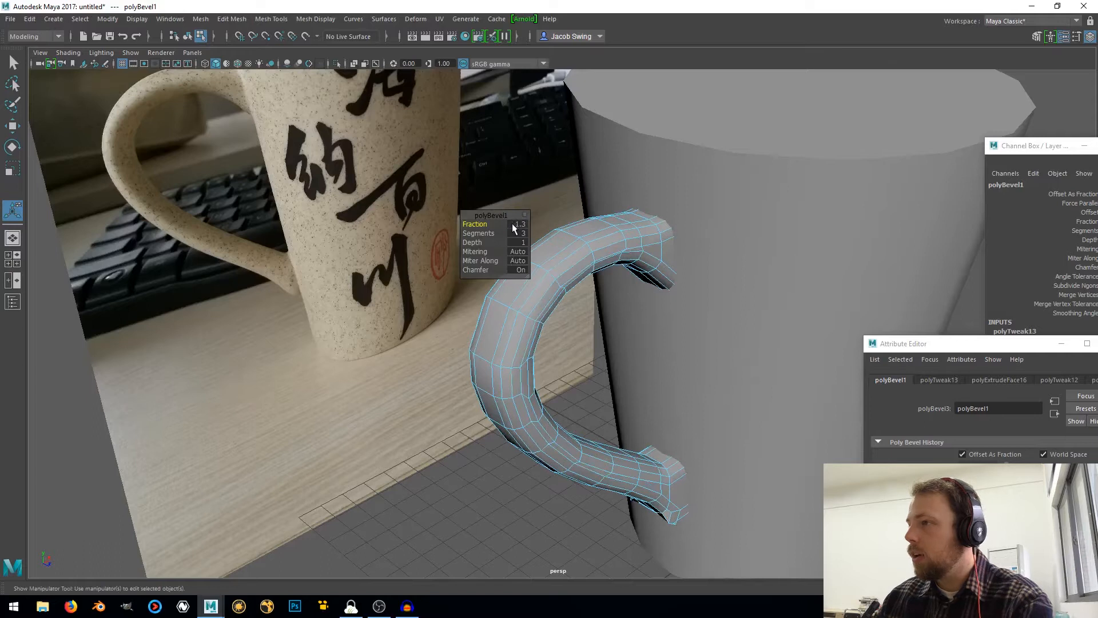
Inspect the bevelled handle up close and undo the bevel together with its setting changes
left_click_drag(618, 303, 573, 341, "alt")
middle_click_drag(574, 341, 566, 400, "alt")
middle_click_drag(526, 346, 495, 352, "alt")
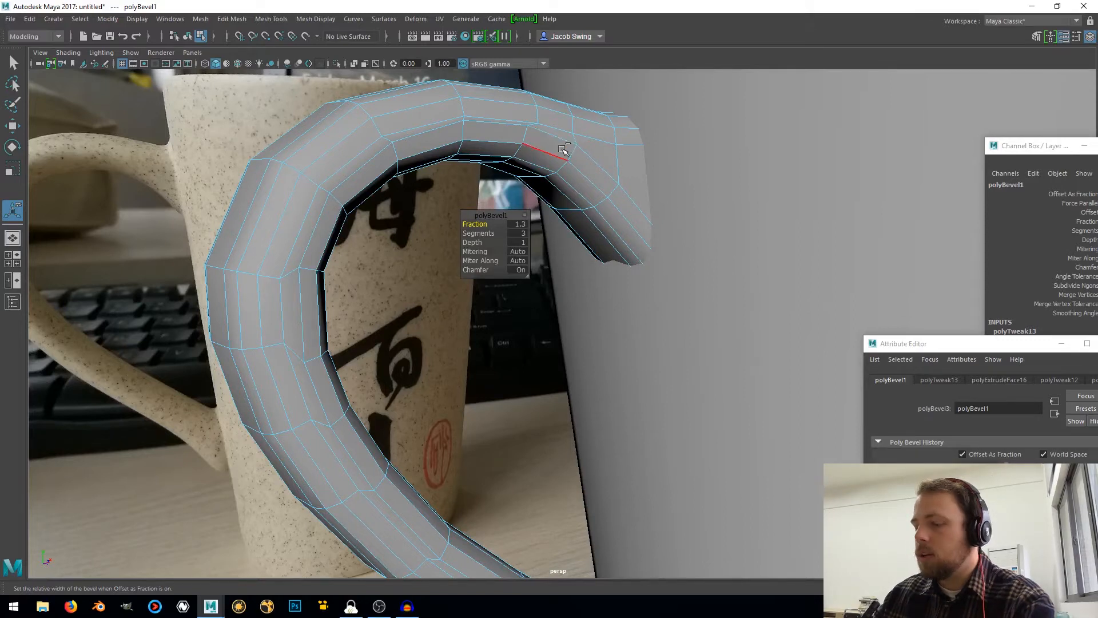
key("ctrl+z")
key("ctrl+z")
key("ctrl+z")
key("ctrl+z")
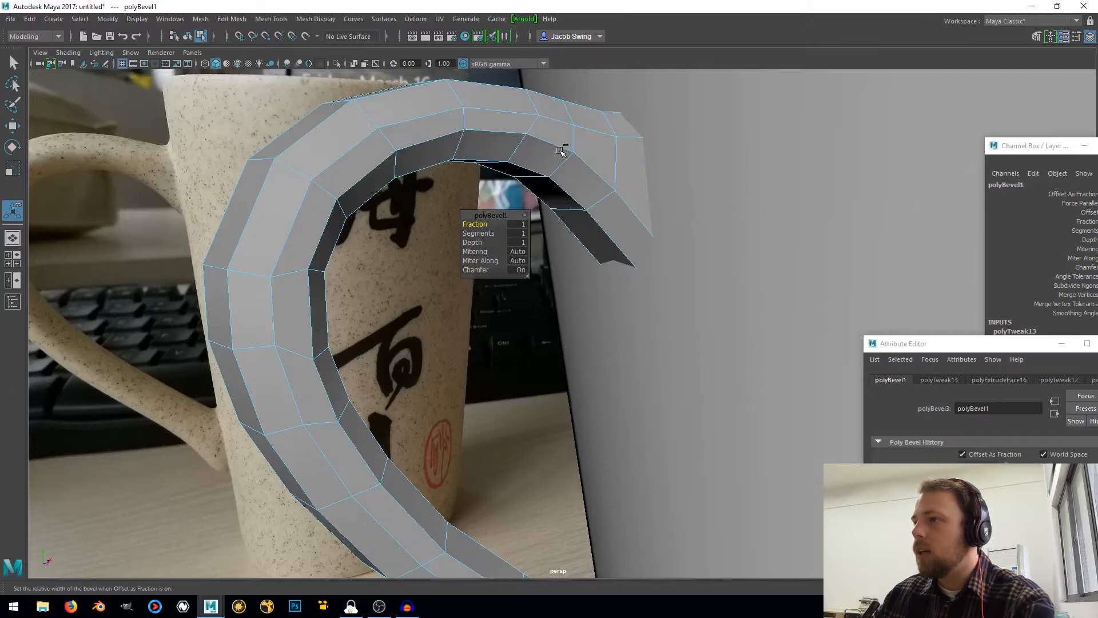
key("ctrl+z")
key("ctrl+z")
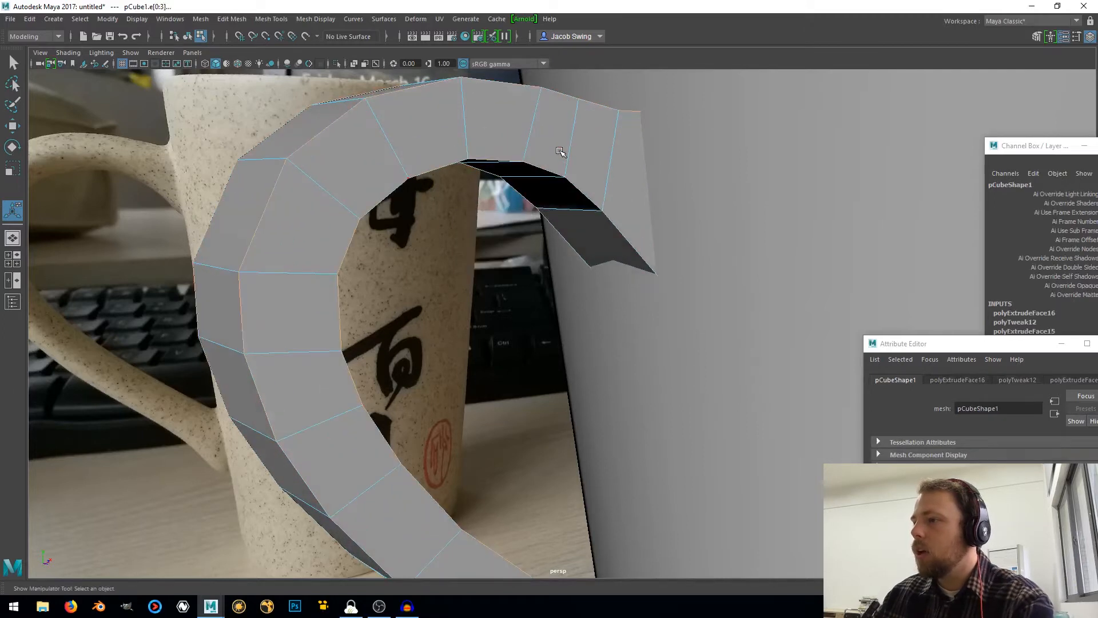
Set the Insert Edge Loop Tool to multiple edge loops with a count of 1, and insert a centred loop along the handle's length
scroll(560, 152, "down", 6)
middle_click_drag(564, 417, 559, 253, "alt")
mouse_move(559, 253)
left_mouse_down("alt")
mouse_move(539, 261)
mouse_move(549, 255)
left_mouse_up("alt")
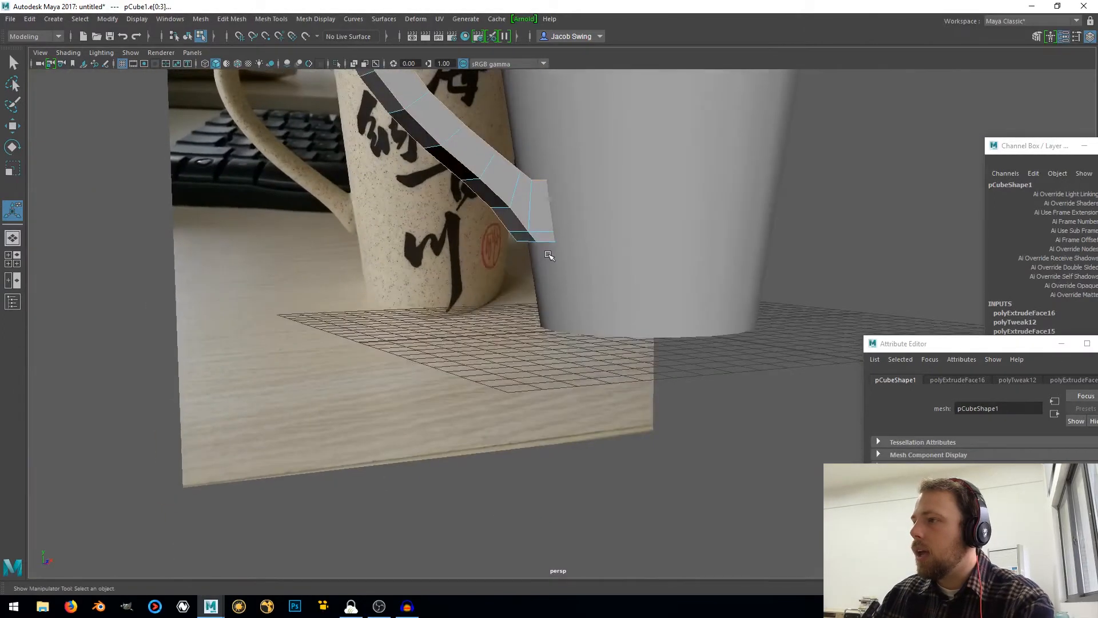
scroll(549, 255, "up", 3)
scroll(527, 312, "up", 3)
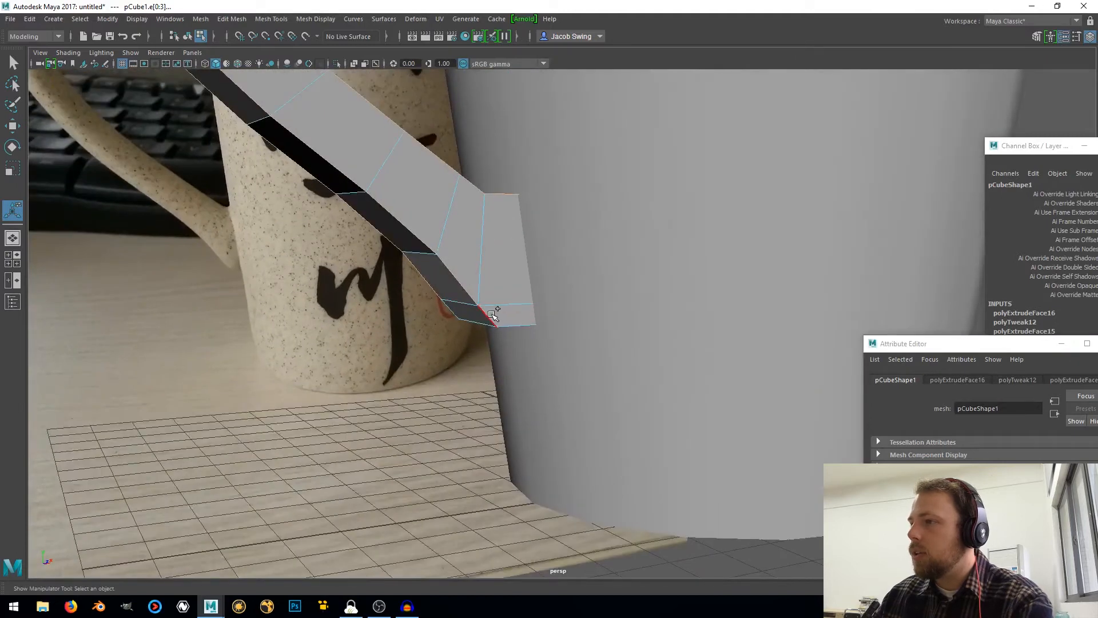
mouse_move(493, 314)
left_mouse_down("alt")
mouse_move(527, 306)
mouse_move(471, 358)
mouse_move(509, 340)
mouse_move(480, 319)
left_mouse_up("alt")
right_click_drag(495, 238, 556, 220)
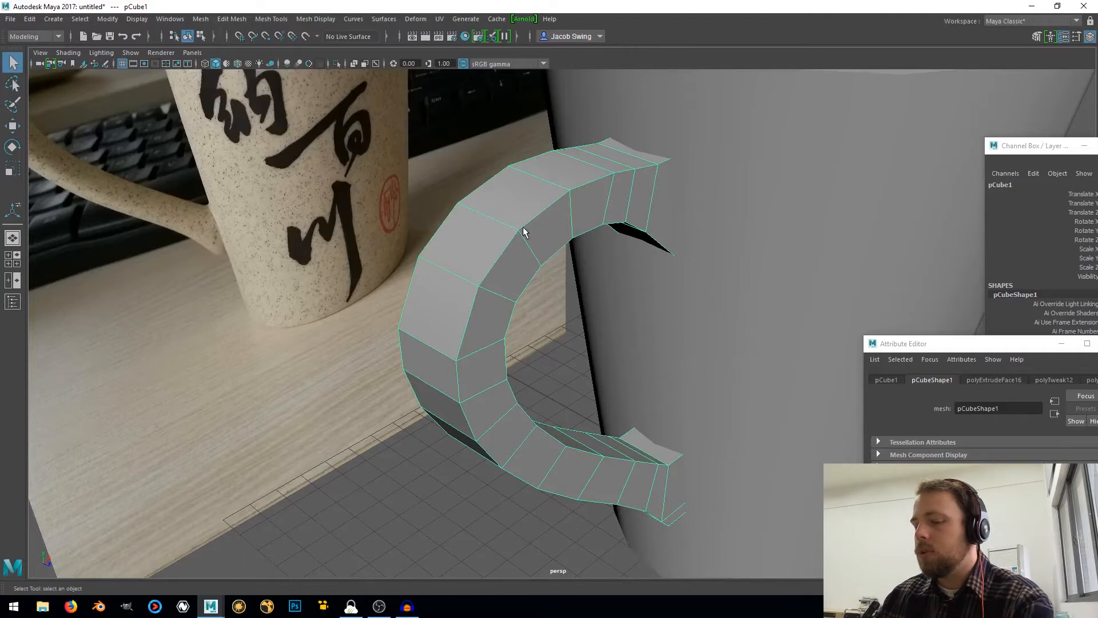
right_click_drag(523, 230, 497, 245, "shift")
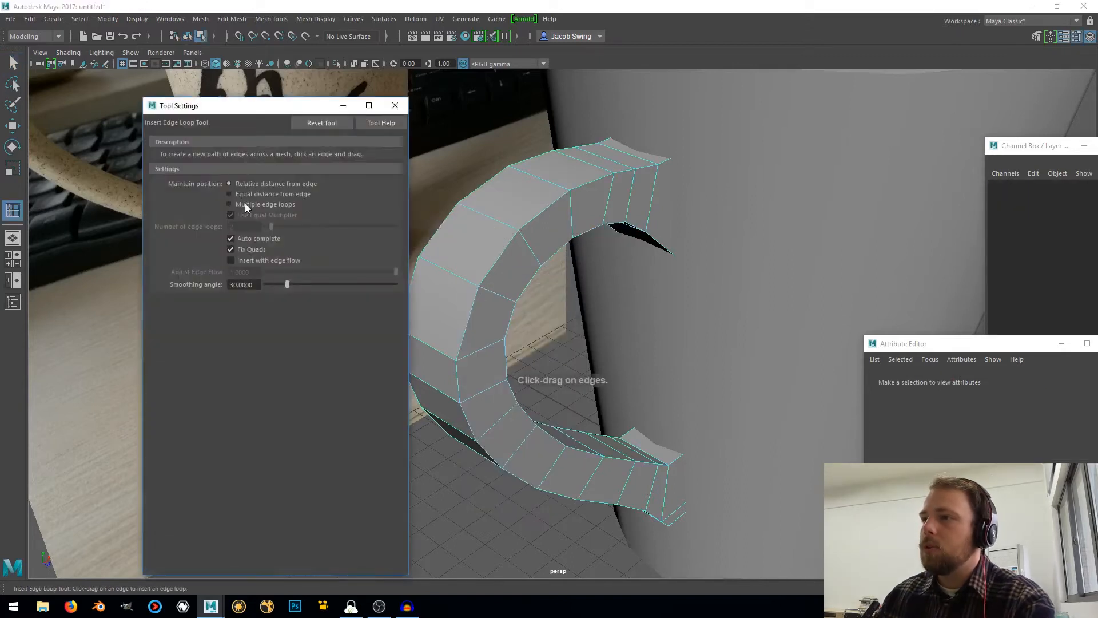
left_click(245, 205)
double_click(239, 226)
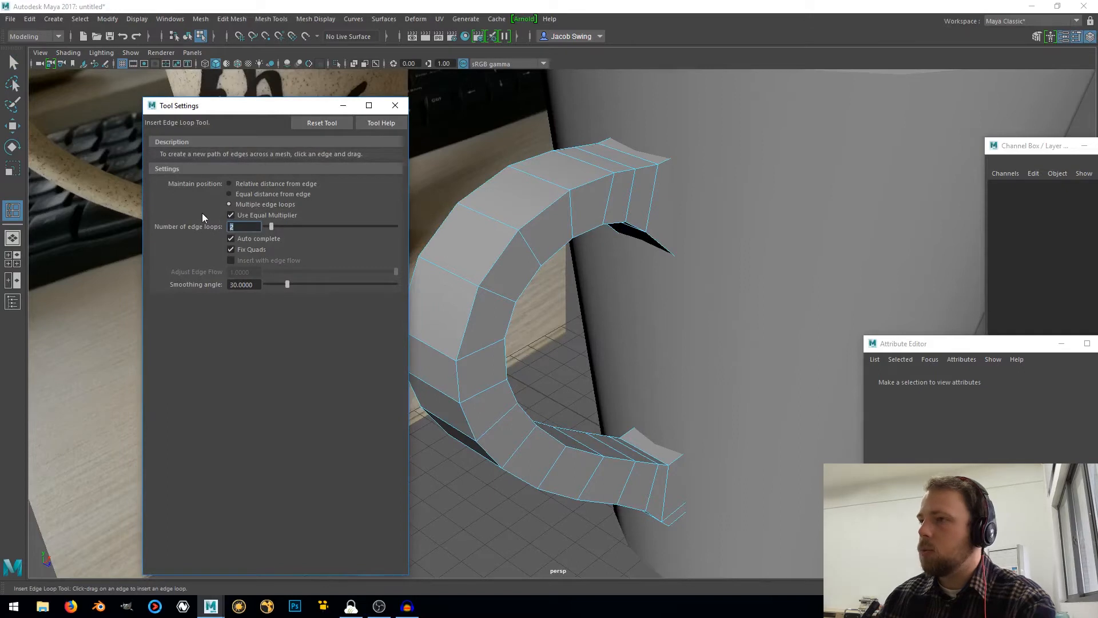
left_click(394, 105)
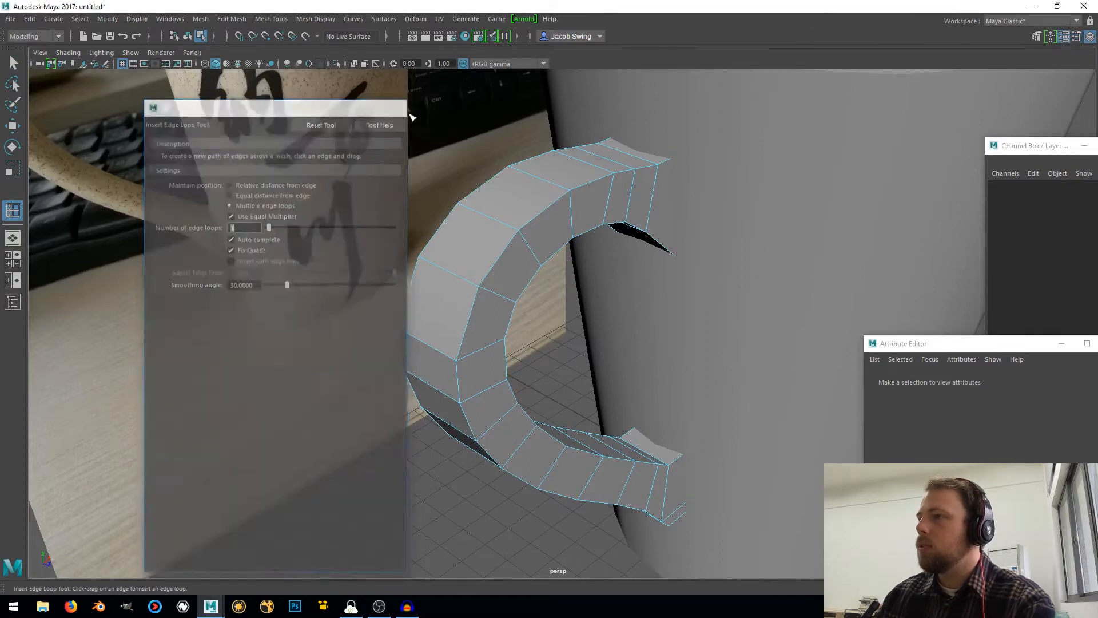
left_click(492, 222)
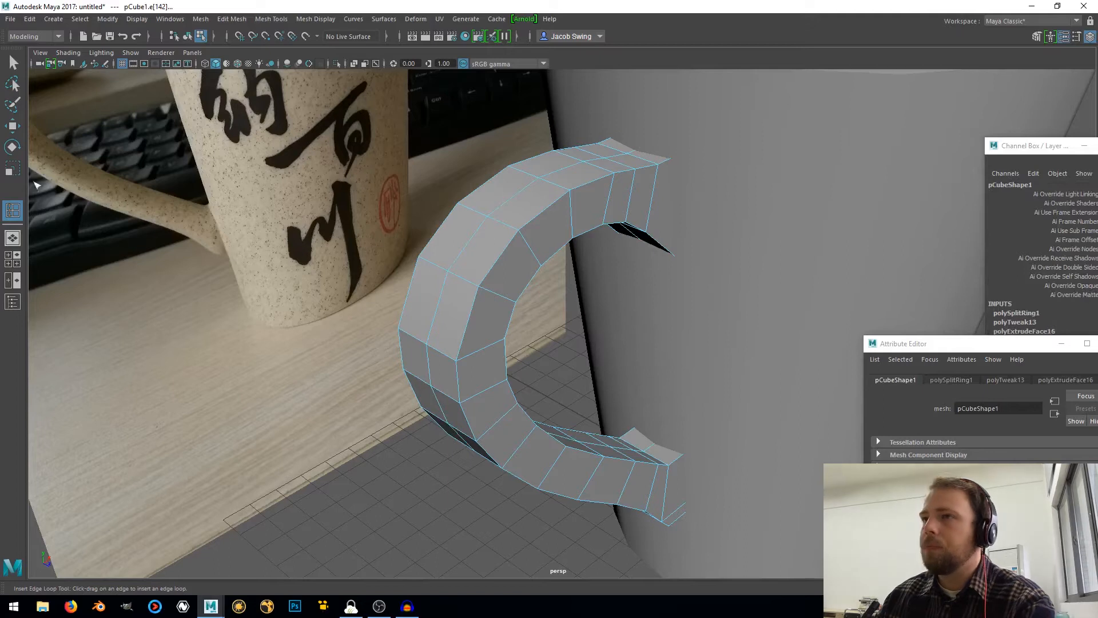
Select the handle's four lengthwise corner edge loops and check the selection around the lower end from underneath
left_click(16, 67)
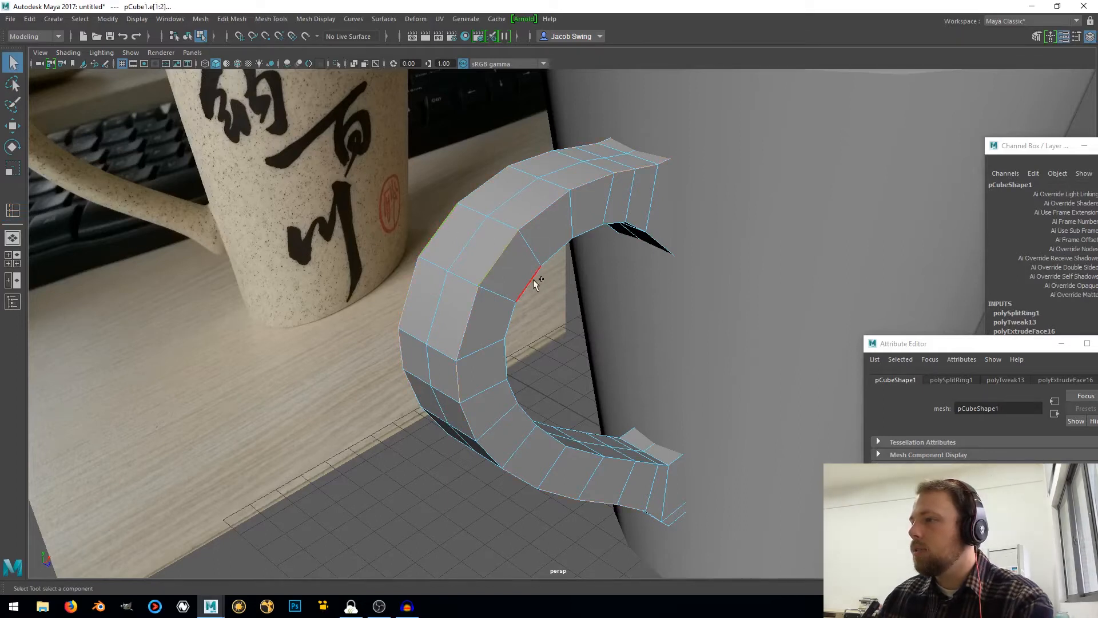
left_click(599, 437, "shift")
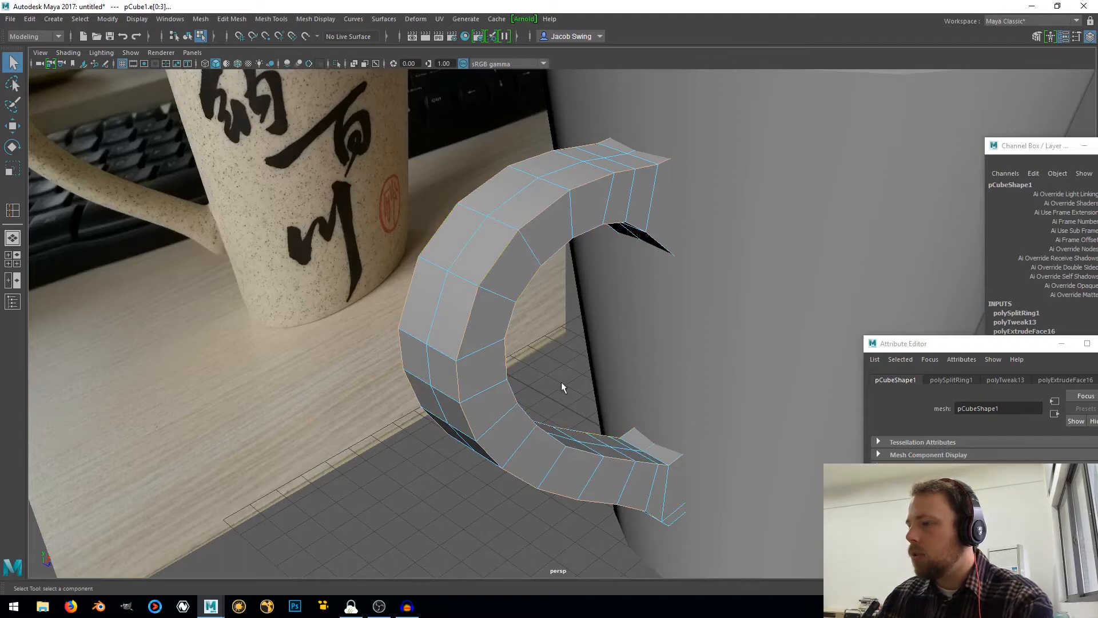
middle_click_drag(570, 382, 406, 280, "alt")
left_click_drag(382, 366, 460, 183, "alt")
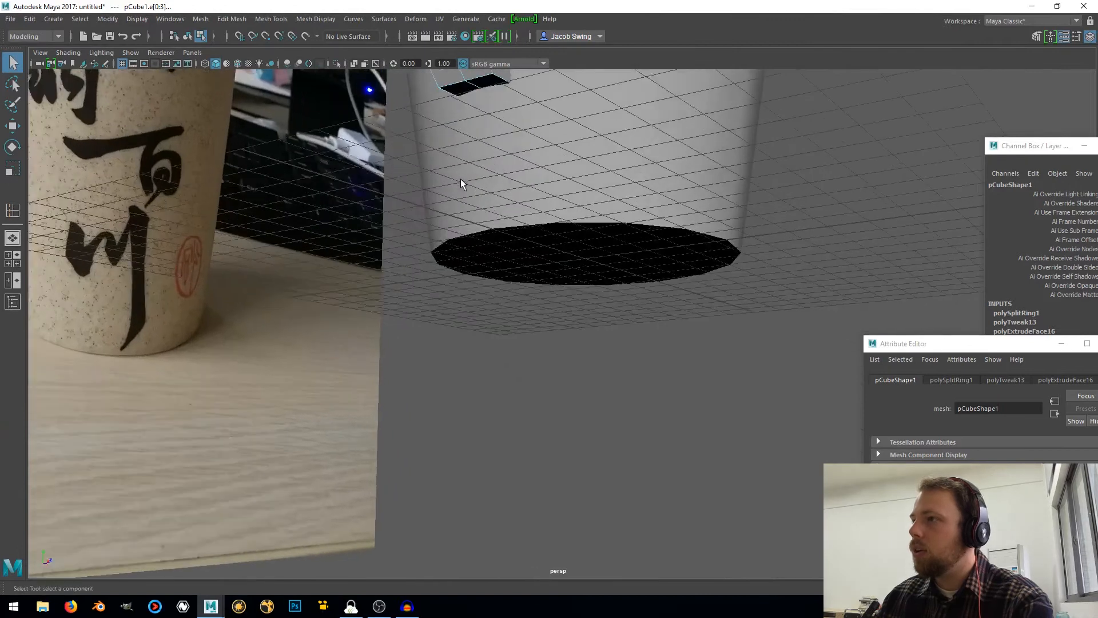
scroll(453, 128, "up", 1)
middle_click_drag(452, 126, 467, 201, "alt")
scroll(467, 202, "up", 2)
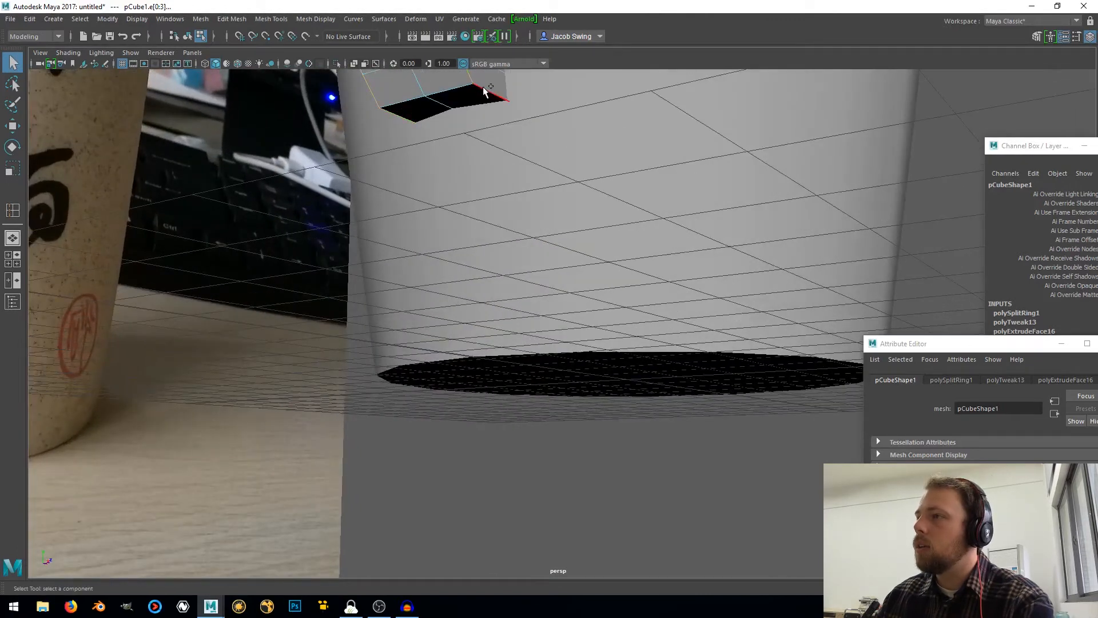
scroll(464, 119, "down", 5)
left_click_drag(467, 112, 415, 281, "alt")
left_click_drag(440, 260, 401, 280, "alt")
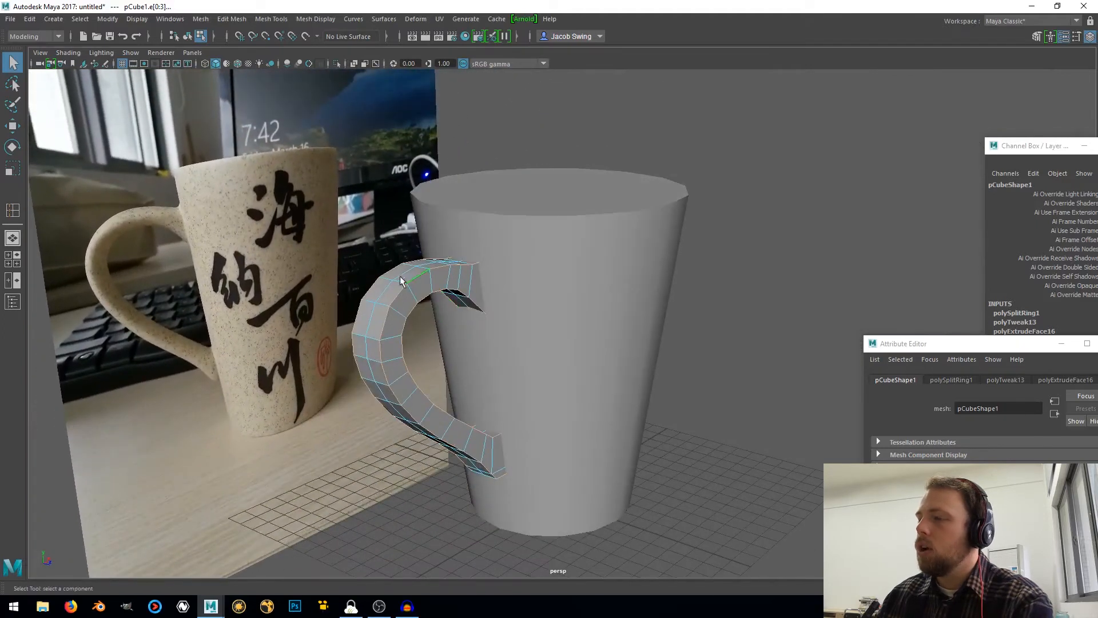
Bevel the selected lengthwise handle edges with a fraction of 1 and 3 segments, and check the rounding down to the lower end
right_click(382, 268, "shift")
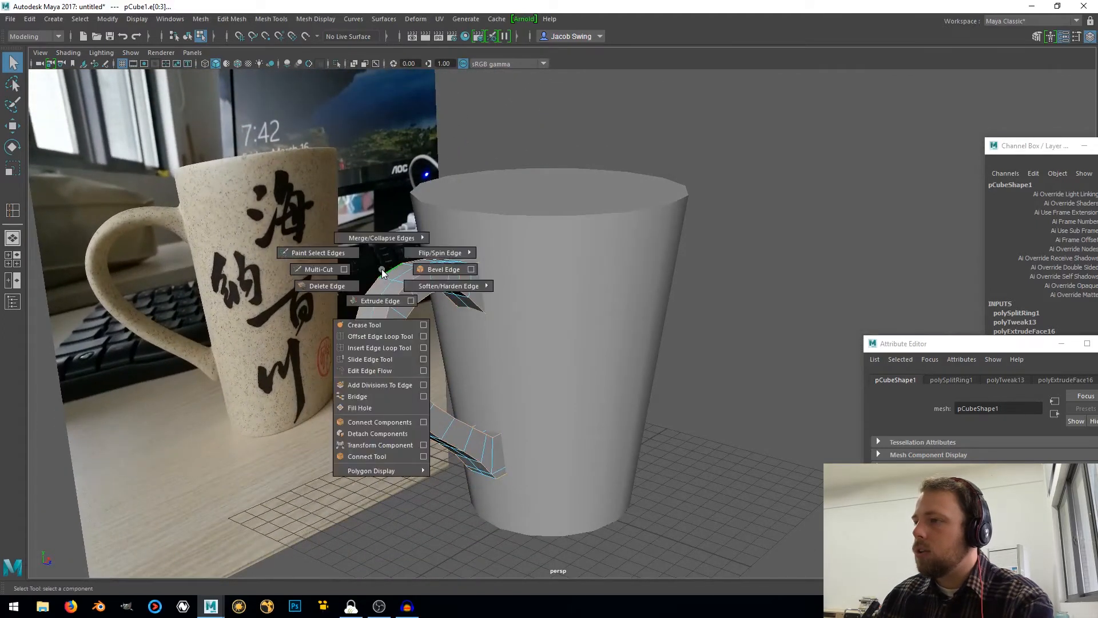
left_click(443, 269)
left_click(513, 224)
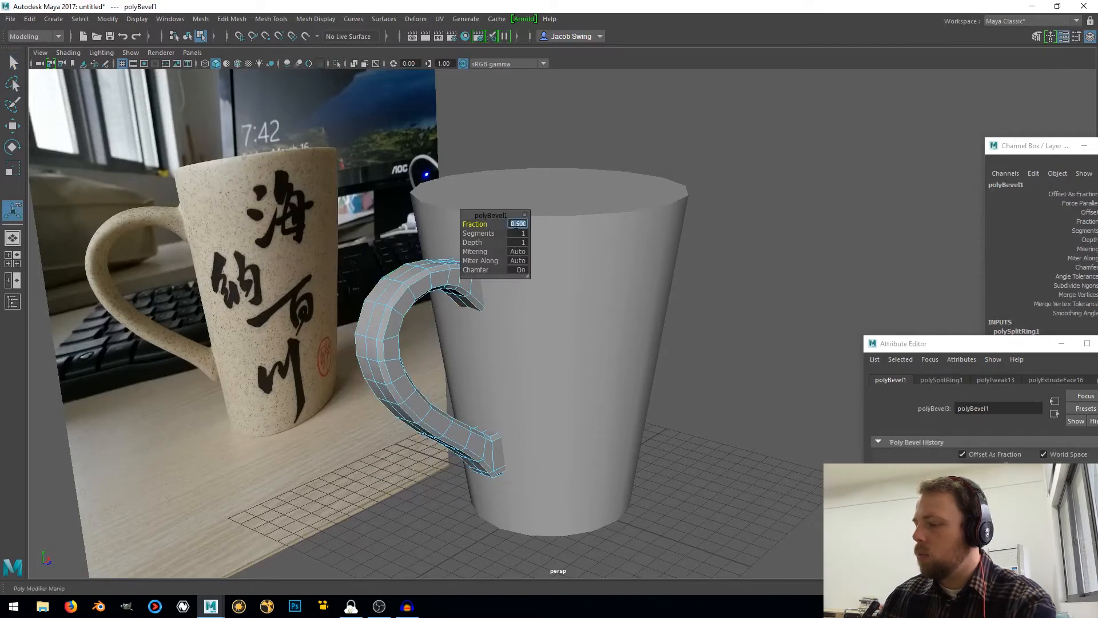
type("1")
key("Return")
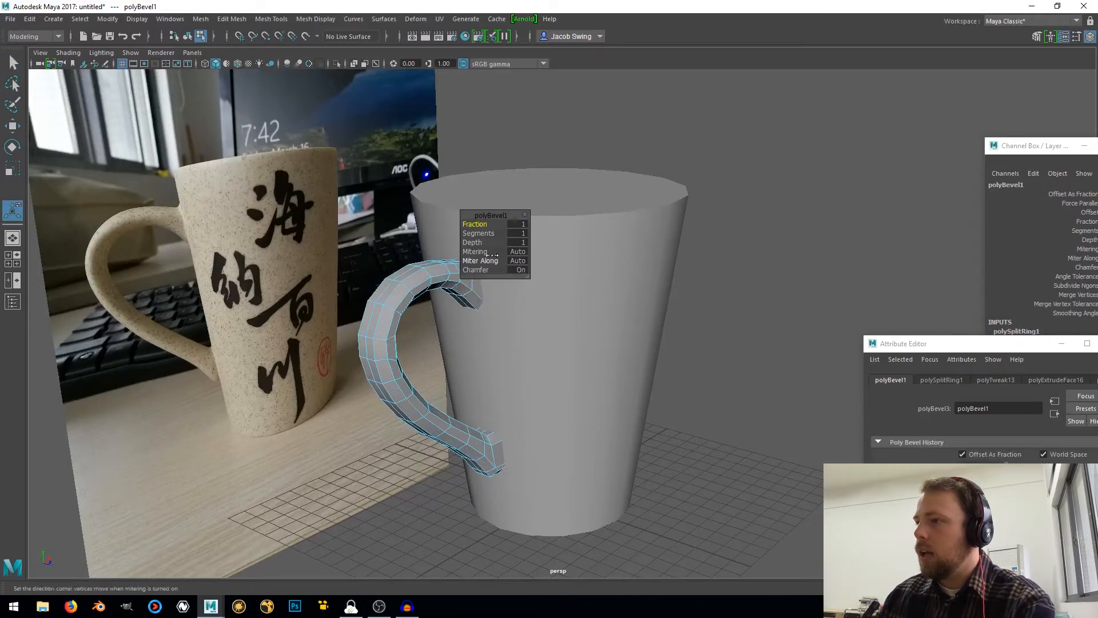
left_click(518, 233)
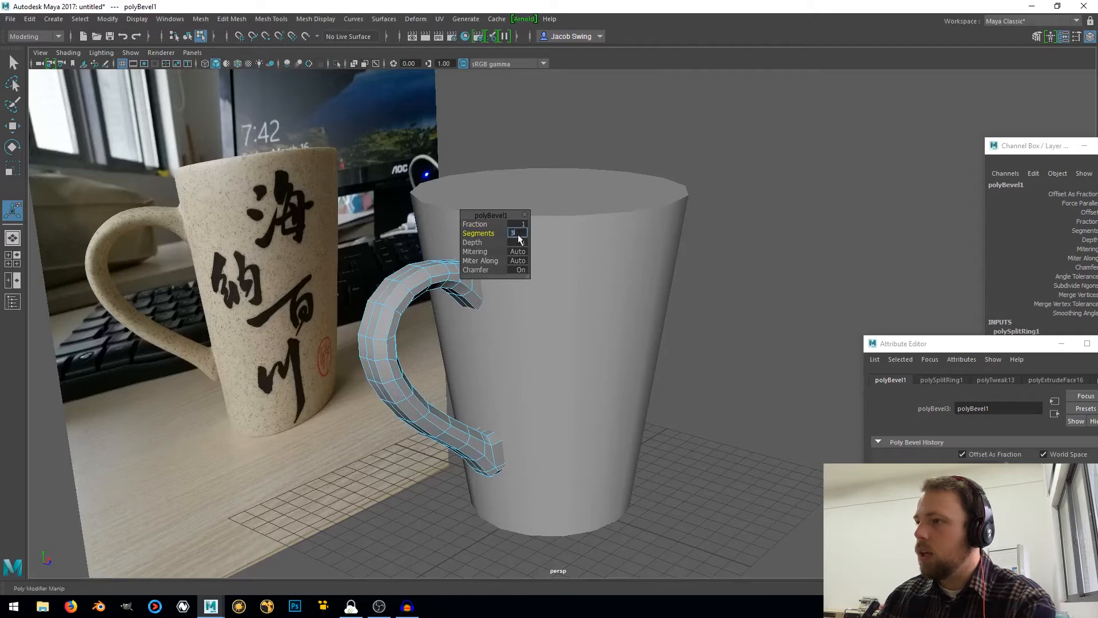
key("Return")
scroll(292, 280, "up", 5)
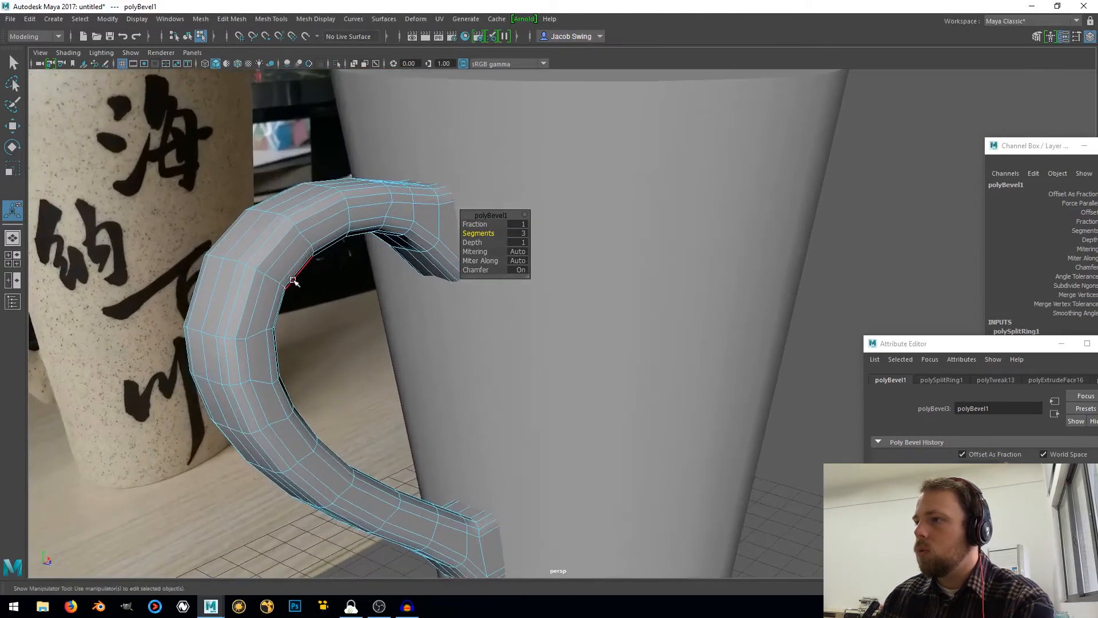
left_click_drag(292, 280, 269, 245, "alt")
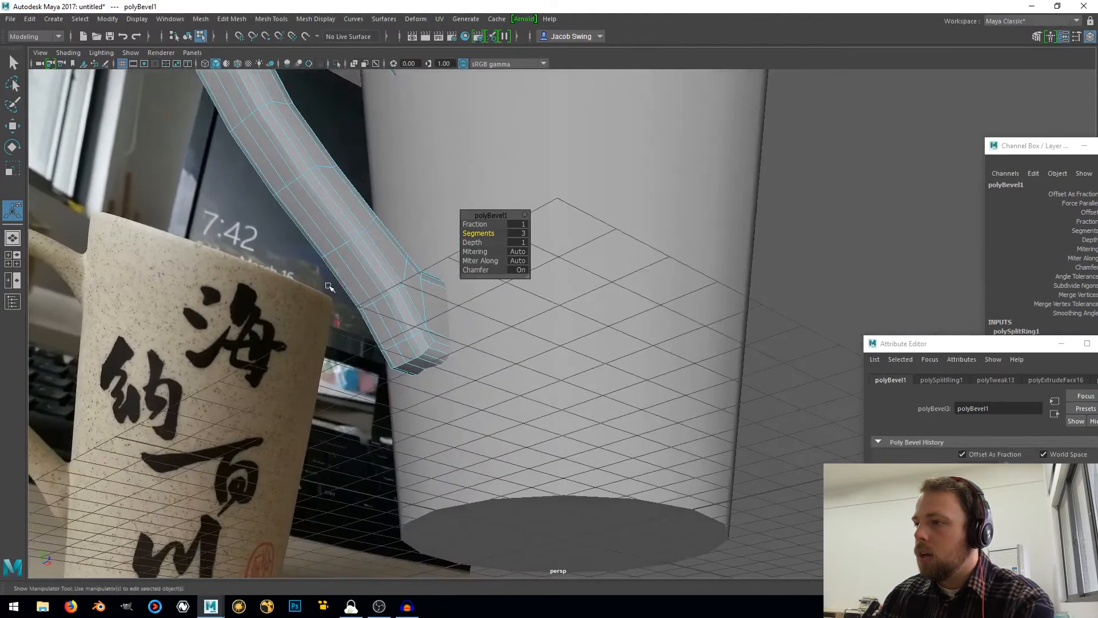
Bevel the edges at the handle's lower end and return to object selection
left_click(412, 362)
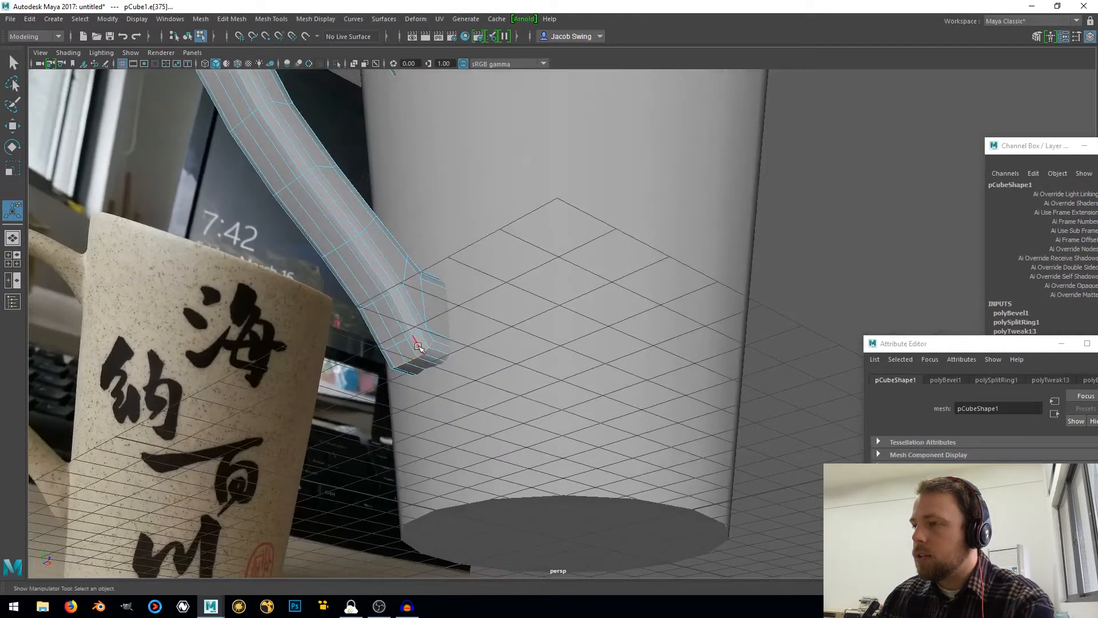
right_click_drag(425, 321, 462, 315, "shift")
left_click_drag(462, 316, 220, 319, "alt")
right_click_drag(220, 318, 285, 253)
scroll(269, 272, "down", 6)
scroll(389, 332, "up", 5)
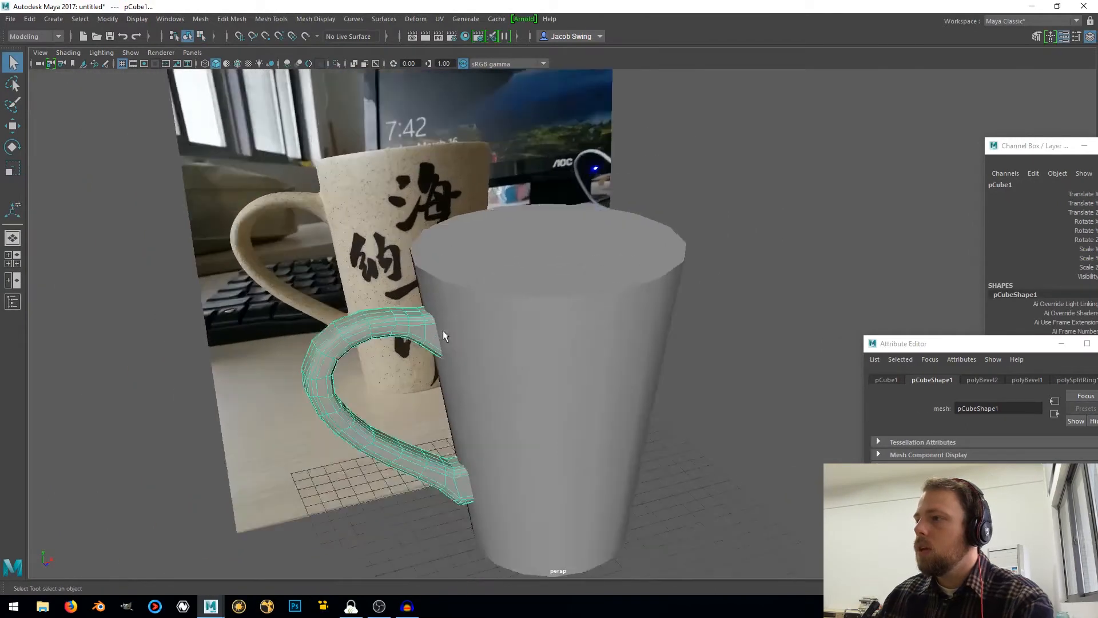
Select all faces of the mug cylinder's top cap and delete them to open the mug
left_click(487, 317)
scroll(492, 290, "down", 4)
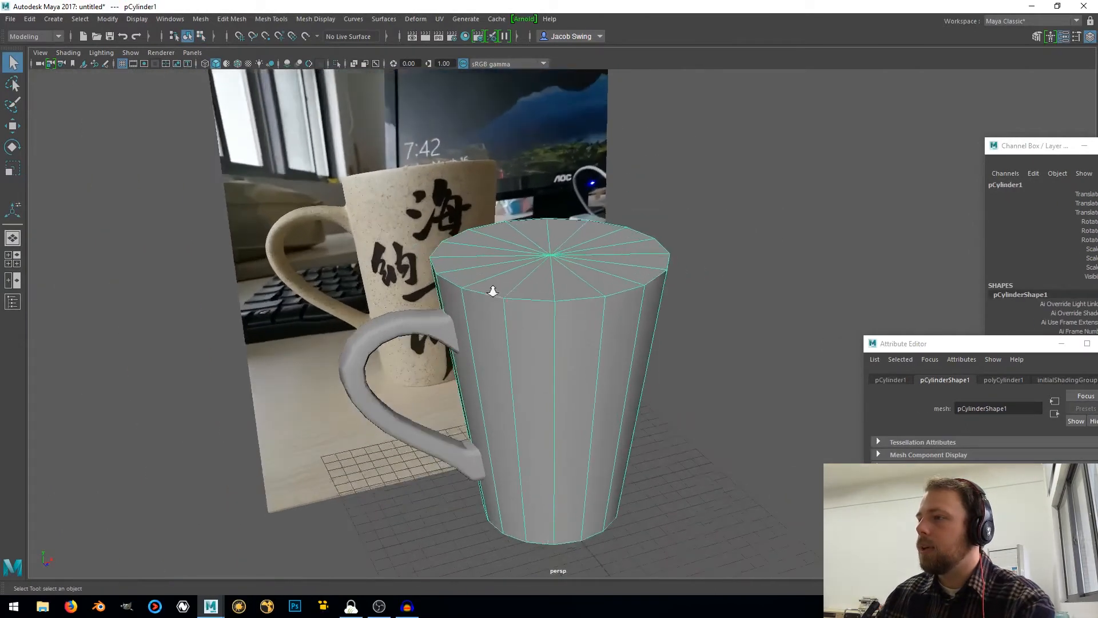
scroll(507, 272, "up", 4)
right_click_drag(507, 269, 508, 291)
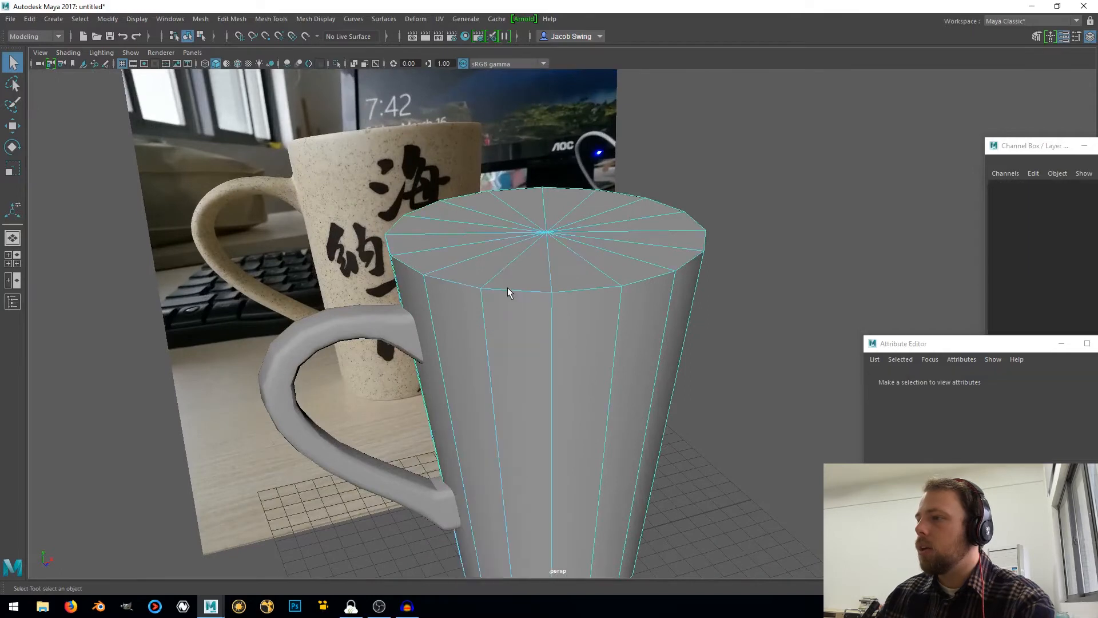
scroll(510, 293, "down", 4)
left_click_drag(543, 315, 517, 299, "alt")
left_click_drag(327, 197, 757, 290)
left_click_drag(252, 338, 731, 544, "ctrl")
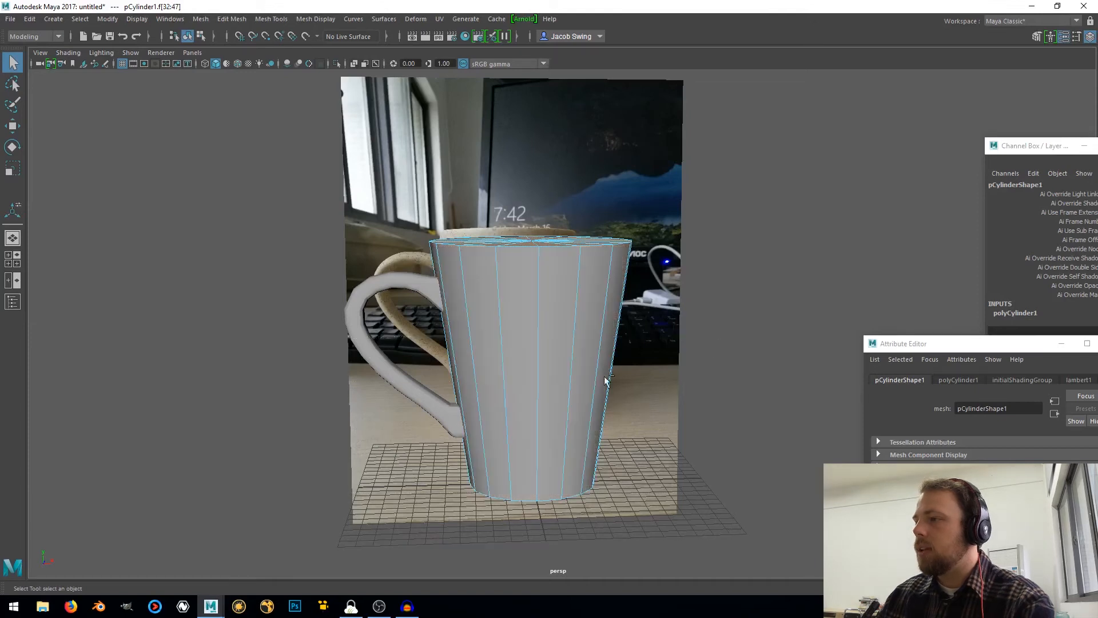
left_click_drag(560, 317, 605, 348, "alt")
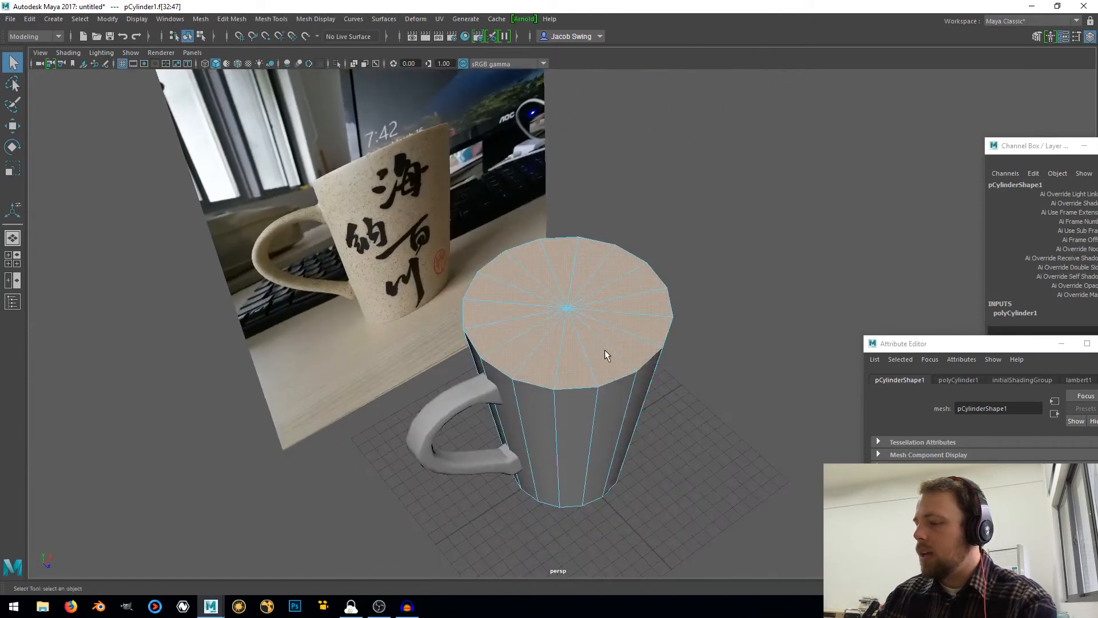
key("Delete")
Check the handle ends inside the open mug, and join the cylinder and the handle with a Boolean union
scroll(584, 341, "up", 3)
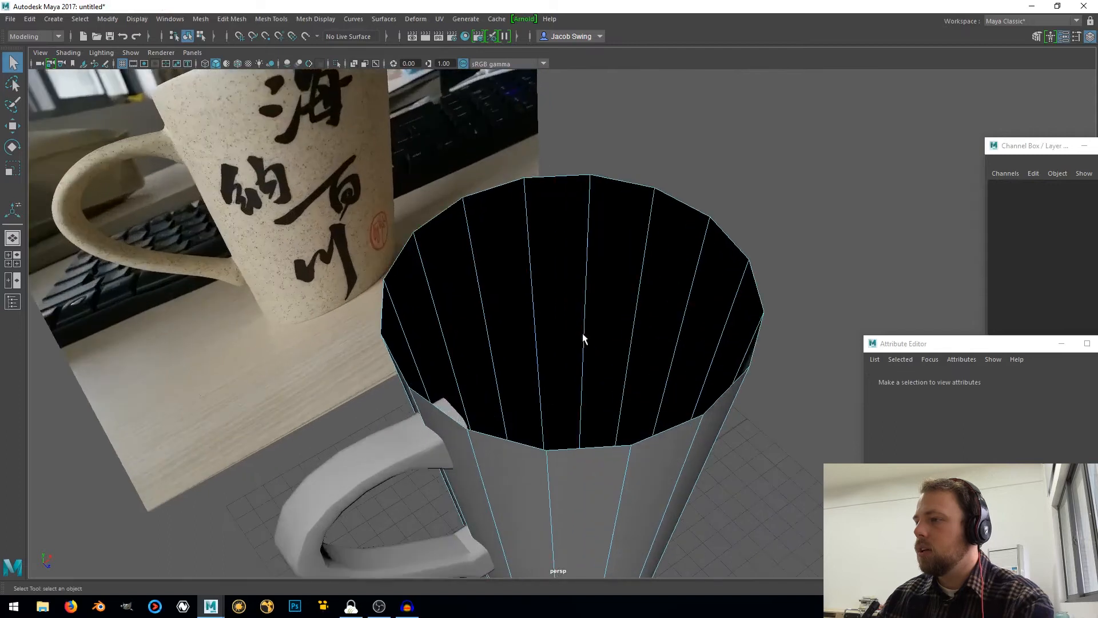
left_click_drag(583, 335, 509, 269, "alt")
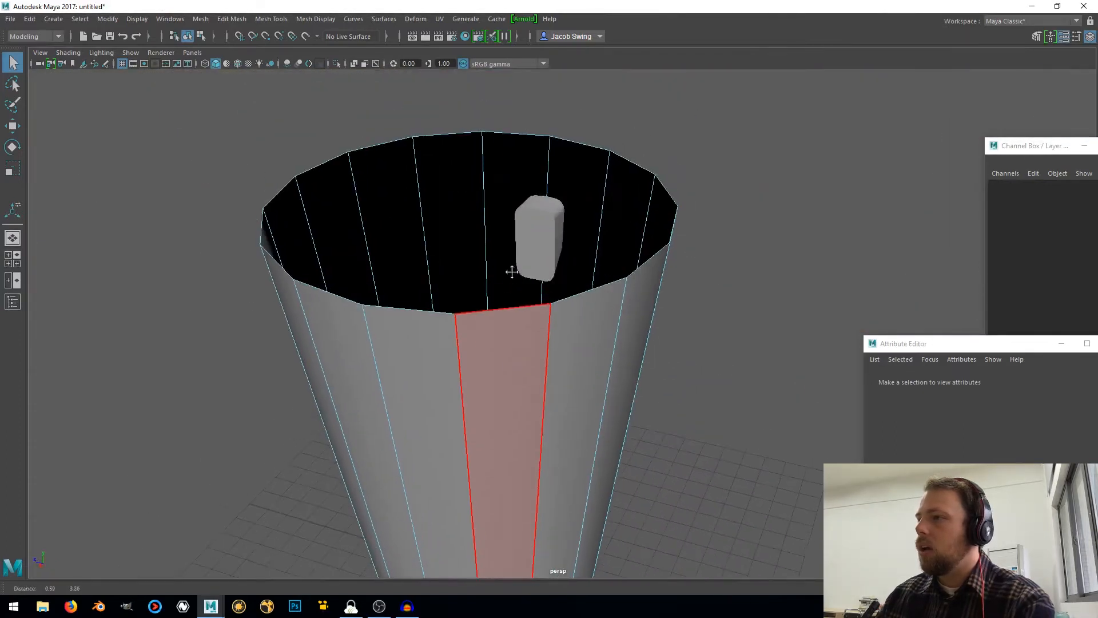
left_click_drag(378, 224, 420, 245, "alt")
right_click_drag(417, 244, 479, 219)
scroll(485, 264, "down", 4)
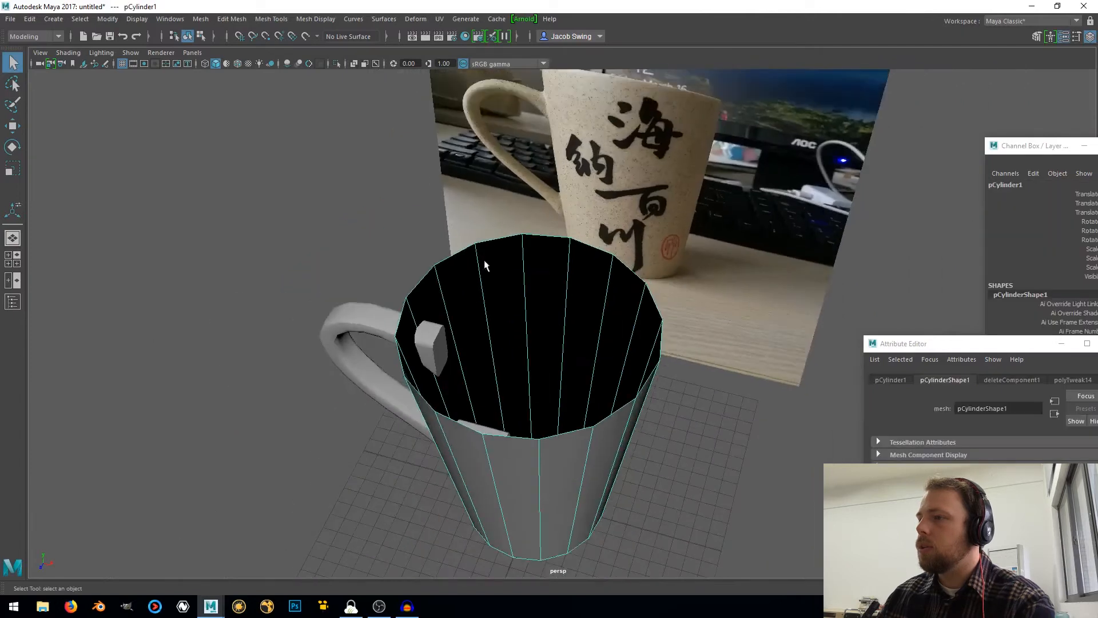
middle_click_drag(495, 344, 603, 252, "alt")
left_click_drag(602, 252, 575, 253, "alt")
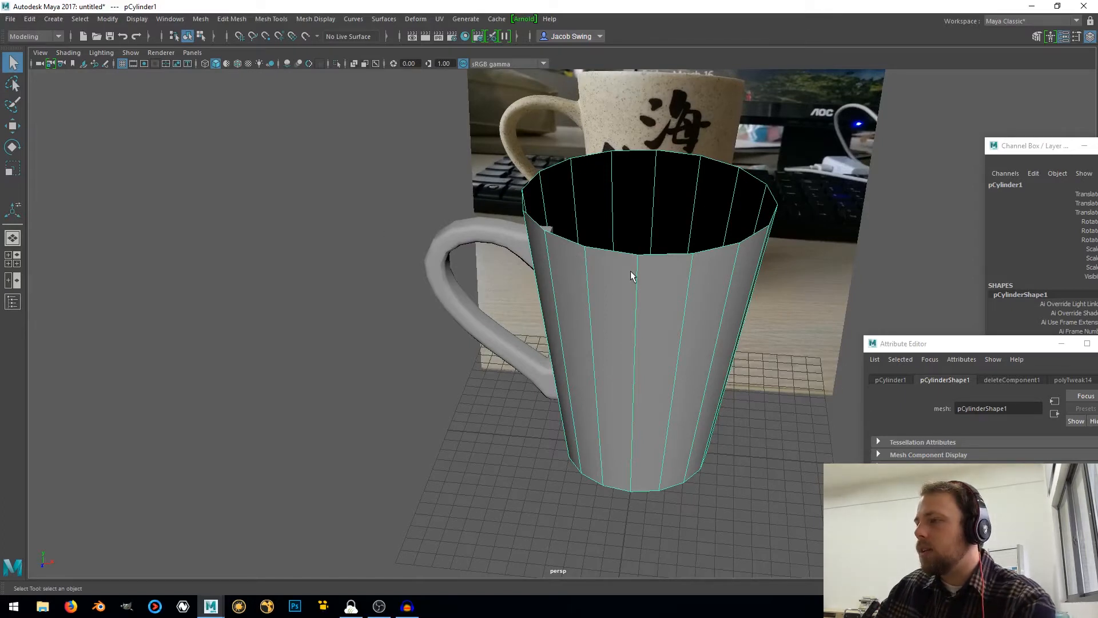
left_click(441, 258)
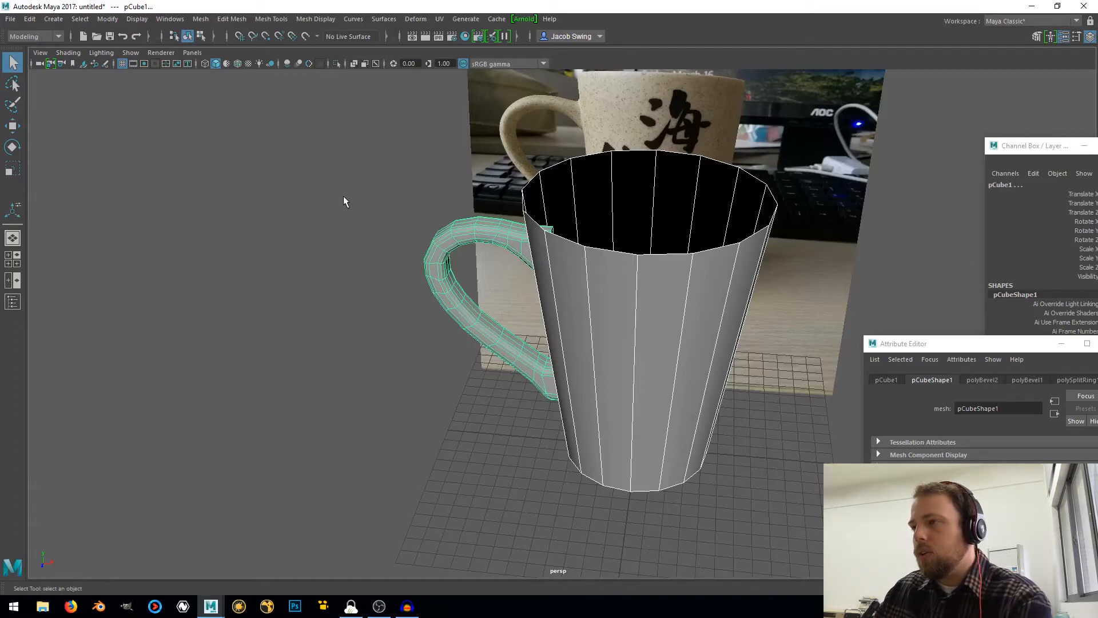
right_click_drag(343, 196, 307, 422, "shift")
right_click_drag(399, 416, 428, 418, "shift")
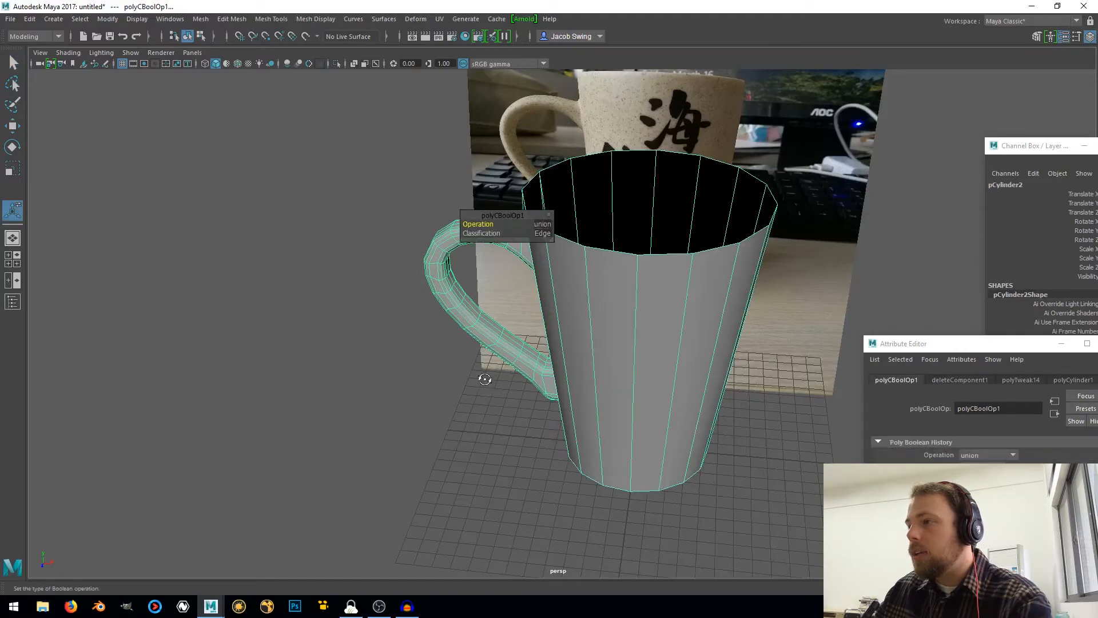
mouse_move(485, 379)
left_mouse_down("alt")
mouse_move(417, 400)
mouse_move(290, 404)
mouse_move(273, 432)
mouse_move(314, 453)
mouse_move(451, 453)
mouse_move(569, 375)
mouse_move(647, 358)
mouse_move(400, 373)
mouse_move(508, 382)
mouse_move(552, 417)
mouse_move(460, 361)
mouse_move(478, 370)
left_mouse_up("alt")
Save the scene as mug_0001 in Maya ASCII format in the D:\tutorials\tutorial_0001_mug\scenes folder
left_click(7, 19)
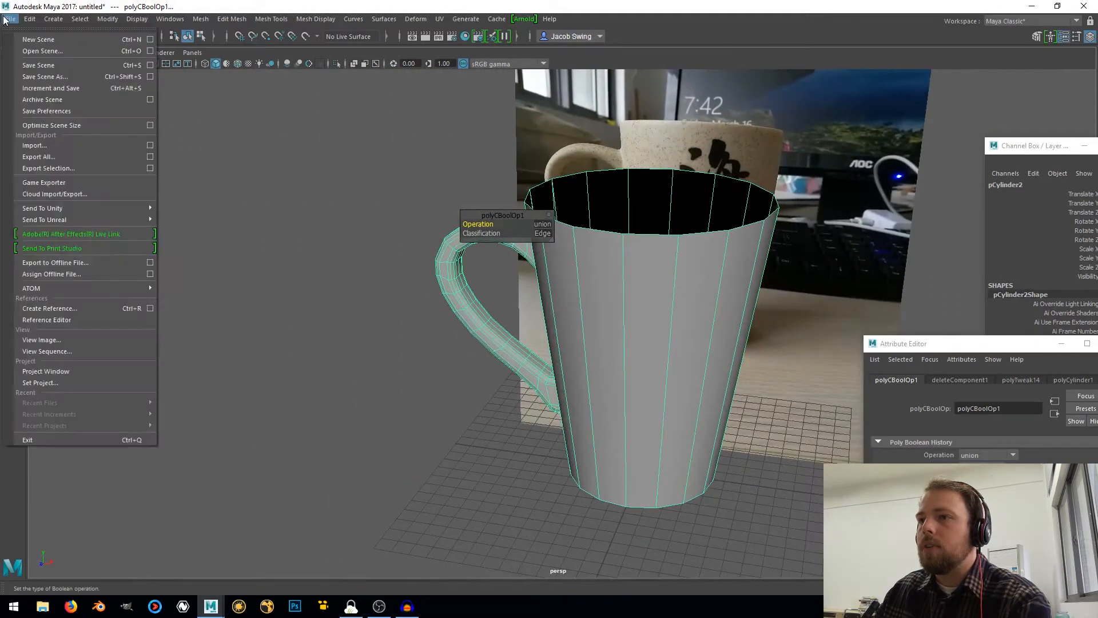
left_click(57, 76)
left_click(155, 171)
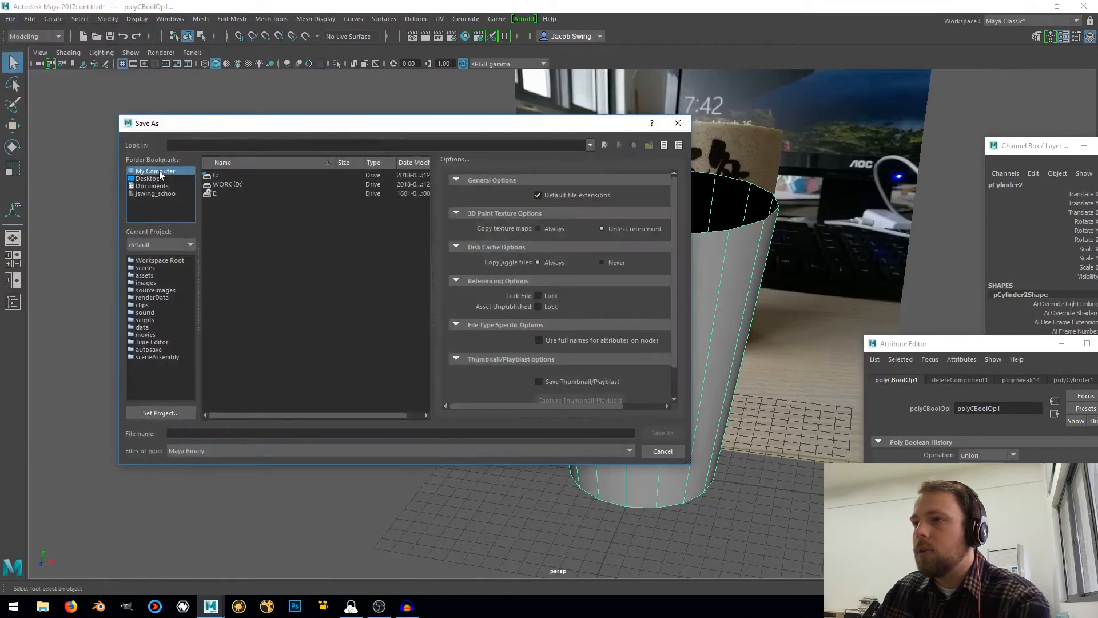
double_click(232, 184)
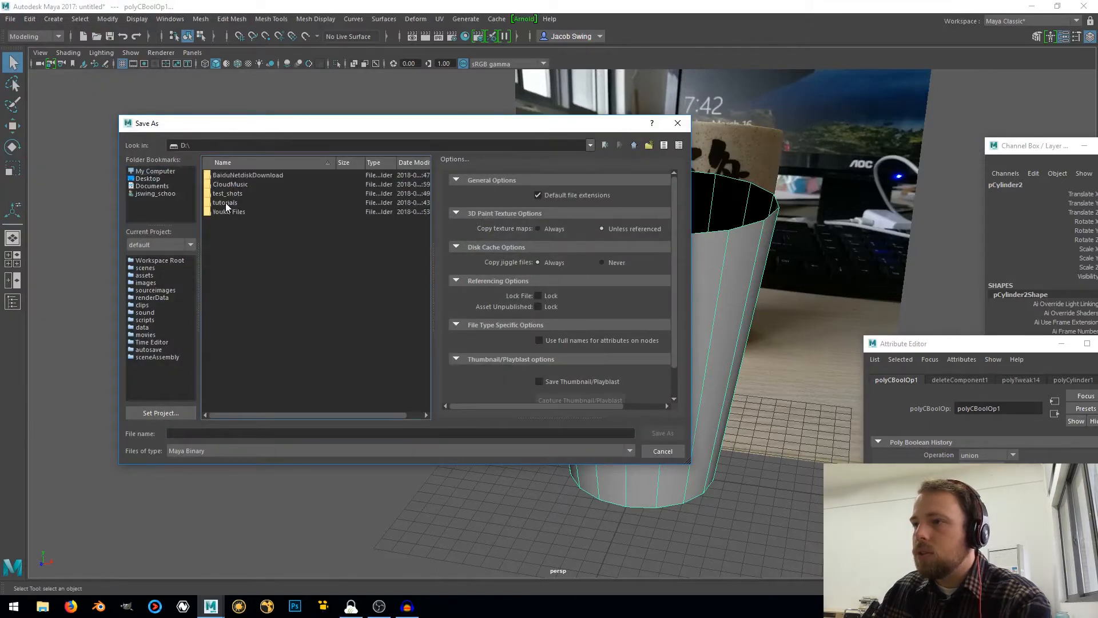
double_click(226, 202)
double_click(229, 177)
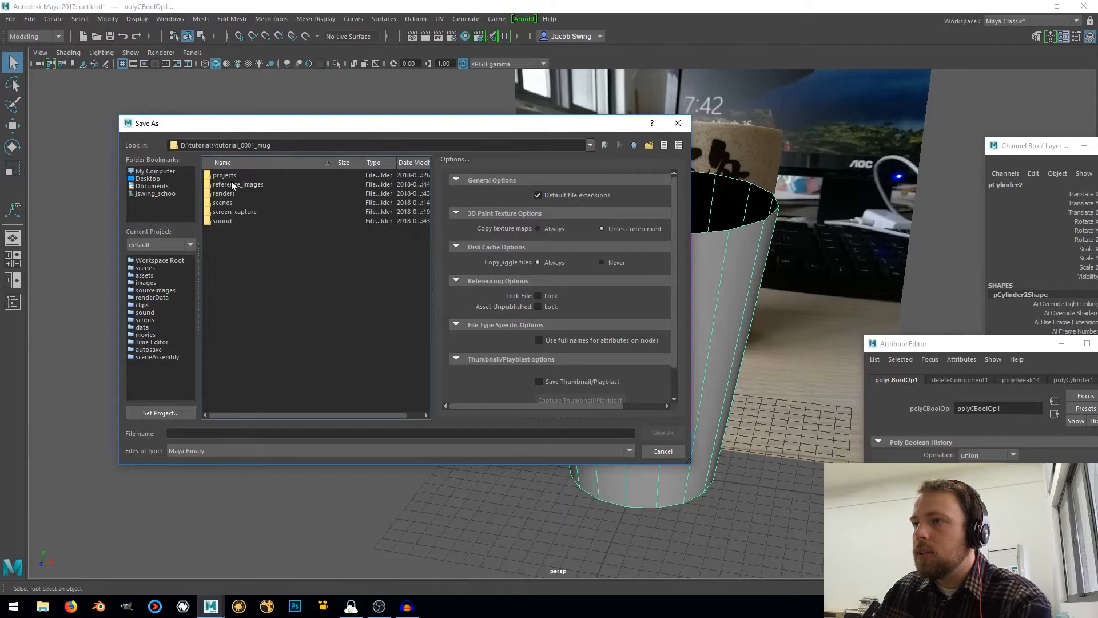
double_click(226, 205)
left_click(217, 432)
type("mug_0001")
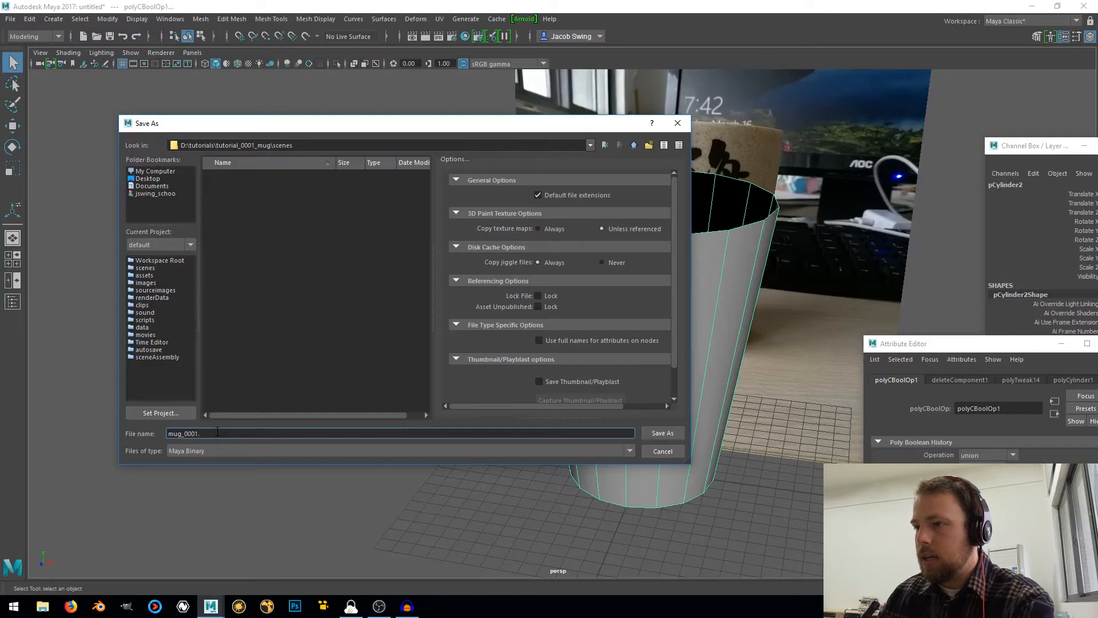
left_click(185, 450)
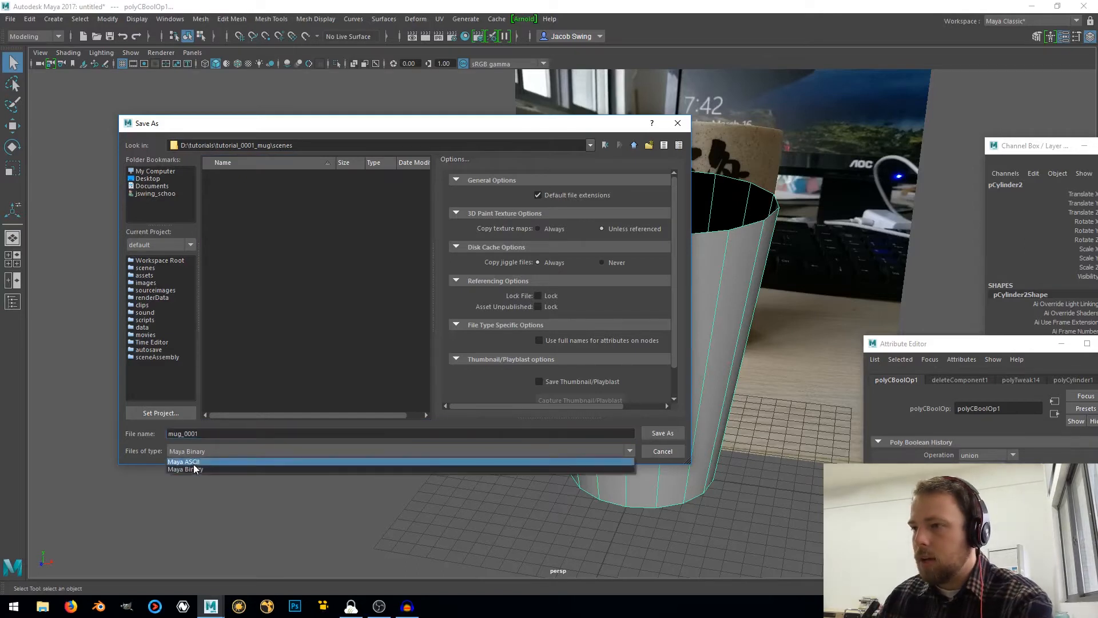
left_click(197, 465)
left_click(663, 432)
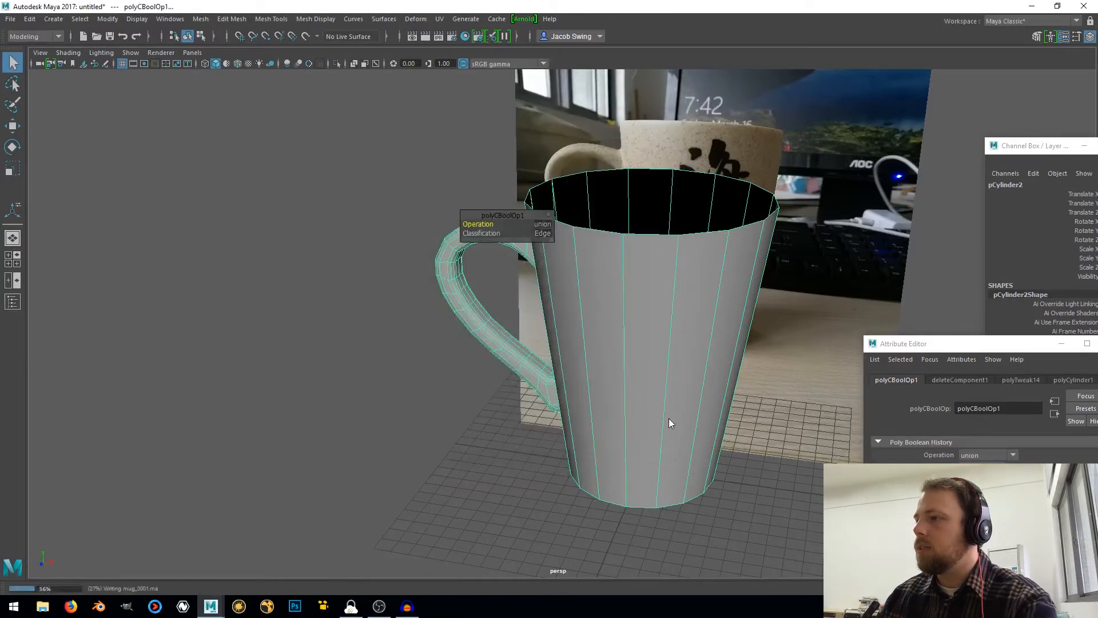
Select the extra slanted edges running down the mug wall beside the handle and delete them
left_click_drag(598, 359, 553, 351, "alt")
scroll(589, 375, "up", 5)
left_click_drag(485, 335, 480, 289, "alt")
right_click(481, 277)
left_click(480, 245)
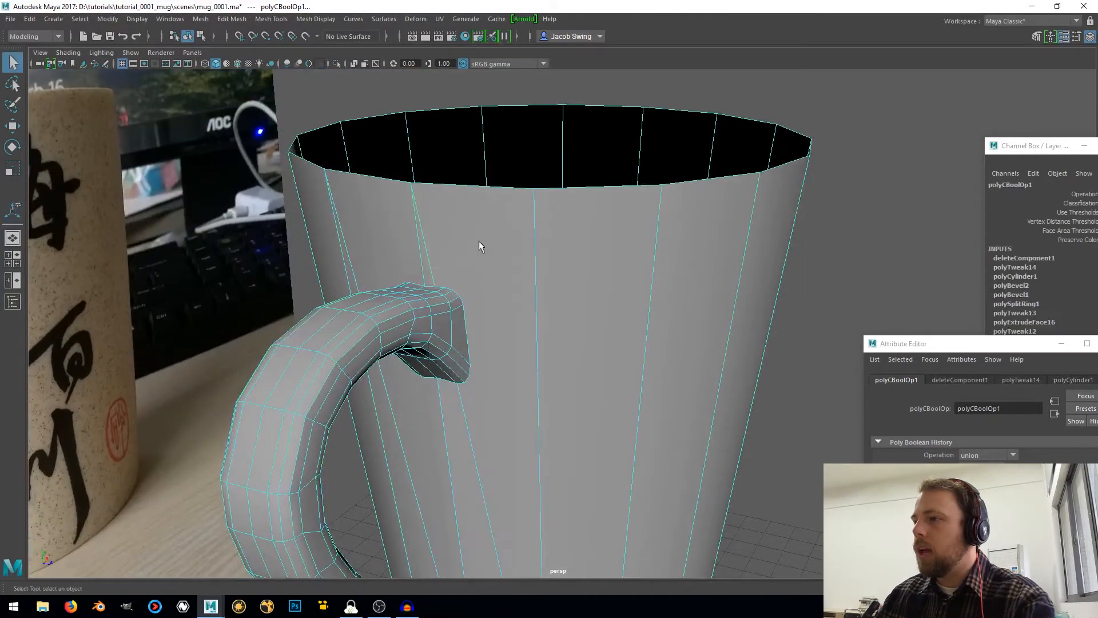
double_click(422, 243)
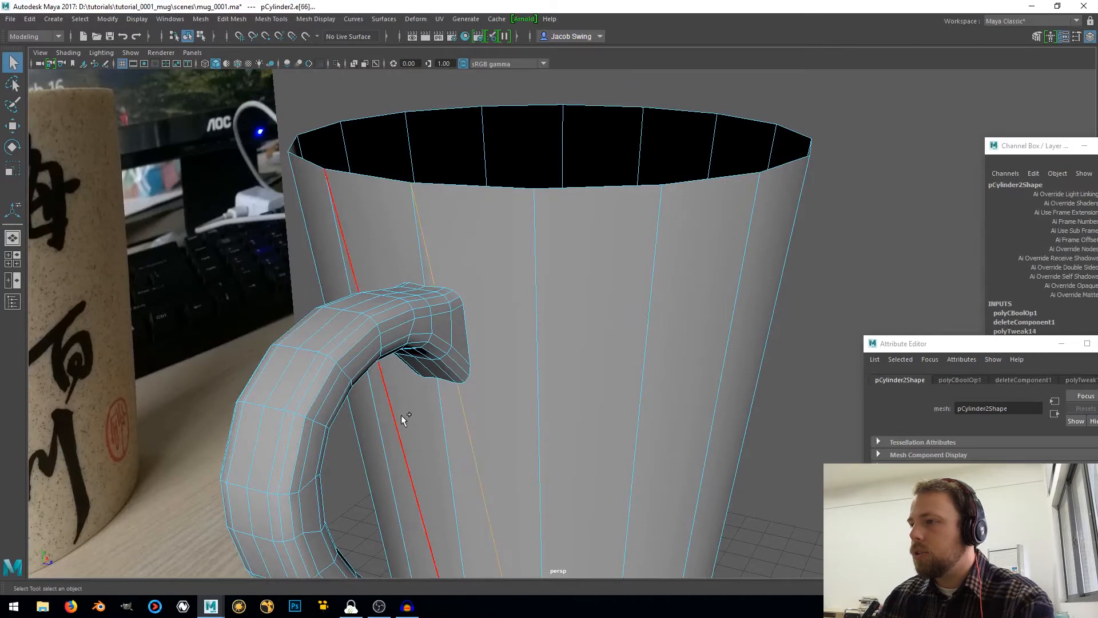
scroll(343, 225, "down", 3)
middle_click_drag(590, 541, 561, 334, "alt")
left_click_drag(437, 311, 539, 320, "alt")
left_click_drag(513, 358, 499, 394, "alt")
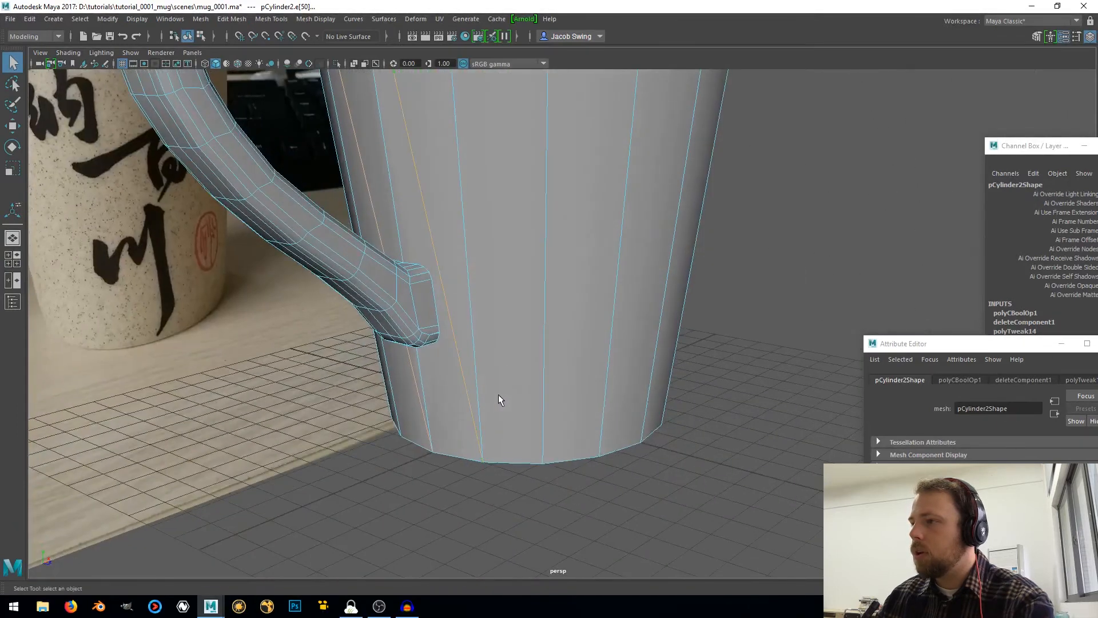
right_click_drag(495, 344, 467, 354, "shift")
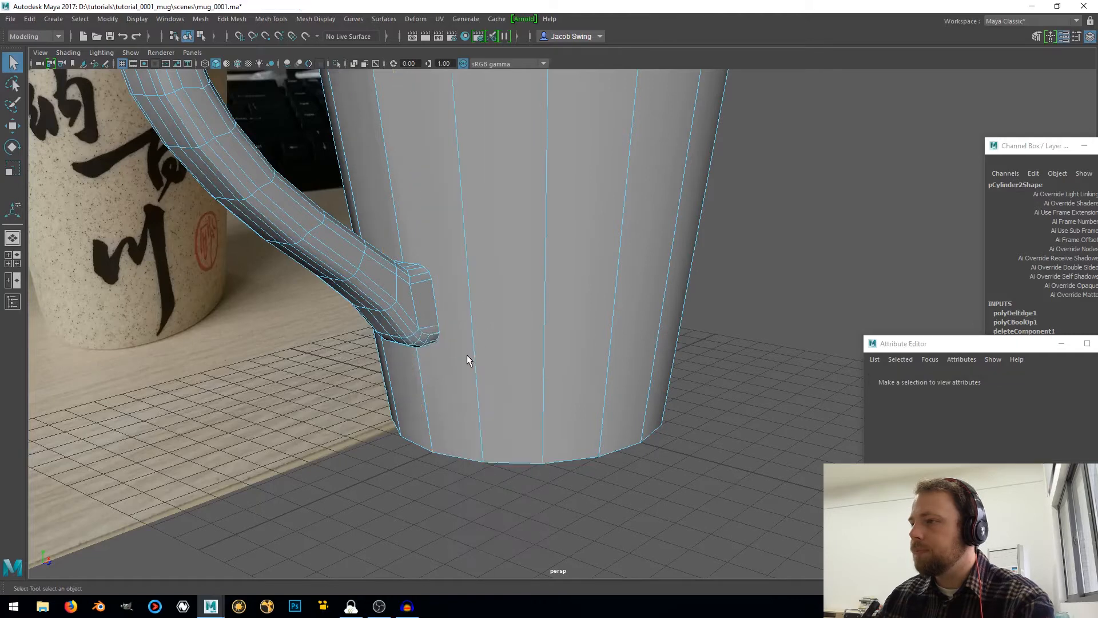
Examine the vertices and edges where the handle's upper end meets the mug wall
left_click_drag(467, 355, 503, 302, "alt")
scroll(502, 298, "up", 2)
left_click_drag(339, 286, 404, 287, "alt")
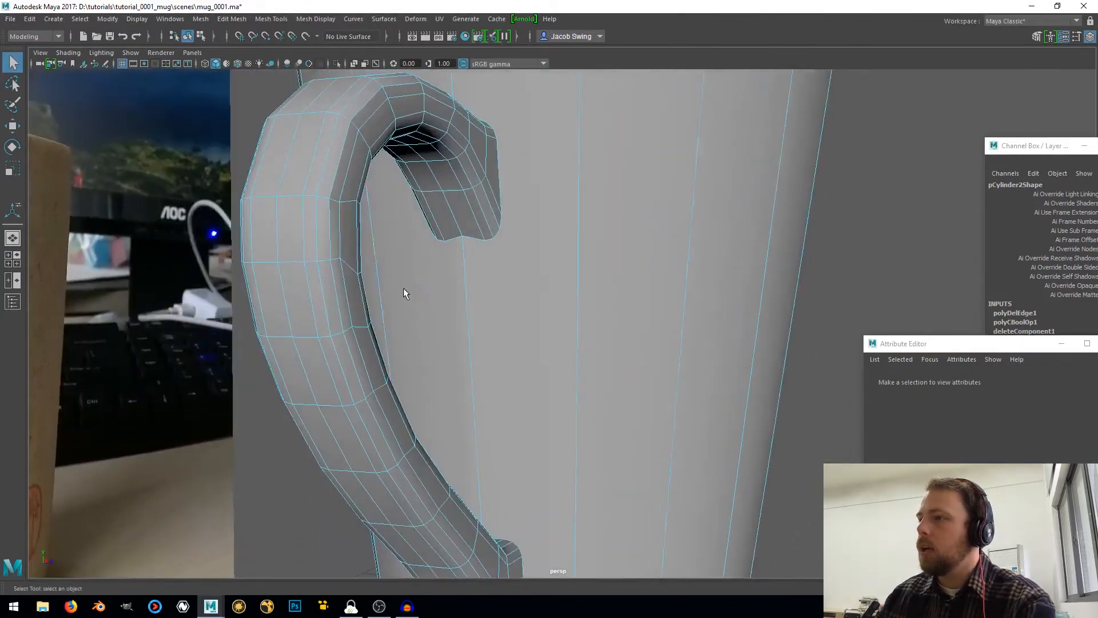
scroll(418, 284, "up", 3)
middle_click_drag(424, 234, 444, 283, "alt")
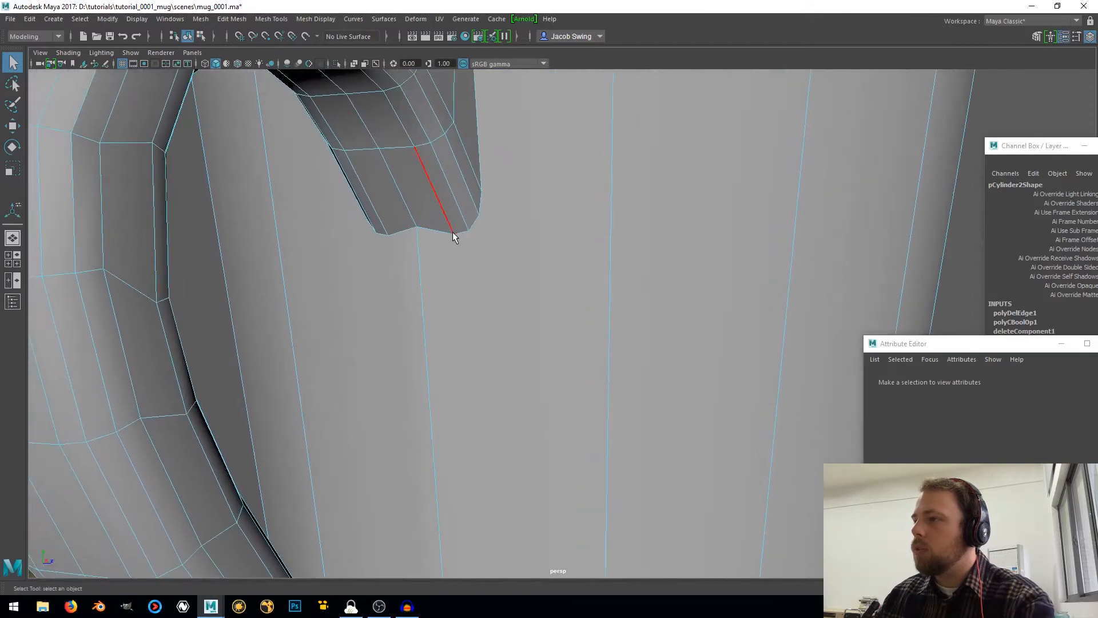
left_click_drag(470, 228, 410, 278, "alt")
scroll(410, 278, "down", 5)
Delete the mug wall face behind the handle and the wall face directly opposite it
right_click_drag(498, 252, 494, 276)
left_click(491, 269)
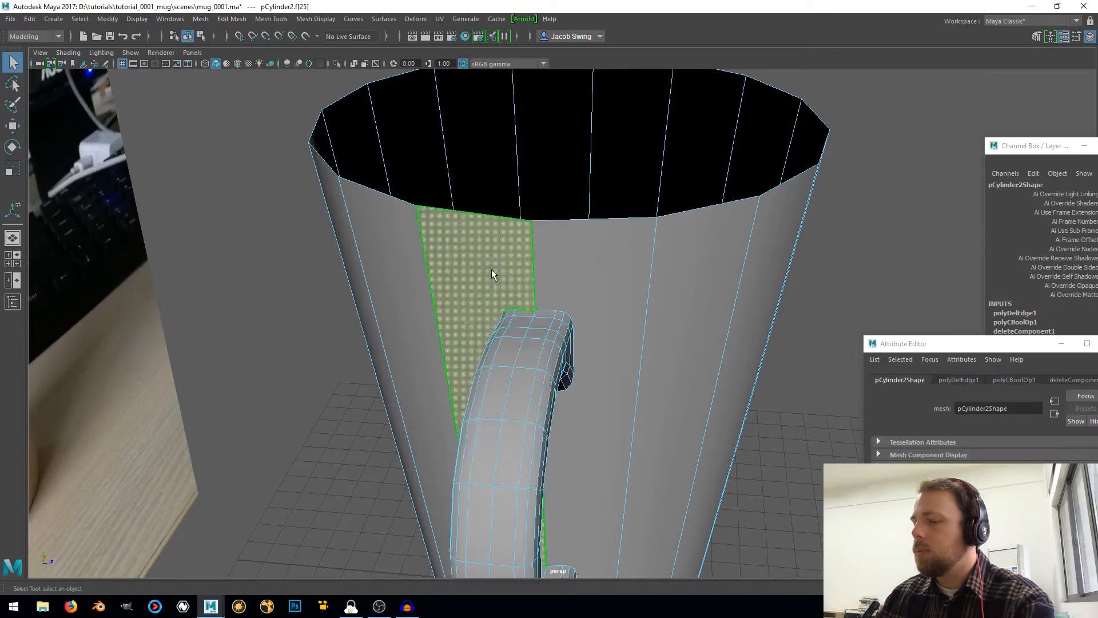
scroll(491, 269, "down", 3)
key("Delete")
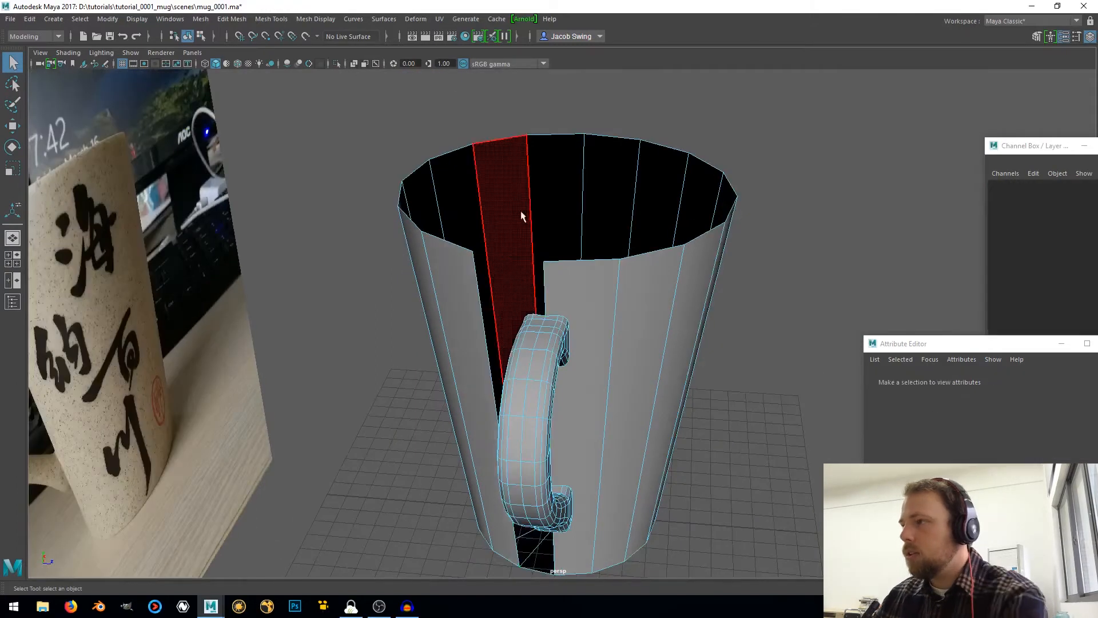
left_click(559, 173)
key("Delete")
Delete the handle's centre strip of faces and all faces of its left half, seen from the handle side
left_click_drag(558, 174, 564, 343, "alt")
scroll(567, 355, "up", 2)
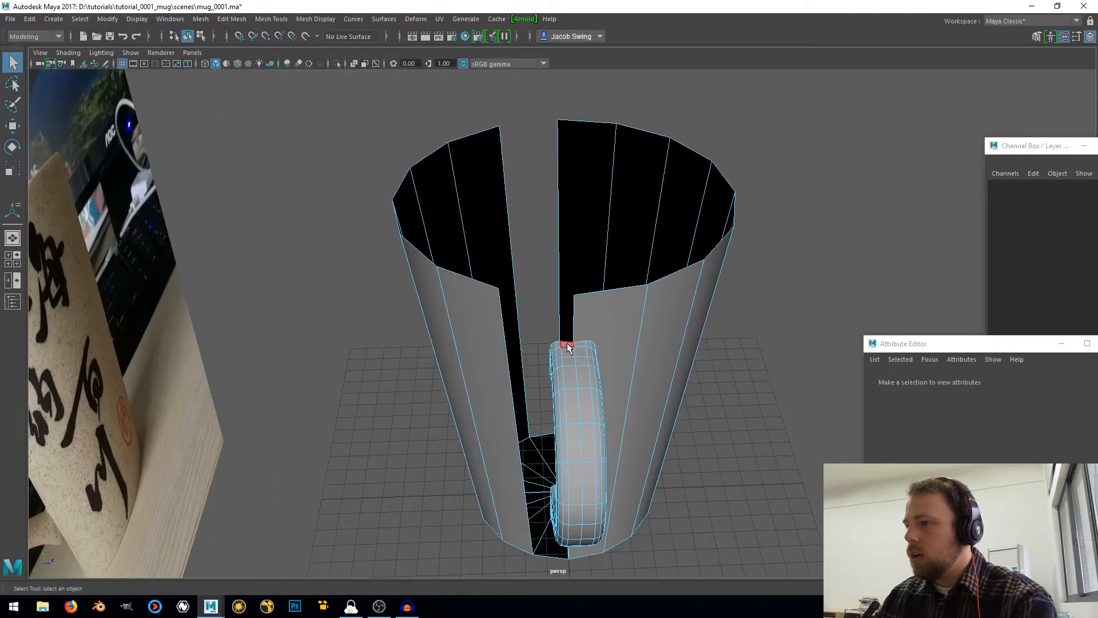
left_click(567, 345)
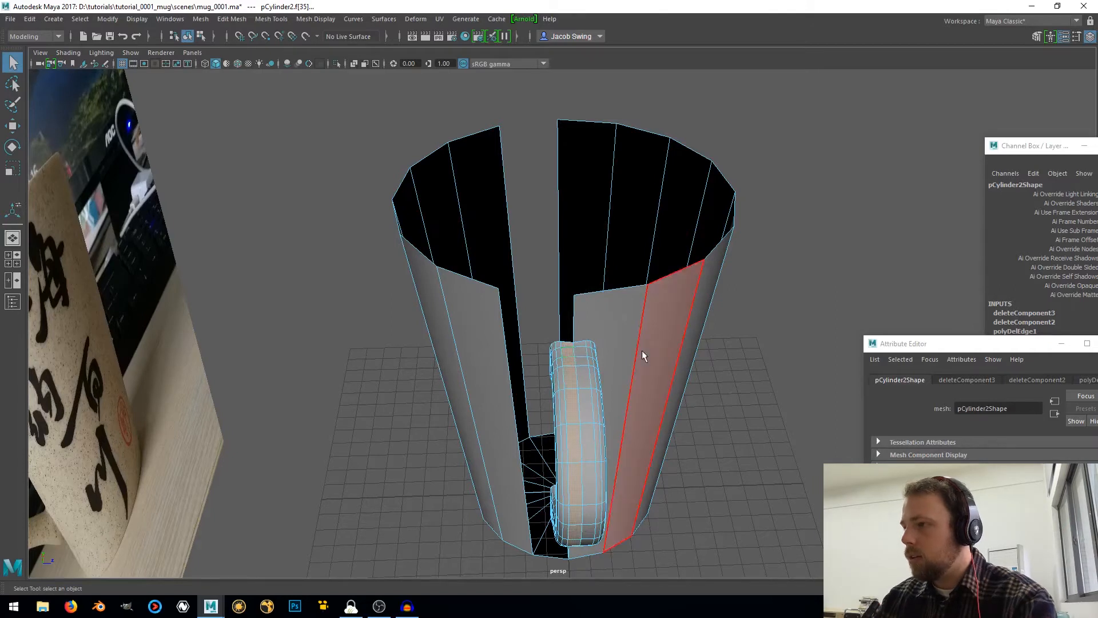
key("Delete")
left_click(572, 404)
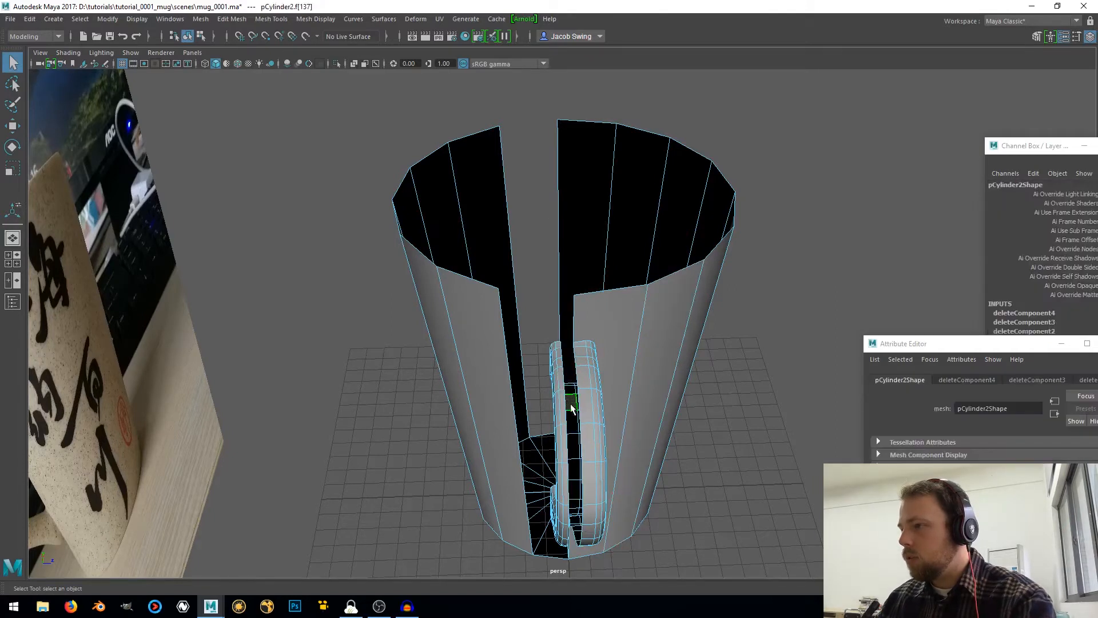
double_click(574, 426, "shift")
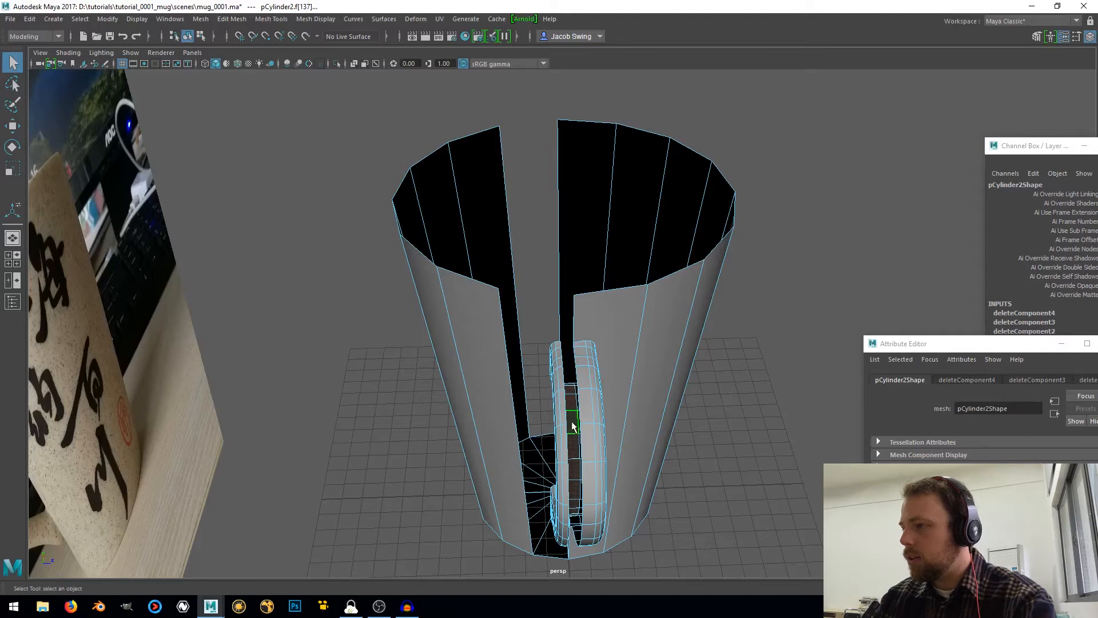
key("Delete")
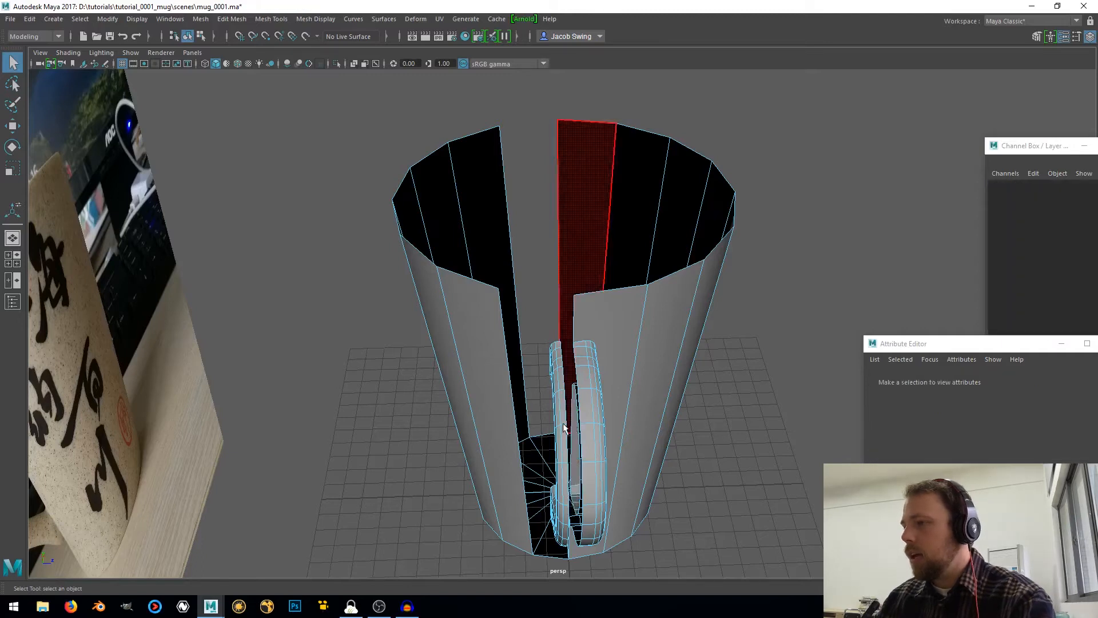
left_click(563, 430)
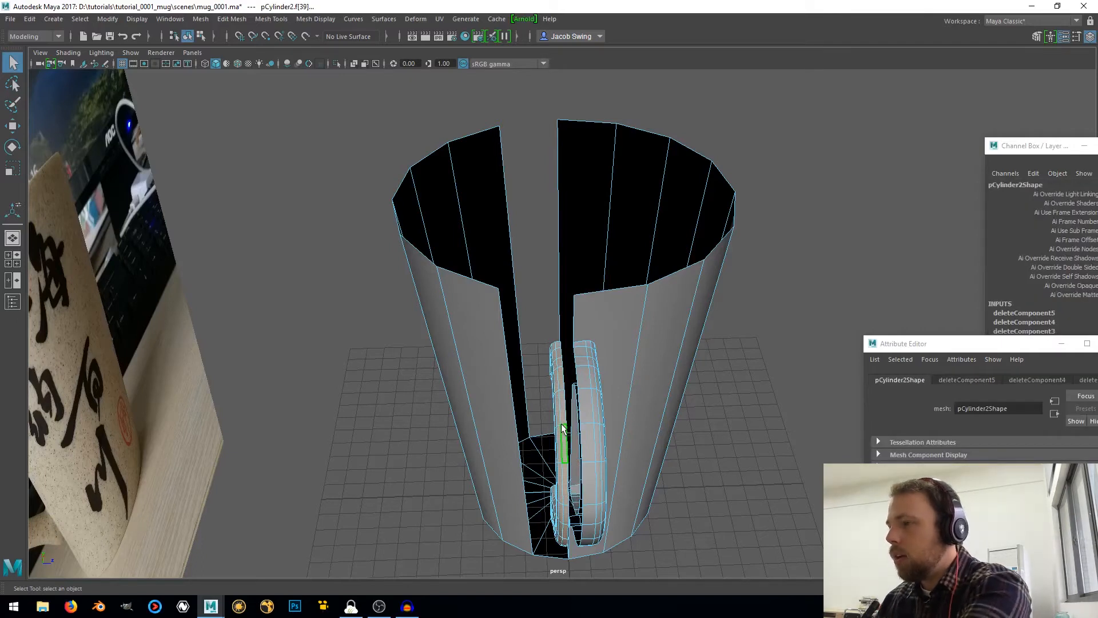
key("Delete")
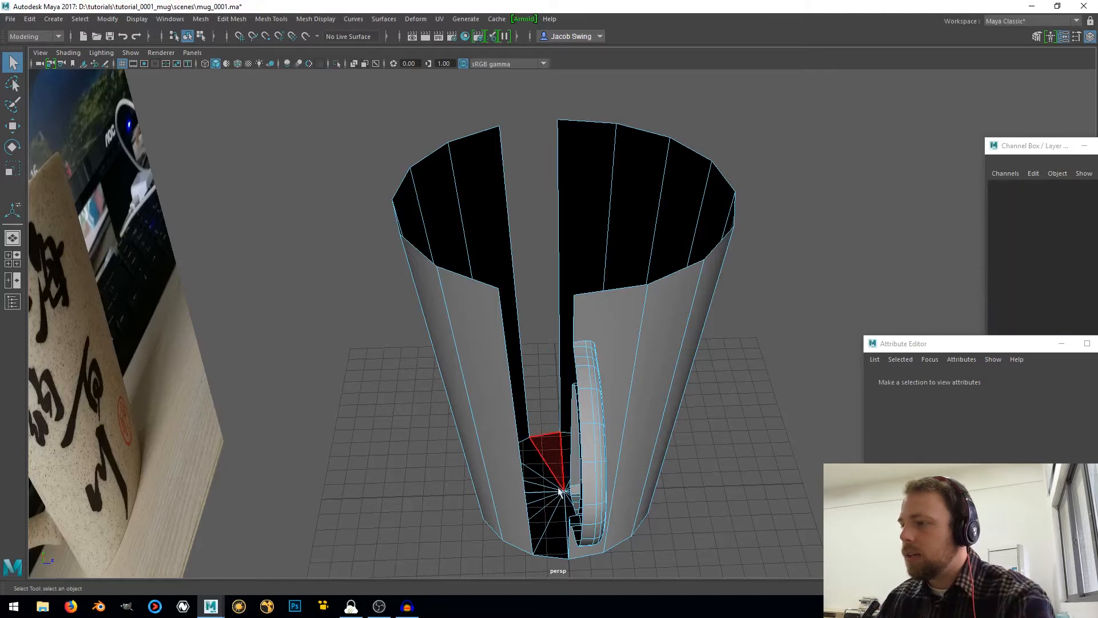
Delete the mug's base and wall faces on the left half, the same side as the removed handle half
left_click(551, 517)
left_click(538, 509, "shift")
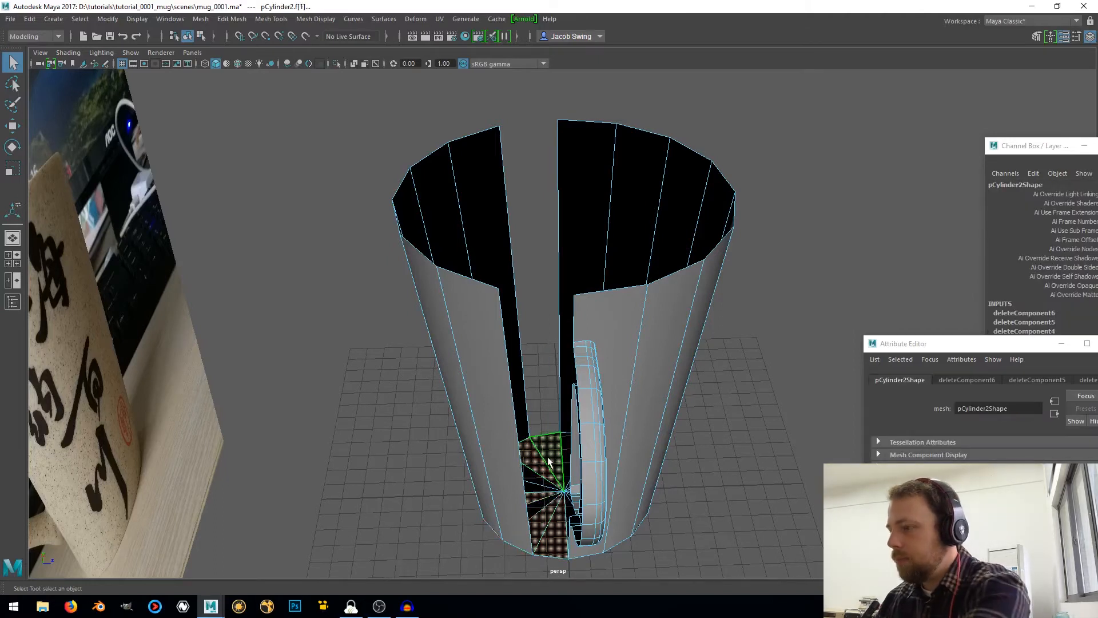
key("Delete")
left_click(542, 479)
key("Delete")
left_click(544, 490)
key("Delete")
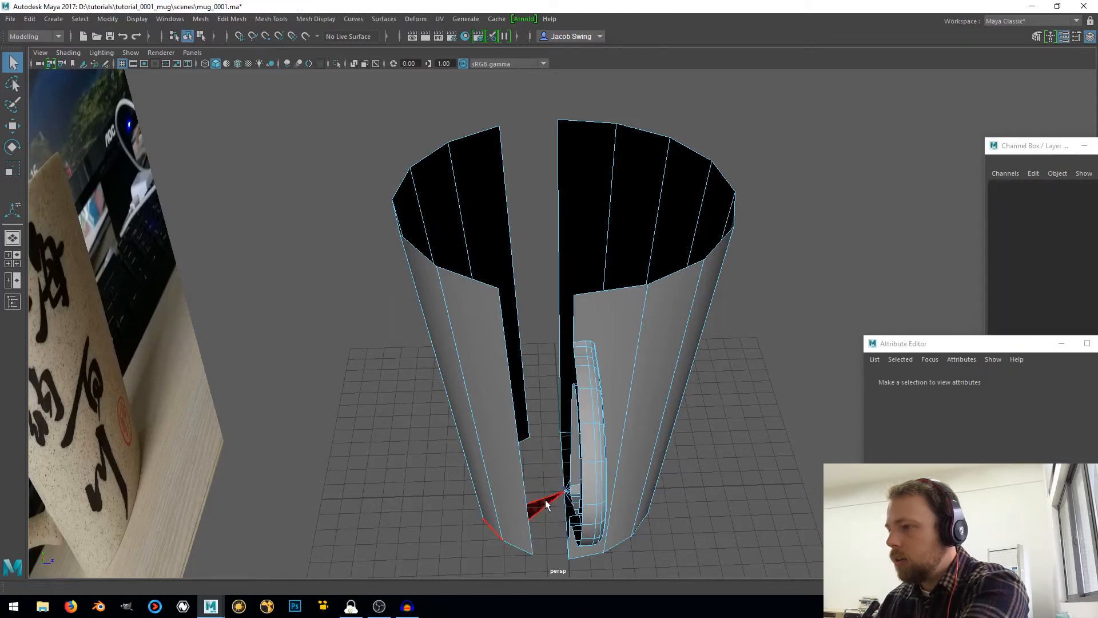
left_click(546, 505)
key("Delete")
left_click(509, 500)
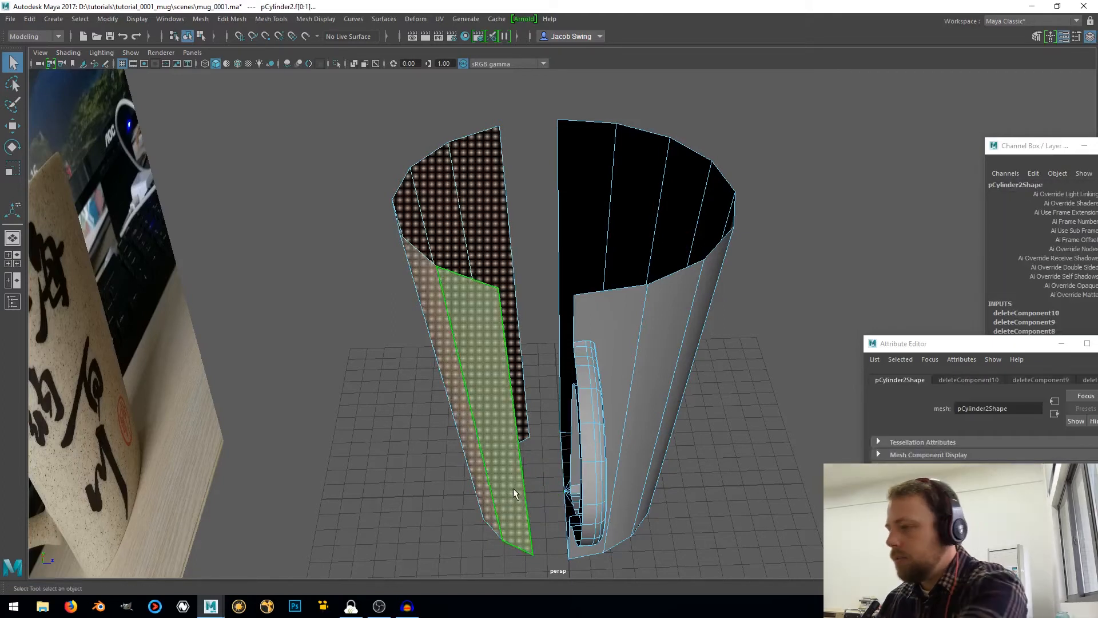
key("Delete")
Examine the corner vertices and edges where the handle's upper and lower ends meet the adjoining mug wall face
left_click_drag(514, 476, 513, 402, "alt")
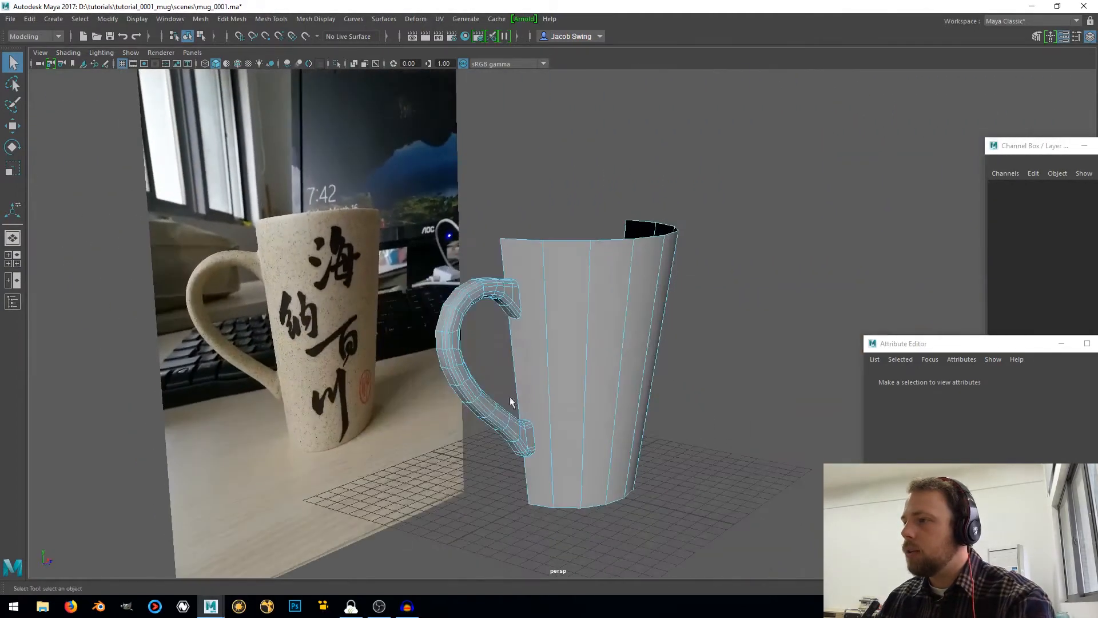
scroll(533, 315, "up", 4)
middle_click_drag(502, 320, 489, 241, "alt")
scroll(466, 187, "up", 2)
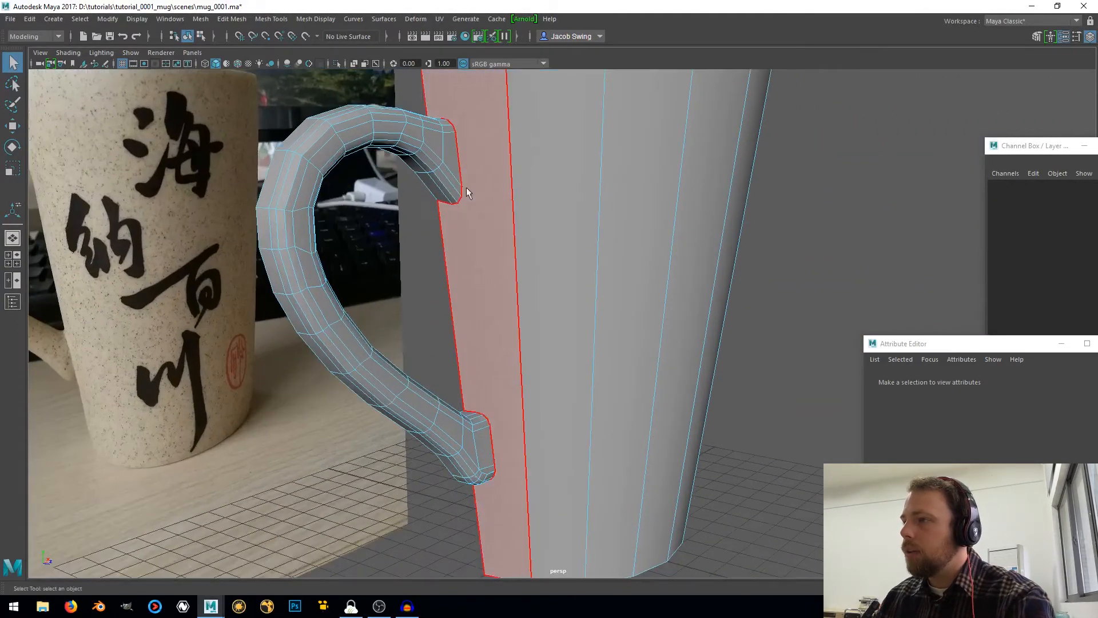
middle_click_drag(465, 187, 524, 367, "alt")
scroll(461, 263, "up", 4)
scroll(414, 242, "up", 2)
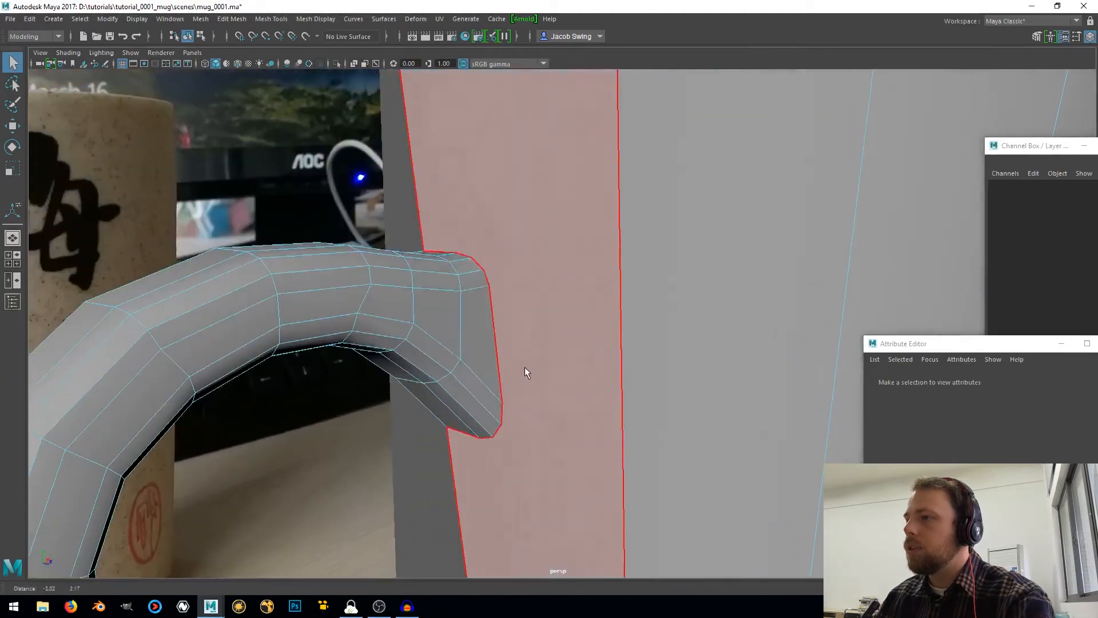
left_click_drag(478, 337, 509, 375, "alt")
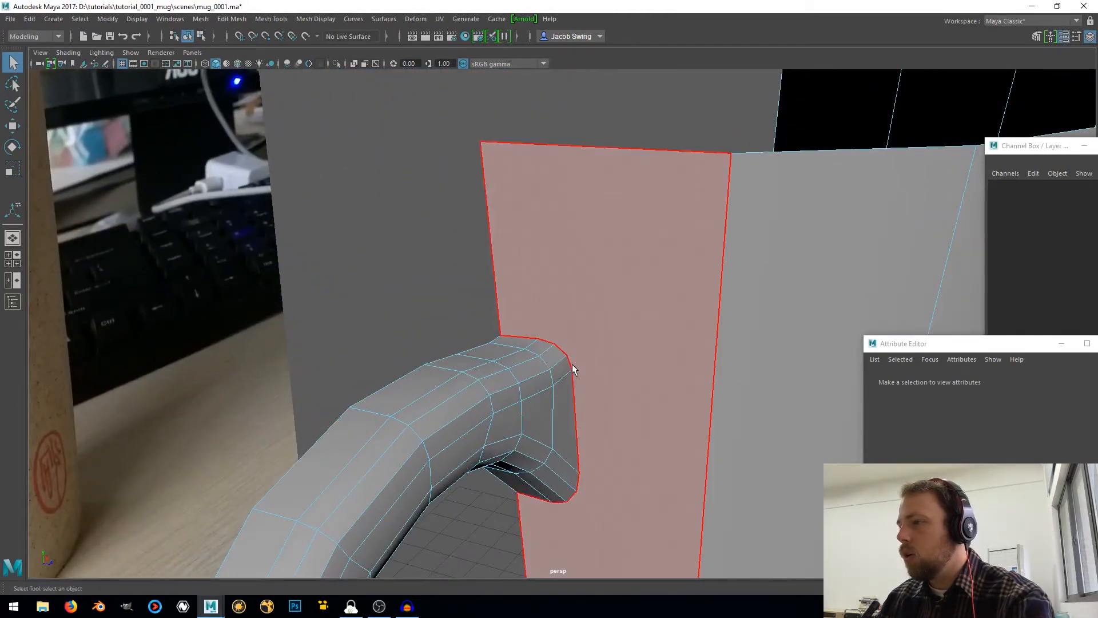
left_click_drag(573, 373, 539, 326, "alt")
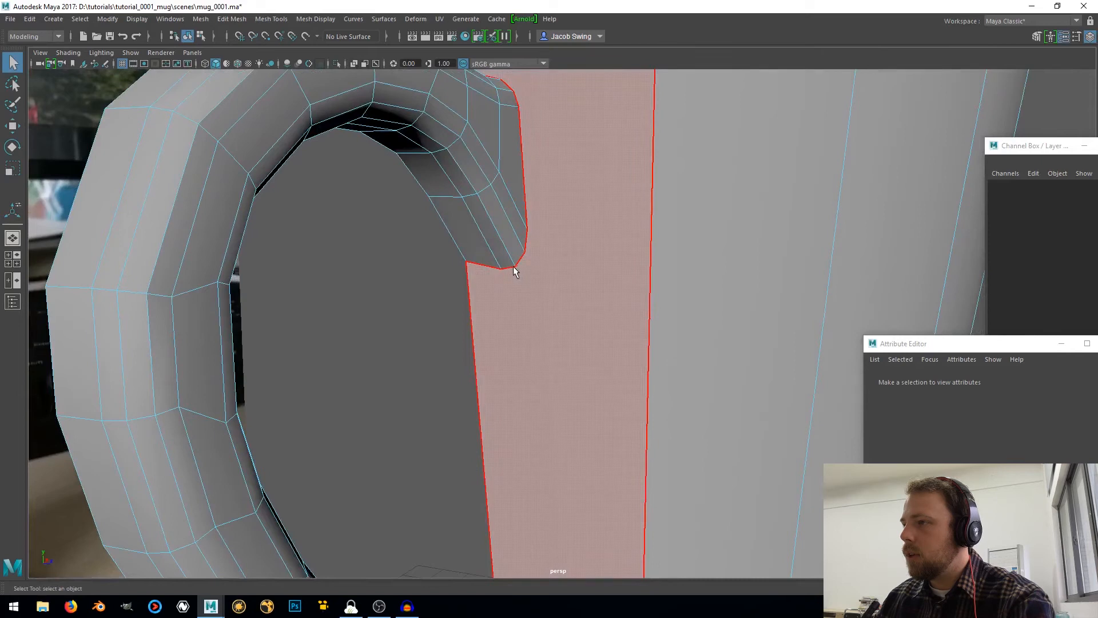
scroll(496, 268, "down", 5)
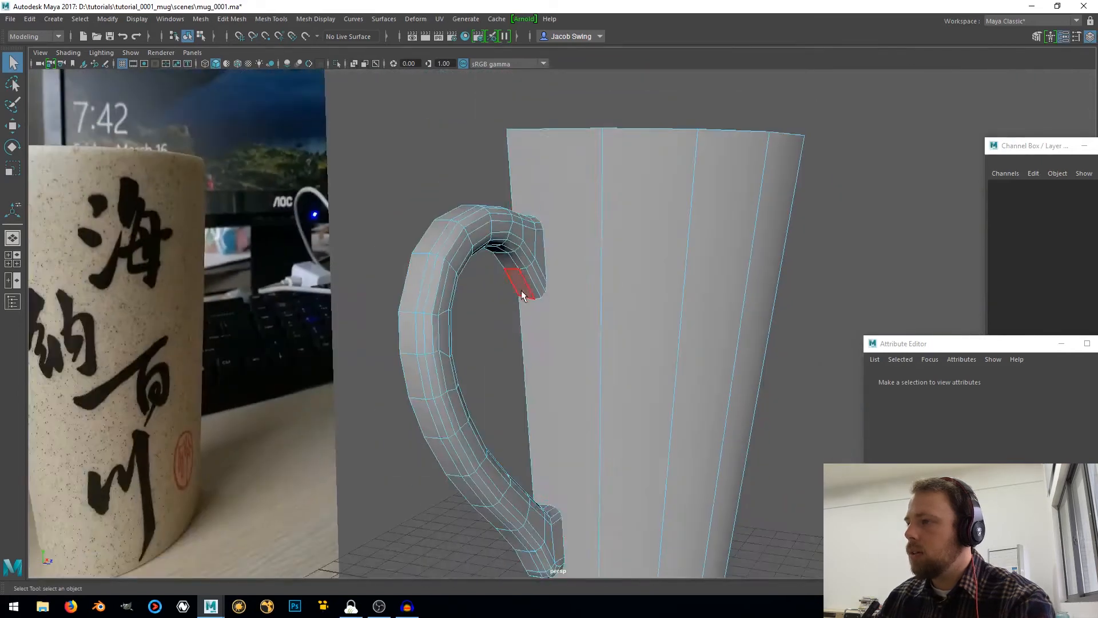
middle_click_drag(597, 428, 571, 203, "alt")
scroll(542, 290, "up", 4)
left_click_drag(542, 290, 561, 261, "alt")
middle_click_drag(560, 260, 535, 364, "alt")
scroll(532, 335, "down", 4)
right_click_drag(510, 276, 531, 279)
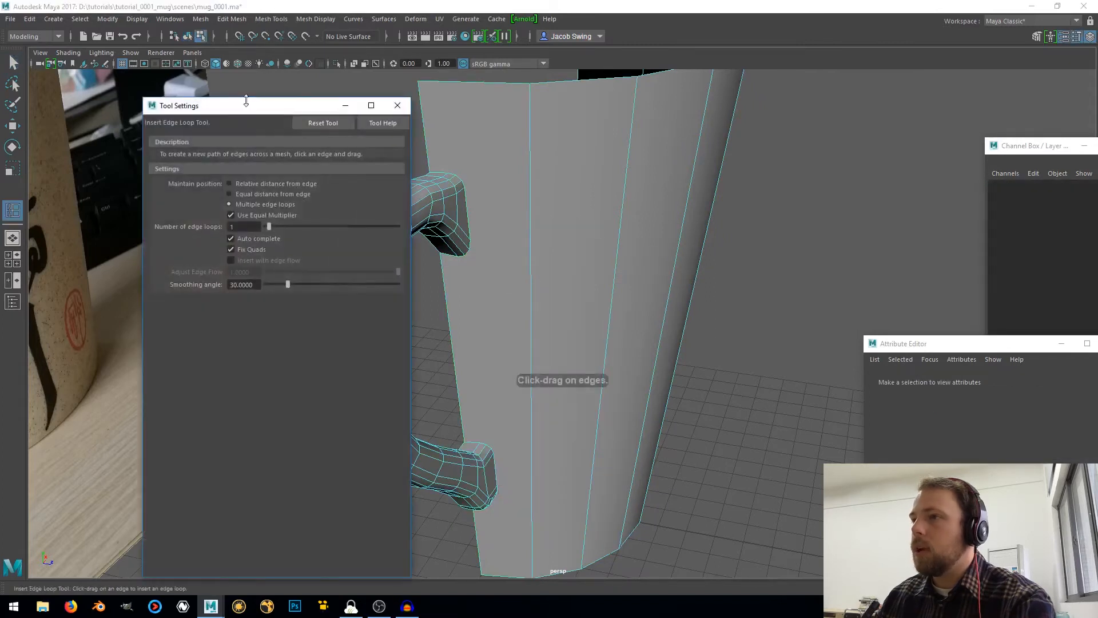
Insert one horizontal edge loop around the mug wall midway up, using the Insert Edge Loop tool's Multiple edge loops option
left_click_drag(246, 101, 135, 87)
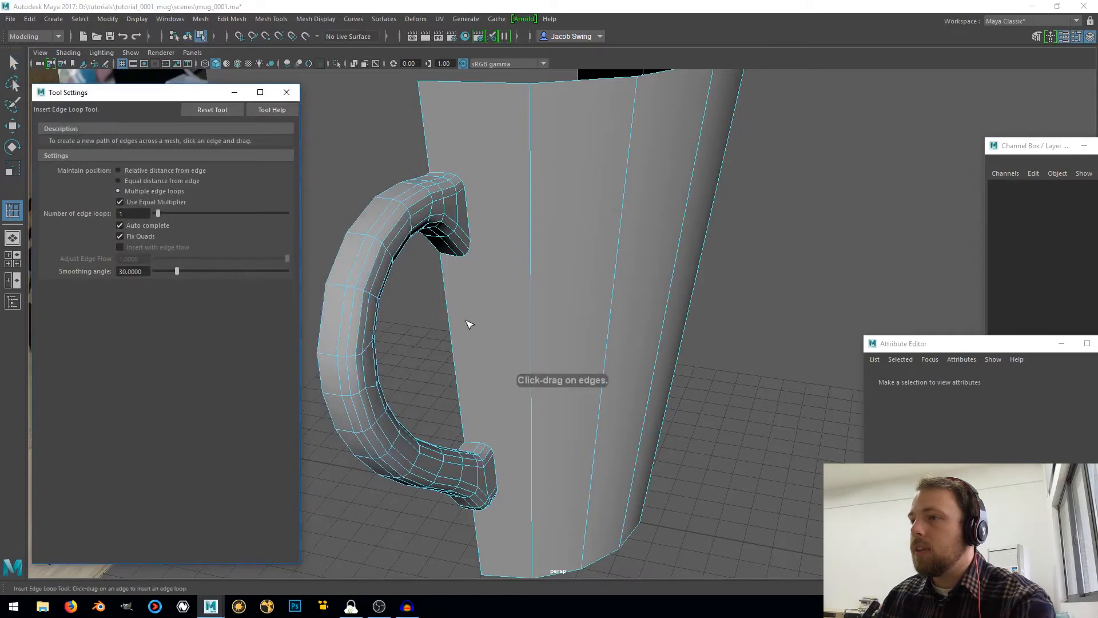
left_click(614, 304)
left_click_drag(612, 303, 677, 299, "alt")
scroll(482, 192, "up", 3)
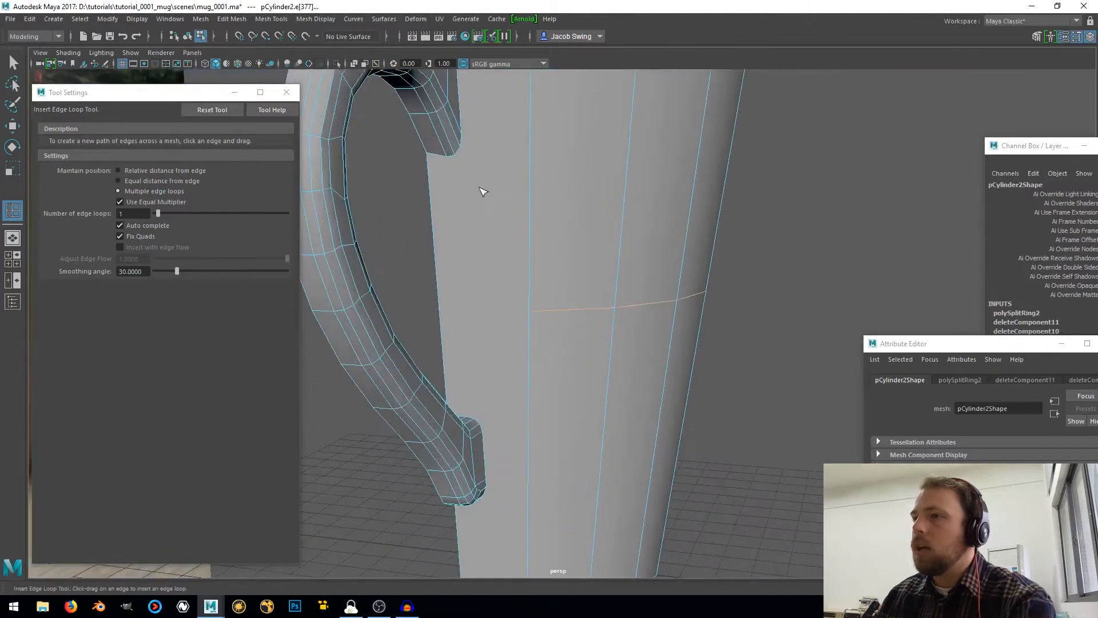
Reset the Insert Edge Loop settings and insert four horizontal loops in the wall level with the underside of the handle's upper joint
left_click_drag(482, 192, 479, 289, "alt")
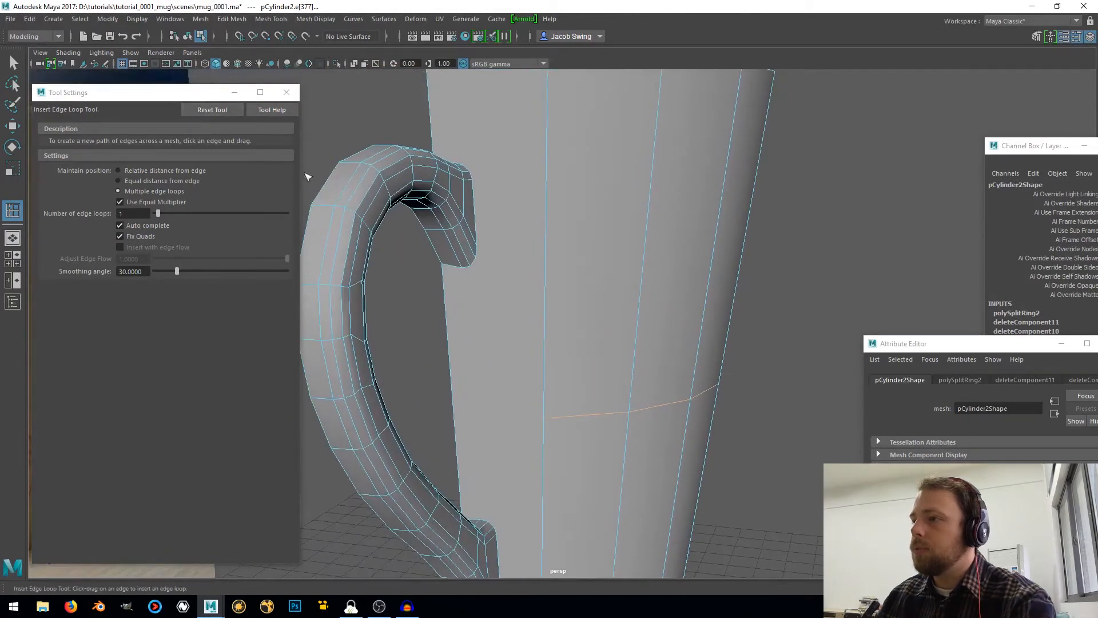
left_click(203, 110)
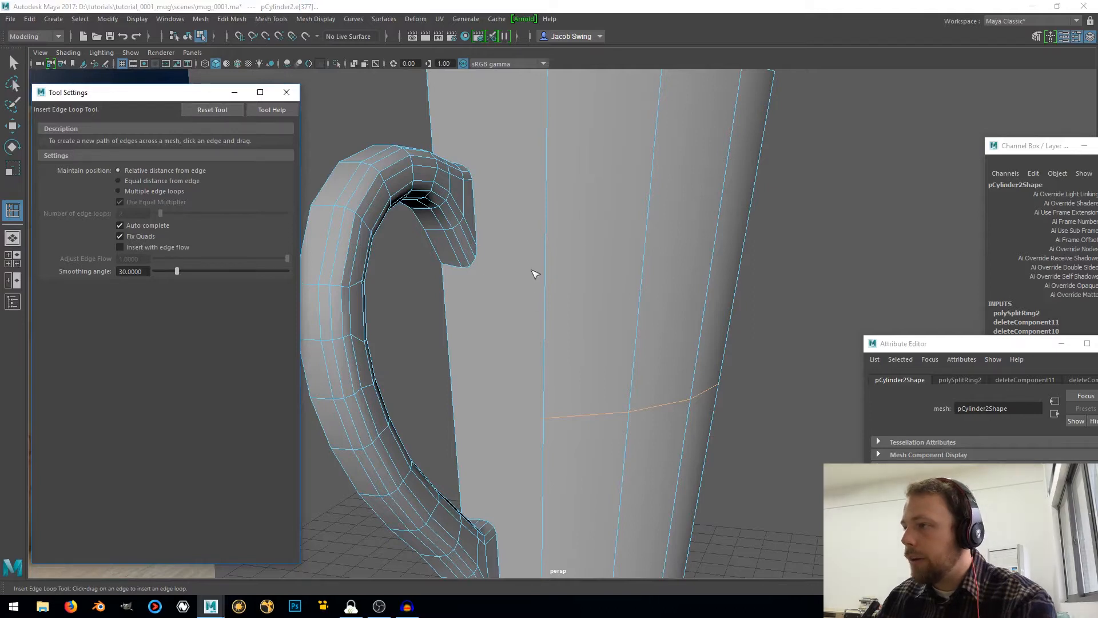
left_click_drag(547, 270, 549, 245)
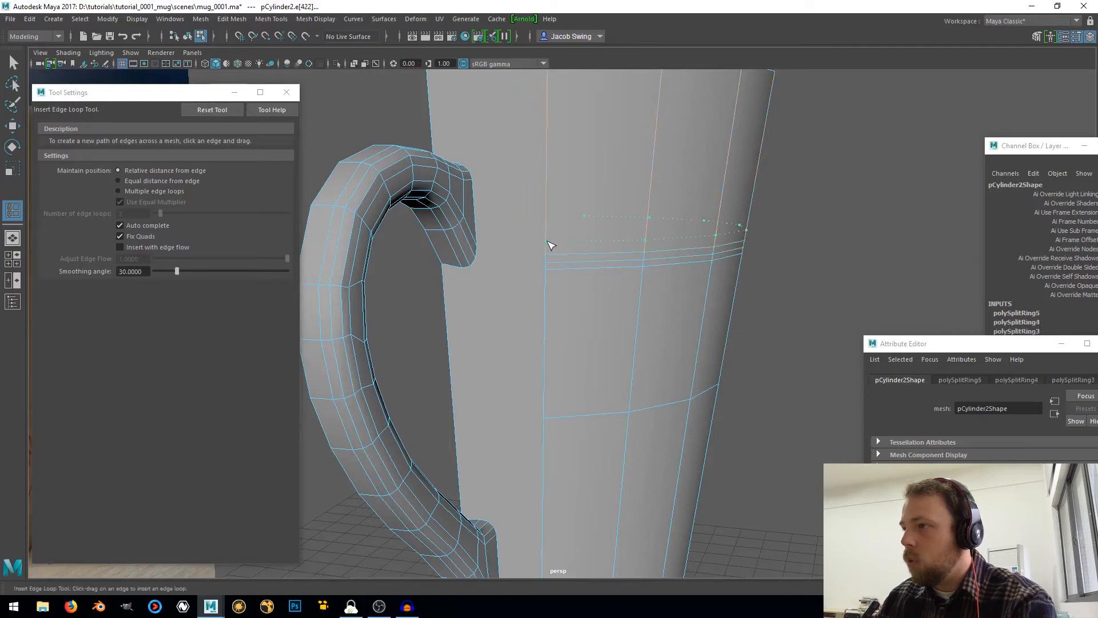
left_click(541, 238)
Insert four horizontal edge loops in the mug wall level with the rounded top of the handle's upper joint
left_click_drag(549, 188, 551, 179)
left_click(547, 174)
middle_click_drag(548, 175, 549, 257, "alt")
left_click_drag(538, 272, 538, 279, "alt")
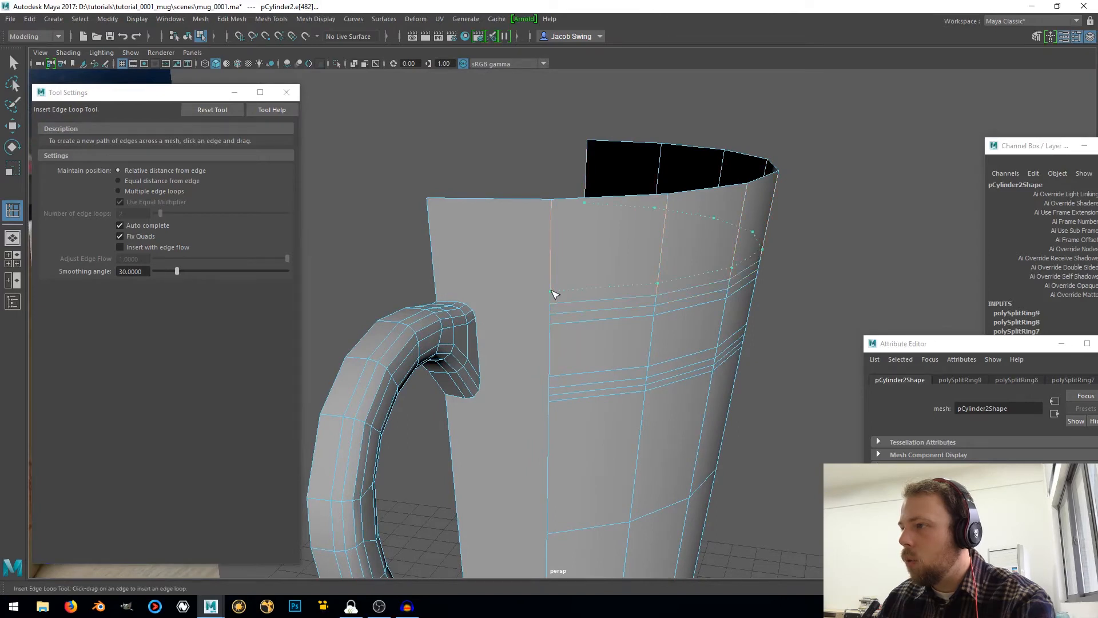
left_click(552, 290)
Insert four horizontal edge loops in the mug wall level with the top of the handle's lower joint
scroll(551, 292, "down", 5)
middle_click_drag(554, 385, 538, 256, "alt")
scroll(540, 260, "up", 5)
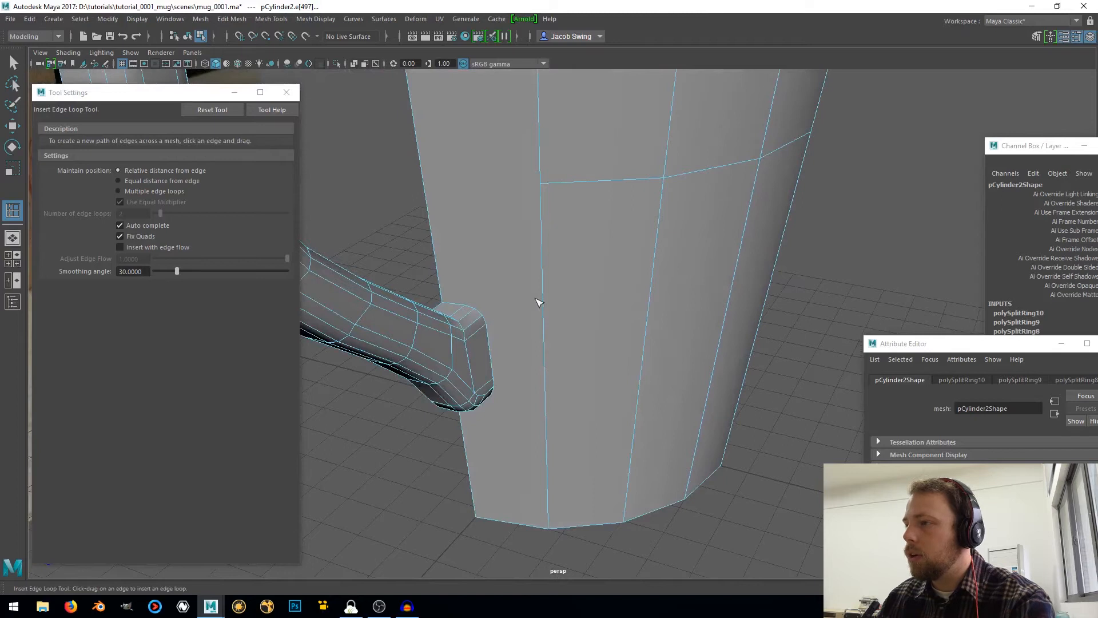
left_click_drag(544, 307, 581, 327)
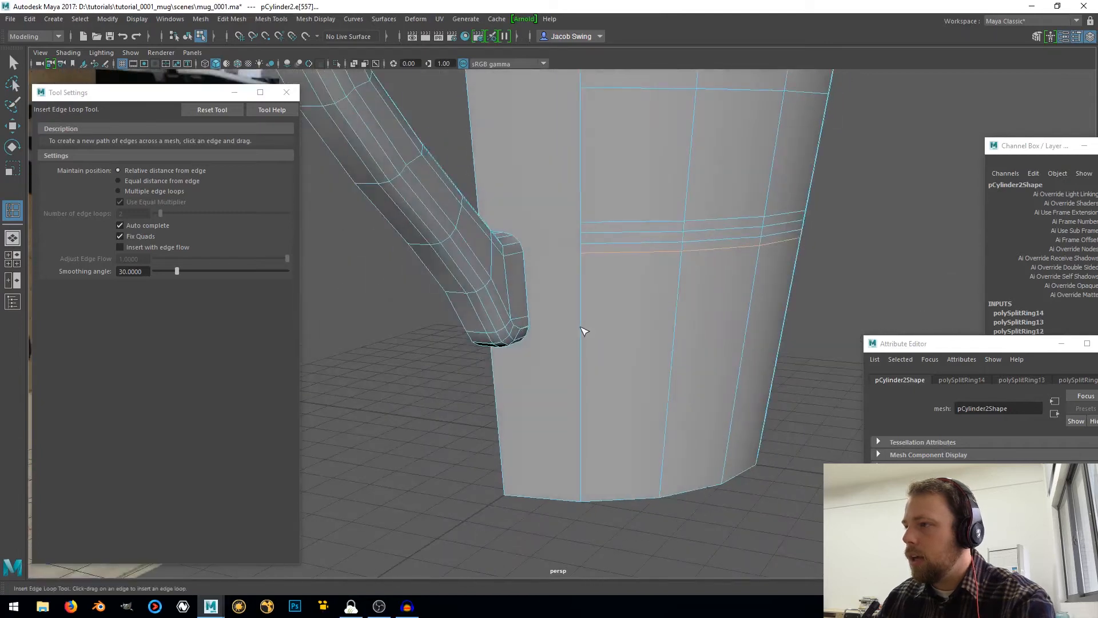
Insert five horizontal edge loops in the wall level with the rounded underside of the handle's lower joint, then return to the Select tool
scroll(583, 330, "up", 2)
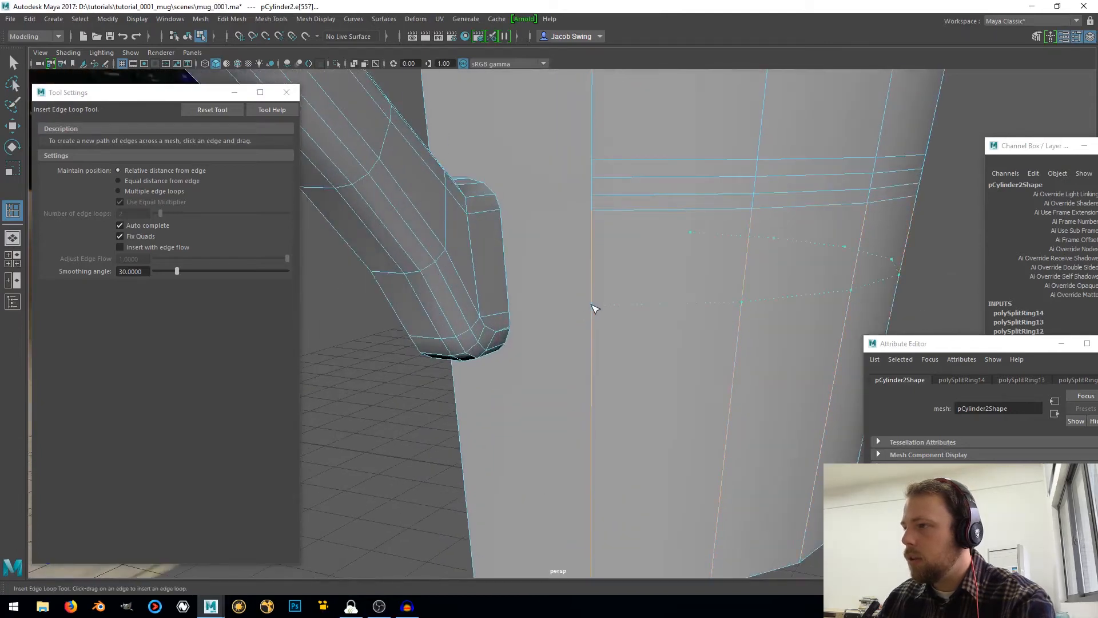
left_click(593, 309)
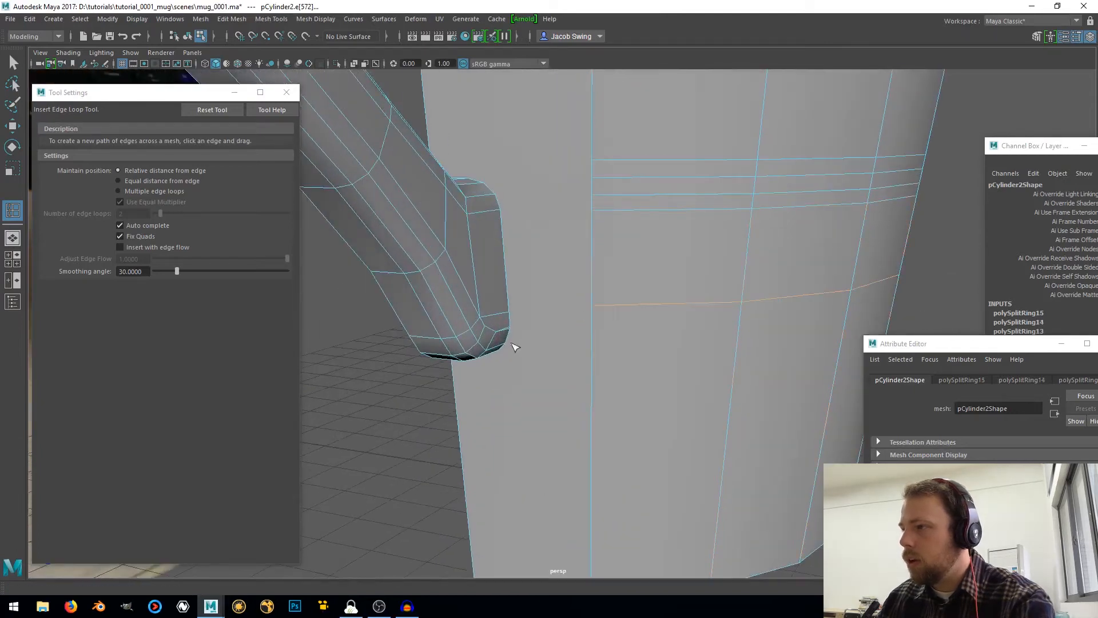
left_click(594, 324)
left_click_drag(592, 321, 581, 241, "alt")
right_click_drag(588, 210, 587, 186)
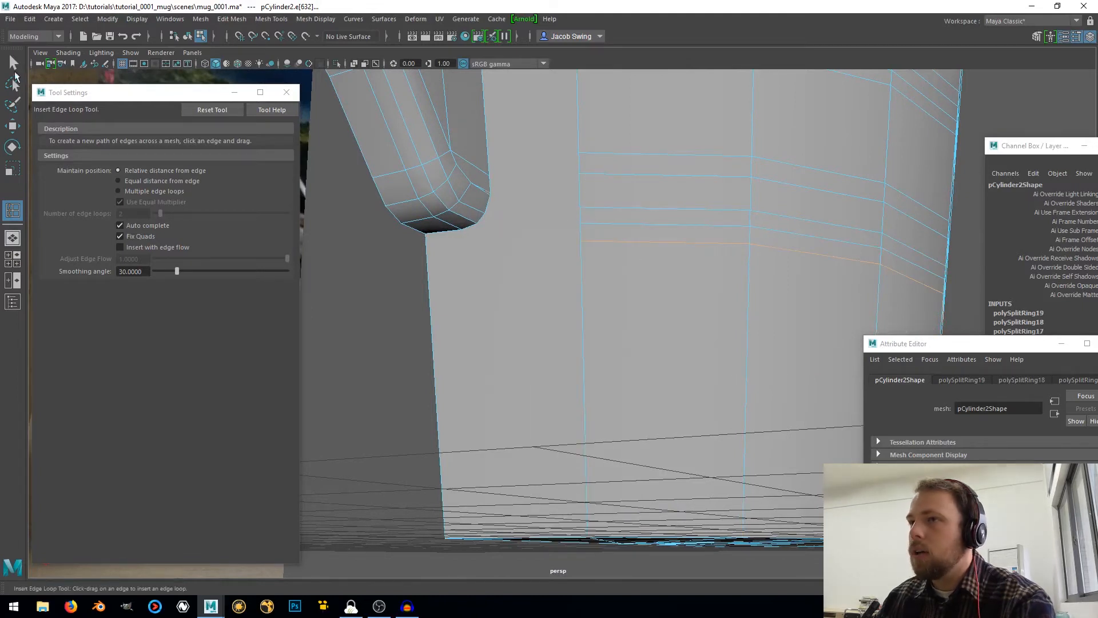
left_click(13, 63)
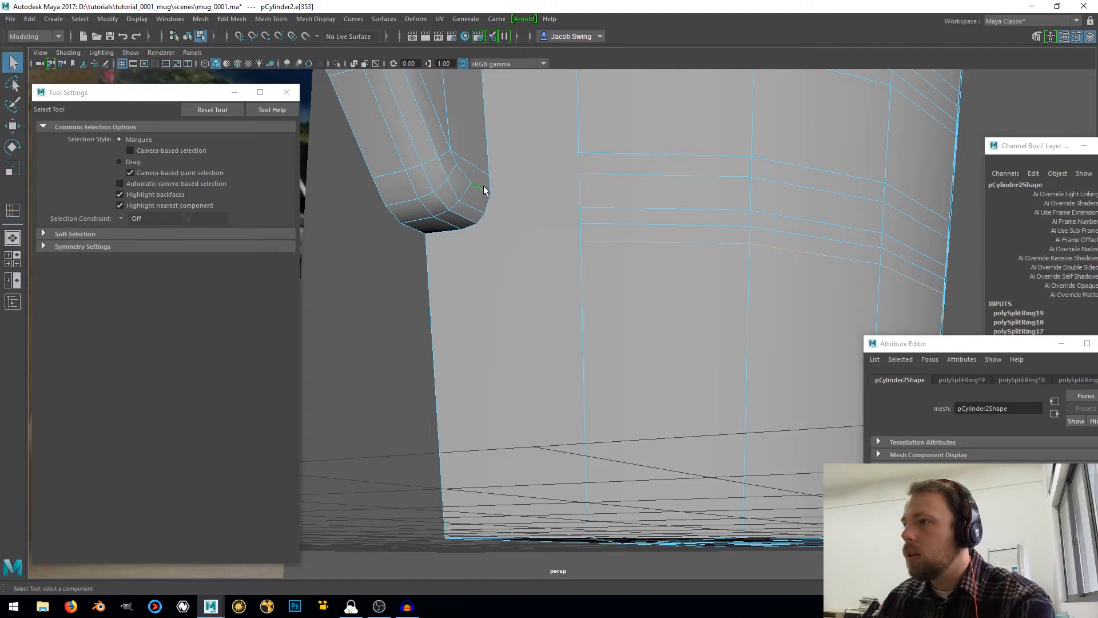
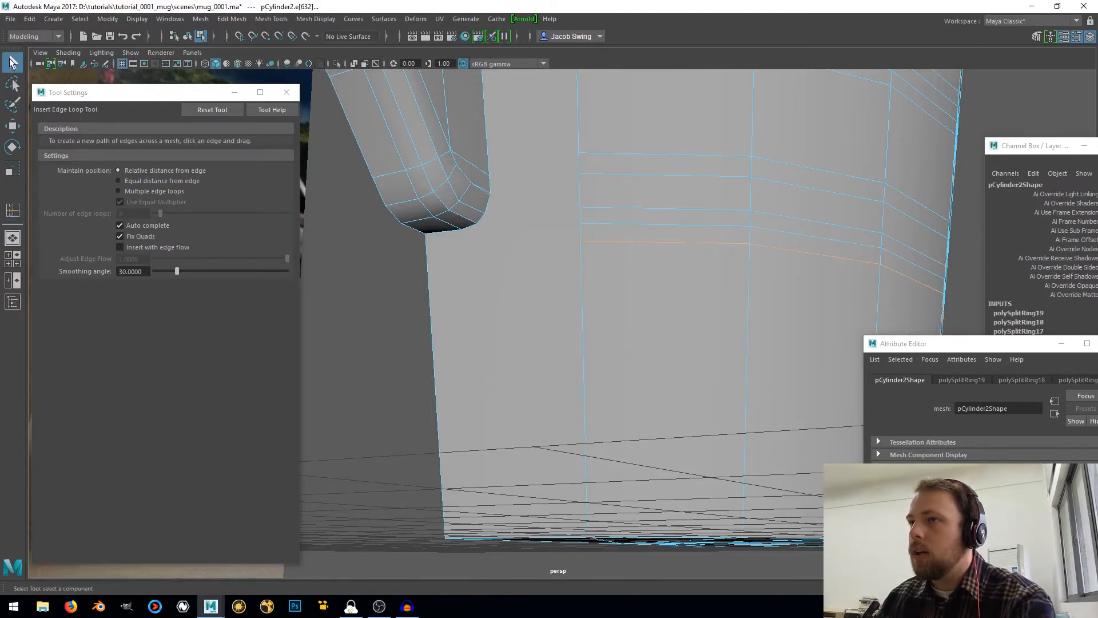
Delete the selected edge of the mug mesh
right_click(483, 181, "shift")
left_click(421, 198)
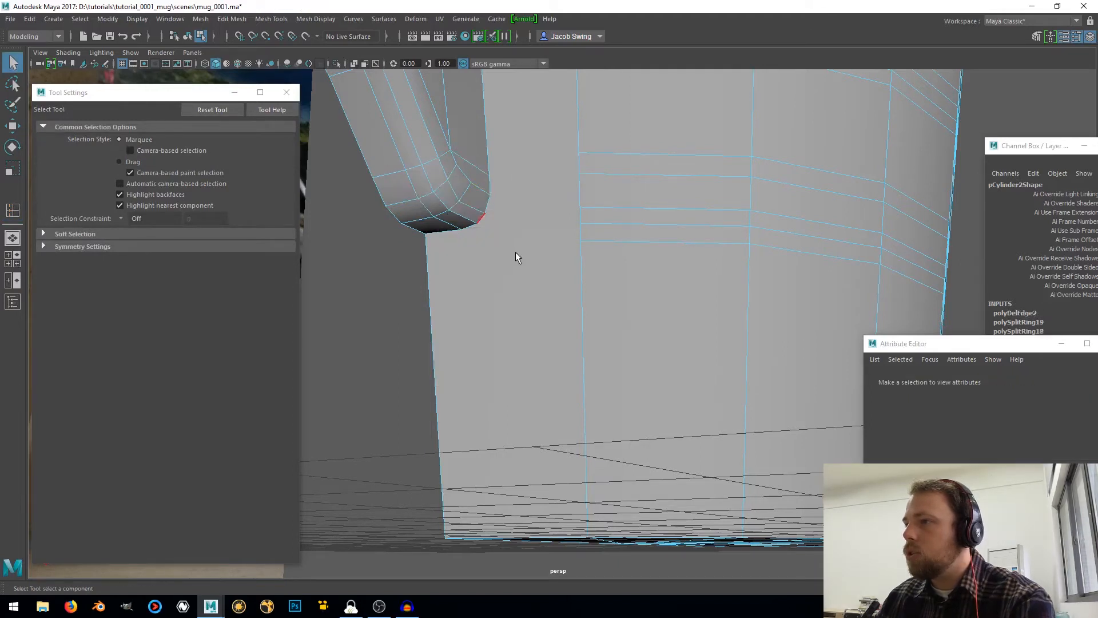
Multi-Cut five edges joining the vertices of the lower joint's rounded underside to the five loop ends on the mug wall
right_click_drag(520, 245, 473, 222)
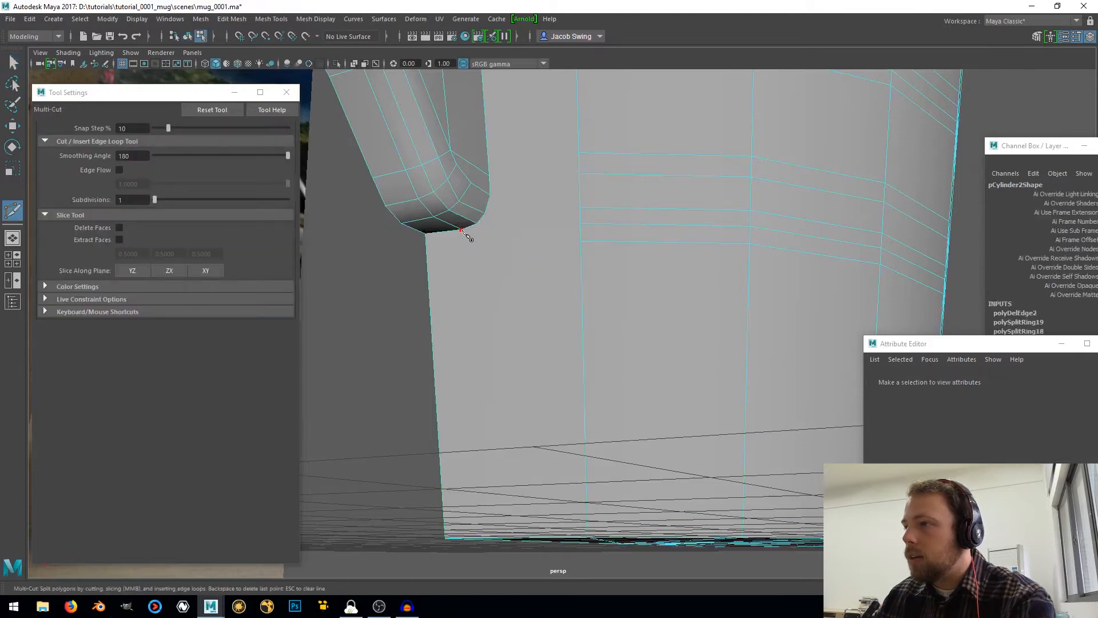
left_click(462, 230)
left_click(582, 242)
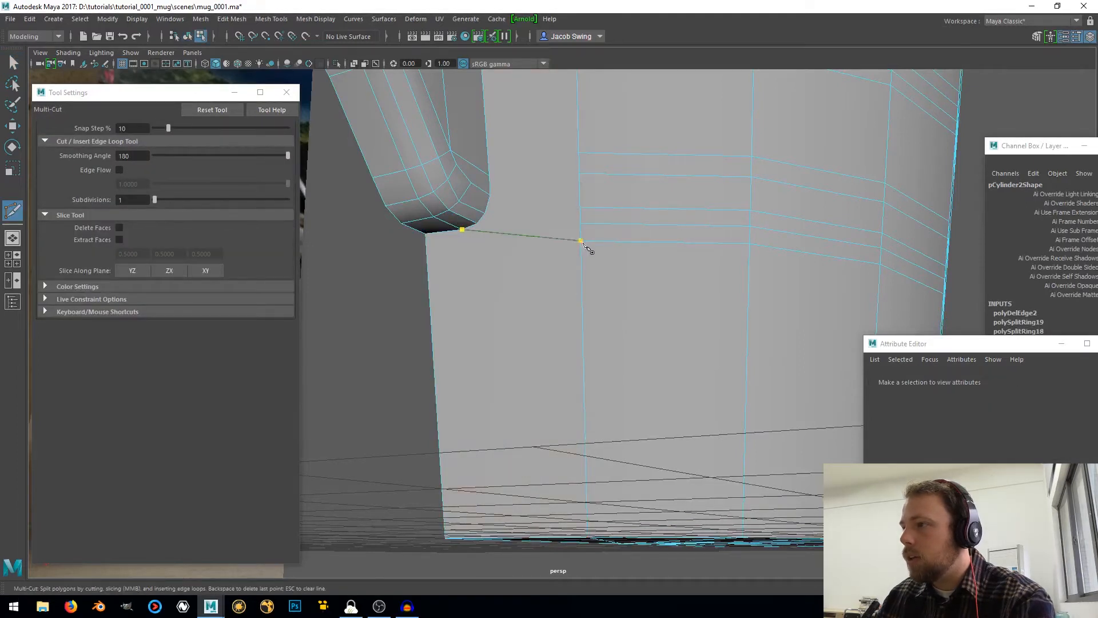
left_click(581, 224)
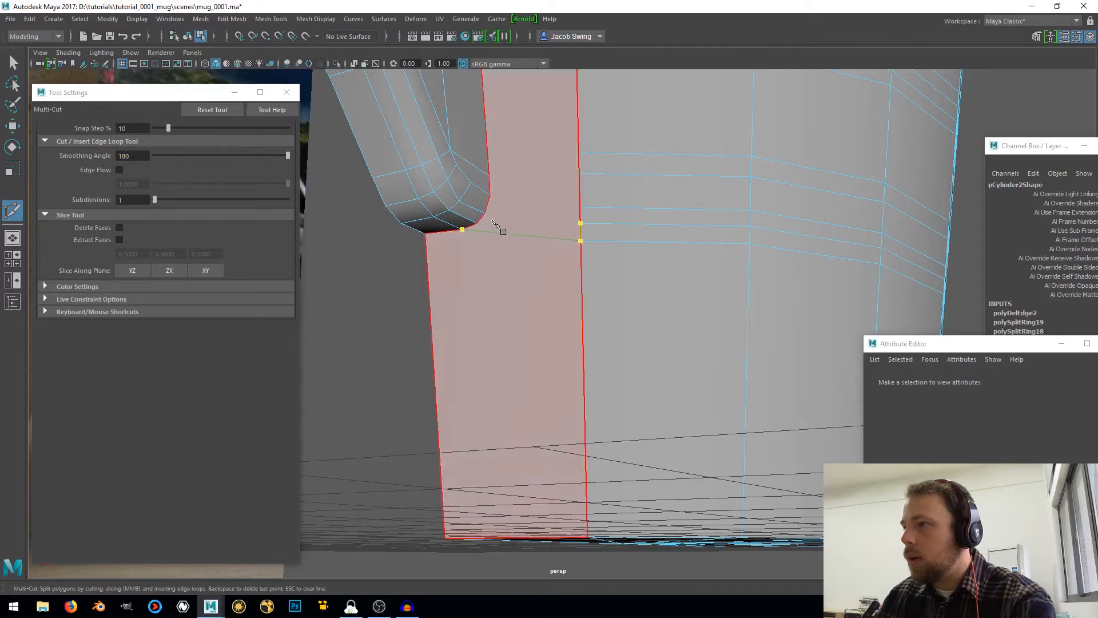
left_click(478, 223)
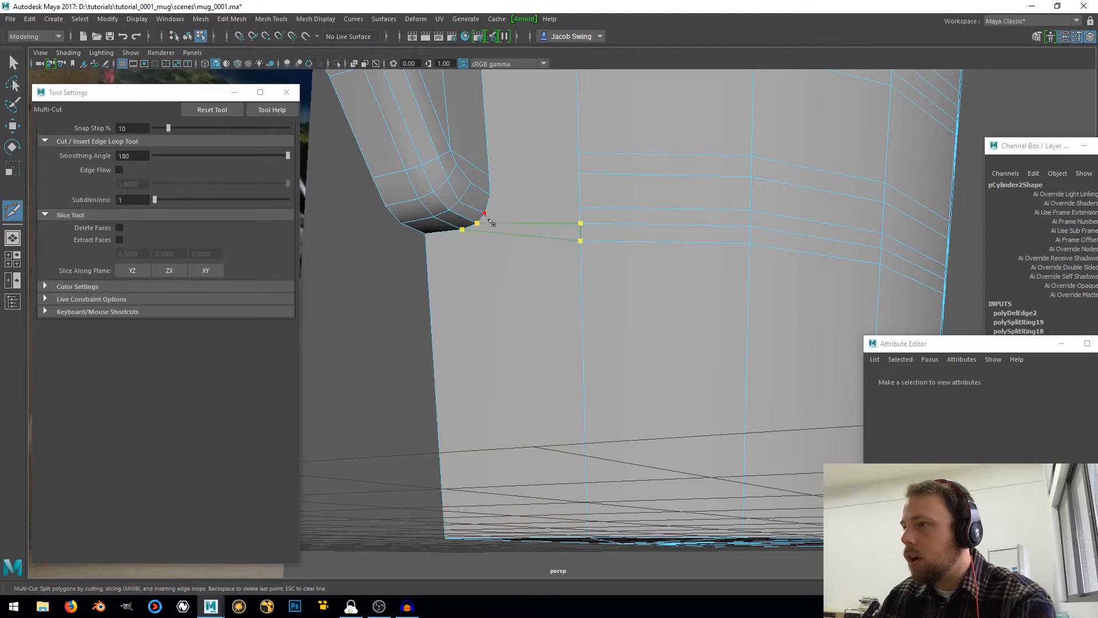
left_click(522, 217)
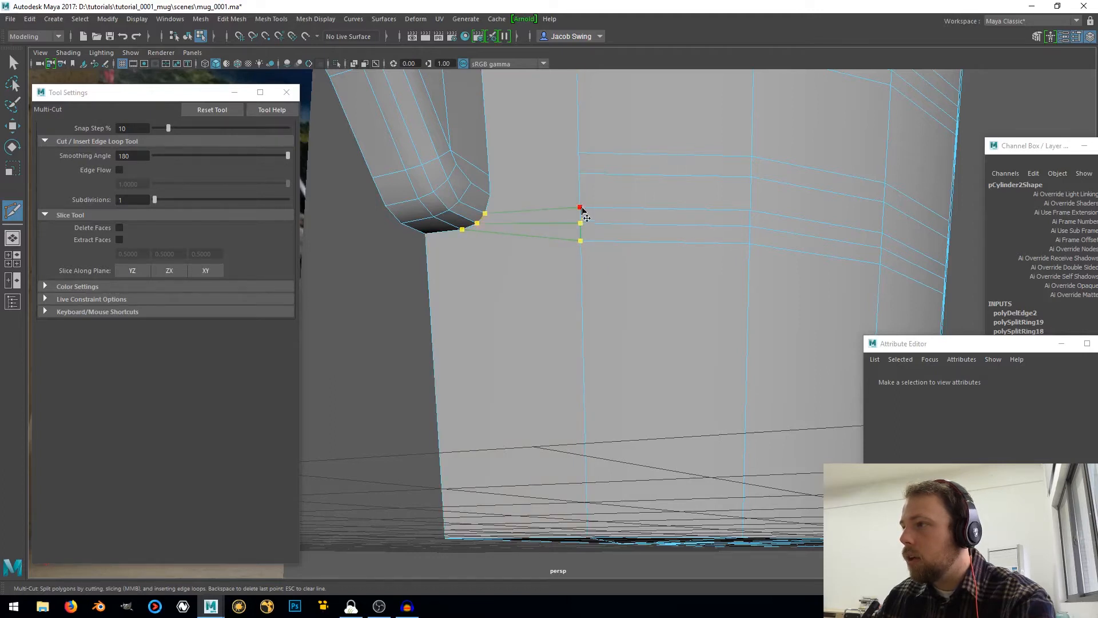
left_click(580, 207)
left_click(579, 173)
left_click(490, 194)
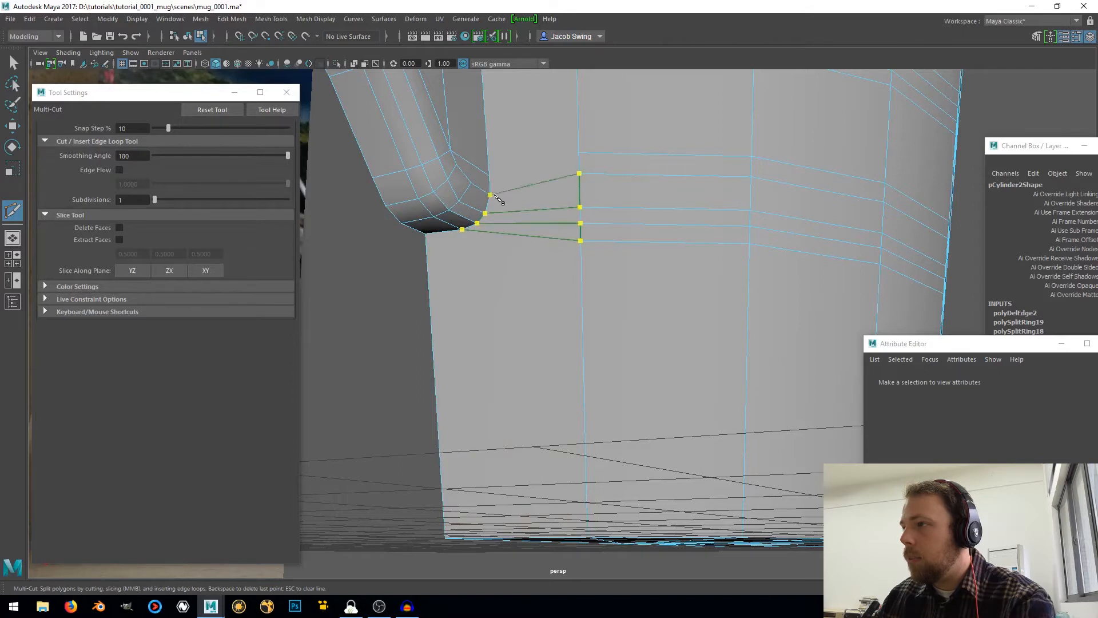
left_click(490, 177)
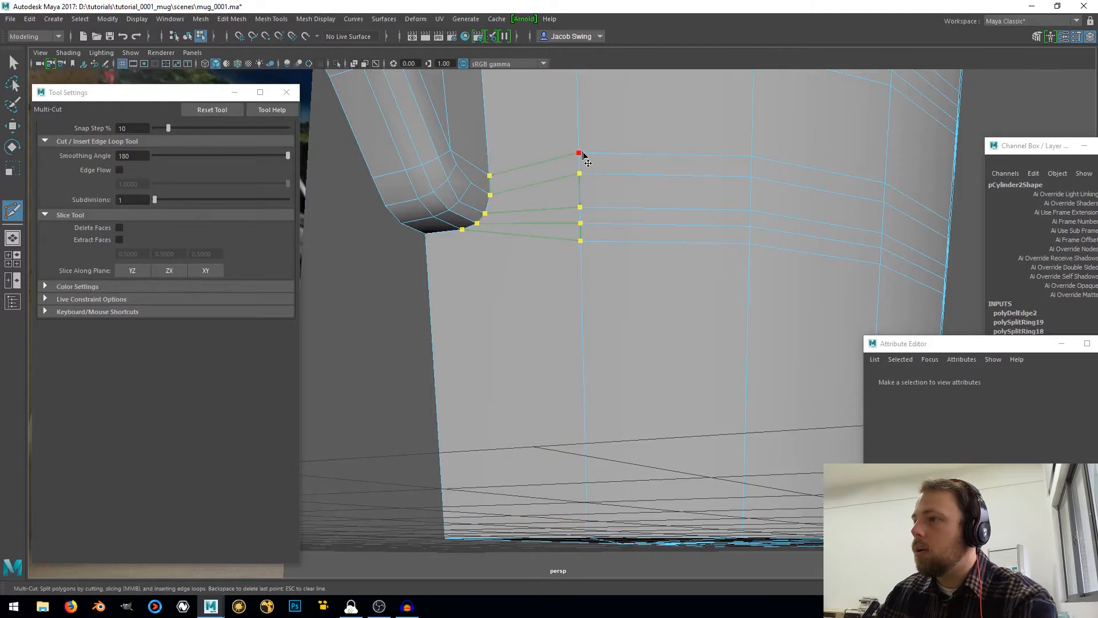
key("Return")
Multi-Cut four edges joining the rounded top of the handle's lower joint to the four loop ends on the wall
right_click_drag(562, 211, 526, 290, "alt")
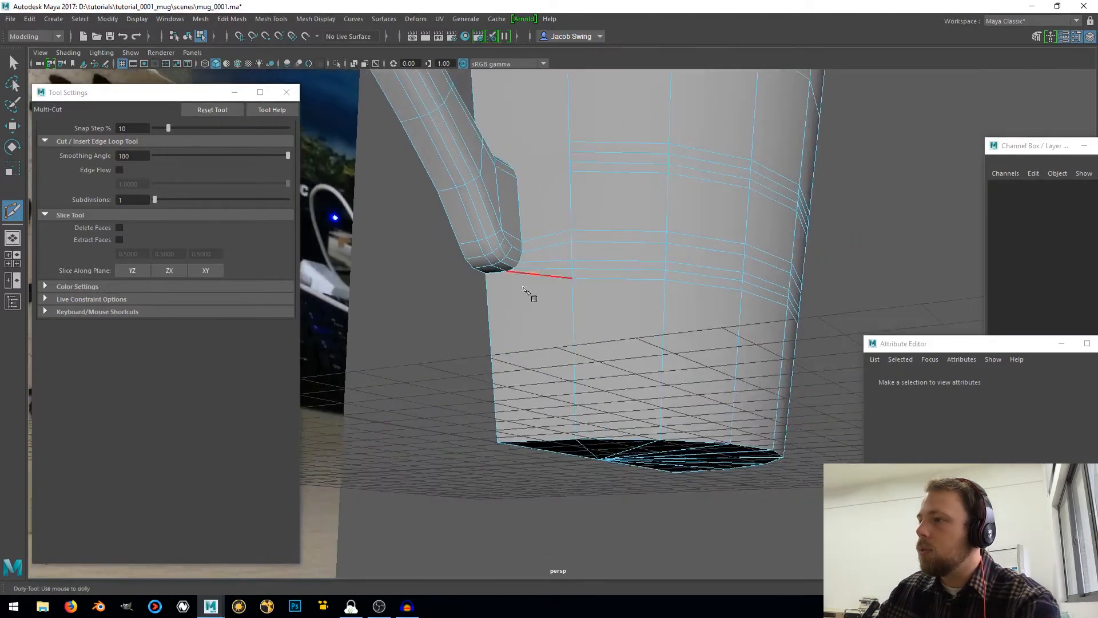
left_click_drag(534, 213, 515, 328, "alt")
right_click_drag(515, 328, 526, 361, "alt")
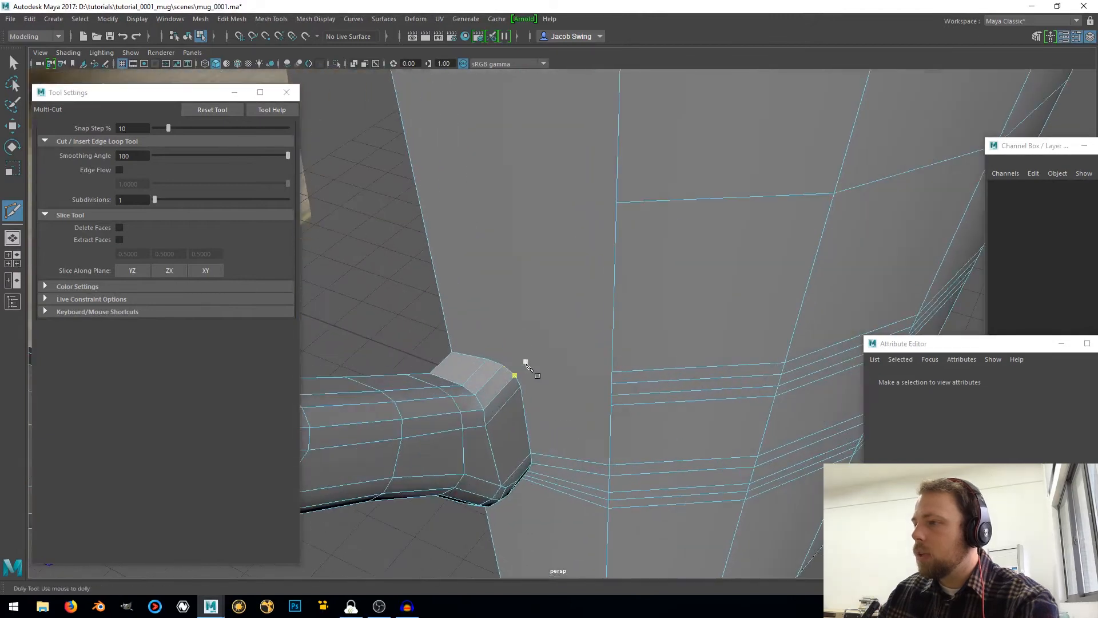
left_click(487, 359)
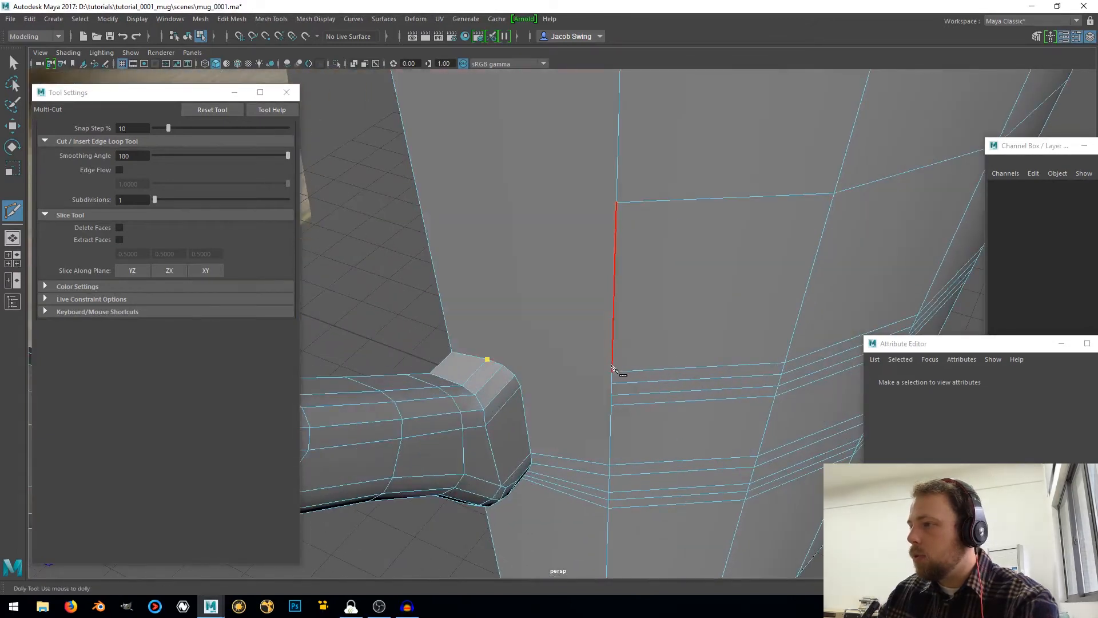
left_click(515, 375)
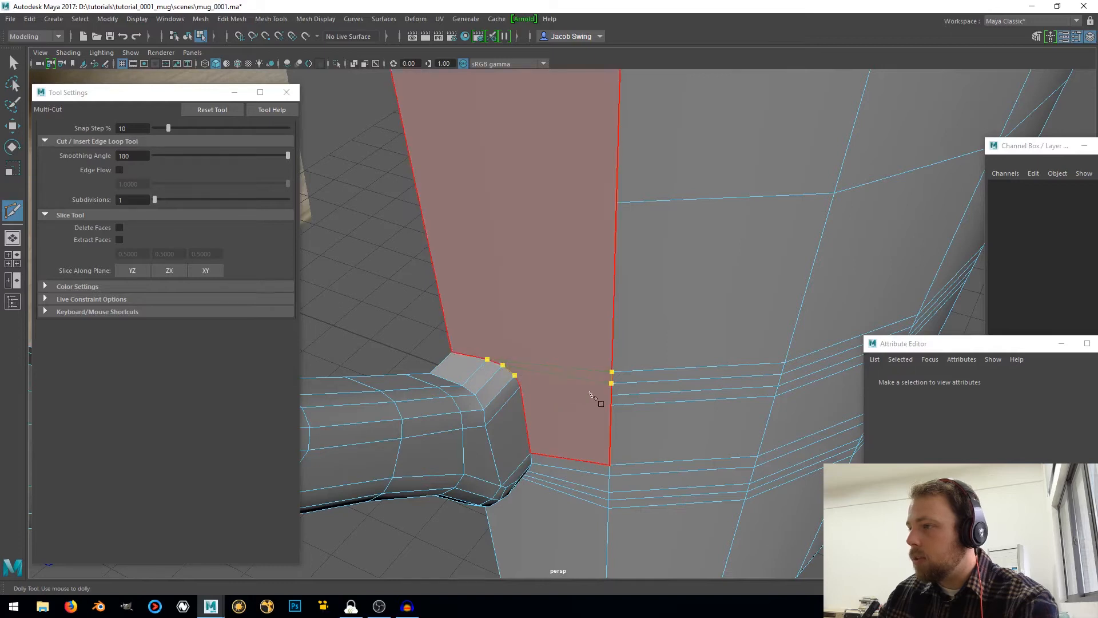
left_click(611, 395)
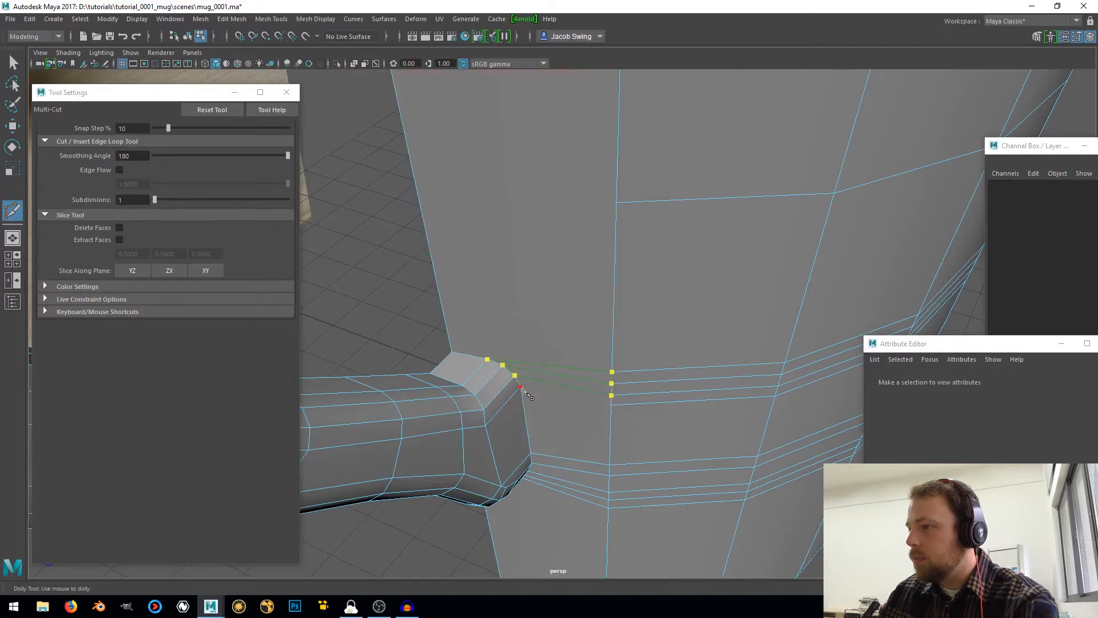
left_click(611, 405)
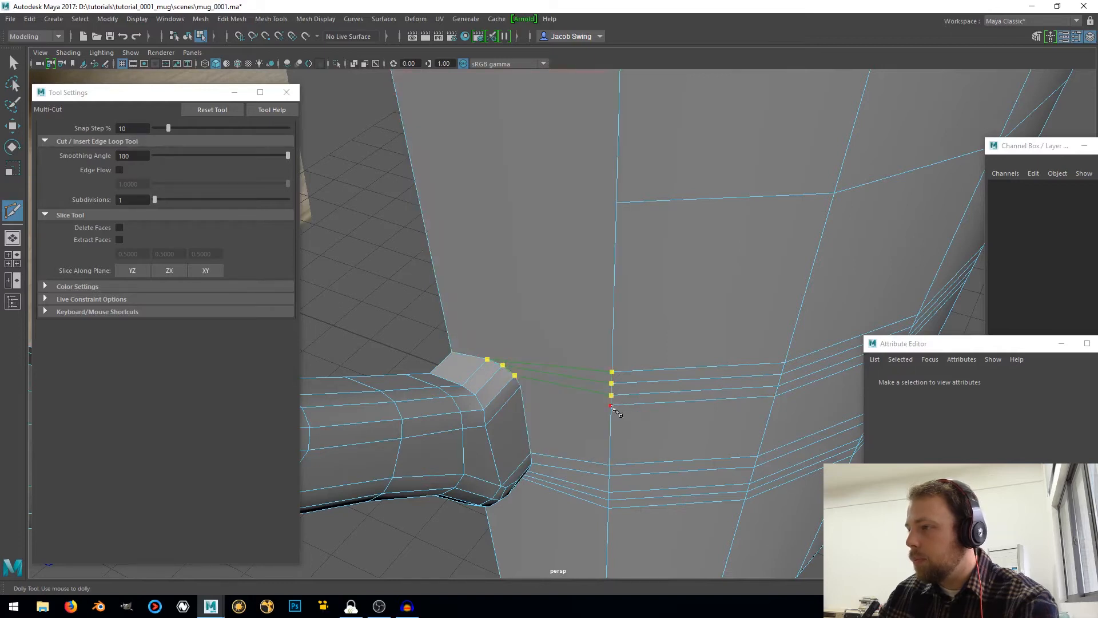
left_click(521, 387)
key("Return")
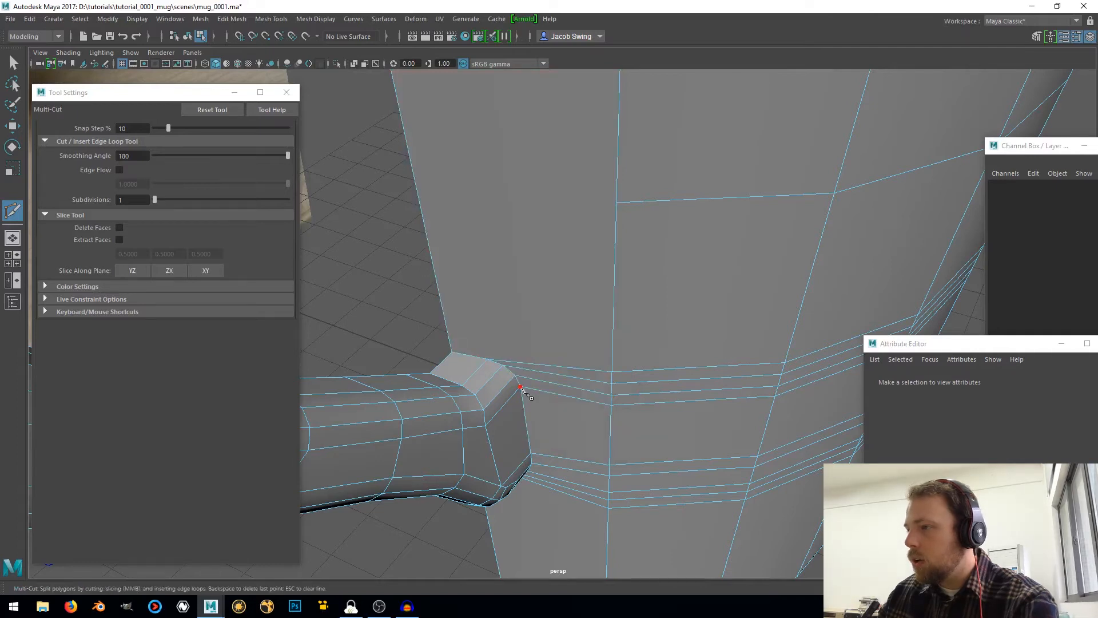
Multi-Cut four edges joining the underside of the handle's upper joint to the four loop ends on the wall
mouse_move(524, 394)
left_mouse_down("alt")
mouse_move(550, 396)
mouse_move(541, 390)
left_mouse_up("alt")
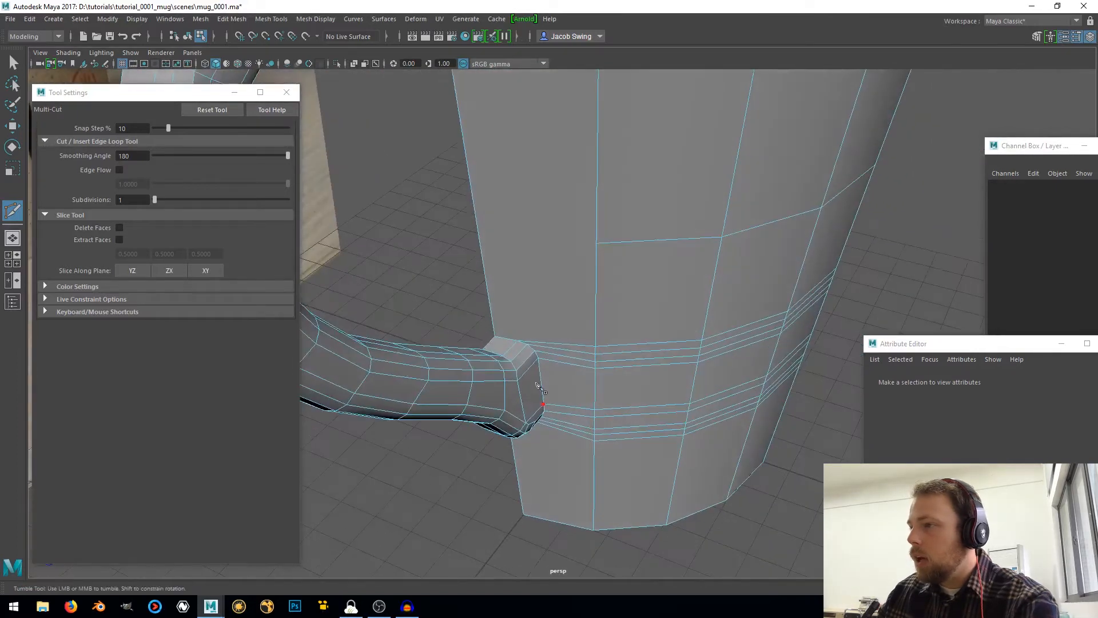
right_click_drag(518, 341, 524, 205, "alt")
middle_click_drag(523, 206, 522, 351, "alt")
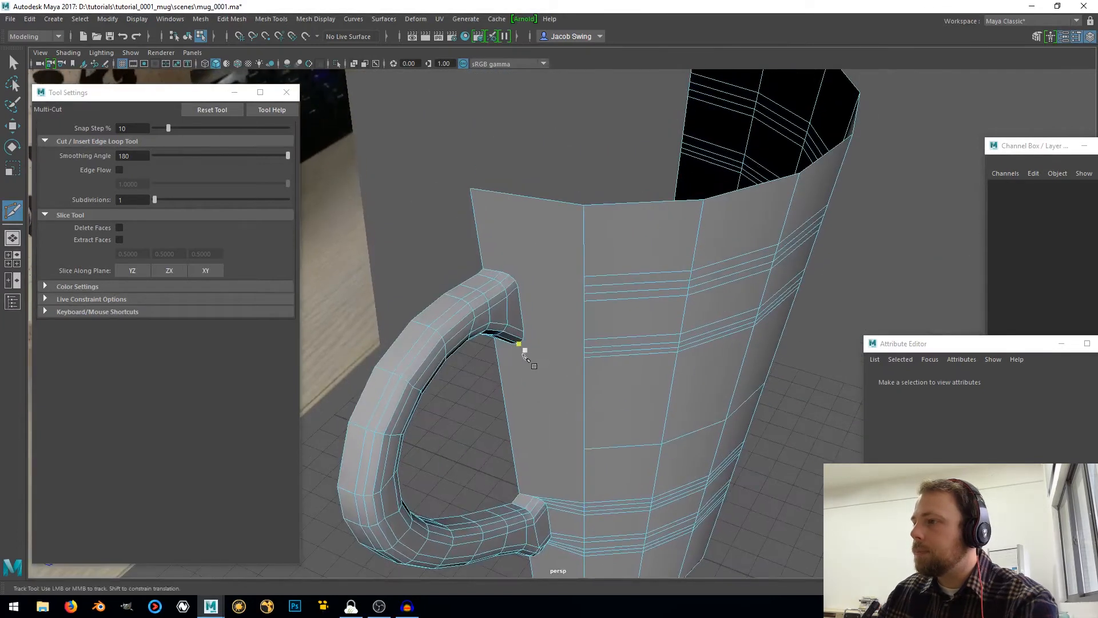
left_click_drag(522, 351, 531, 228, "alt")
right_click_drag(532, 229, 548, 263, "alt")
middle_click_drag(550, 223, 519, 333, "alt")
right_click_drag(505, 240, 509, 286, "alt")
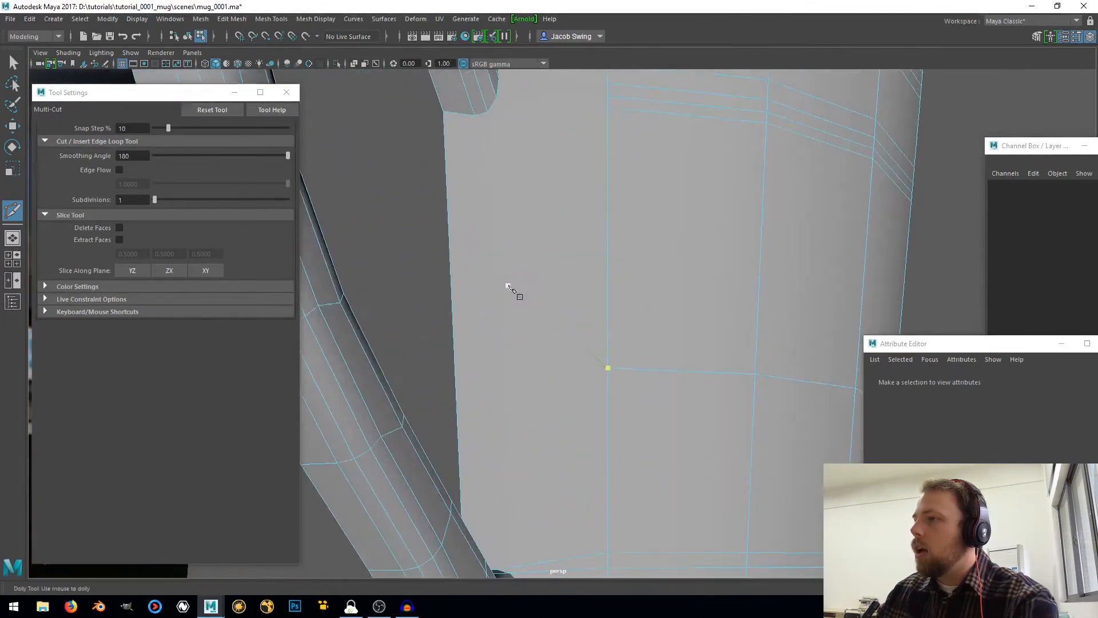
middle_click_drag(498, 213, 495, 309, "alt")
left_click(461, 231)
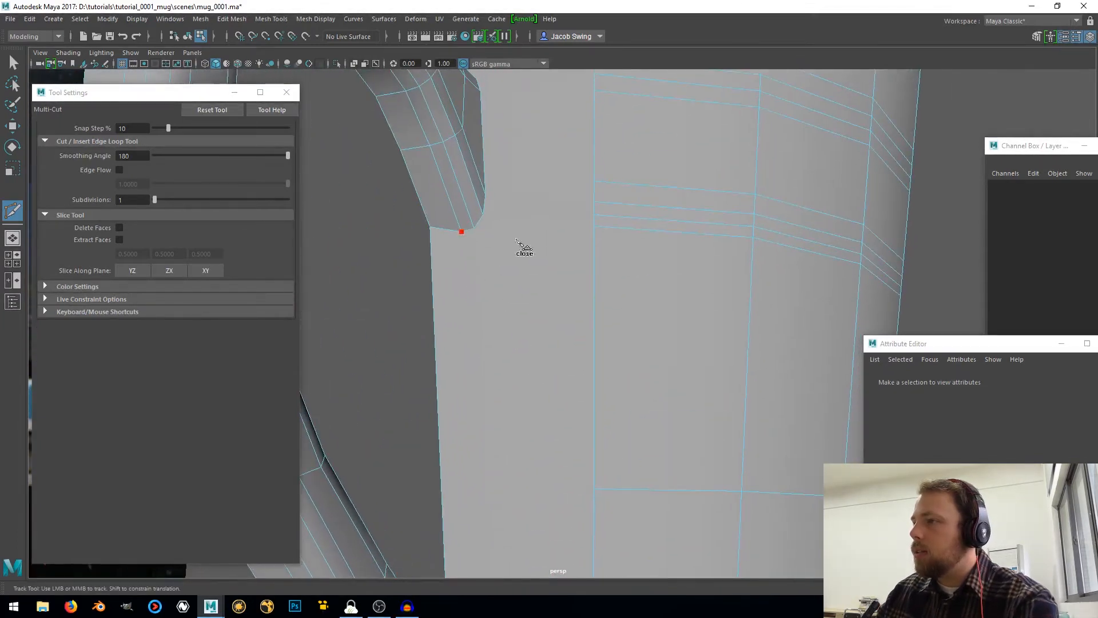
left_click(595, 227)
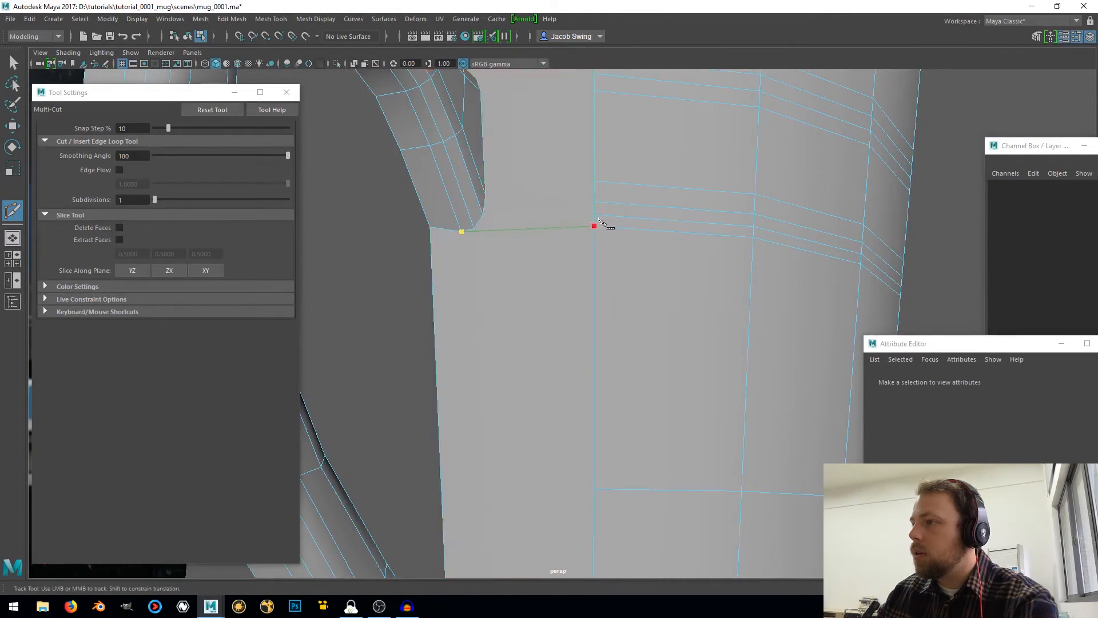
left_click(596, 216)
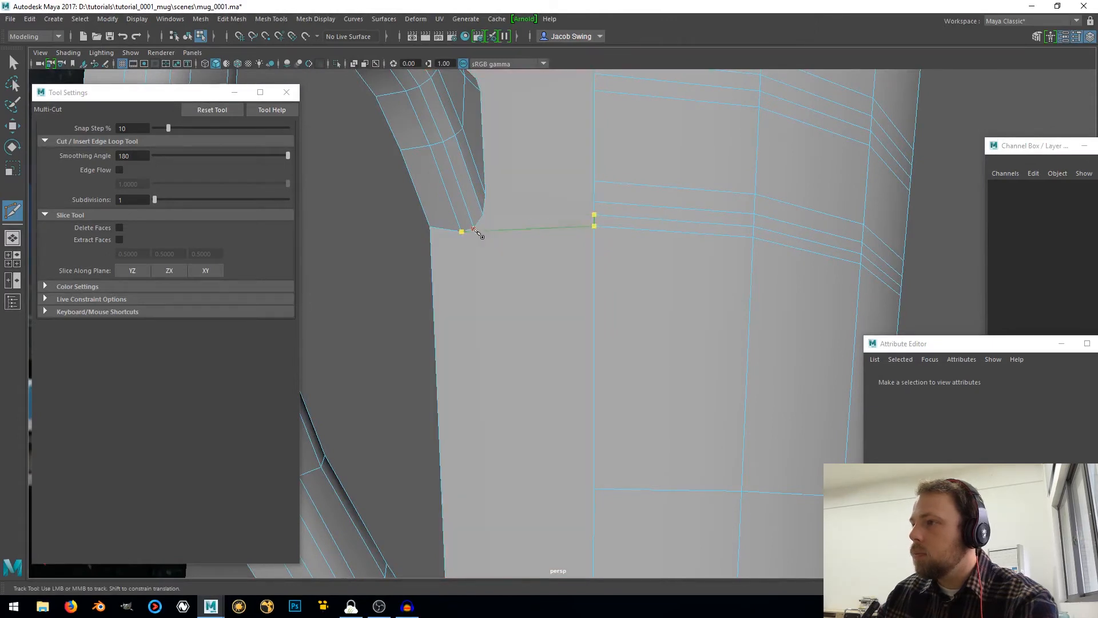
left_click(474, 228)
left_click(483, 216)
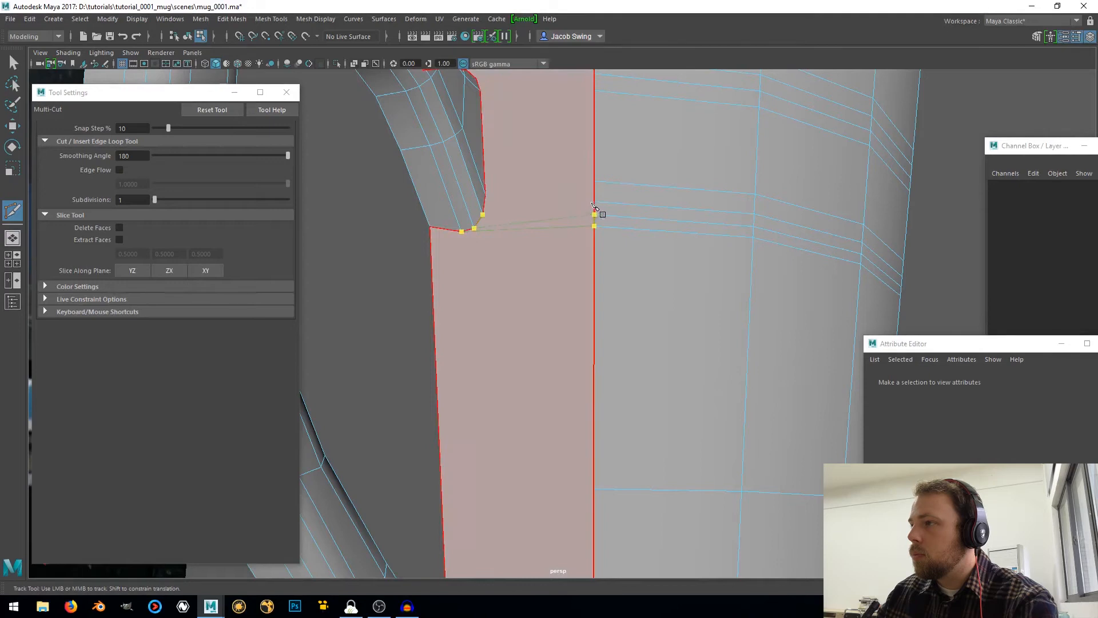
left_click(594, 201)
left_click(594, 182)
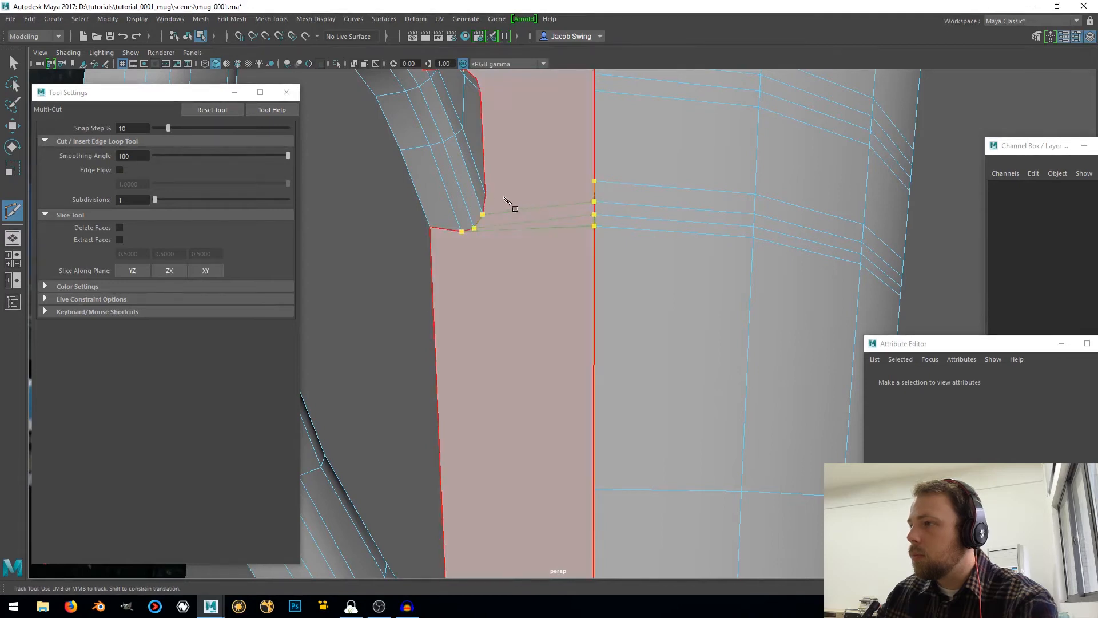
key("space")
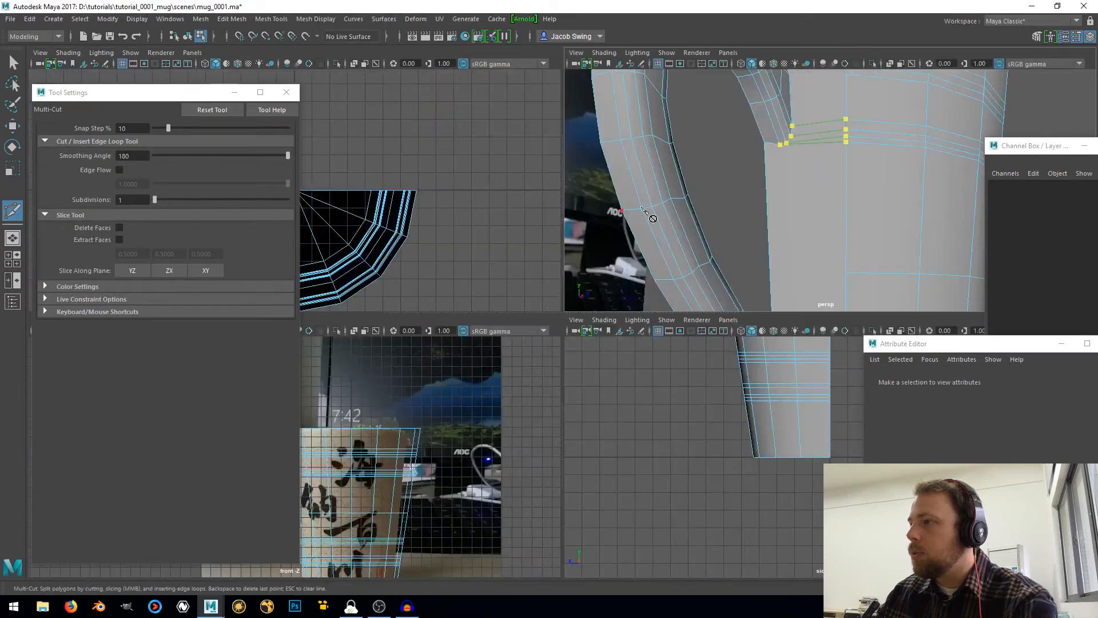
key("space")
Multi-Cut four edges joining the rounded top of the handle's upper joint to the four loop ends on the wall
middle_click_drag(556, 193, 570, 297, "alt")
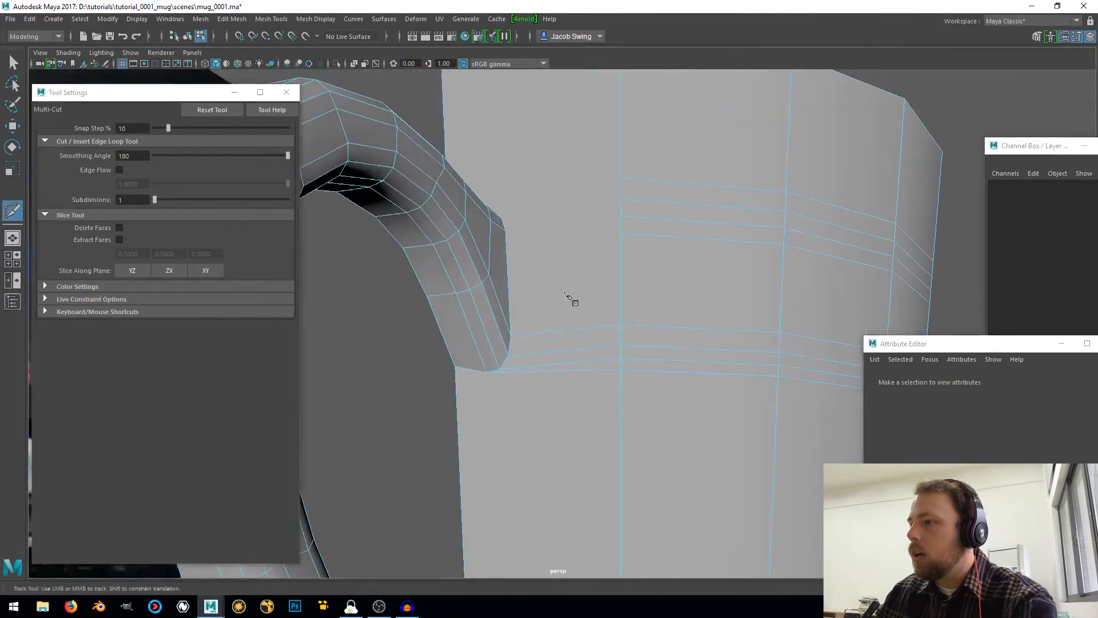
left_click_drag(564, 292, 543, 314, "alt")
middle_click_drag(536, 318, 569, 347, "alt")
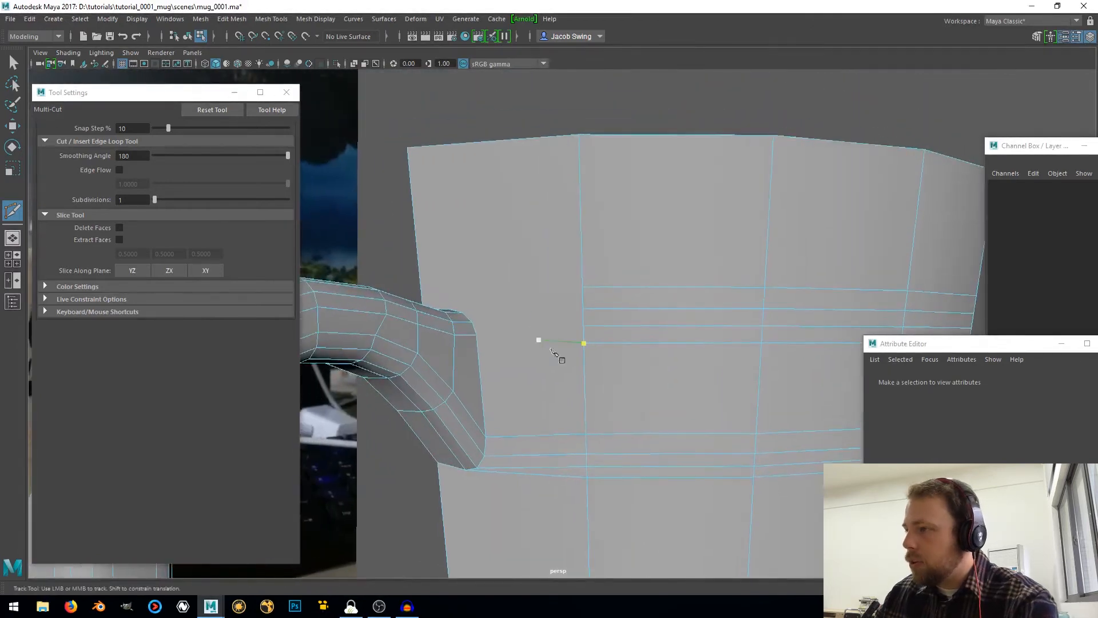
left_click(583, 343)
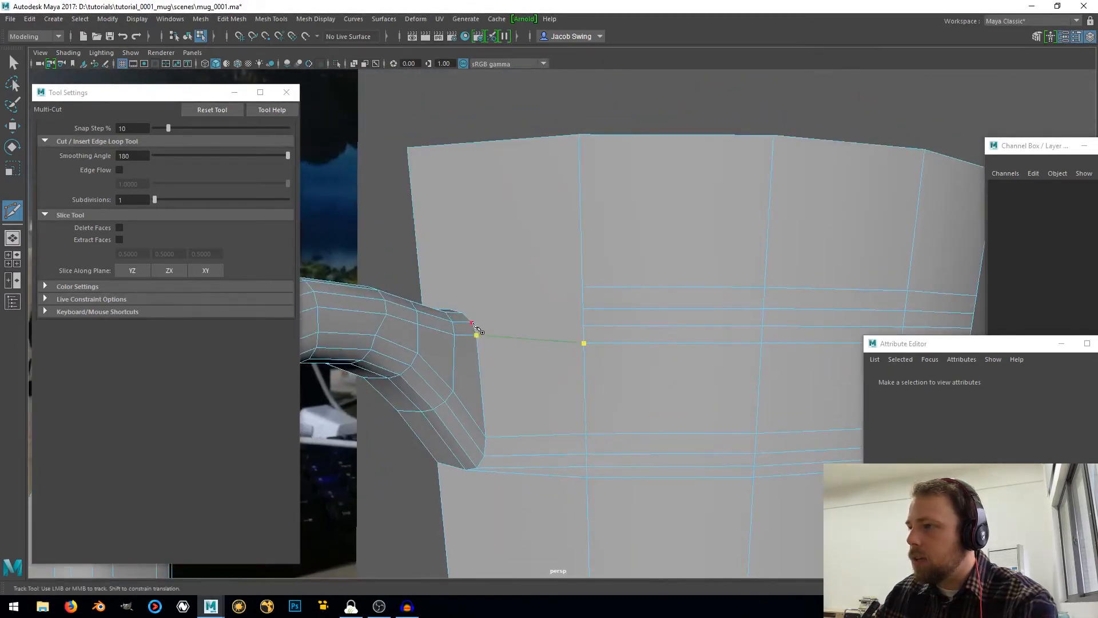
left_click(472, 323)
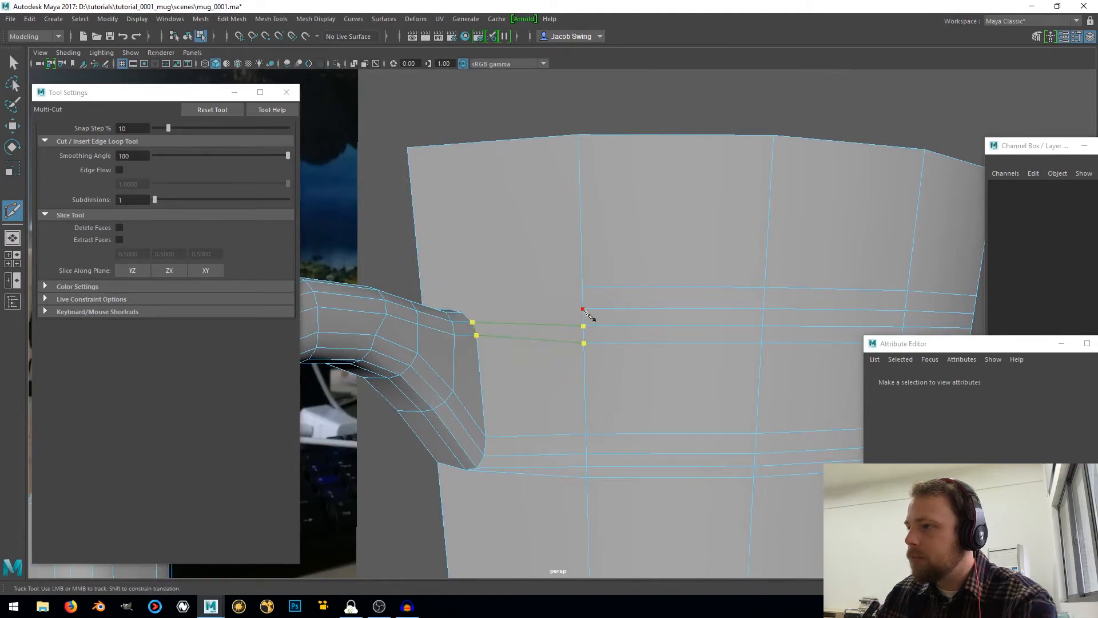
left_click(582, 310)
left_click(464, 314)
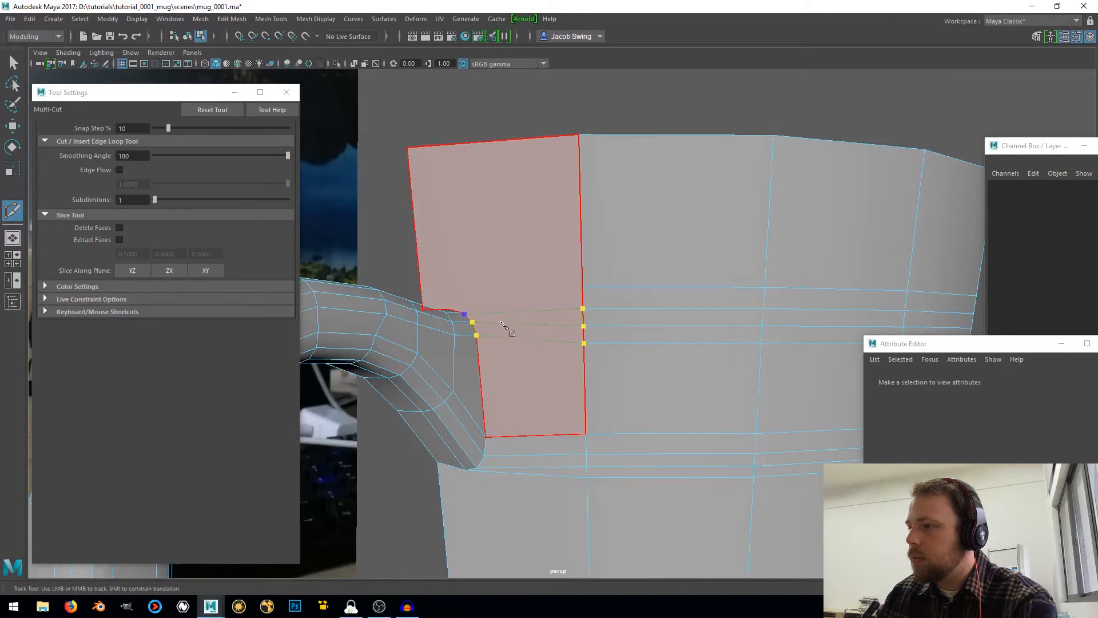
left_click_drag(508, 327, 508, 347, "alt")
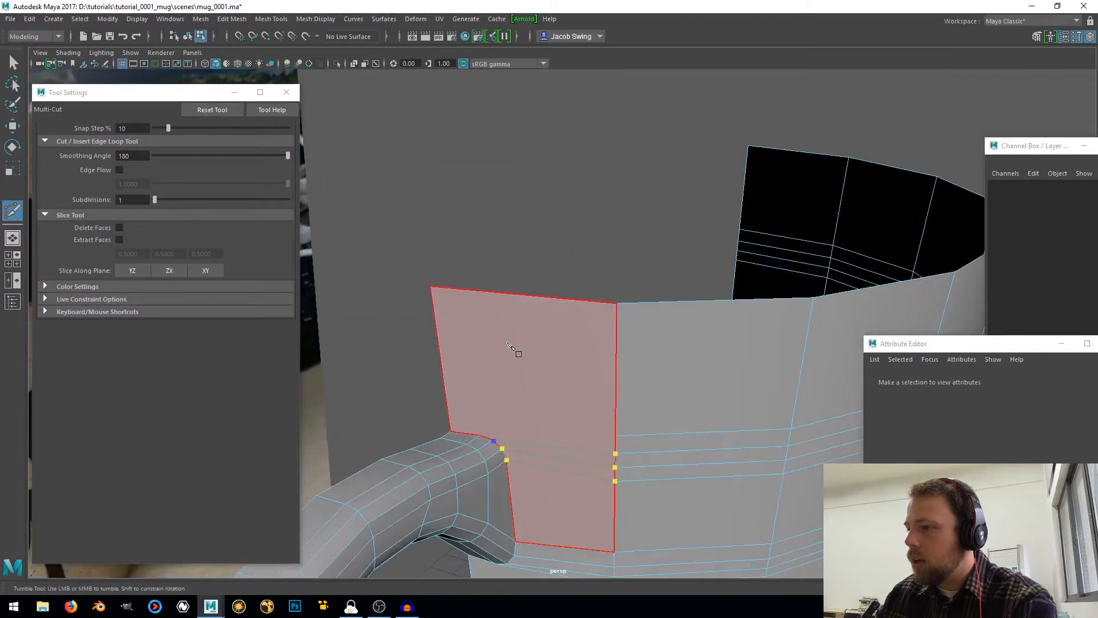
left_click(481, 437)
left_click(615, 436)
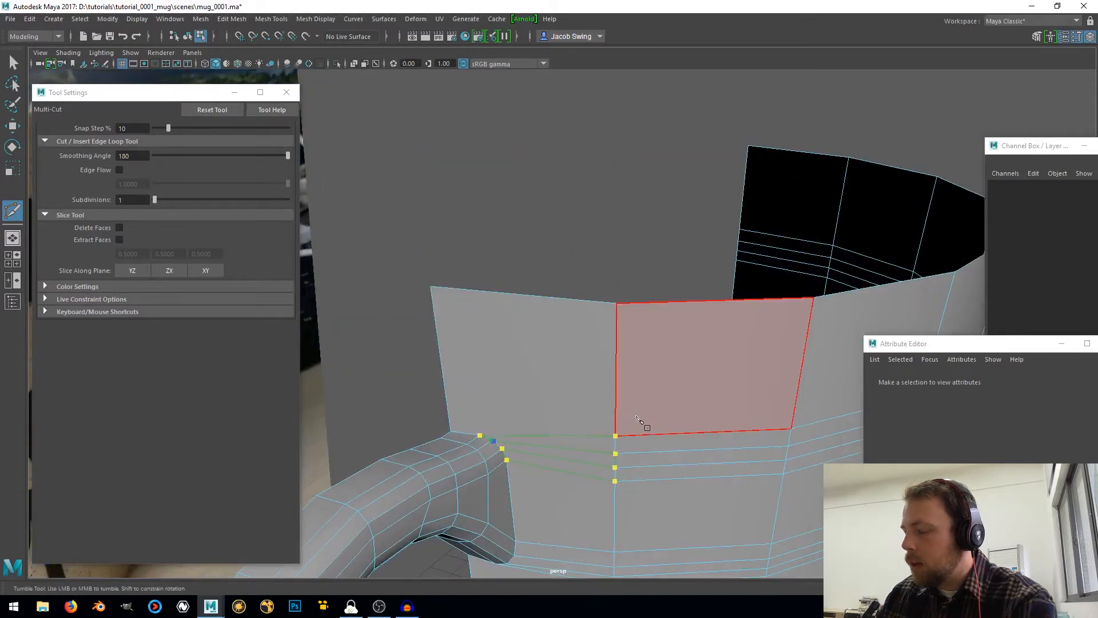
key("Return")
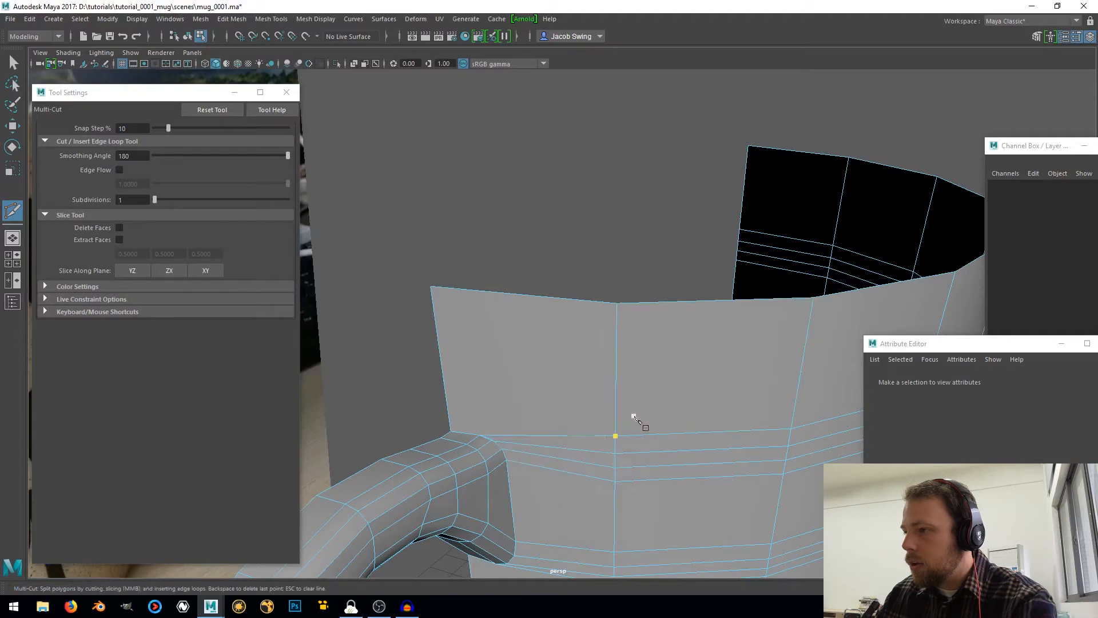
Snap the stray wall vertex at the rounded top of the handle's upper joint onto its neighbouring joint vertex with the Move tool
left_click(12, 61)
middle_click_drag(507, 436, 541, 387, "alt")
scroll(539, 392, "up", 3)
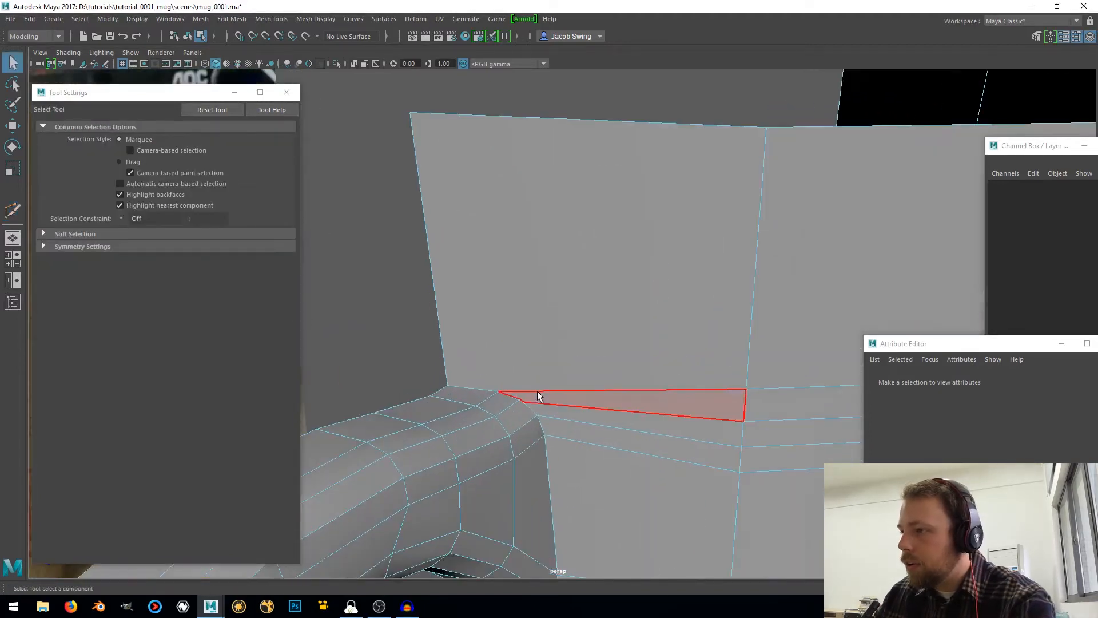
right_click_drag(537, 395, 483, 278)
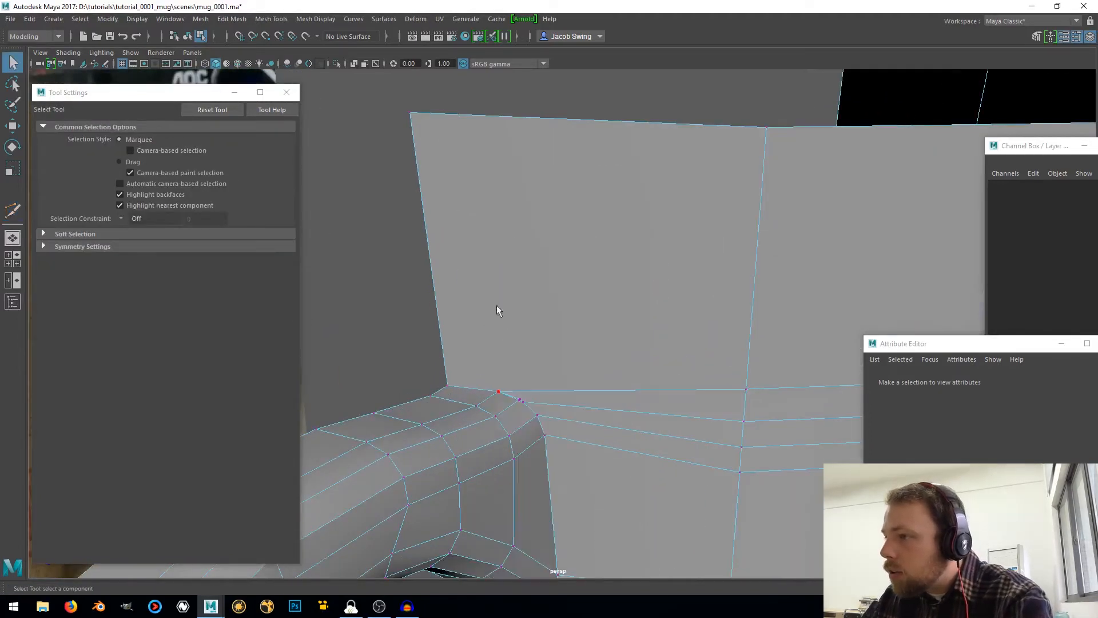
left_click(519, 400)
scroll(518, 407, "up", 2)
scroll(507, 447, "up", 2)
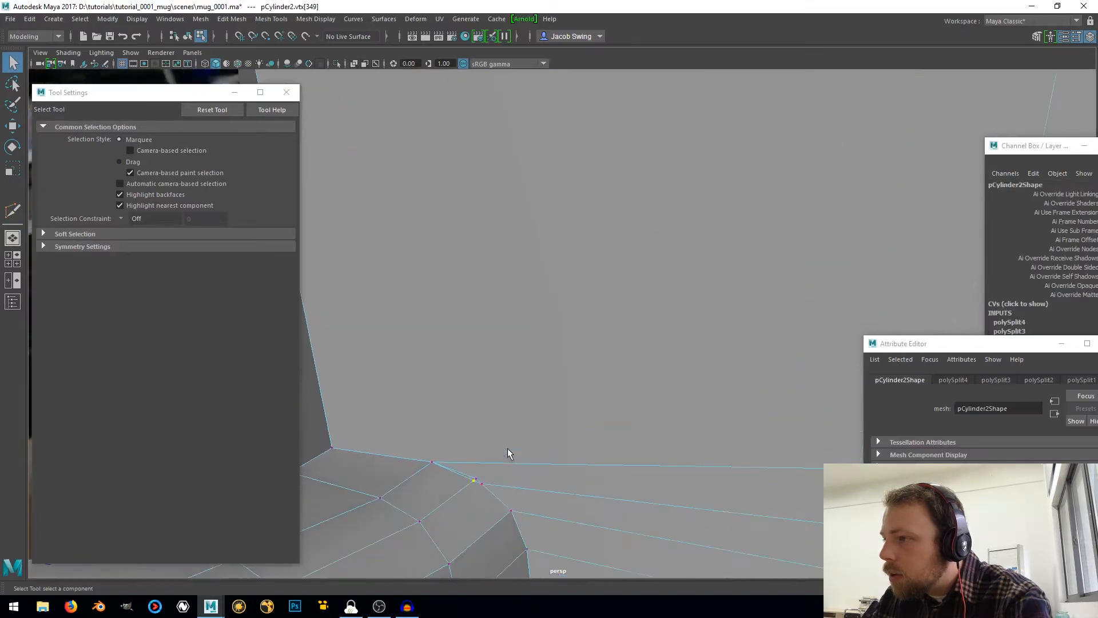
middle_click_drag(501, 456, 541, 391, "alt")
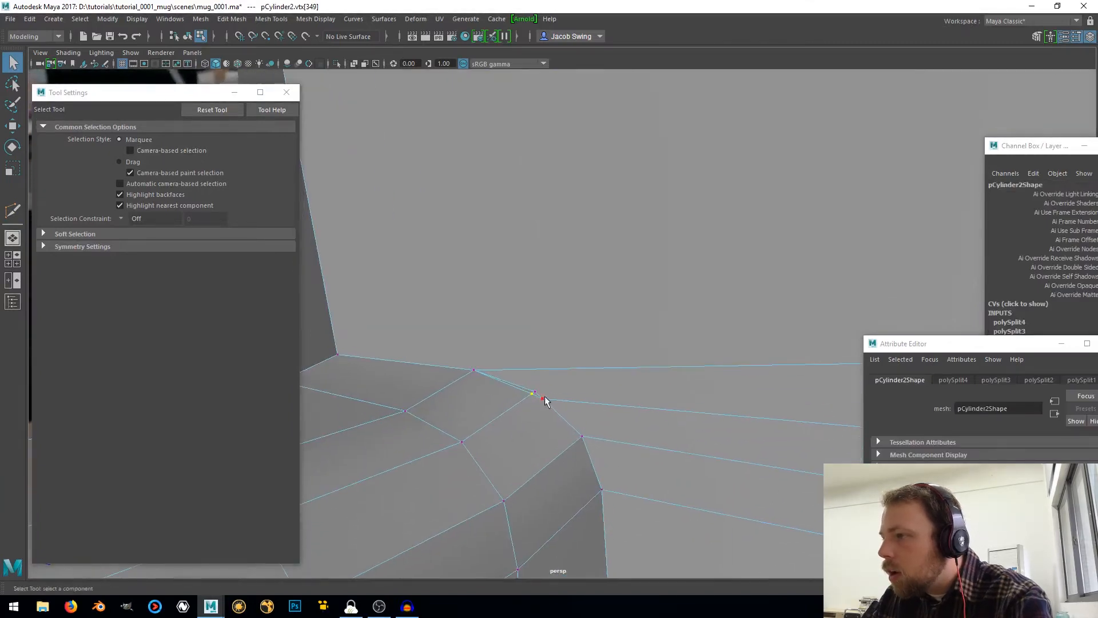
left_click(536, 393)
key("w")
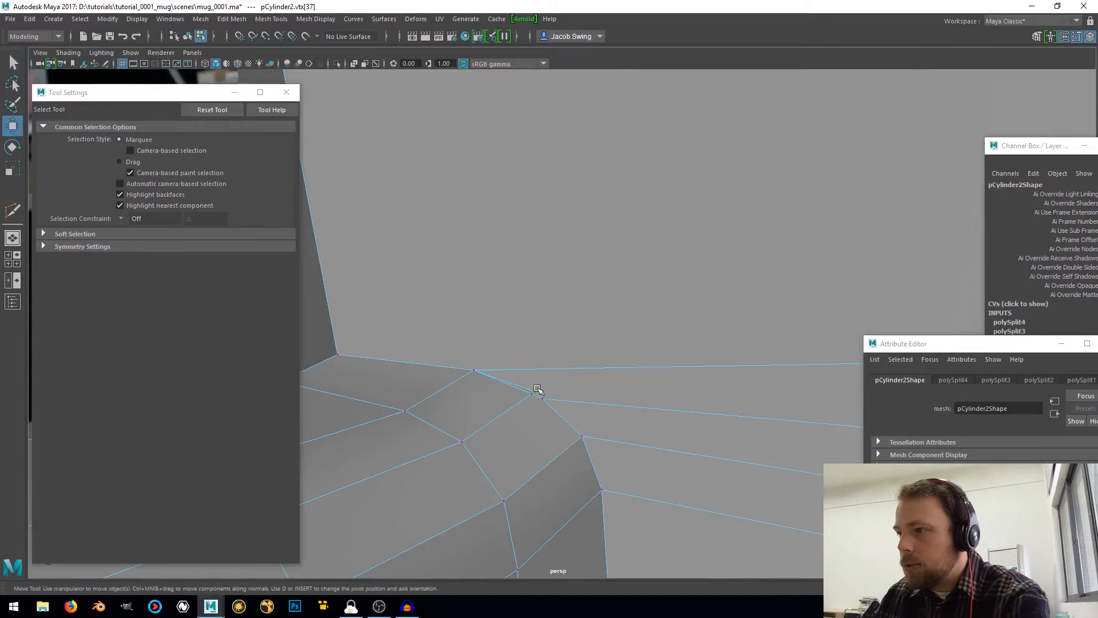
key("v")
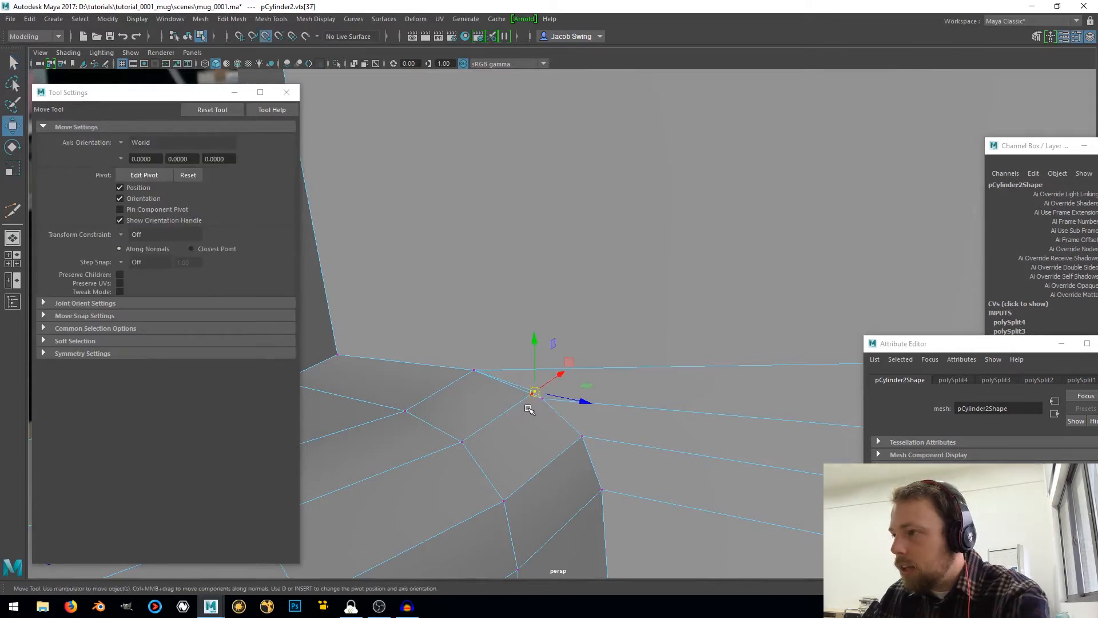
left_click_drag(534, 392, 526, 400)
left_click(544, 402)
key("v")
Select all vertices around the handle's upper joint and merge the overlapping ones with Merge Vertices
scroll(524, 399, "down", 8)
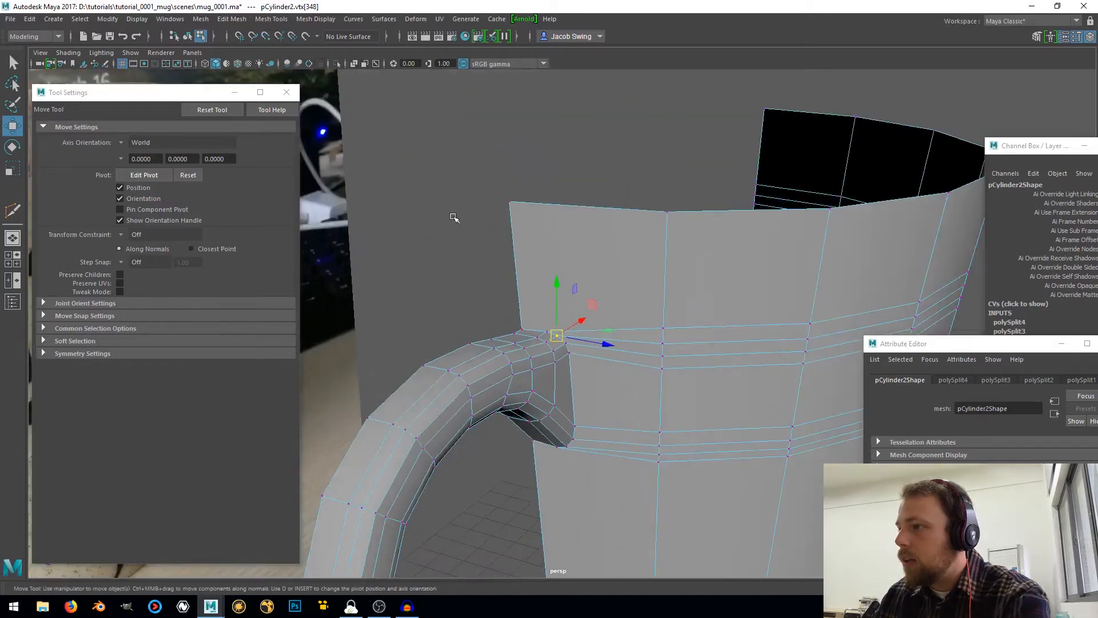
left_click_drag(454, 218, 657, 502)
right_click_drag(582, 354, 581, 309, "shift")
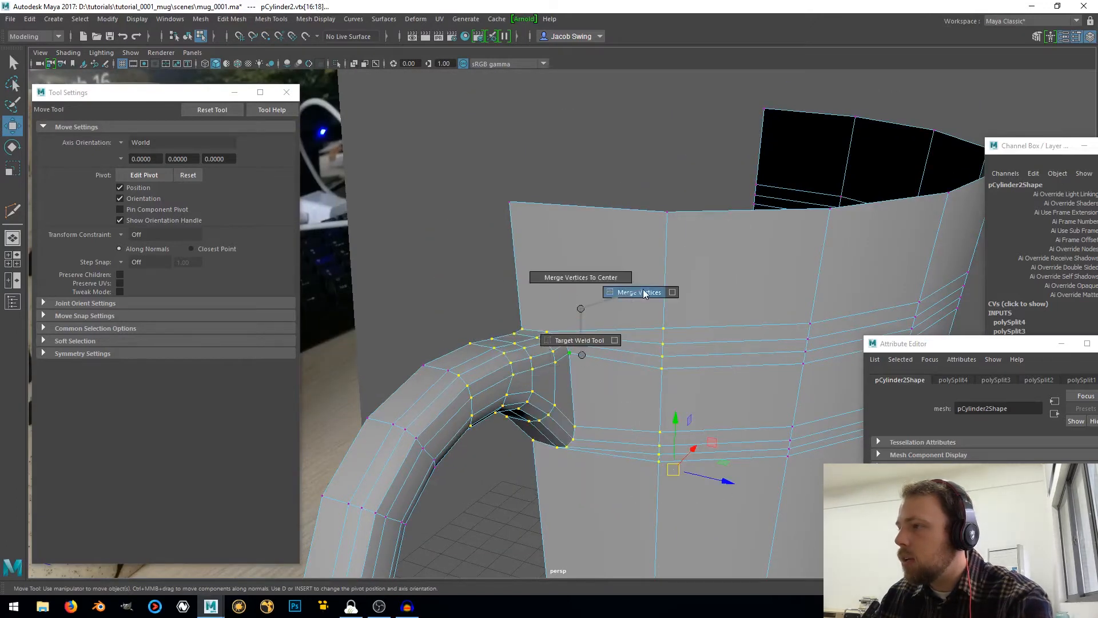
right_click_drag(643, 289, 656, 265, "shift")
Examine the whole mug in object mode, checking both handle joints, the wall's edge loops and the base
scroll(620, 361, "down", 5)
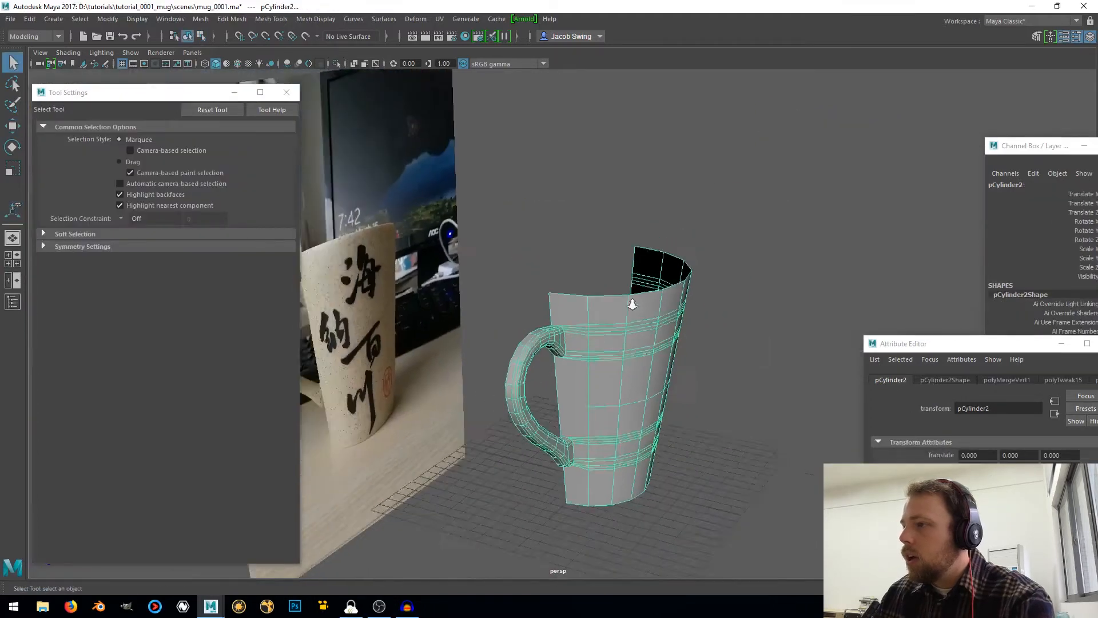
left_click_drag(611, 386, 629, 330, "alt")
scroll(602, 277, "up", 5)
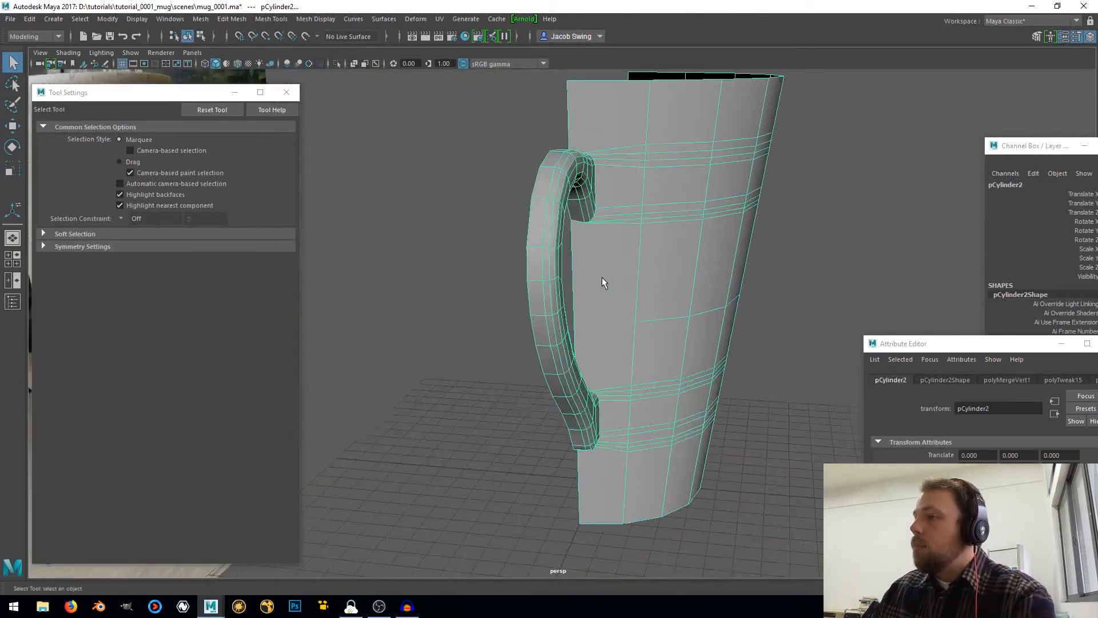
middle_click_drag(603, 235, 542, 361, "alt")
scroll(544, 357, "up", 5)
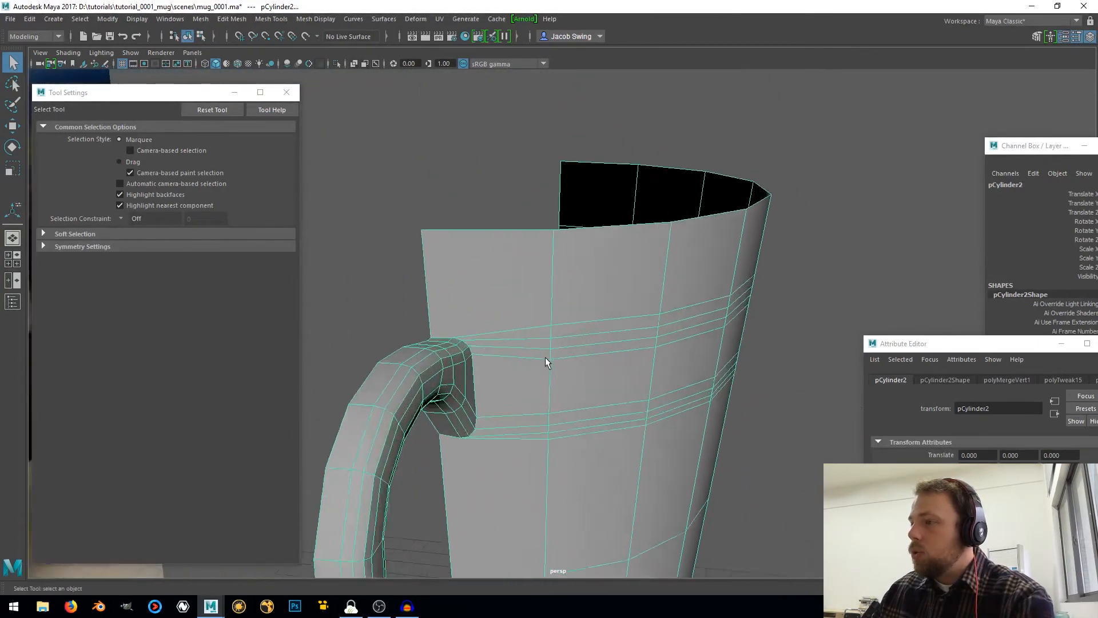
left_click_drag(553, 322, 530, 324, "alt")
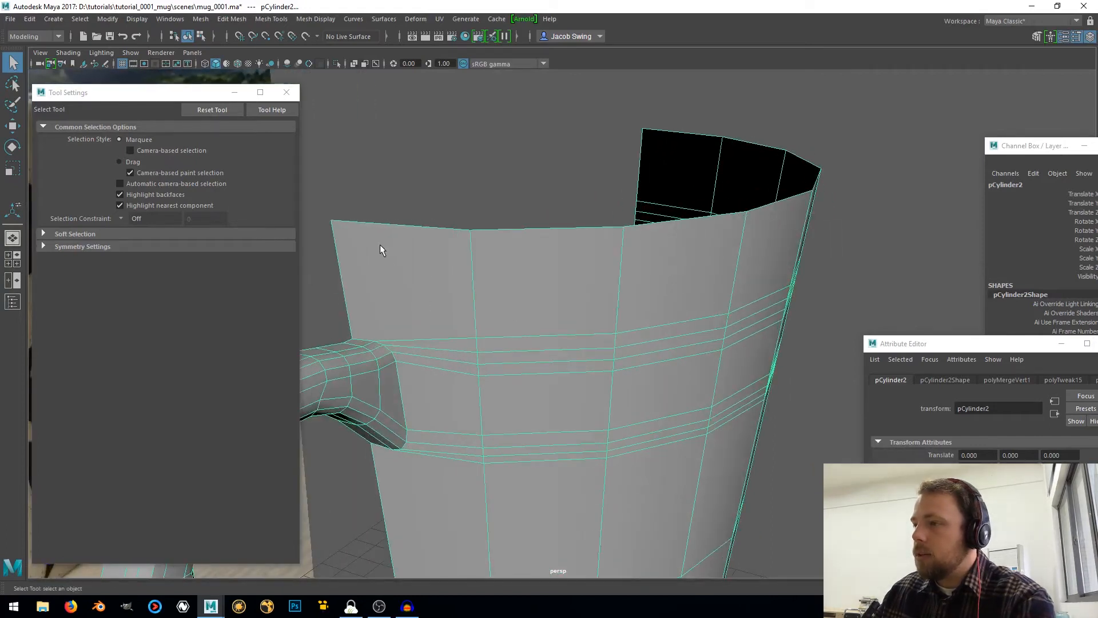
scroll(431, 353, "down", 6)
middle_click_drag(525, 451, 534, 308, "alt")
left_click_drag(510, 367, 497, 235, "alt")
left_click_drag(511, 408, 520, 465, "alt")
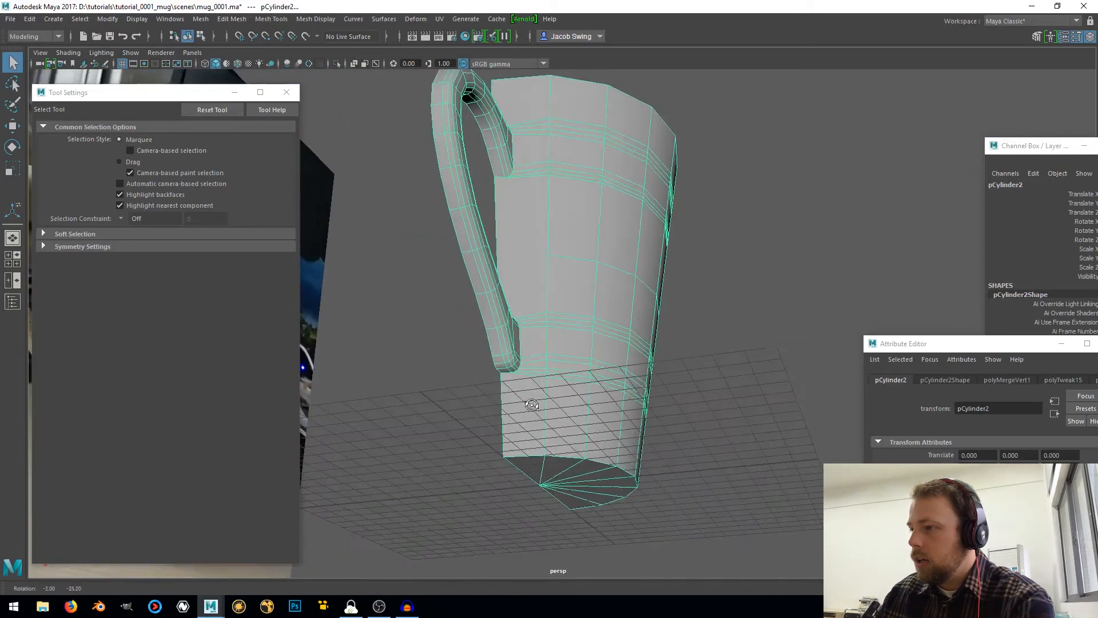
left_click_drag(569, 399, 554, 351, "alt")
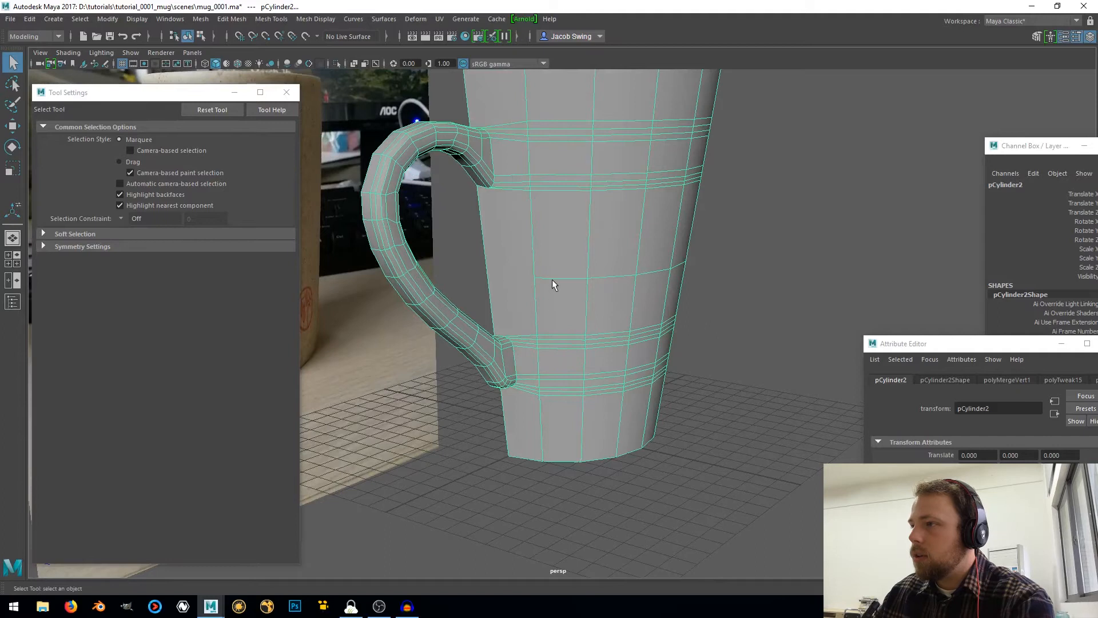
Insert single centred edge loops in the wall near the base and below the rim, using the Multiple edge loops option
right_click_drag(553, 281, 530, 302, "shift")
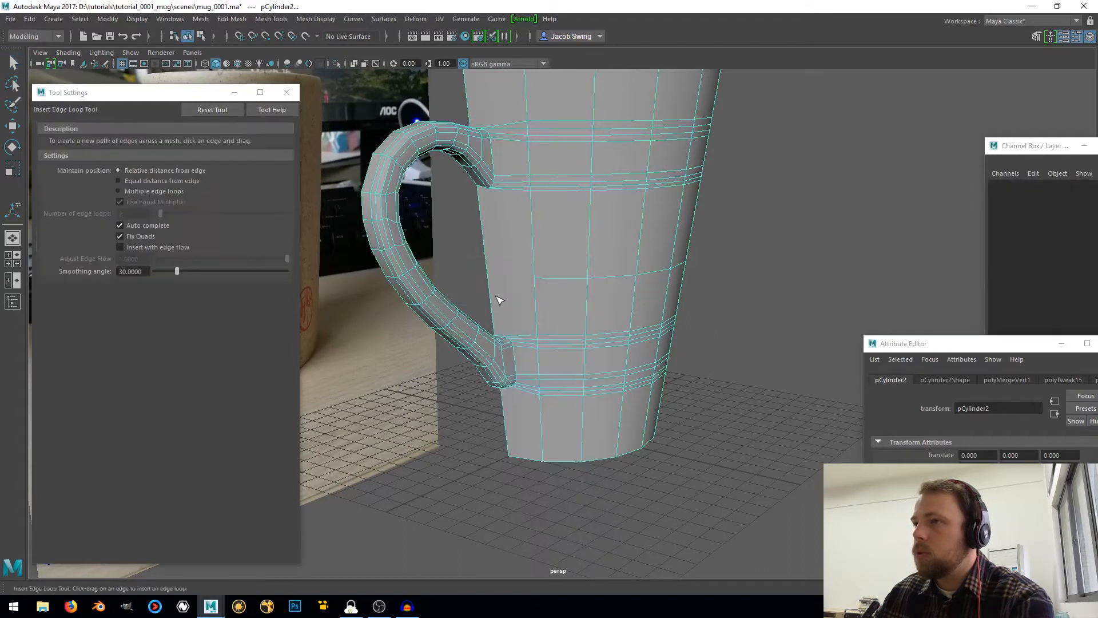
left_click(223, 110)
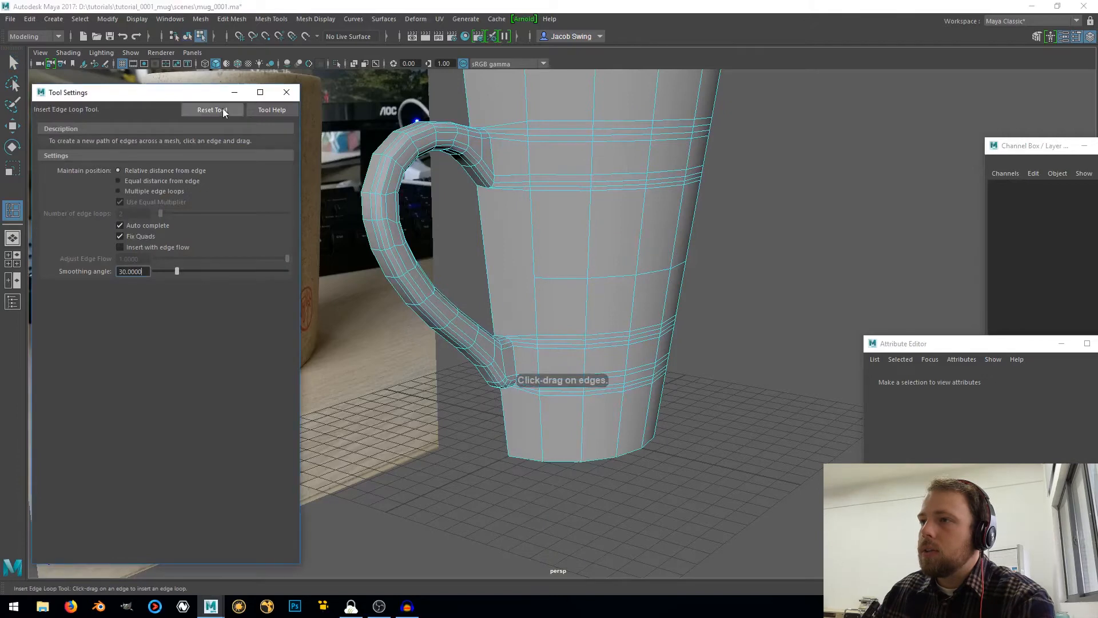
left_click(136, 190)
double_click(137, 213)
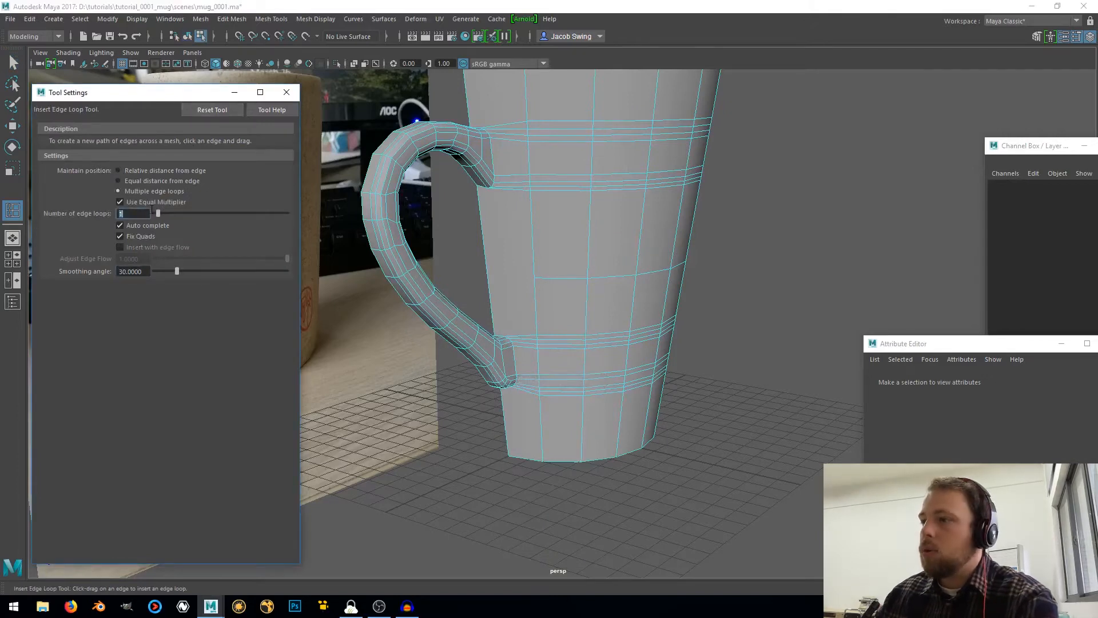
left_click(545, 429)
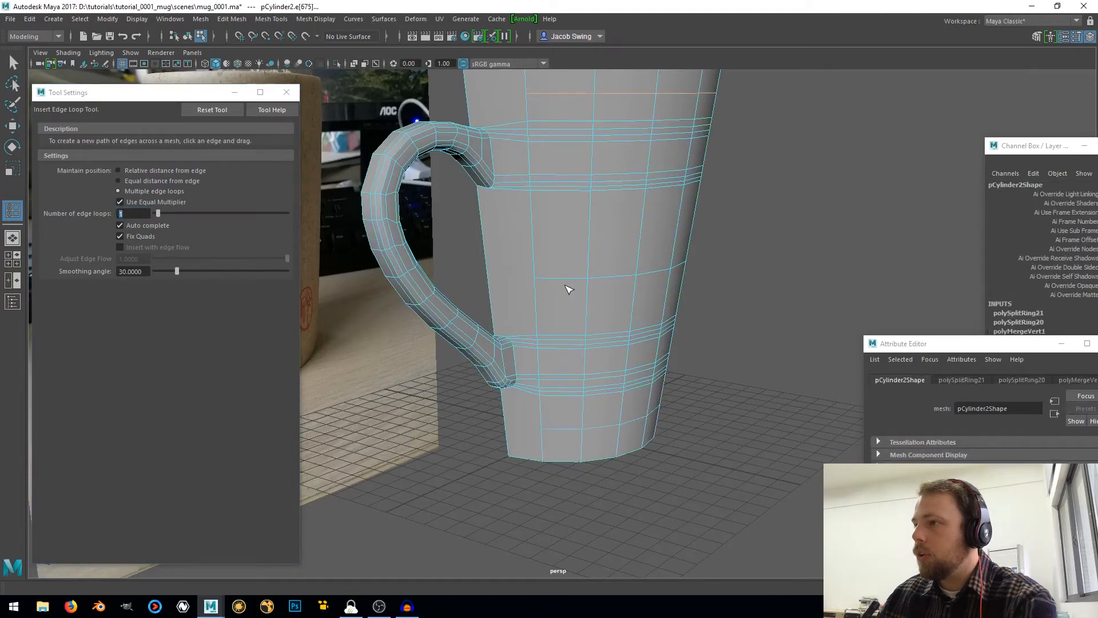
Multi-Cut a diagonal edge from the vertex under the handle's lower joint to the end of the loop near the base
scroll(553, 319, "up", 3)
middle_click_drag(538, 397, 559, 333, "alt")
left_click_drag(554, 389, 551, 359, "alt")
right_click(553, 362)
right_click_drag(552, 363, 627, 247)
scroll(510, 392, "up", 2)
middle_click_drag(510, 392, 536, 349, "alt")
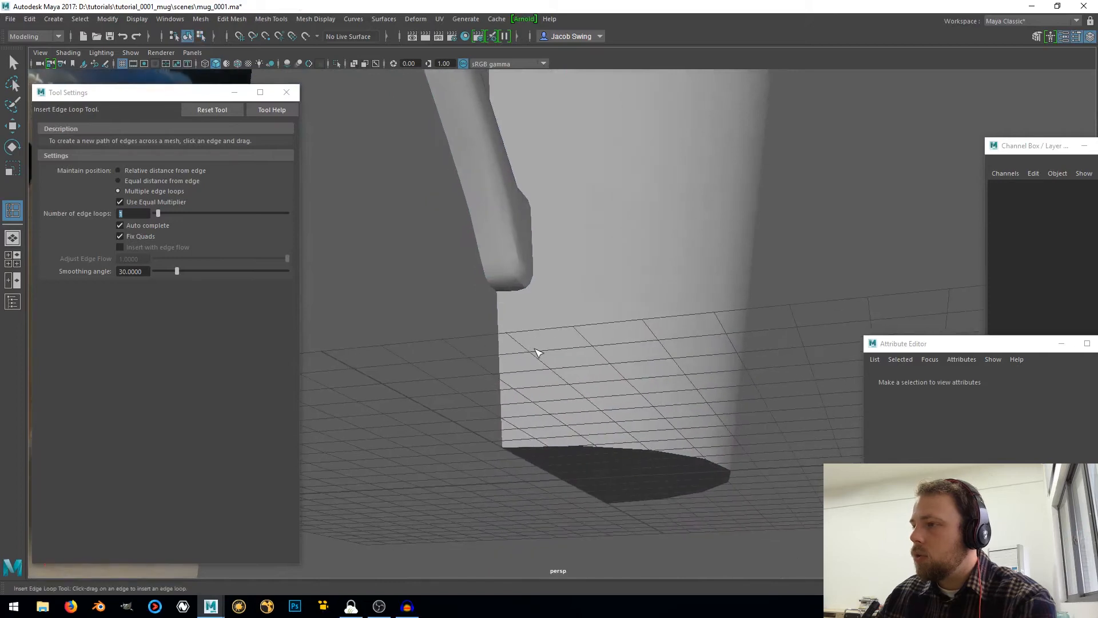
left_click(535, 348)
scroll(534, 347, "up", 1)
scroll(522, 314, "up", 1)
right_click_drag(522, 314, 458, 309, "shift")
left_click(486, 271)
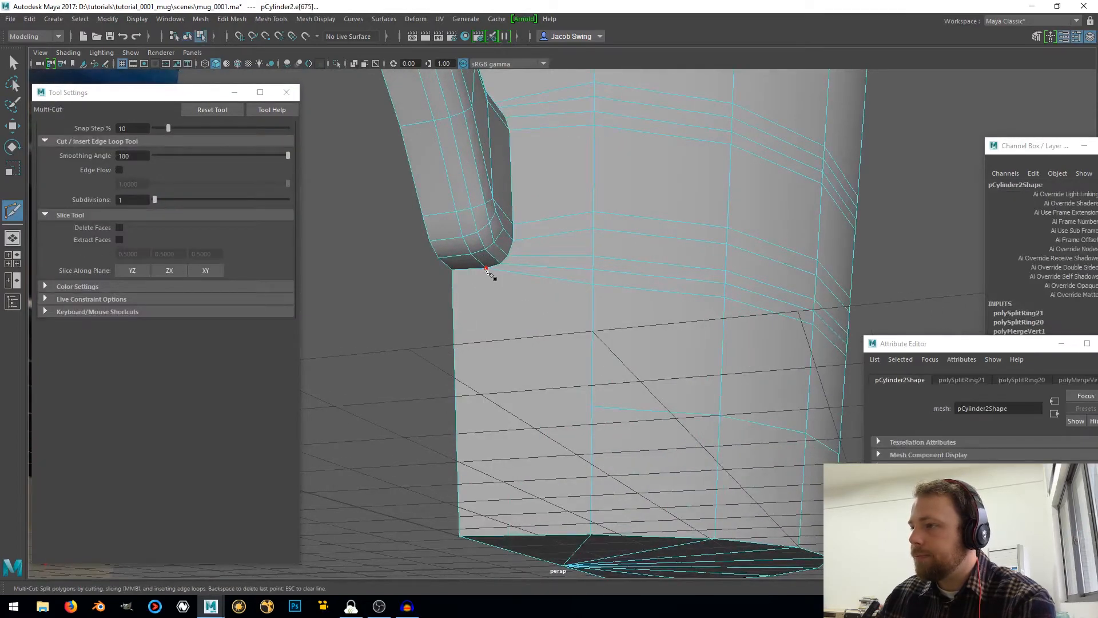
left_click(592, 407)
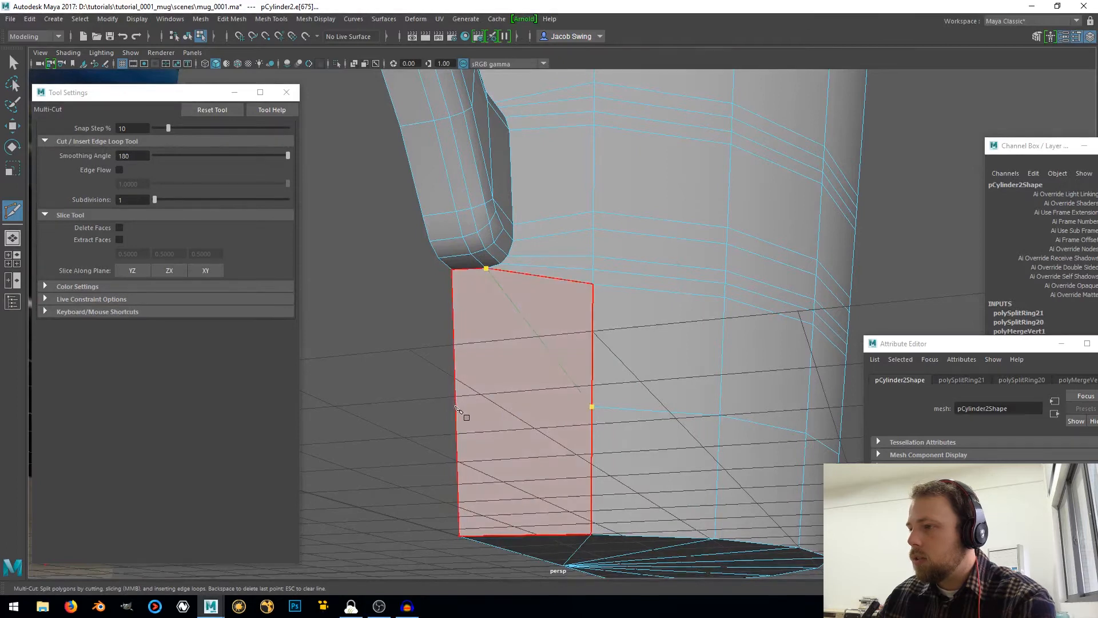
key("Return")
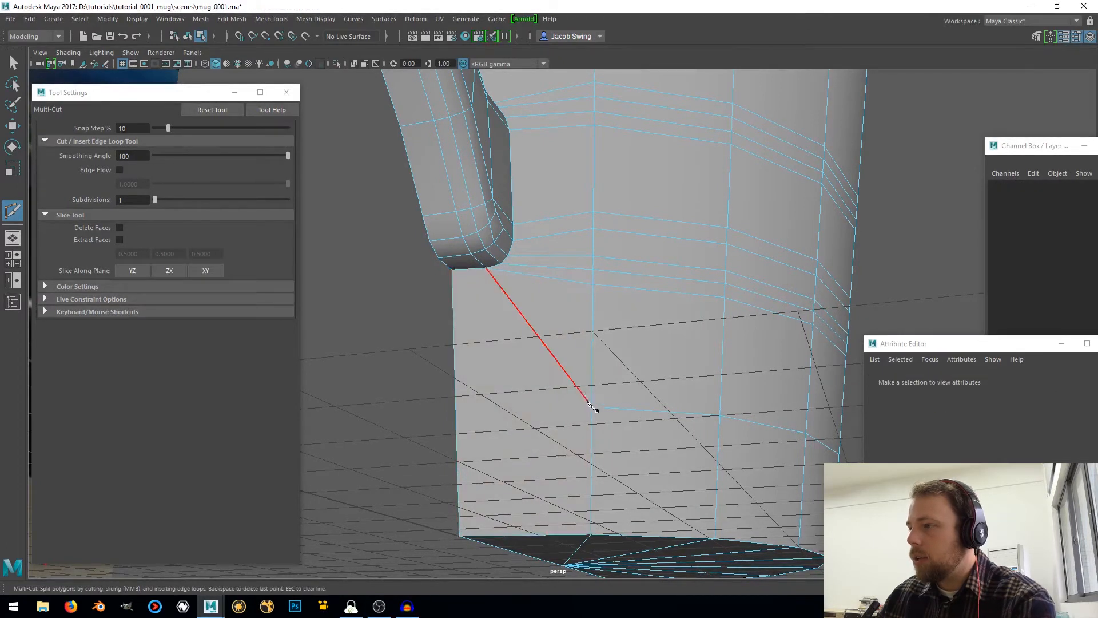
Multi-Cut an edge extending the loop near the base from its end vertex to the wall's open border
left_click(592, 406)
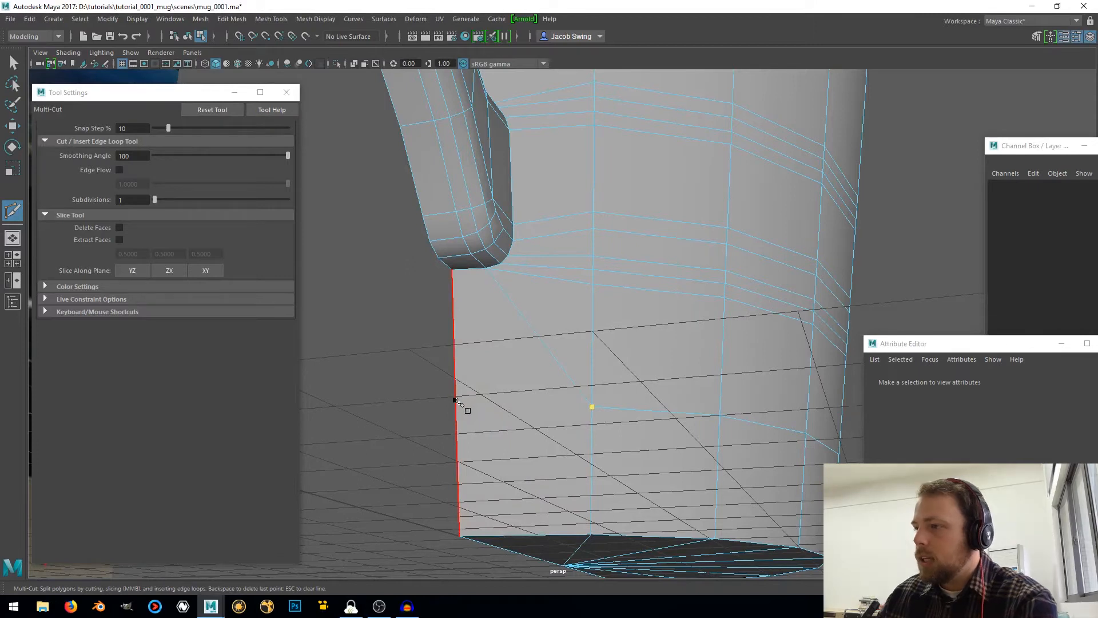
left_click(456, 400)
key("Return")
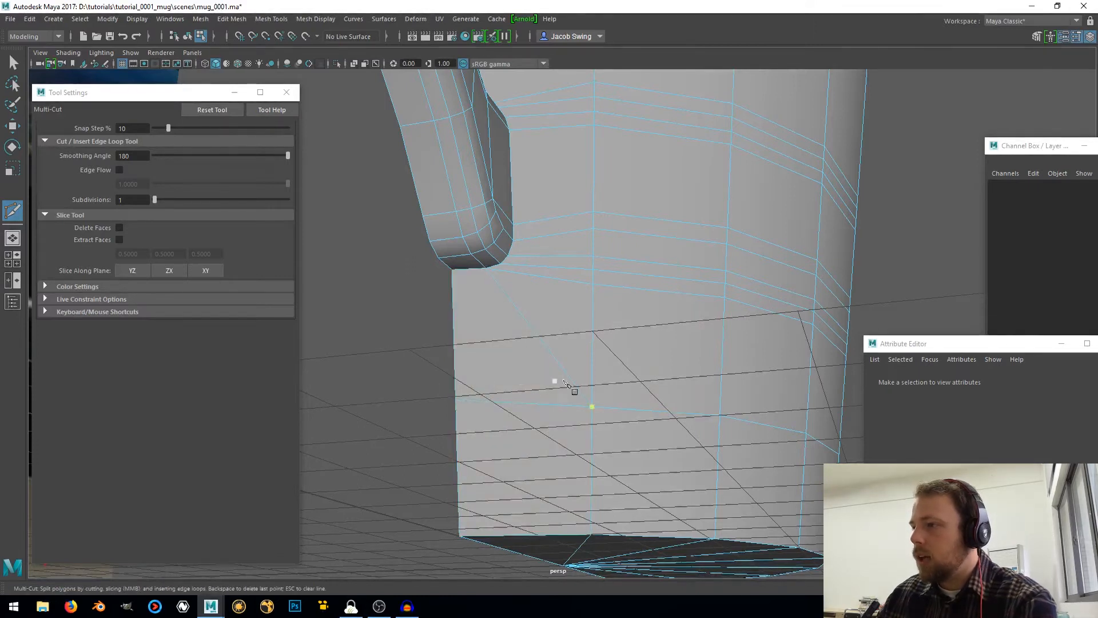
left_click(566, 376)
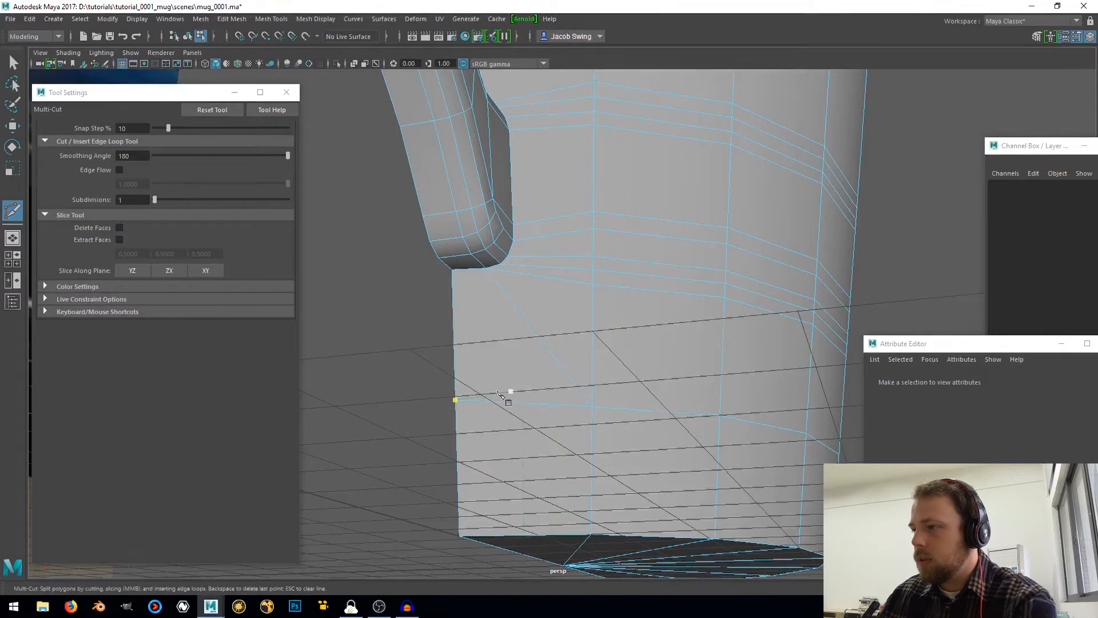
left_click(12, 63)
left_click_drag(618, 329, 645, 334, "alt")
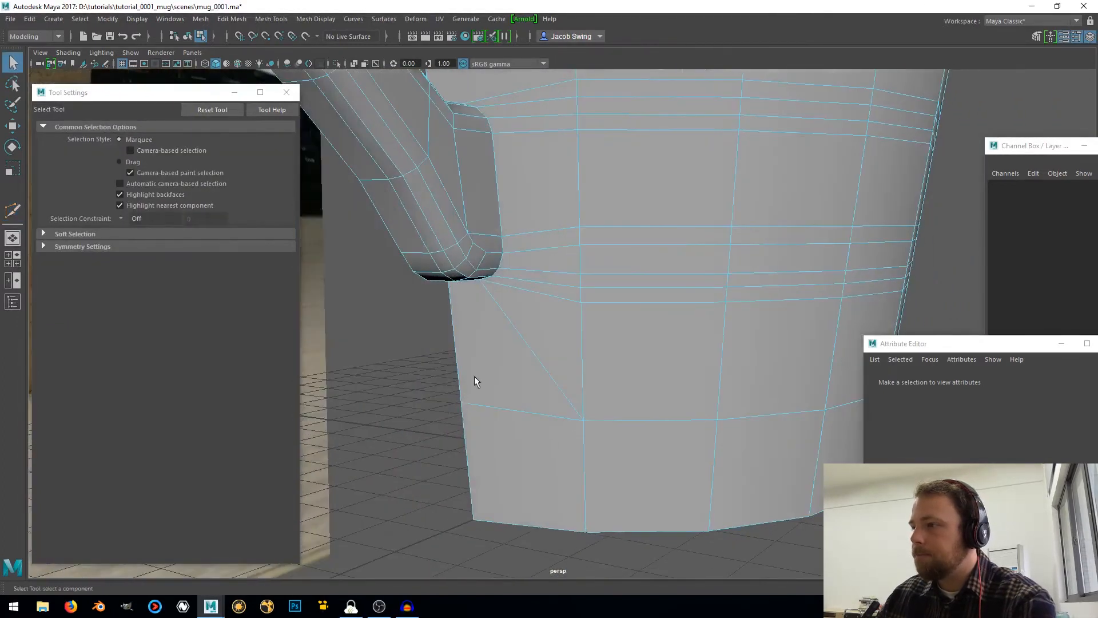
Multi-Cut a vertical wall edge joining the top of the handle's lower joint to the underside of the upper joint
scroll(535, 307, "down", 8)
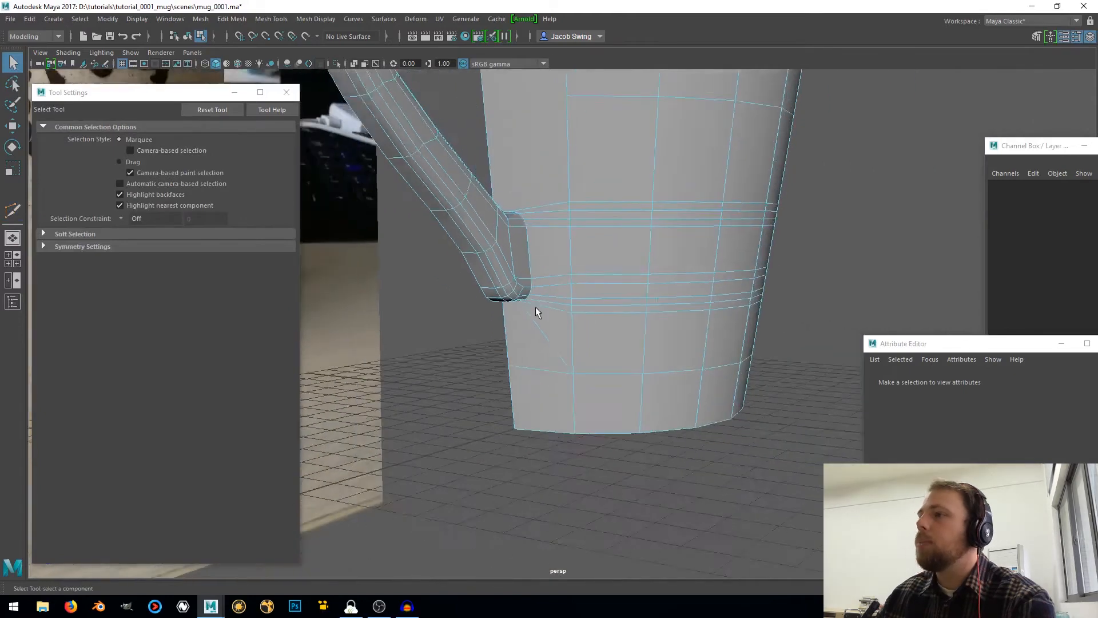
middle_click_drag(519, 194, 520, 338, "alt")
scroll(556, 364, "up", 4)
left_click_drag(556, 369, 542, 349, "alt")
left_click(13, 211)
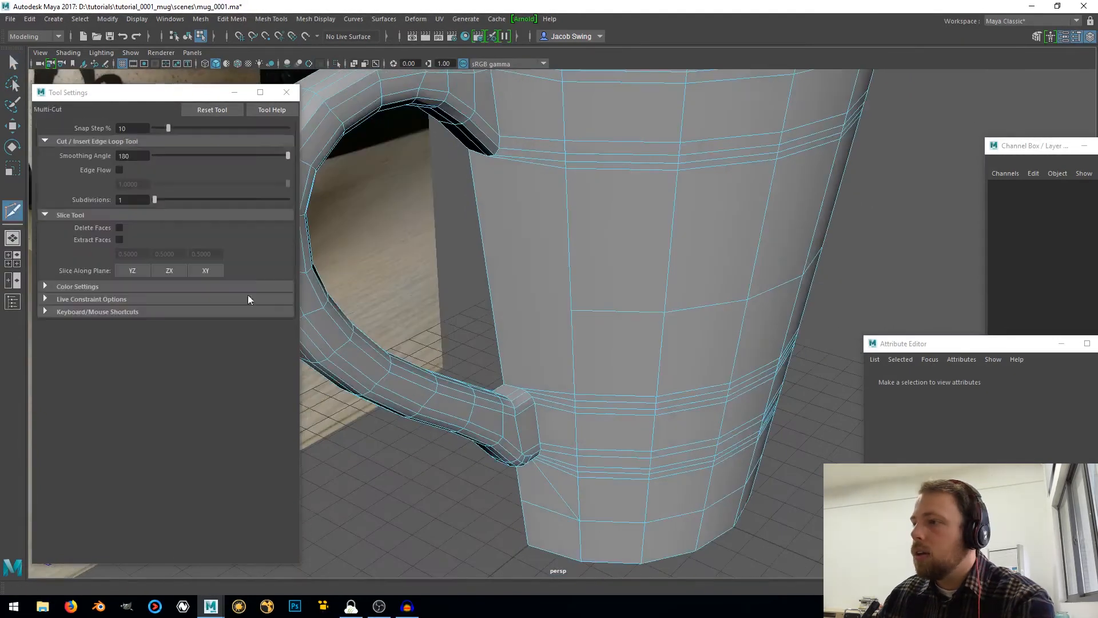
left_click(519, 390)
left_click_drag(516, 172, 517, 135, "alt")
left_click(505, 117)
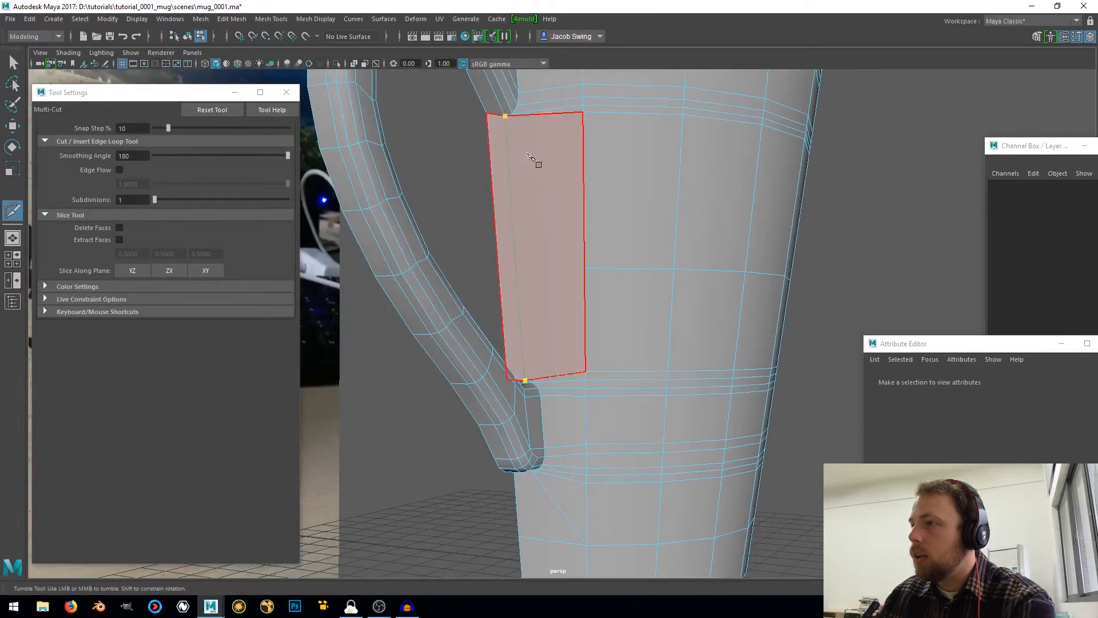
key("Return")
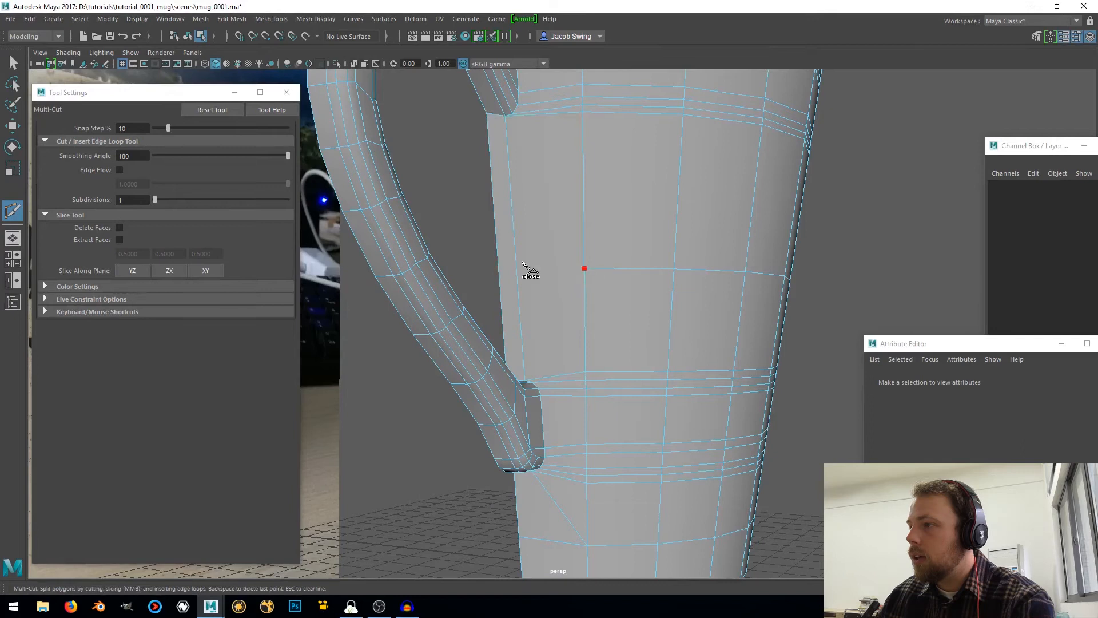
Multi-Cut edges extending the middle wall loop and the loop below the rim out to the wall's open border
left_click(497, 250)
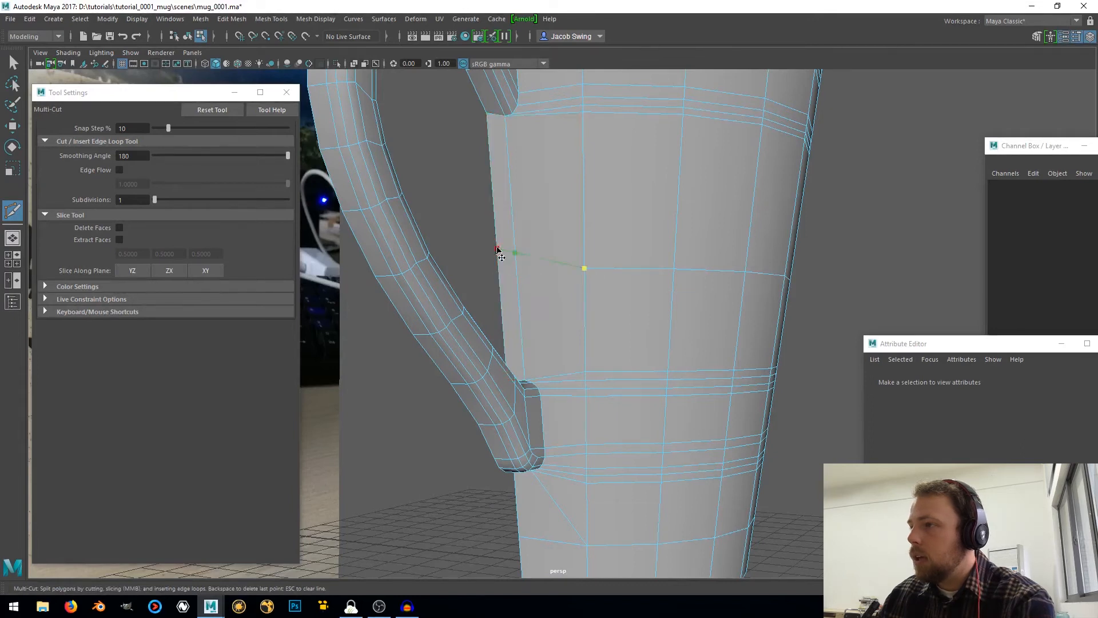
key("Return")
scroll(558, 260, "down", 3)
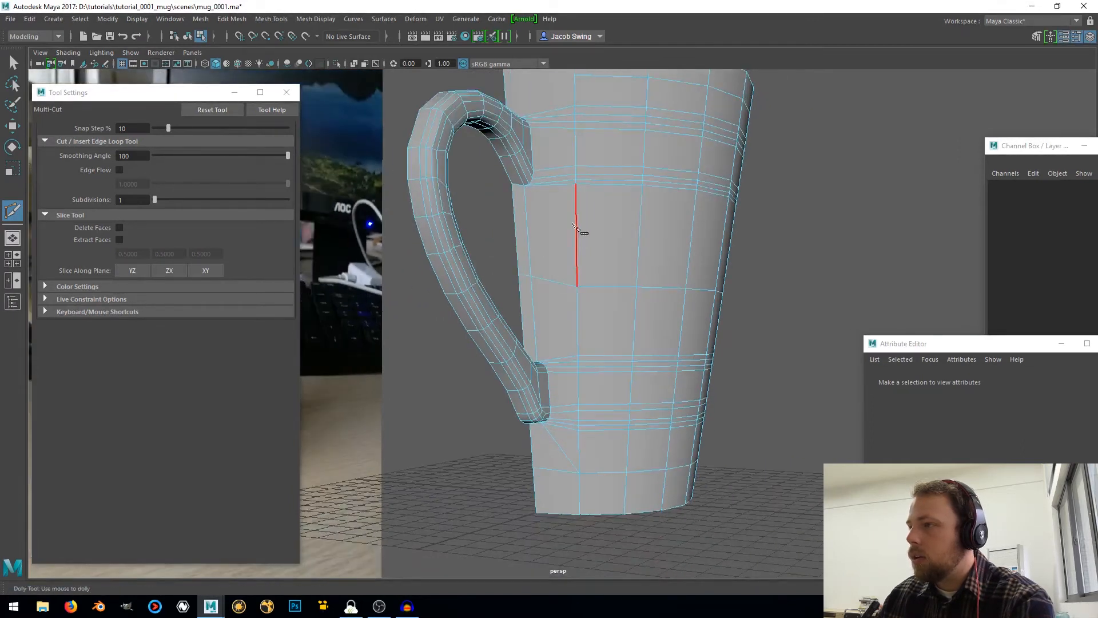
middle_click_drag(561, 186, 562, 340, "alt")
scroll(560, 337, "up", 4)
middle_click_drag(524, 257, 531, 292, "alt")
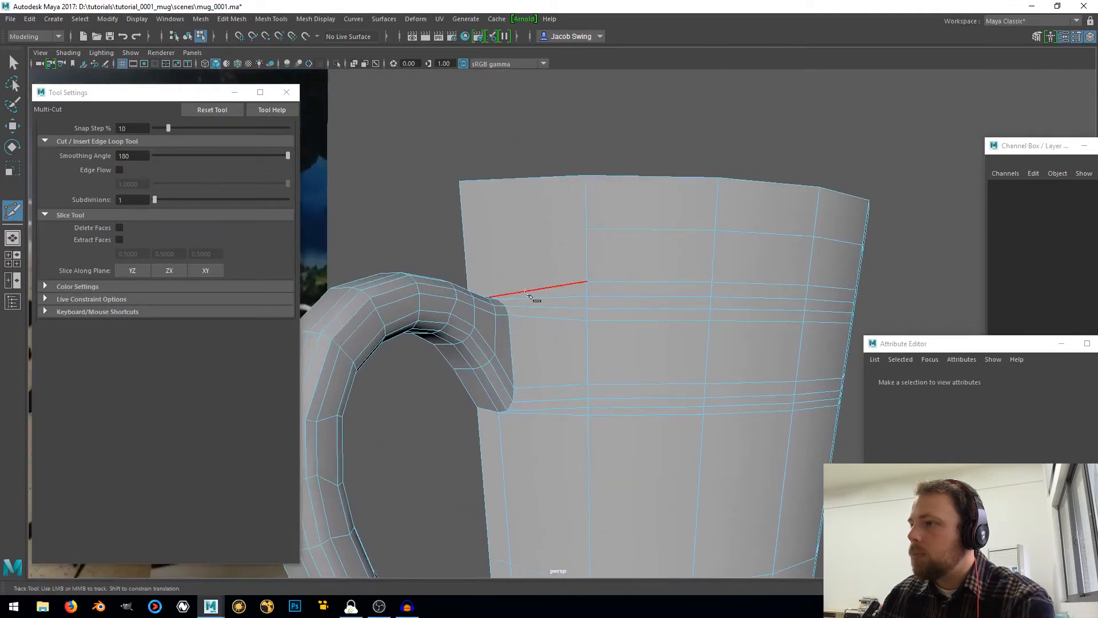
left_click(585, 230)
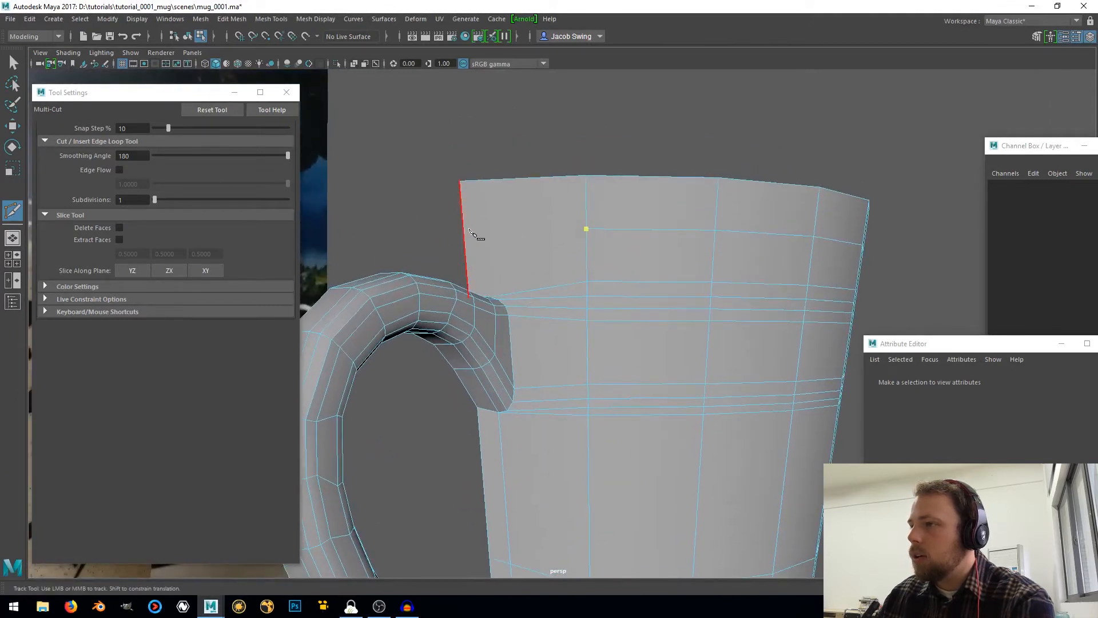
left_click(464, 241)
key("Return")
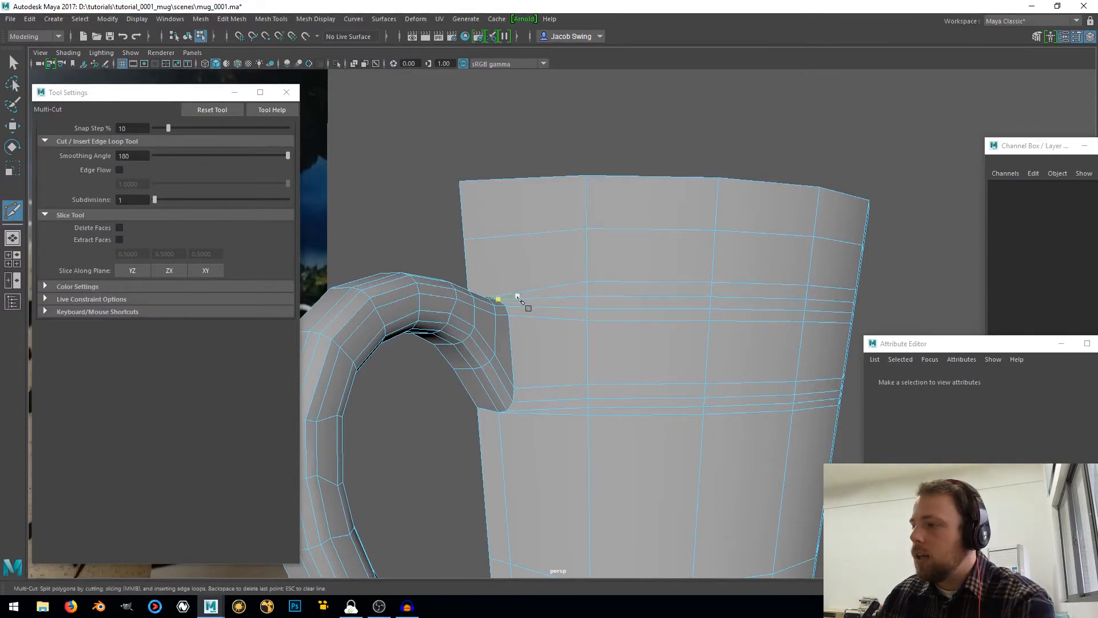
Multi-Cut a diagonal edge from the vertex atop the handle's upper joint to the nearest wall vertex on the loop below the rim
left_click_drag(517, 299, 495, 350, "alt")
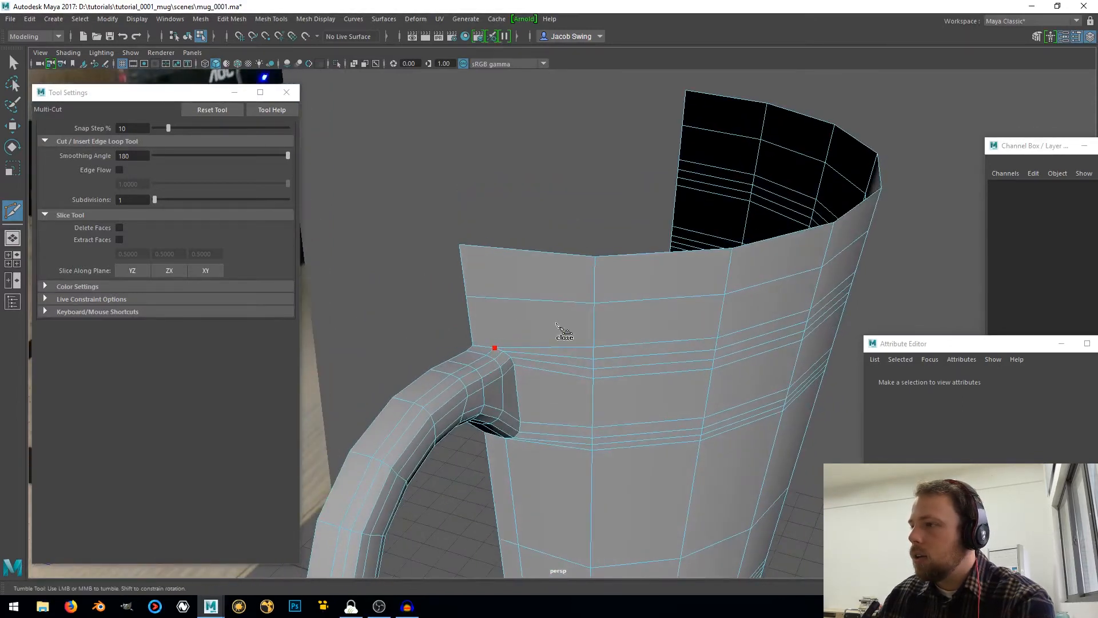
left_click(593, 306)
key("Return")
scroll(594, 307, "down", 5)
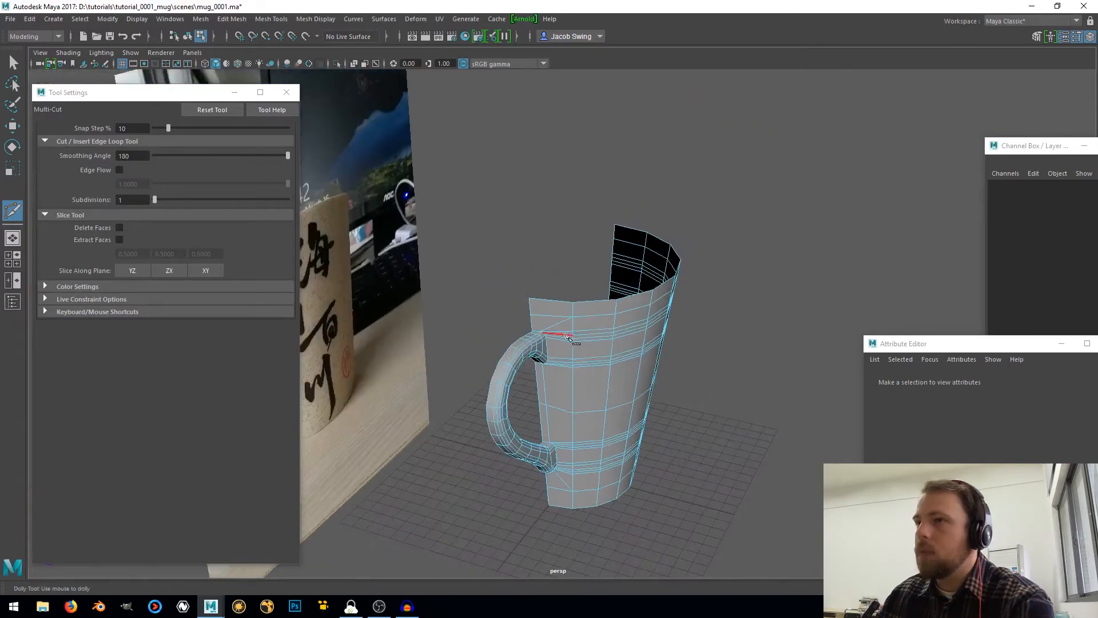
Select the half mug as an object and delete its construction history
left_click(13, 62)
right_click_drag(566, 331, 673, 255)
left_click(28, 19)
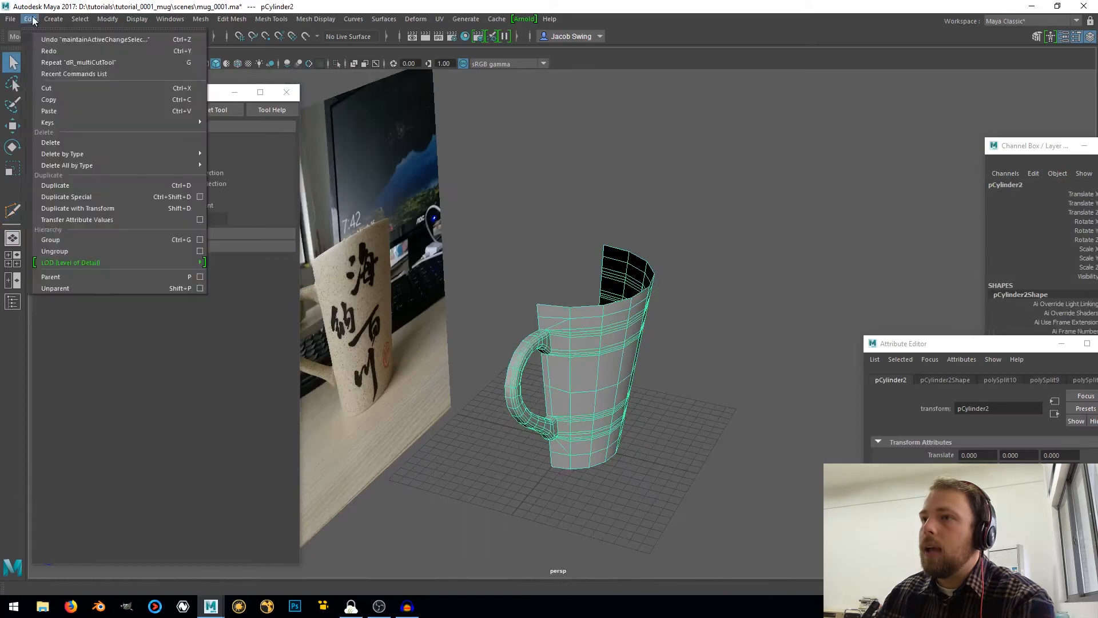
mouse_move(72, 155)
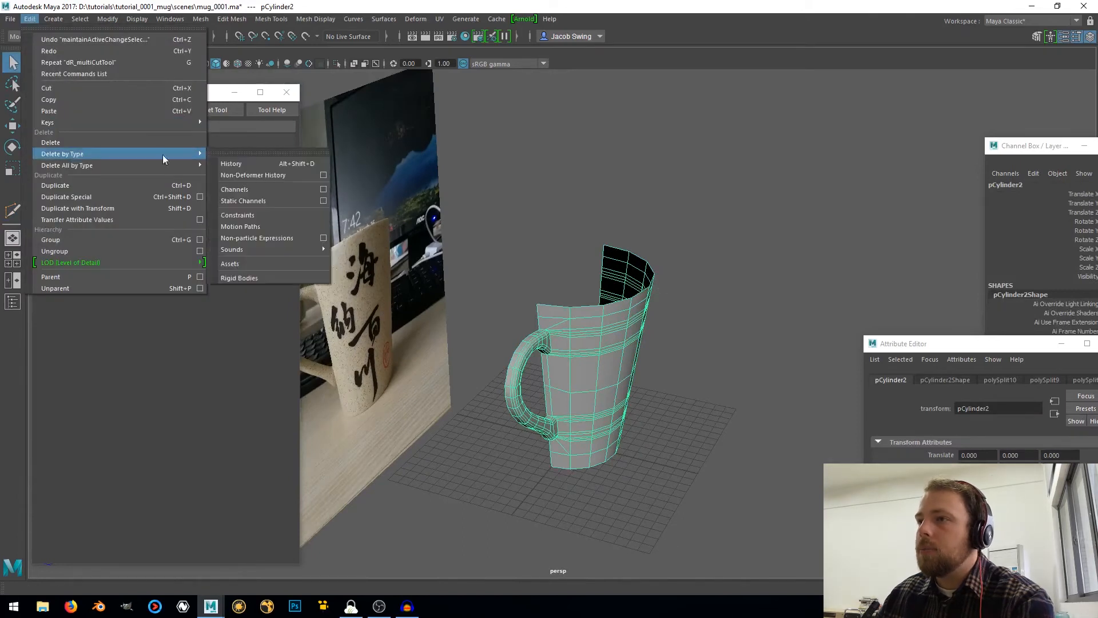
left_click(287, 166)
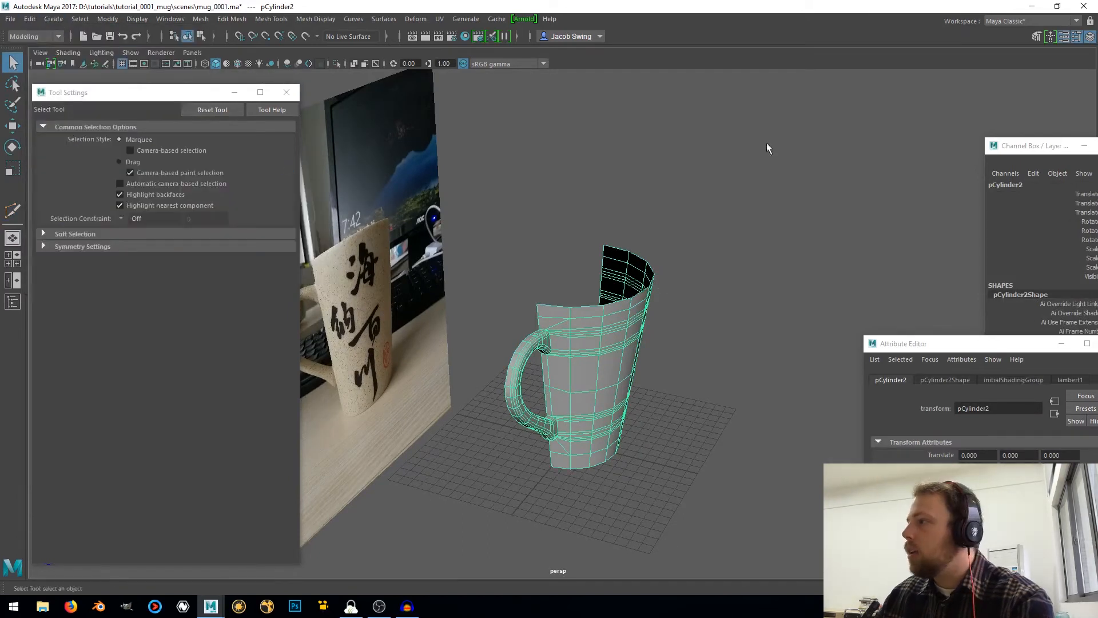
Close the floating Channel Box and Attribute Editor windows to clear the view of the mug
left_click_drag(1053, 148, 928, 143)
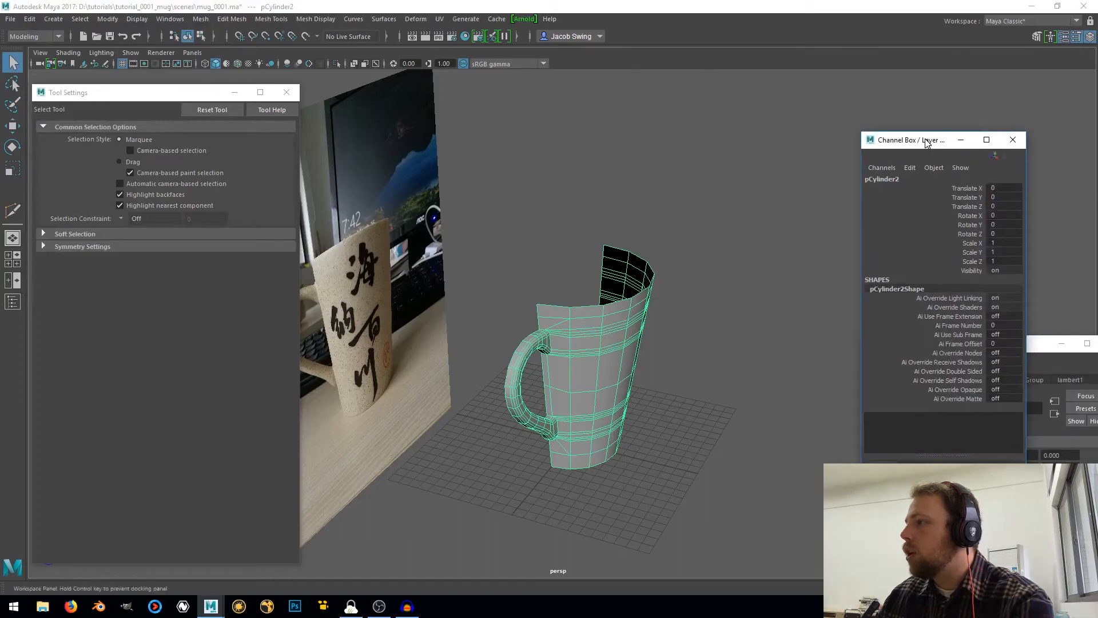
left_click(1014, 141)
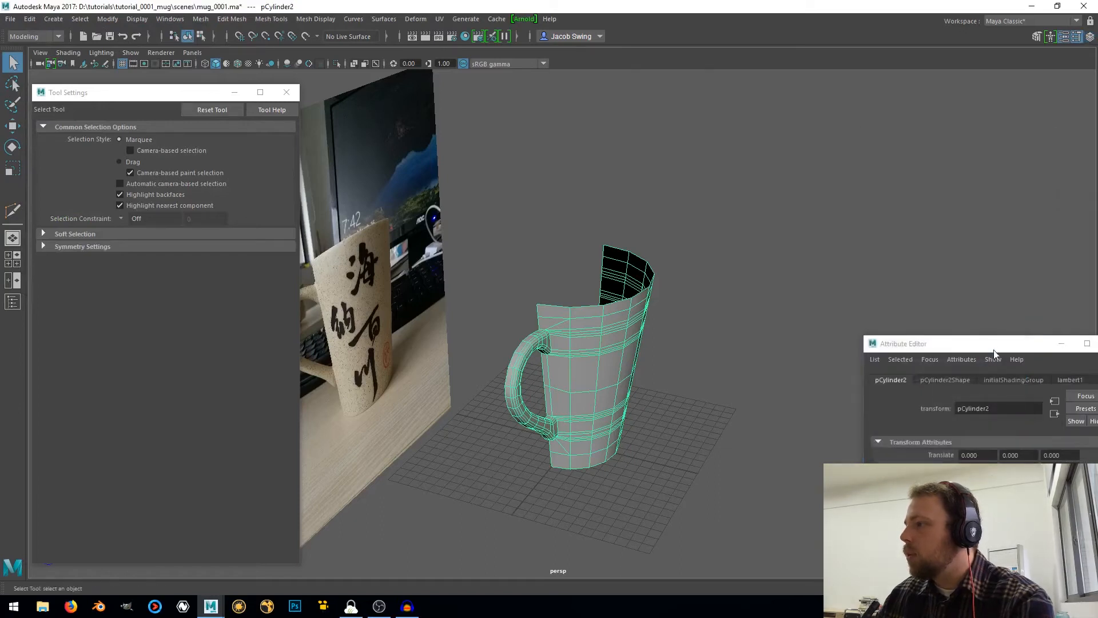
left_click_drag(994, 354, 738, 273)
left_click(863, 265)
Move the half mug's pivot onto the centre vertex of its base, snapping it in pivot-editing mode
left_click_drag(730, 331, 576, 372, "alt")
key("w")
key("d")
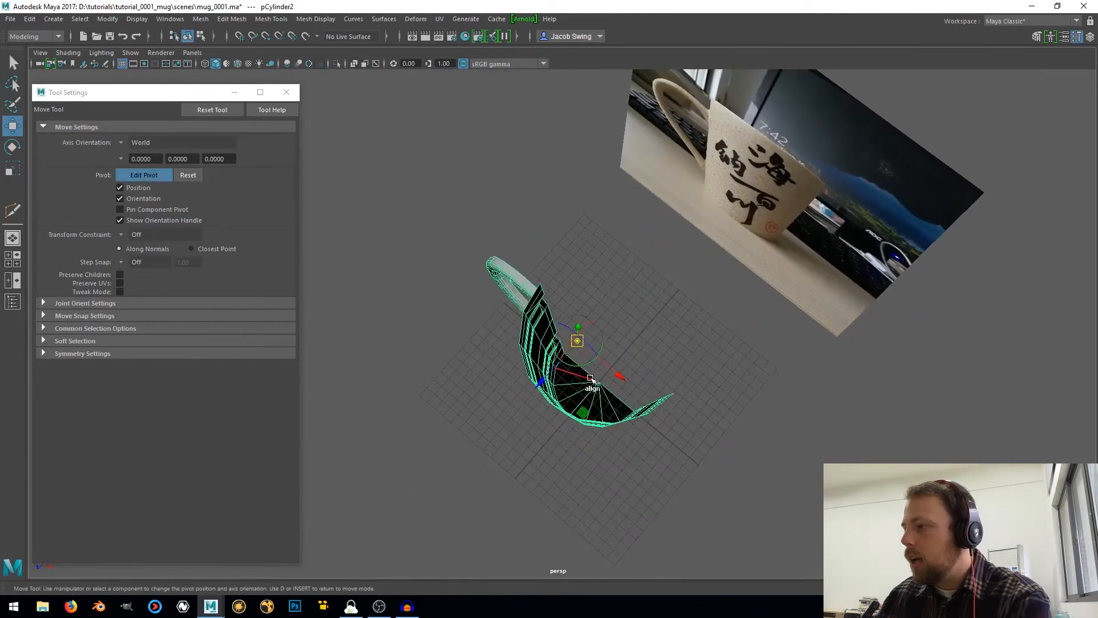
key("d")
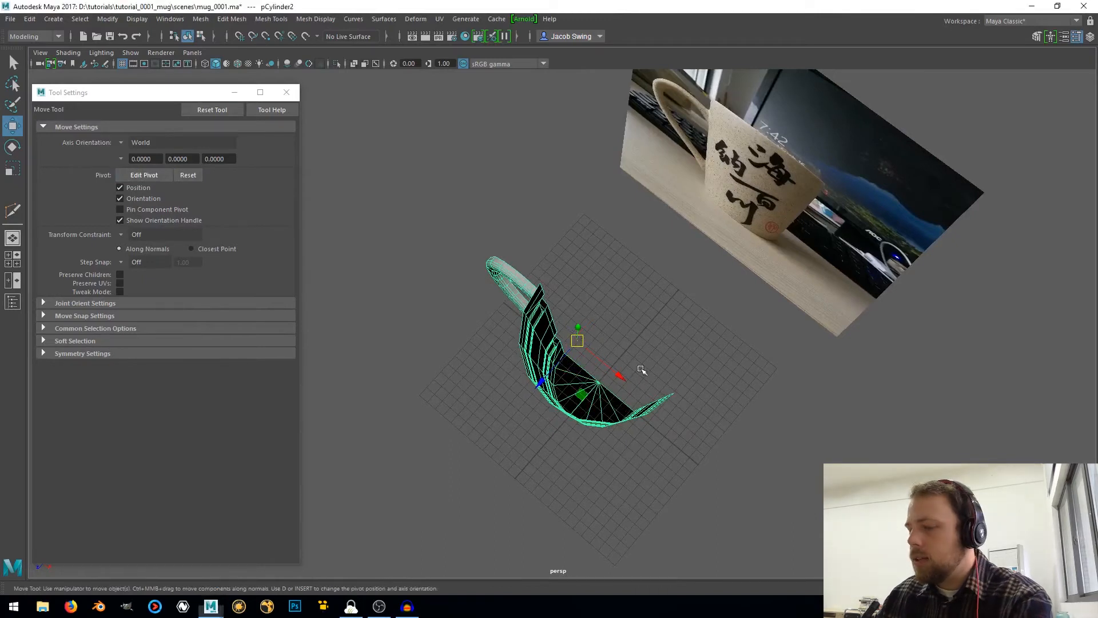
key("d")
middle_click_drag(644, 348, 631, 354)
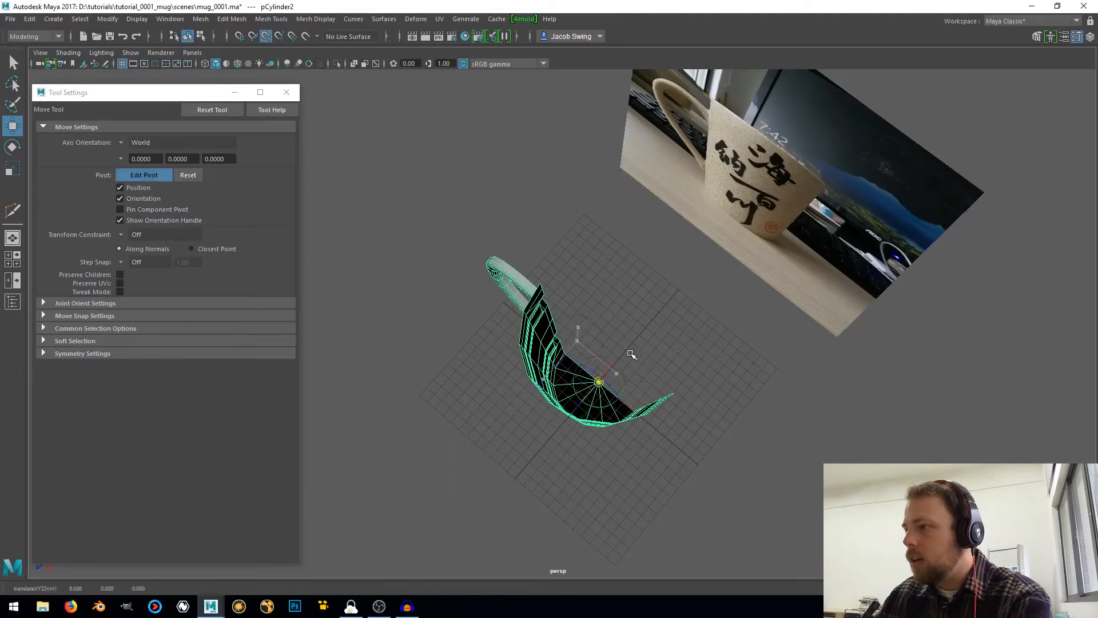
key("d")
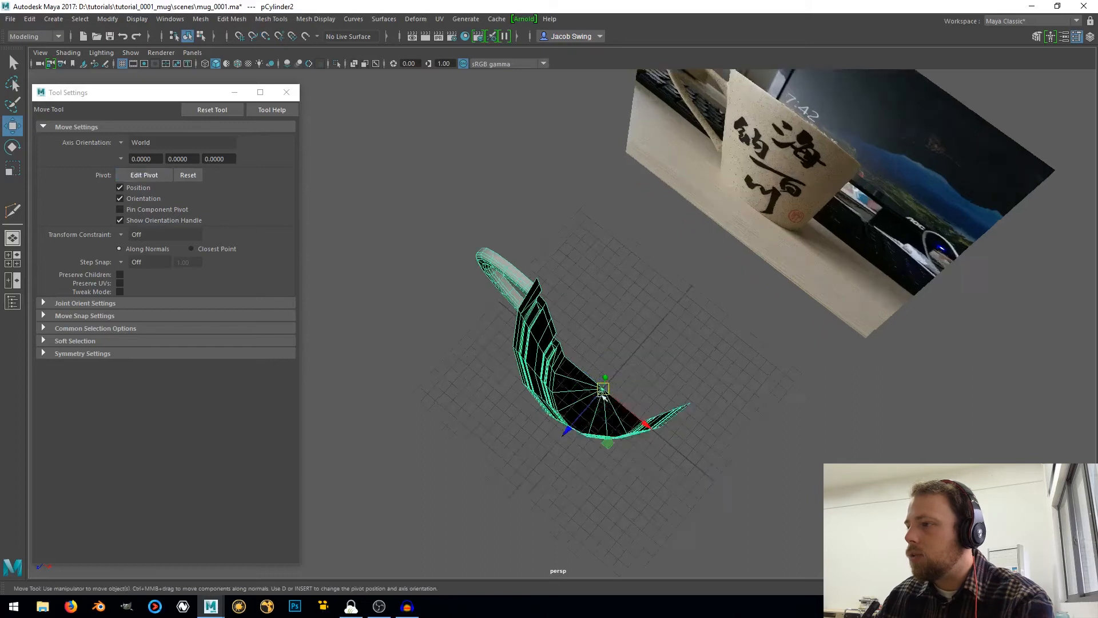
Duplicate the half mug in place
scroll(599, 389, "up", 3)
scroll(601, 396, "down", 2)
left_click_drag(600, 396, 685, 379, "alt")
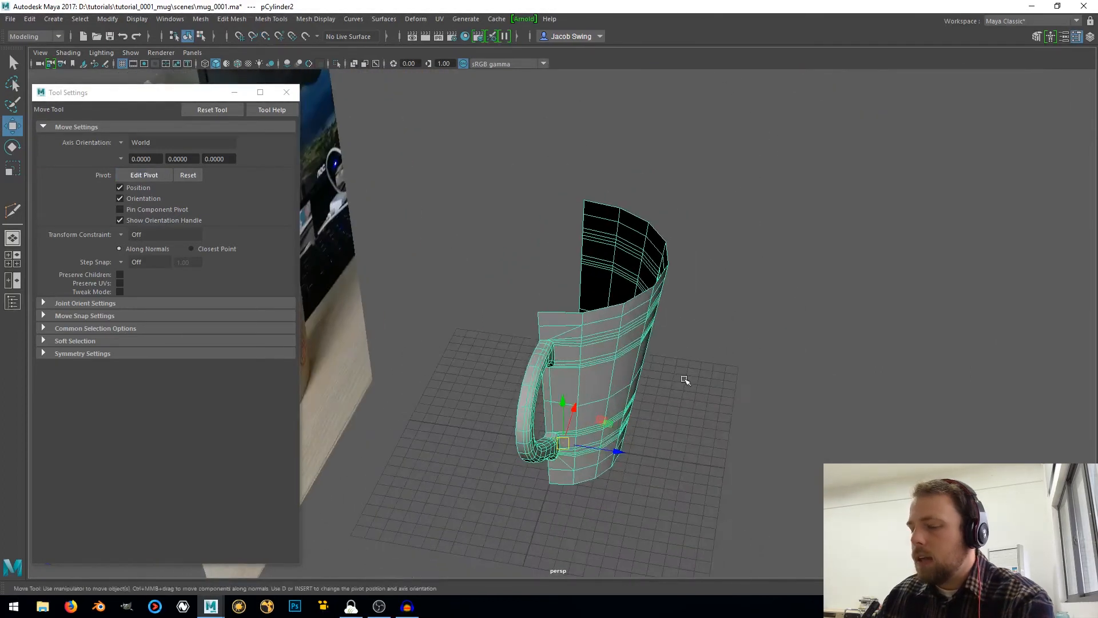
key("ctrl+d")
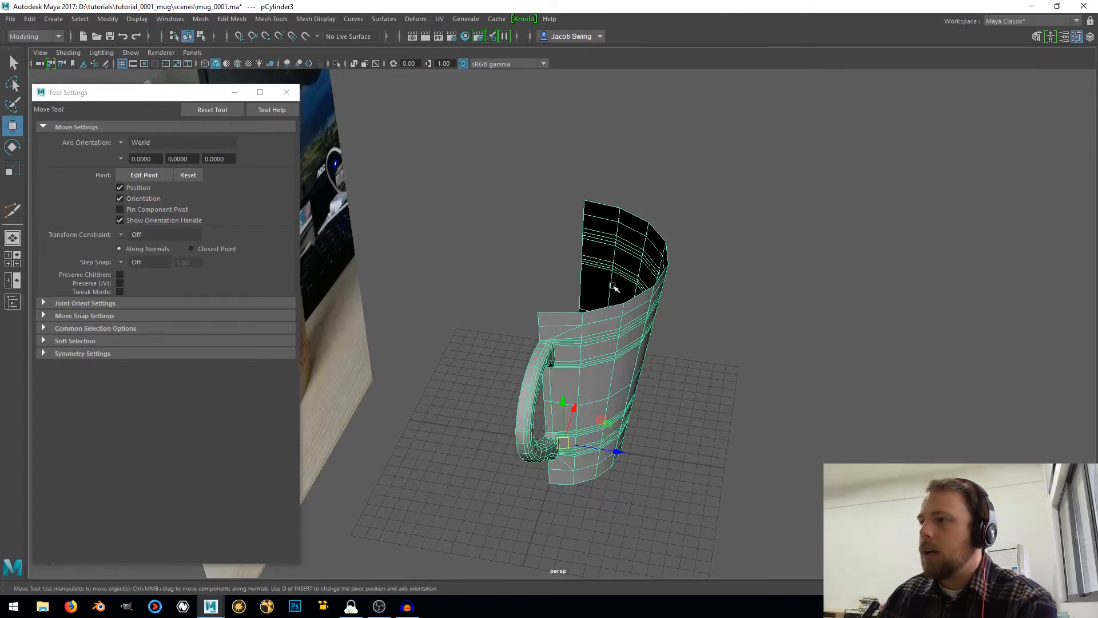
Bring back the Channel Box for the duplicate and close the Attribute Editor and Tool Settings windows
key("ctrl+a")
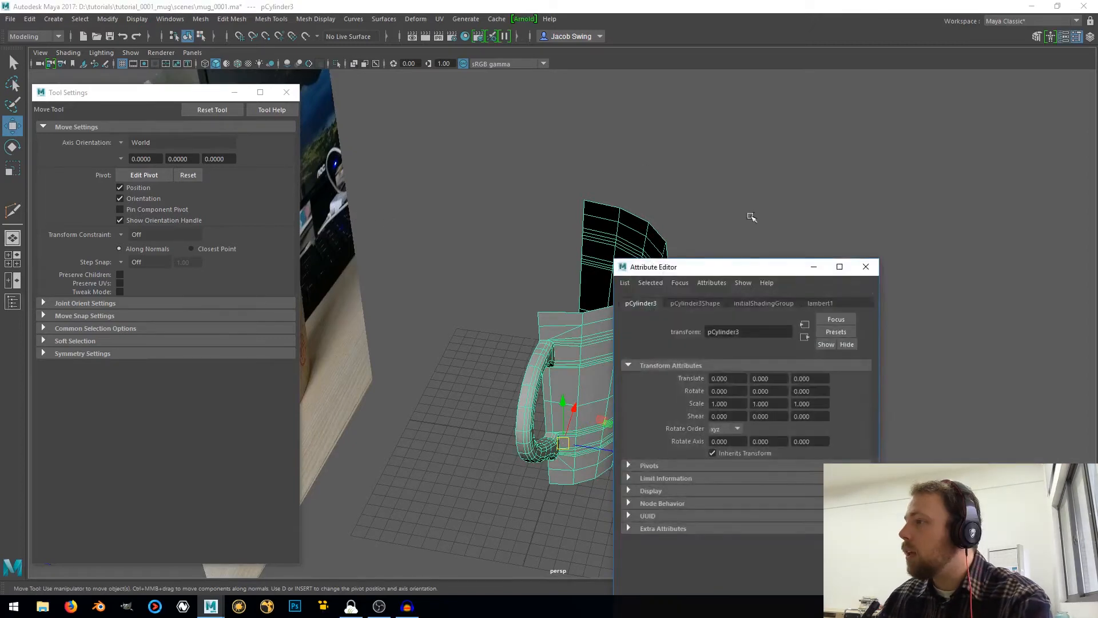
key("ctrl+a")
left_click(750, 272)
left_click(866, 266)
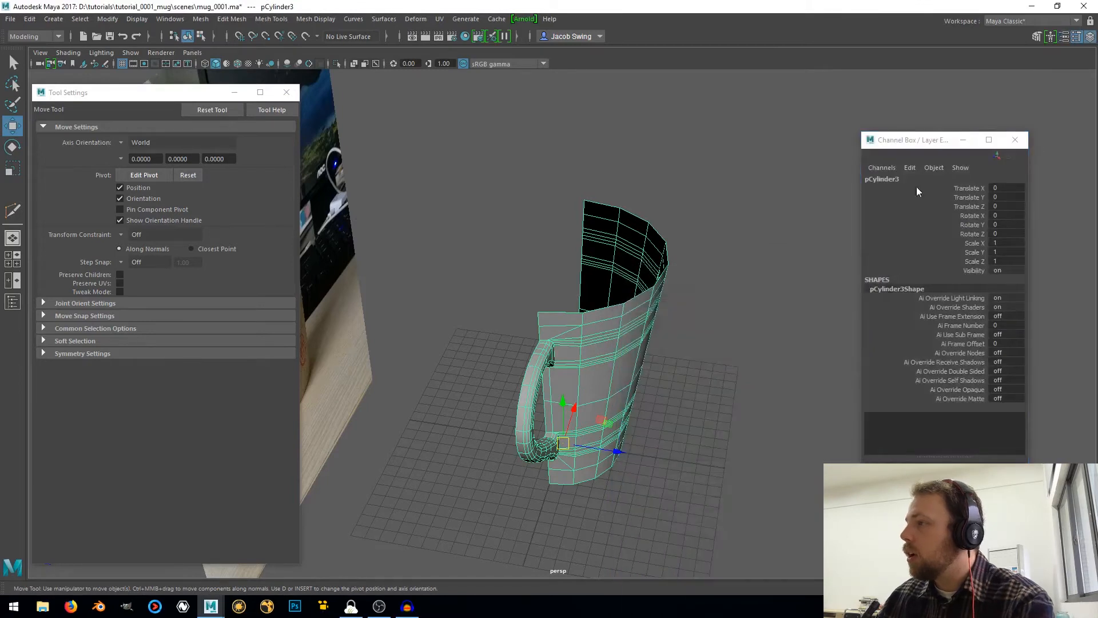
left_click_drag(907, 141, 896, 102)
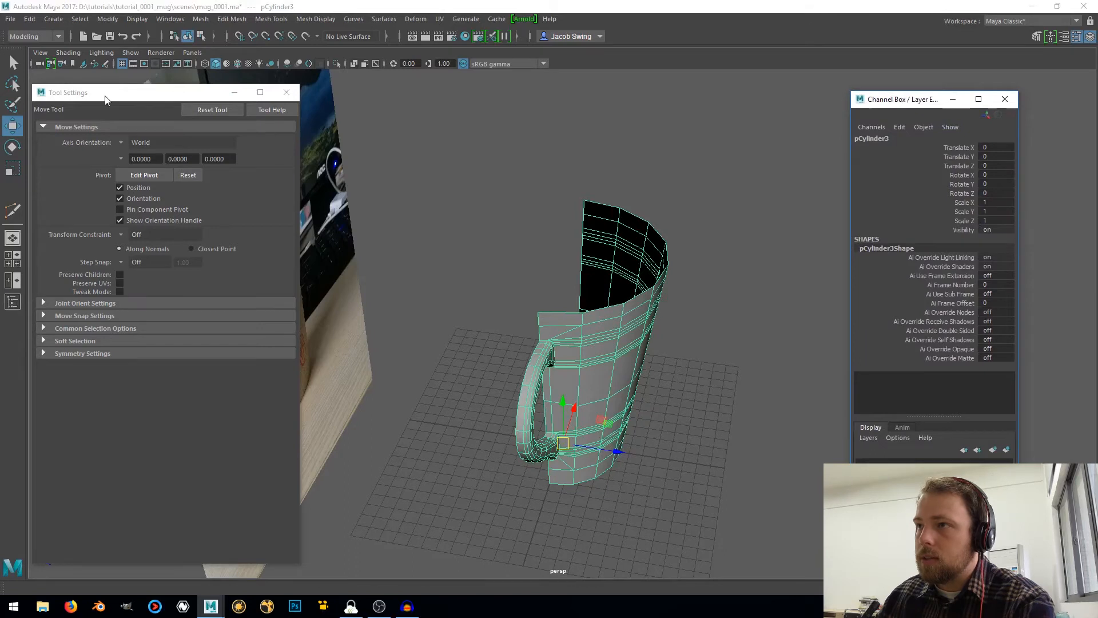
left_click(287, 92)
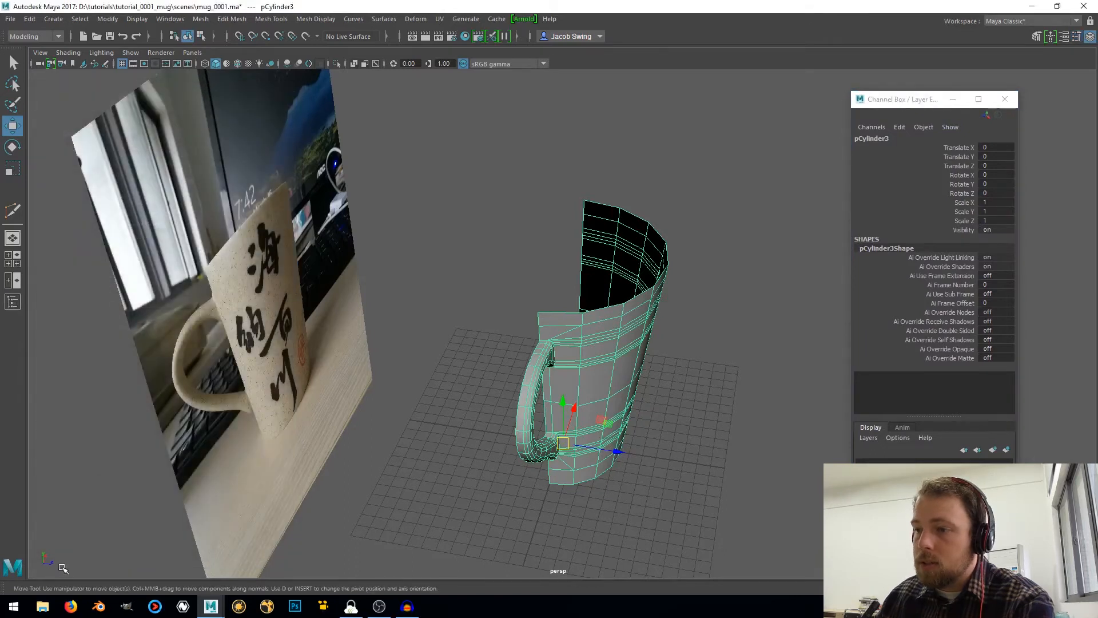
Mirror the duplicated half across the open side by setting its Scale Z to -1
left_click(998, 220)
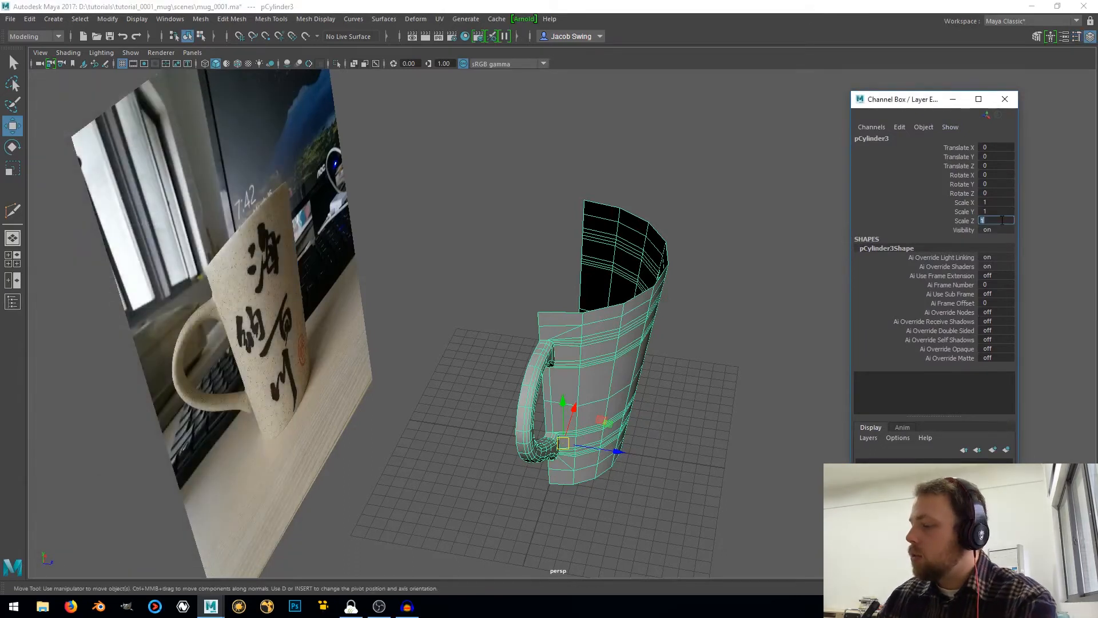
key("Return")
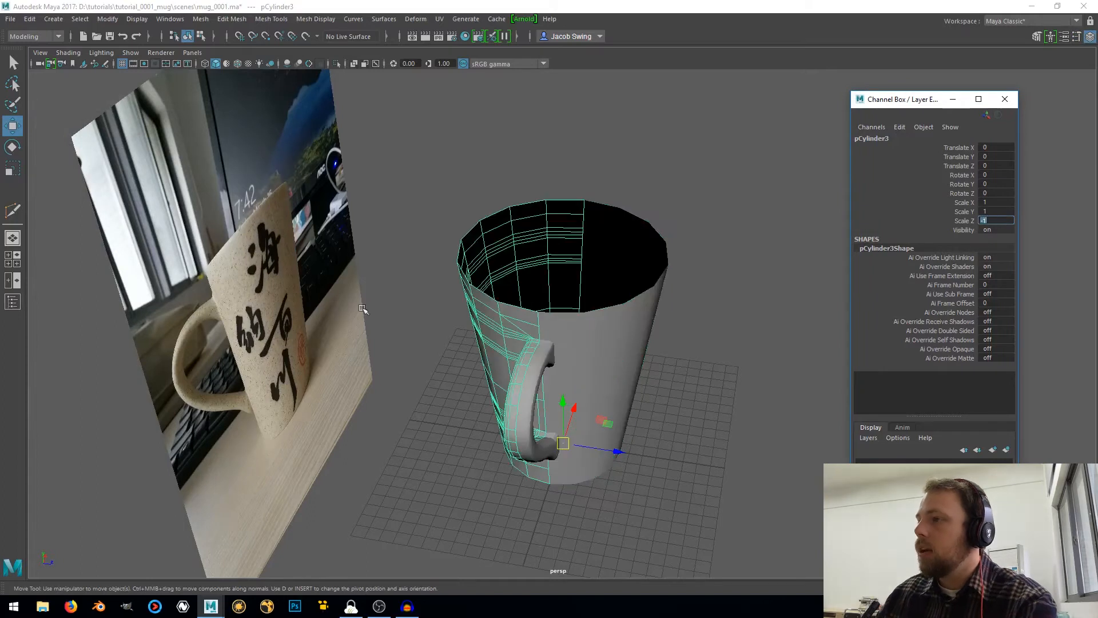
Add the original half to the selection and combine both halves into one mesh
mouse_move(611, 311)
left_mouse_down("alt")
mouse_move(572, 389)
mouse_move(422, 355)
mouse_move(444, 311)
mouse_move(613, 332)
left_mouse_up("alt")
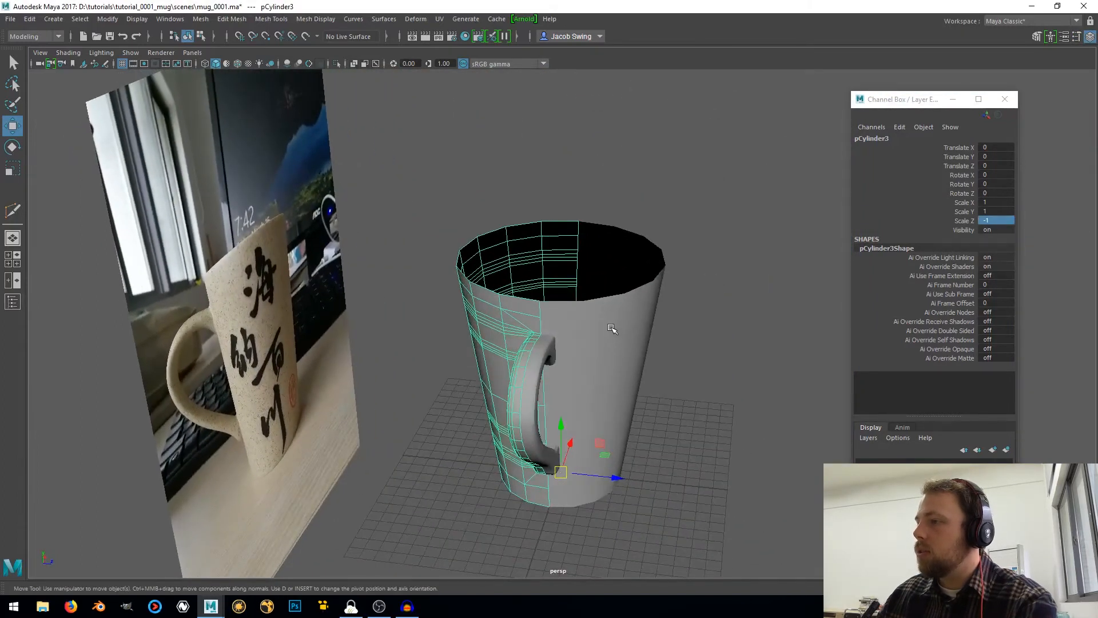
left_click(611, 328, "shift")
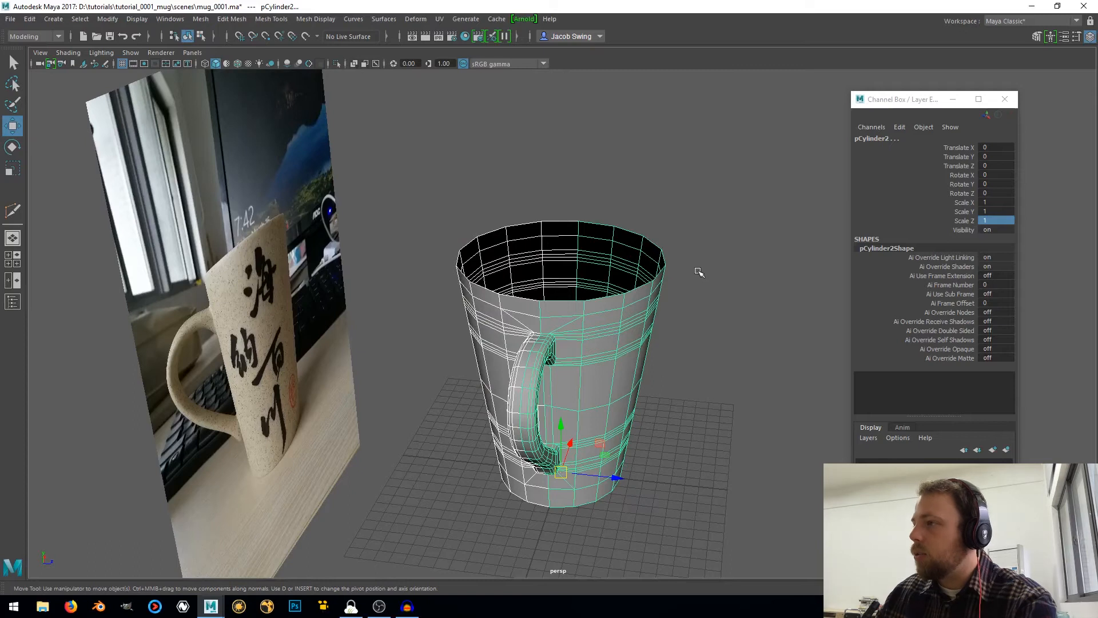
right_click_drag(698, 271, 667, 477, "shift")
Select all vertices of the combined mug and merge them with a distance threshold of 0.01
right_click(599, 332)
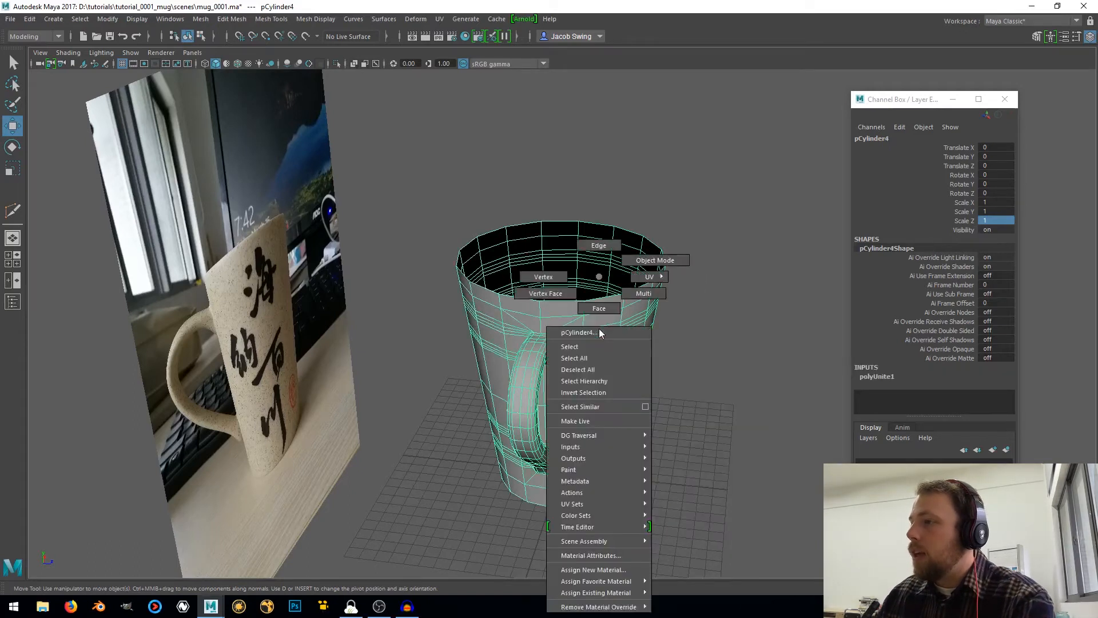
left_click(547, 274)
scroll(543, 269, "down", 4)
left_click_drag(476, 223, 712, 471)
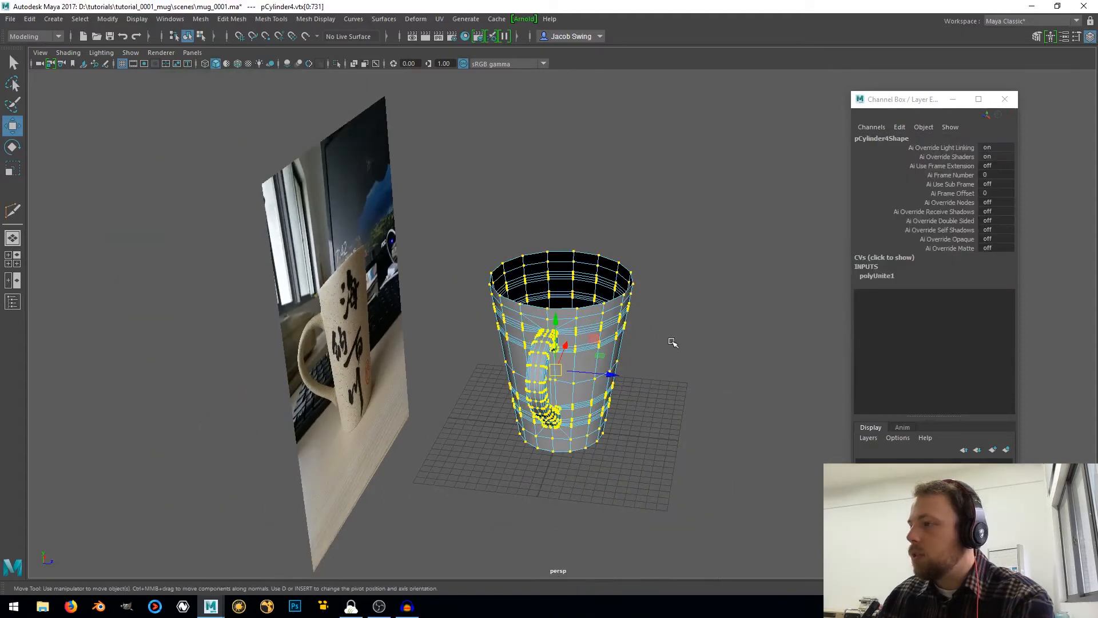
right_click_drag(673, 346, 711, 286, "shift")
scroll(591, 329, "up", 5)
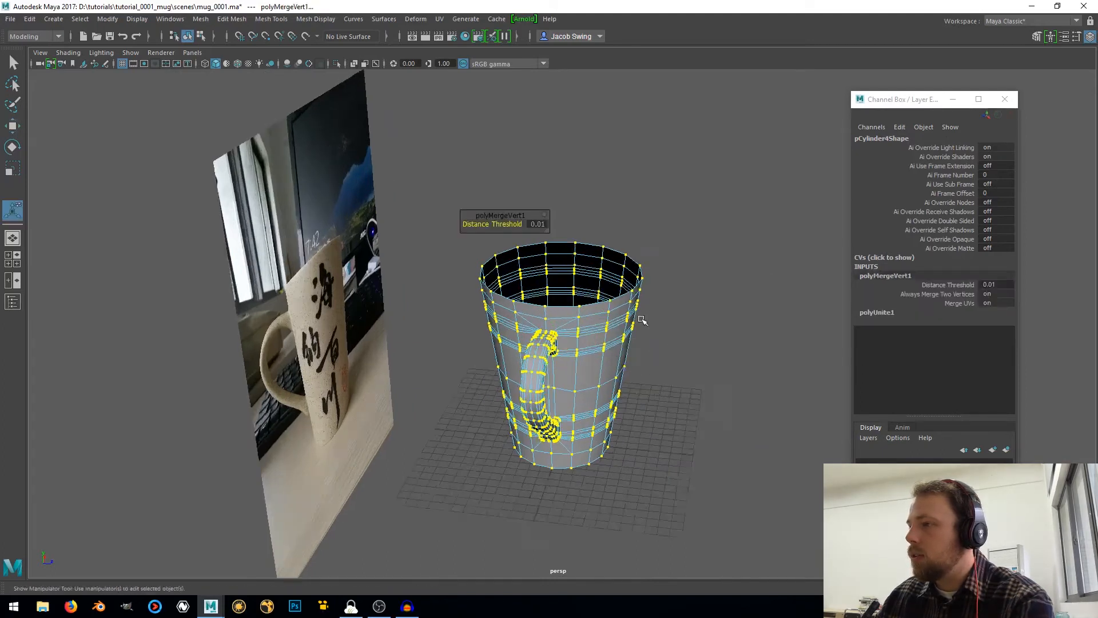
right_click_drag(592, 330, 664, 255)
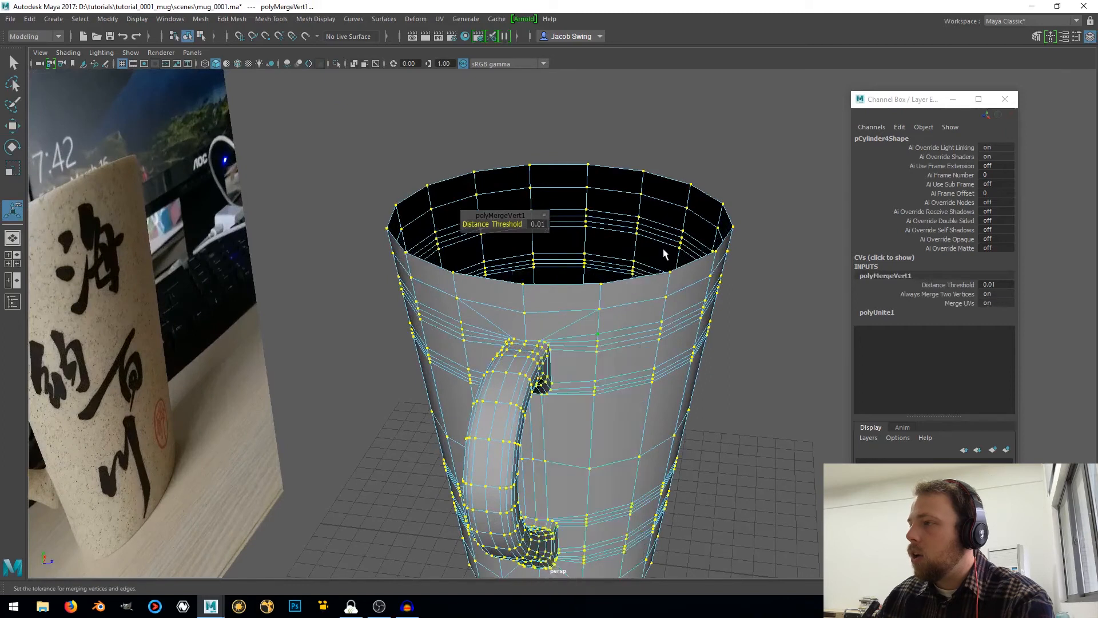
scroll(683, 325, "down", 5)
Switch the mug to edge selection and select the complete edge loop around the rim
left_click_drag(683, 326, 559, 351, "alt")
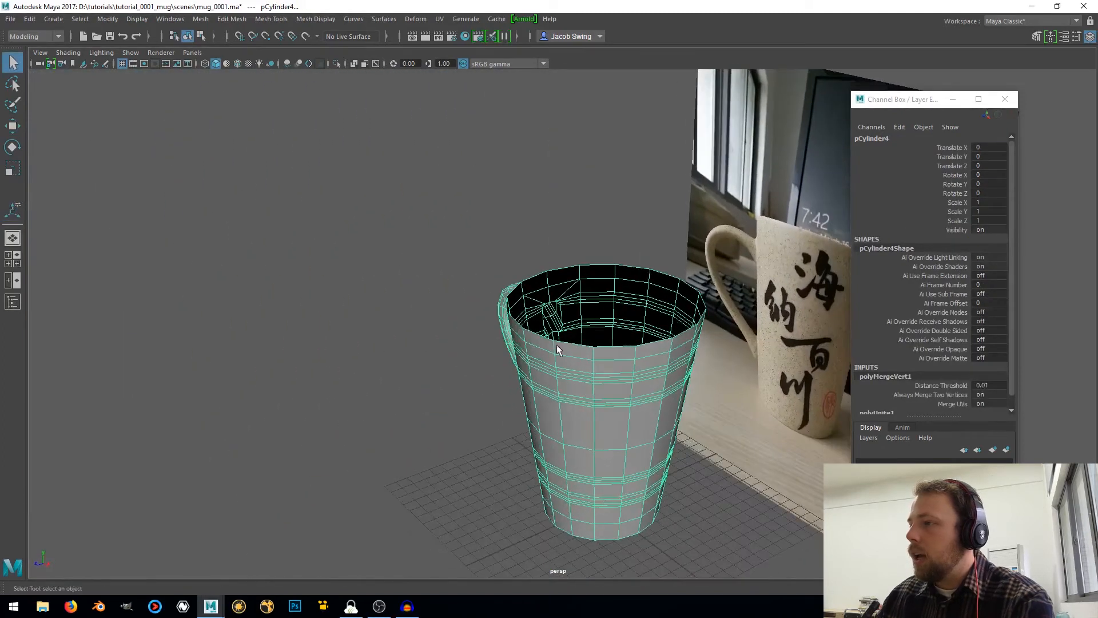
right_click_drag(555, 276, 554, 244)
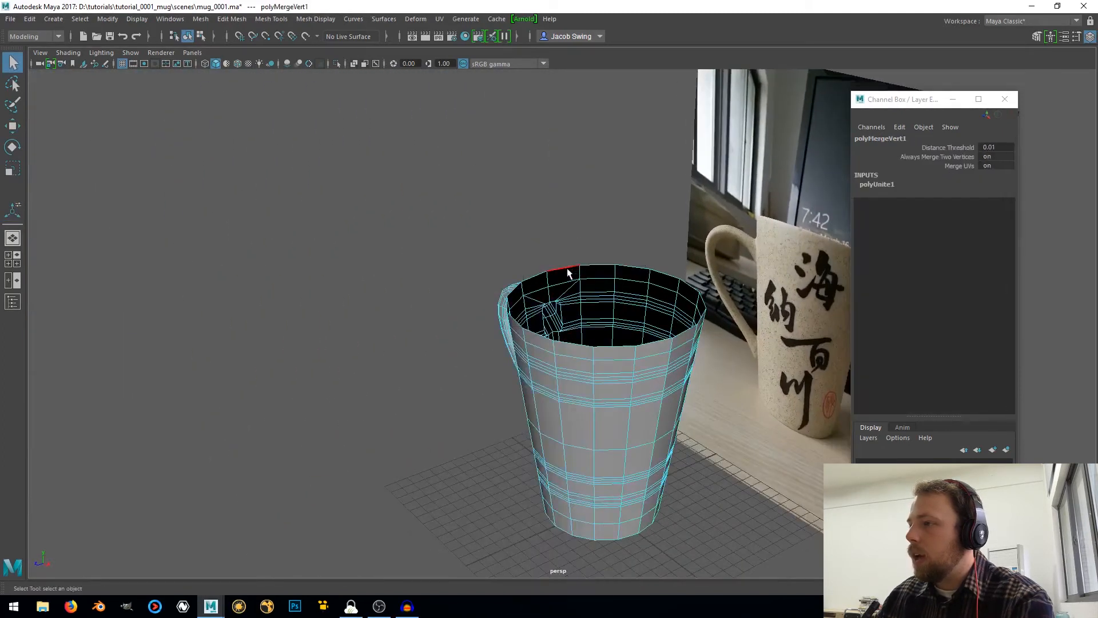
left_click(568, 274)
Compare the mug's outline with the reference photo in the front view, and return to the perspective view
left_click_drag(525, 311, 601, 283, "alt")
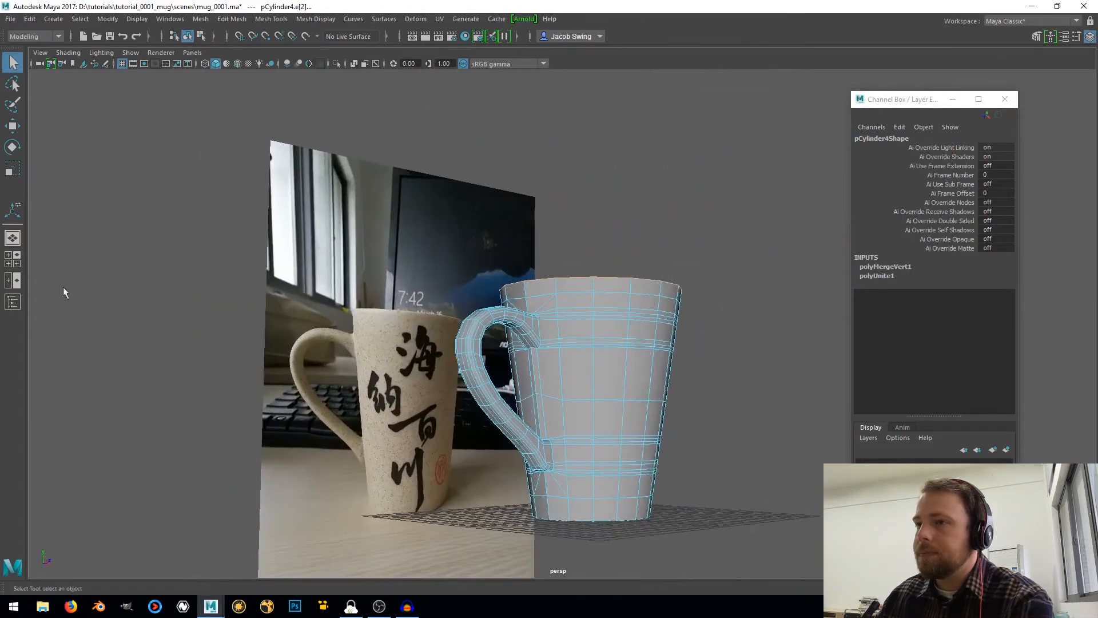
left_click(17, 264)
key("space")
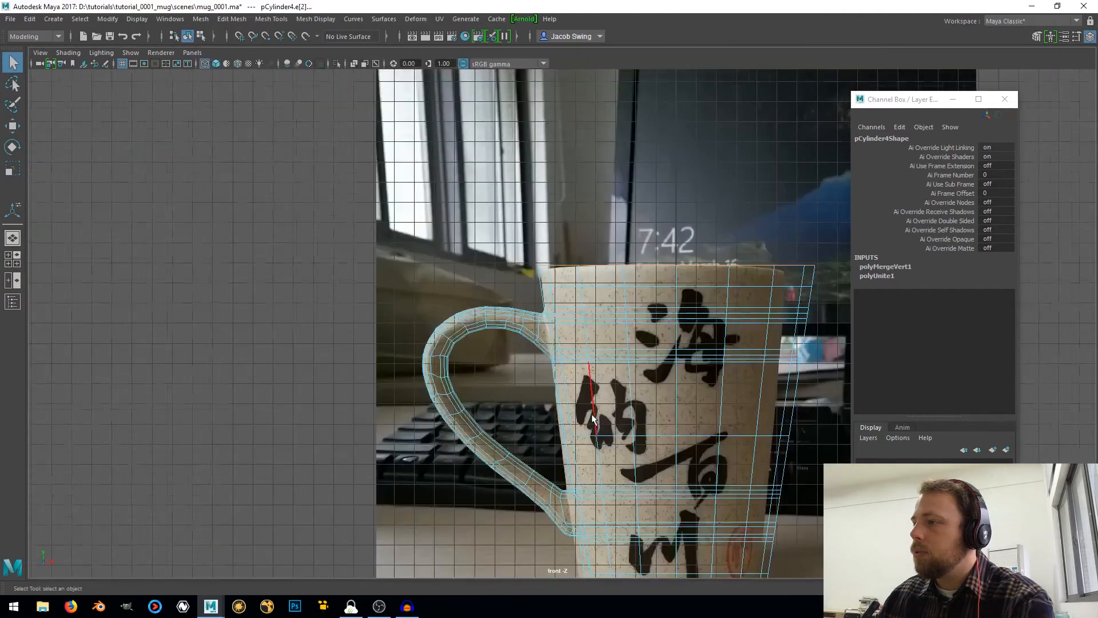
scroll(592, 419, "down", 1)
middle_click_drag(696, 420, 449, 319, "alt")
scroll(448, 319, "down", 4)
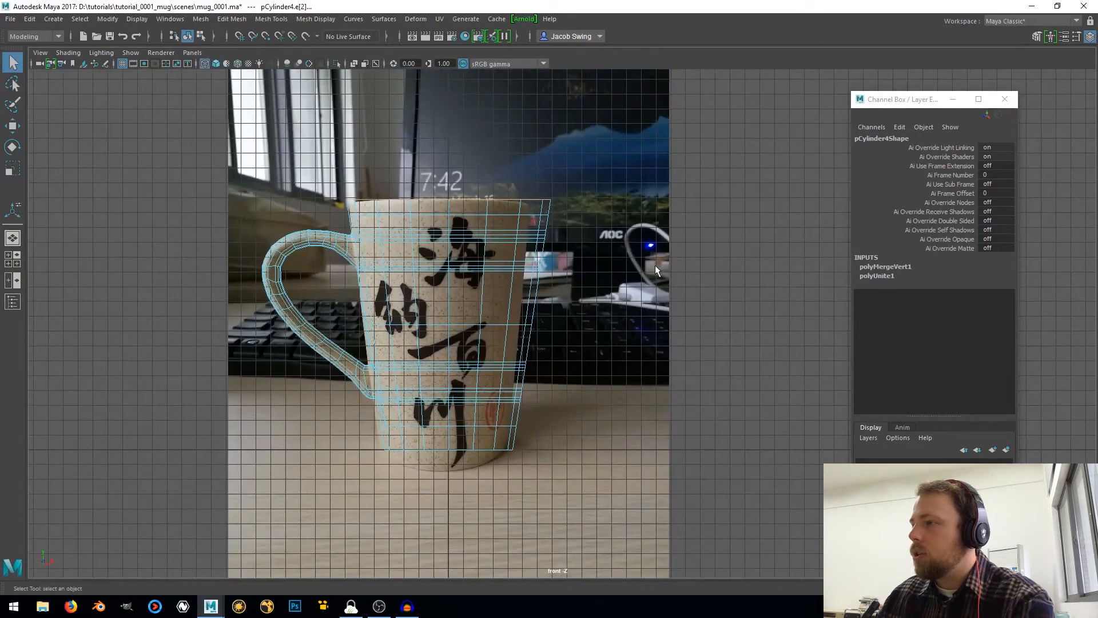
left_click(13, 237)
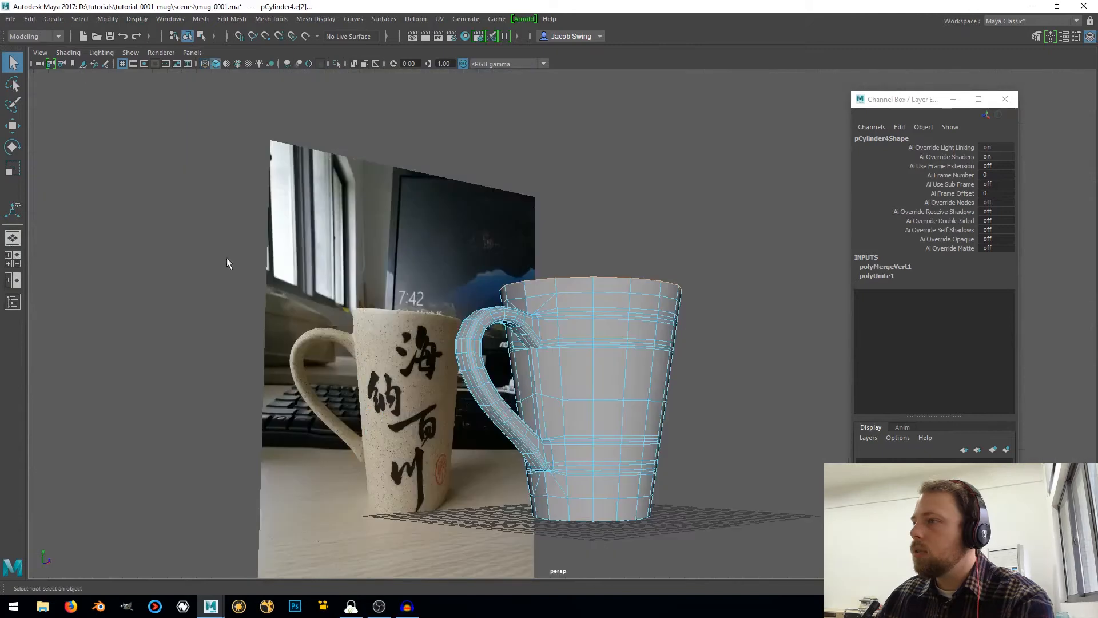
Extrude the selected rim edges and scale the new loop inward to give the mug wall its thickness
left_click_drag(667, 226, 664, 176, "alt")
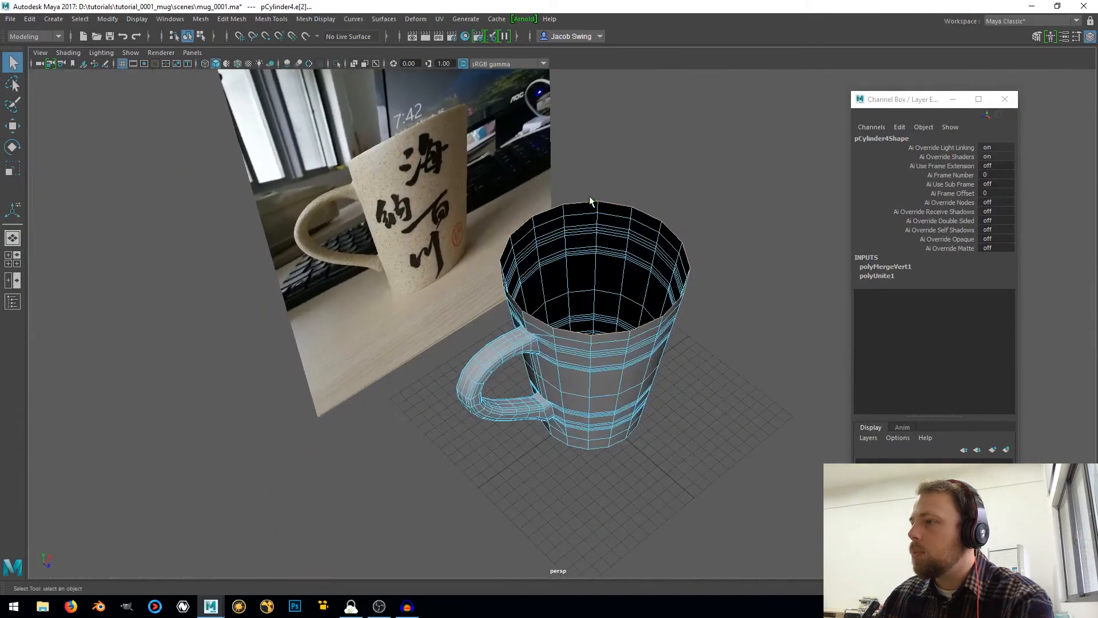
right_click(665, 179, "shift")
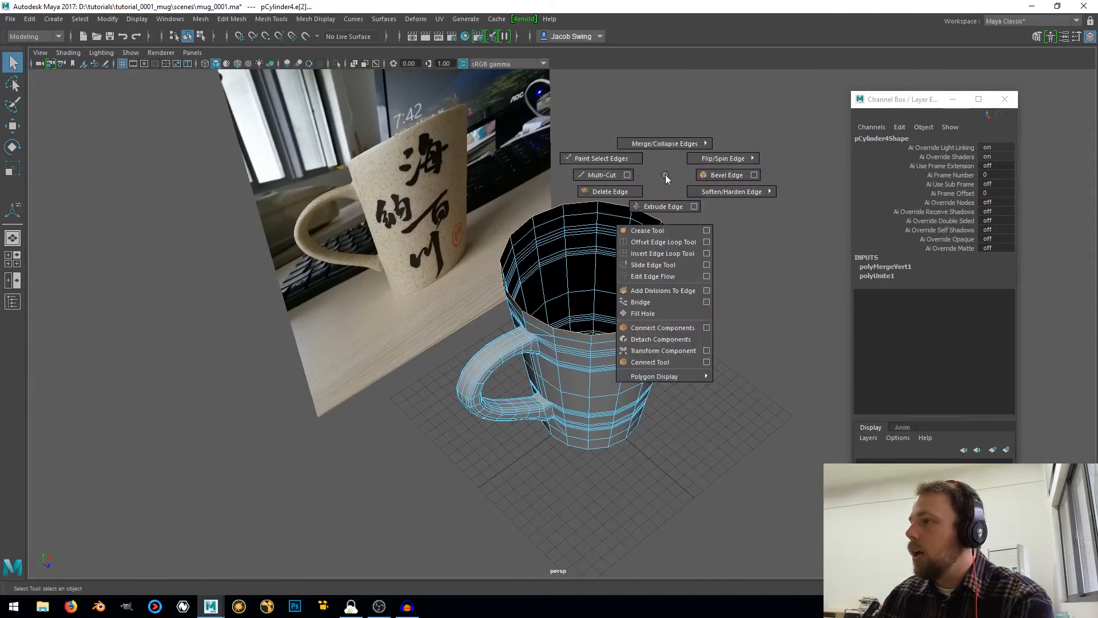
right_click_drag(667, 178, 661, 209, "shift")
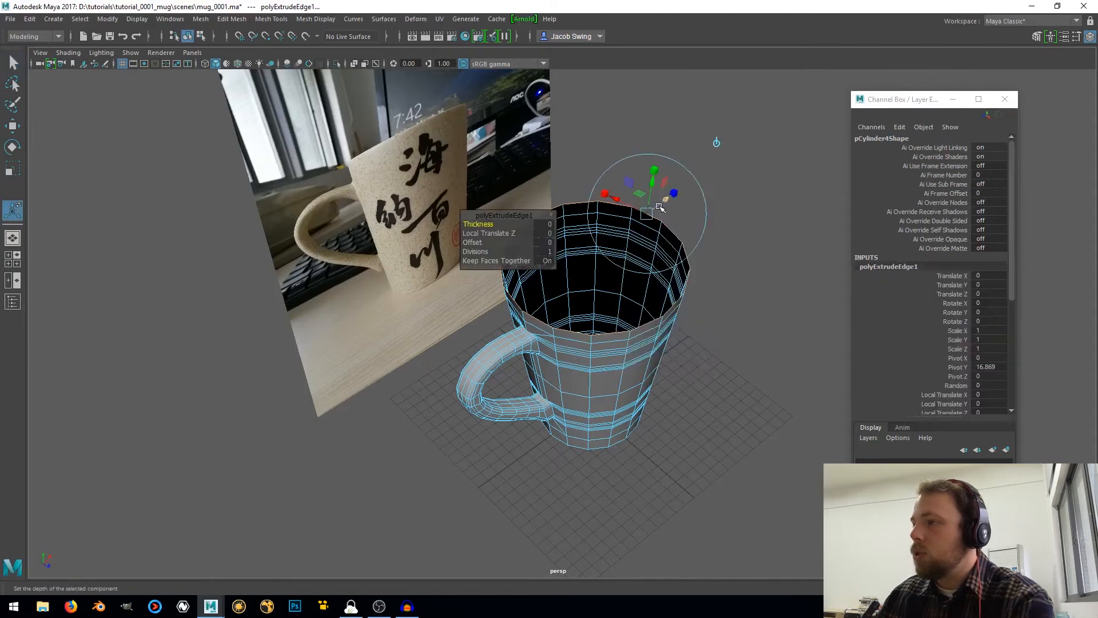
key("r")
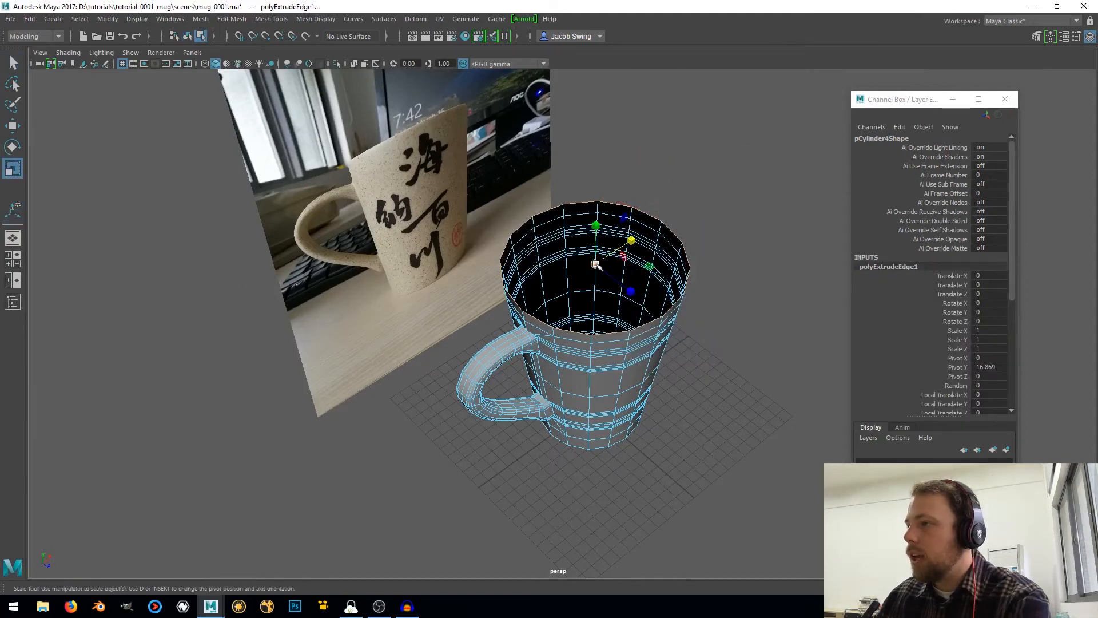
left_click_drag(595, 264, 586, 266)
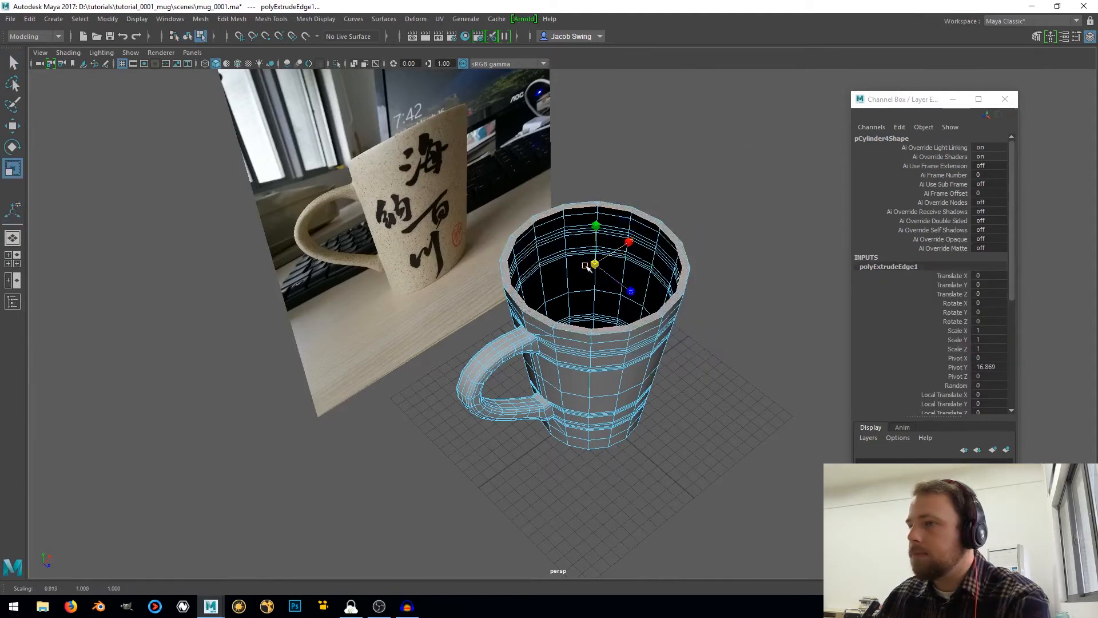
Extrude the inner rim loop again and, in the front view, move it down to about 0.776 above the grid
left_click(13, 258)
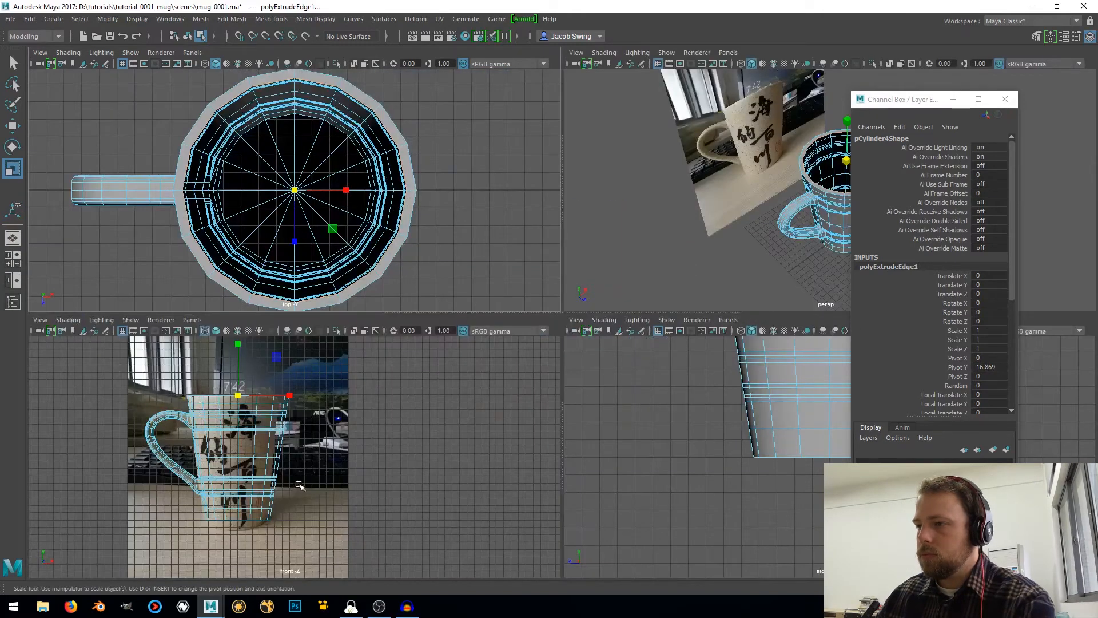
key("space")
right_click_drag(673, 221, 673, 249, "shift")
key("w")
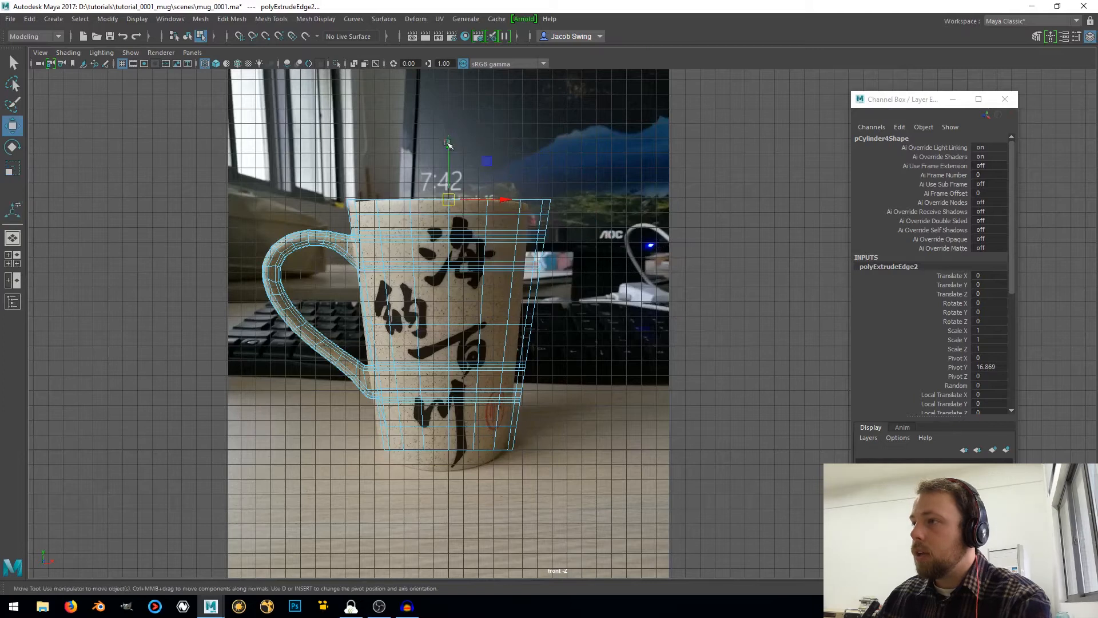
left_click_drag(448, 141, 447, 383)
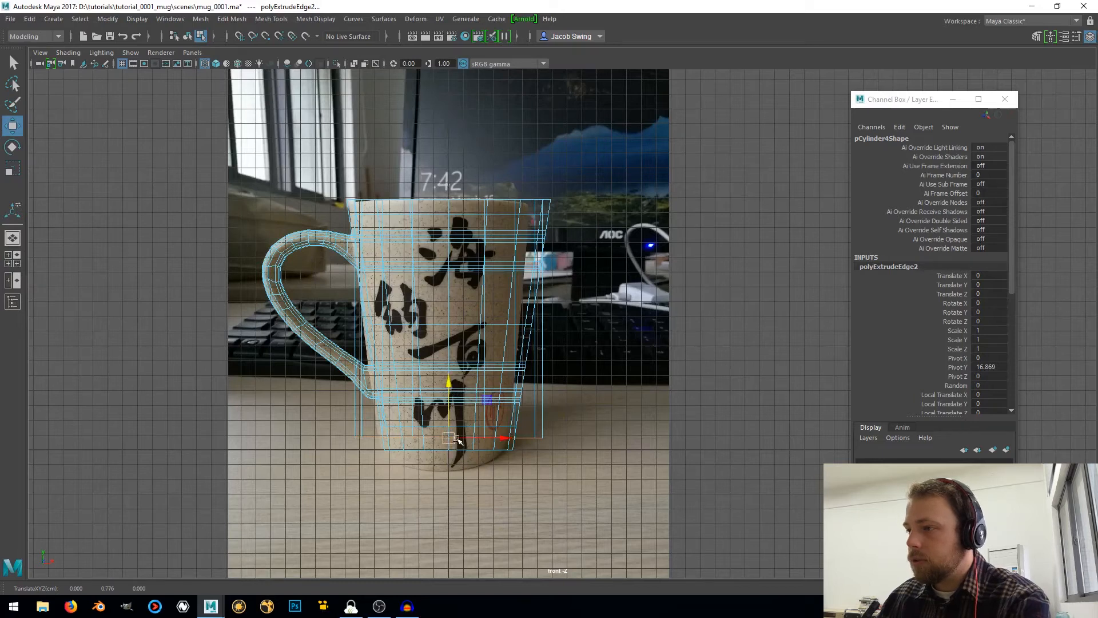
scroll(457, 440, "up", 1)
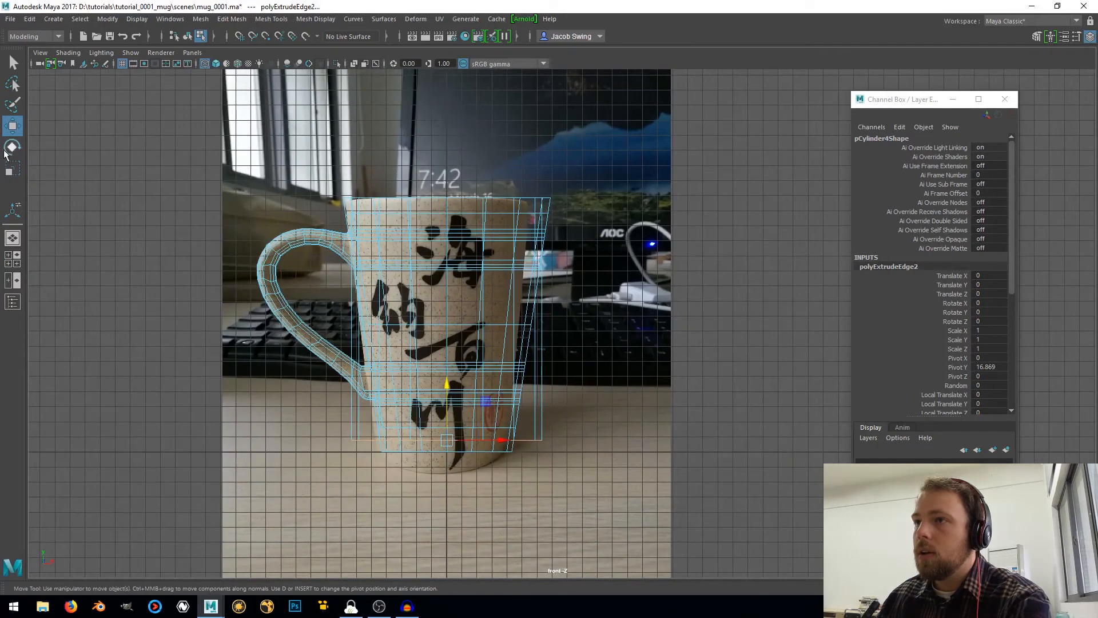
left_click(12, 238)
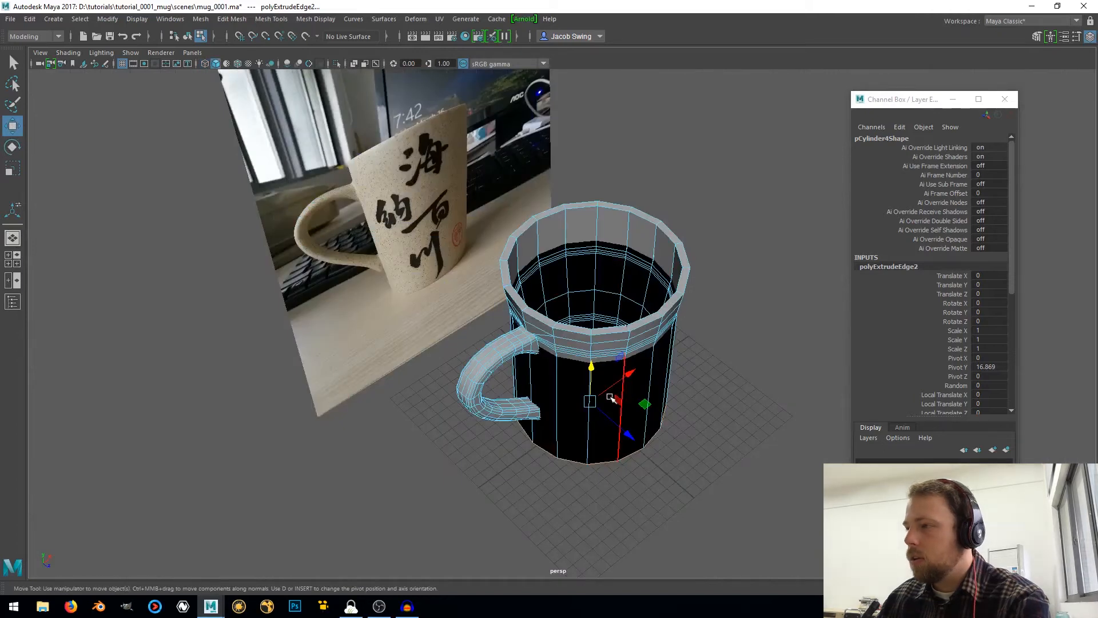
left_click(629, 435)
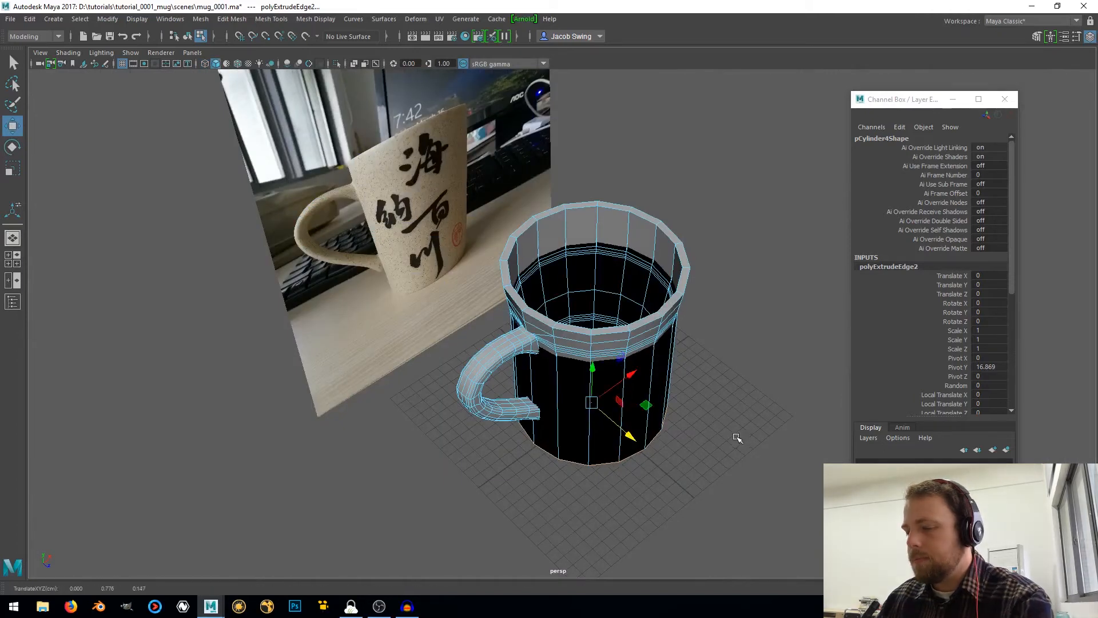
Scale the lowered loop inward to follow the mug's tapered wall and set its height to about 0.838
key("r")
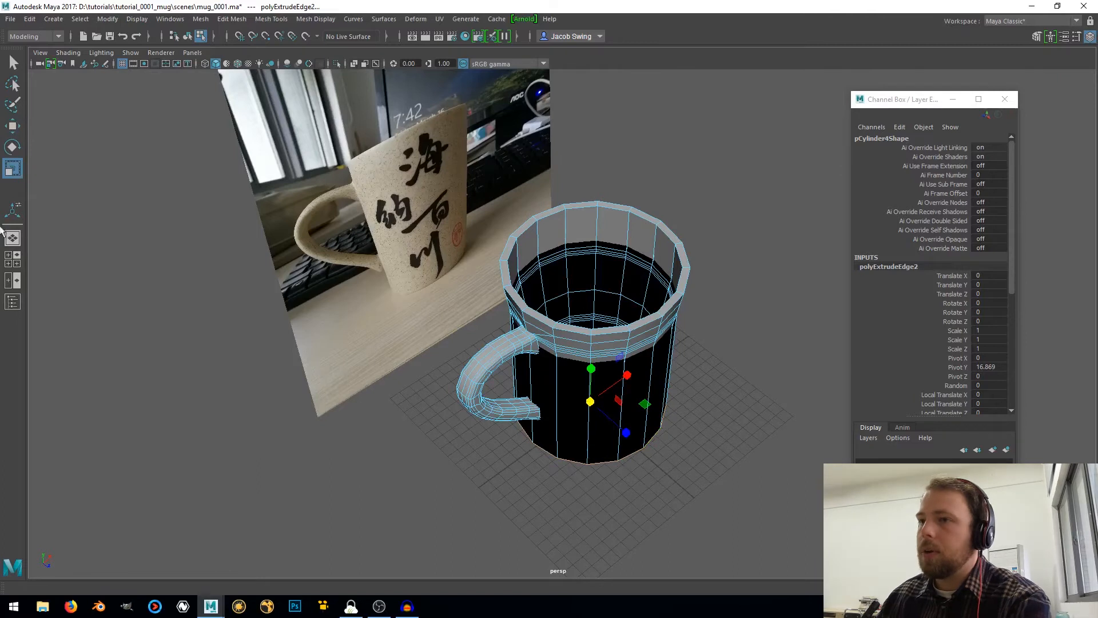
left_click(12, 264)
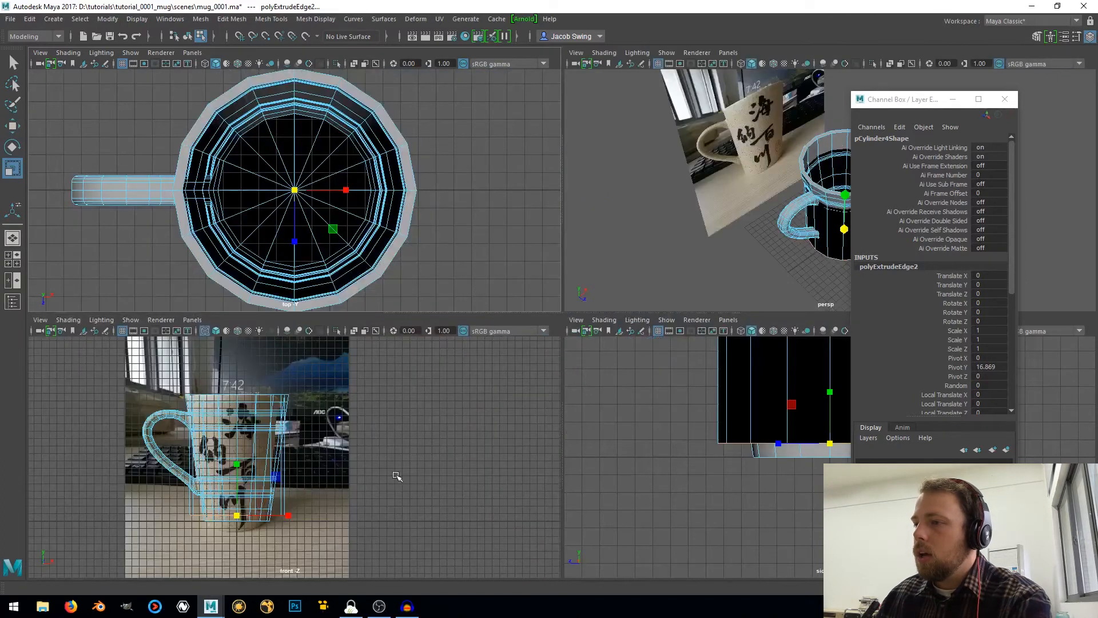
scroll(366, 456, "up", 2)
left_click_drag(234, 533, 224, 471)
key("w")
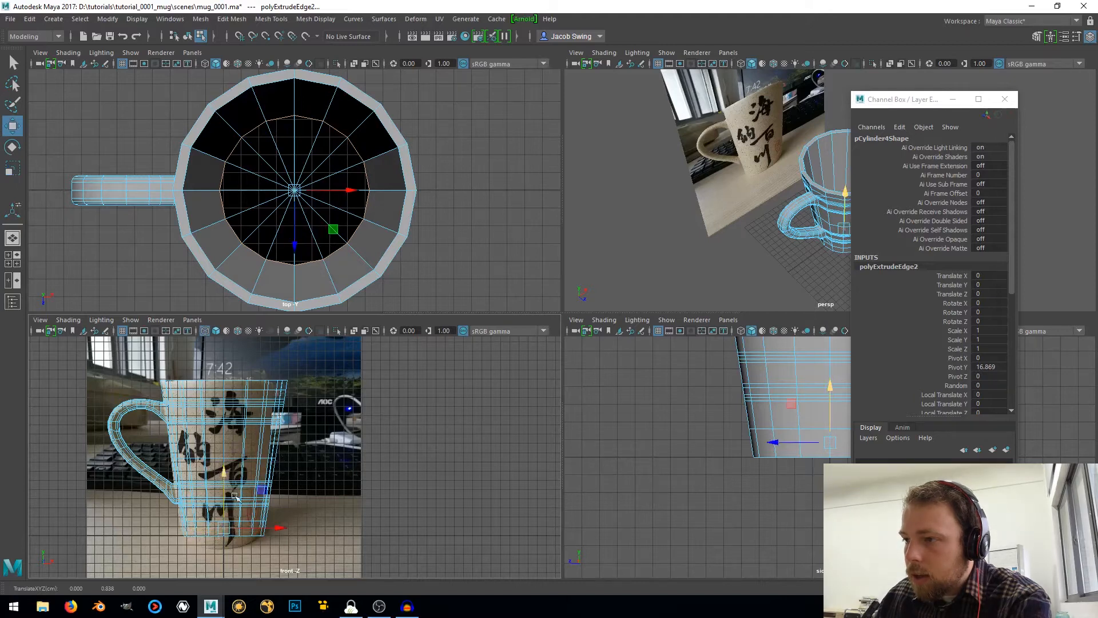
key("r")
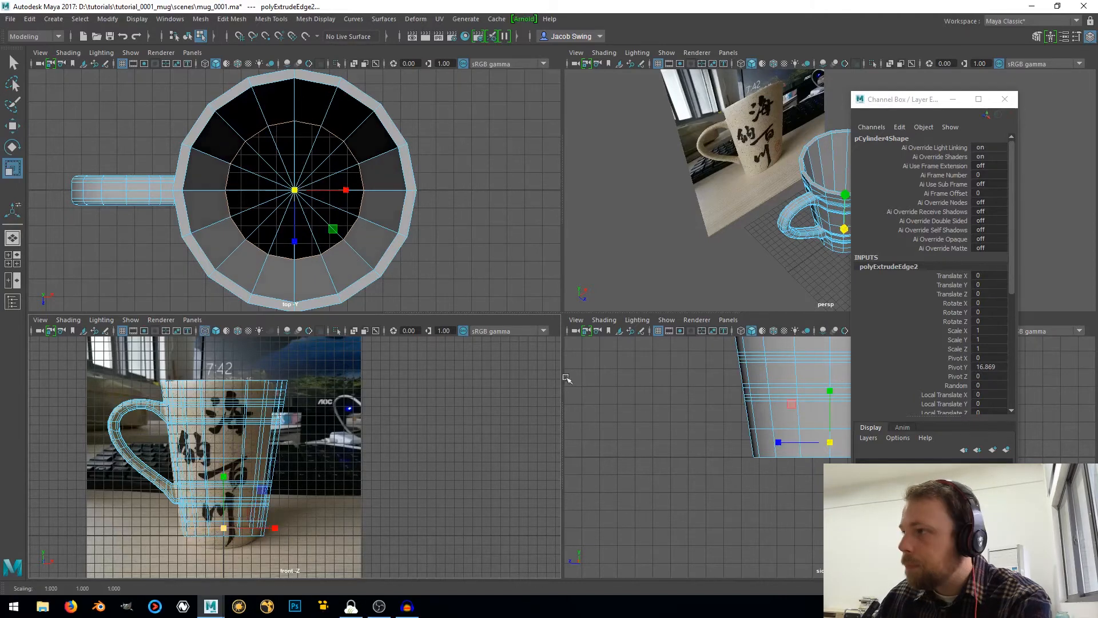
In the perspective view, extrude the lower inner loop and scale it inward to form the first ring of the mug's inner floor
key("space")
left_click_drag(718, 273, 625, 266, "alt")
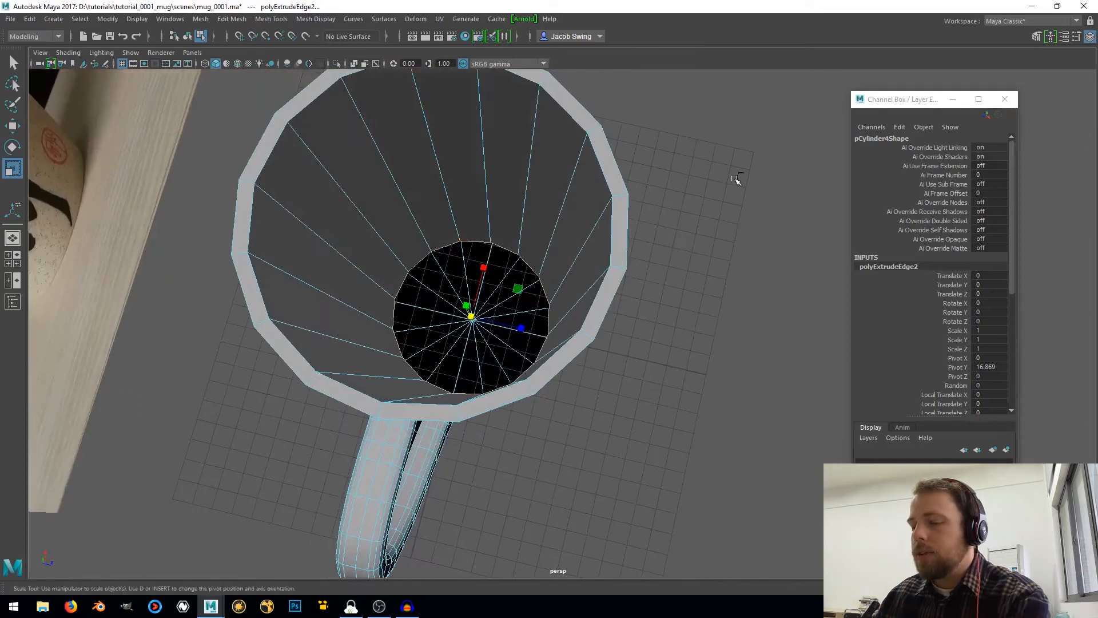
key("ctrl+e")
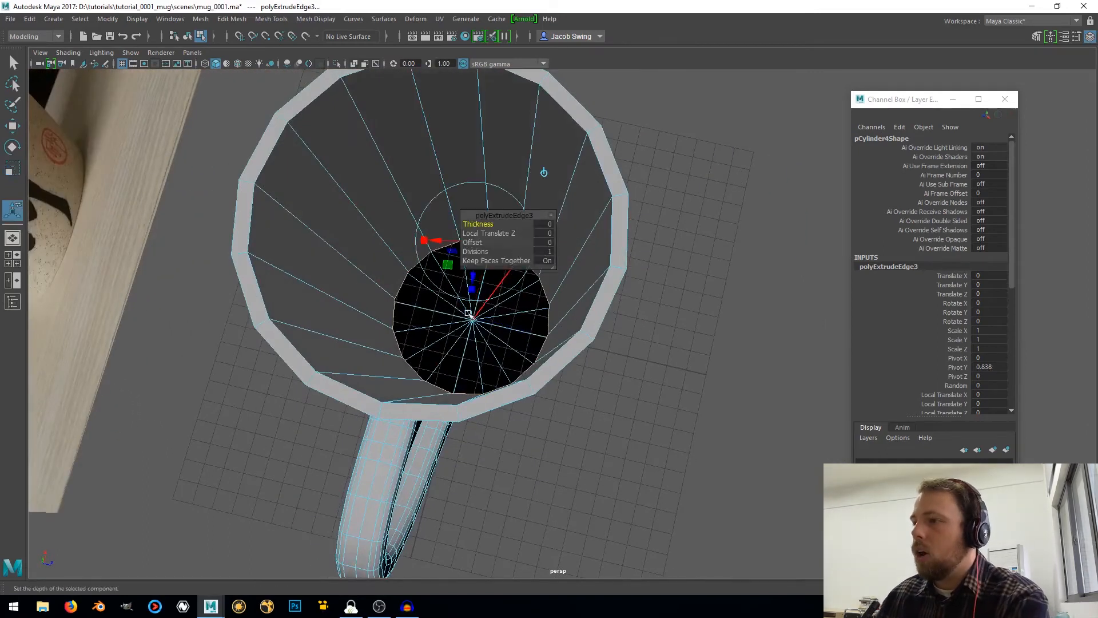
key("r")
left_click_drag(473, 320, 444, 328)
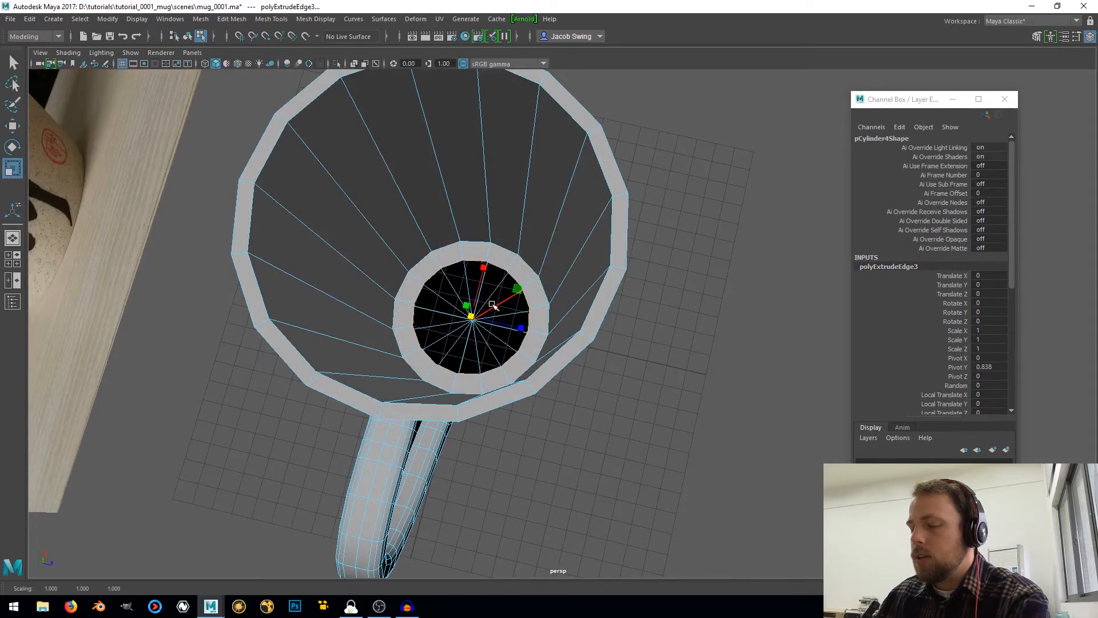
Extrude and scale the floor's inner loop inward two more times, and merge the last loop at the center to close the hole
key("ctrl+e")
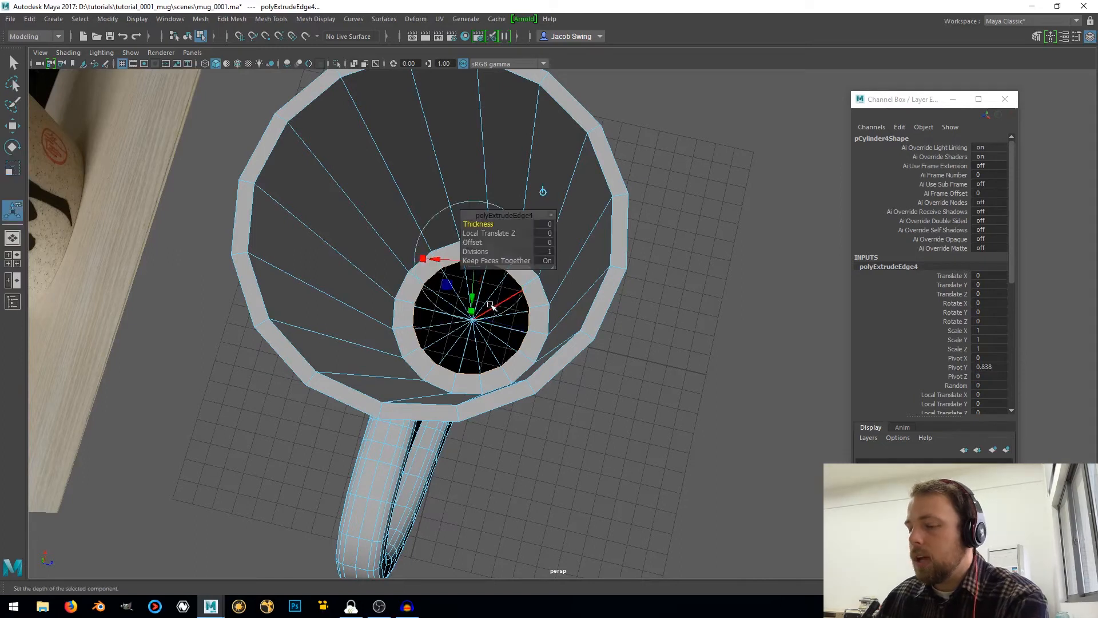
key("r")
mouse_move(472, 316)
left_mouse_down()
mouse_move(439, 333)
mouse_move(466, 319)
mouse_move(453, 321)
left_mouse_up()
key("ctrl+e")
key("r")
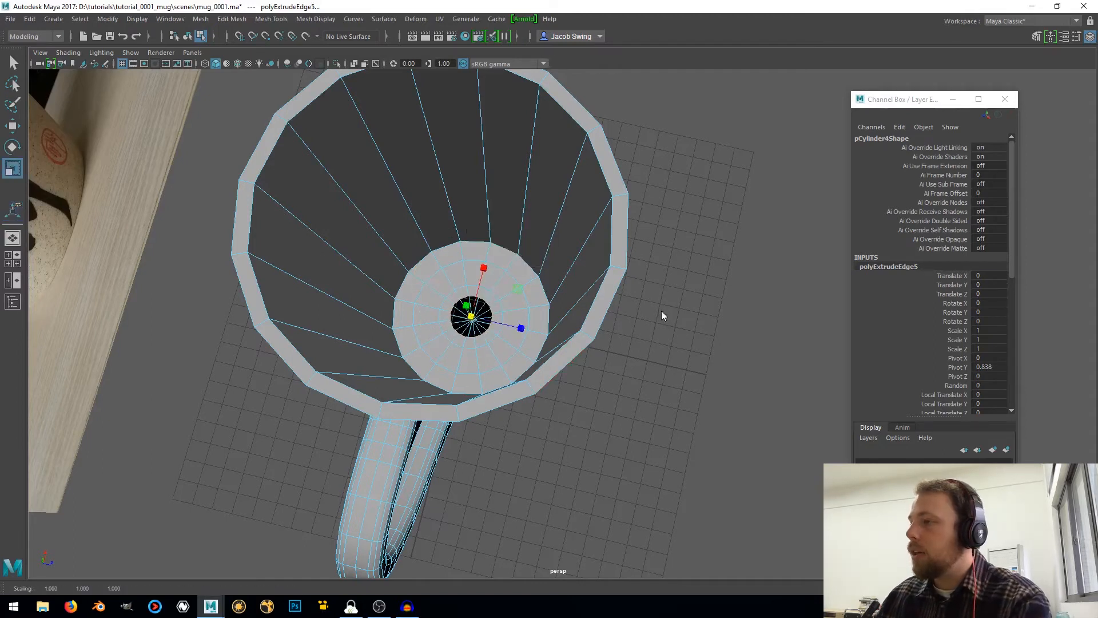
right_click_drag(661, 310, 647, 255, "shift")
Select the inner and outer edge loops of the rim and bevel them with 2 segments
left_click_drag(412, 327, 461, 297, "alt")
right_click_drag(460, 297, 454, 246)
left_click(455, 254)
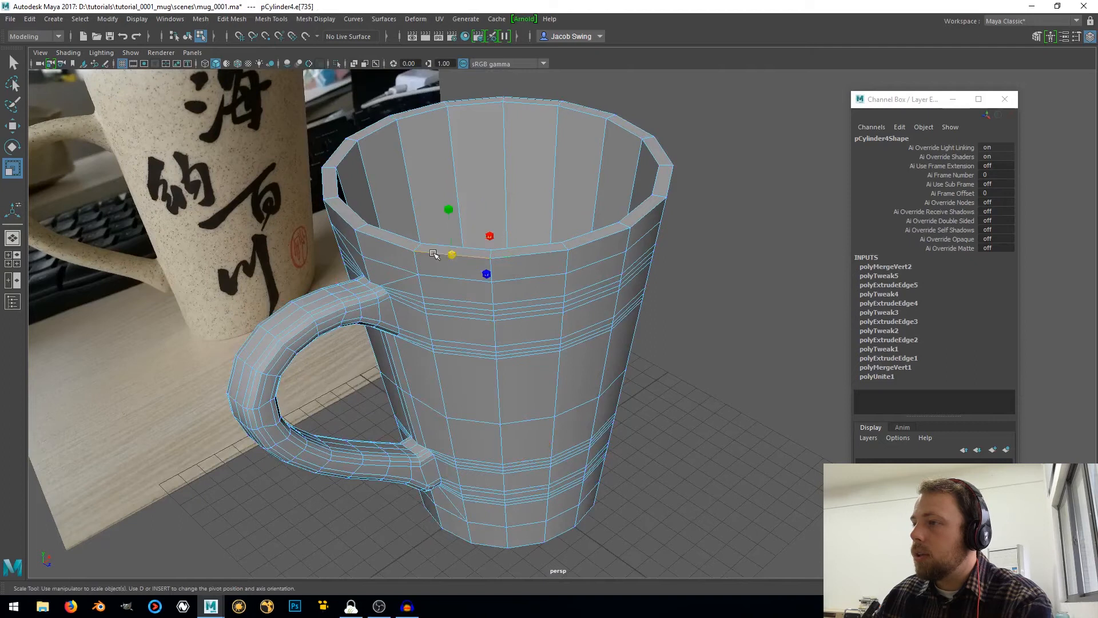
double_click(449, 253)
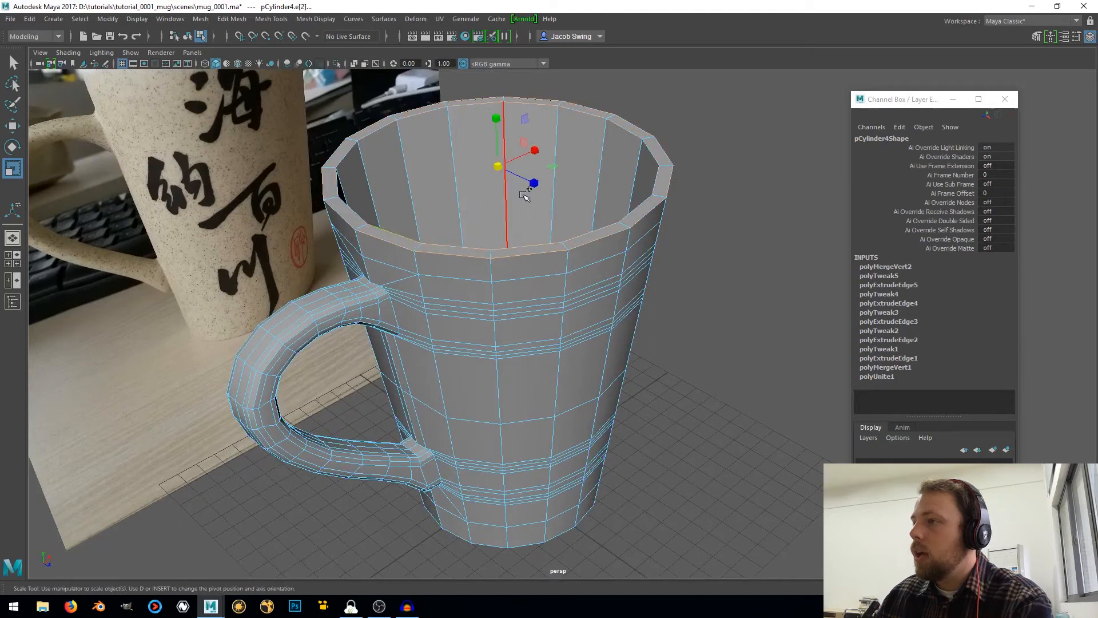
right_click_drag(521, 196, 583, 194, "shift")
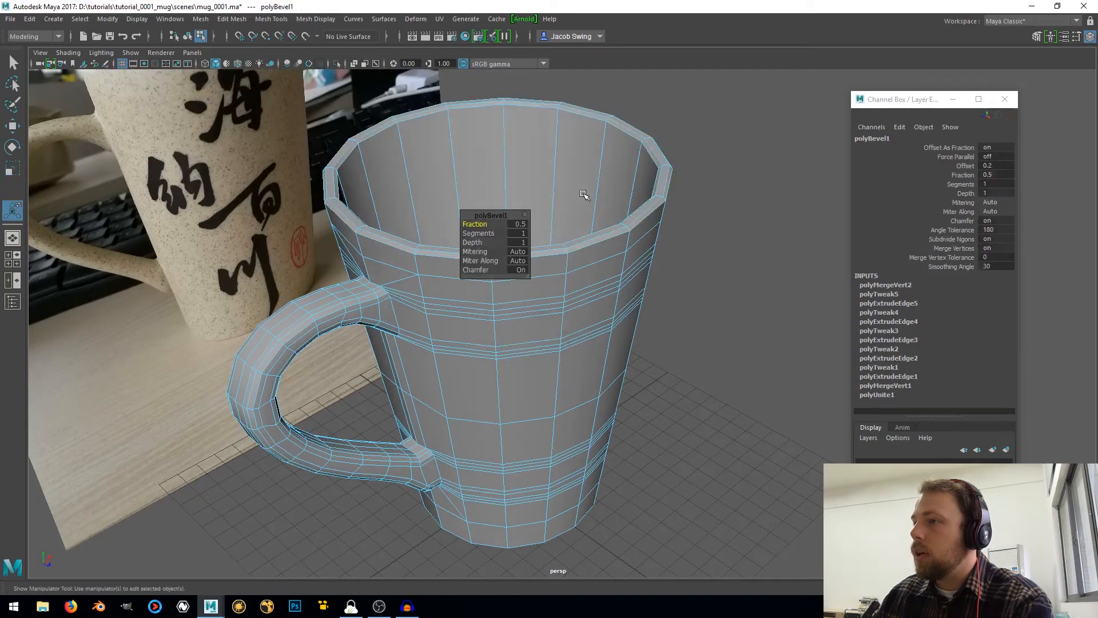
left_click(518, 232)
type("2")
key("Return")
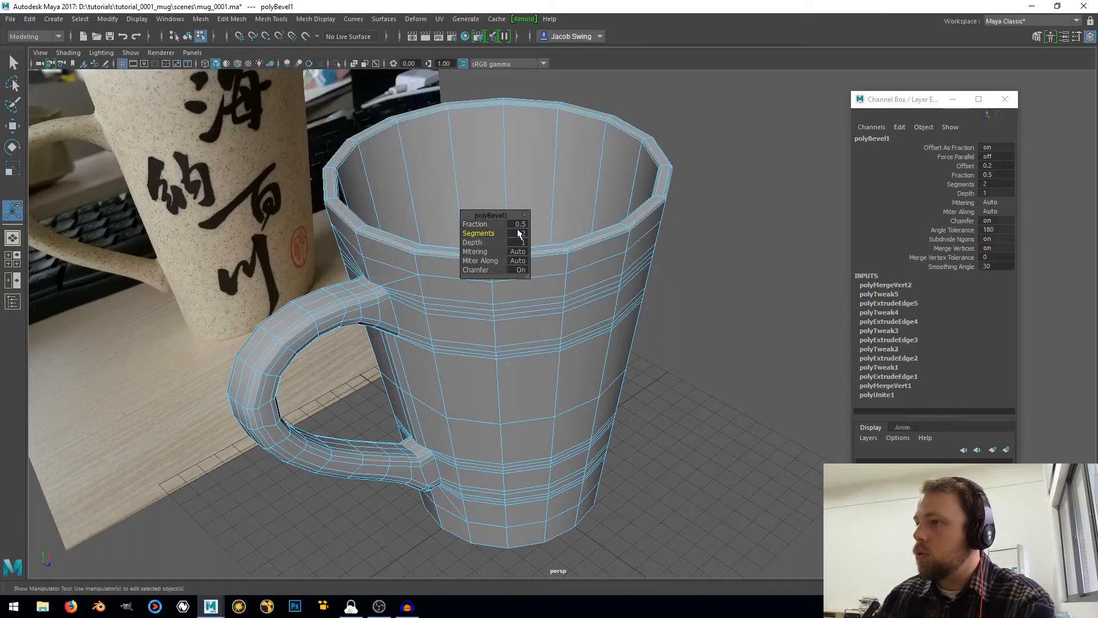
Bevel the edge loop around the mug's inner floor with a fraction of 1 and 3 segments
left_click_drag(497, 350, 385, 368, "alt")
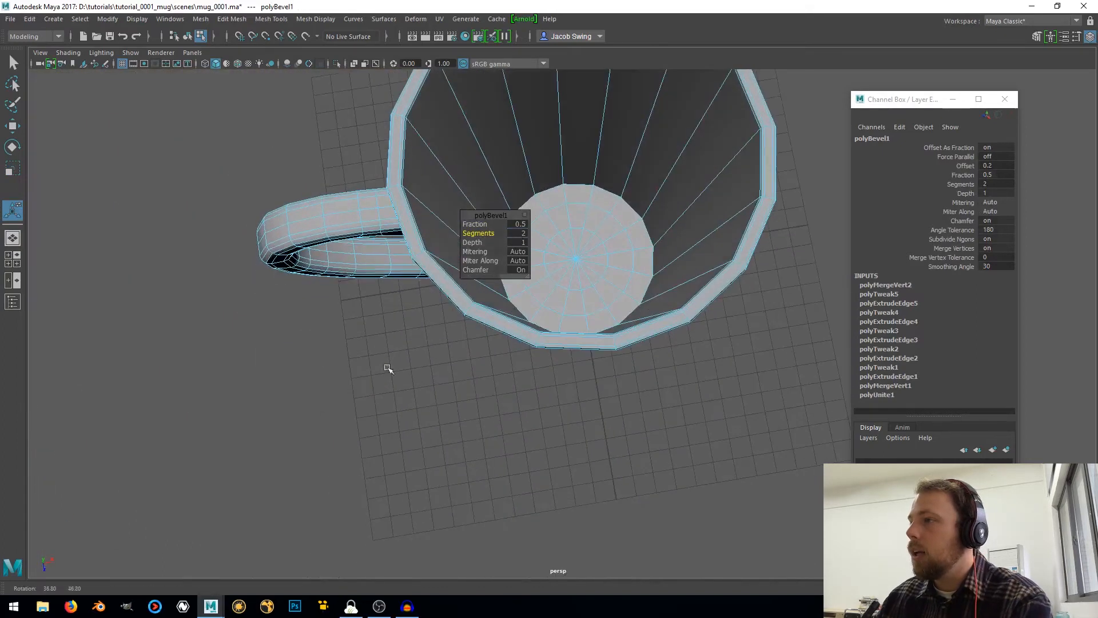
double_click(569, 186)
right_click_drag(569, 185, 610, 186, "shift")
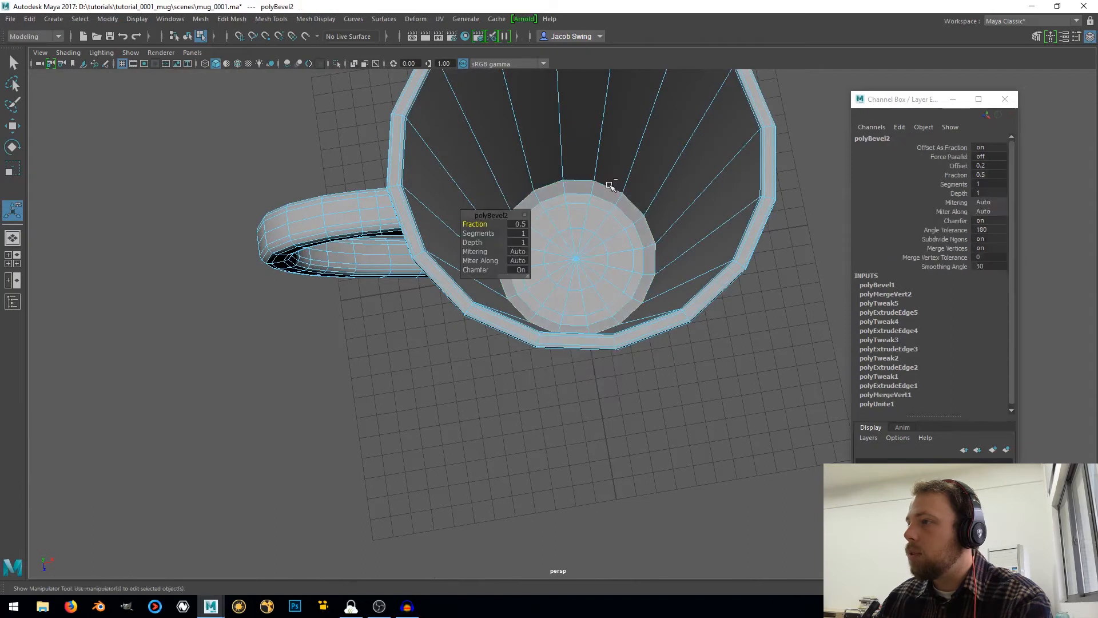
left_click(518, 223)
type("1")
key("Return")
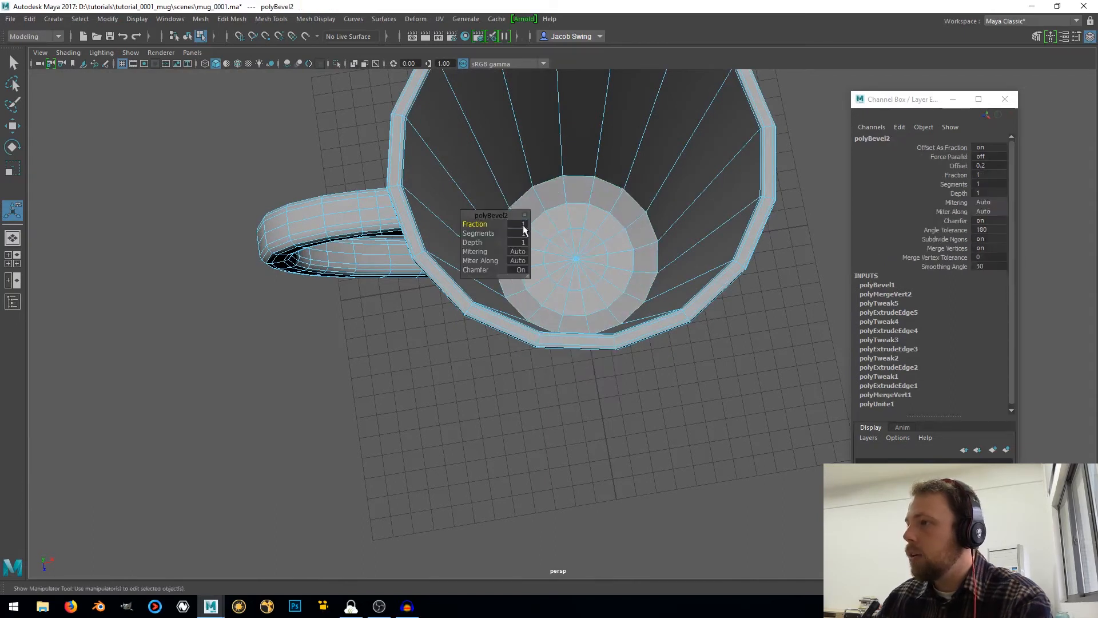
left_click_drag(482, 234, 486, 234)
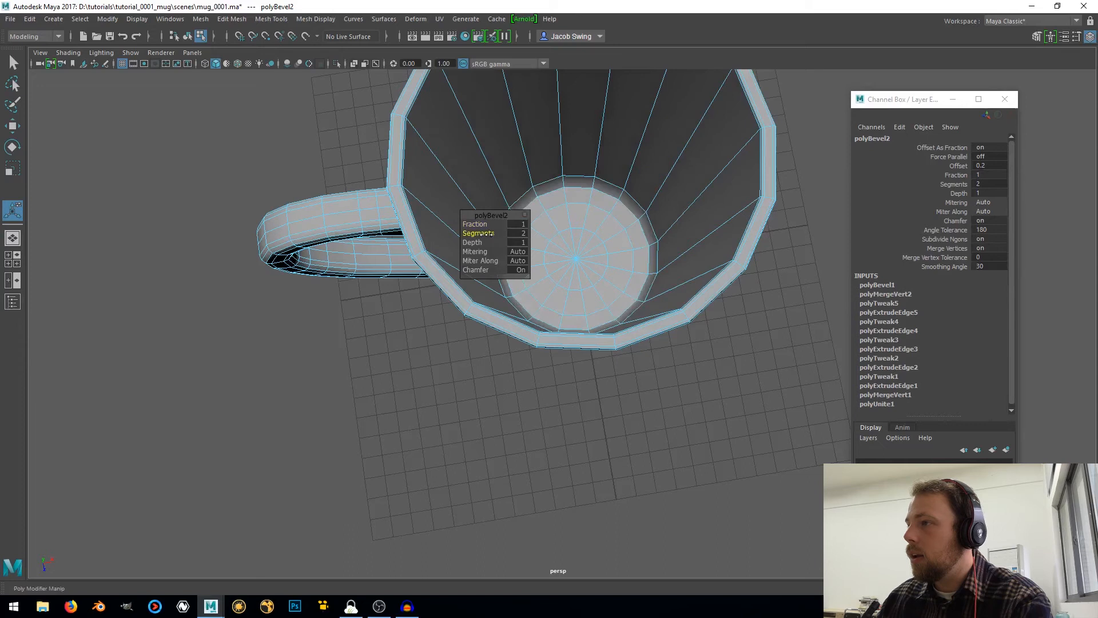
left_click_drag(572, 256, 493, 233, "alt")
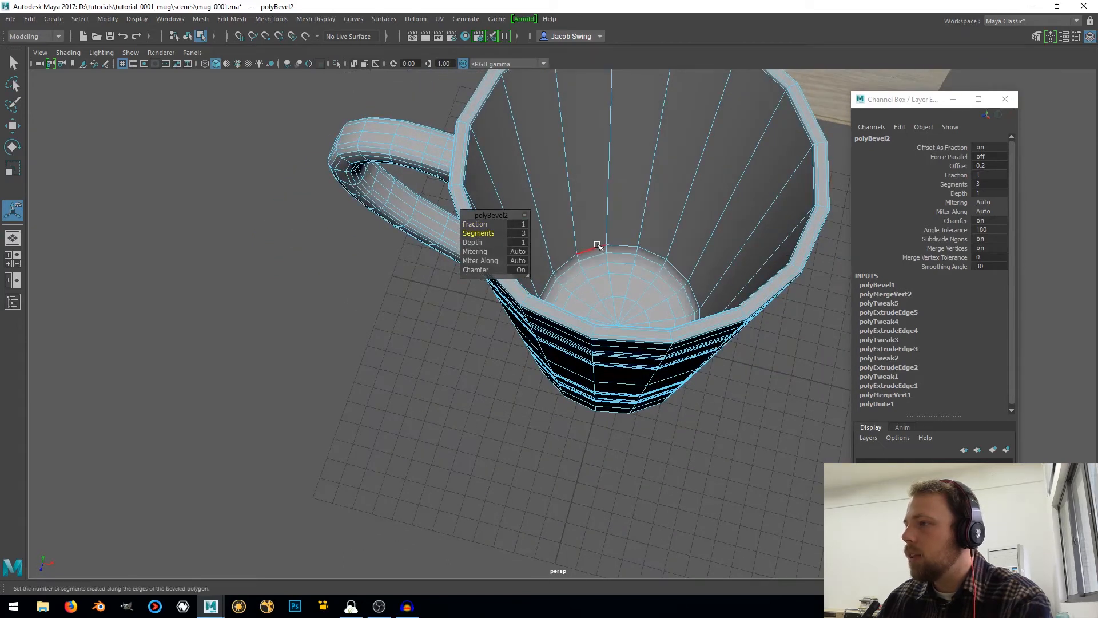
Select the edge loop around the outer bottom of the mug and bevel it with a fraction of 0.5
left_click_drag(591, 246, 621, 392, "alt")
middle_click_drag(622, 391, 598, 347, "alt")
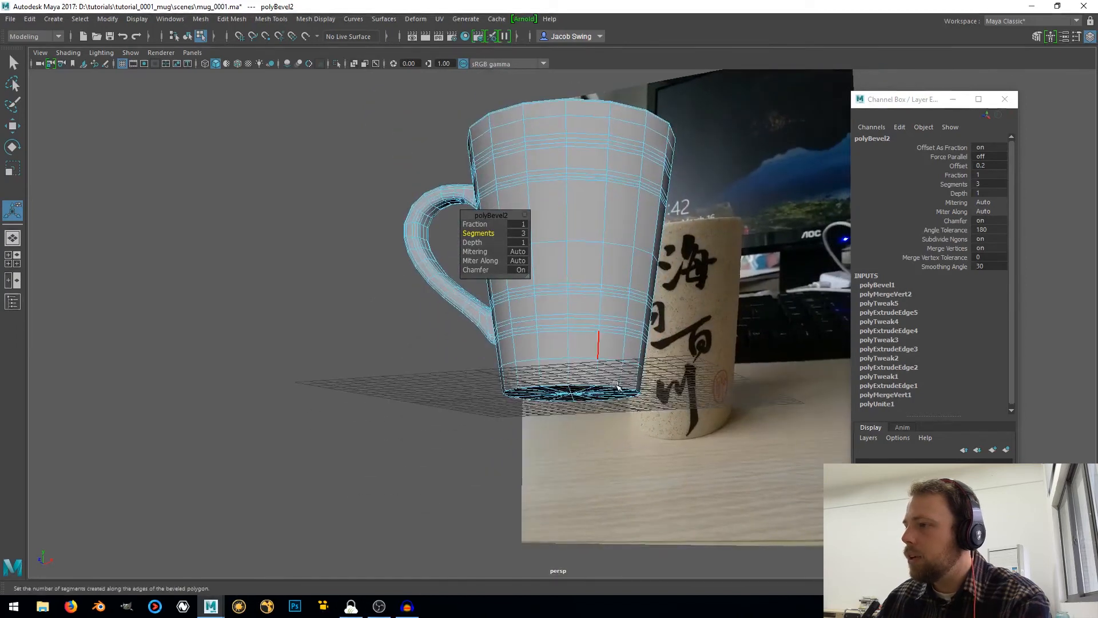
right_click_drag(598, 349, 593, 396, "alt")
left_click_drag(594, 396, 592, 374, "alt")
middle_click_drag(593, 385, 593, 319, "alt")
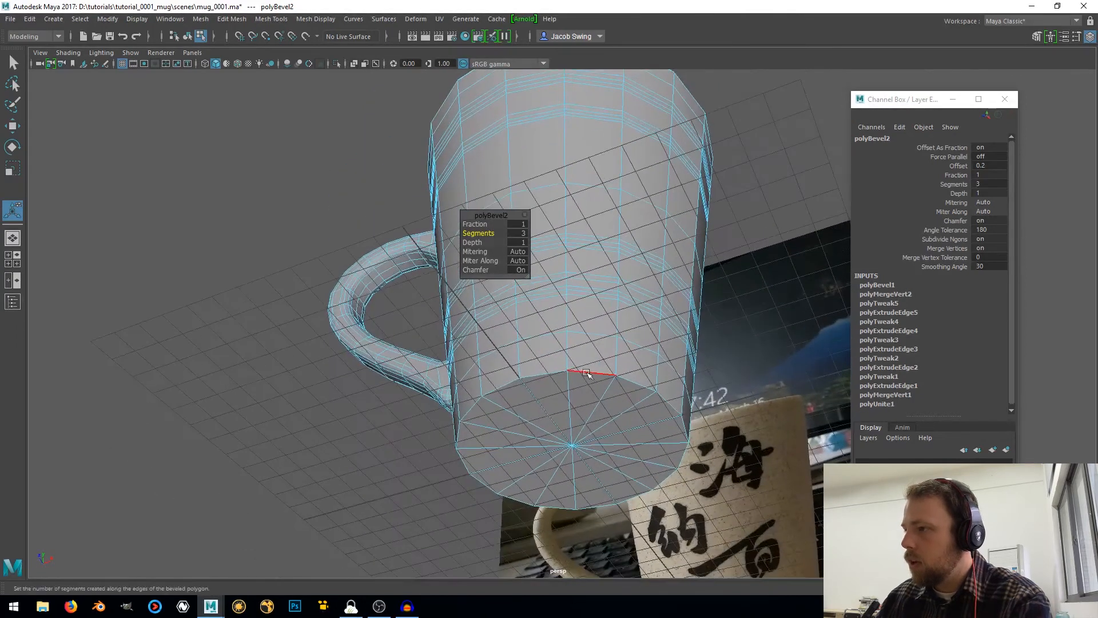
double_click(589, 375)
right_click(565, 332, "shift")
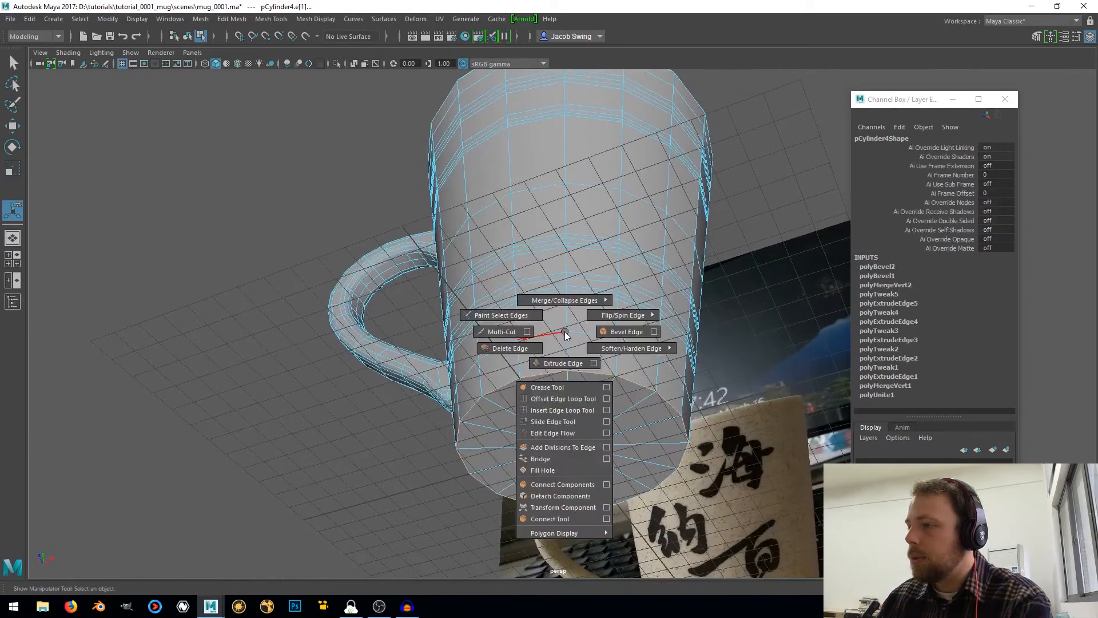
right_click_drag(565, 336, 609, 332, "shift")
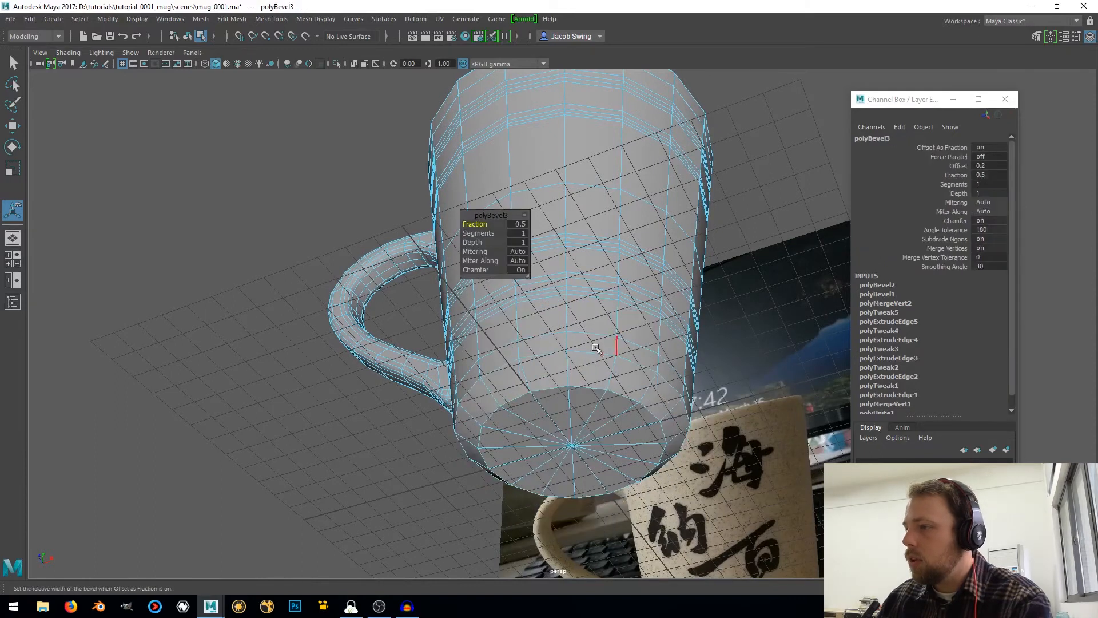
Set the outer bottom bevel to 3 segments and check the rounding from the side and from below
left_click_drag(595, 343, 625, 395, "alt")
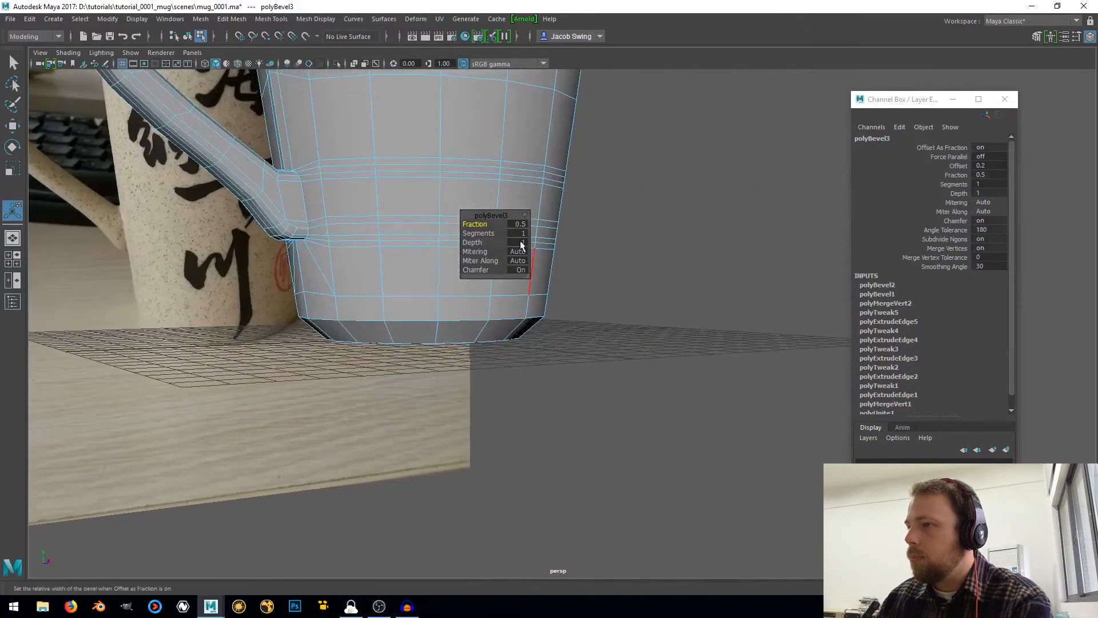
left_click_drag(480, 234, 490, 234)
left_click_drag(519, 350, 501, 360, "alt")
middle_click_drag(501, 361, 555, 295, "alt")
right_click_drag(561, 333, 567, 311)
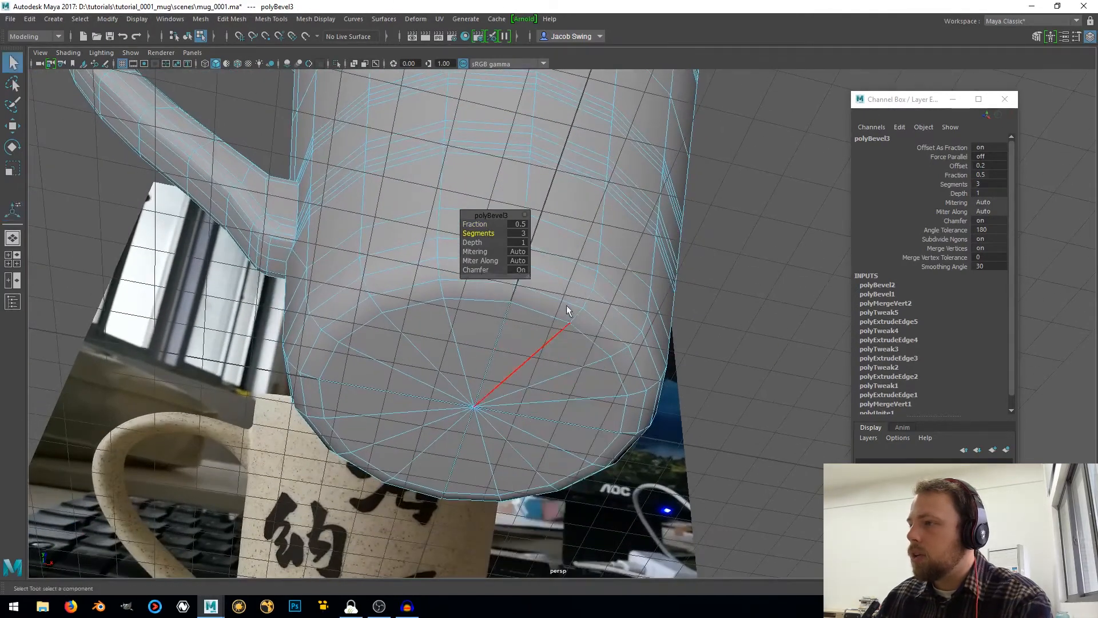
Select all the wedge faces on the mug's underside, extrude them and scale the new faces slightly inward to leave a narrow base ring
left_click(490, 331)
left_click(420, 333, "shift")
left_click(389, 358, "shift")
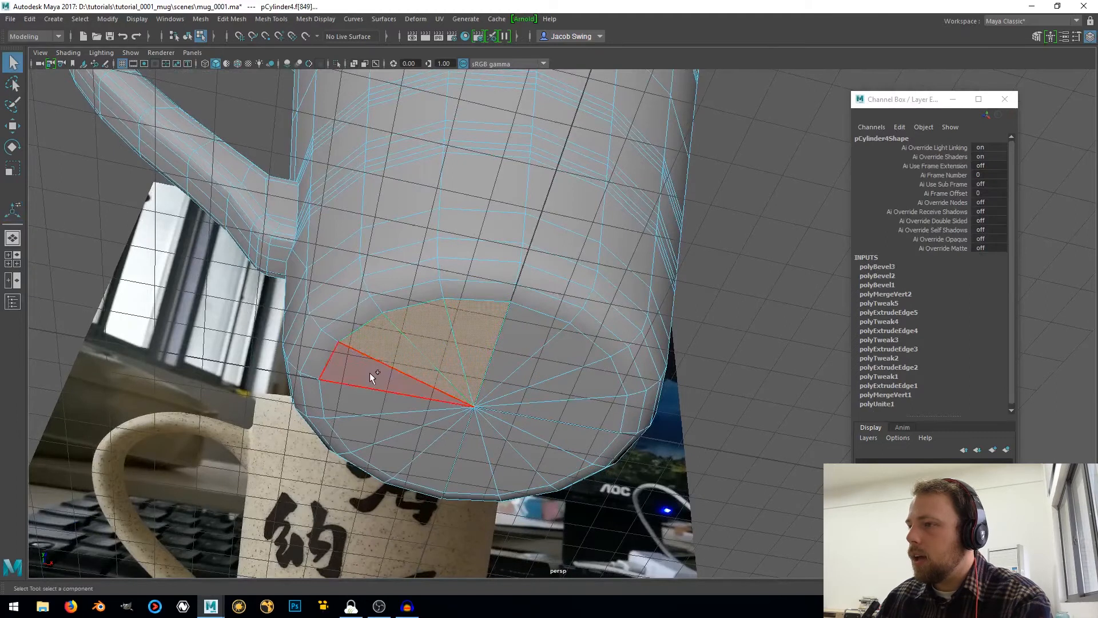
left_click(369, 374, "shift")
left_click(365, 401, "shift")
left_click(369, 420, "shift")
left_click(399, 443, "shift")
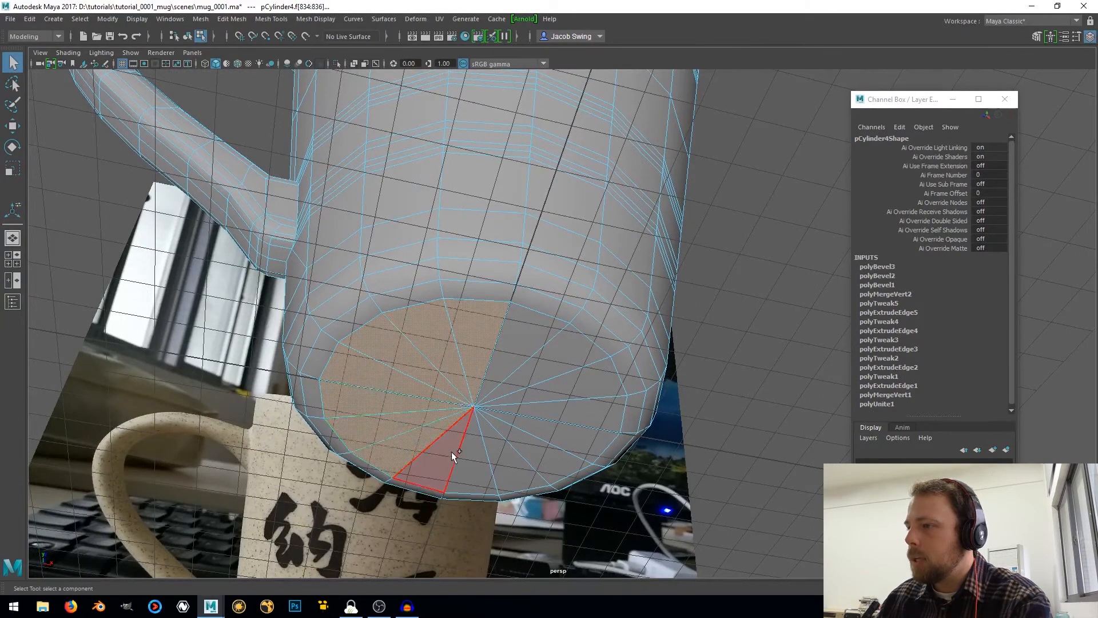
left_click(451, 452, "shift")
left_click(478, 456, "shift")
left_click(531, 450, "shift")
left_click(557, 435, "shift")
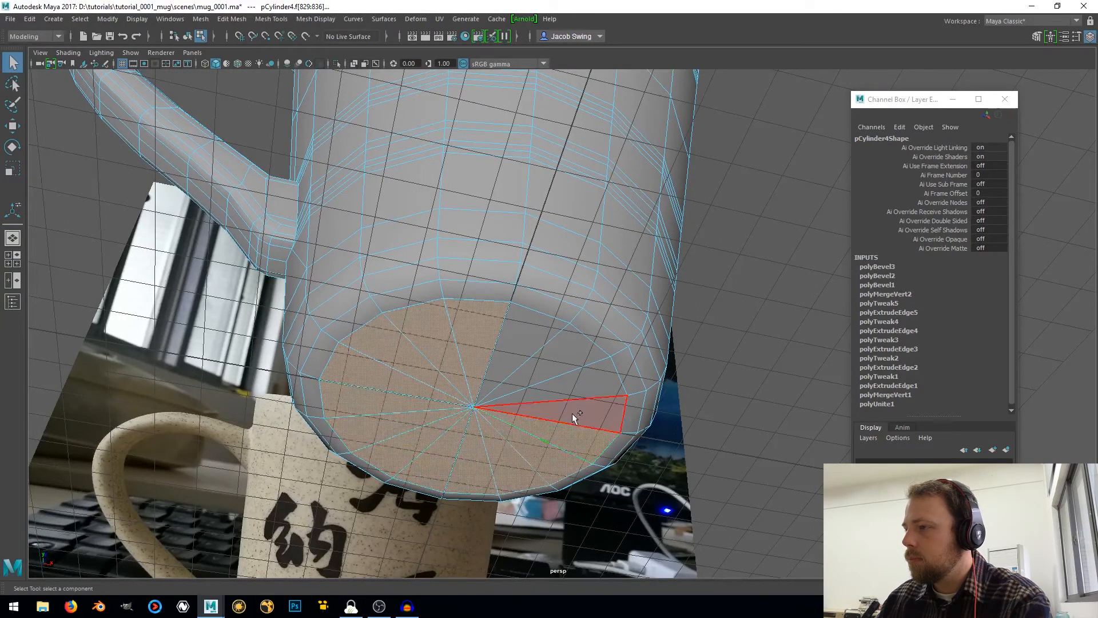
left_click(571, 413, "shift")
left_click(576, 382, "shift")
left_click(561, 357, "shift")
left_click(523, 340, "shift")
scroll(523, 335, "down", 5)
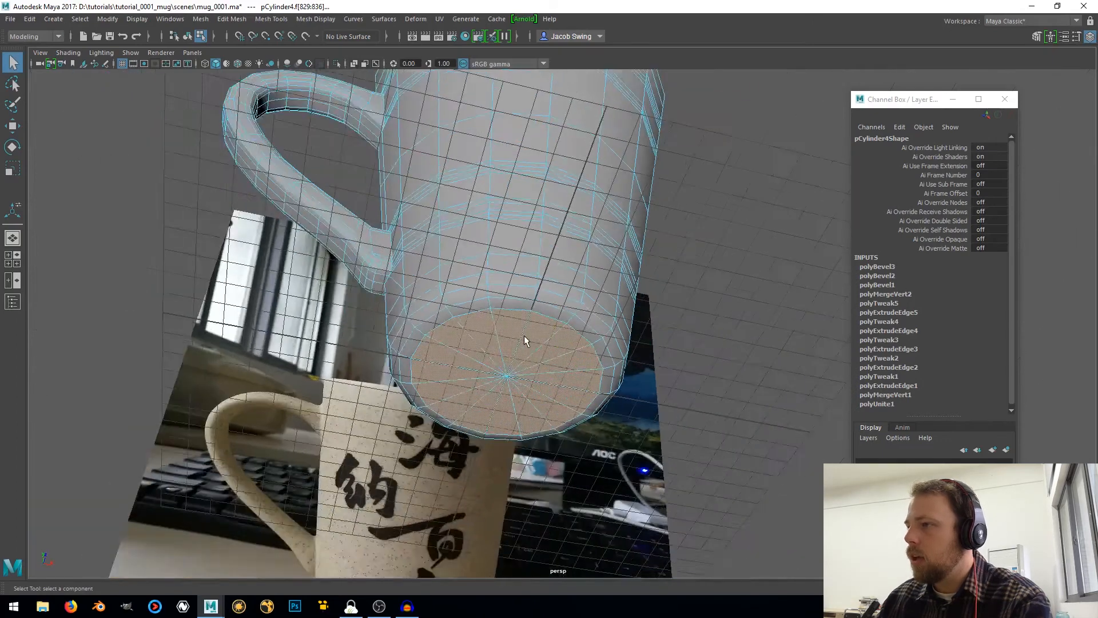
left_click_drag(572, 186, 606, 412, "alt")
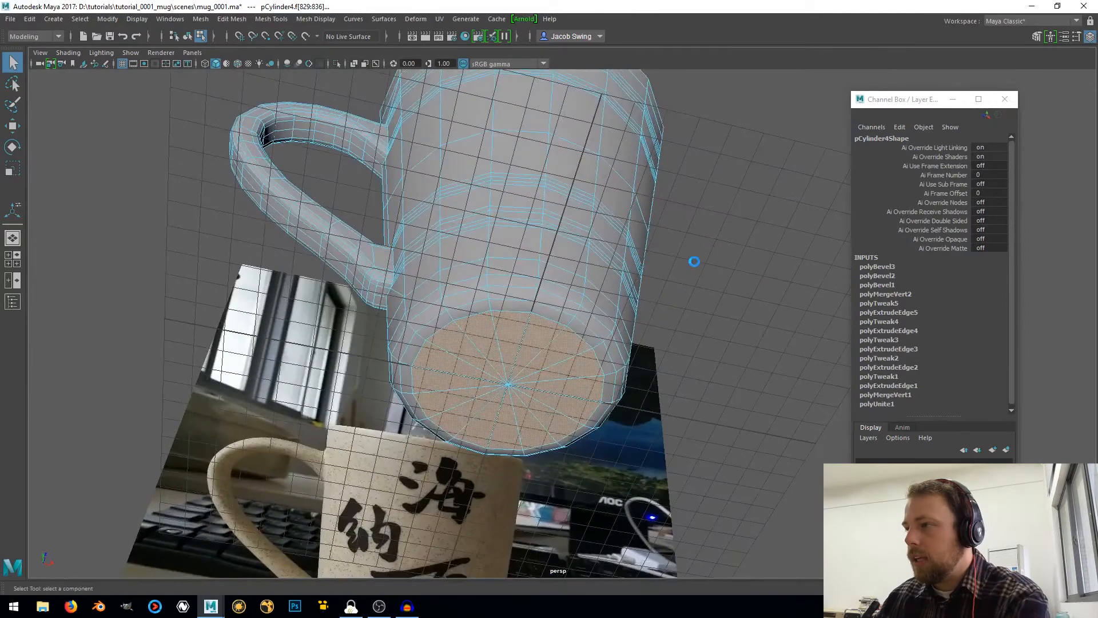
key("ctrl+e")
key("r")
left_click_drag(506, 384, 483, 389)
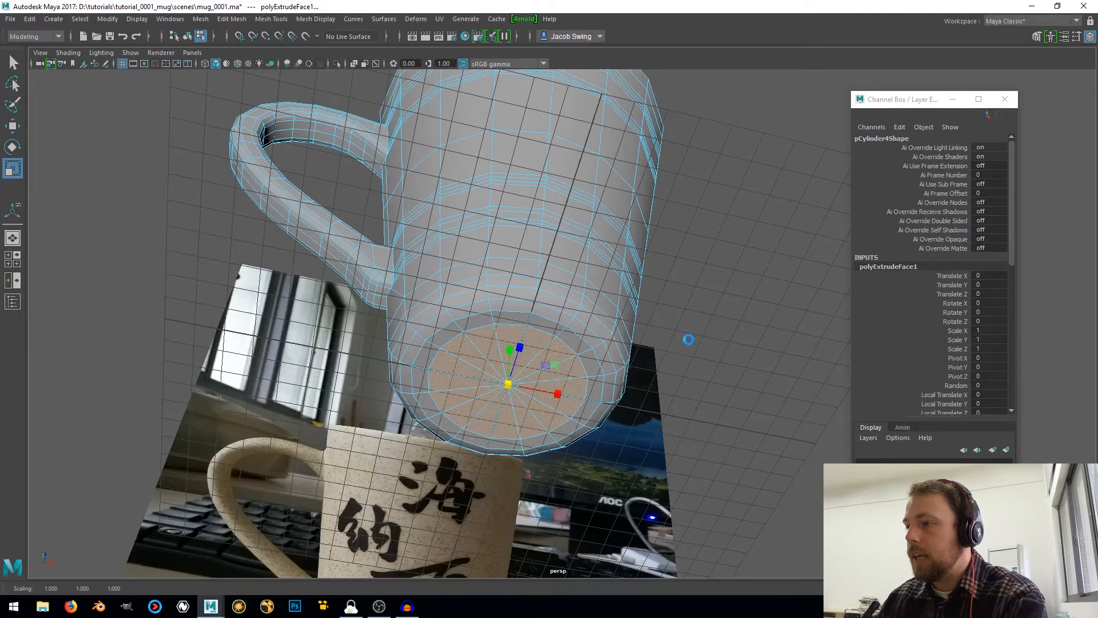
Extrude the inset underside faces again, raise them about 0.56 cm into the base and scale them down to taper the recess
key("ctrl+e")
key("w")
mouse_move(510, 349)
left_mouse_down()
mouse_move(510, 327)
mouse_move(513, 336)
left_mouse_up()
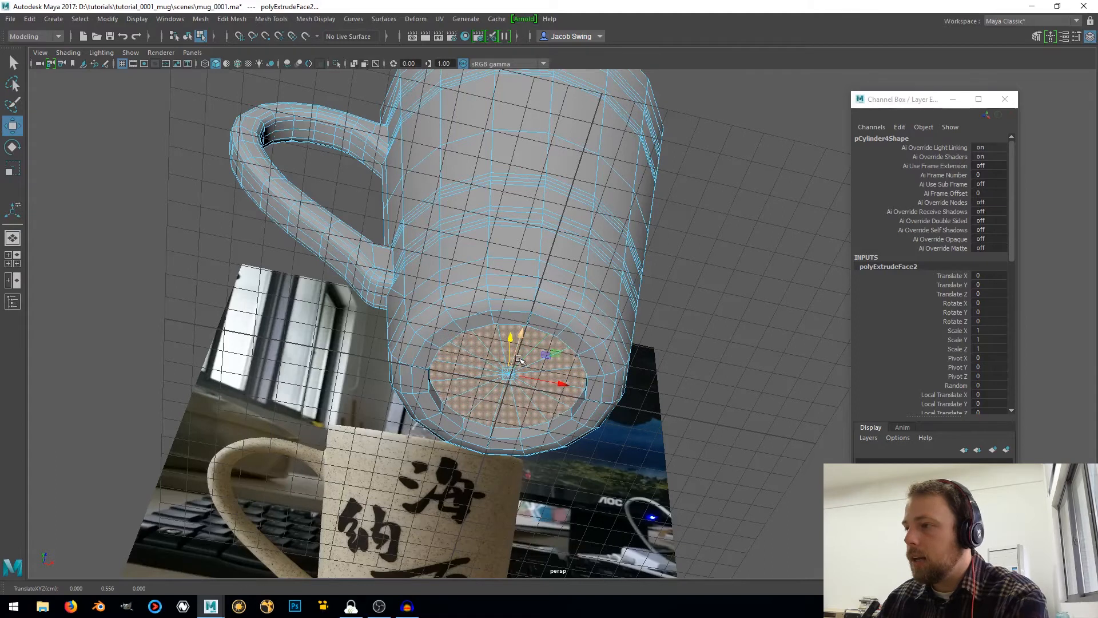
key("r")
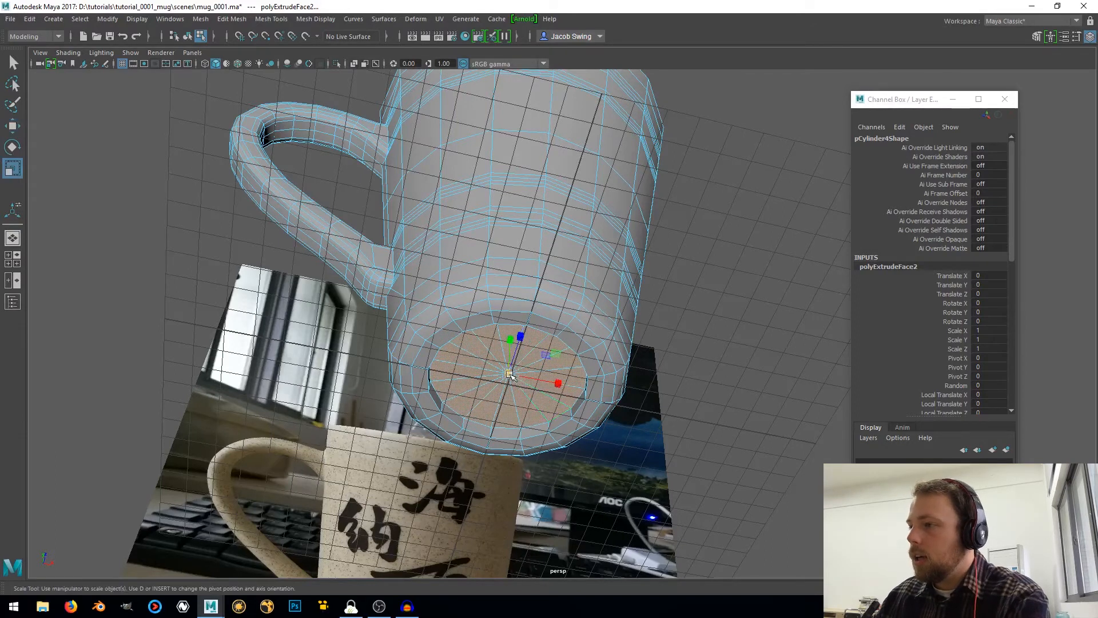
left_click_drag(509, 375, 460, 332)
Select the outer and inner edge loops of the recess under the mug and bevel them with a fraction of 0.5 and 1 segment
scroll(460, 332, "up", 3)
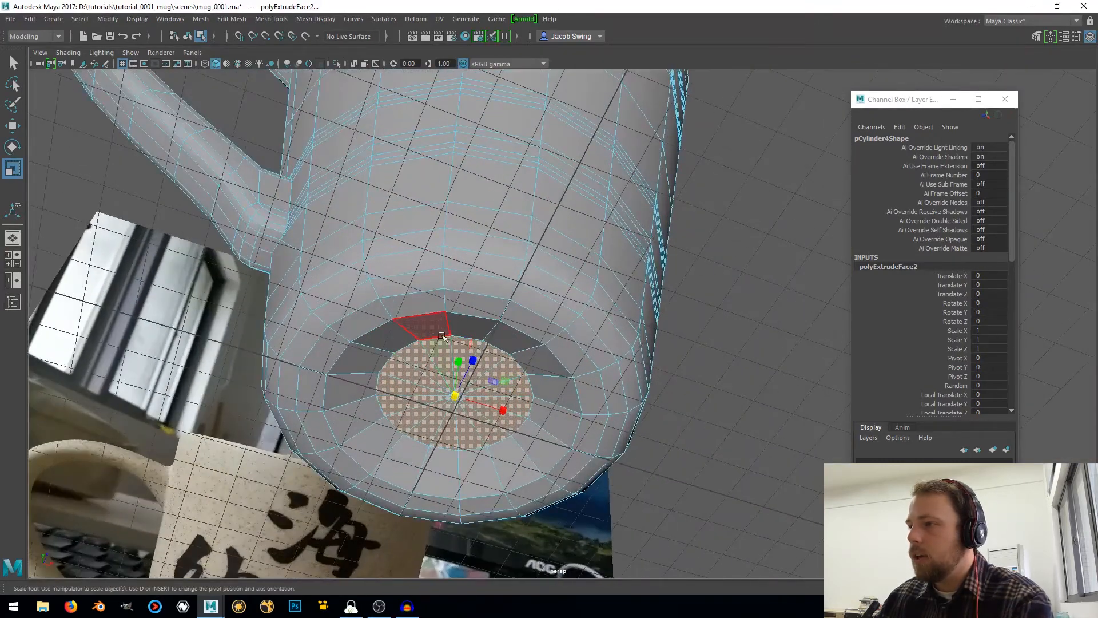
right_click_drag(439, 337, 440, 247)
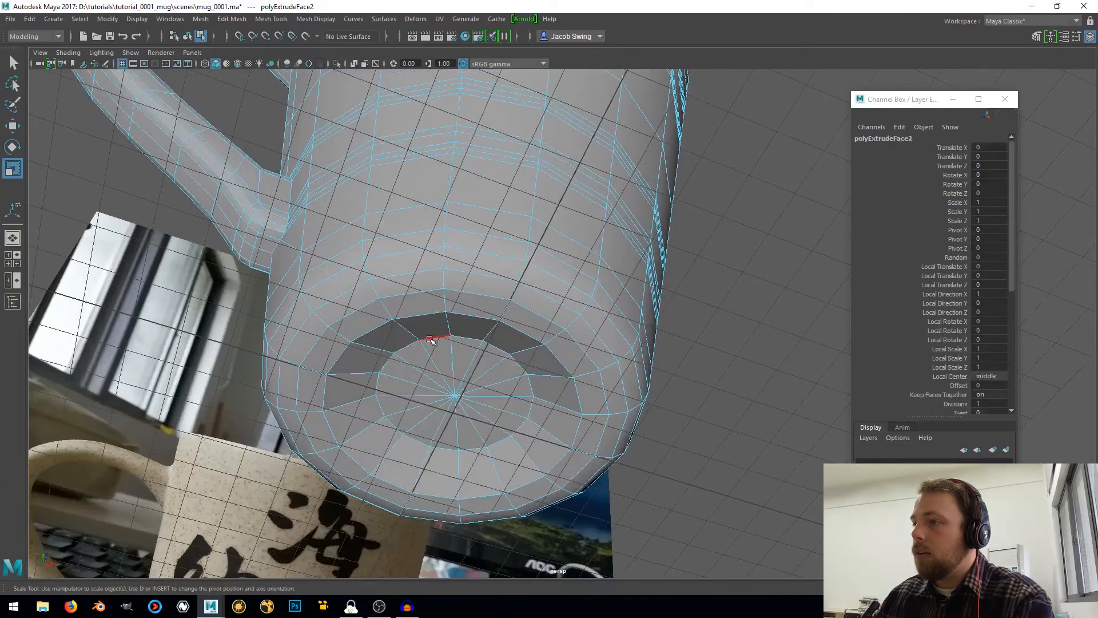
left_click(430, 338)
left_click(421, 318)
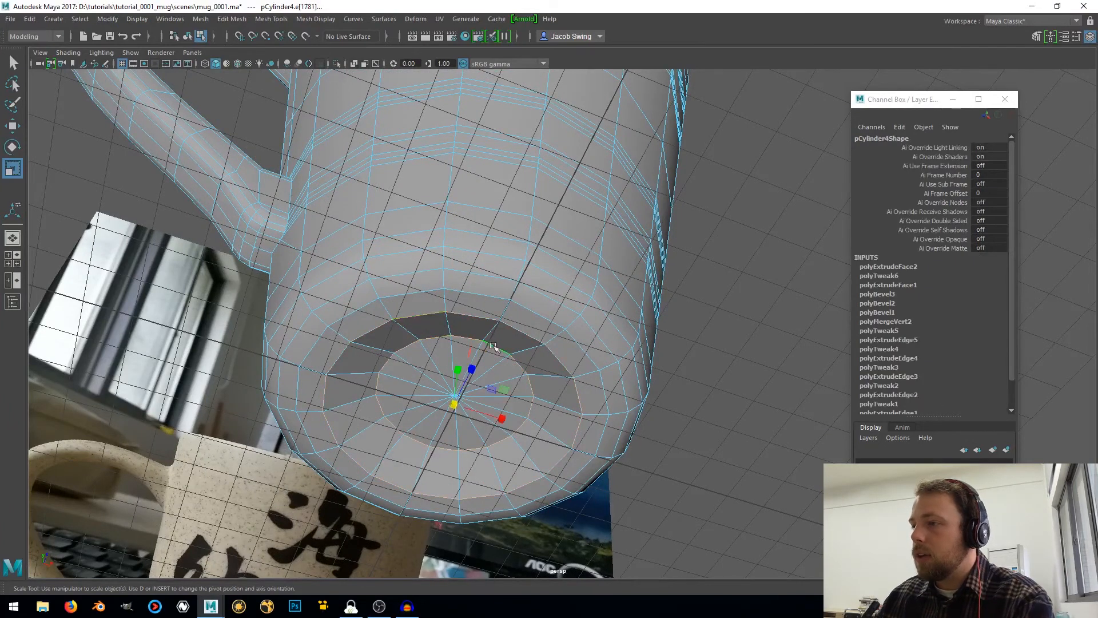
left_click_drag(493, 346, 461, 371, "alt")
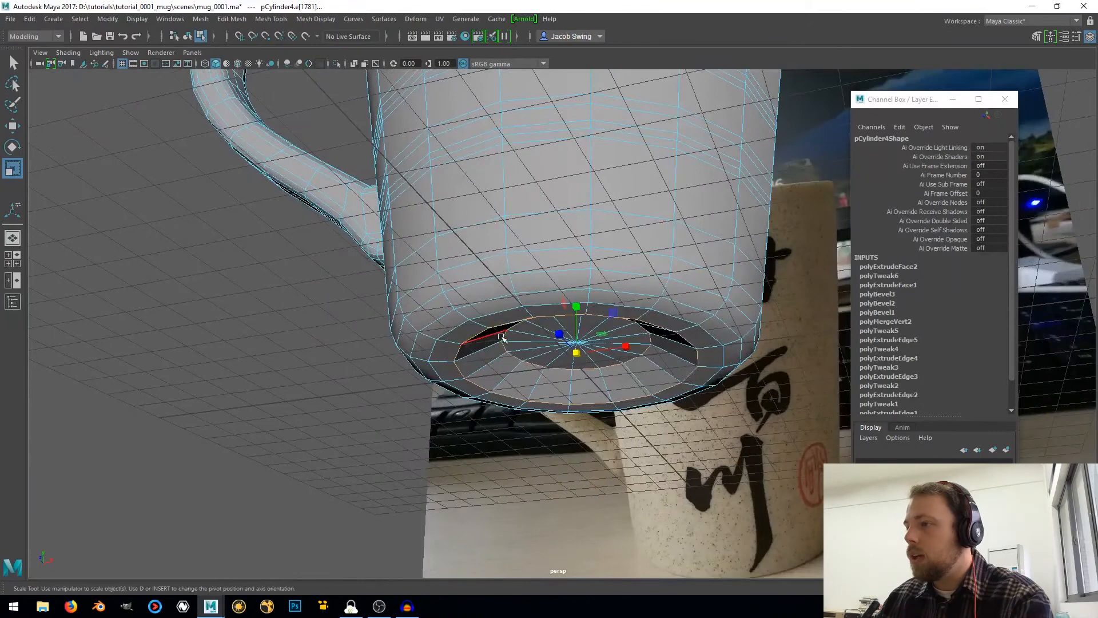
right_click_drag(502, 340, 542, 333, "shift")
mouse_move(540, 332)
left_mouse_down("alt")
mouse_move(538, 361)
mouse_move(453, 314)
mouse_move(429, 338)
mouse_move(486, 357)
mouse_move(539, 330)
mouse_move(543, 348)
left_mouse_up("alt")
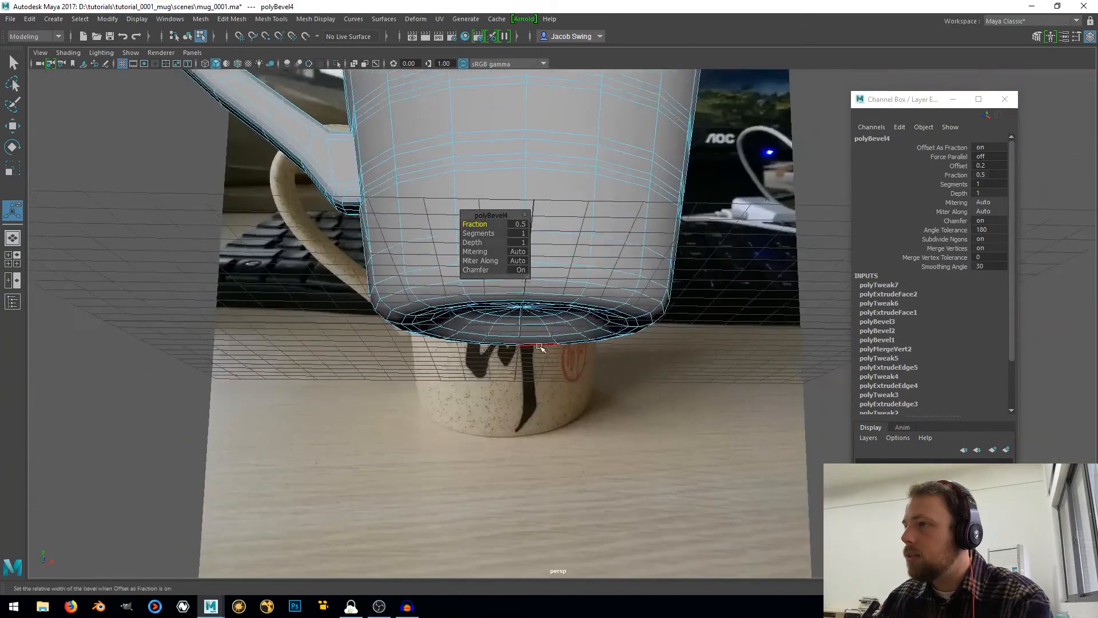
Return to object mode with the whole mug selected and delete its construction history
right_click_drag(543, 347, 576, 268, "alt")
middle_click_drag(575, 267, 568, 346, "alt")
left_click_drag(567, 346, 576, 389, "alt")
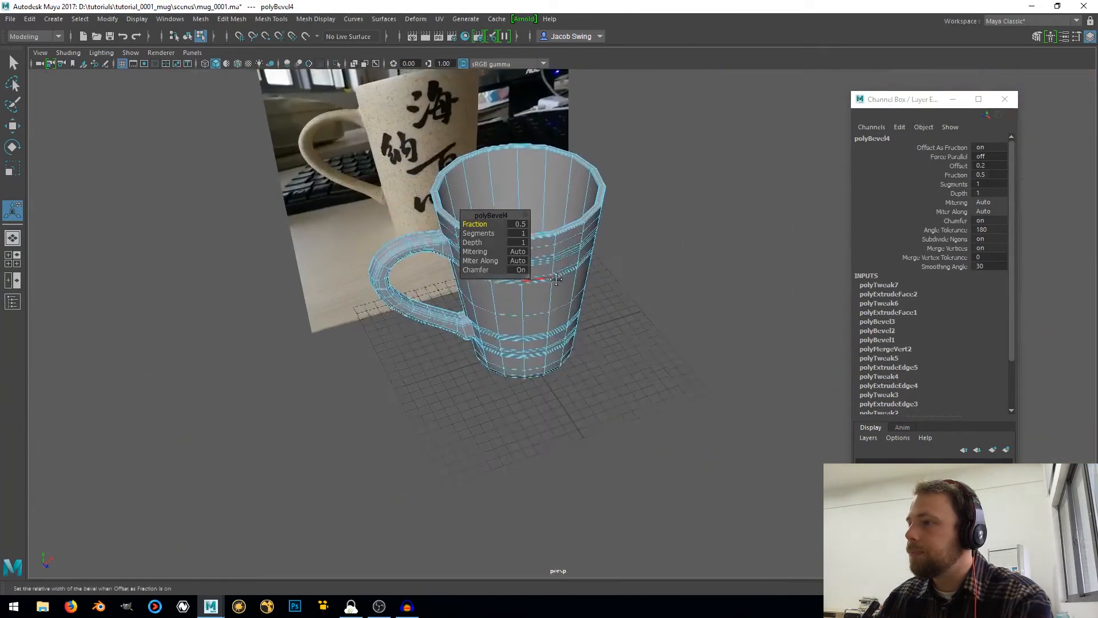
middle_click_drag(544, 274, 674, 347, "alt")
scroll(674, 346, "up", 5)
left_click(659, 291)
right_click_drag(674, 277, 732, 259)
key("q")
scroll(684, 269, "down", 5)
middle_click_drag(684, 269, 532, 303, "alt")
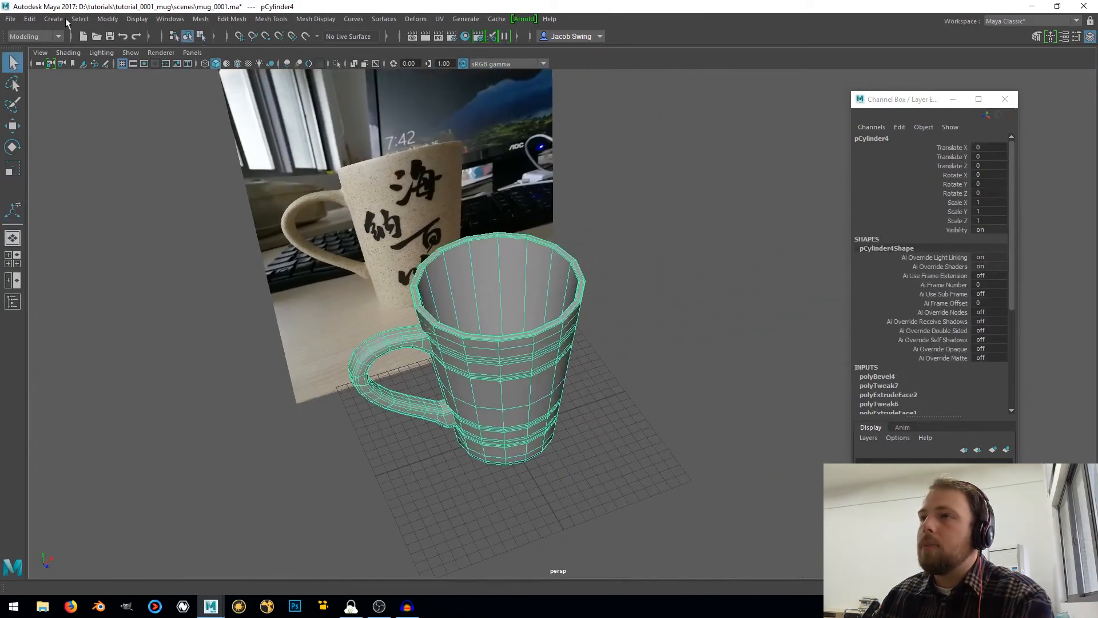
left_click(30, 19)
mouse_move(63, 154)
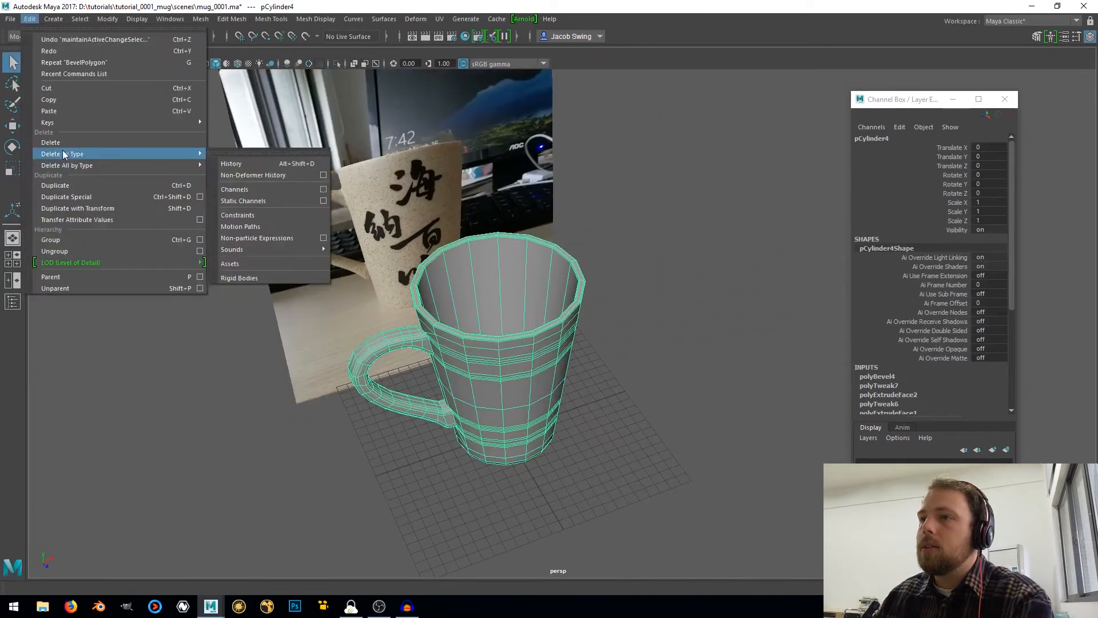
left_click(240, 154)
Inspect the mug's rim, interior and handle from above and compare the shape with the reference photo
scroll(520, 341, "up", 5)
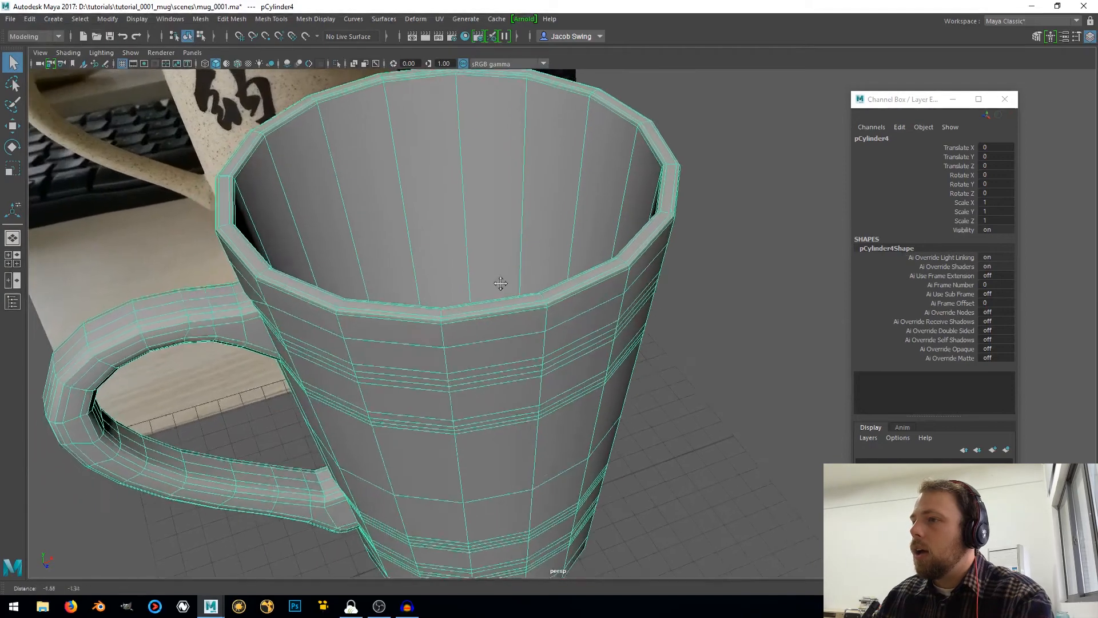
left_click_drag(503, 282, 422, 269, "alt")
scroll(422, 269, "down", 3)
middle_click_drag(506, 227, 448, 461, "alt")
middle_click_drag(537, 270, 489, 339, "alt")
left_click_drag(493, 335, 554, 264, "alt")
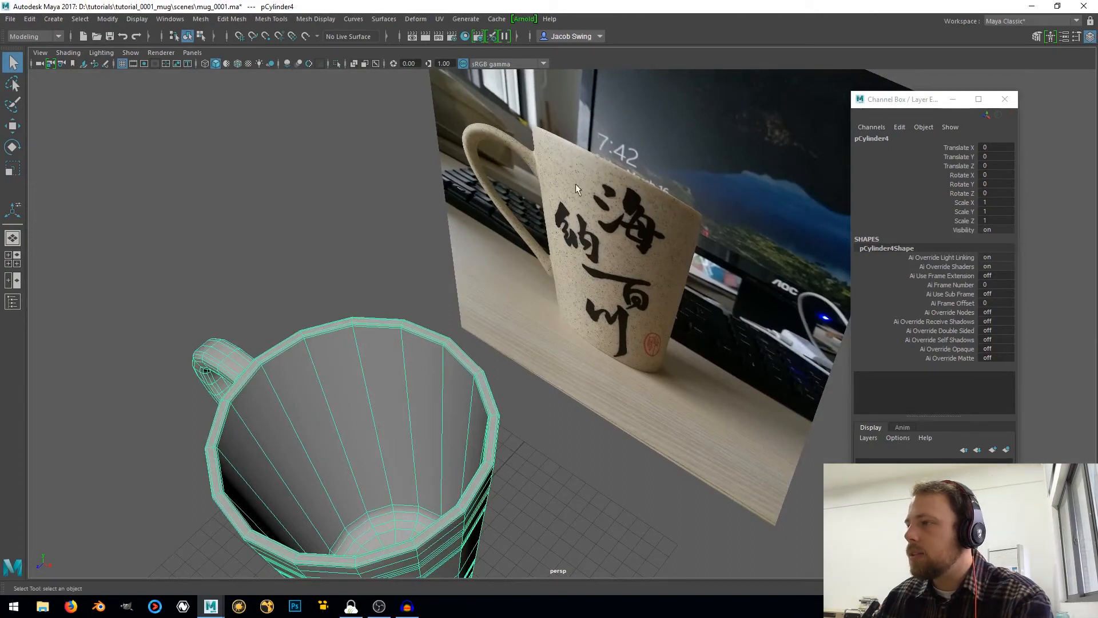
left_click_drag(611, 240, 520, 284, "alt")
scroll(504, 286, "up", 4)
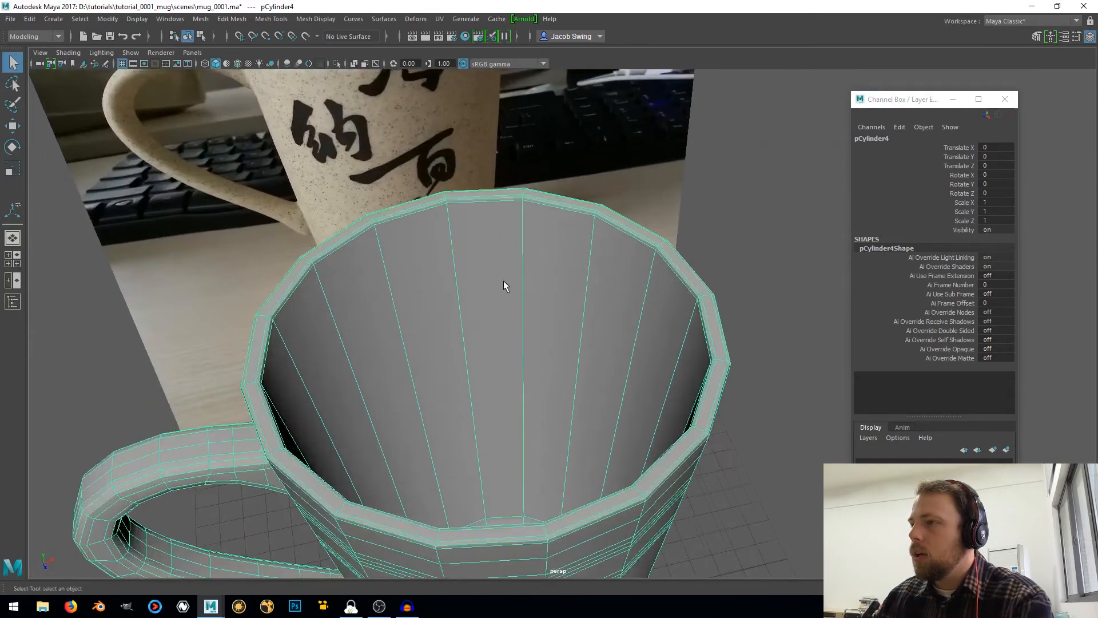
scroll(453, 281, "down", 4)
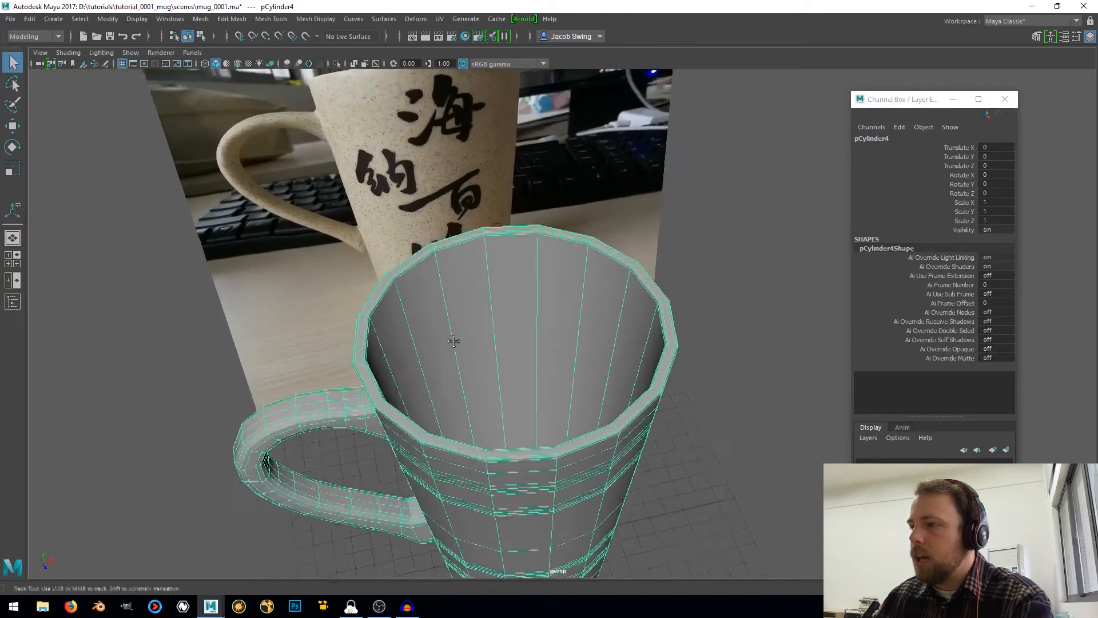
middle_click_drag(451, 341, 511, 287, "alt")
scroll(504, 293, "up", 4)
right_click_drag(474, 352, 473, 255)
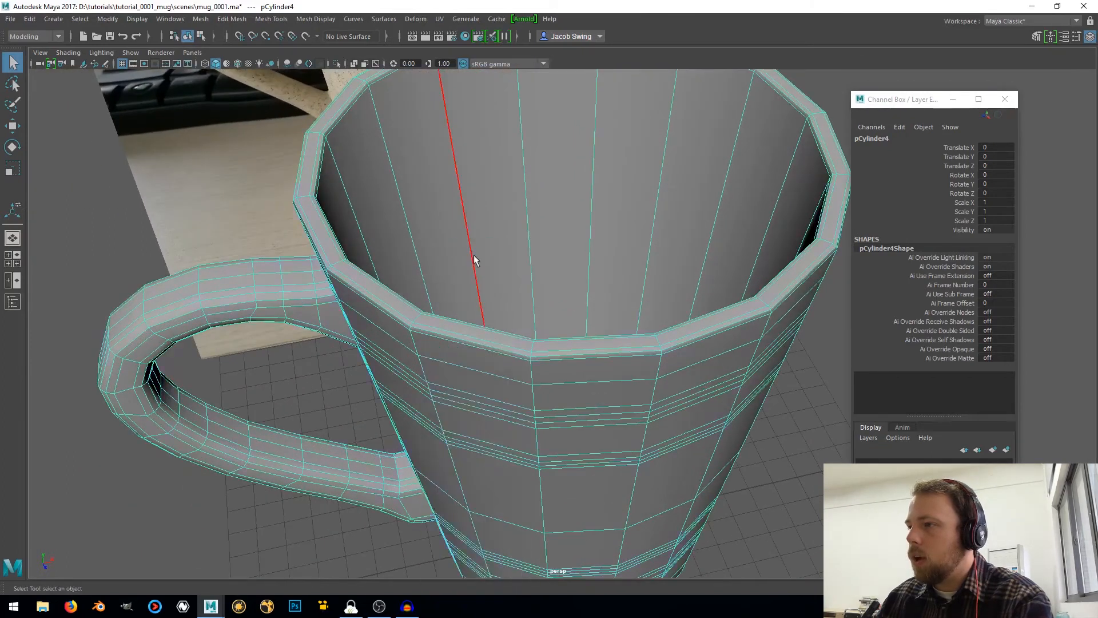
left_click(451, 332)
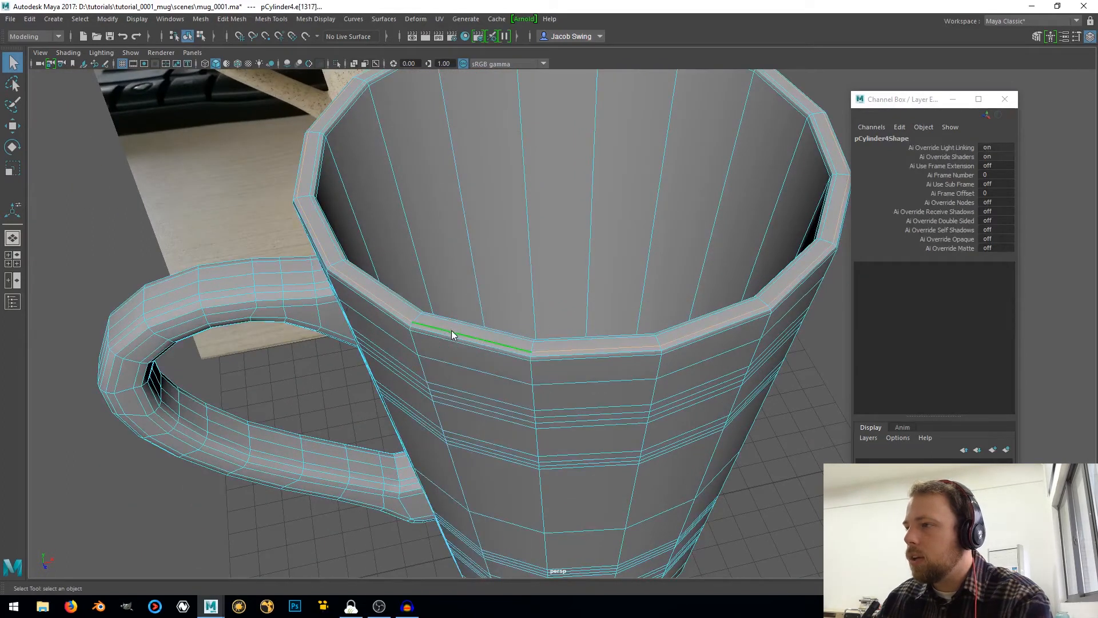
right_click(452, 335, "shift")
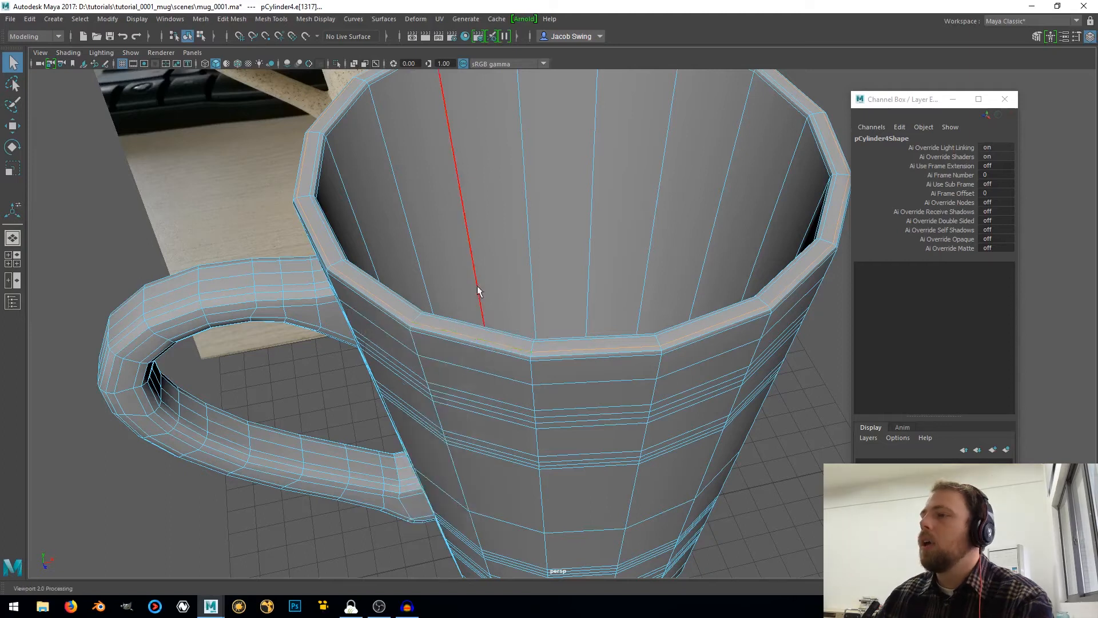
Select the faces of the mug's inner floor and grow the selection to include the rounded ring around it
left_click_drag(478, 294, 440, 274, "alt")
right_click_drag(465, 252, 466, 283)
left_click(502, 220)
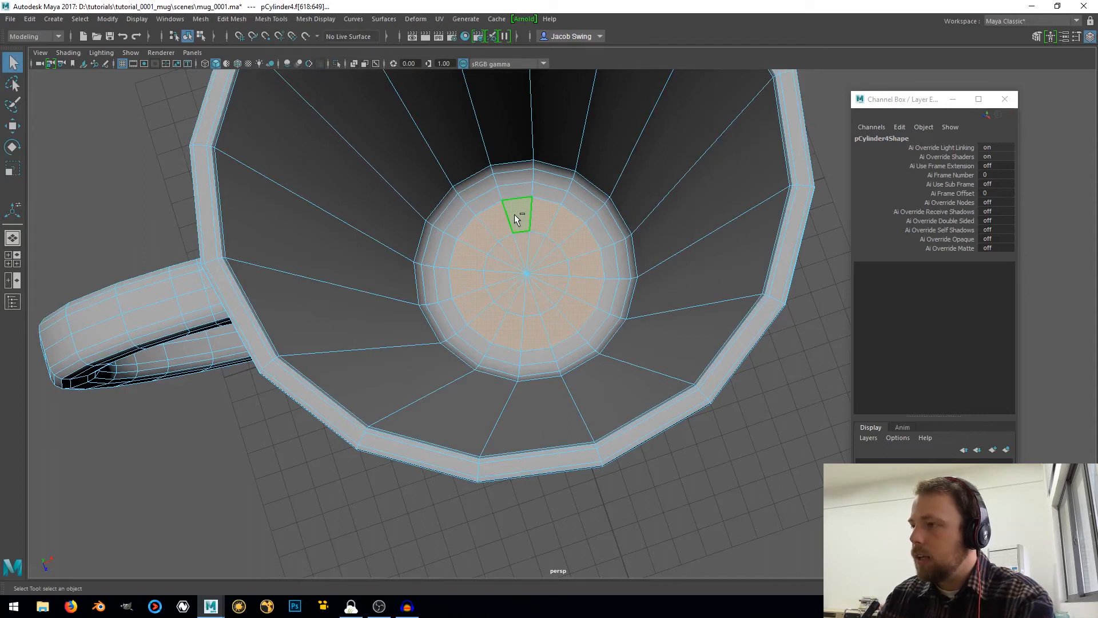
key("shift+period")
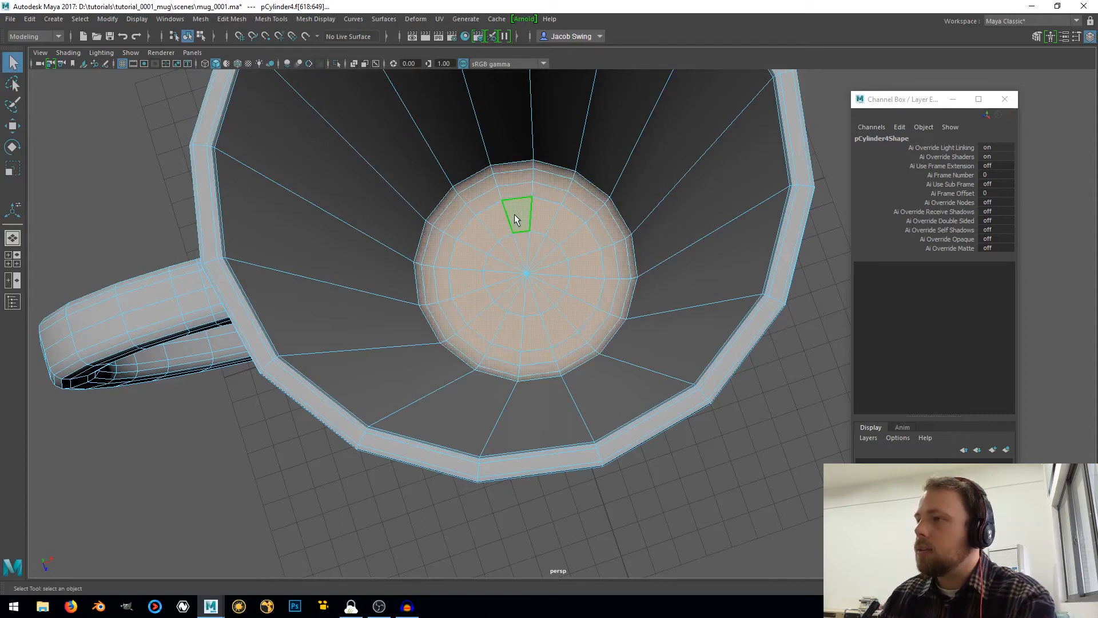
Open the UV Editor and move its window aside so the mug stays visible in the viewport
scroll(517, 219, "down", 6)
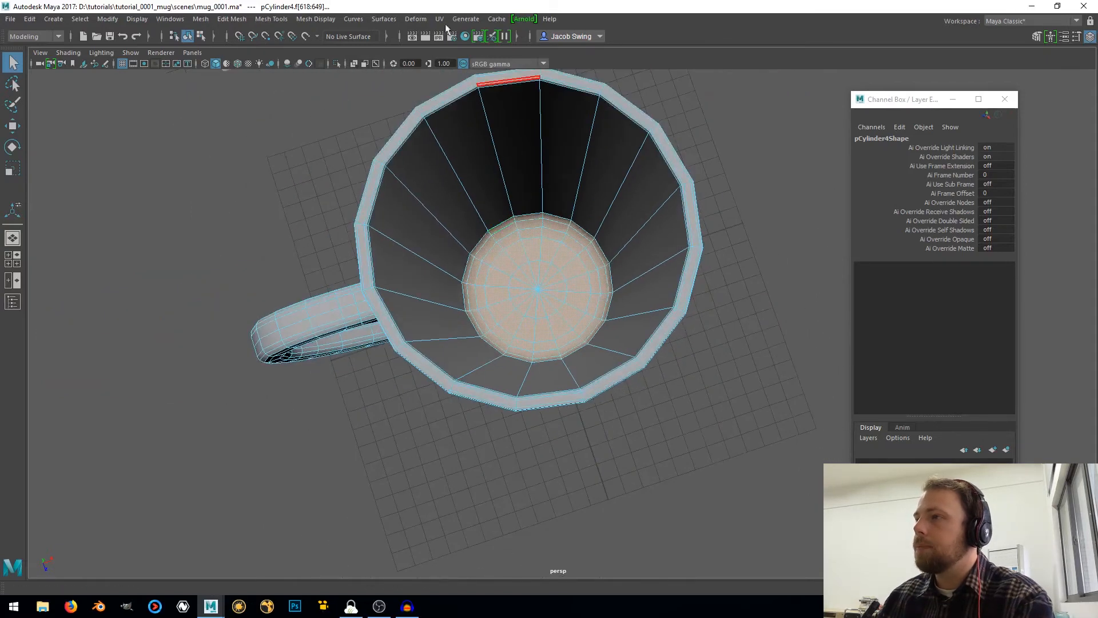
left_click(440, 19)
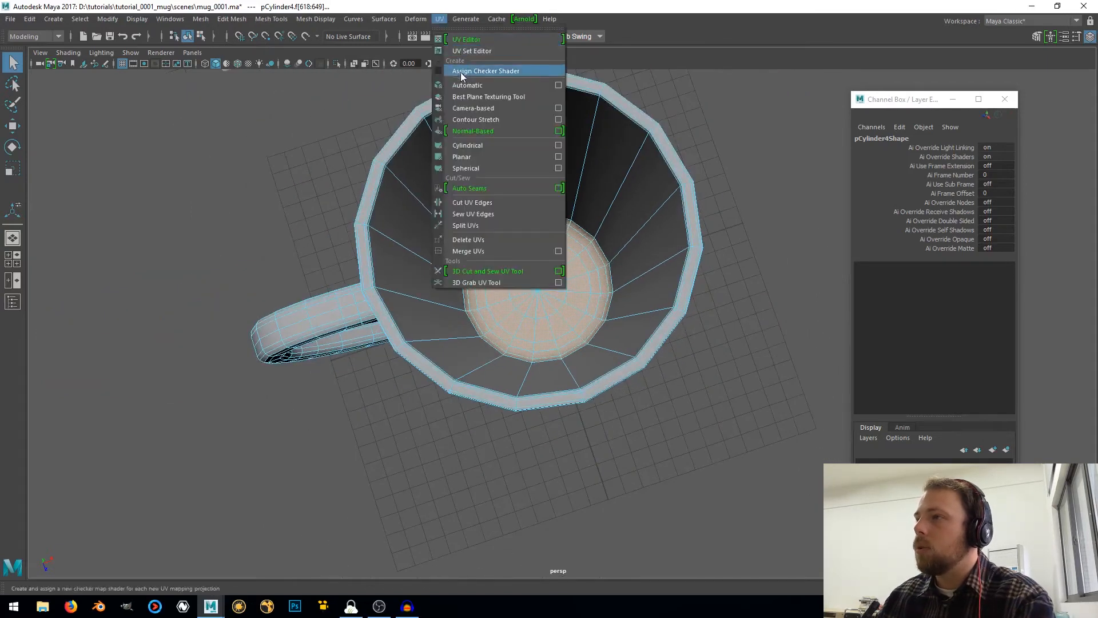
left_click(465, 40)
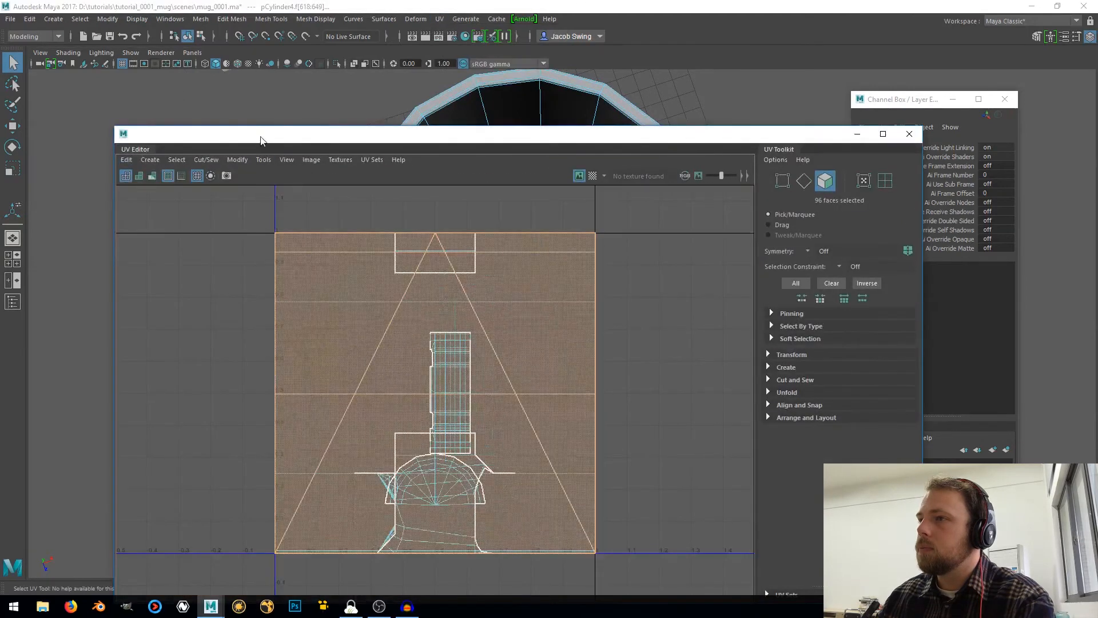
left_click_drag(261, 140, 882, 149)
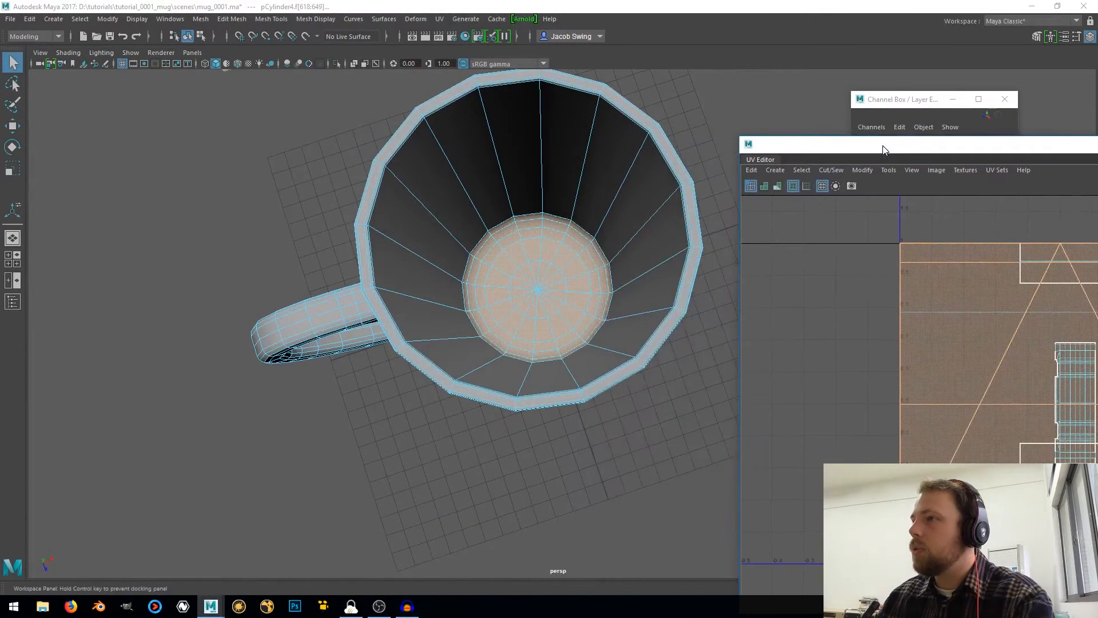
left_click(441, 20)
left_click(478, 51)
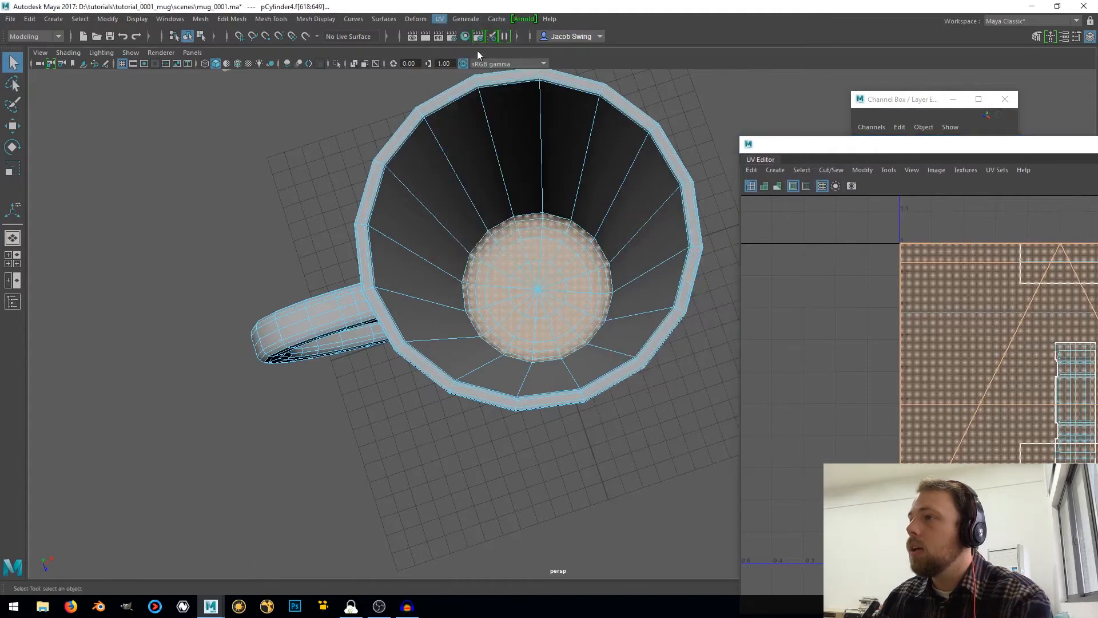
left_click(466, 20)
left_click(805, 150)
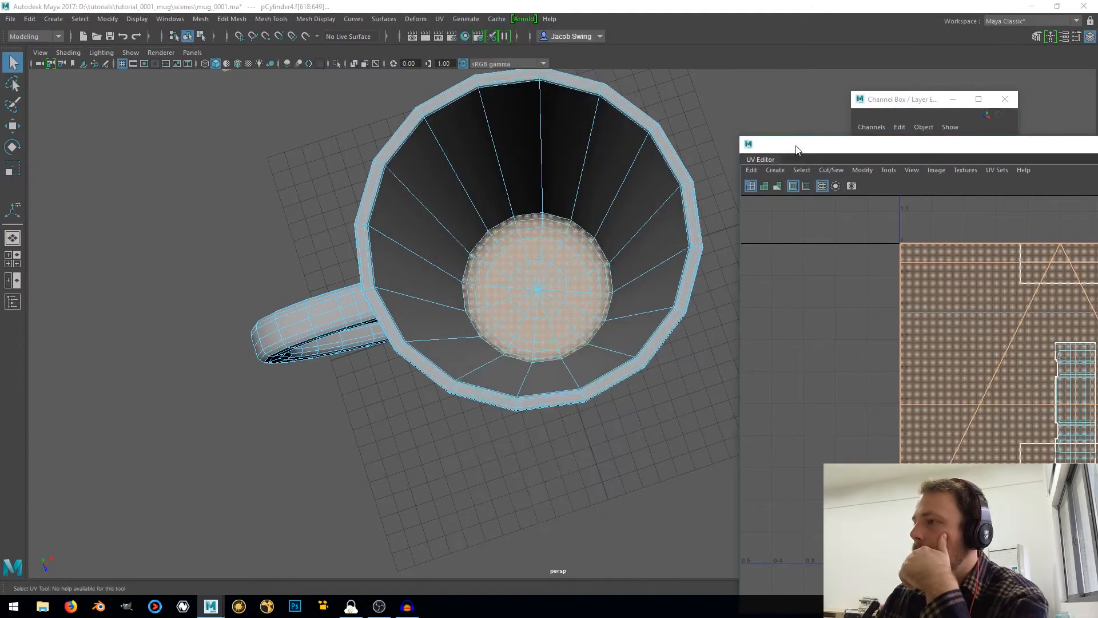
Try a planar UV projection on the selected inner floor faces
left_click(752, 170)
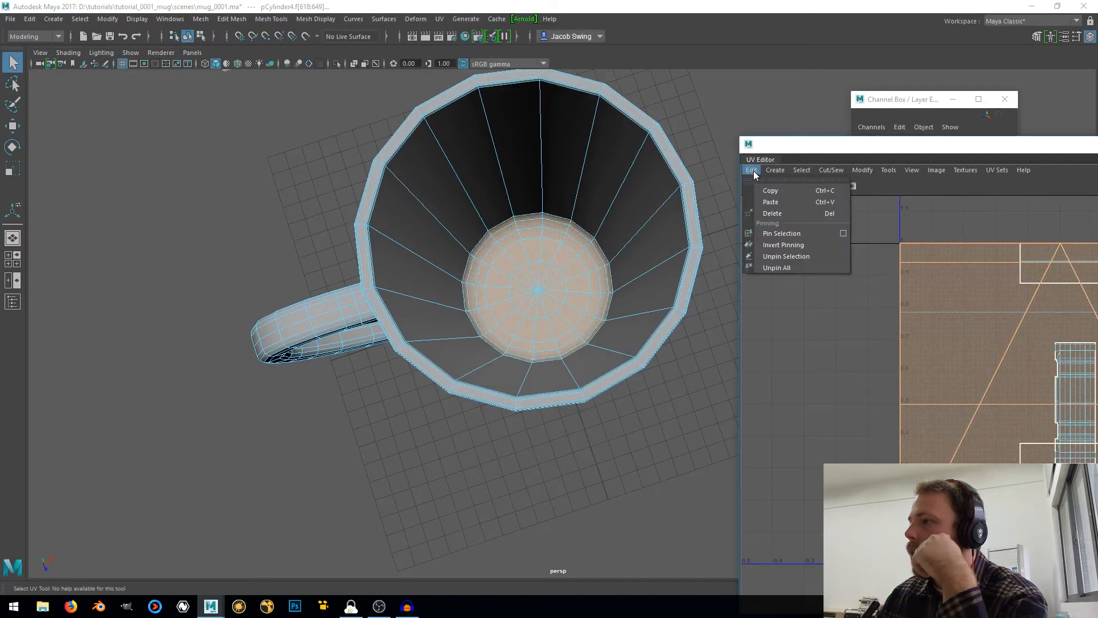
mouse_move(775, 172)
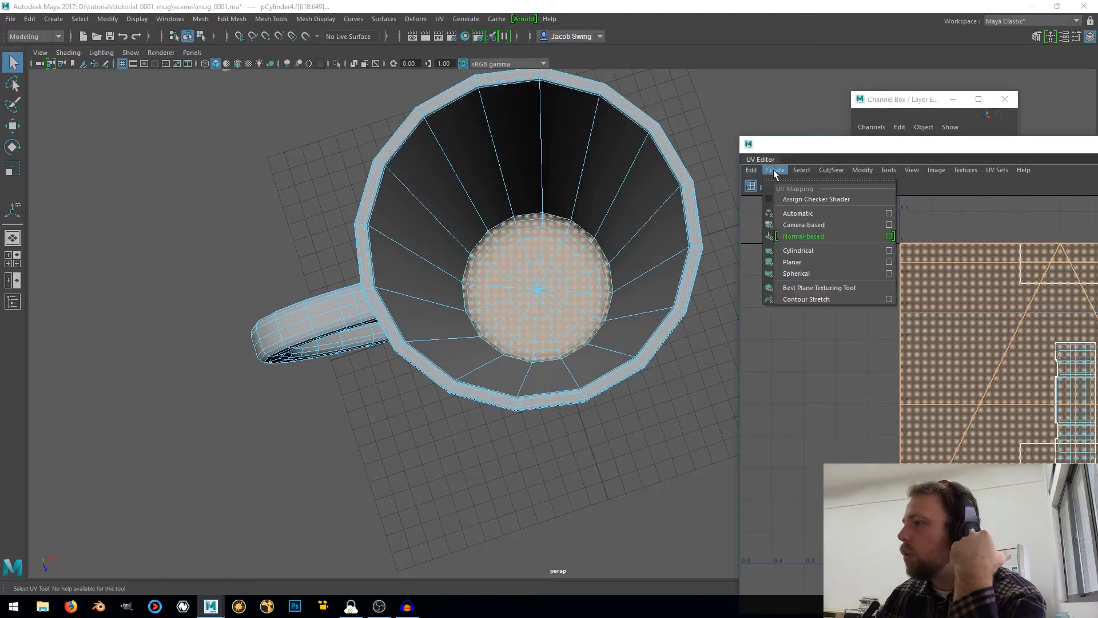
left_click(806, 263)
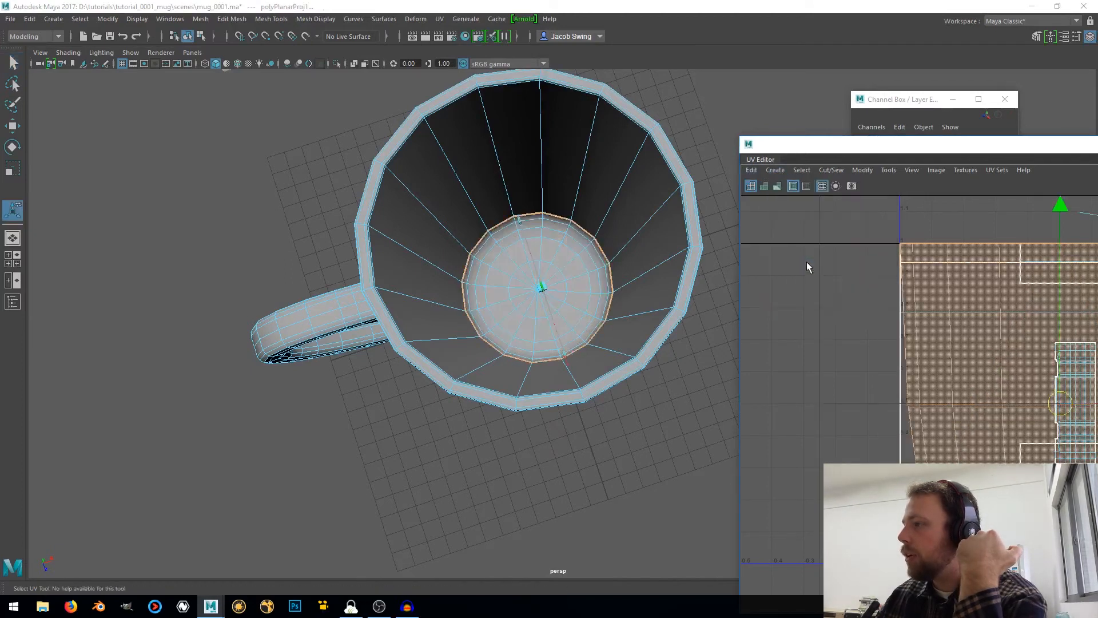
Show the four-view layout and map the inner floor faces with a camera-based UV projection from the top view
left_click(775, 170)
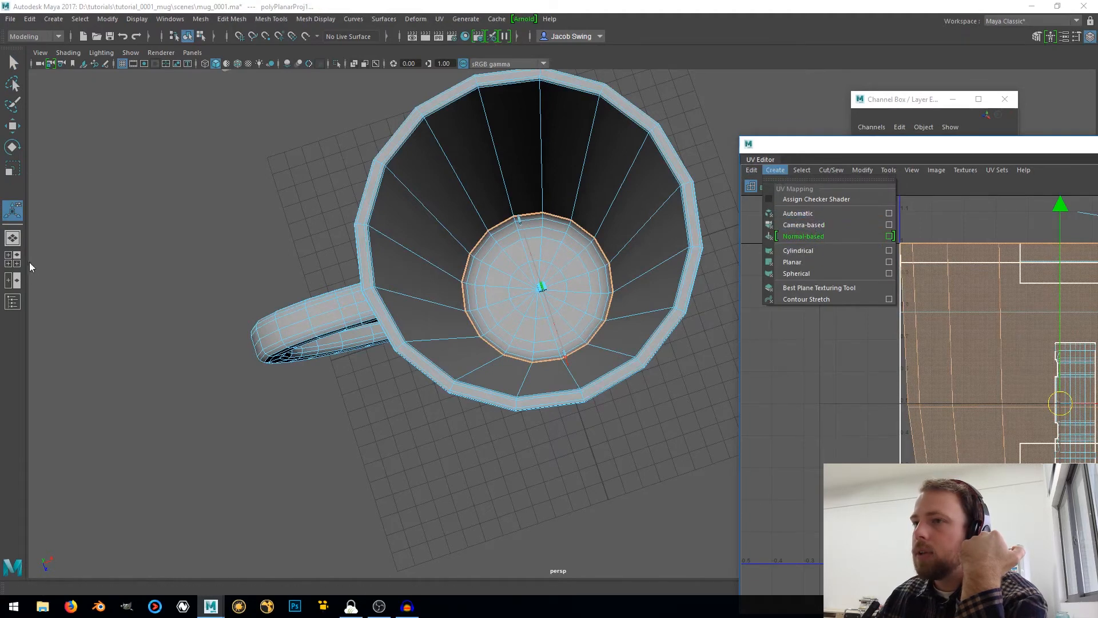
left_click(12, 259)
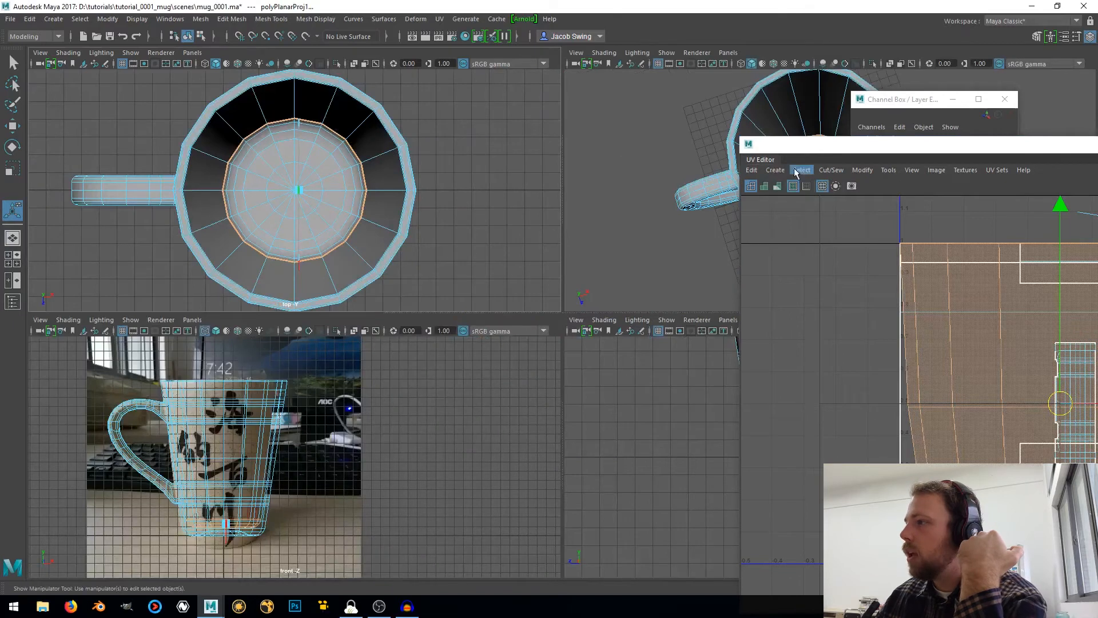
left_click(778, 172)
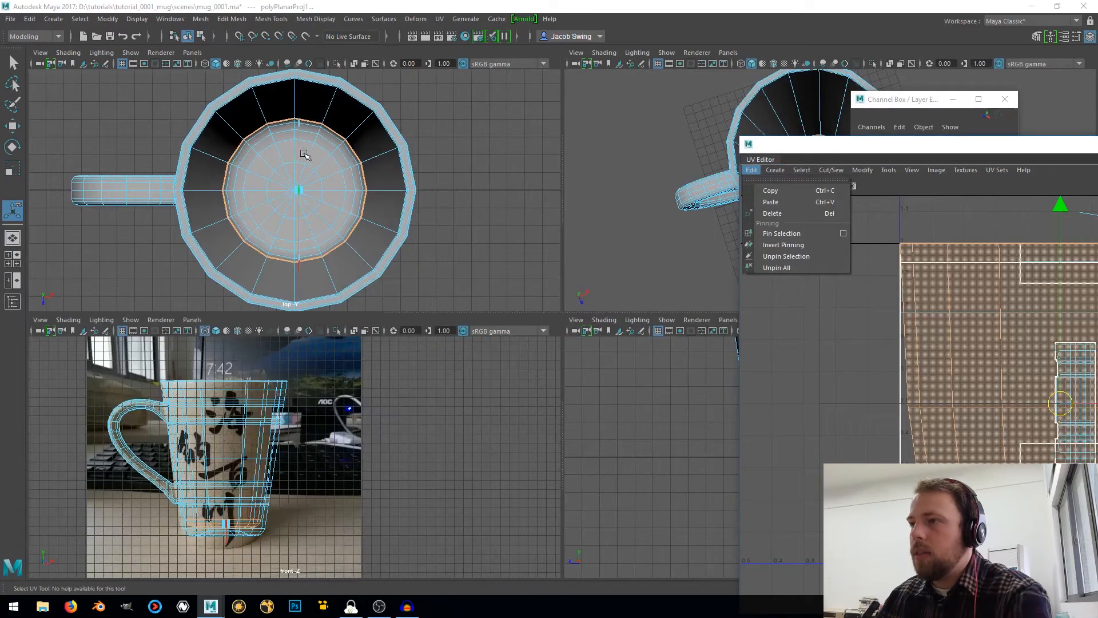
mouse_move(308, 156)
middle_mouse_down("alt")
mouse_move(339, 157)
mouse_move(324, 150)
middle_mouse_up("alt")
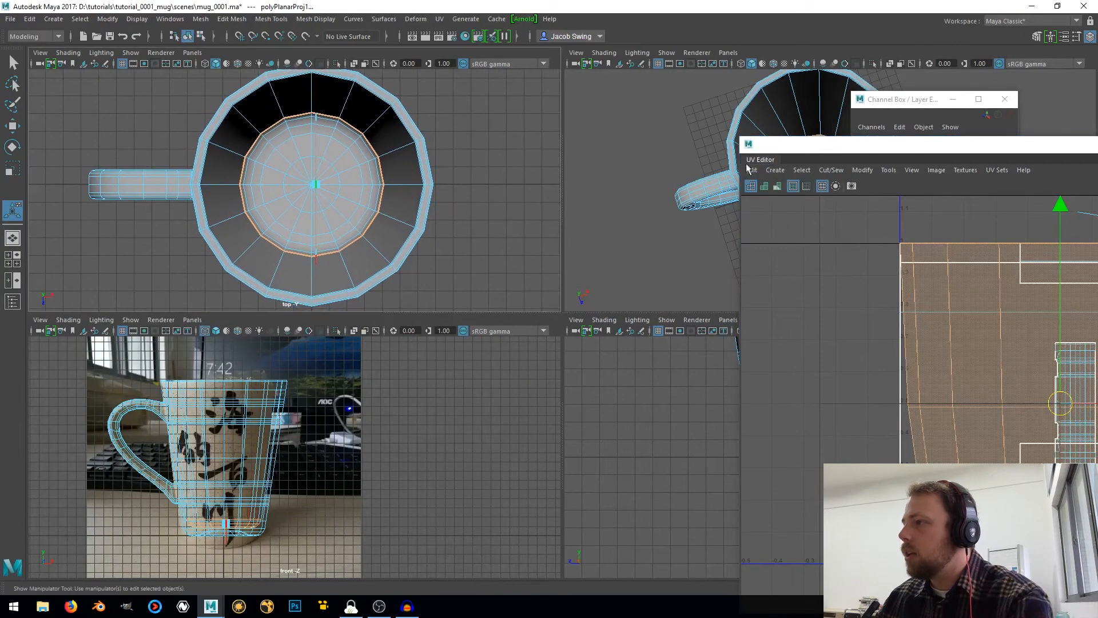
left_click(775, 170)
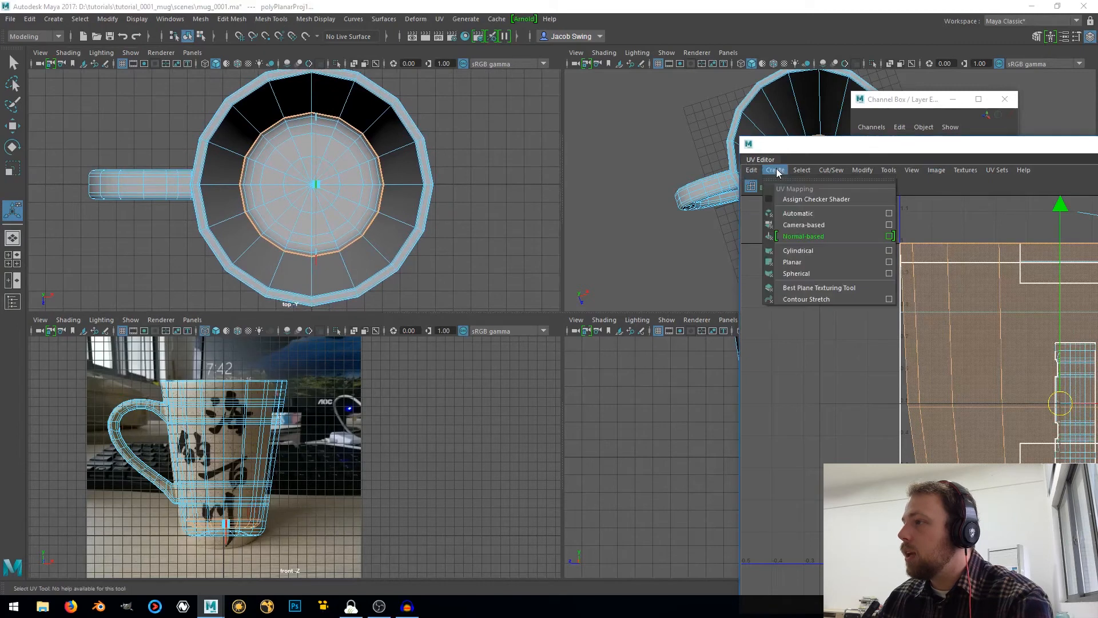
left_click(821, 225)
Move the round inner floor UV shell outside the 0–1 UV square, above and to its left
scroll(956, 332, "down", 5)
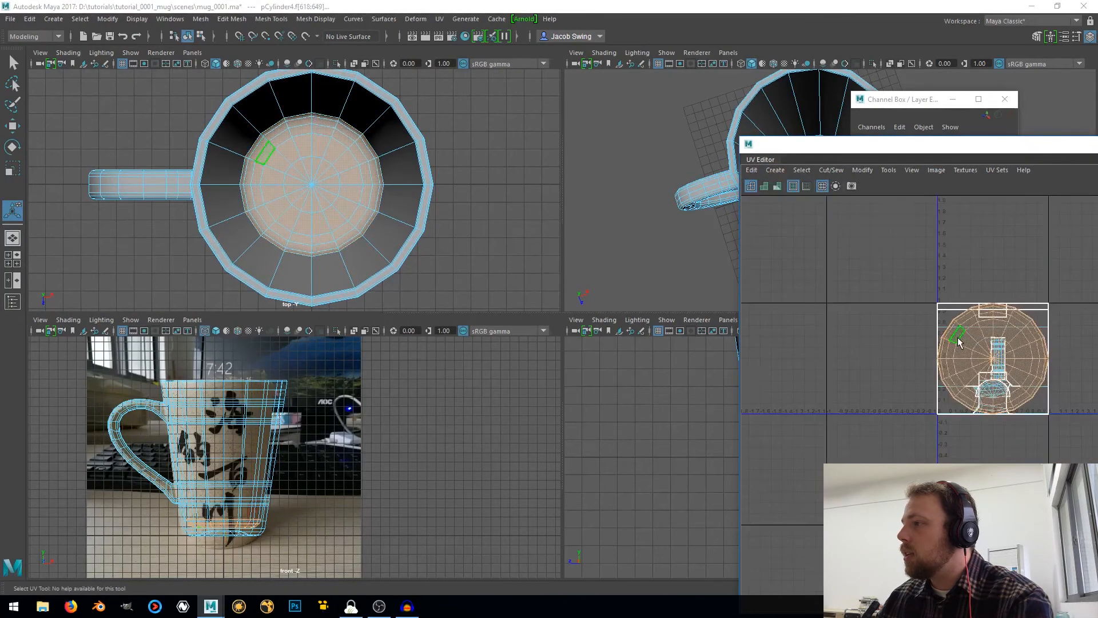
key("w")
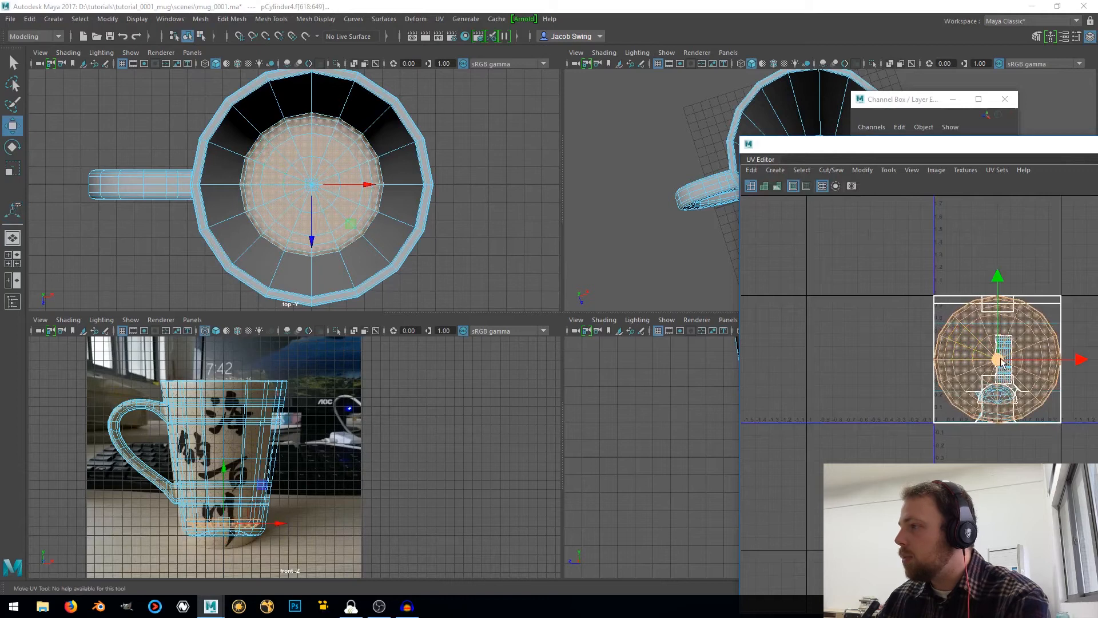
left_click_drag(1001, 362, 847, 268)
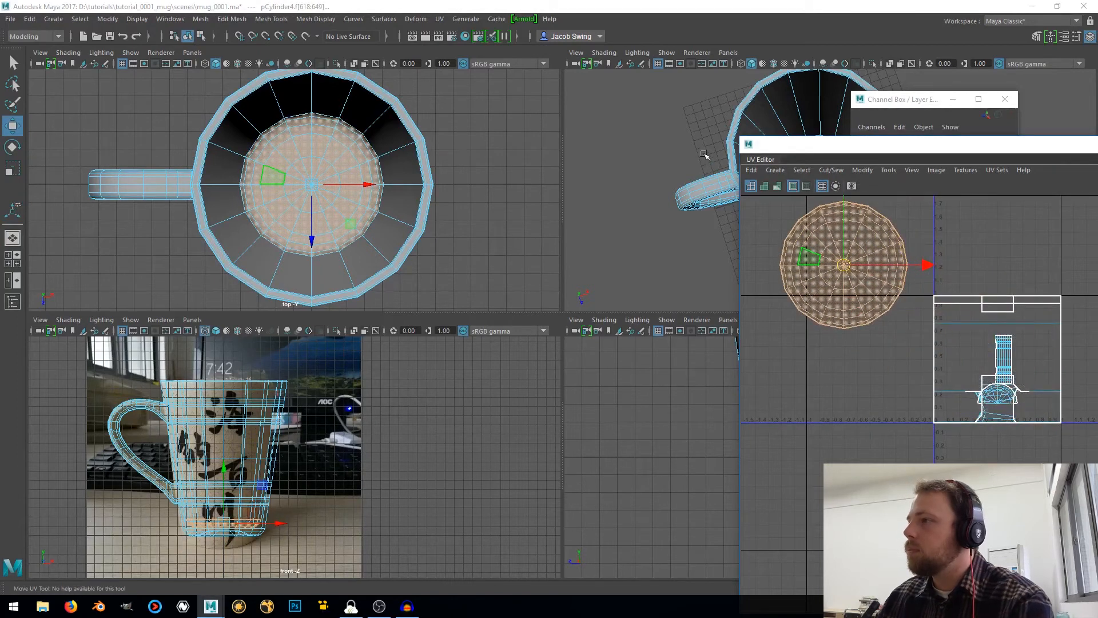
Enlarge the perspective view and select the face loops of the mug's rim together with the interior wall faces
middle_click_drag(691, 150, 588, 147, "alt")
scroll(618, 157, "up", 5)
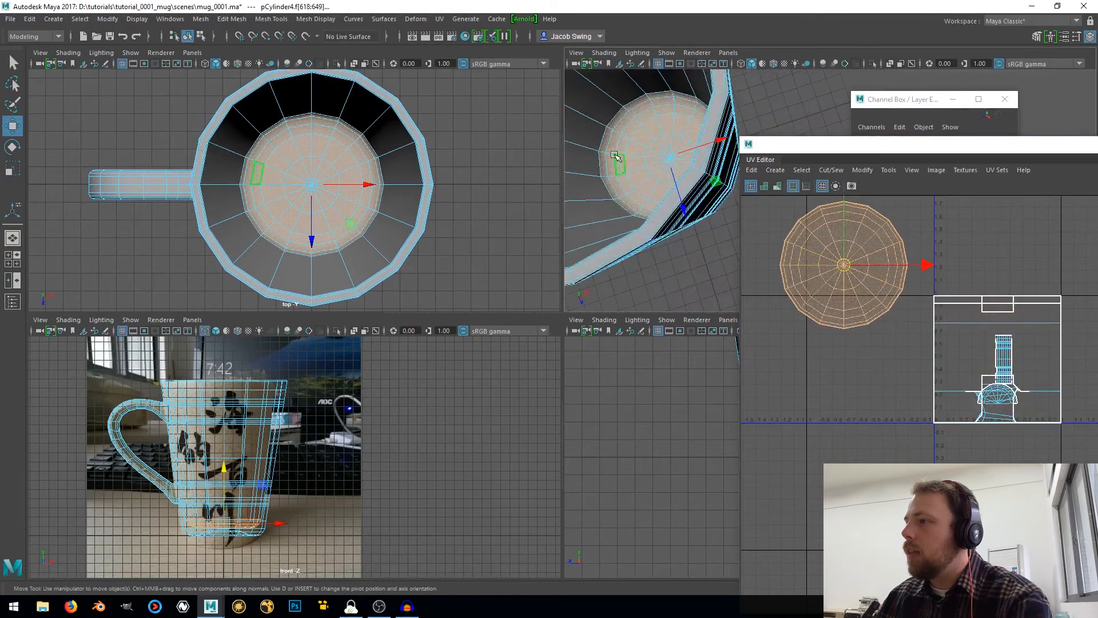
key("space")
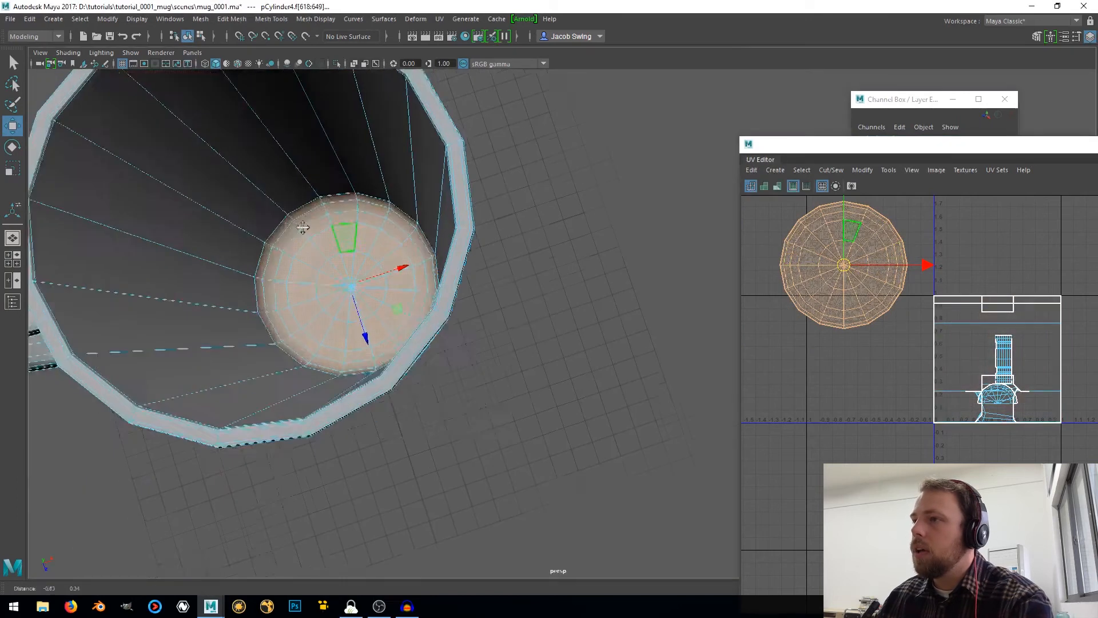
middle_click_drag(303, 227, 395, 255, "alt")
left_click_drag(395, 254, 336, 174, "alt")
middle_click_drag(336, 174, 478, 280, "alt")
scroll(387, 229, "up", 3)
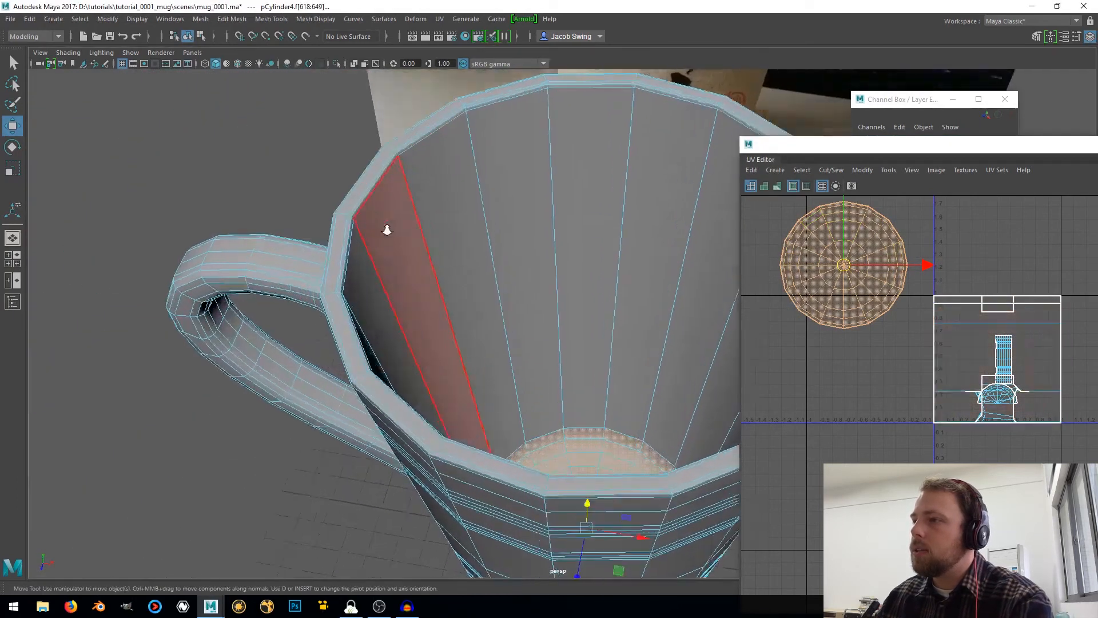
left_click_drag(387, 229, 375, 218, "alt")
left_click(389, 123)
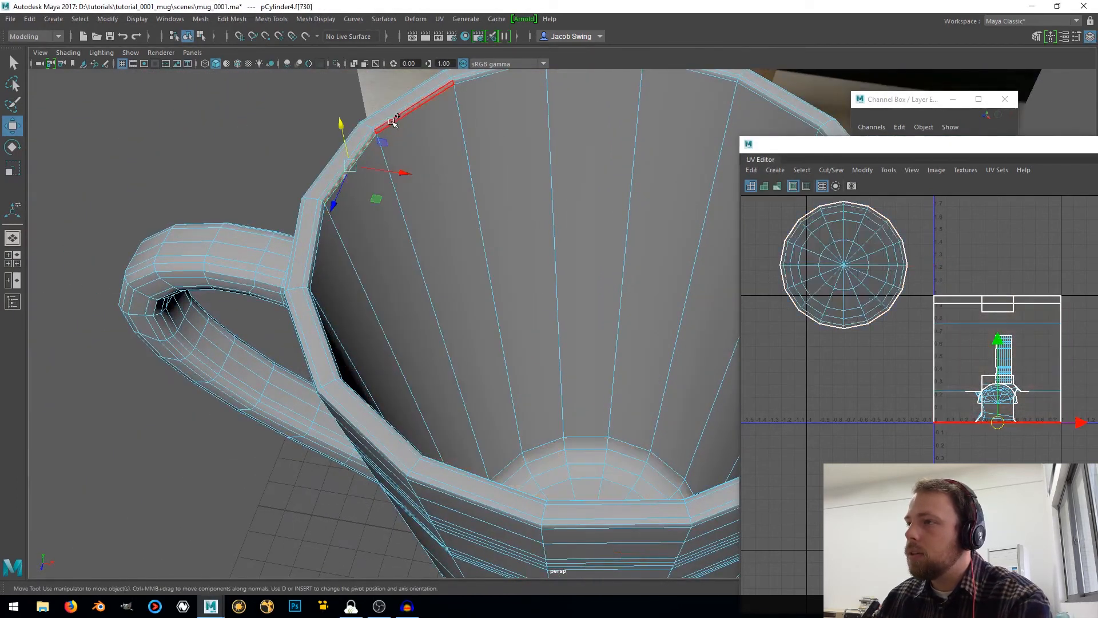
left_click(370, 135)
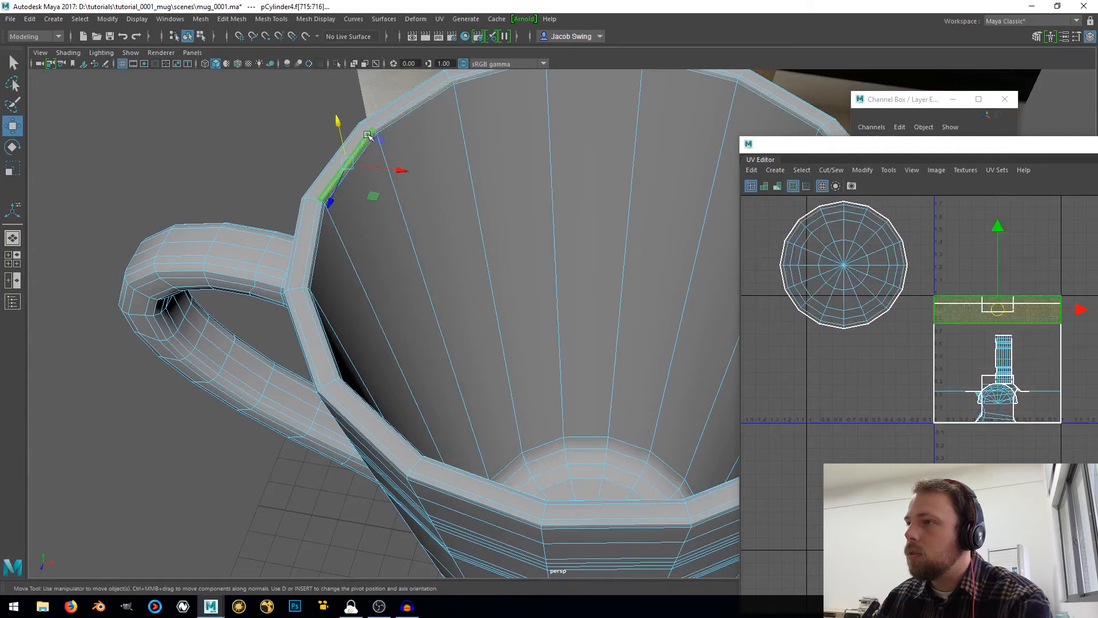
double_click(376, 125, "shift")
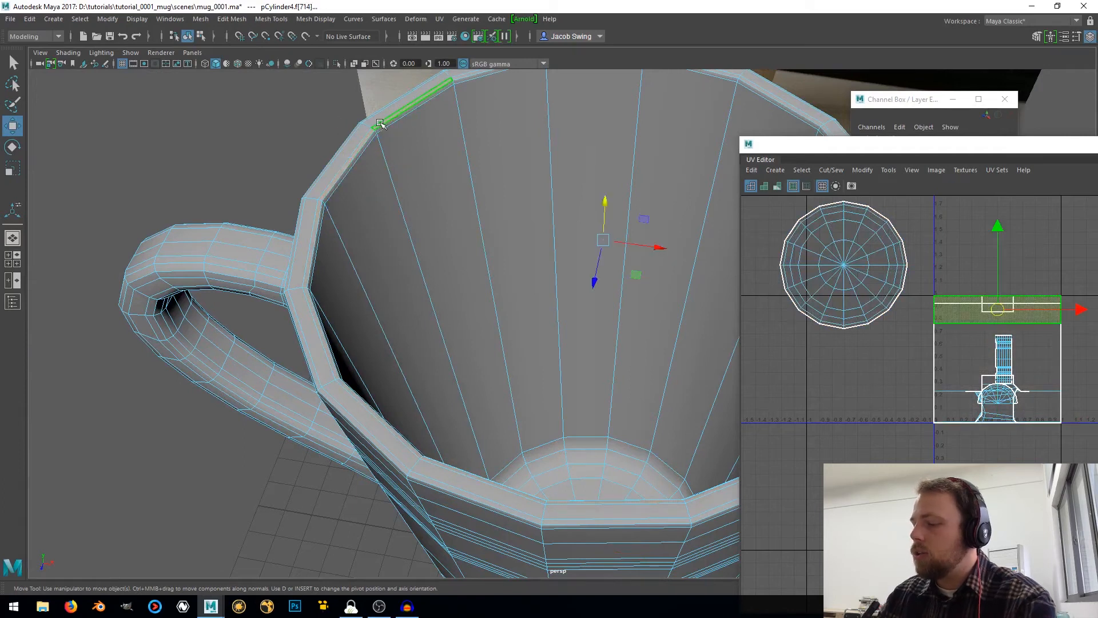
double_click(380, 123, "shift")
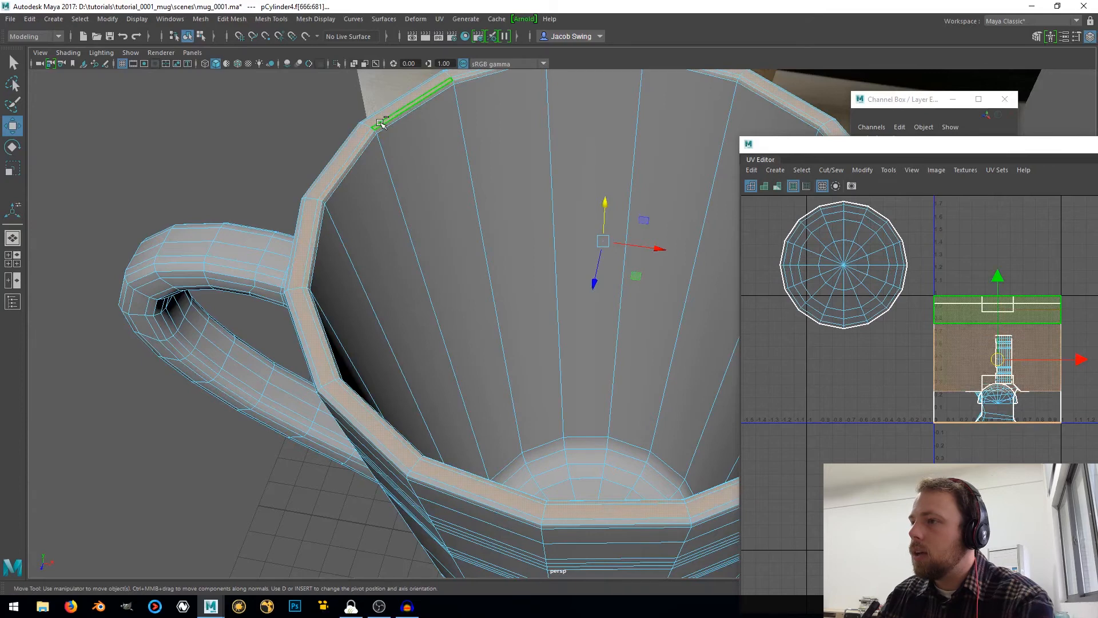
left_click_drag(356, 184, 466, 320, "alt")
Apply a cylindrical UV projection to the rim and interior wall faces and move the shell outside the UV square, below the floor shell
left_click(773, 170)
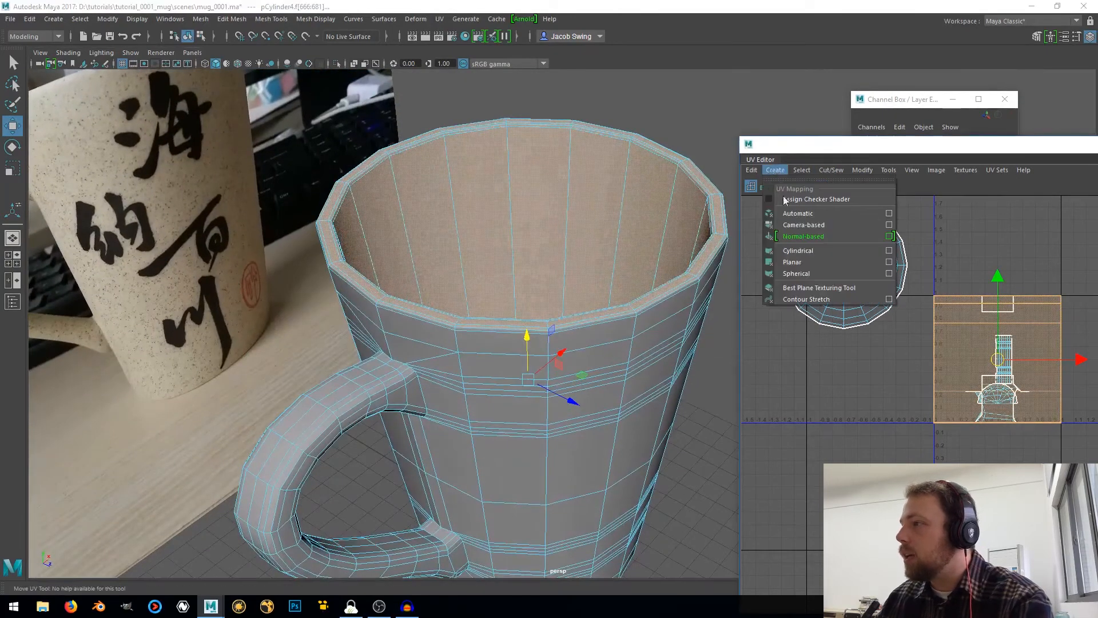
left_click(805, 251)
scroll(1043, 374, "up", 1)
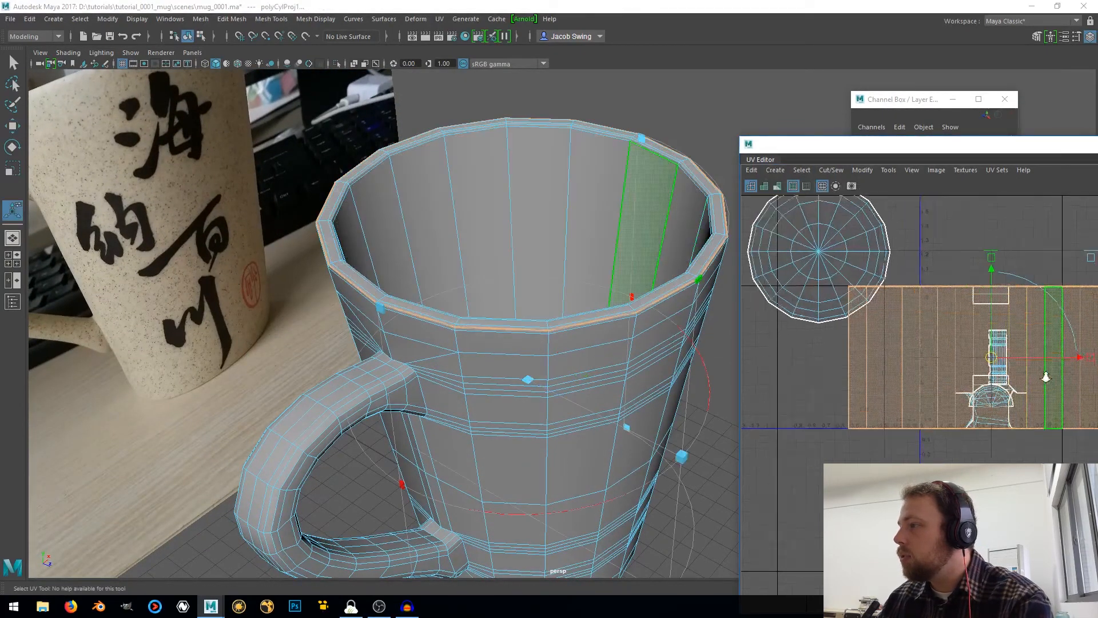
scroll(1040, 375, "down", 3)
left_click_drag(1001, 358, 792, 388)
Select a ring of faces around the handle and grow the selection until it covers the whole handle
middle_click_drag(412, 421, 459, 294, "alt")
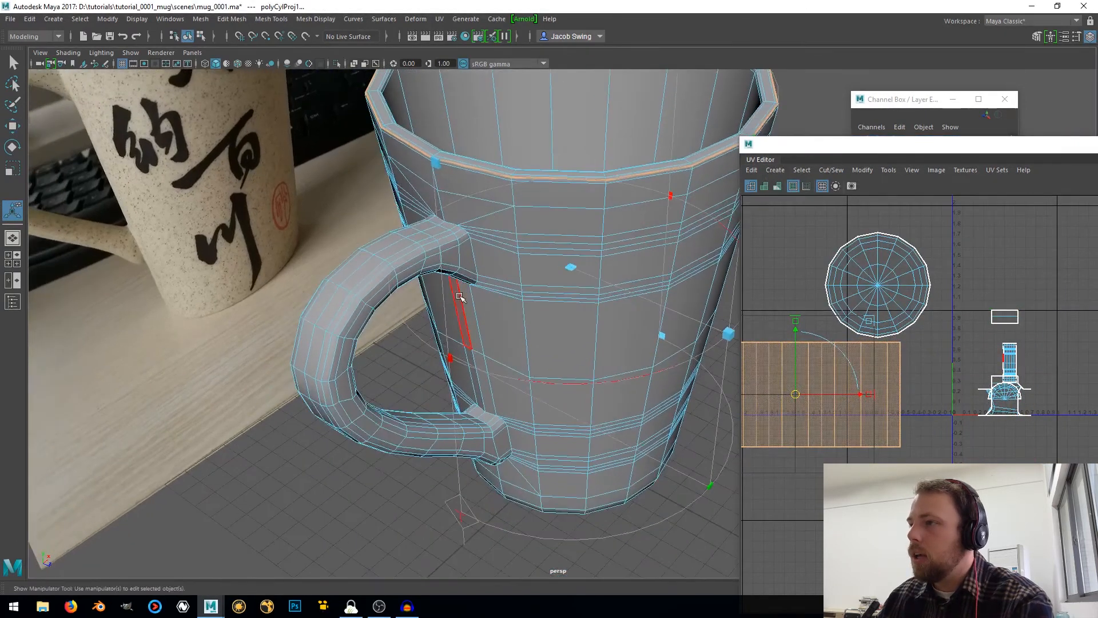
scroll(460, 296, "up", 2)
left_click_drag(418, 256, 394, 260, "alt")
left_click(309, 366)
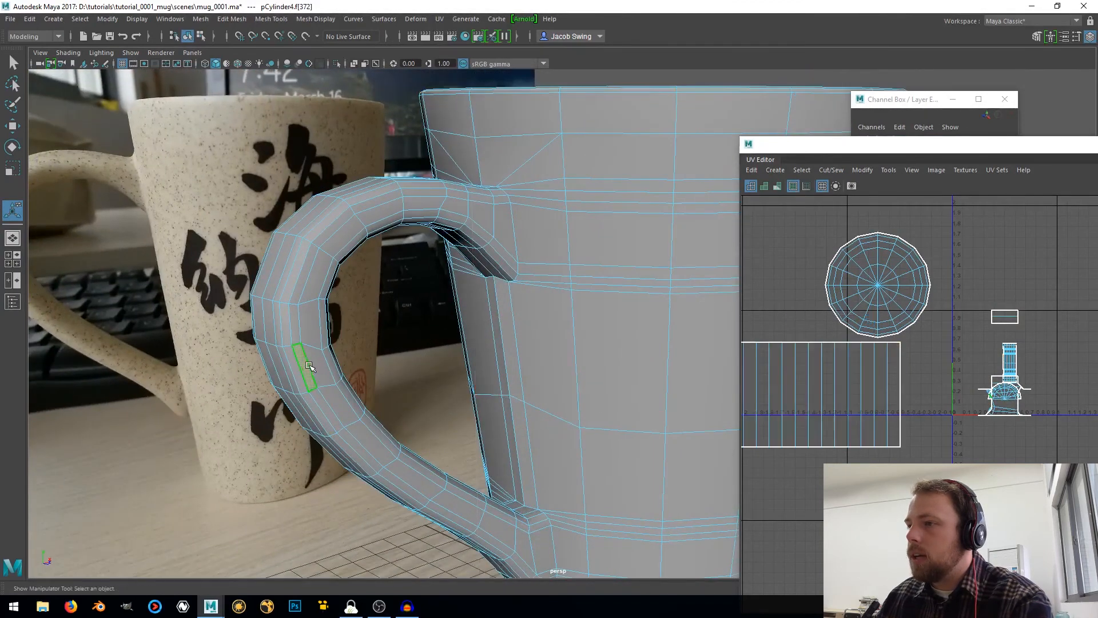
double_click(323, 357)
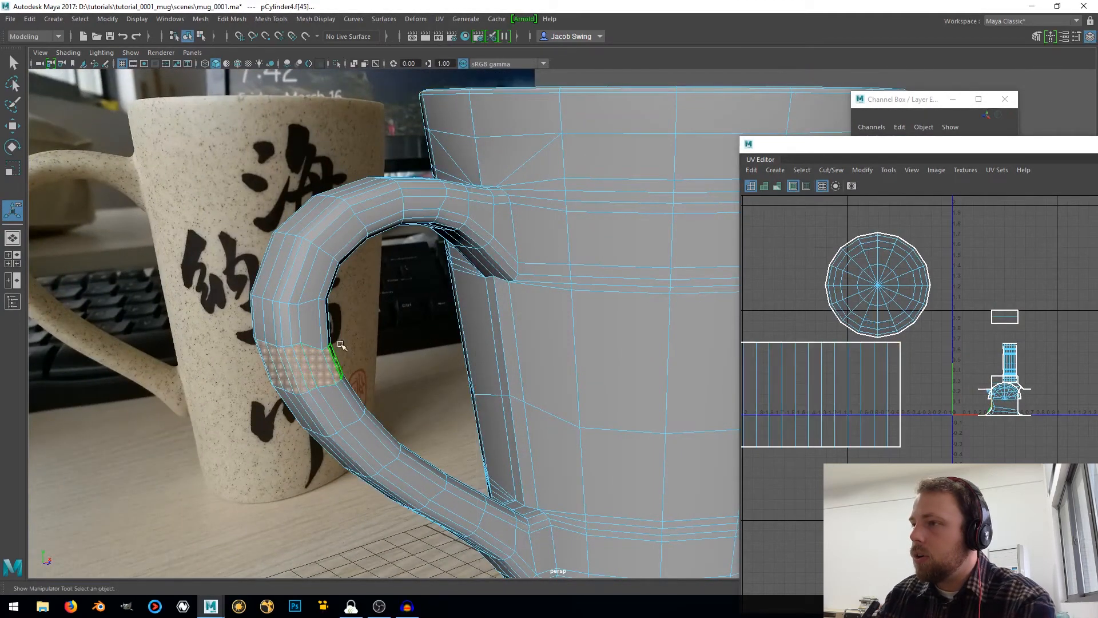
key("shift+period")
key("shift+period")
key("shift+period")
key("shift+period")
key("shift+period")
key("shift+period")
key("shift+period")
key("shift+period")
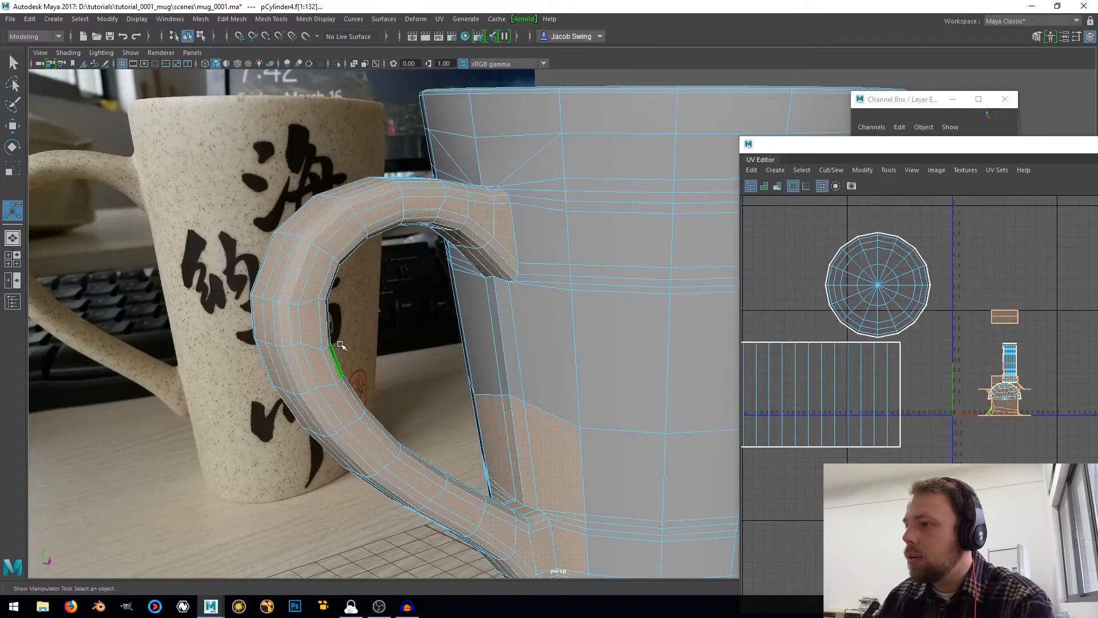
Deselect the mug body faces around the handle's lower attachment on both sides, keeping only the handle faces selected
middle_click_drag(507, 413, 481, 227, "alt")
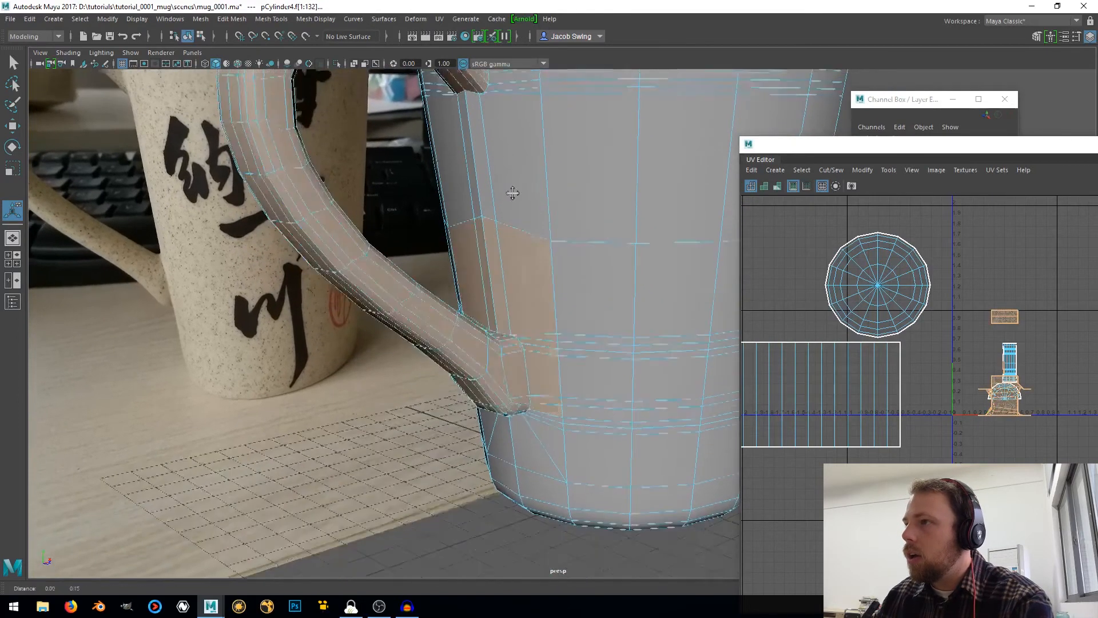
middle_click_drag(512, 191, 503, 311, "alt")
left_click_drag(474, 309, 558, 394, "alt")
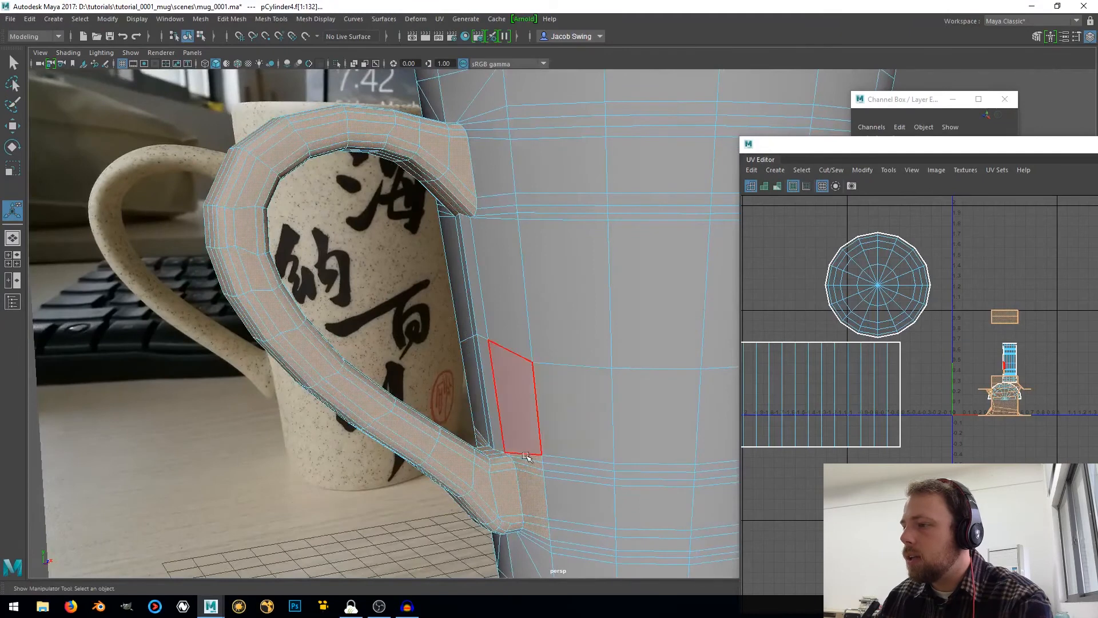
left_click_drag(517, 426, 542, 506, "alt")
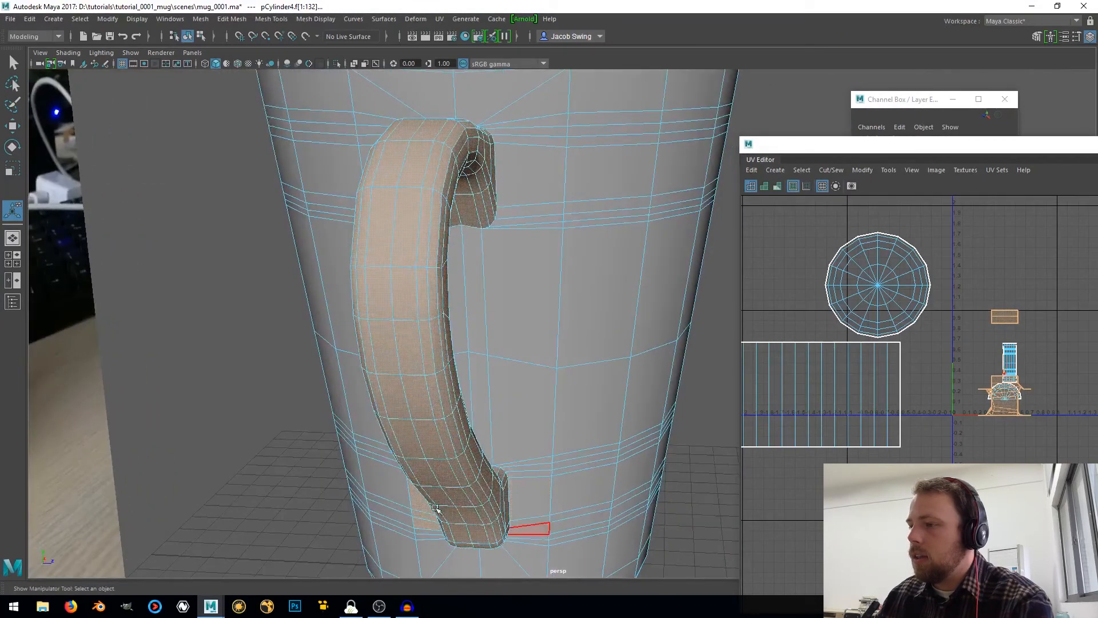
left_click_drag(436, 509, 374, 500, "alt")
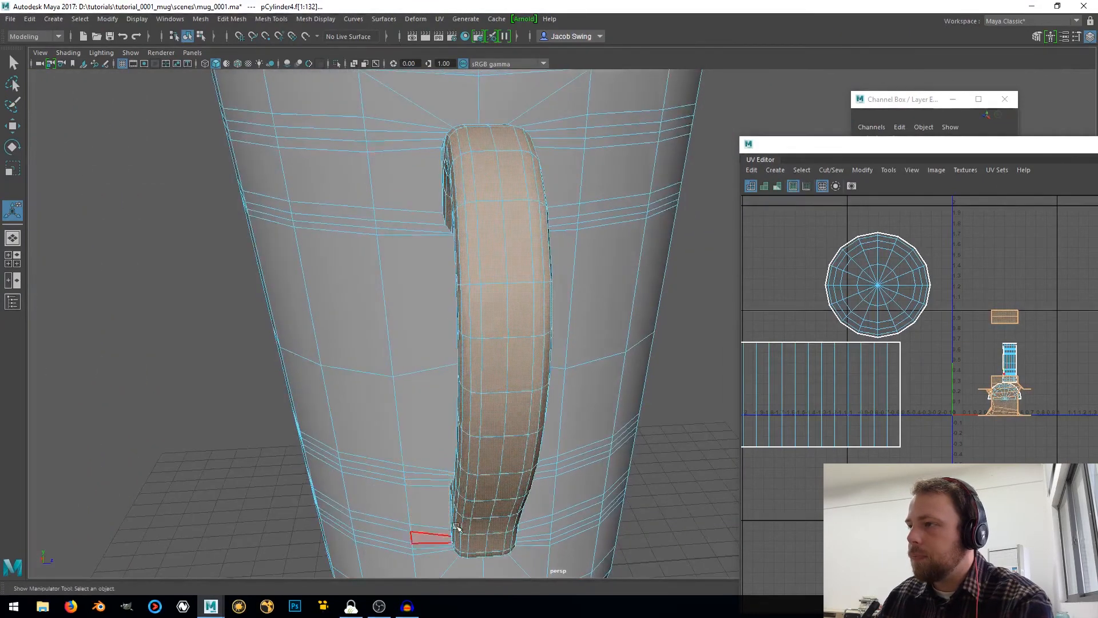
left_click_drag(457, 526, 299, 500, "alt")
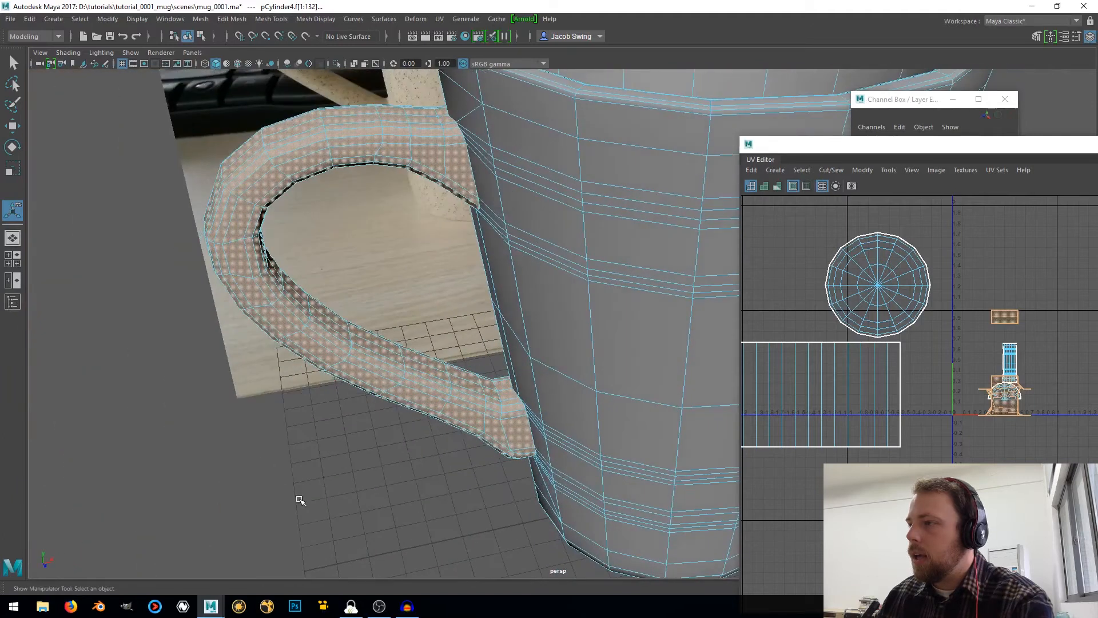
Try a cylindrical UV projection on the selected handle faces
left_click(777, 172)
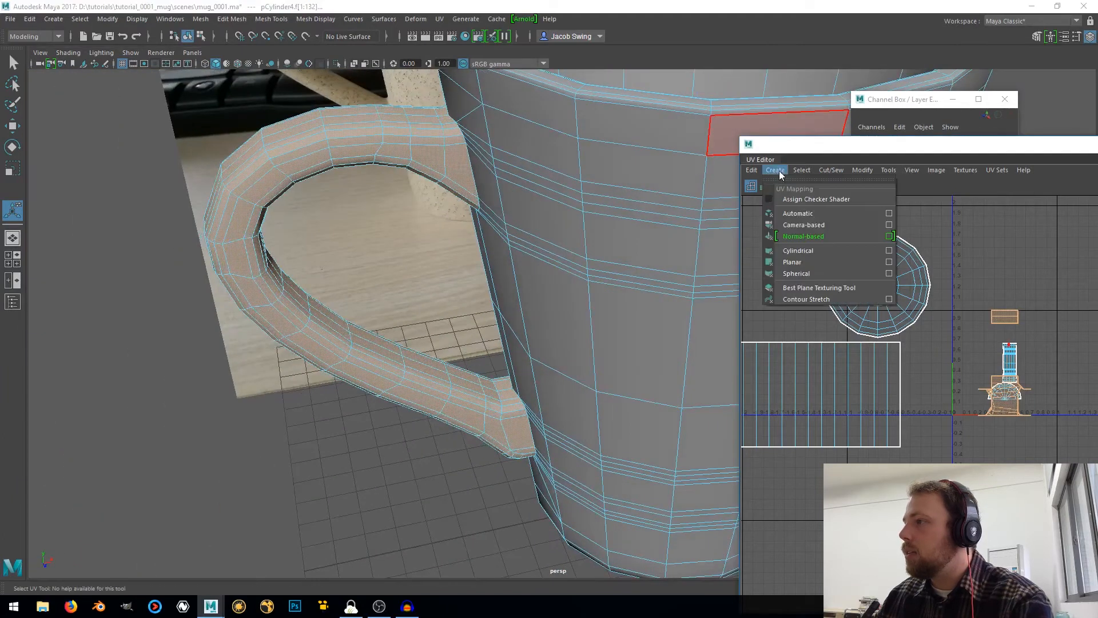
left_click(810, 254)
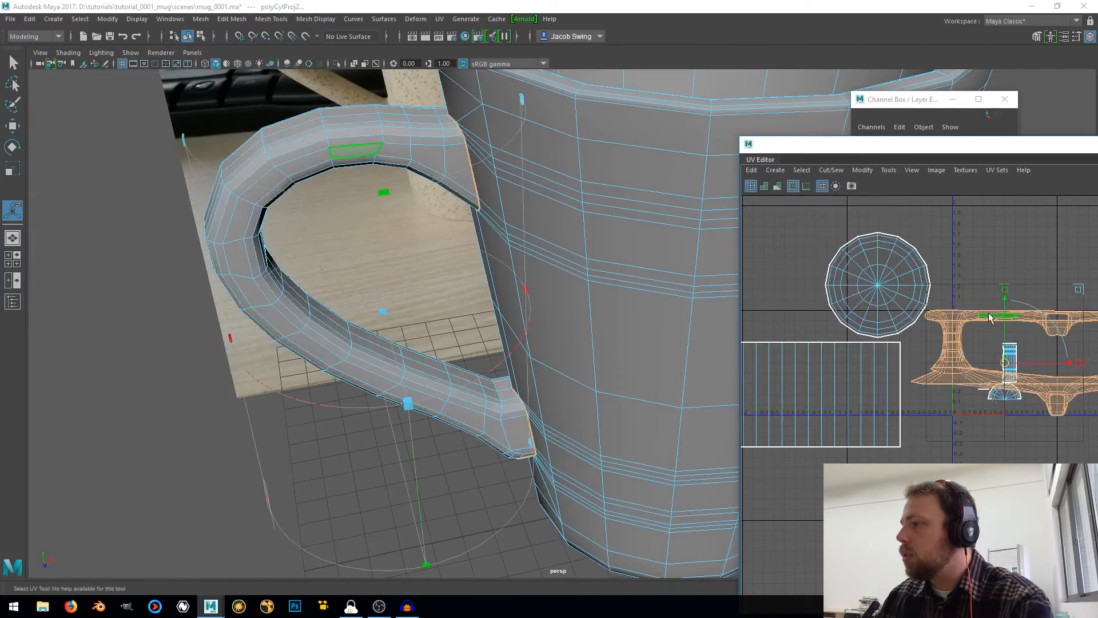
Apply automatic UV mapping to the handle faces and move the resulting shells above the 0–1 UV square
left_click(778, 173)
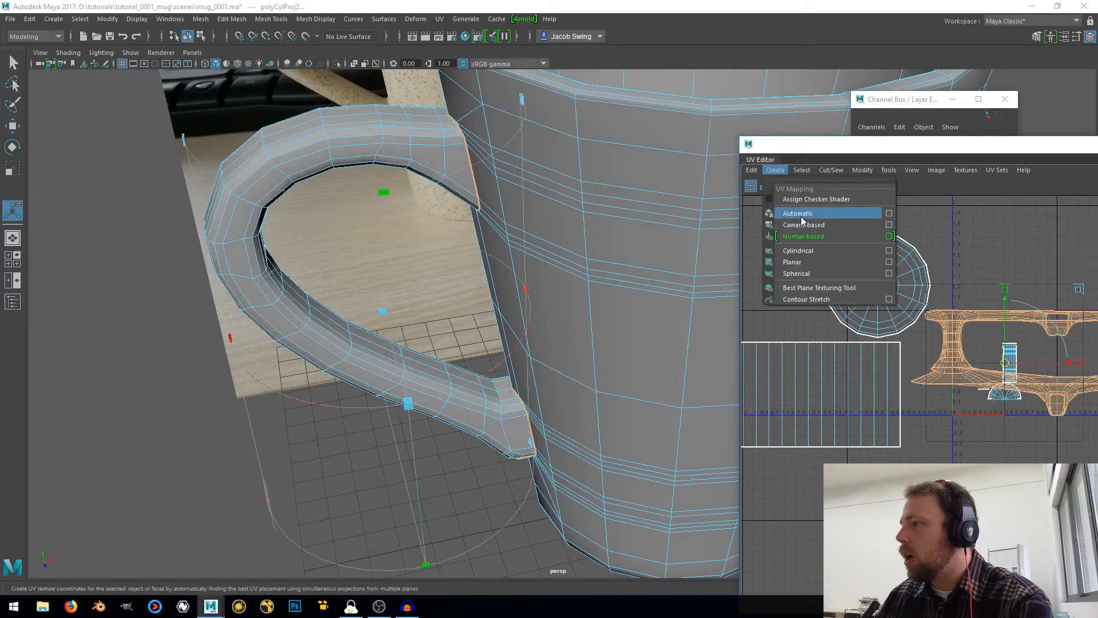
left_click(803, 215)
left_click_drag(1005, 366, 1009, 258)
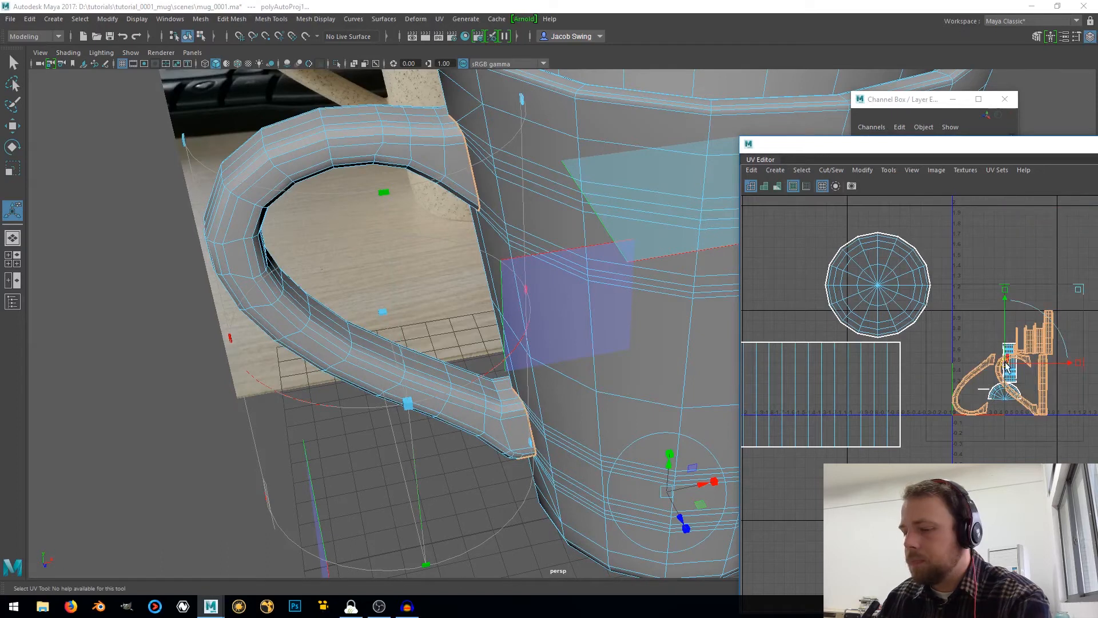
key("w")
left_click_drag(1006, 366, 1017, 216)
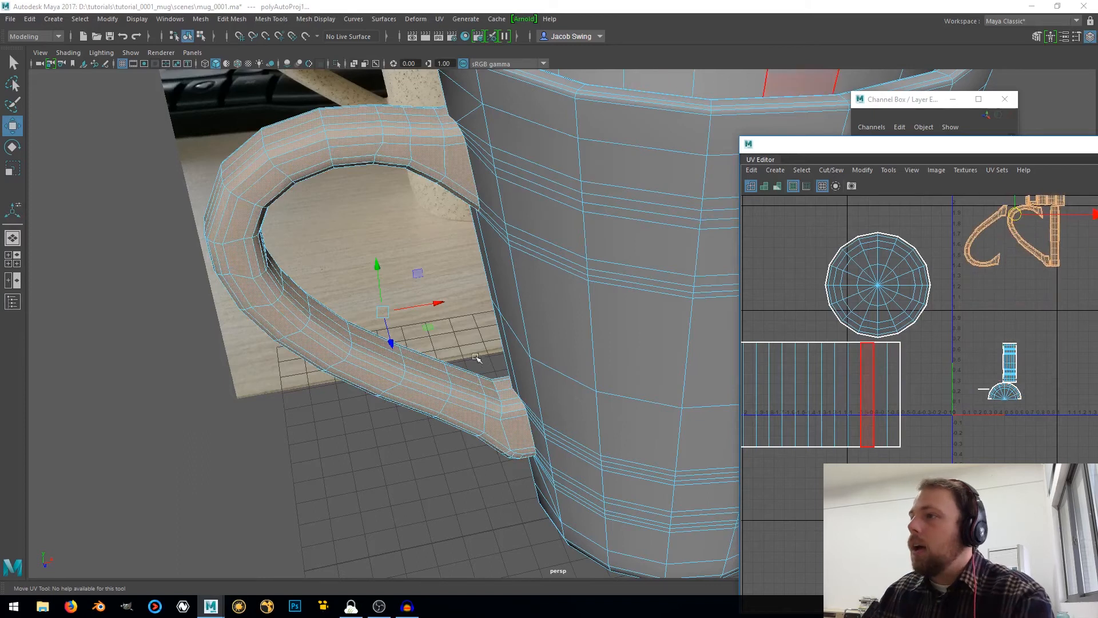
scroll(482, 295, "down", 5)
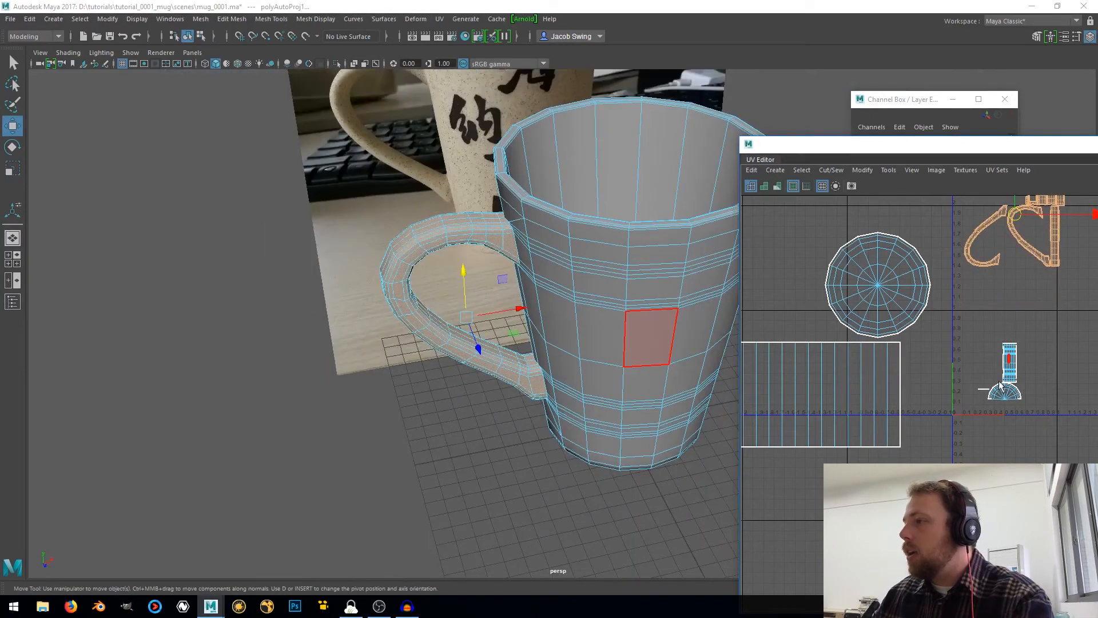
Select a ring of faces on the mug's underside and grow the selection to cover the whole outer base
left_click_drag(502, 458, 574, 340, "alt")
scroll(575, 340, "up", 3)
right_click_drag(548, 276, 547, 308)
double_click(557, 369)
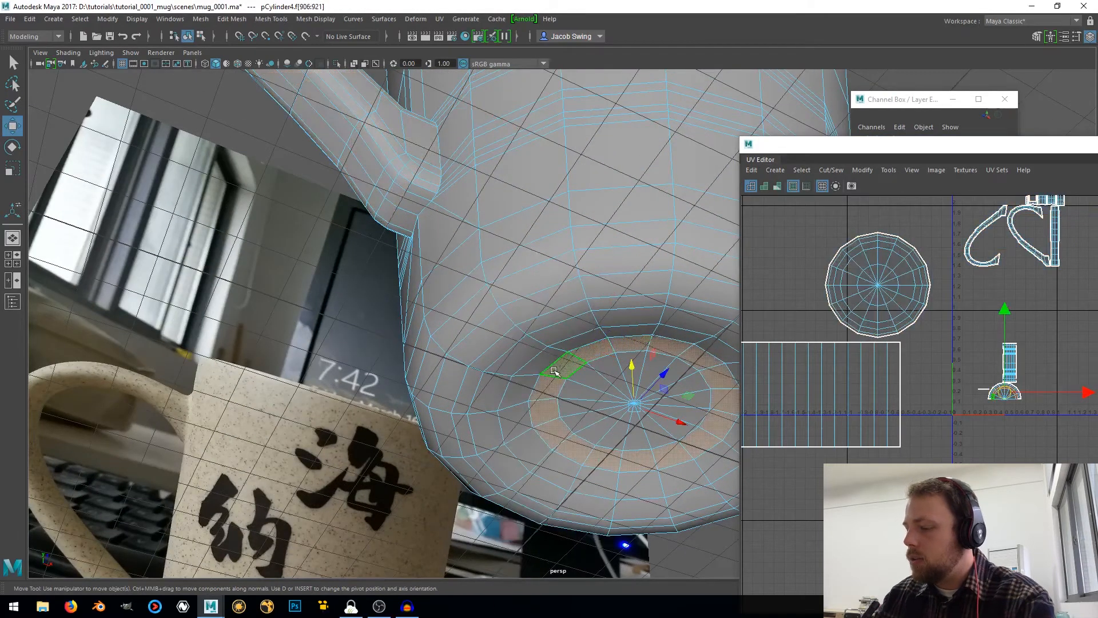
key("shift+period")
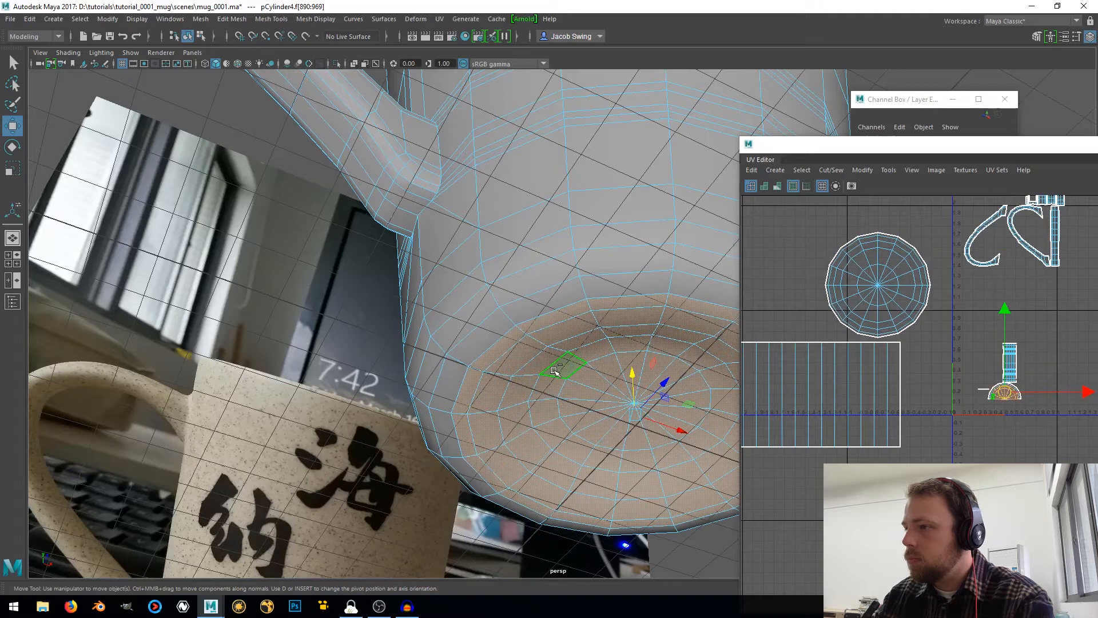
key("shift+period")
Apply a camera-based UV projection to the base faces from the top view and move the disc shell below the interior wall shell
left_click(13, 259)
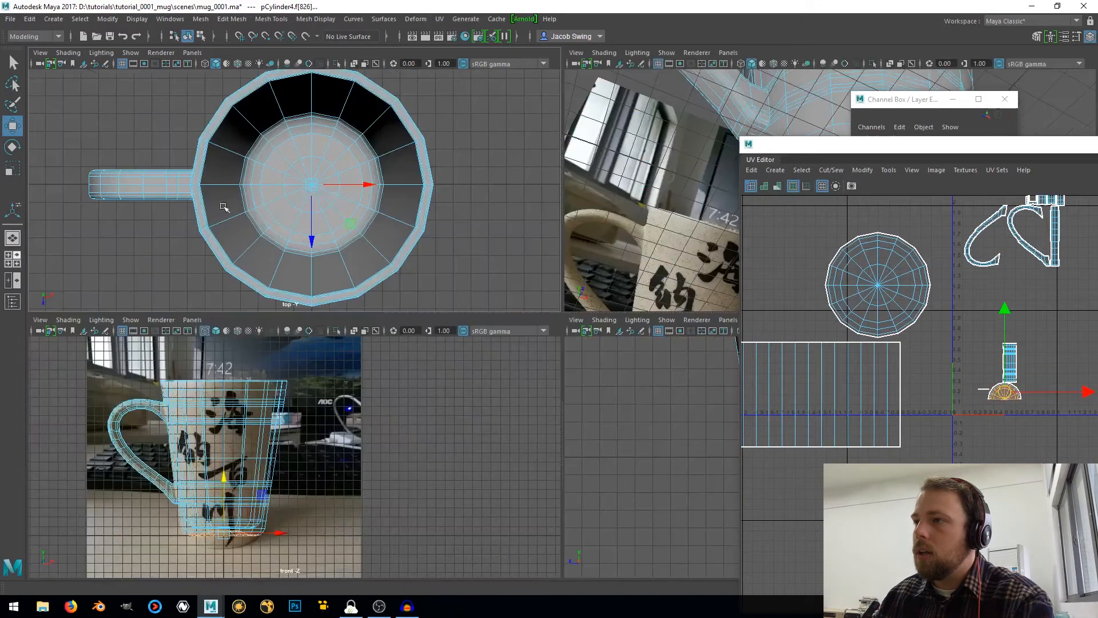
middle_click_drag(413, 202, 403, 204, "alt")
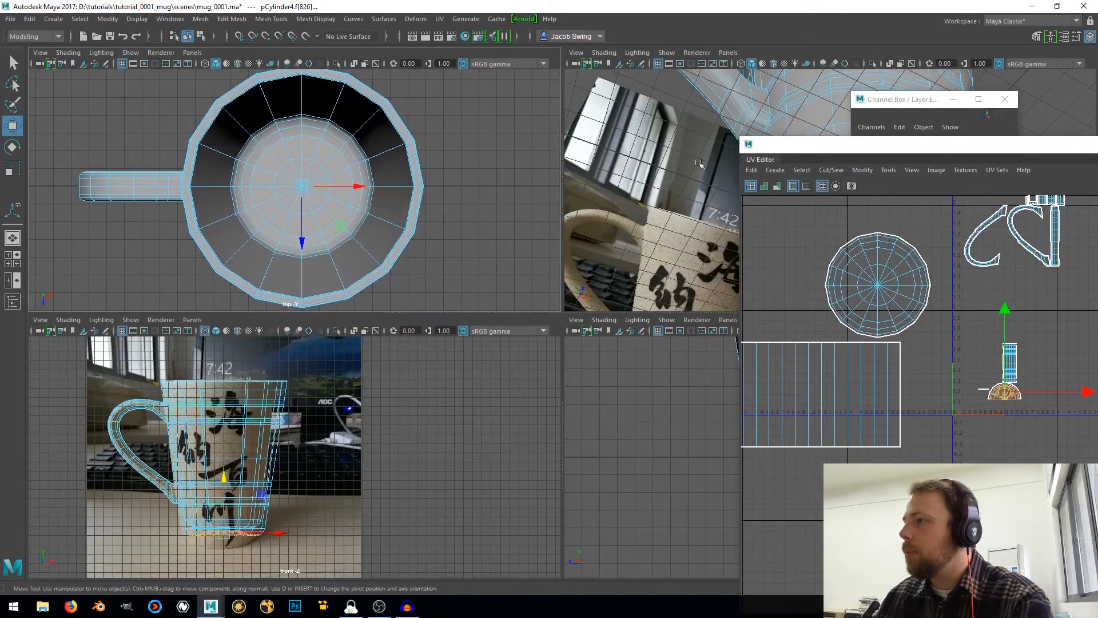
left_click(777, 170)
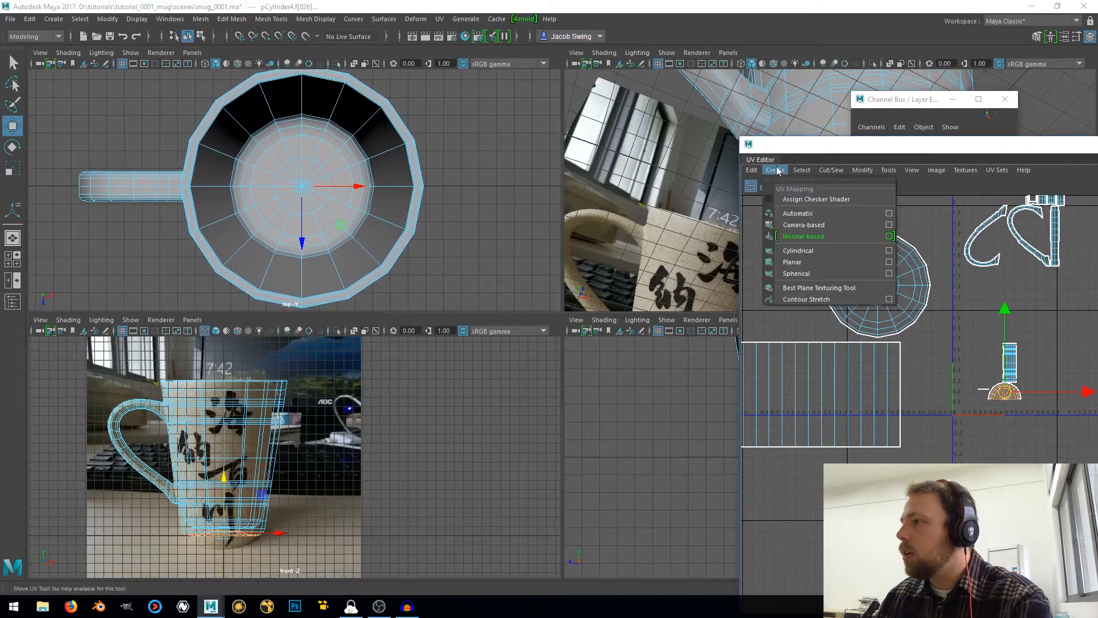
left_click(804, 225)
left_click_drag(1003, 366, 858, 525)
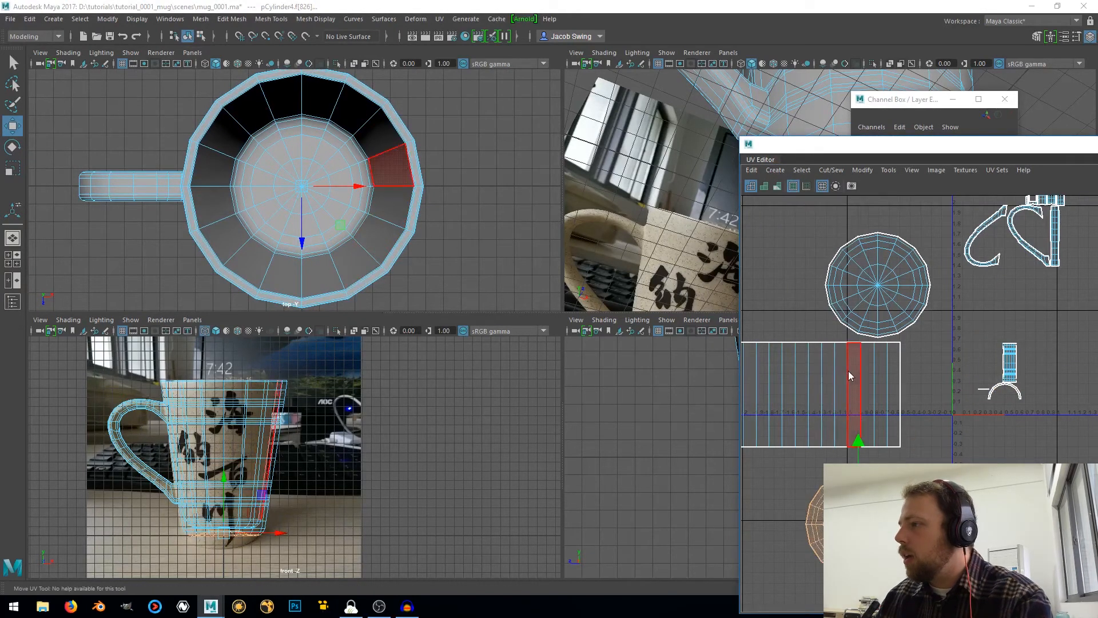
Select all the UV shells already laid out and invert the selection to get the mug's outer body faces
right_click_drag(849, 371, 849, 396)
scroll(851, 388, "down", 3)
scroll(857, 395, "down", 2)
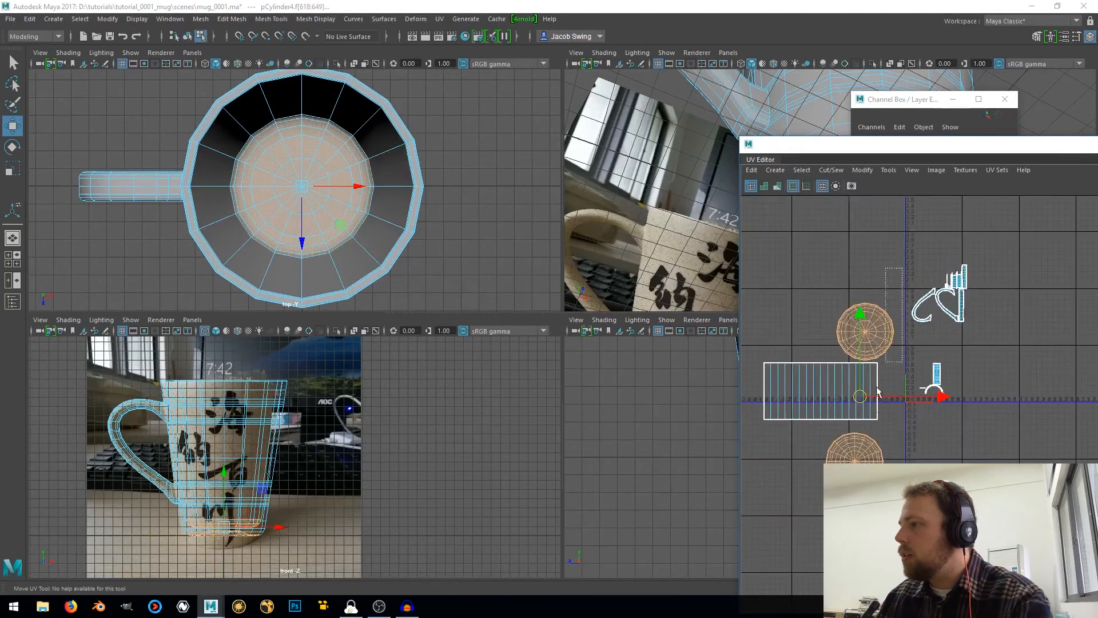
left_click_drag(717, 533, 718, 531)
left_click_drag(983, 346, 897, 247)
key("space")
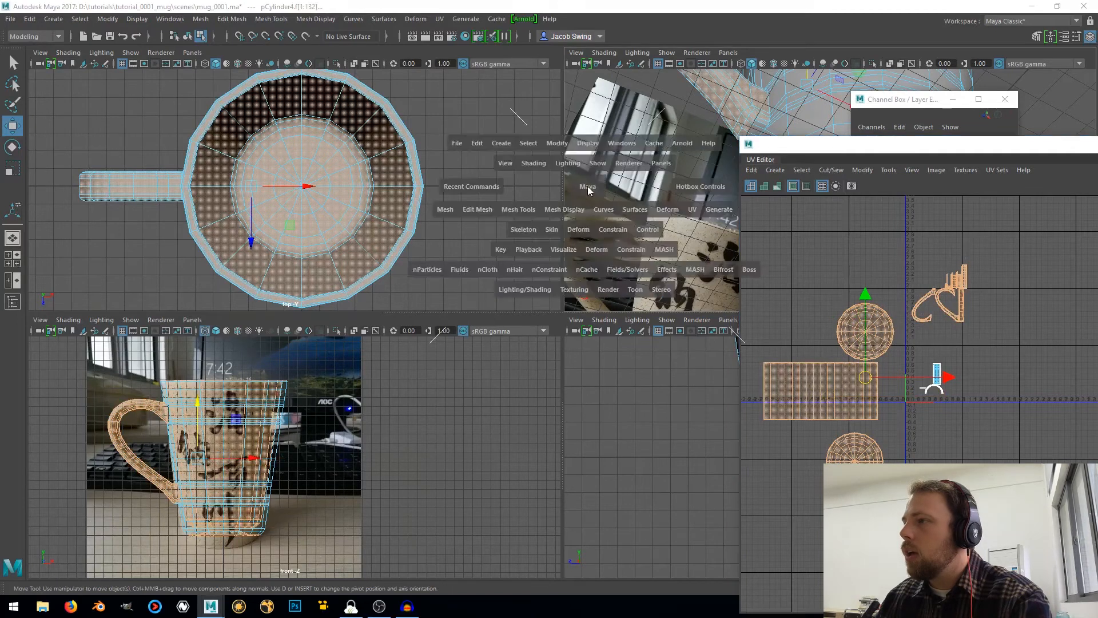
scroll(532, 210, "down", 3)
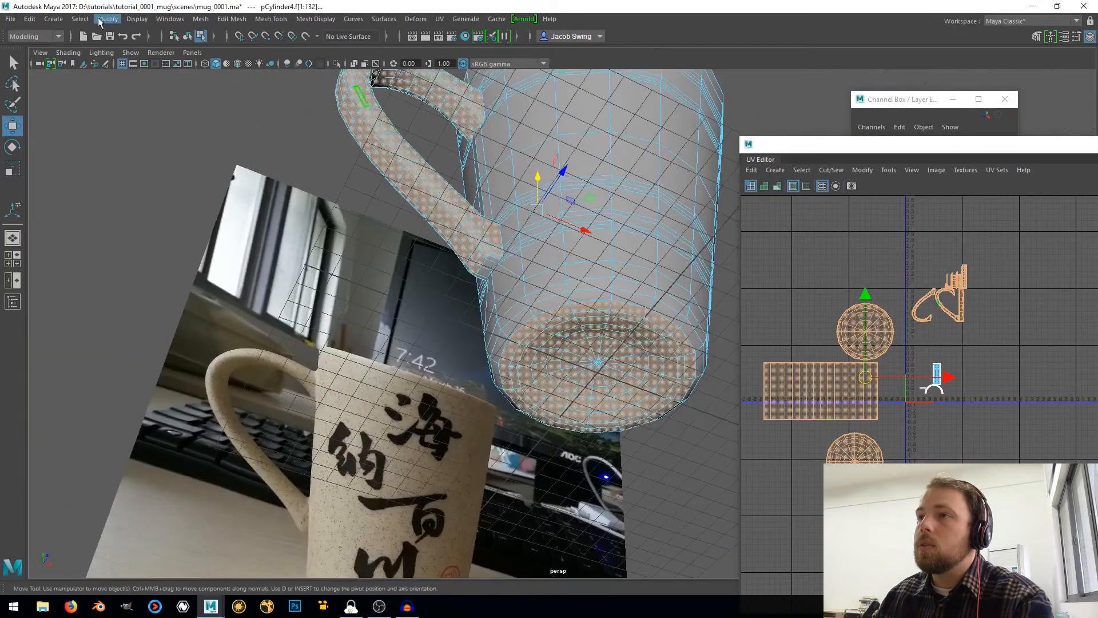
left_click(83, 19)
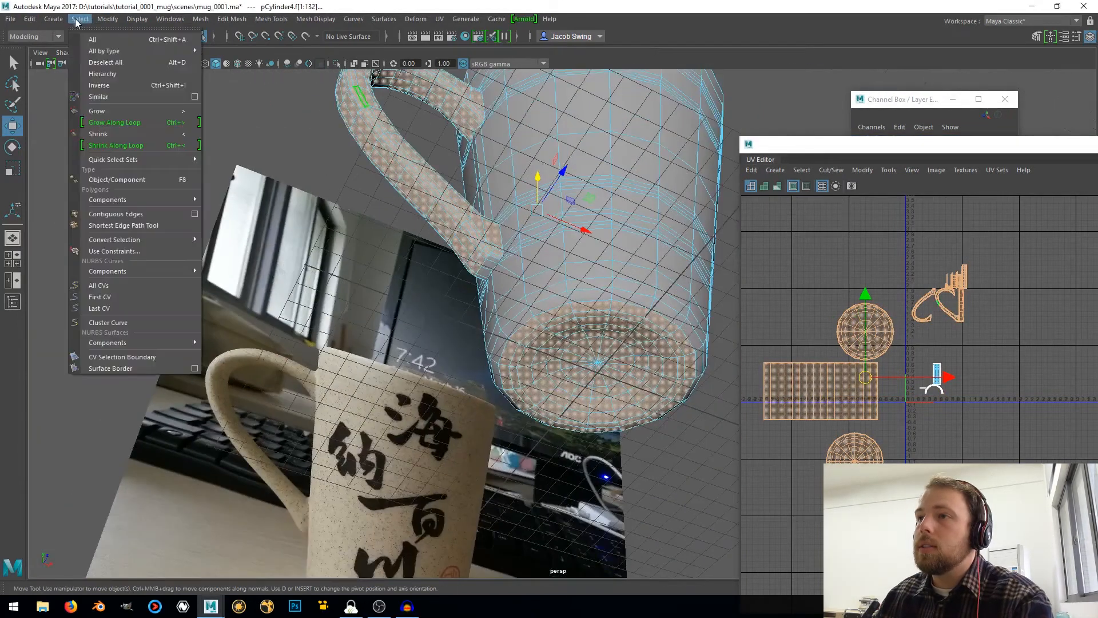
left_click(107, 86)
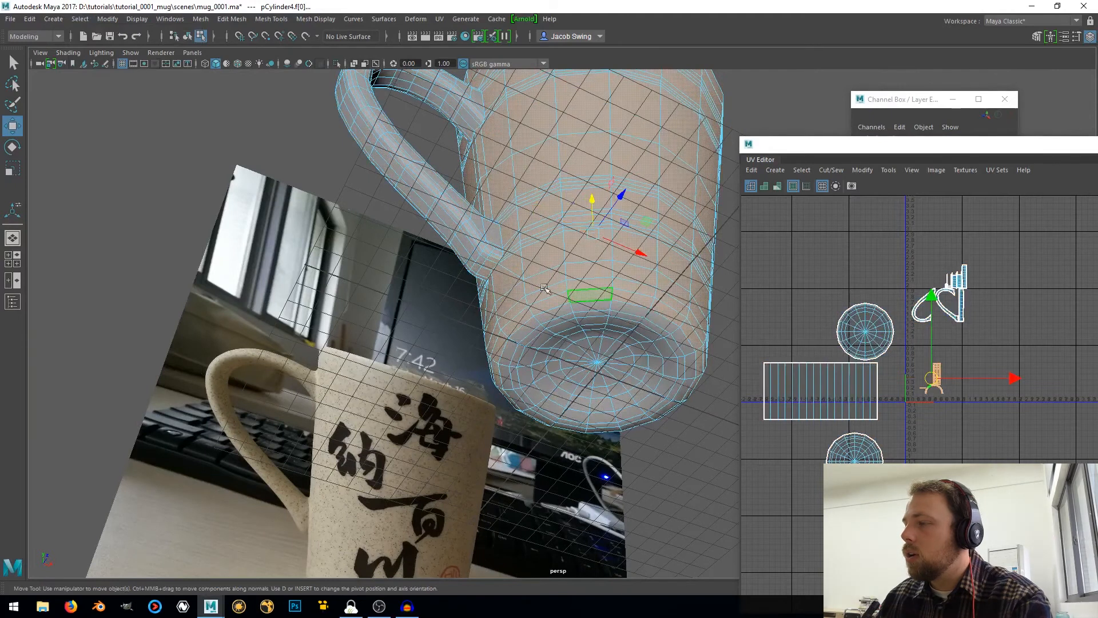
Deselect the stray handle faces at the lower attachment and check the body selection around the mug
scroll(545, 289, "up", 6)
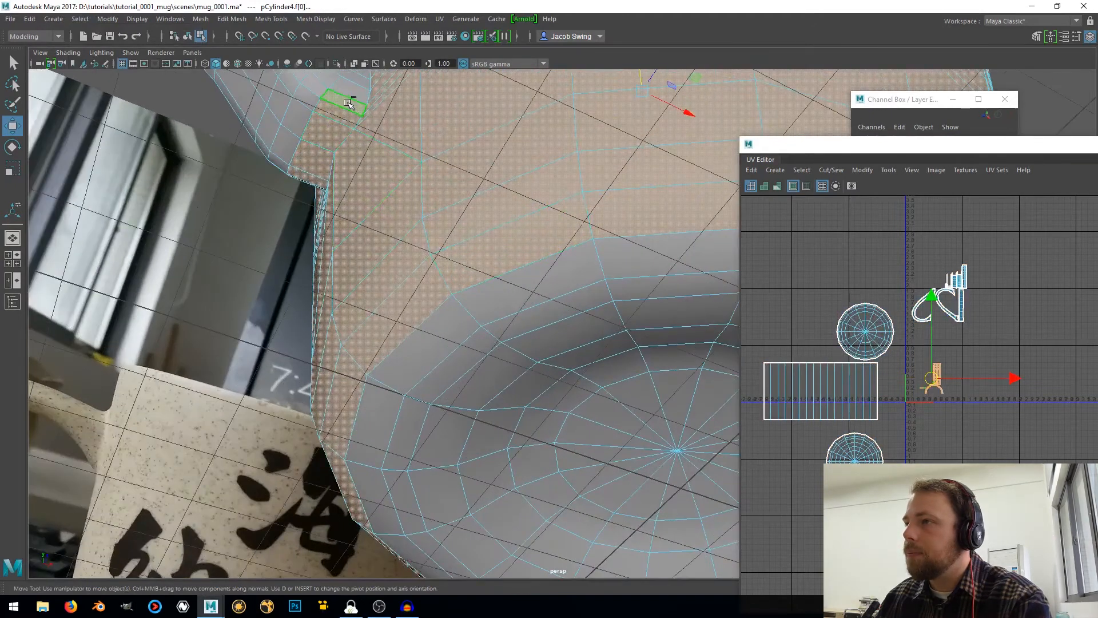
left_click(334, 112, "ctrl")
left_click(324, 126, "ctrl")
left_click(310, 163, "ctrl")
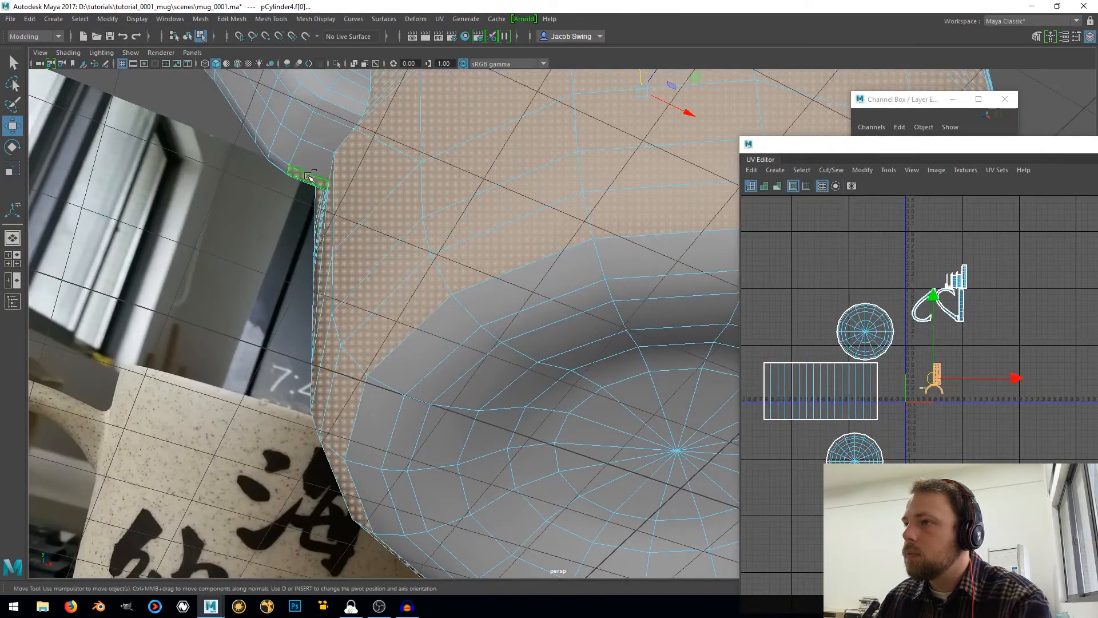
left_click_drag(290, 176, 574, 225, "alt")
middle_click_drag(573, 225, 311, 227, "alt")
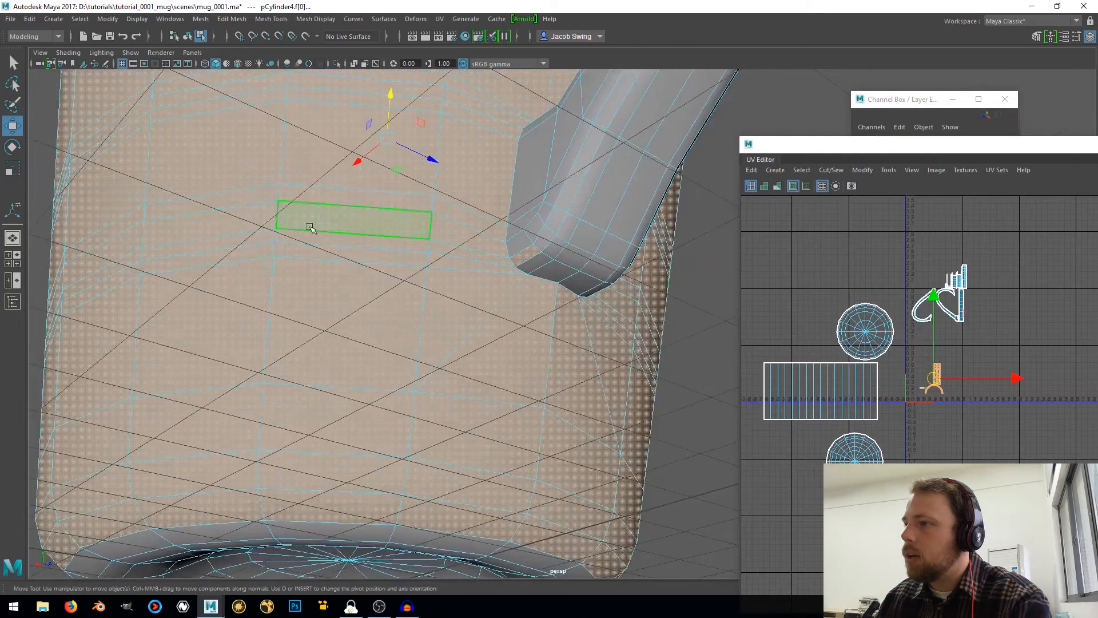
left_click_drag(312, 228, 448, 268, "alt")
left_click_drag(584, 278, 400, 320, "alt")
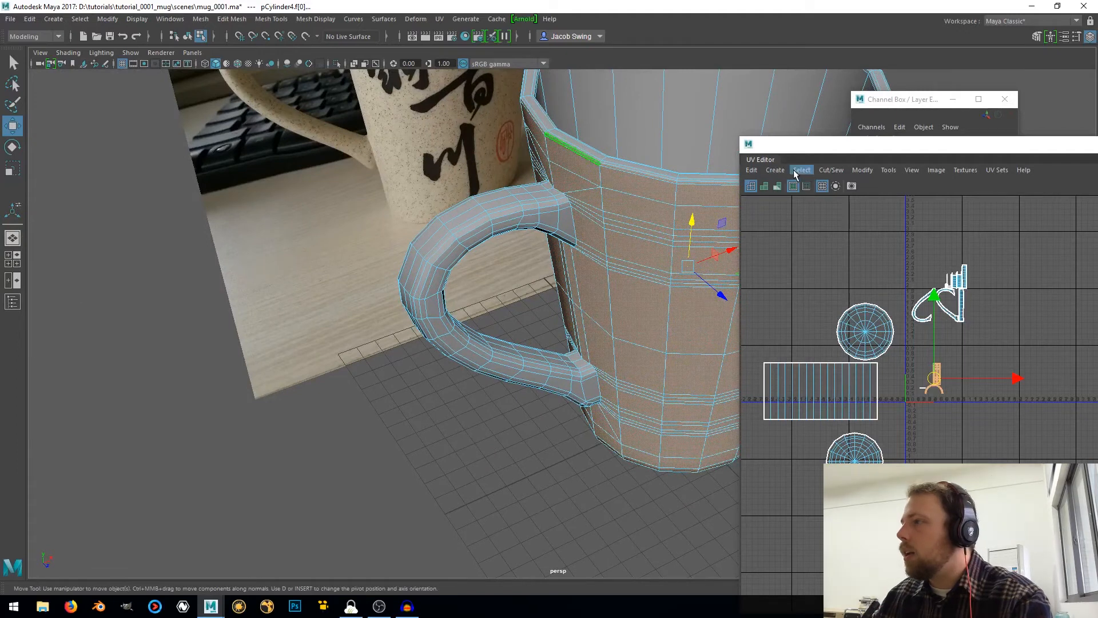
Apply a cylindrical UV projection to the outer body faces and move the resulting shell above the other shells
left_click(775, 169)
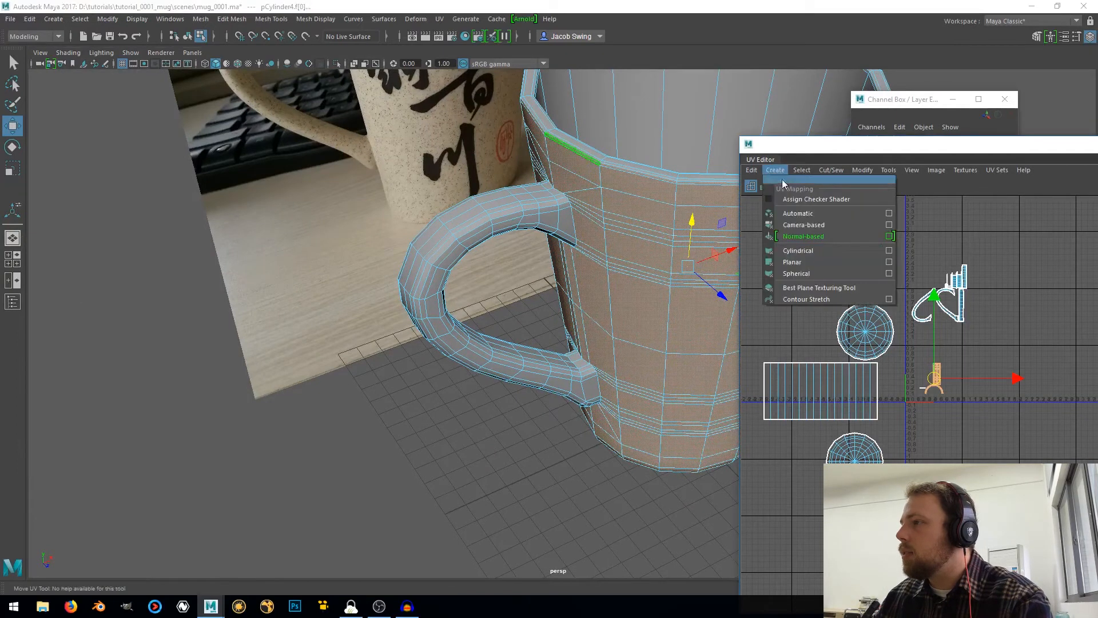
left_click(804, 252)
left_click_drag(944, 383, 874, 219)
Select all the handle's UV faces and reproject them with a camera-based projection from the front view
right_click_drag(961, 293, 956, 326)
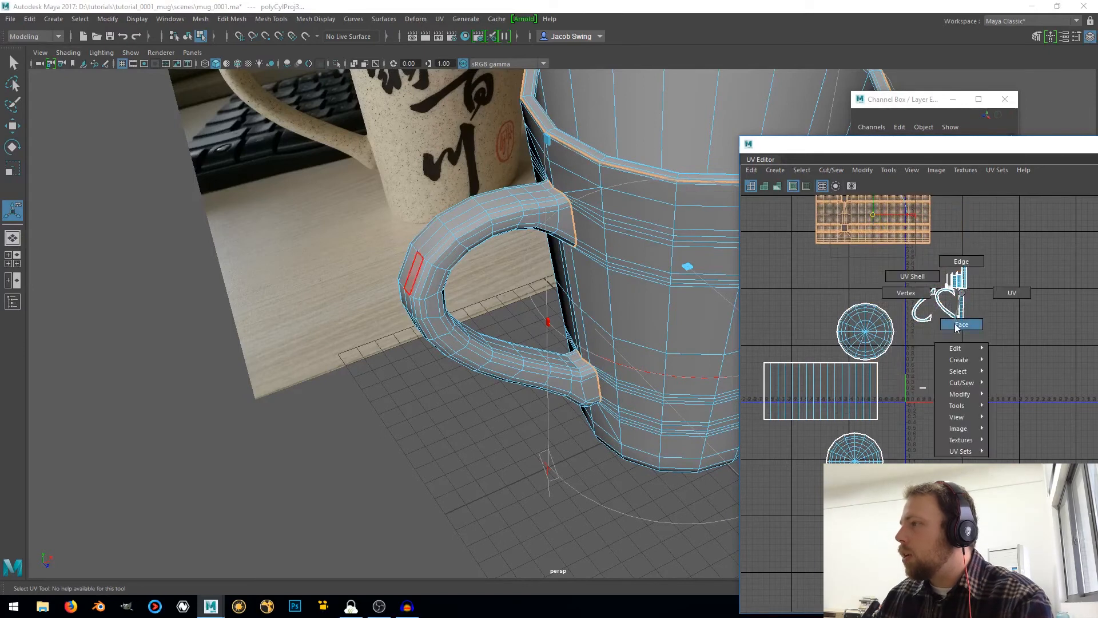
left_click_drag(1021, 236, 910, 346)
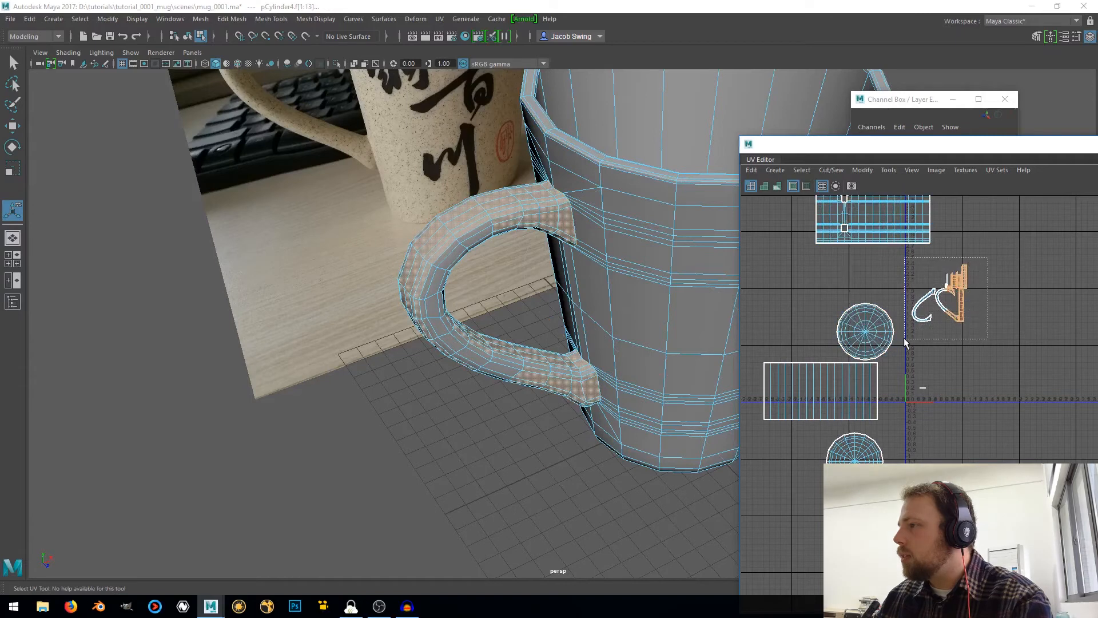
left_click_drag(937, 408, 932, 410, "shift")
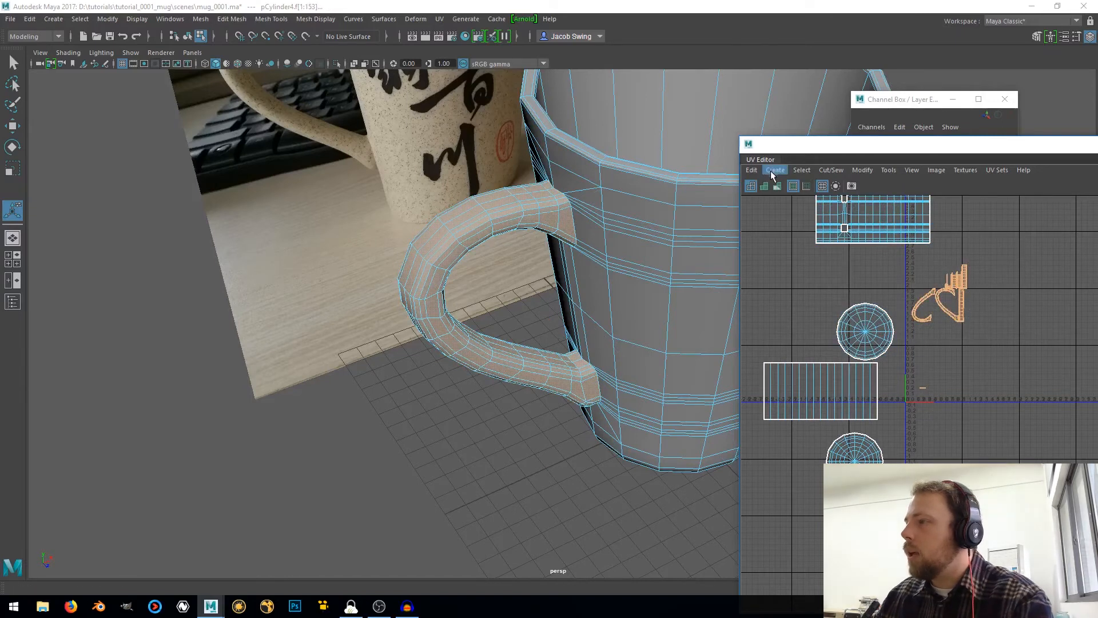
left_click(11, 266)
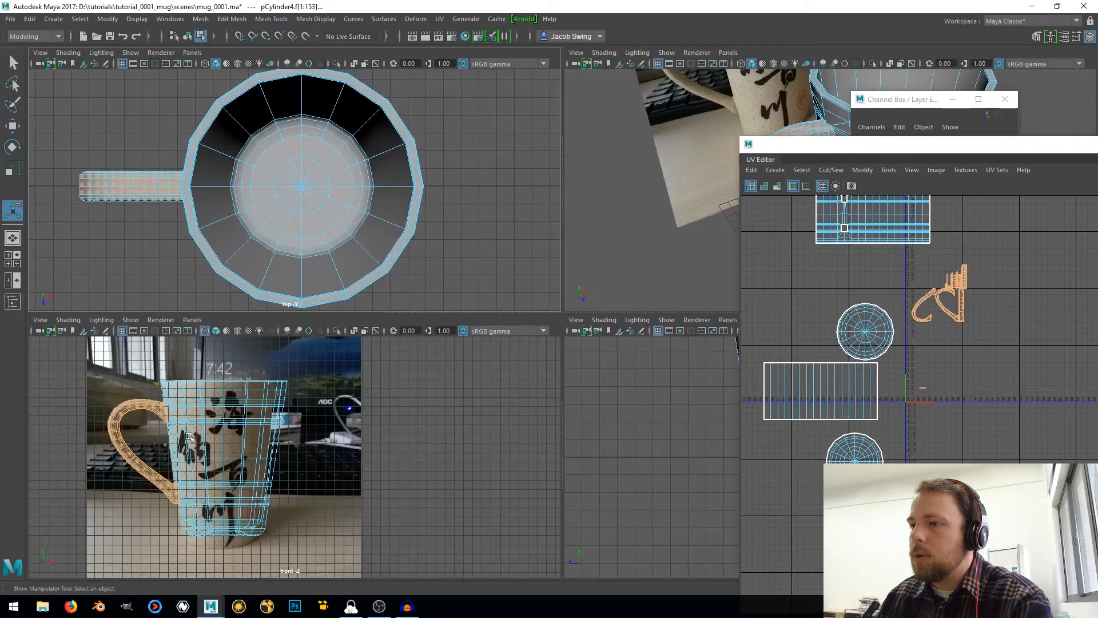
middle_click_drag(170, 430, 207, 430, "alt")
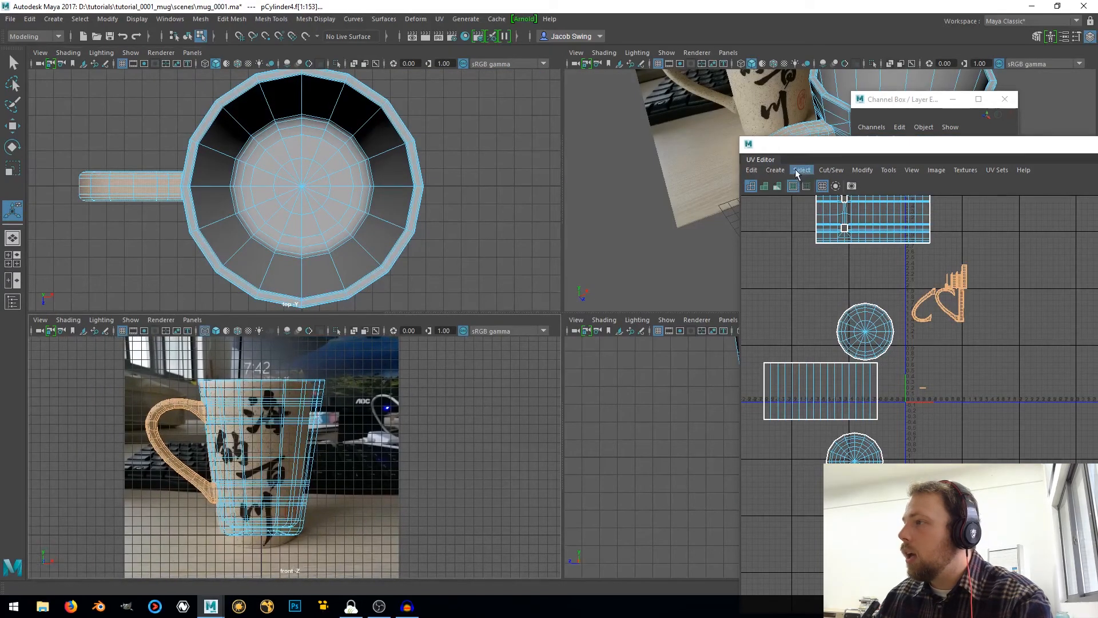
left_click(775, 171)
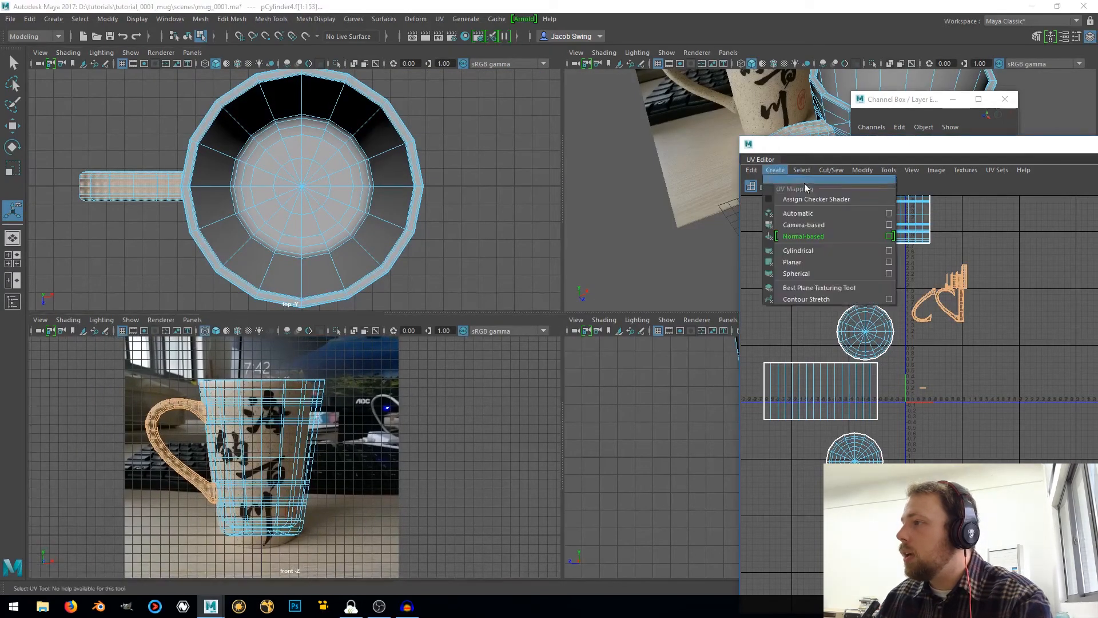
left_click(808, 225)
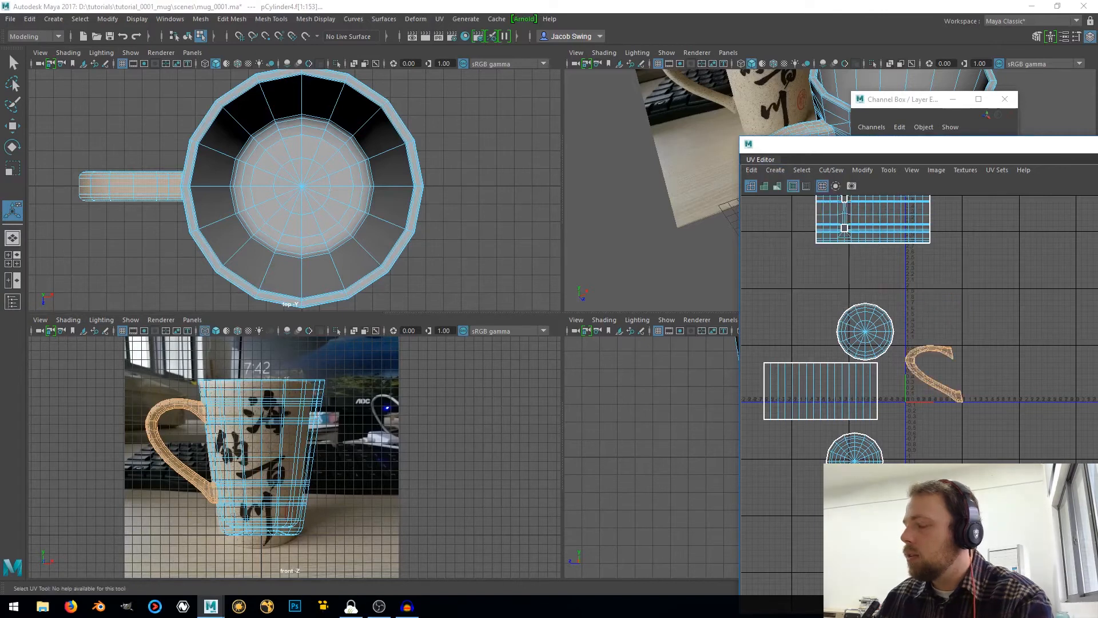
Scale the handle shell horizontally to about half its width to match the handle's real proportions
scroll(938, 351, "up", 5)
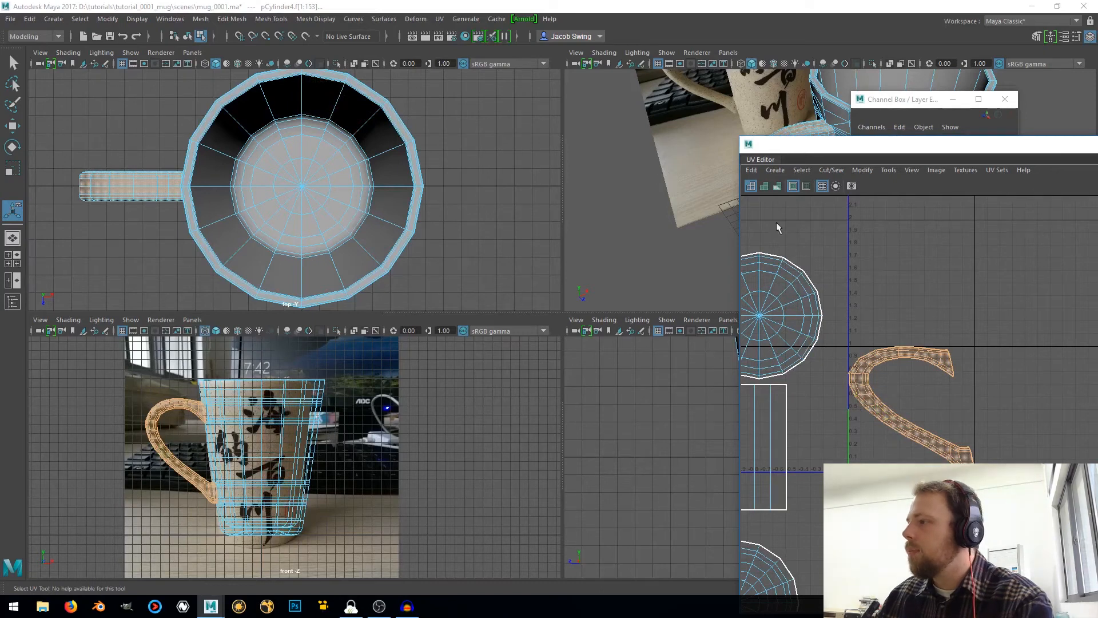
key("r")
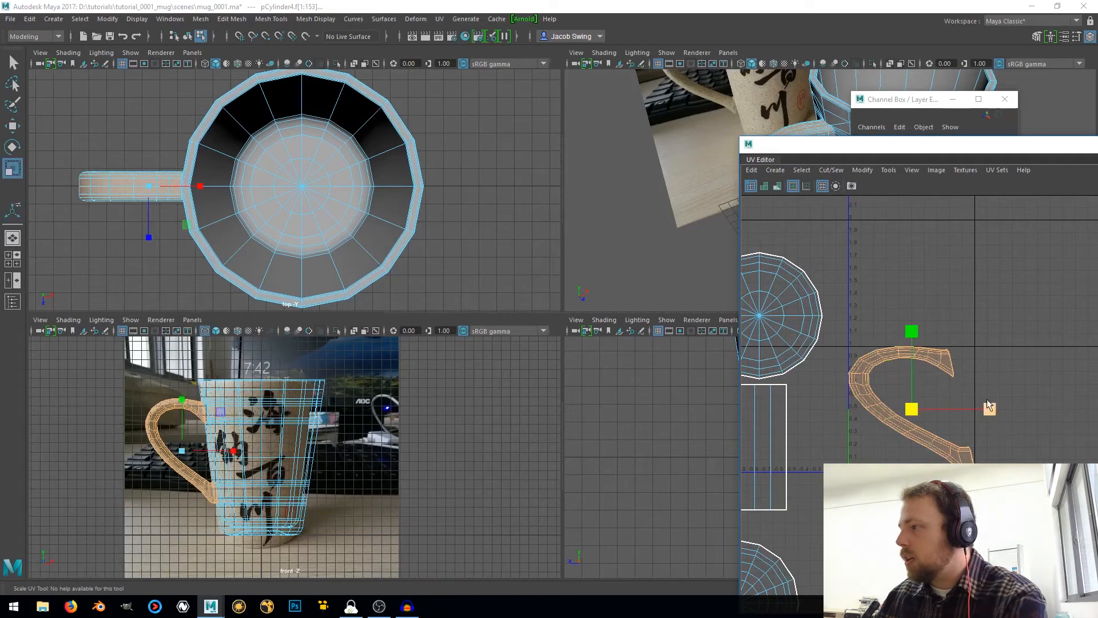
left_click_drag(987, 400, 957, 404)
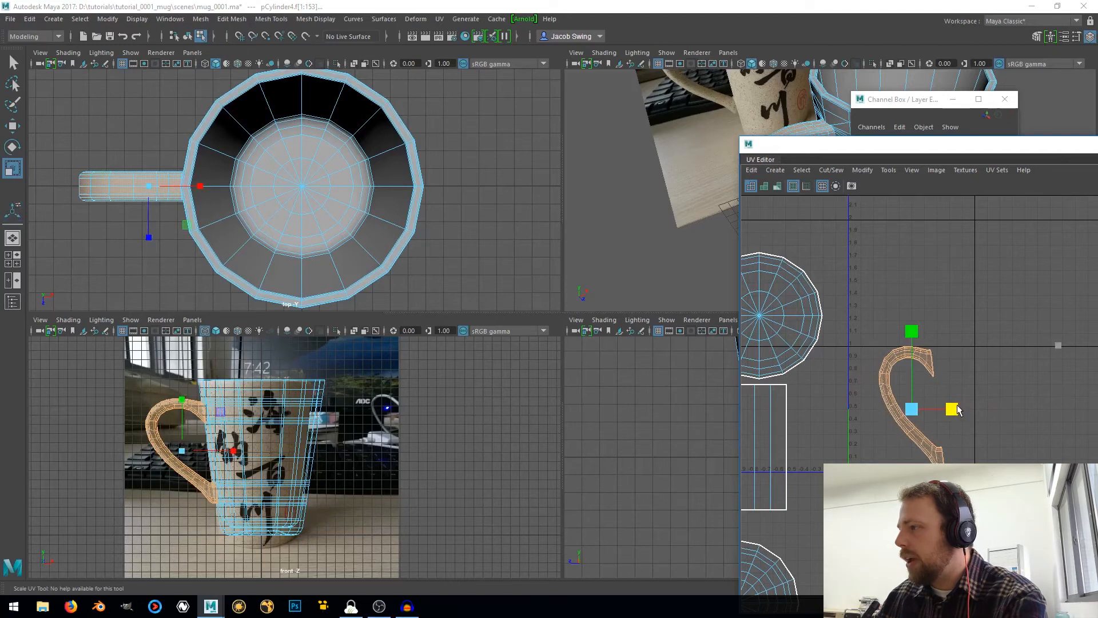
scroll(958, 410, "down", 8)
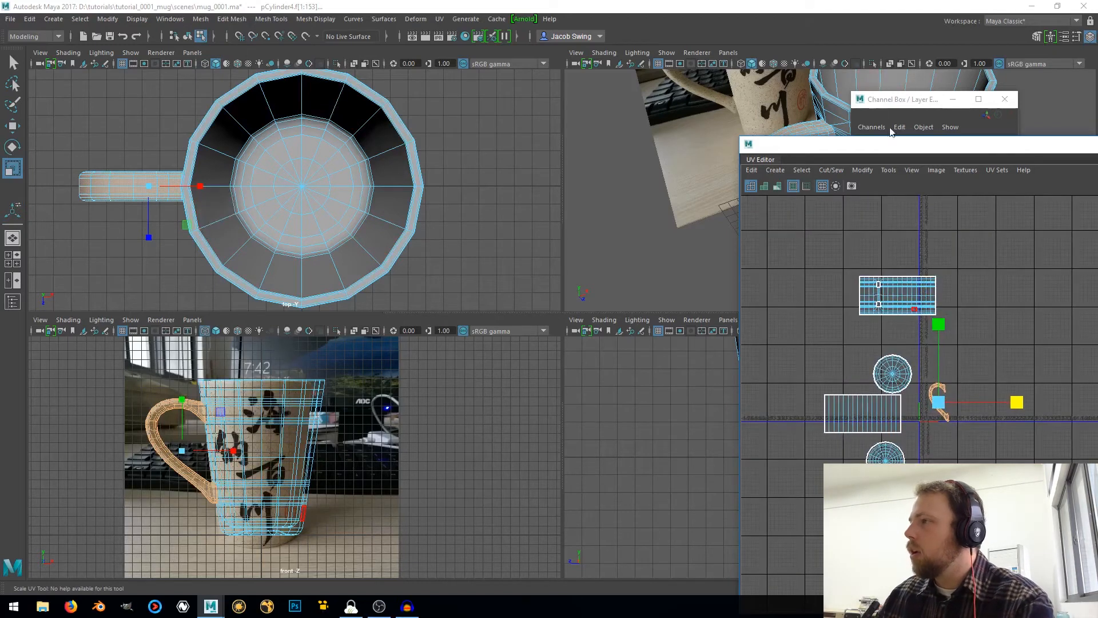
Maximize the UV Editor window and move the handle shell up, above the 0–1 UV square
left_click_drag(901, 144, 901, 10)
double_click(806, 10)
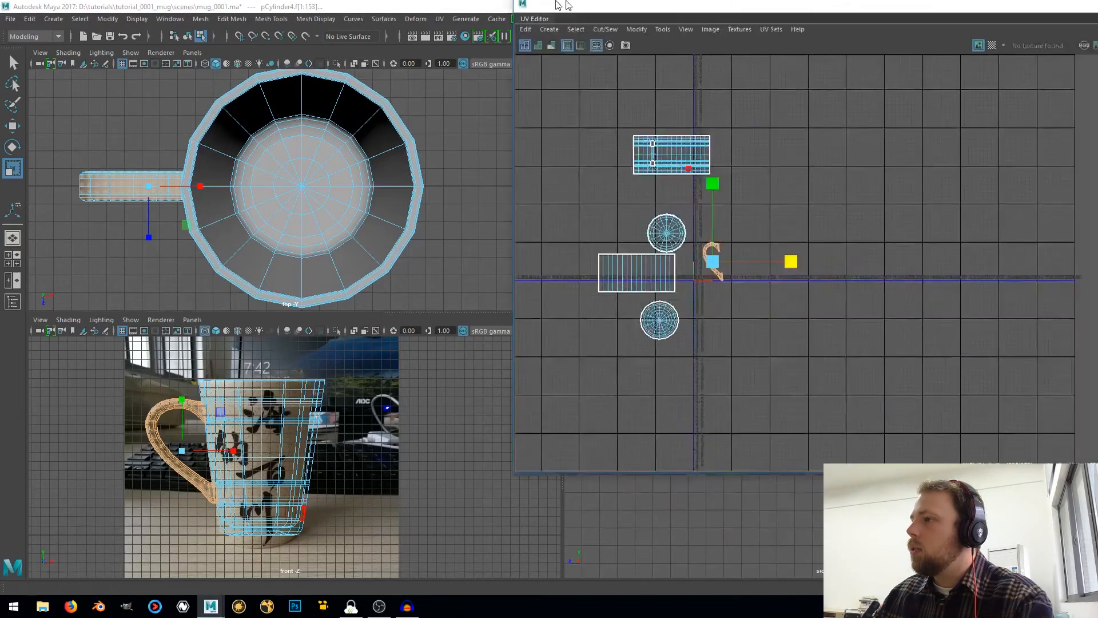
scroll(354, 368, "up", 2)
middle_click_drag(368, 368, 461, 248)
key("ctrl+z")
key("w")
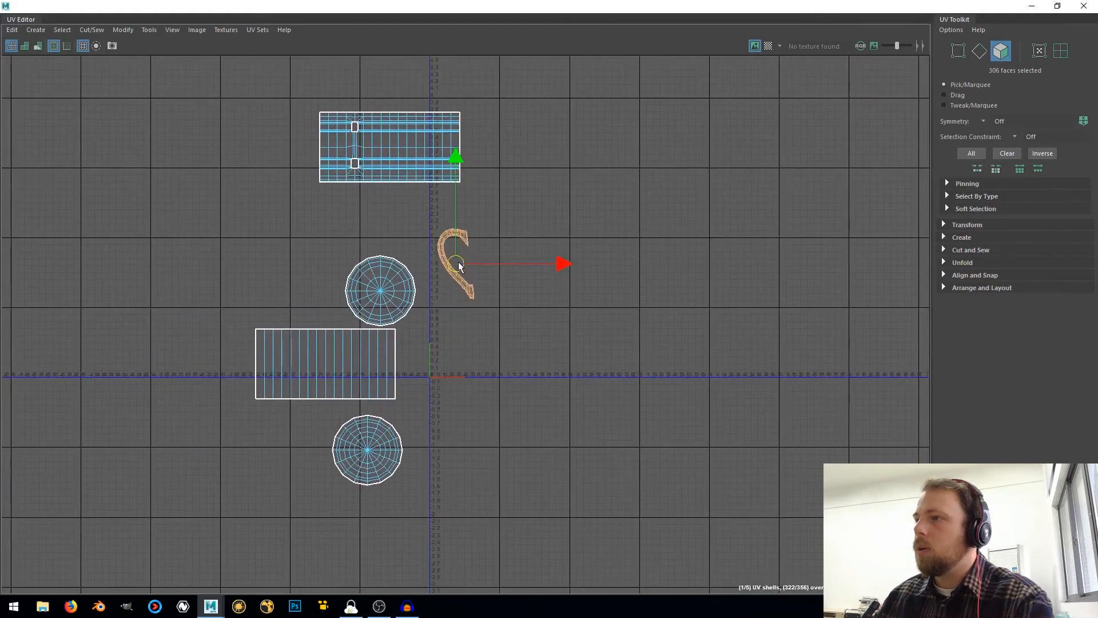
Move the outer body shell directly beside the handle shell and the outer base disc to the body shell's far side
left_click(443, 166)
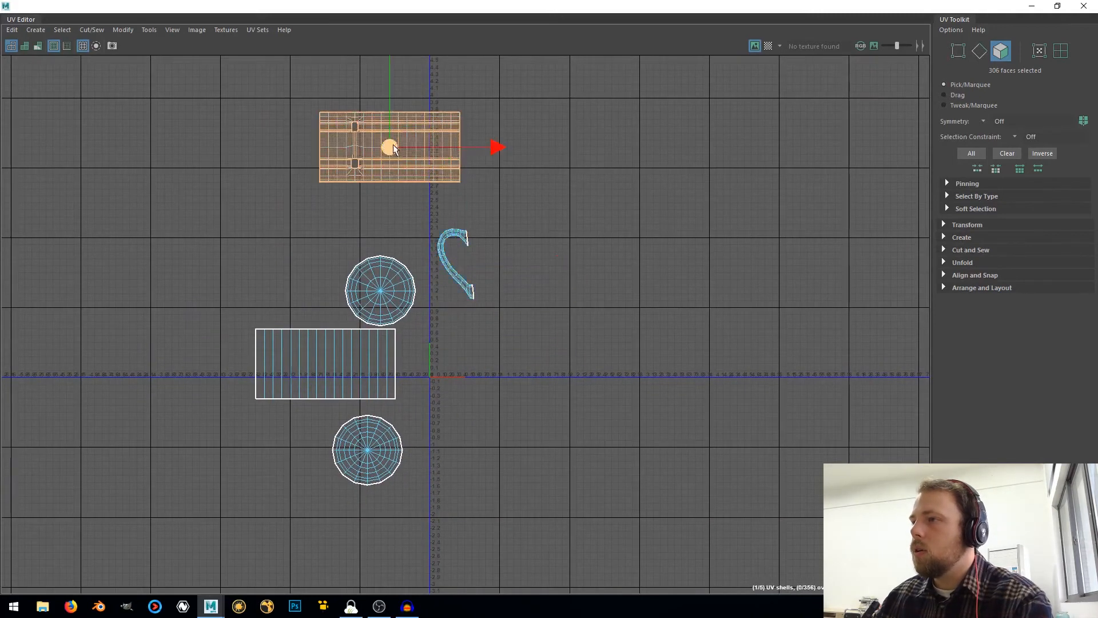
left_click_drag(393, 147, 549, 264)
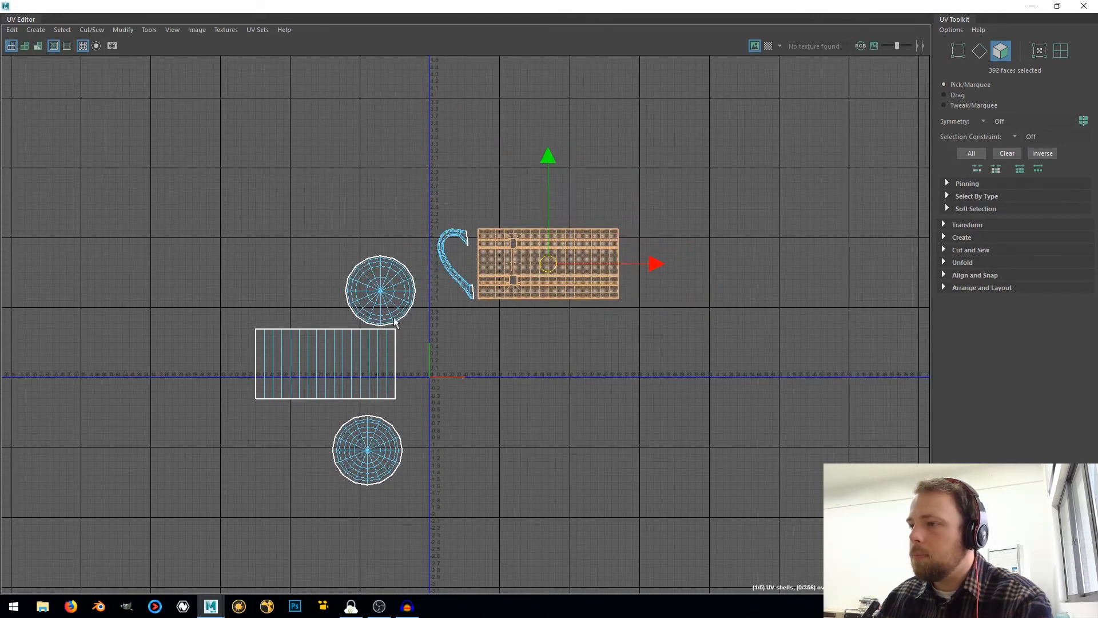
left_click_drag(482, 541, 483, 542)
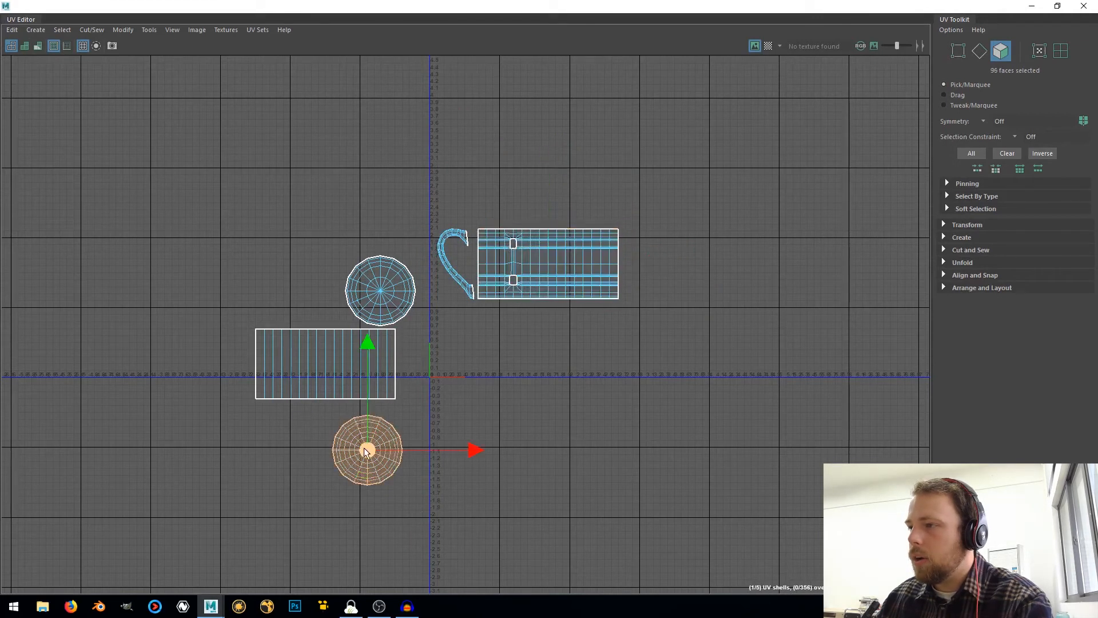
left_click_drag(364, 448, 654, 262)
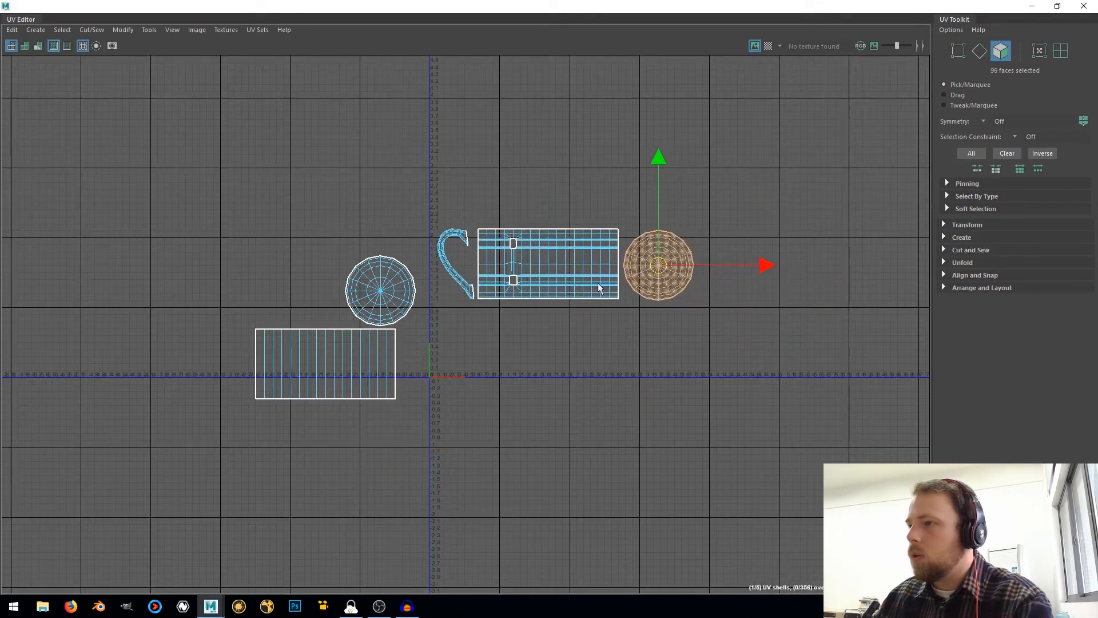
Place the inner floor disc beside the interior wall shell and move both together beneath the body shell row
left_click_drag(410, 315, 438, 364)
left_click_drag(622, 332, 622, 333)
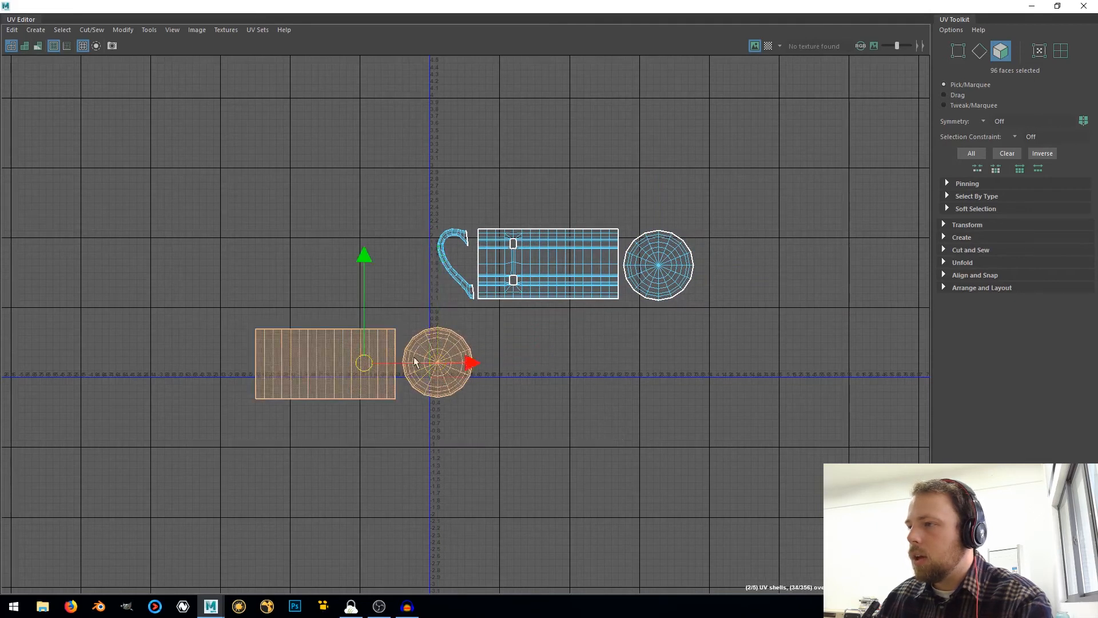
left_click_drag(378, 369, 556, 350)
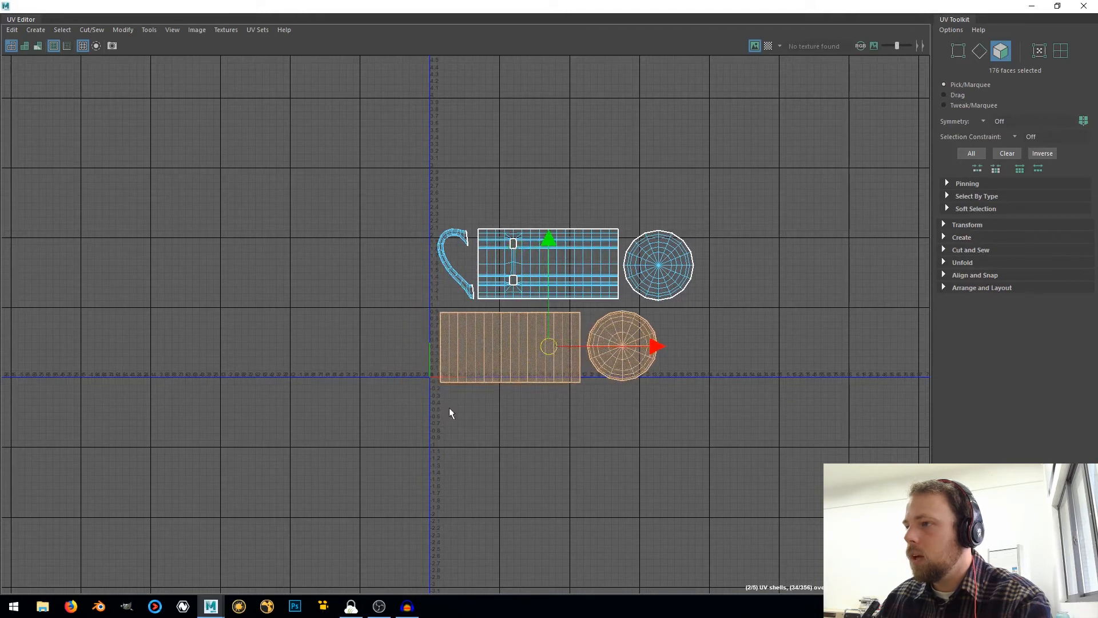
Select all five mug UV shells, scale them down uniformly to less than half size and move them into the 0–1 UV square
left_click_drag(616, 307, 861, 197)
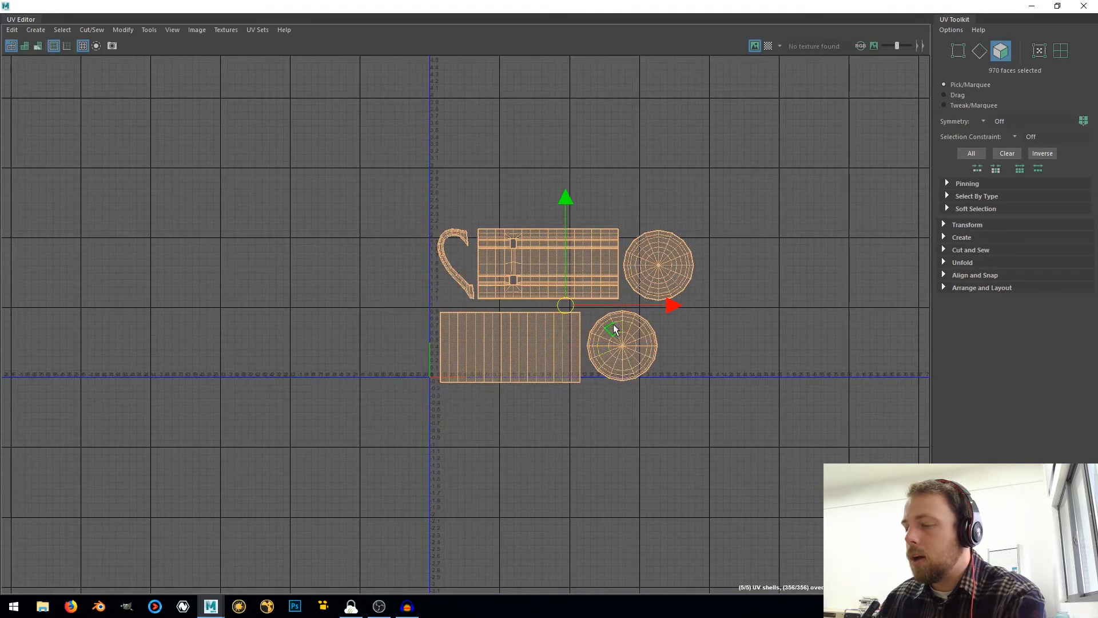
left_click_drag(561, 308, 498, 310)
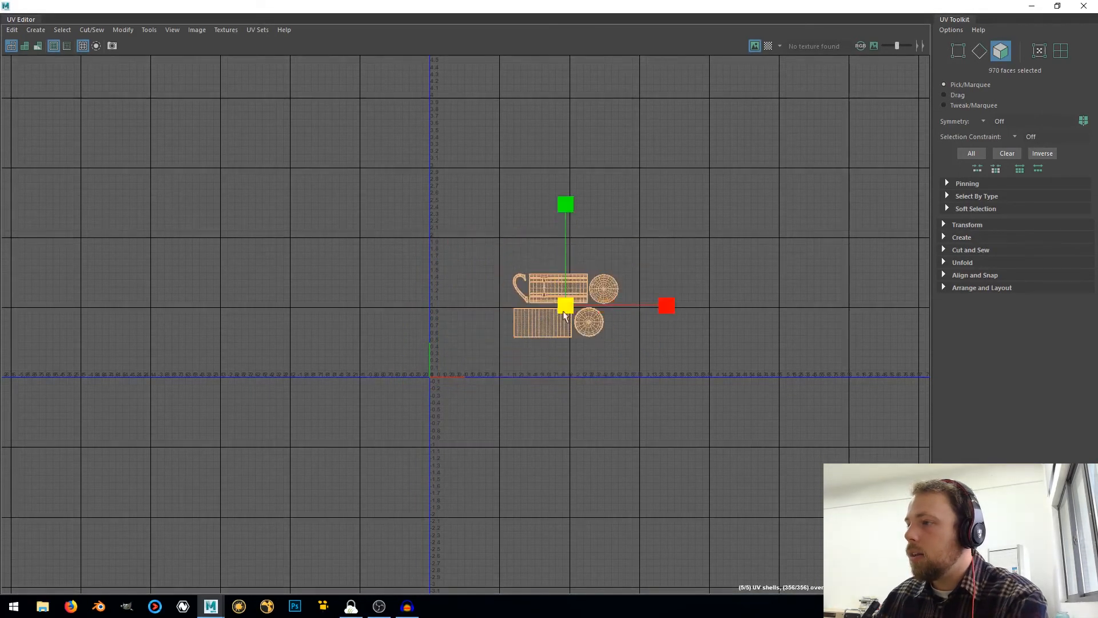
key("w")
left_click_drag(571, 303, 445, 342)
scroll(486, 340, "up", 5)
key("w")
left_click_drag(440, 347, 442, 347)
Scale the handle, body and base shells down slightly so their row fits within the width of the 0–1 square
left_click_drag(307, 237, 599, 346)
key("r")
left_click_drag(440, 318, 426, 312)
key("w")
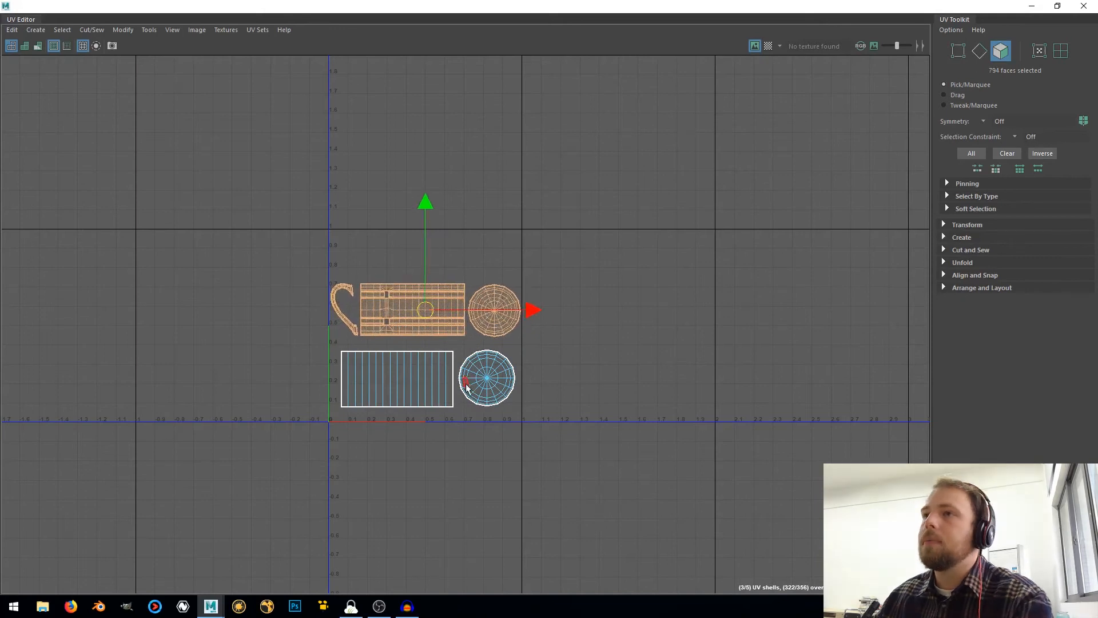
Select all UV shells and set up a UV Snapshot with a size of 1024 x 1024
left_click_drag(212, 179, 786, 575)
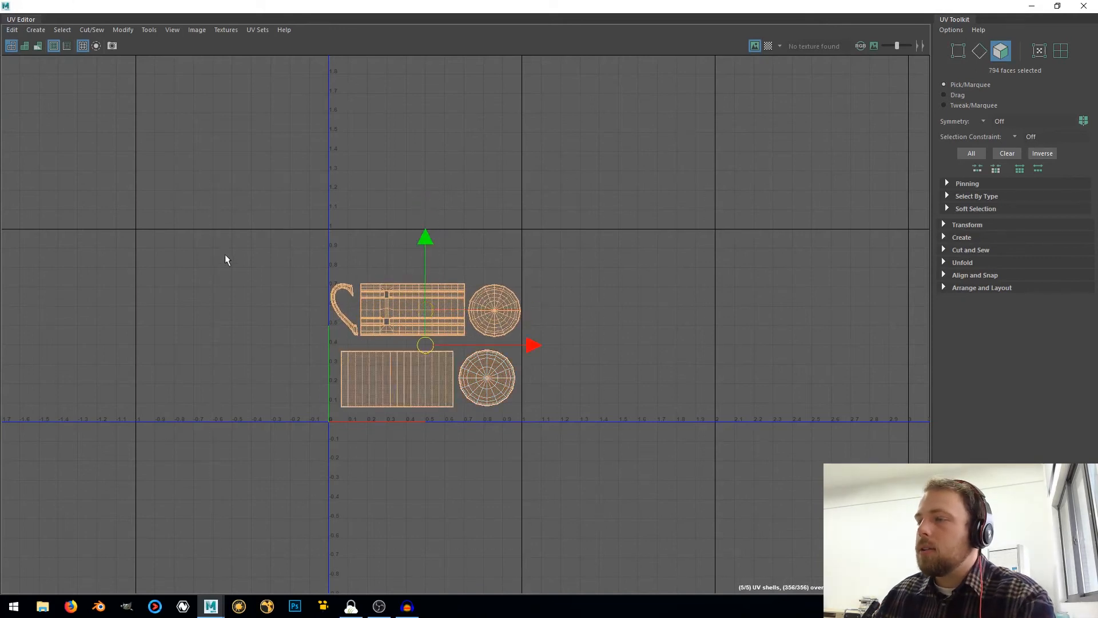
left_click(203, 32)
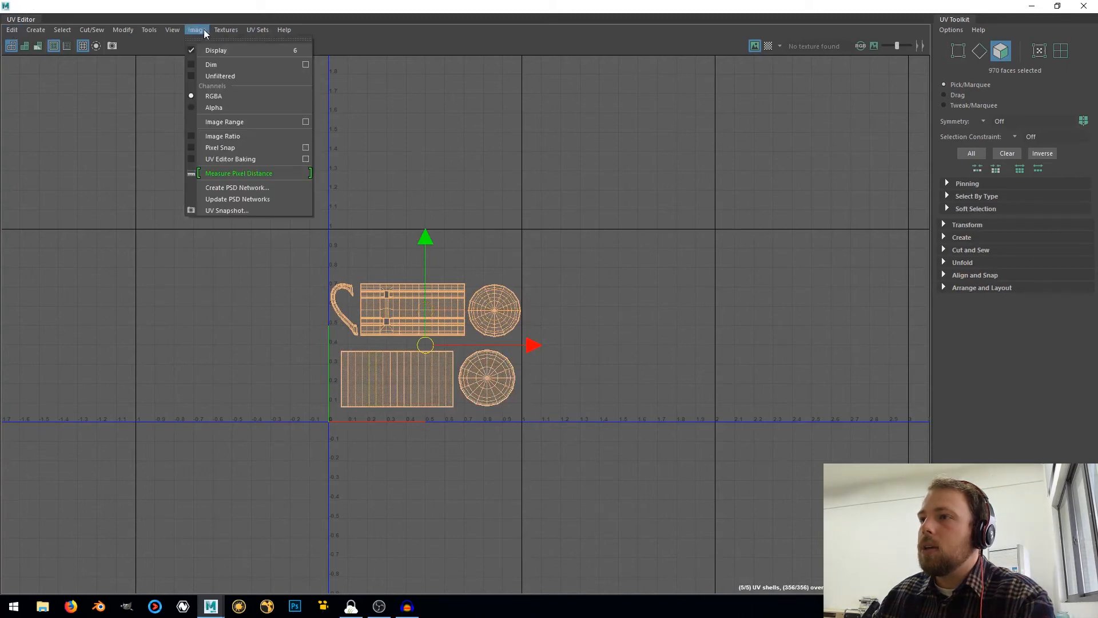
left_click(229, 211)
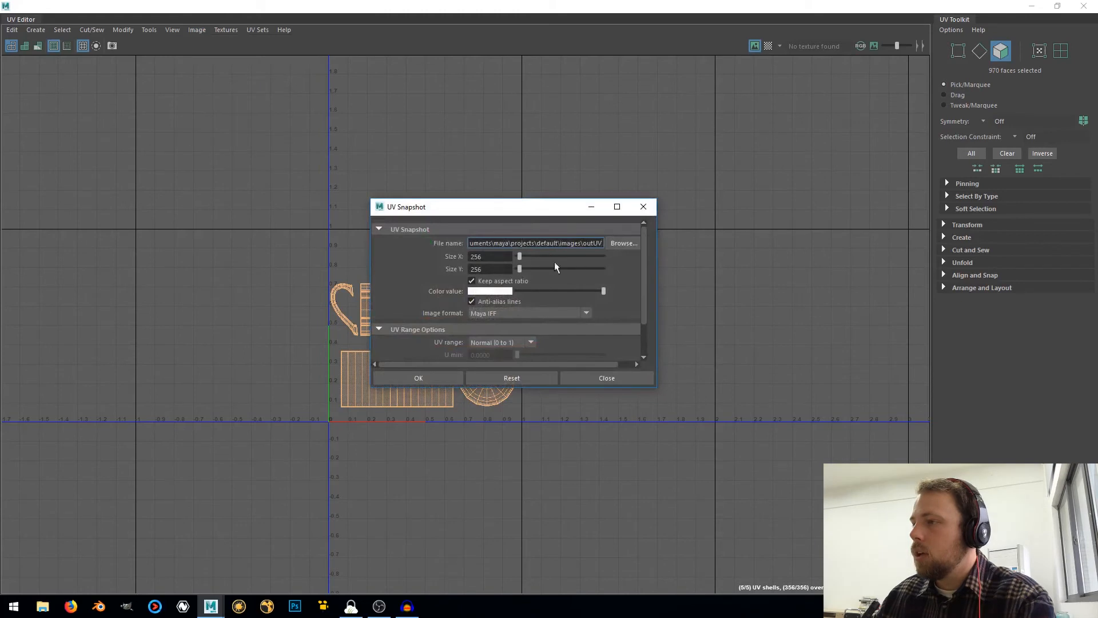
key("Tab")
type("10")
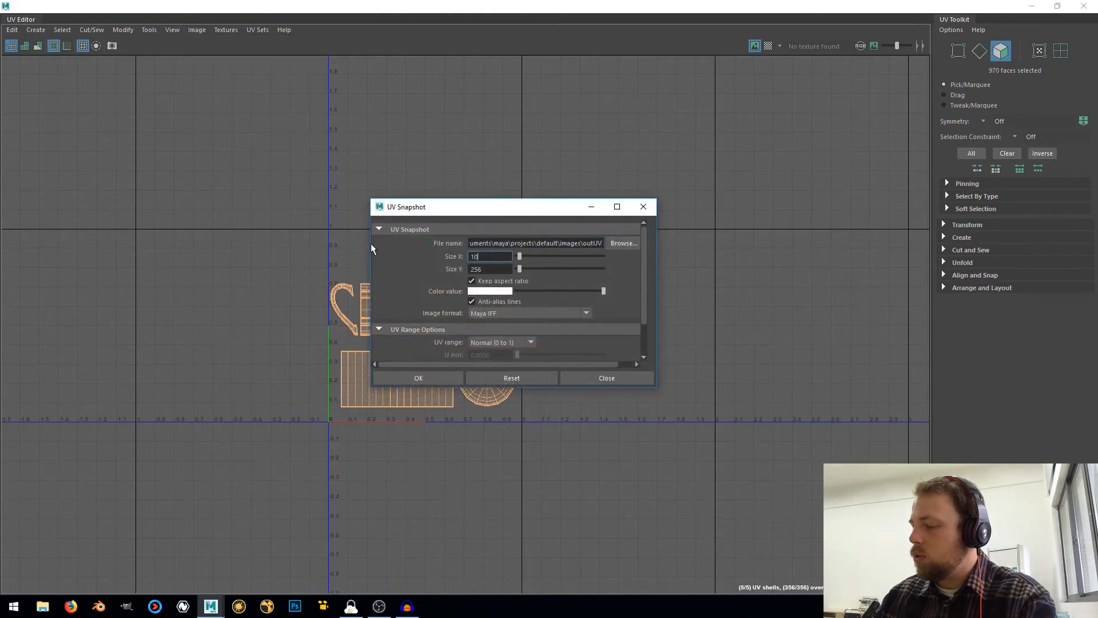
type("24")
key("Tab")
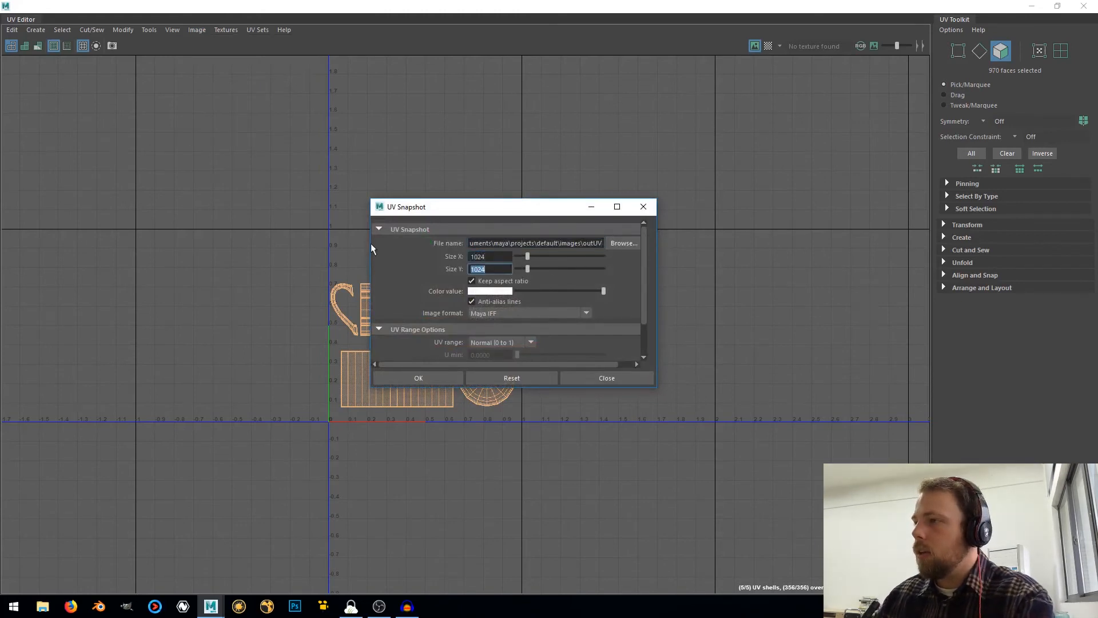
Browse the snapshot's save location to D:\tutorials\tutorial_0001_mug and create a folder named textures there
left_click(626, 243)
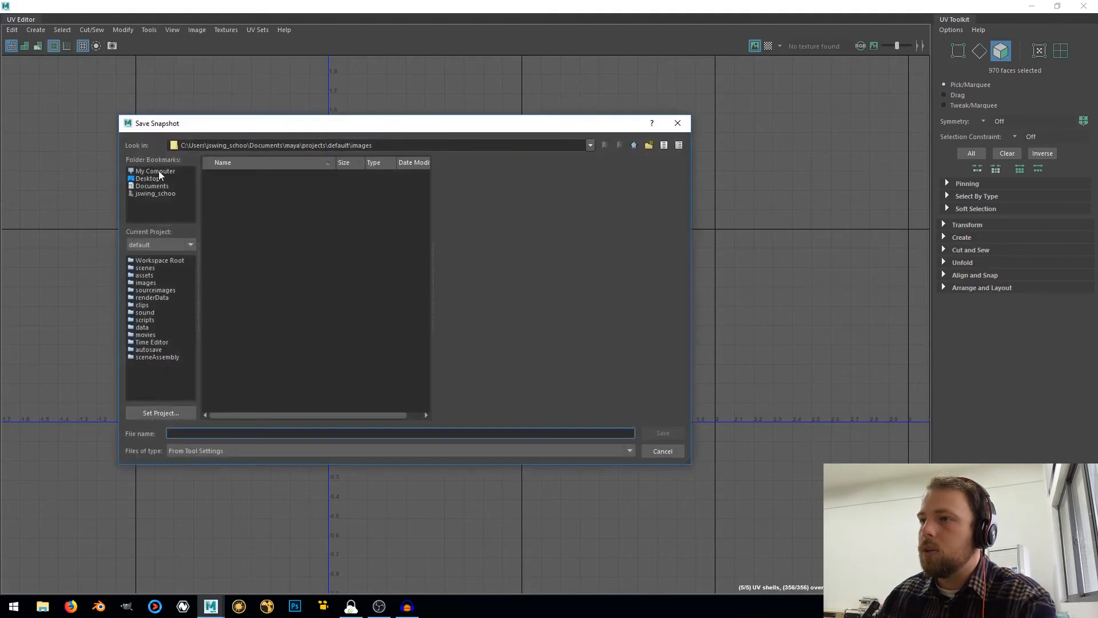
left_click(156, 171)
double_click(219, 187)
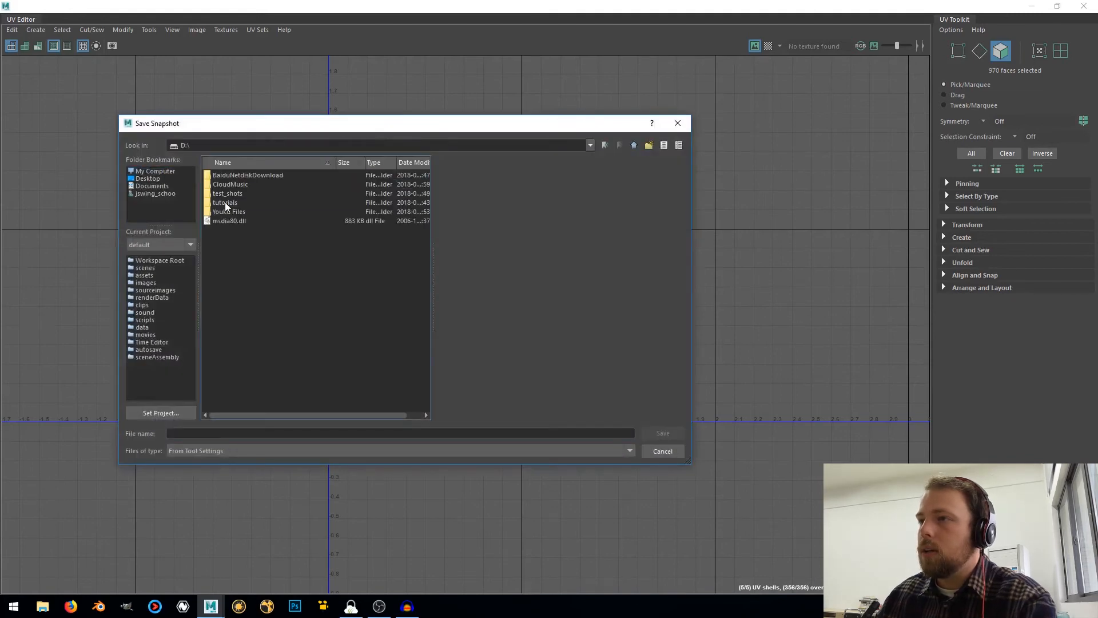
double_click(225, 203)
double_click(232, 175)
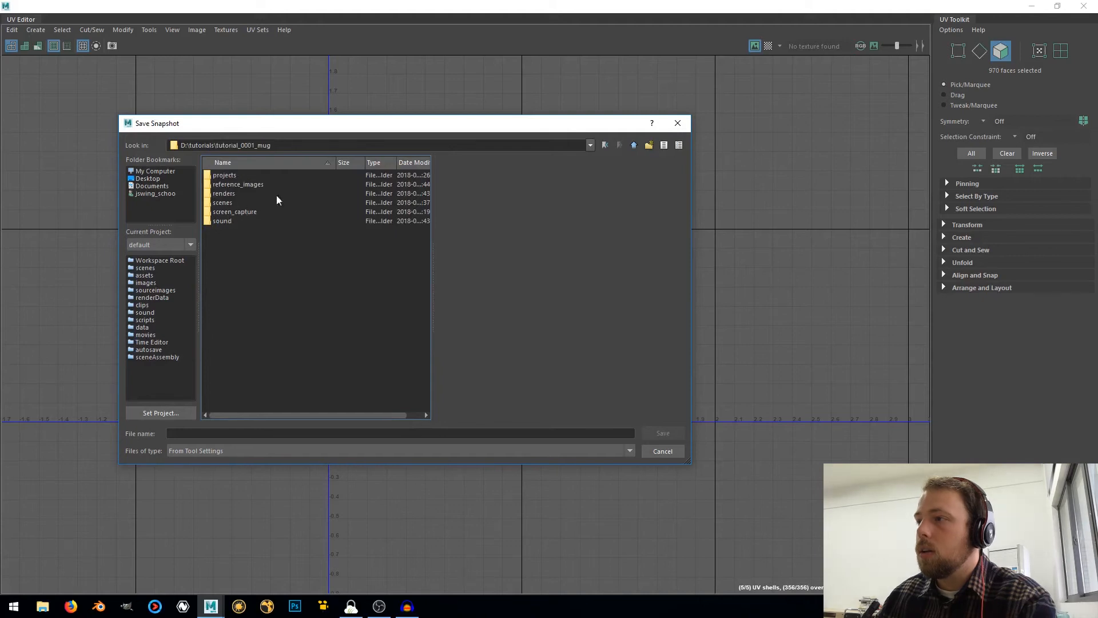
left_click(650, 145)
type("te")
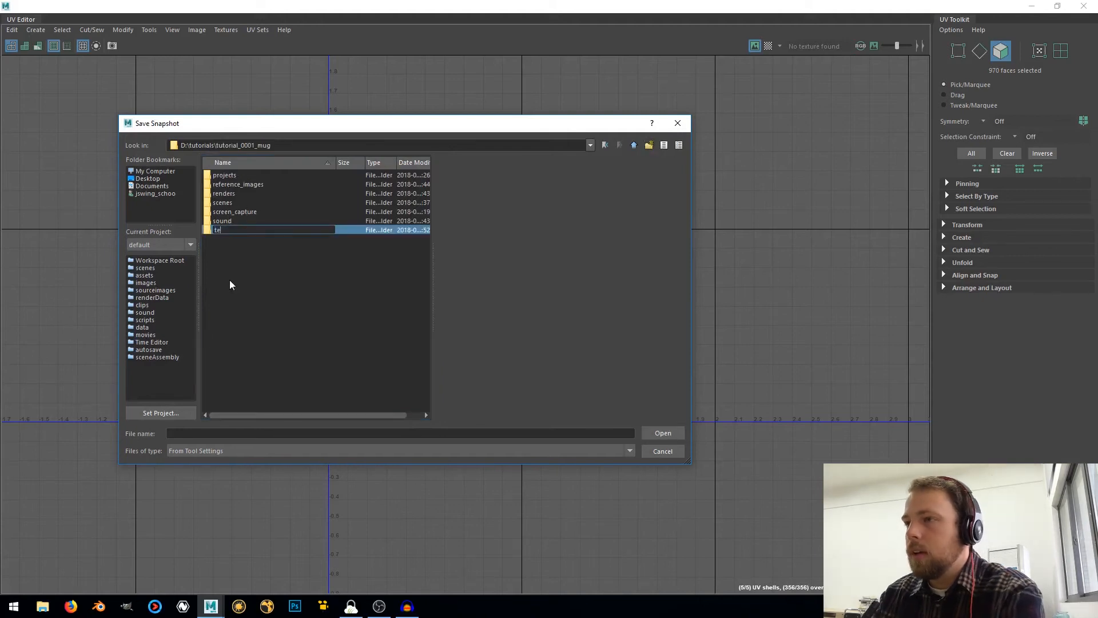
type("xtures")
key("Return")
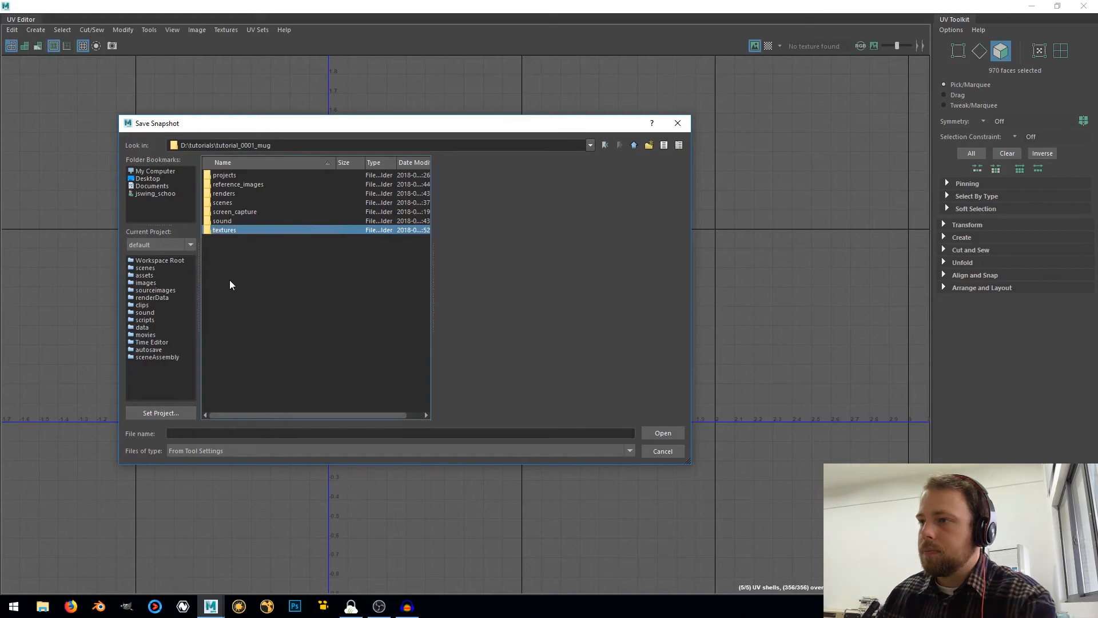
Set the snapshot to save inside the textures folder under the file name mug_snapshot
double_click(239, 229)
left_click(226, 433)
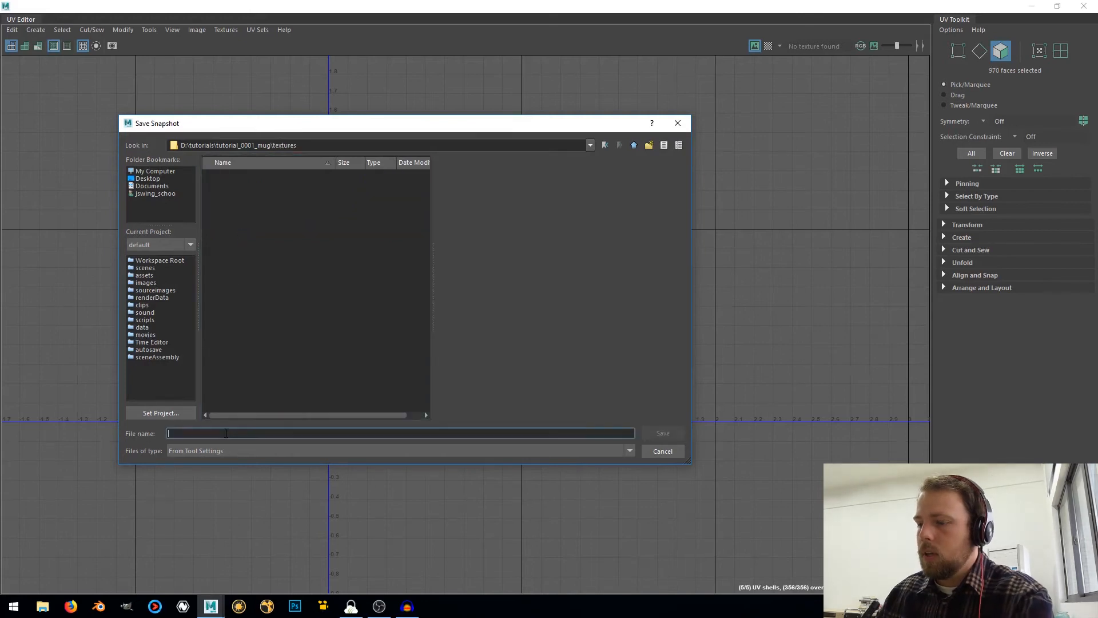
type("mug_")
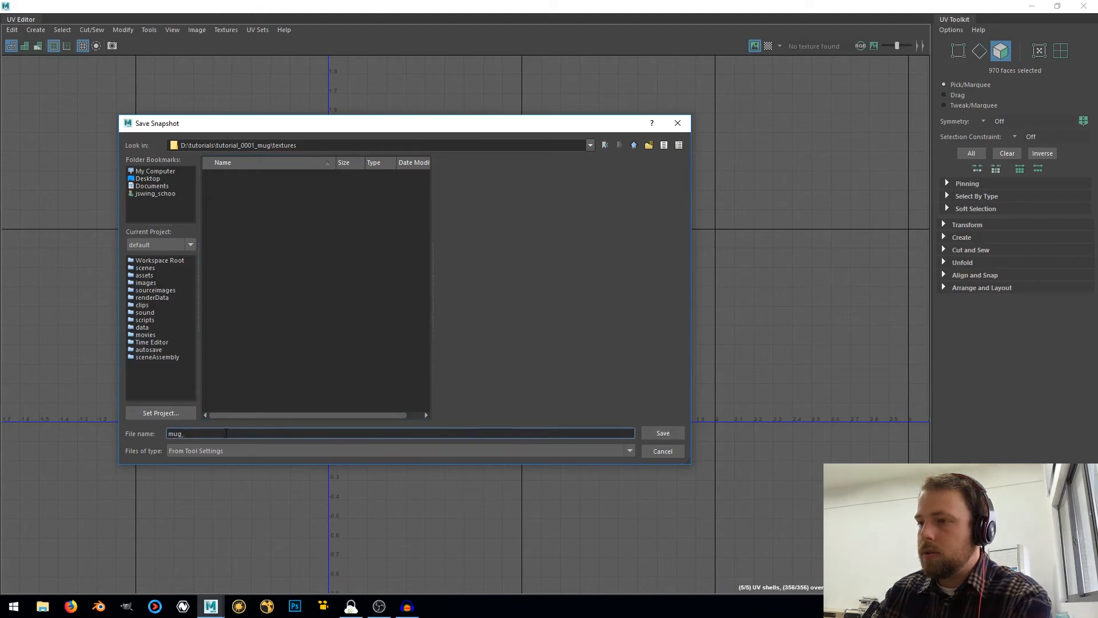
type("snapshot")
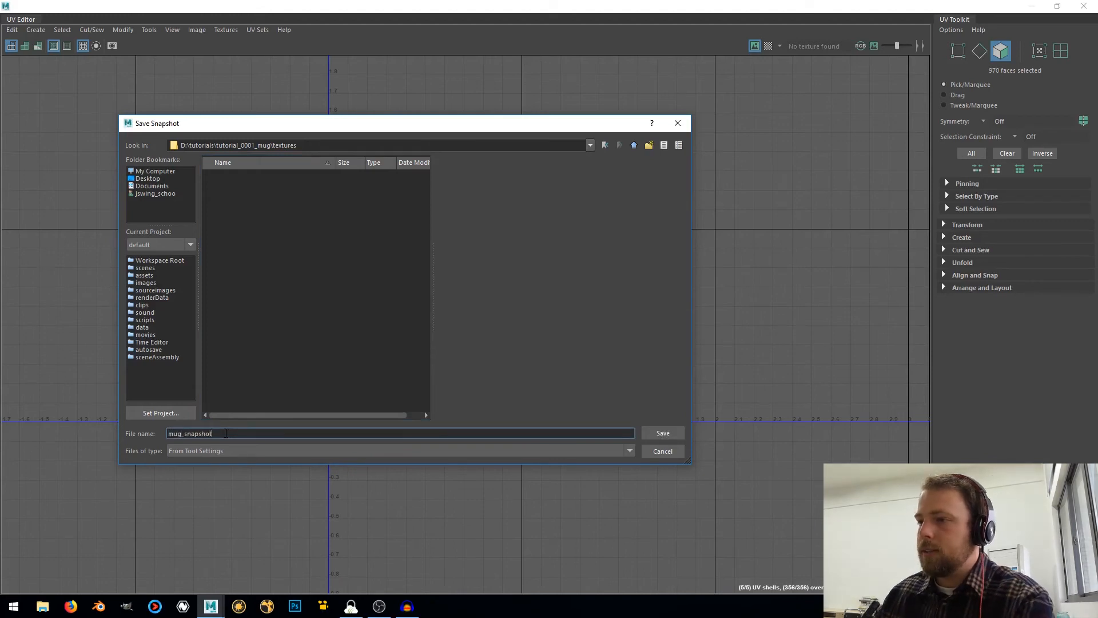
left_click(663, 433)
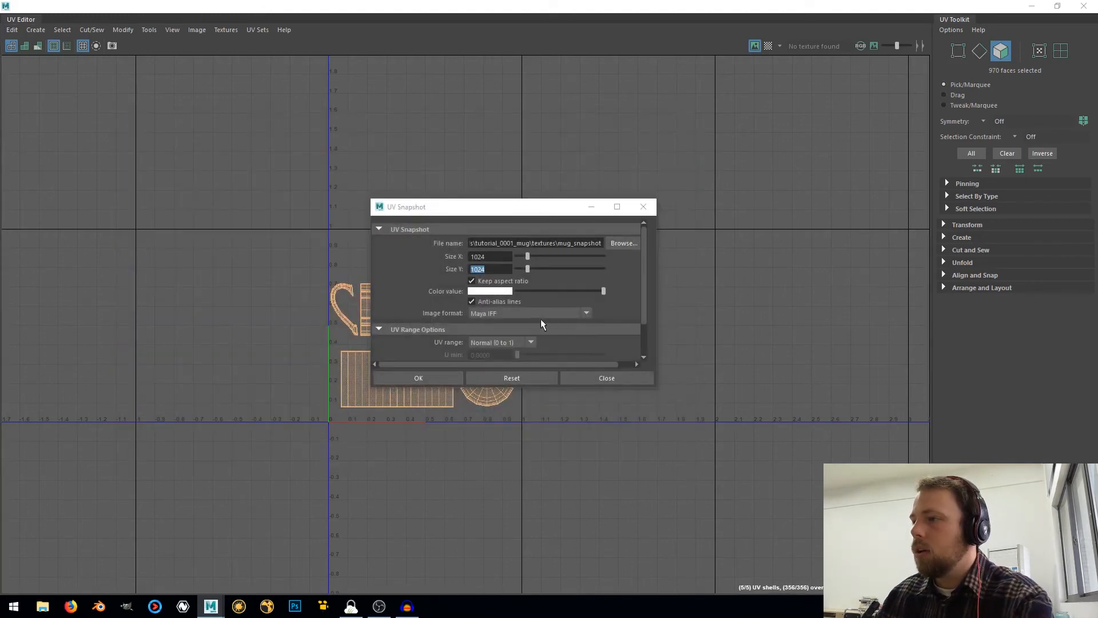
Set the snapshot's image format to PNG and export the UV snapshot
left_click(505, 315)
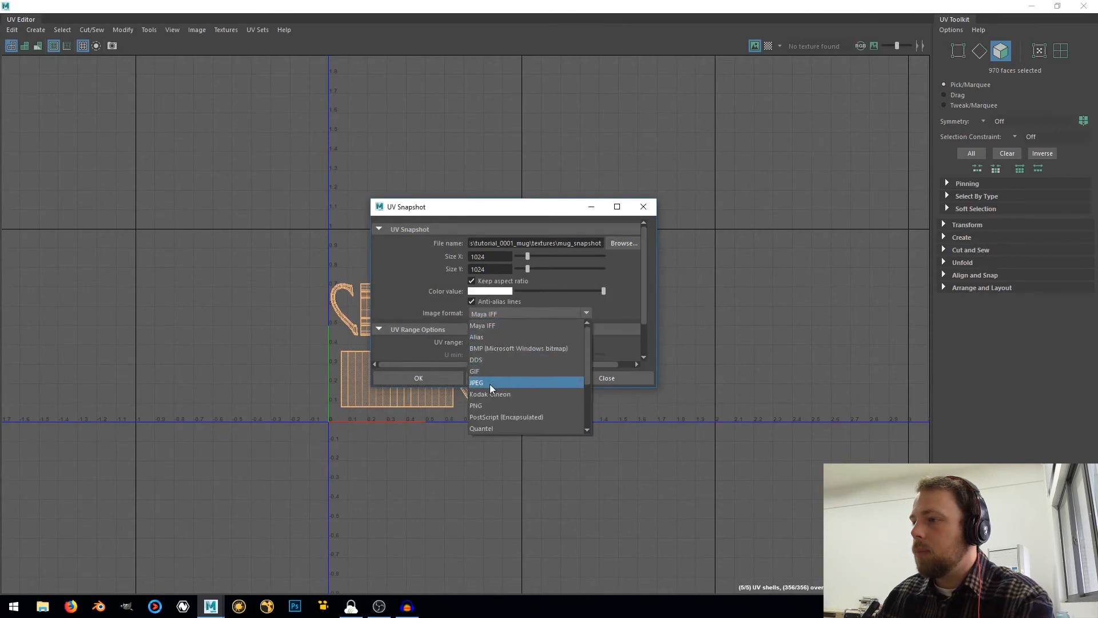
scroll(488, 384, "down", 2)
scroll(487, 377, "up", 1)
left_click(485, 360)
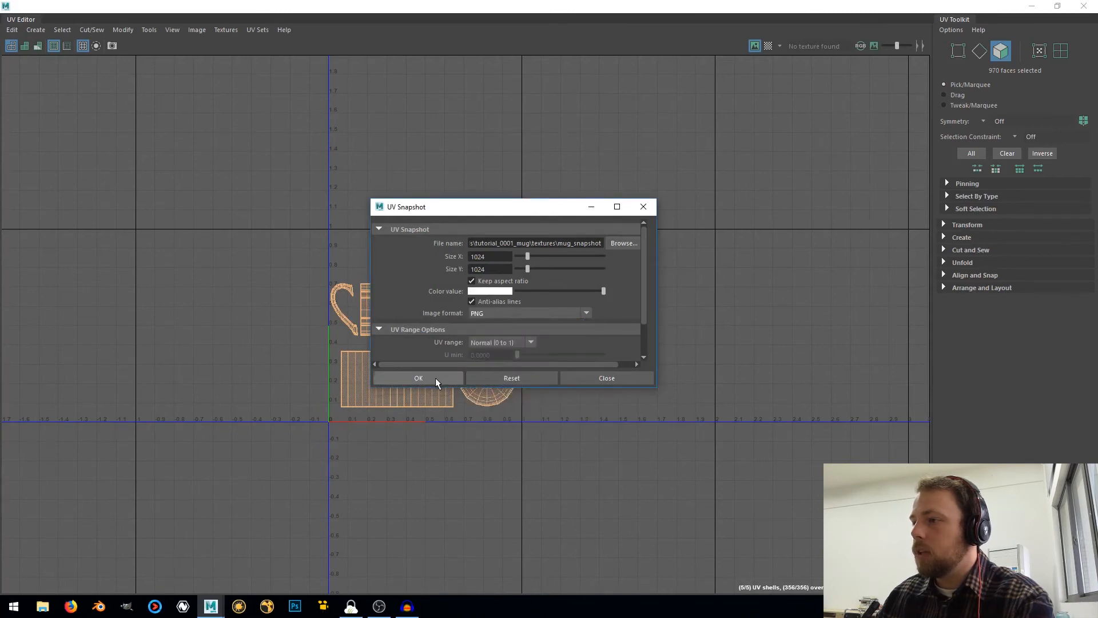
left_click(418, 378)
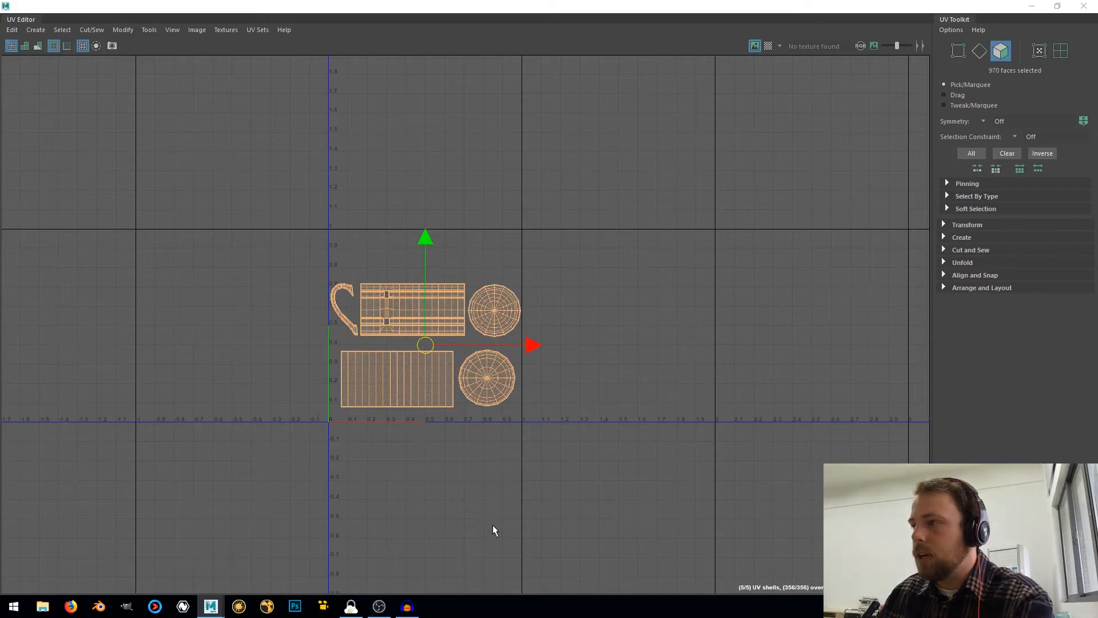
Minimize the UV Editor, save the mug scene and switch from Maya to launching Photoshop
left_click(1030, 5)
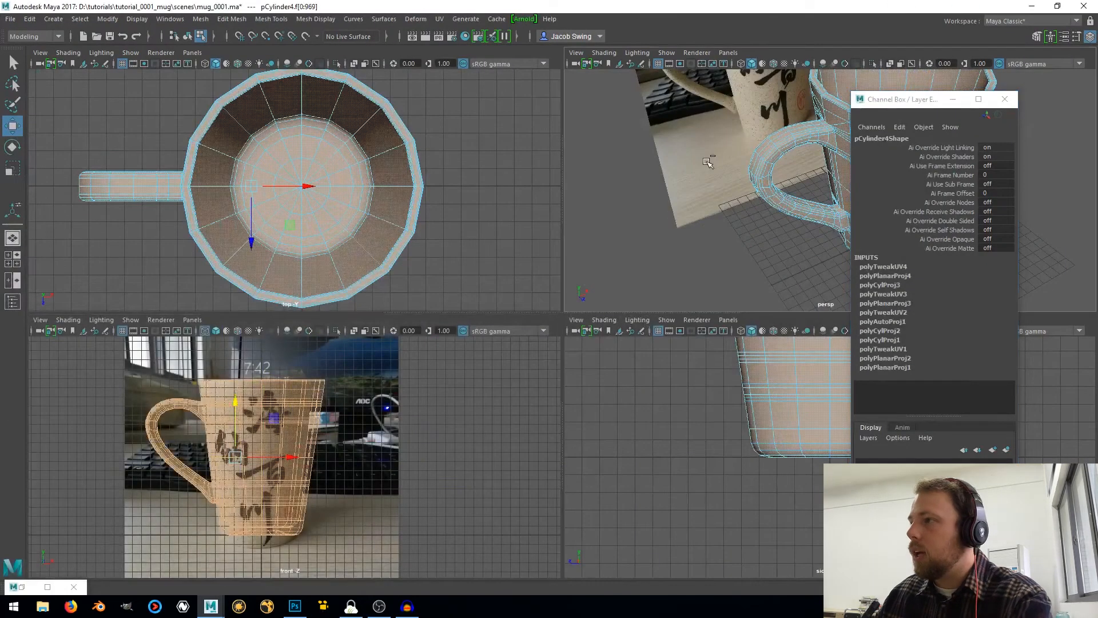
key("ctrl+s")
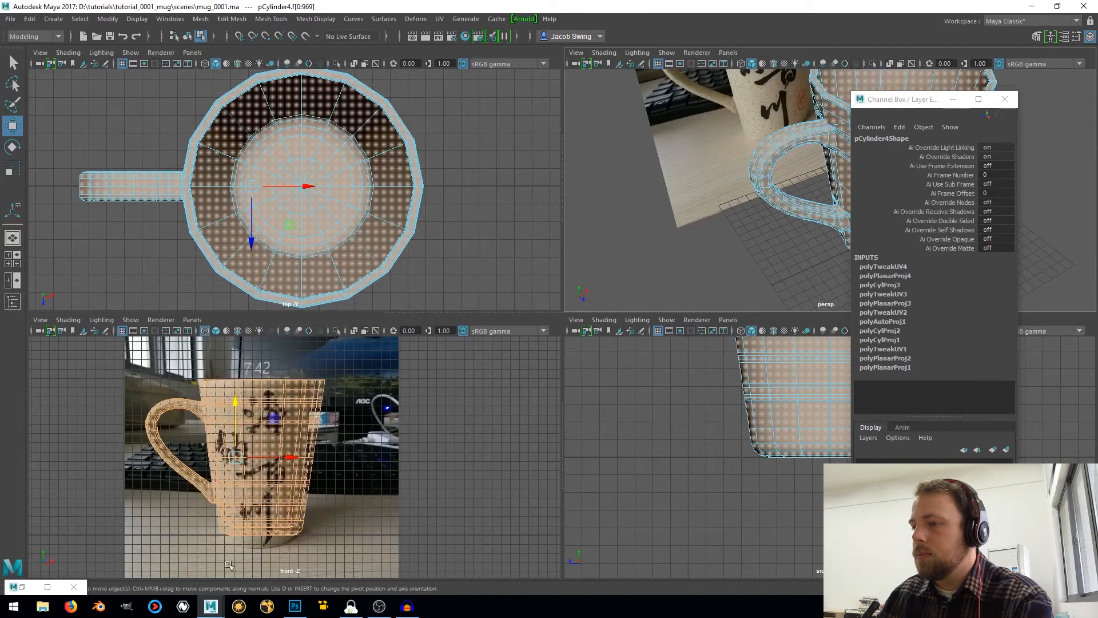
left_click(301, 610)
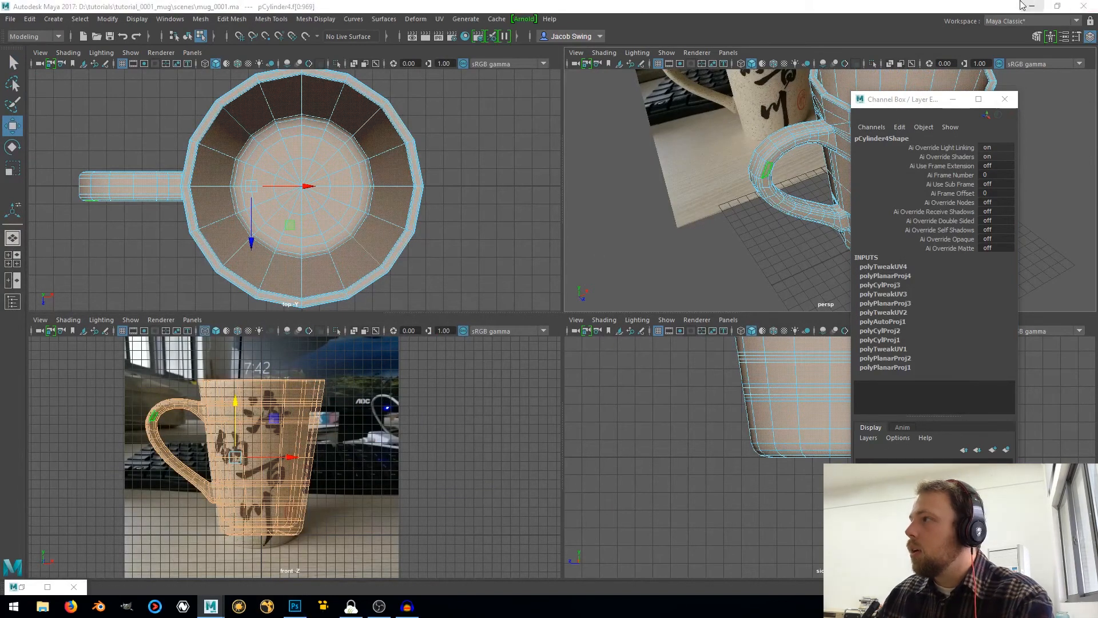
left_click(1031, 6)
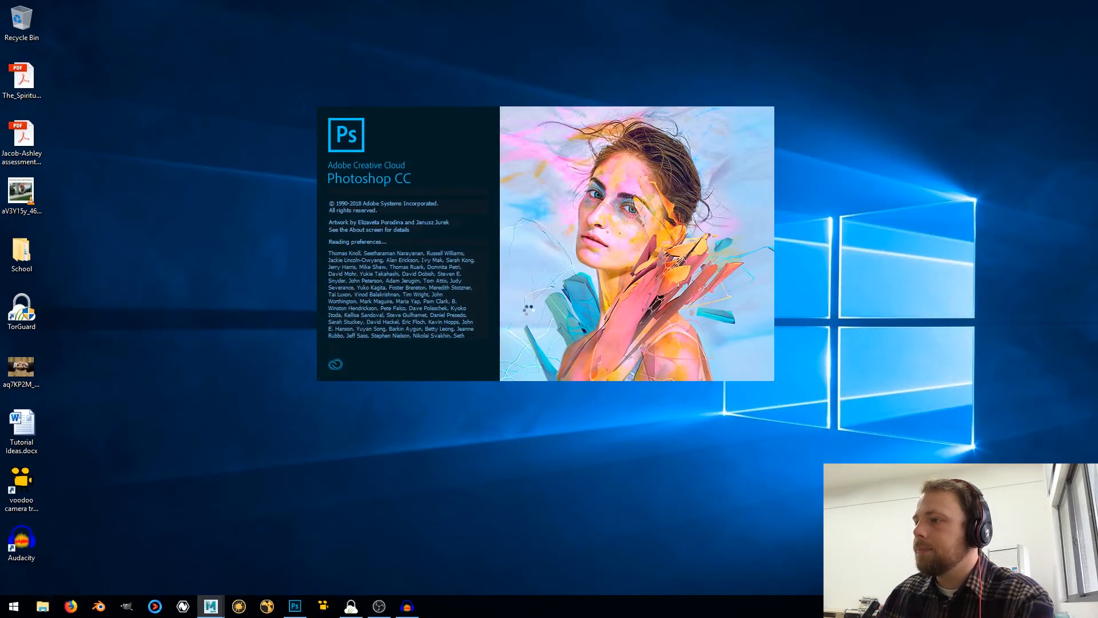
Browse in File Explorer to D:\tutorials\tutorial_0001_mug\textures and select mug_snapshot.png
key("super+e")
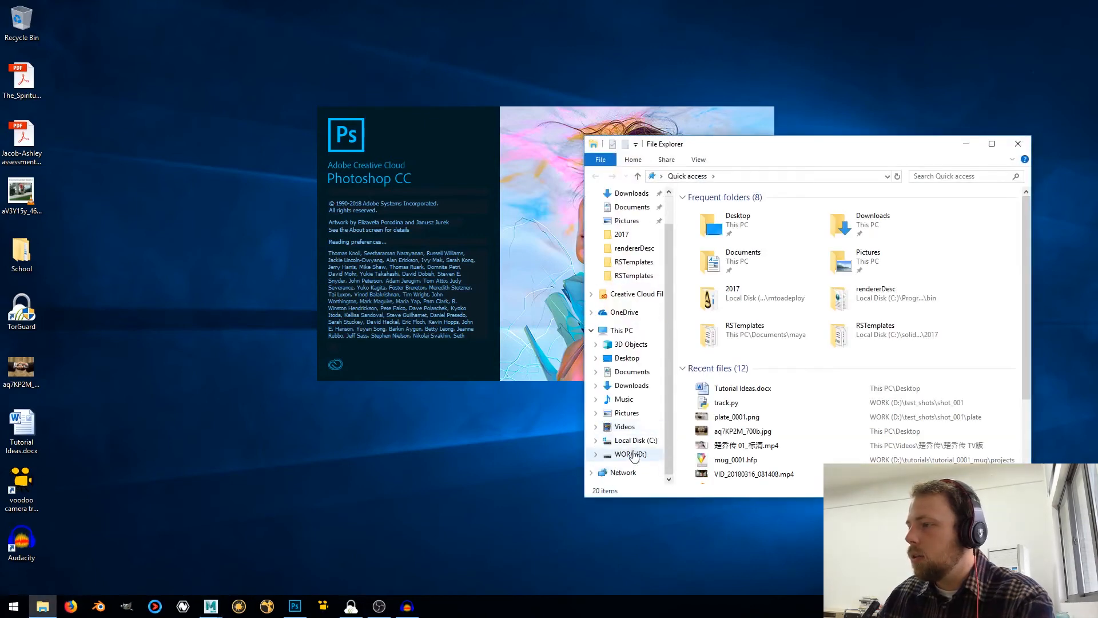
left_click(631, 454)
double_click(710, 246)
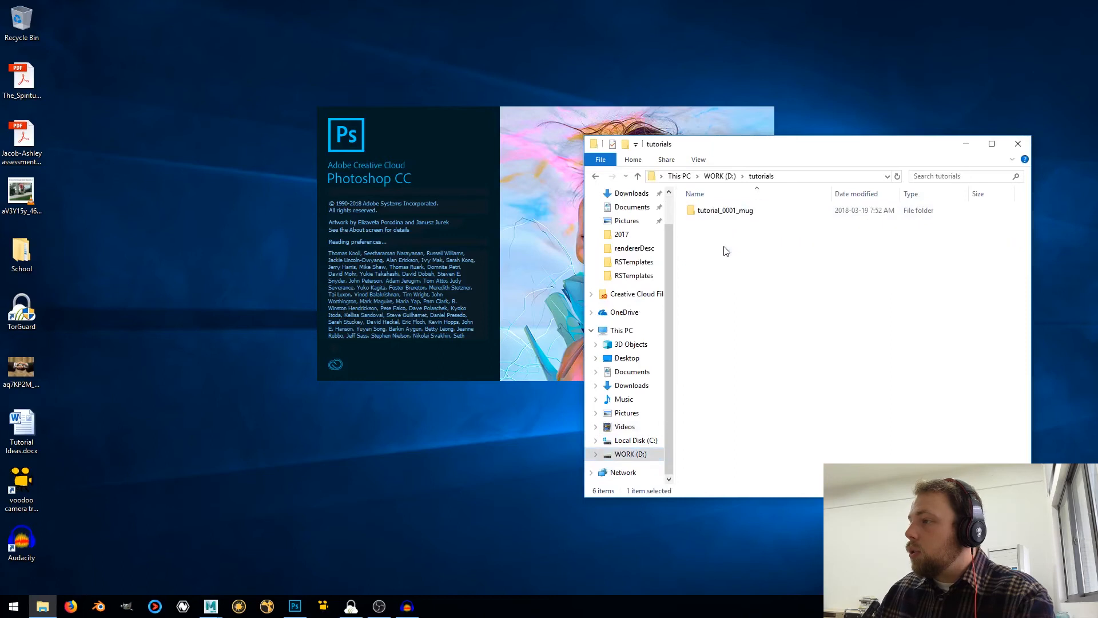
double_click(735, 213)
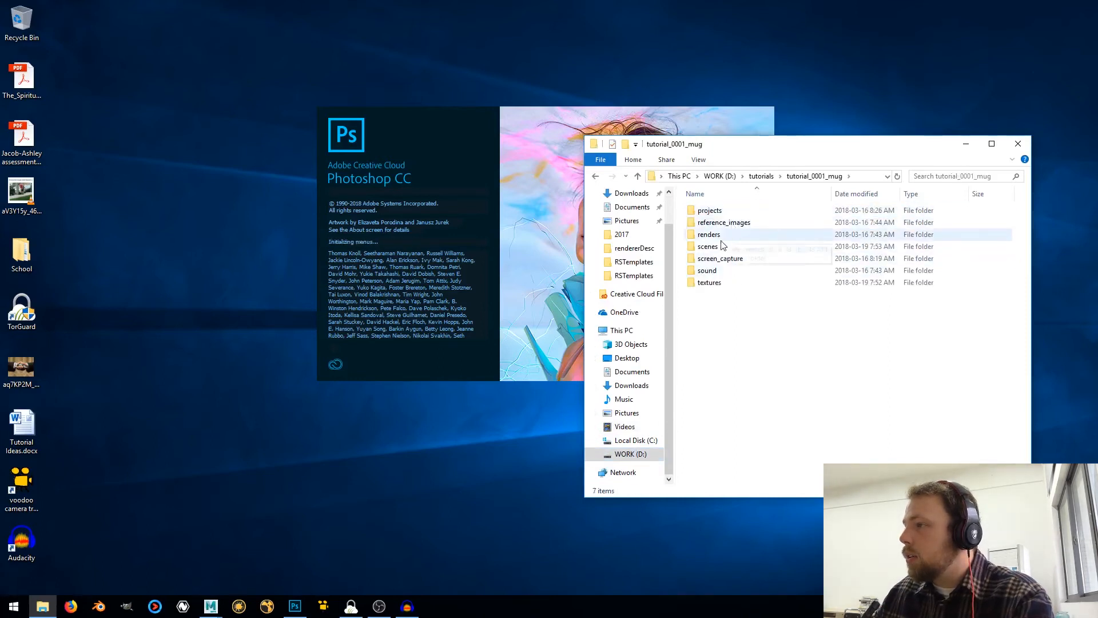
double_click(718, 283)
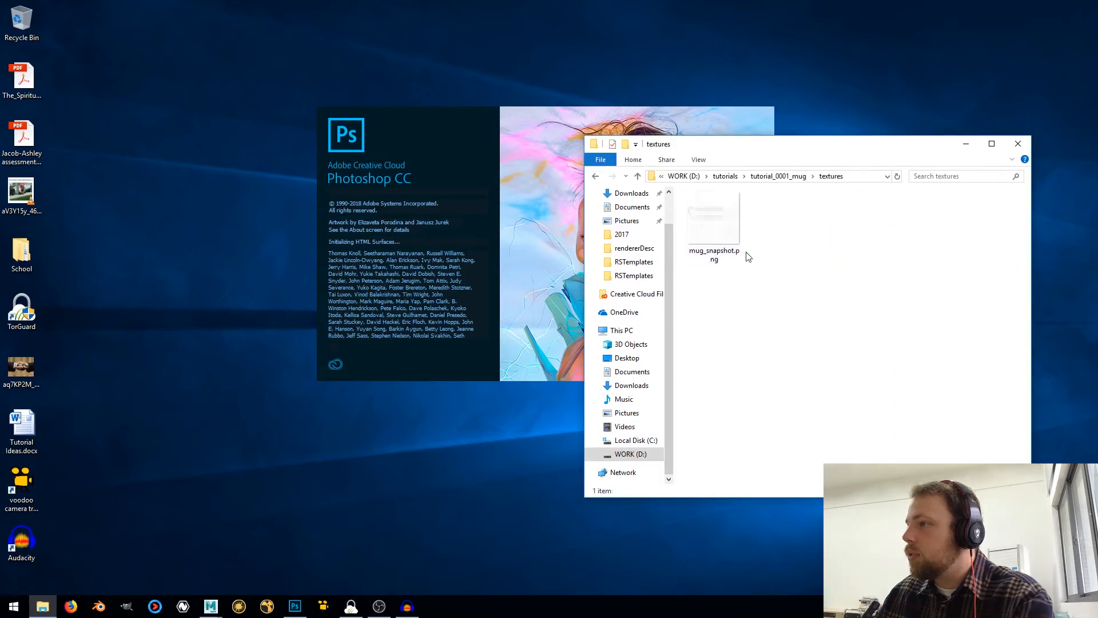
left_click(719, 234)
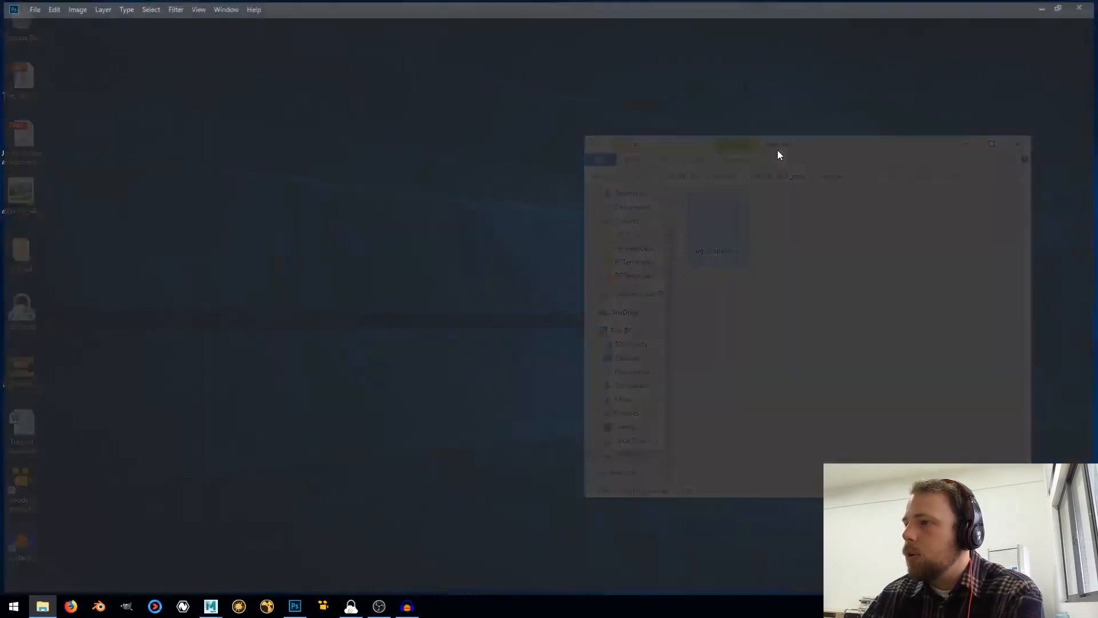
Switch to Photoshop and start creating a new document
left_click(30, 7)
left_click(36, 22)
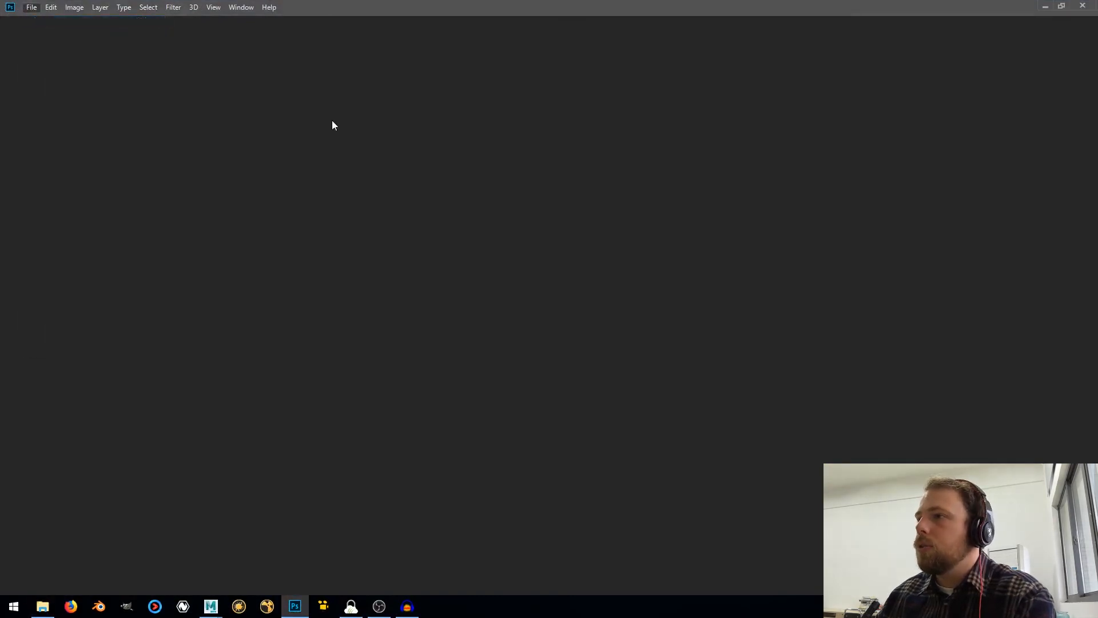
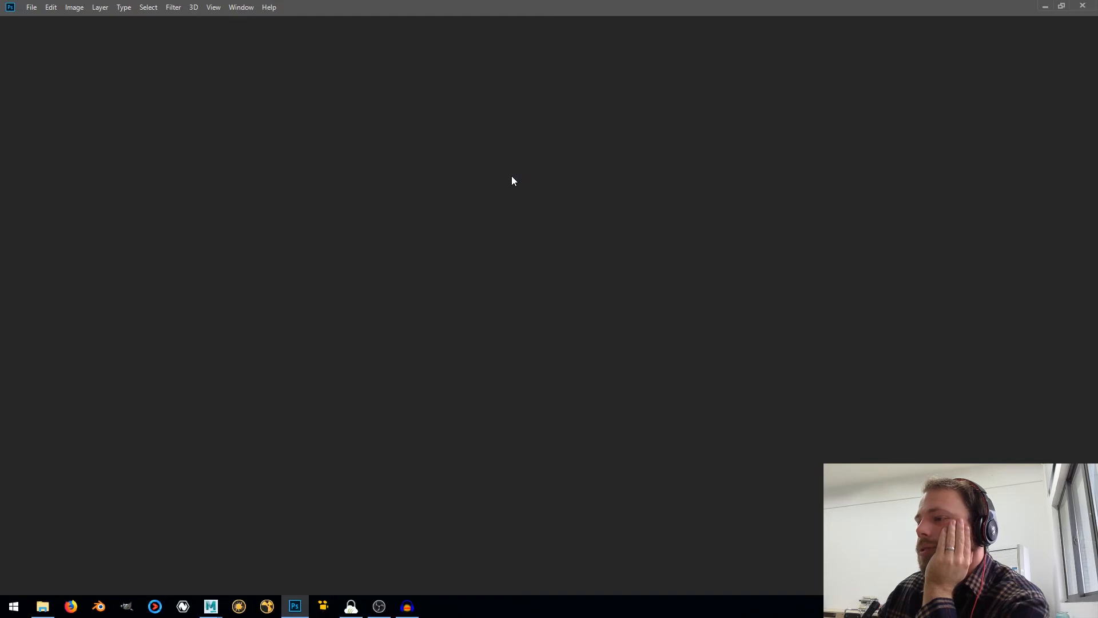
Create a new document 1024 pixels wide and 1024 pixels high with a white background
key("ctrl+n")
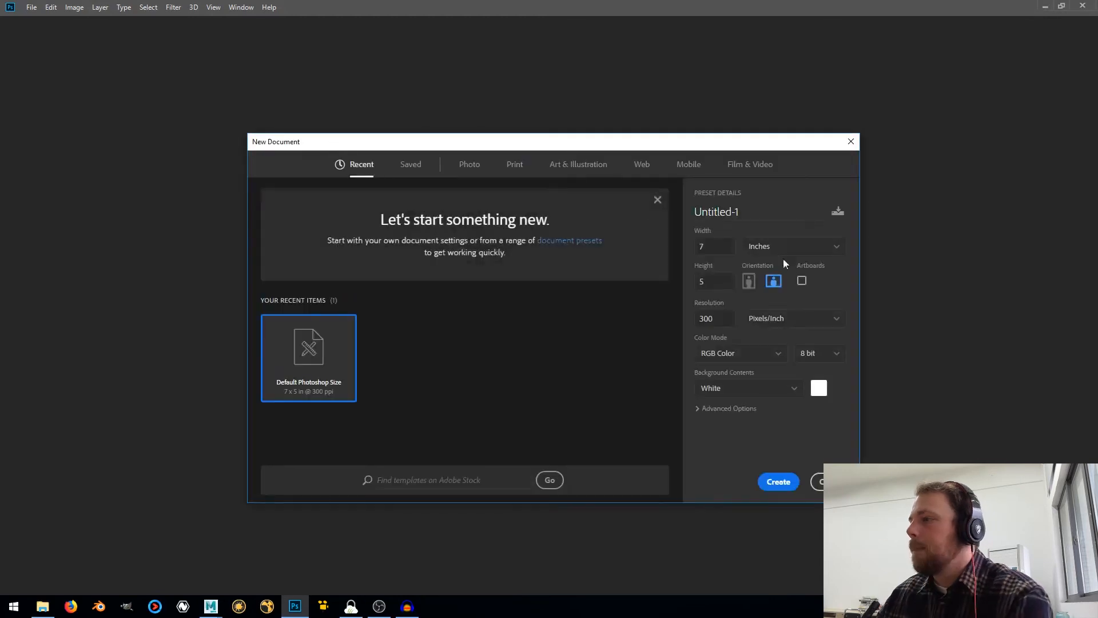
left_click(779, 249)
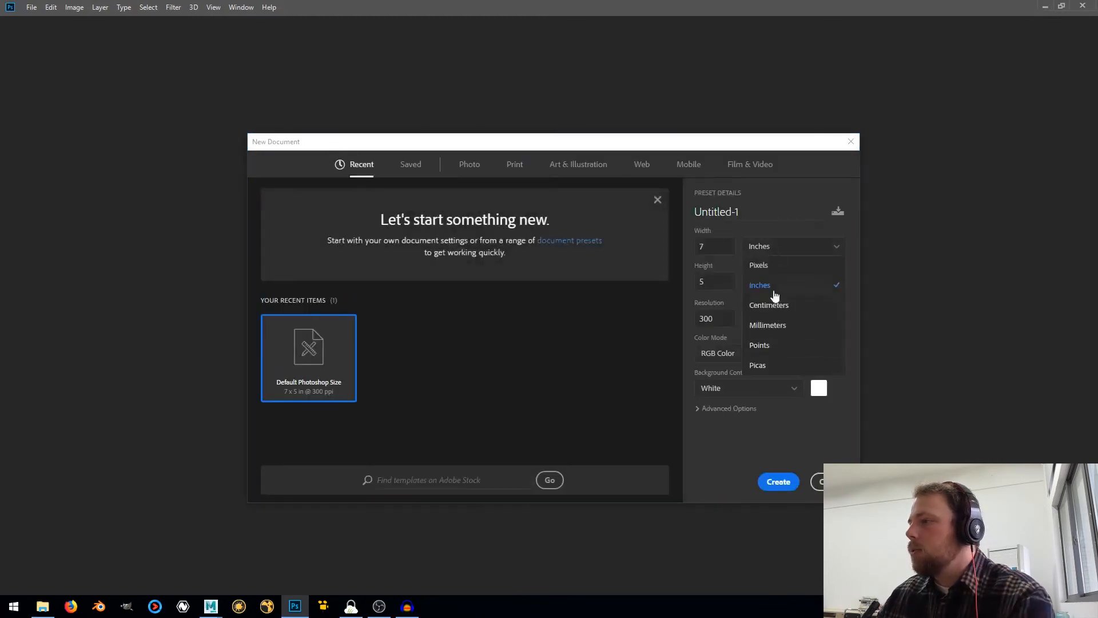
left_click(759, 265)
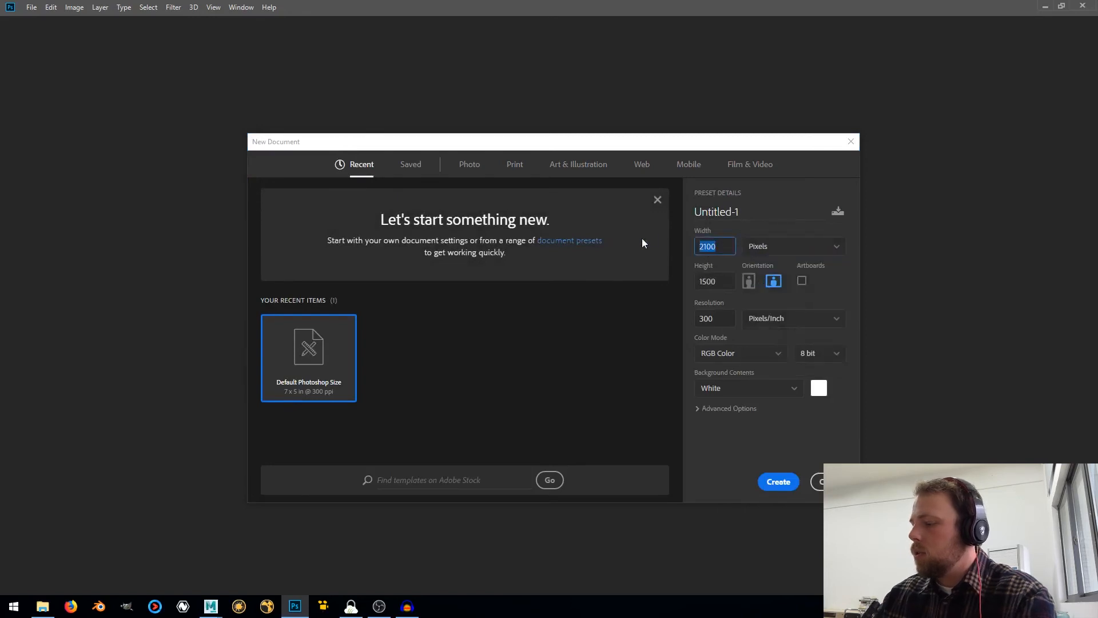
type("14")
key("BackSpace")
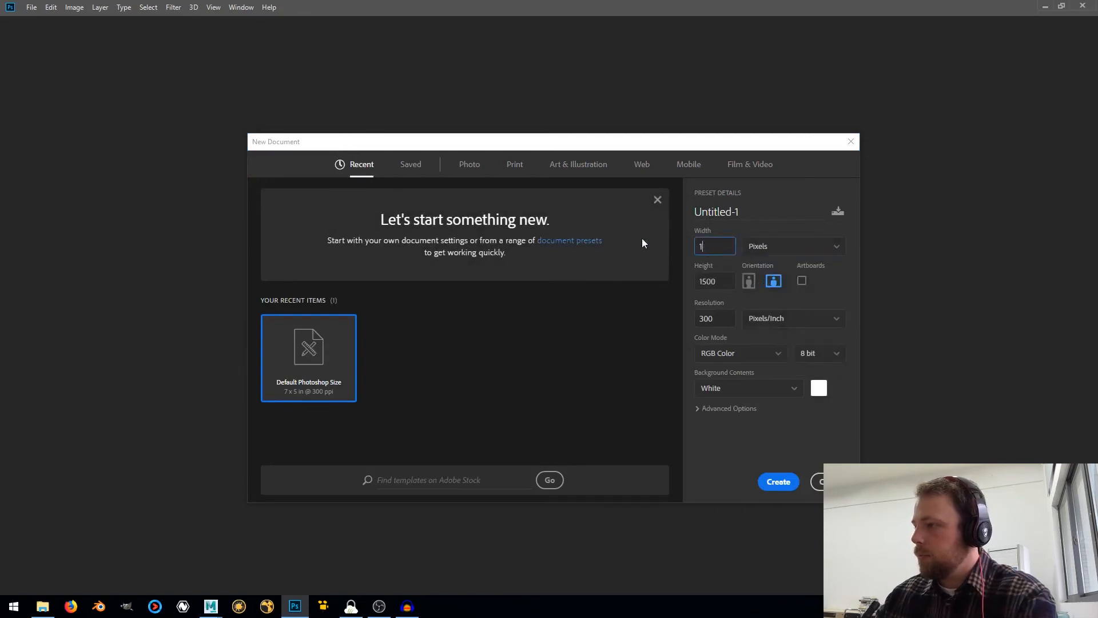
type("024")
key("Tab")
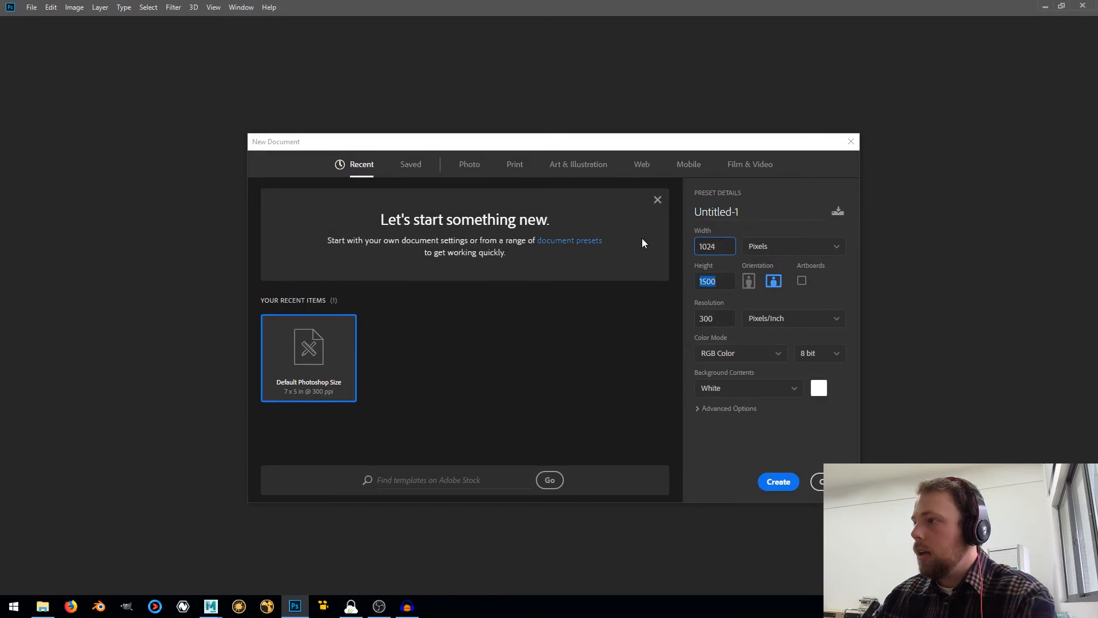
type("1024")
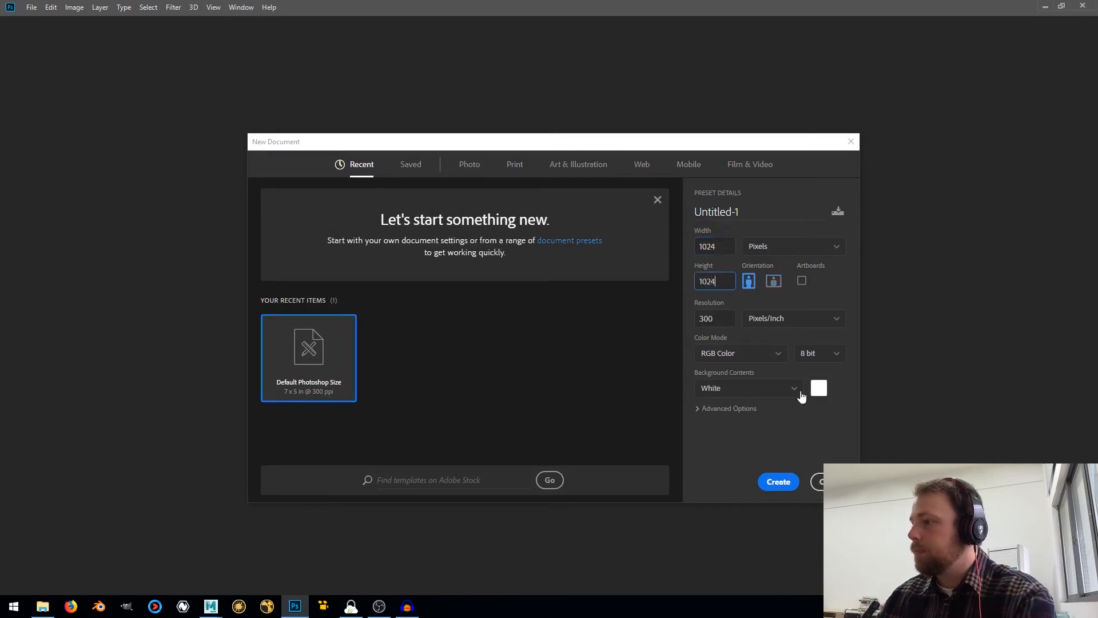
left_click(785, 485)
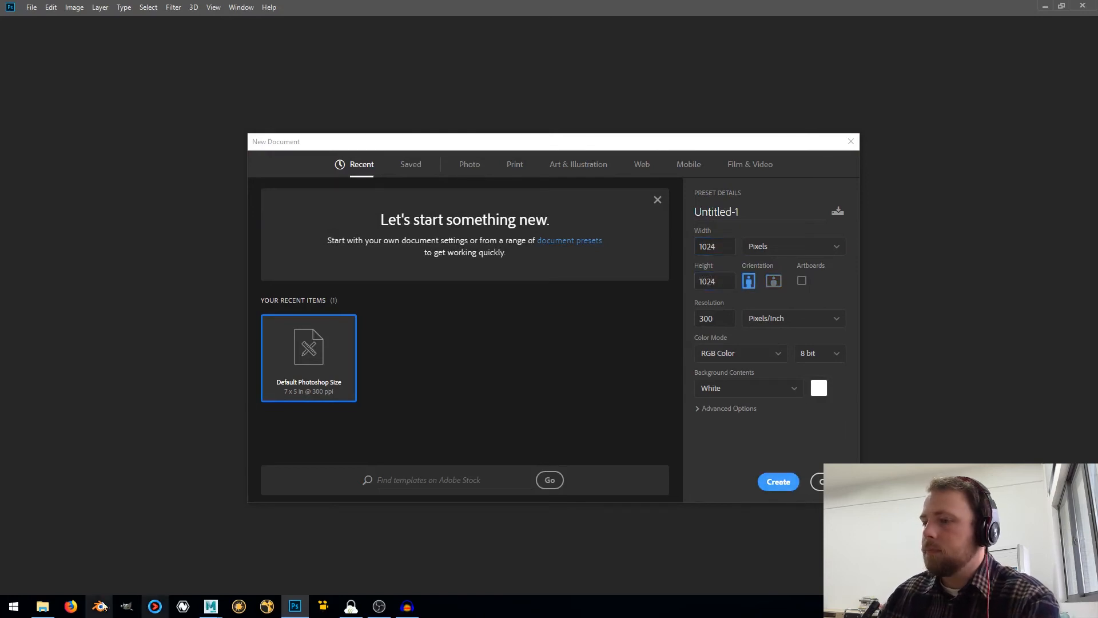
Place mug_snapshot.png from the textures folder into the new document at the offered full-canvas size
mouse_move(41, 604)
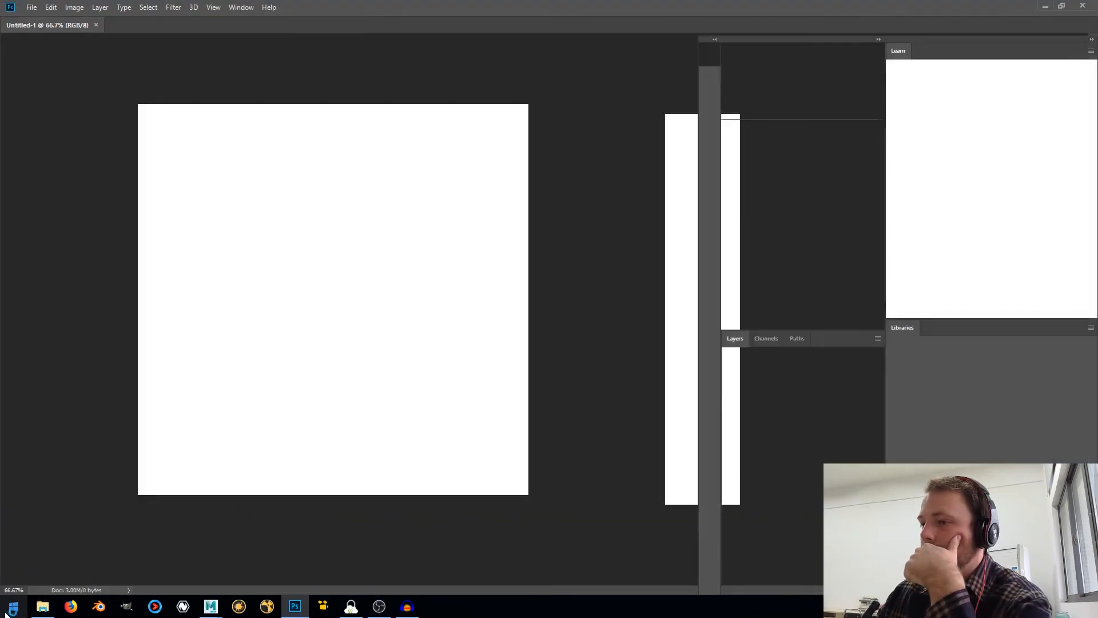
left_click(42, 606)
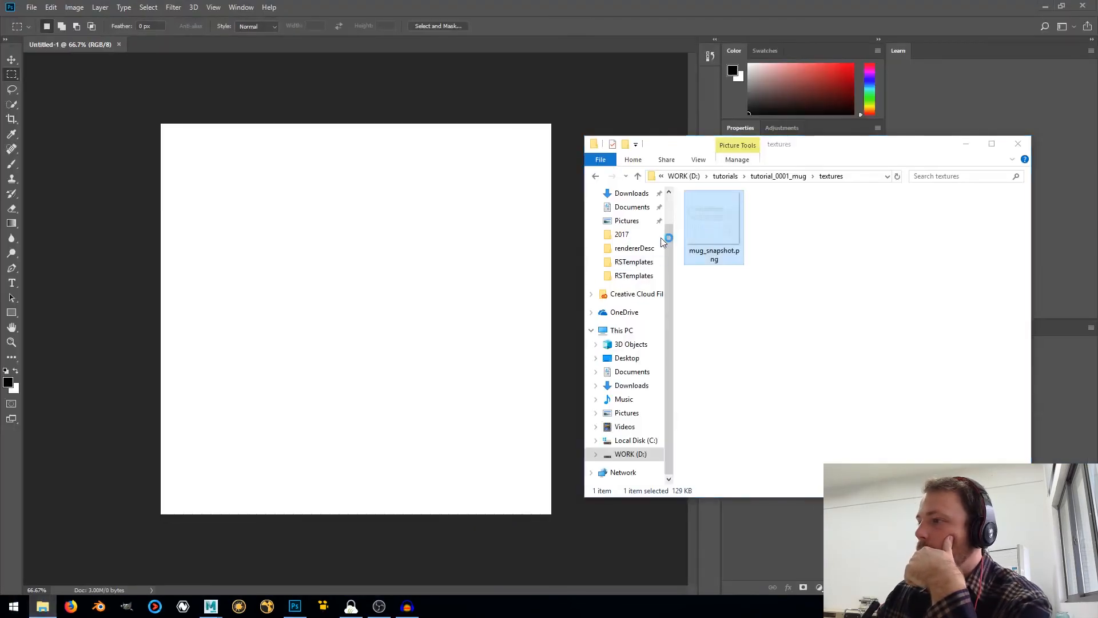
left_click_drag(661, 237, 387, 254)
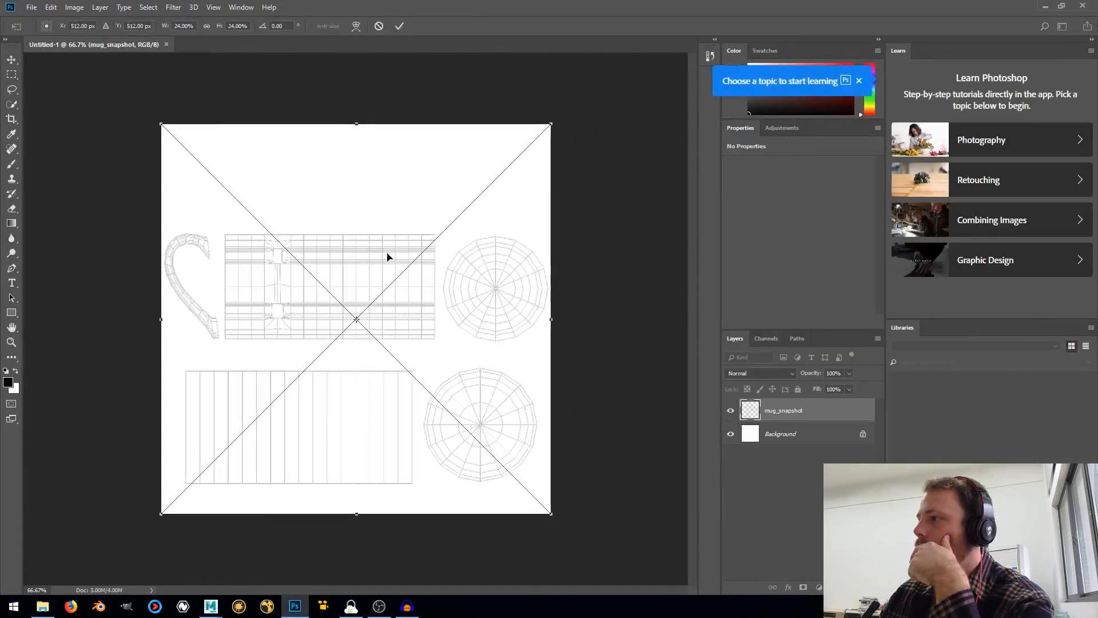
key("Return")
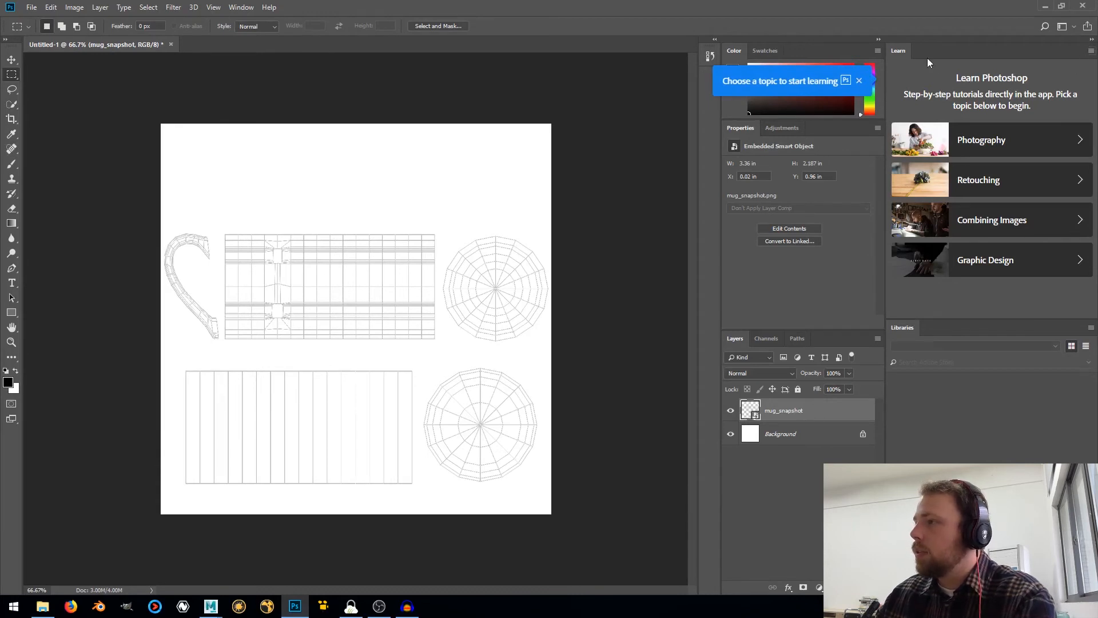
Close the Learn and Libraries panels to enlarge the canvas area
left_click(1091, 51)
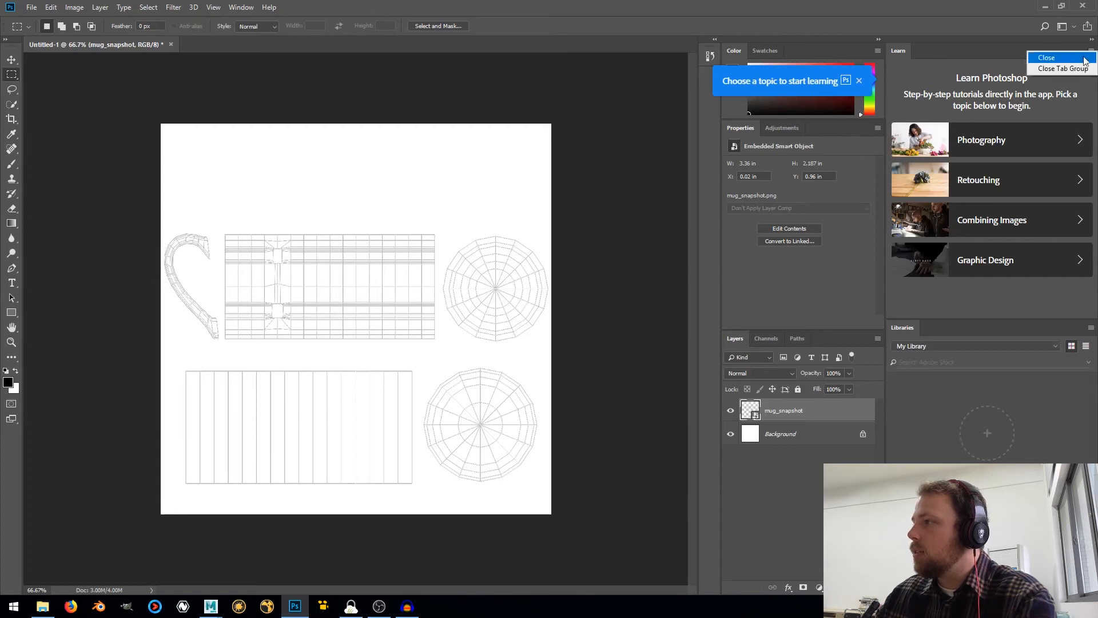
left_click(1075, 56)
left_click(1090, 51)
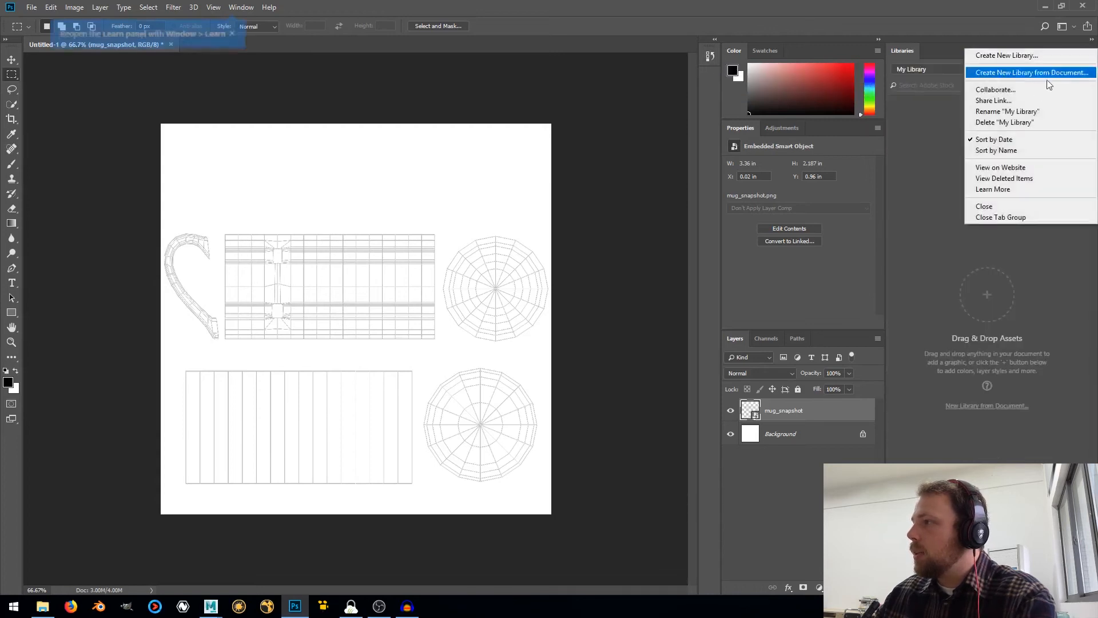
left_click(996, 220)
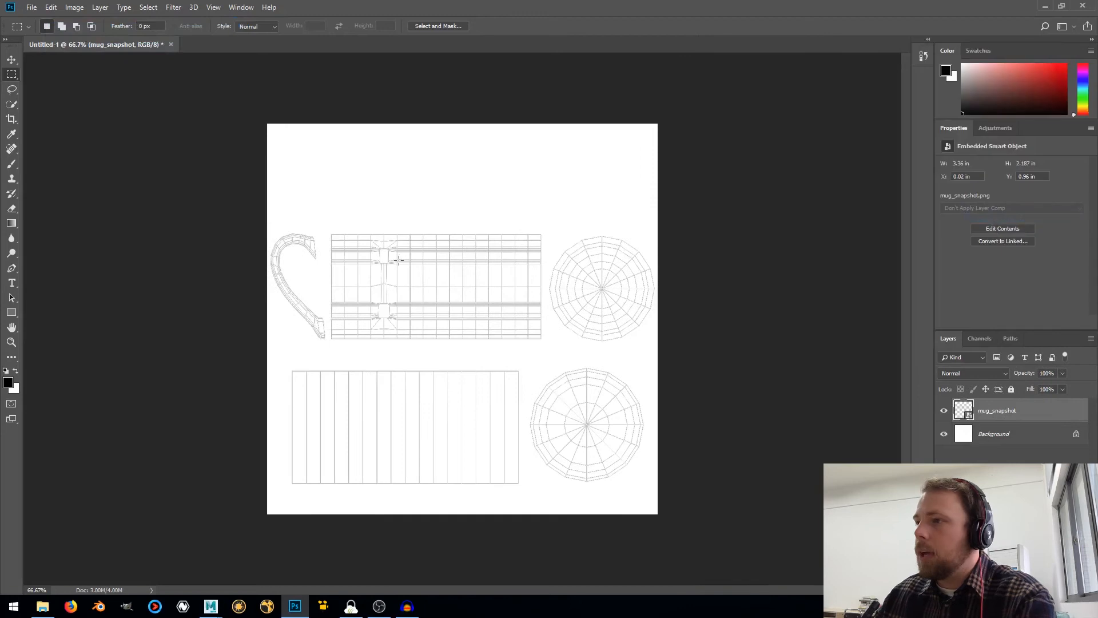
left_click(1024, 434)
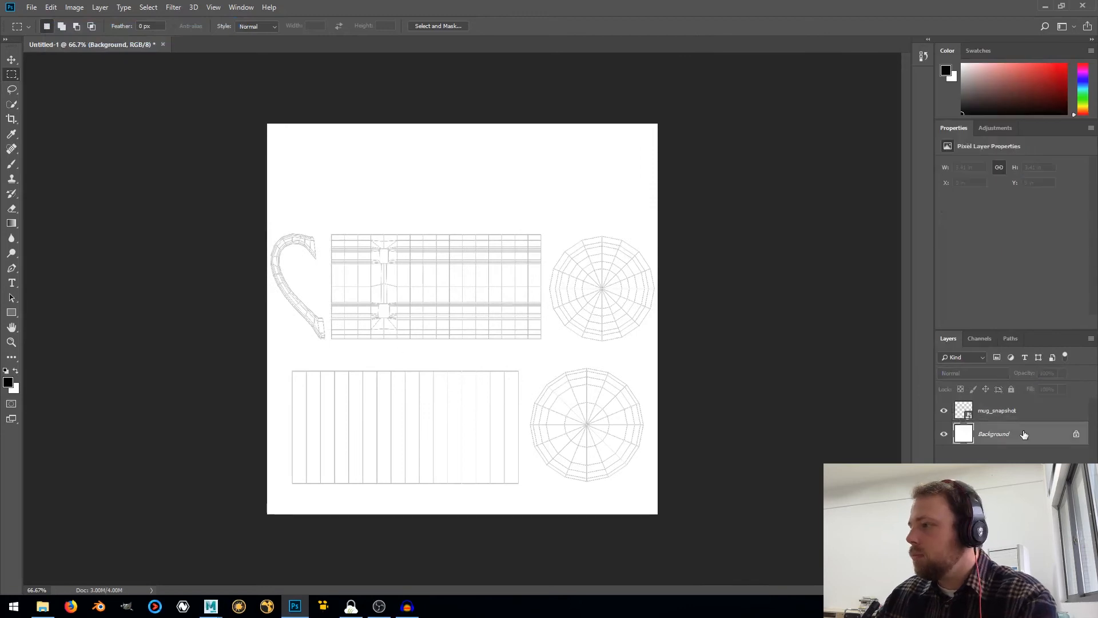
left_click(995, 412)
left_click(979, 374)
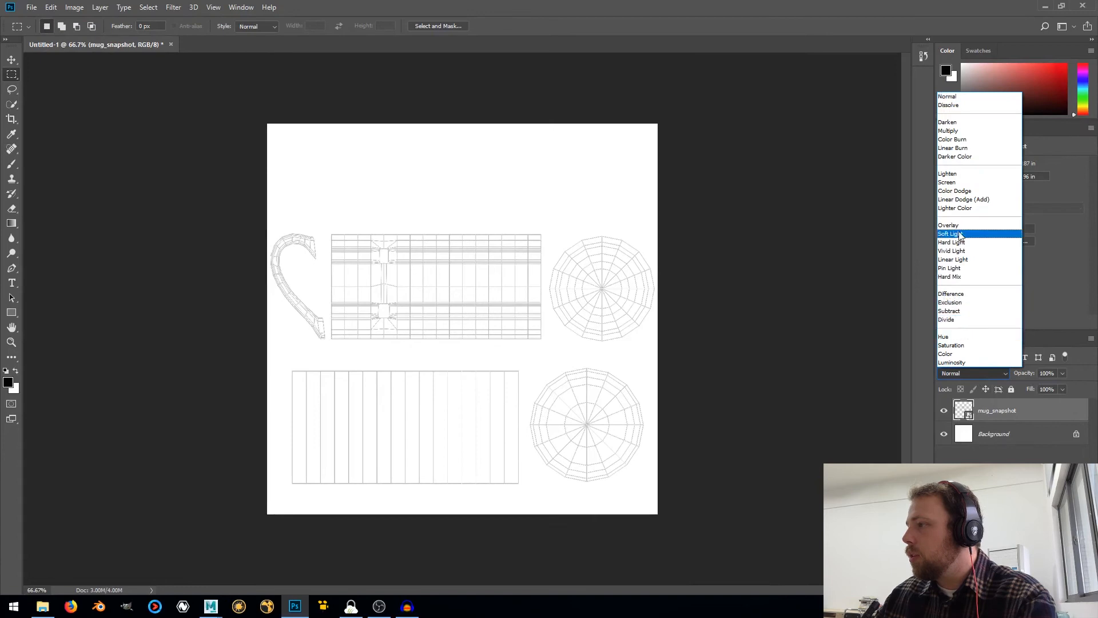
left_click(1000, 443)
Add a new layer above Background and draw a rectangle shape about 1149 × 334 px covering the upper row of UV shells
left_click(989, 436)
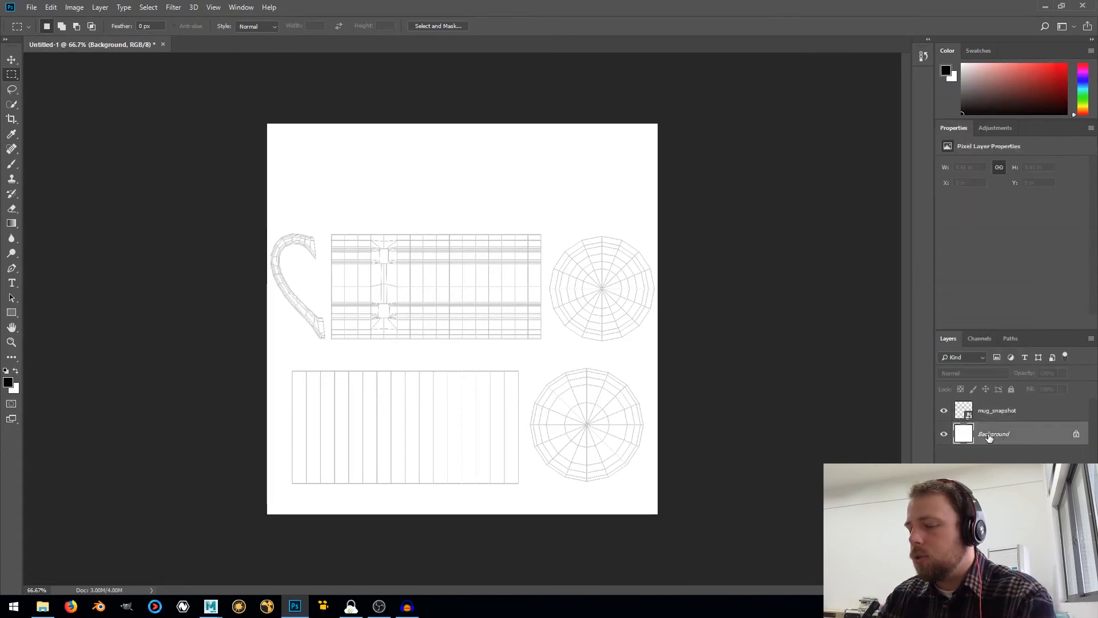
key("ctrl+shift+n")
key("Return")
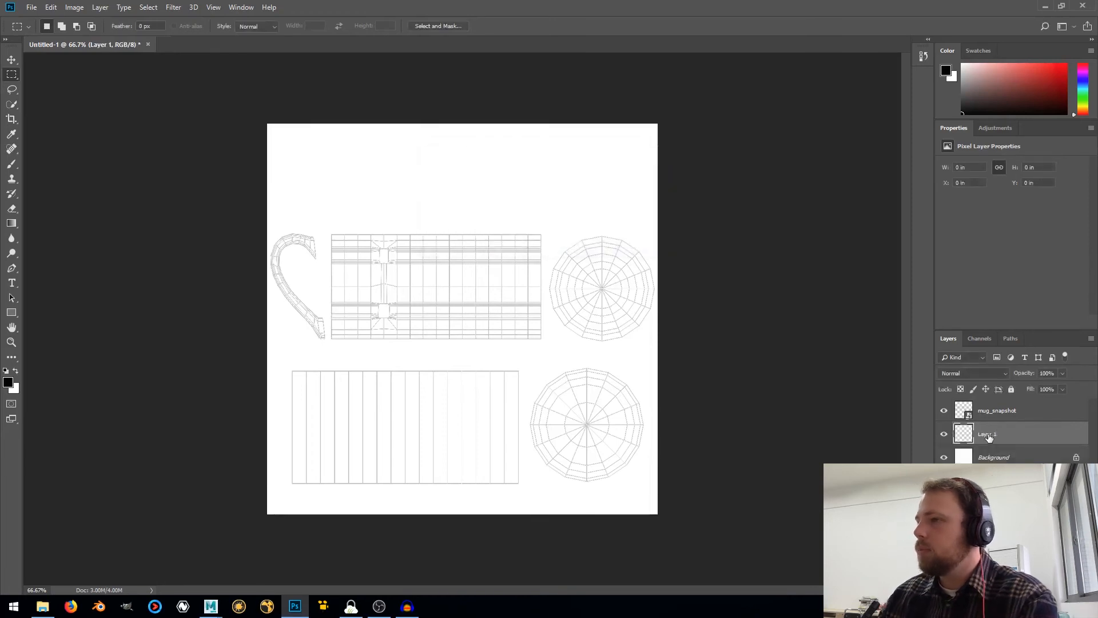
left_click(11, 315)
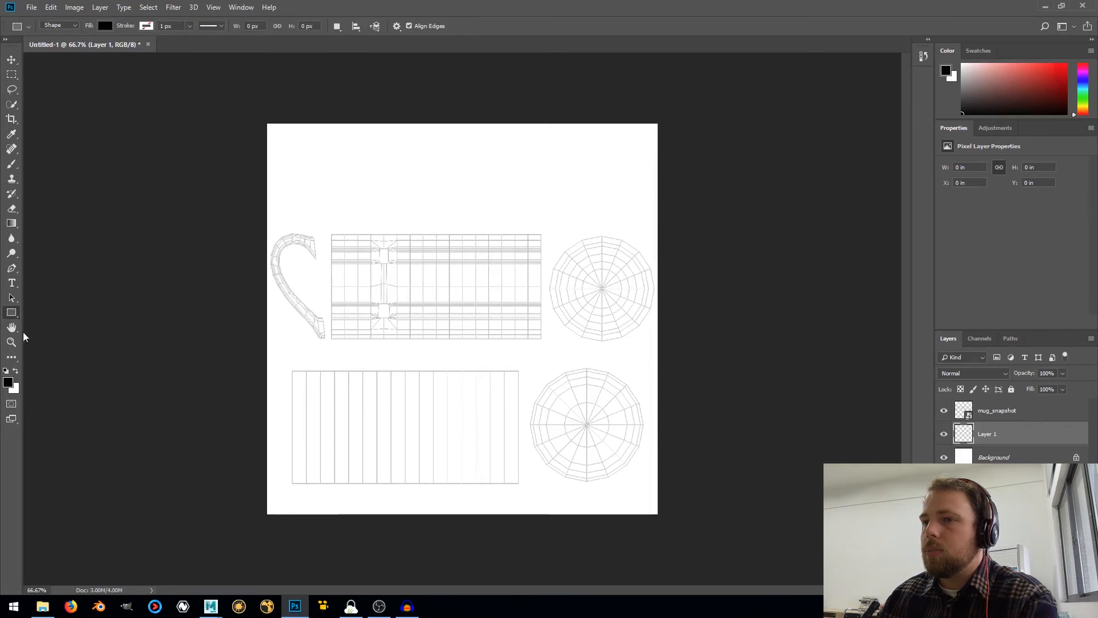
left_click_drag(238, 221, 677, 347)
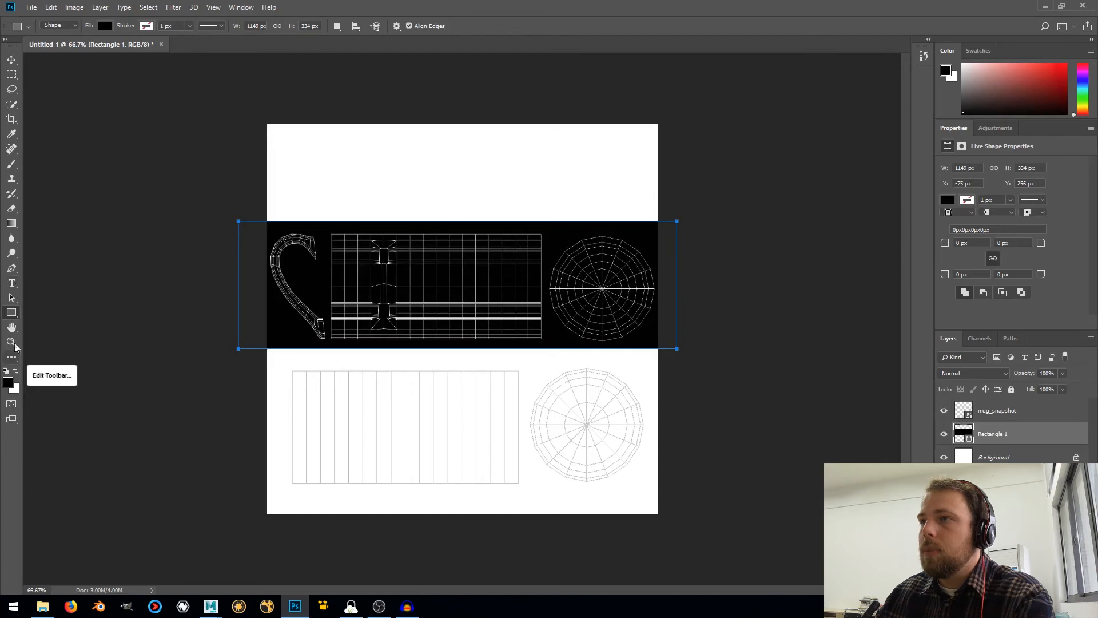
Change the rectangle's fill to light blue
left_click(104, 27)
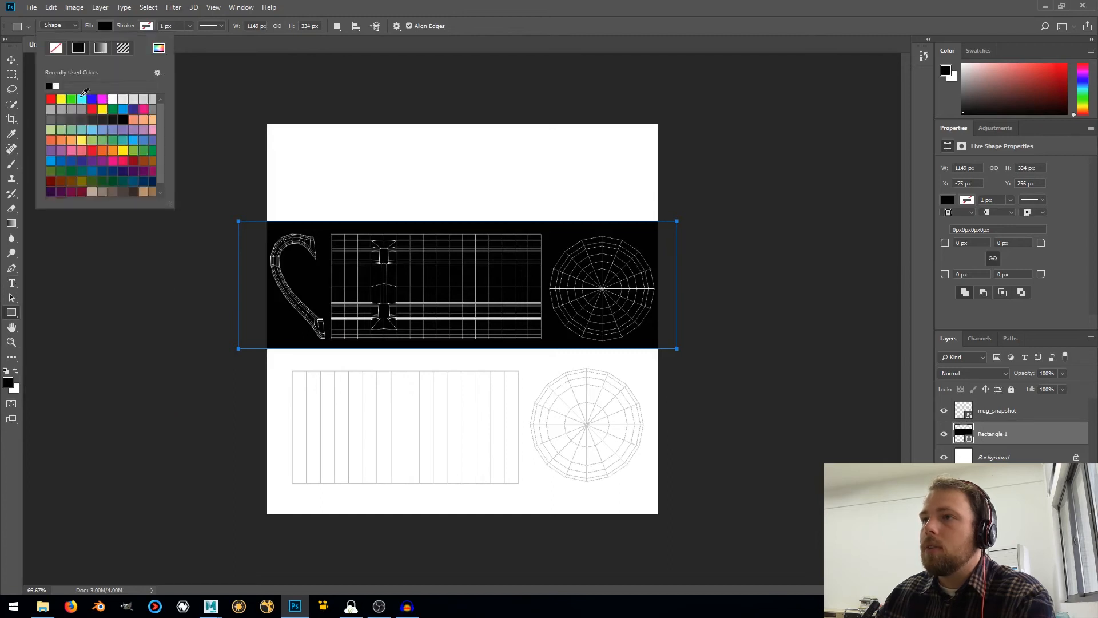
left_click(50, 161)
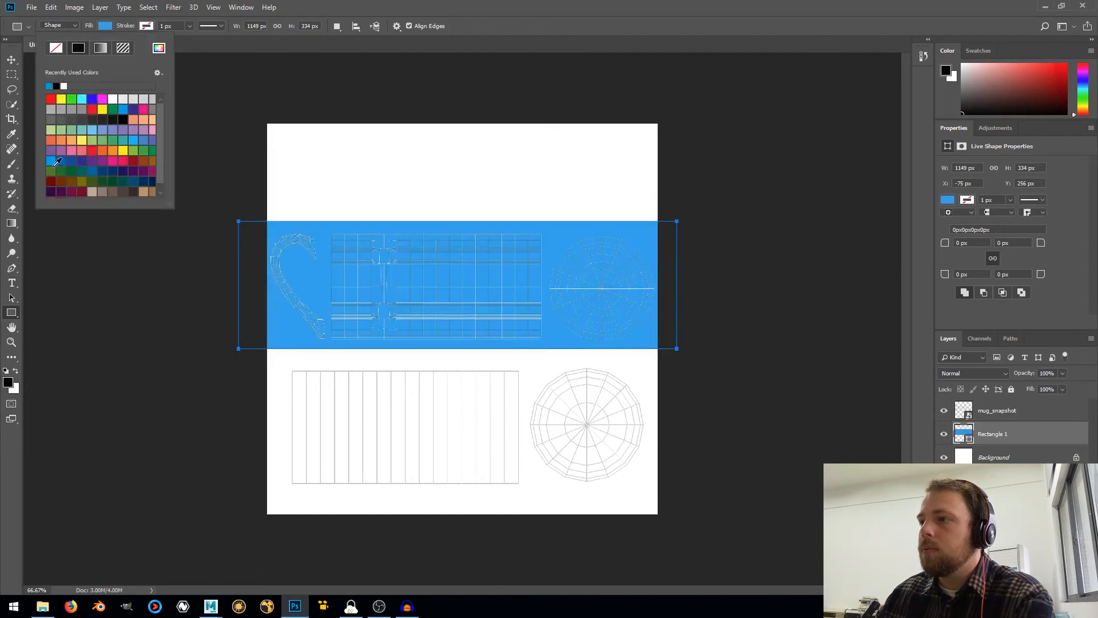
key("Return")
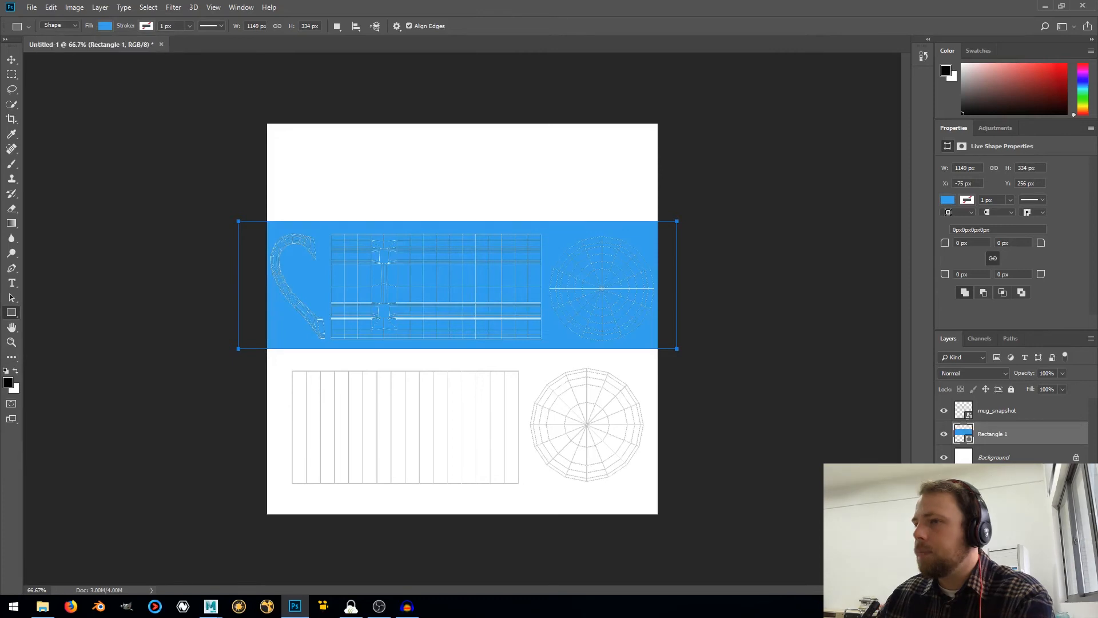
Add a new layer above the rectangle and write the text "World's Best Boss" over the mug body's UV shell
left_click(11, 283)
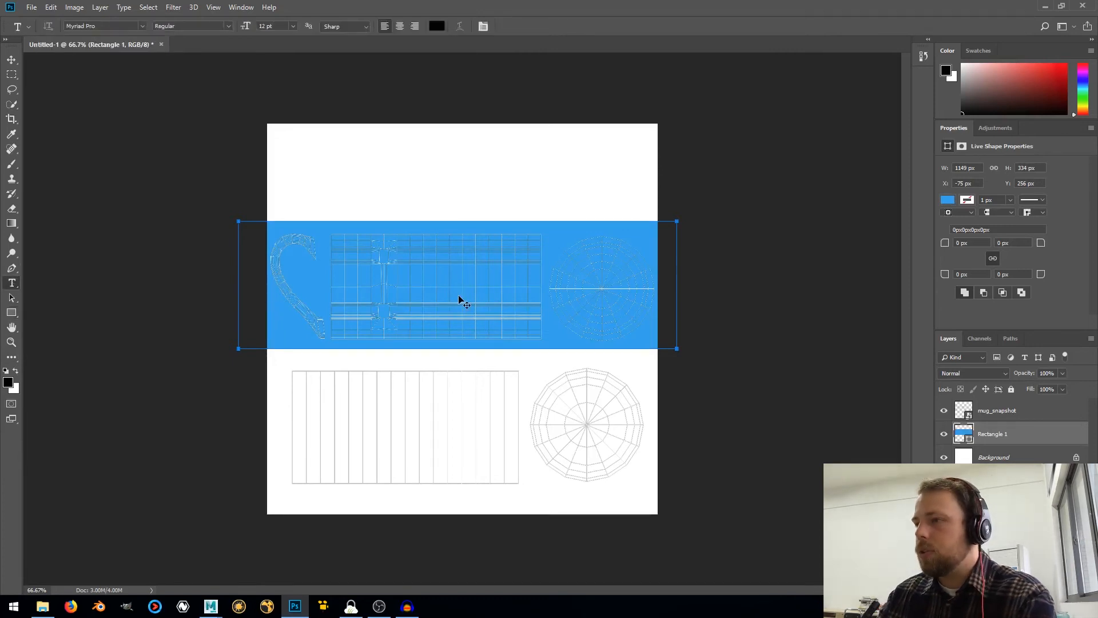
key("ctrl+shift+n")
key("Return")
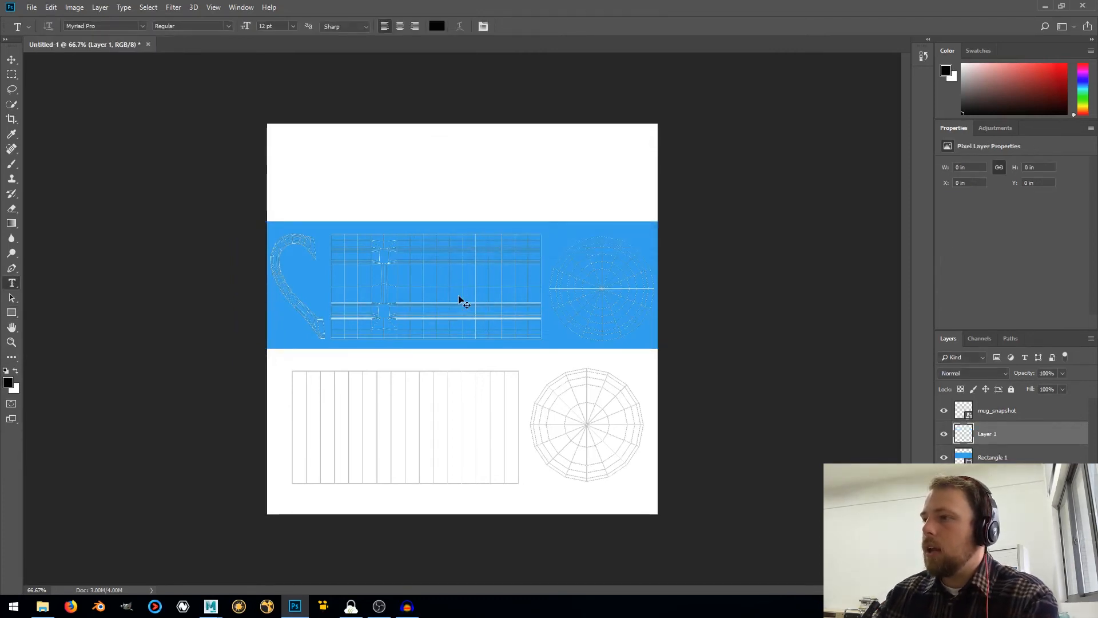
scroll(459, 299, "up", 2, "alt")
left_click(336, 128)
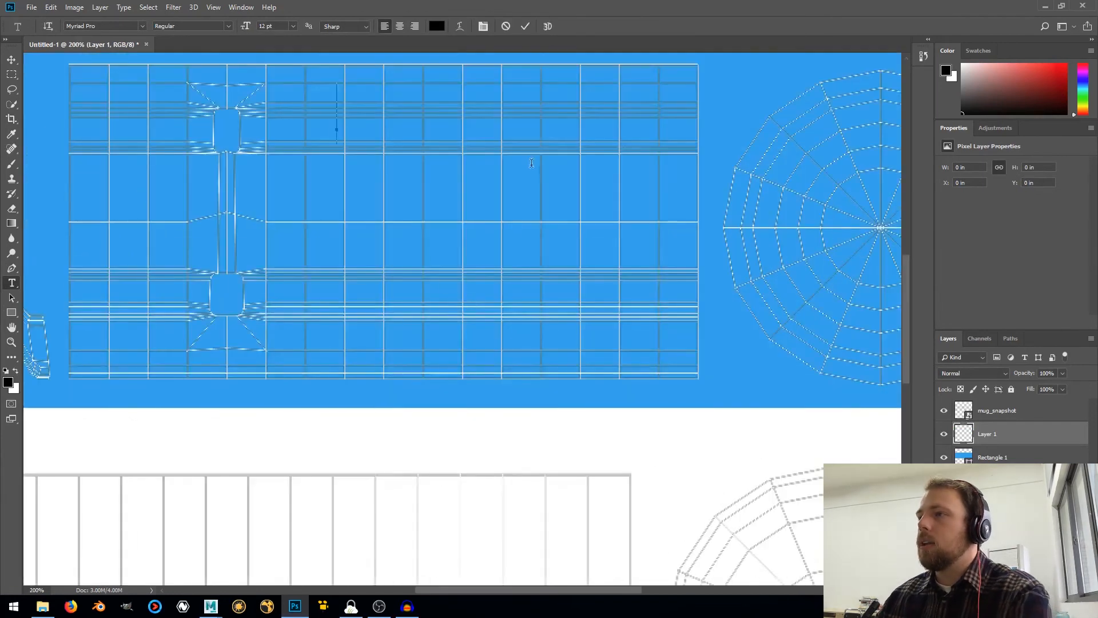
type("Worl")
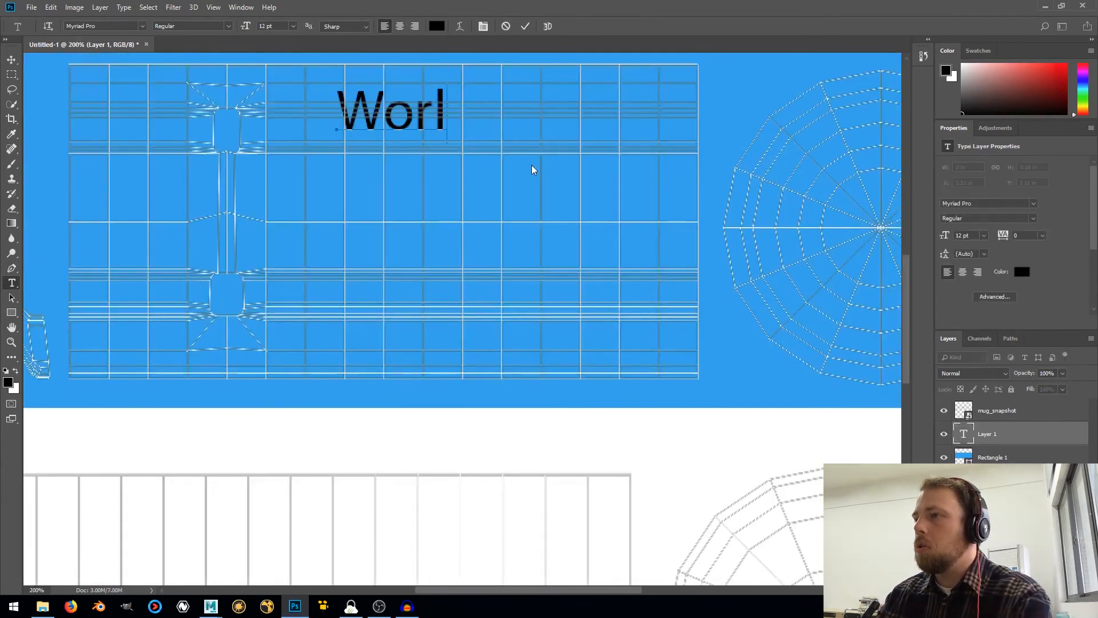
type("d's")
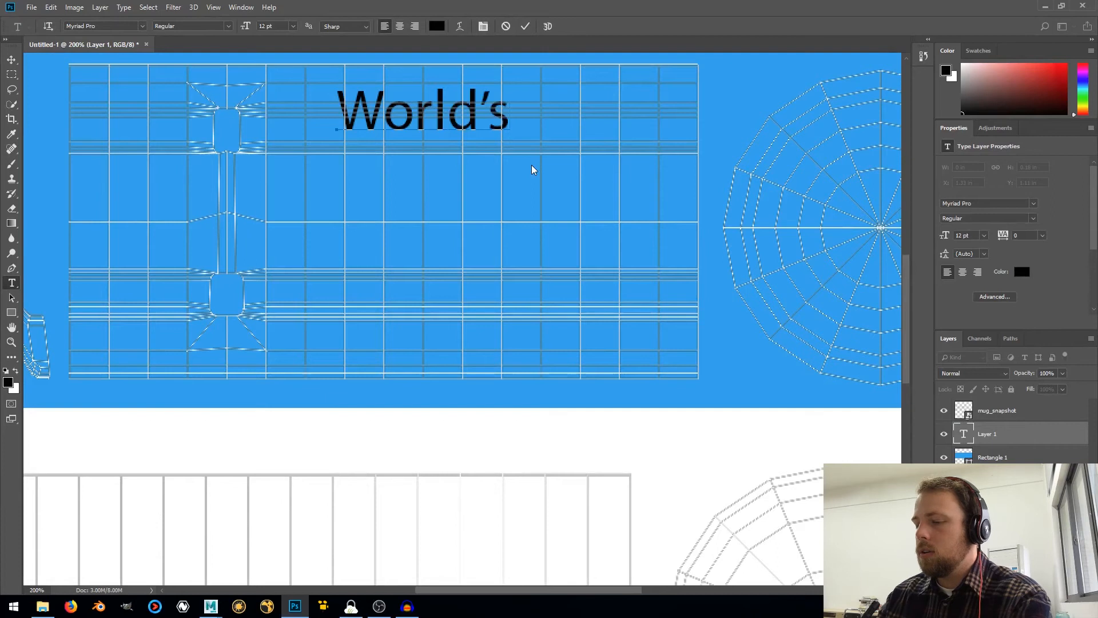
type(" Best")
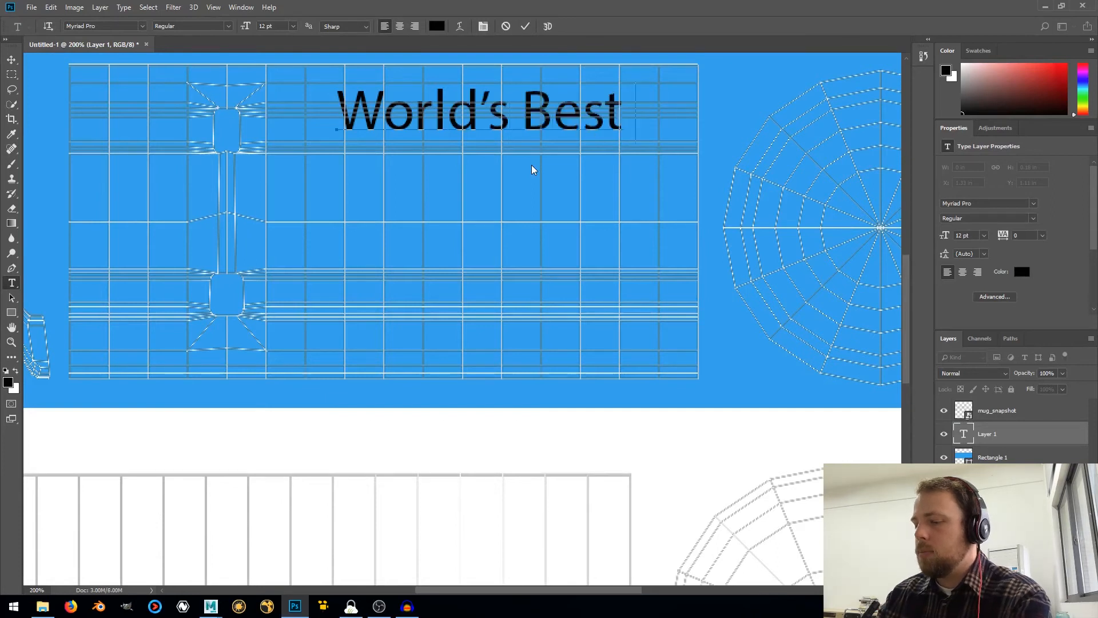
type(" Boss")
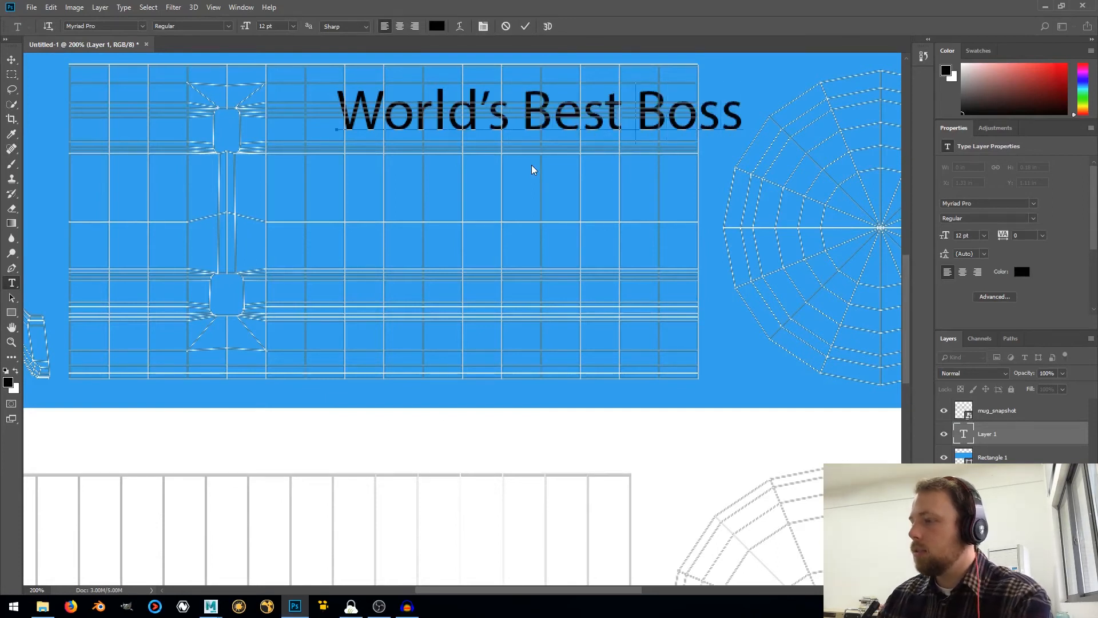
Break "World's Best Boss" into three lines with one word each and center-align the text
key("Return")
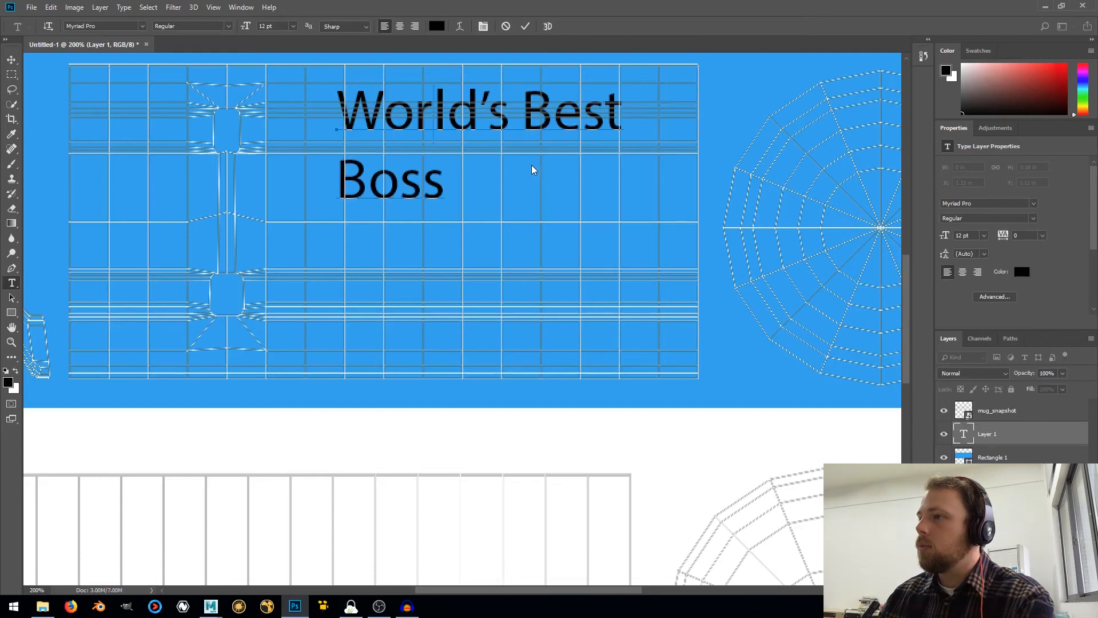
key("BackSpace")
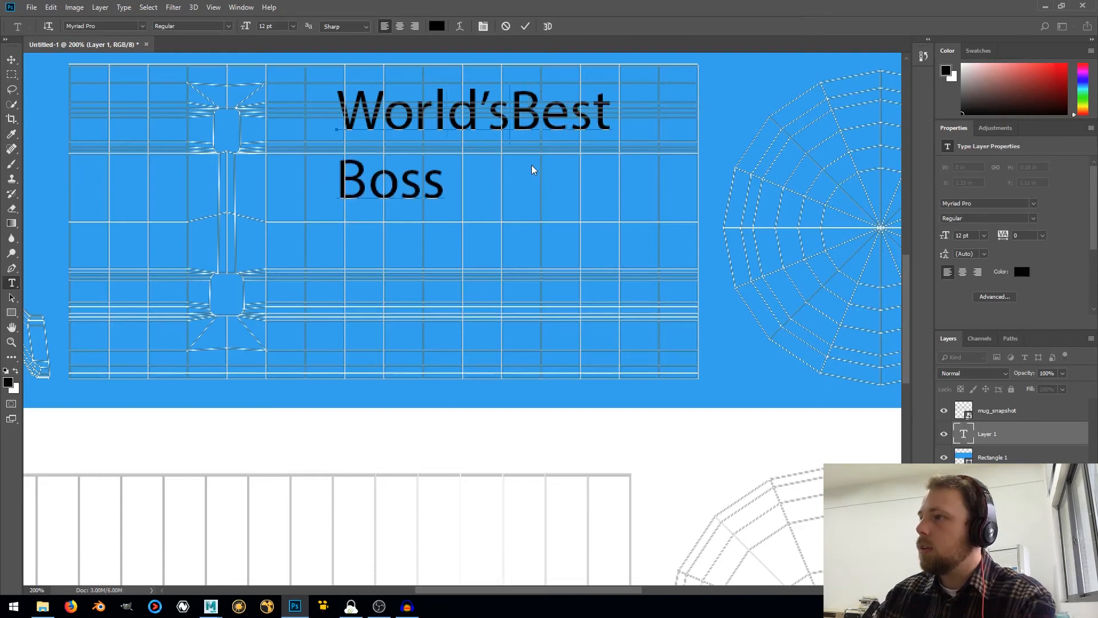
key("Return")
key("ctrl+a")
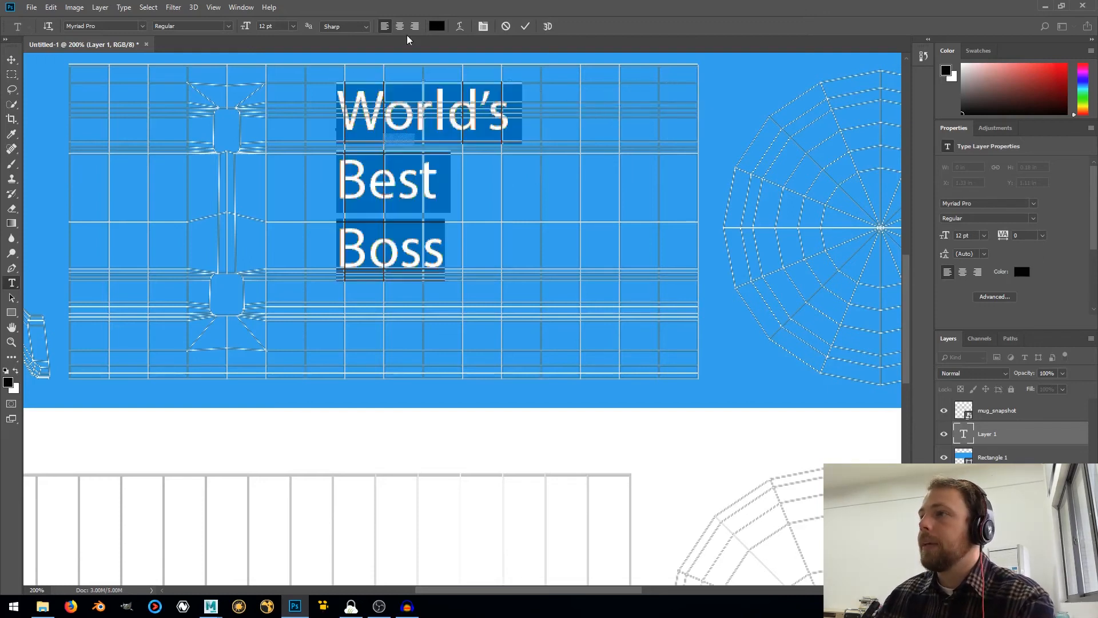
left_click(400, 26)
Turn on transform controls and move the "World's Best Boss" text right to the middle of the mug body's UV area opposite the handle
left_click(11, 62)
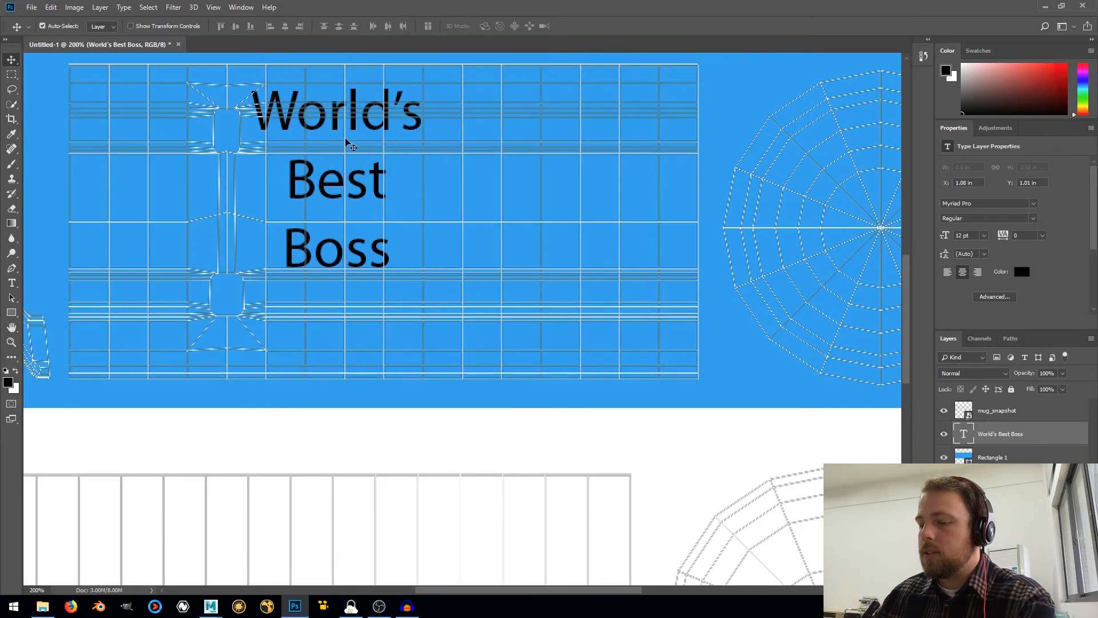
left_click(155, 27)
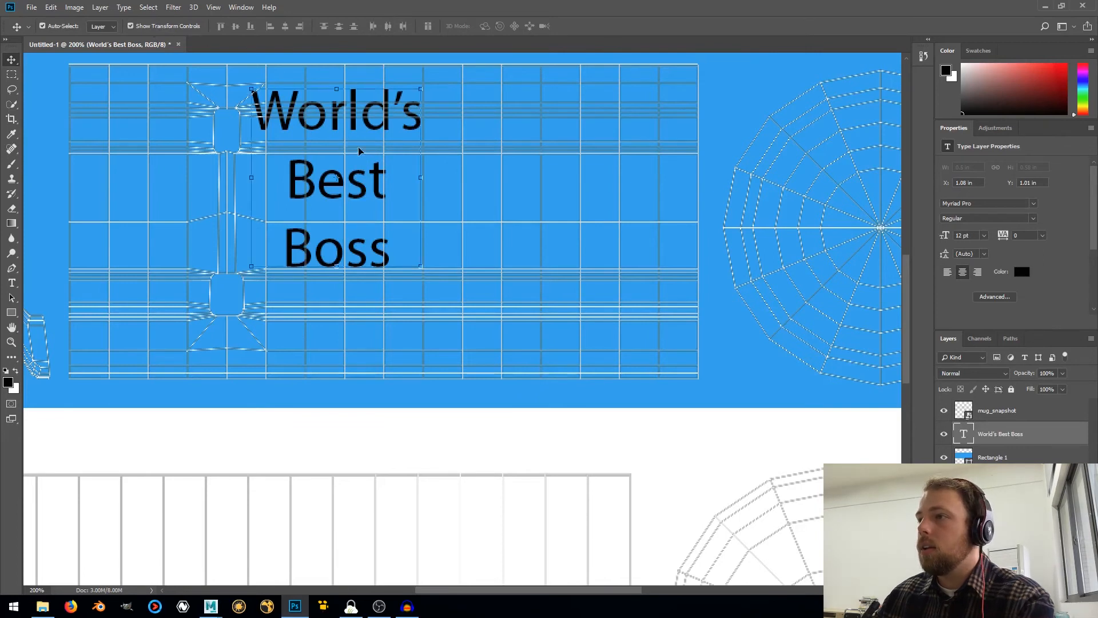
left_click_drag(359, 150, 509, 196)
key("ctrl+z")
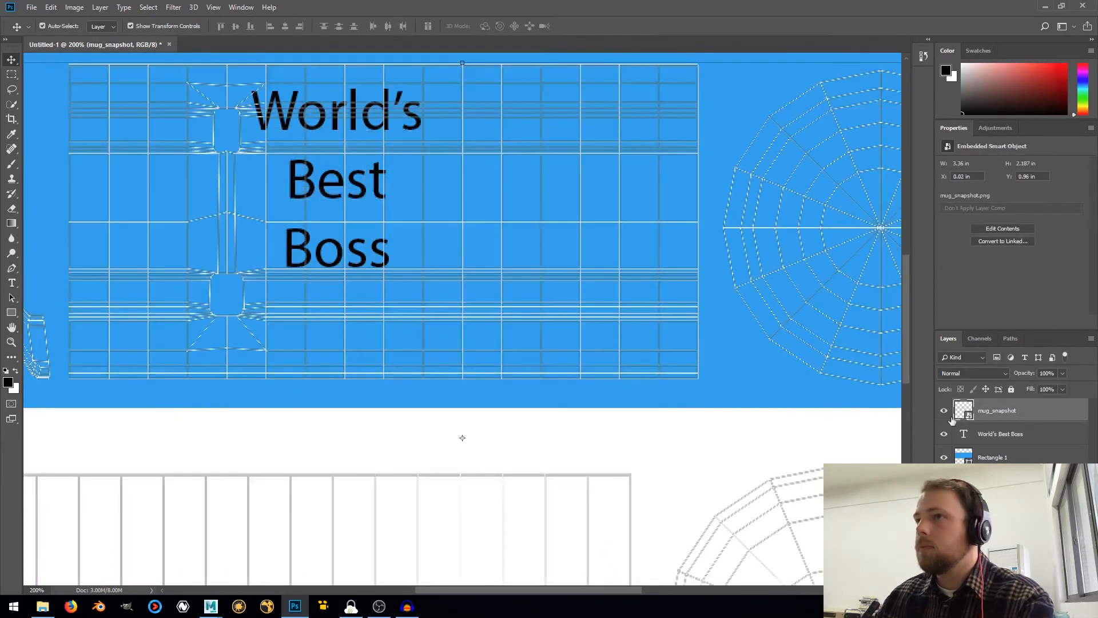
left_click(972, 434)
left_click_drag(376, 182, 515, 216)
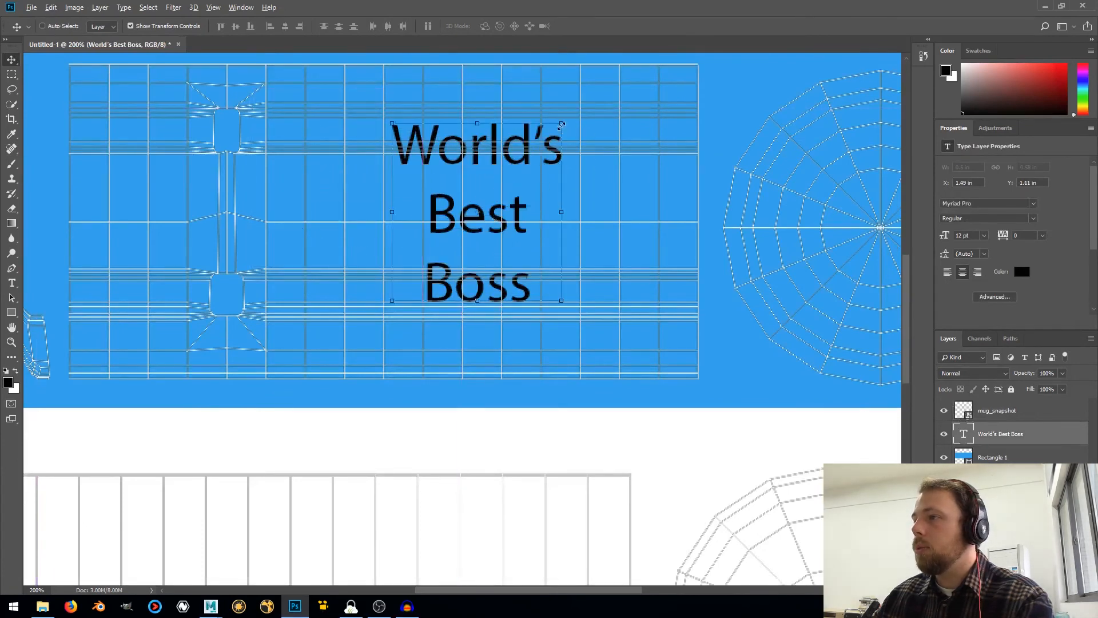
Scale the text up proportionally to about 141% and shift it slightly right within the mug body's UV shell
left_click_drag(561, 126, 616, 113, "alt")
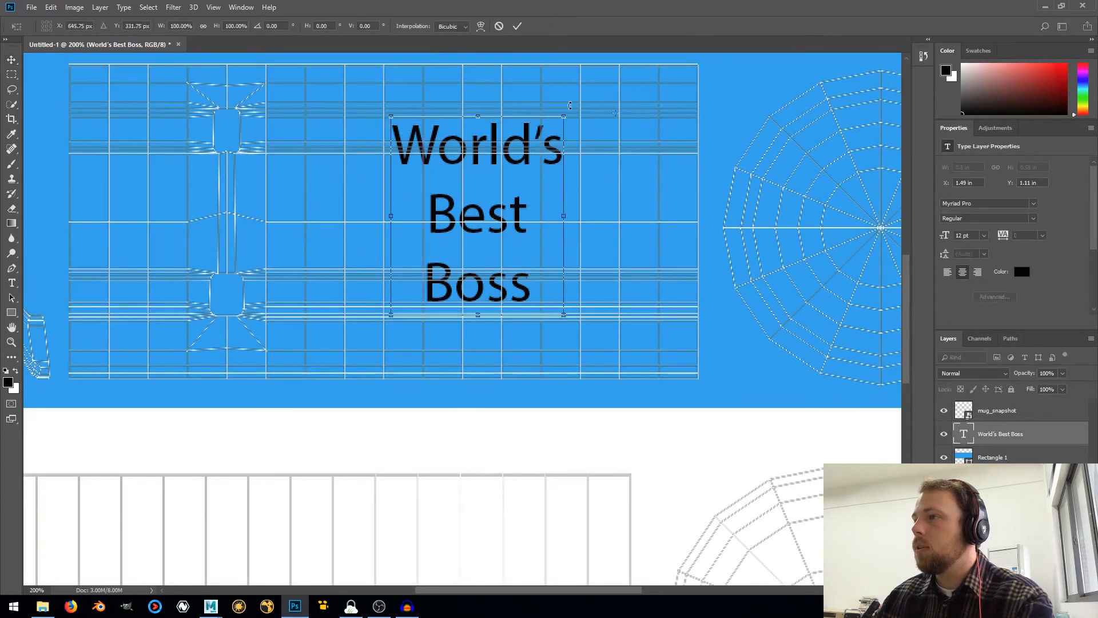
left_click(502, 31)
left_click(562, 123)
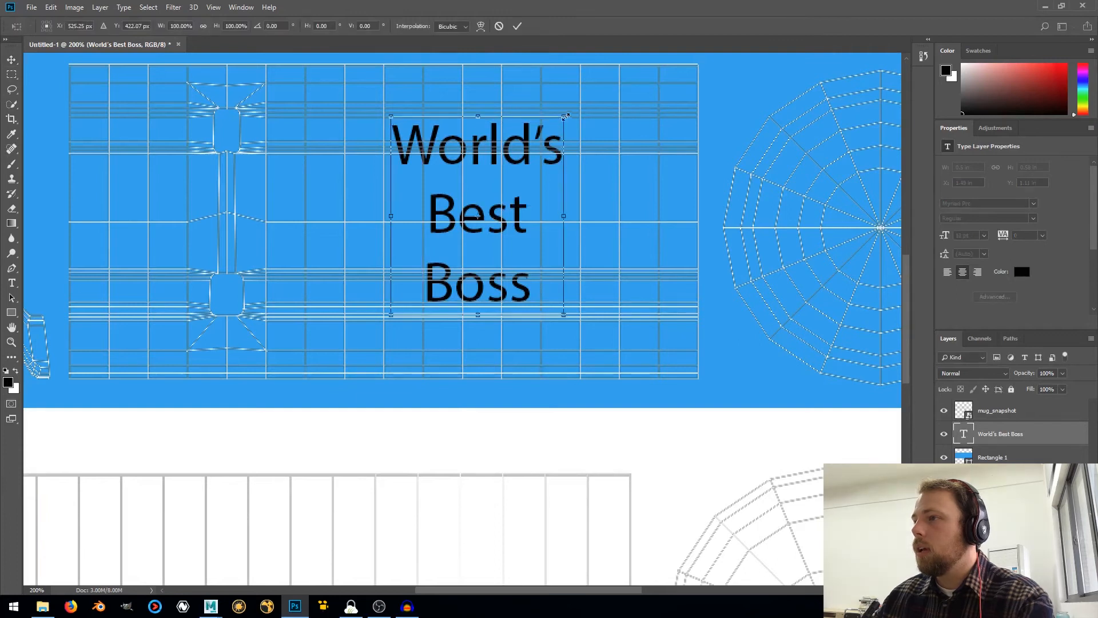
left_click_drag(566, 116, 600, 76, "alt")
mouse_move(536, 131)
left_mouse_down()
mouse_move(573, 131)
mouse_move(545, 131)
left_mouse_up()
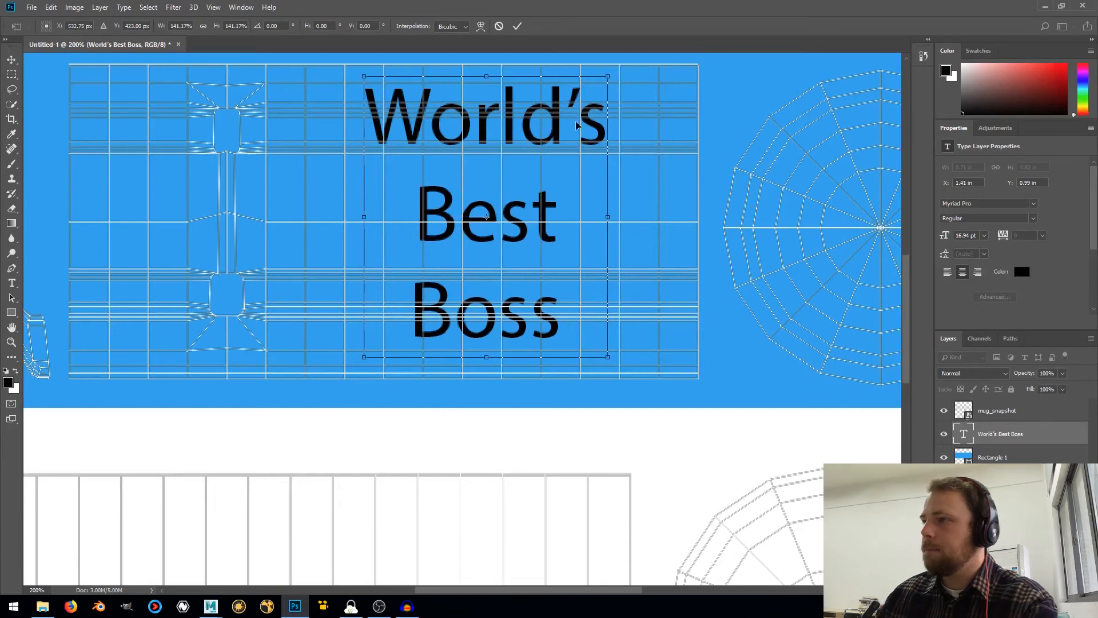
left_click(518, 27)
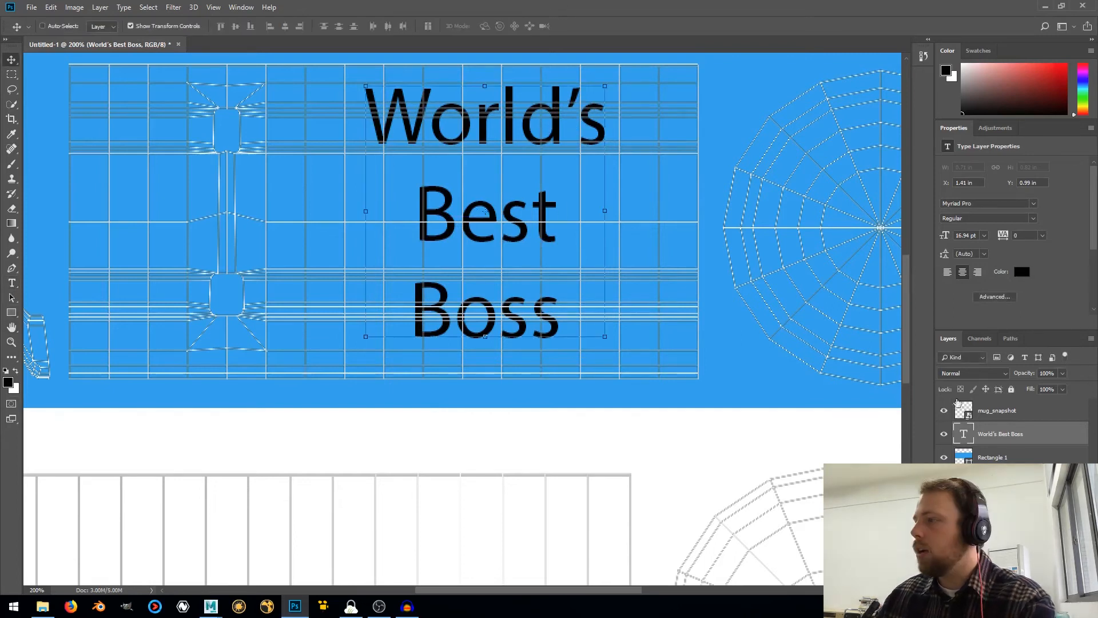
Change the text color to white (ffffff)
key("t")
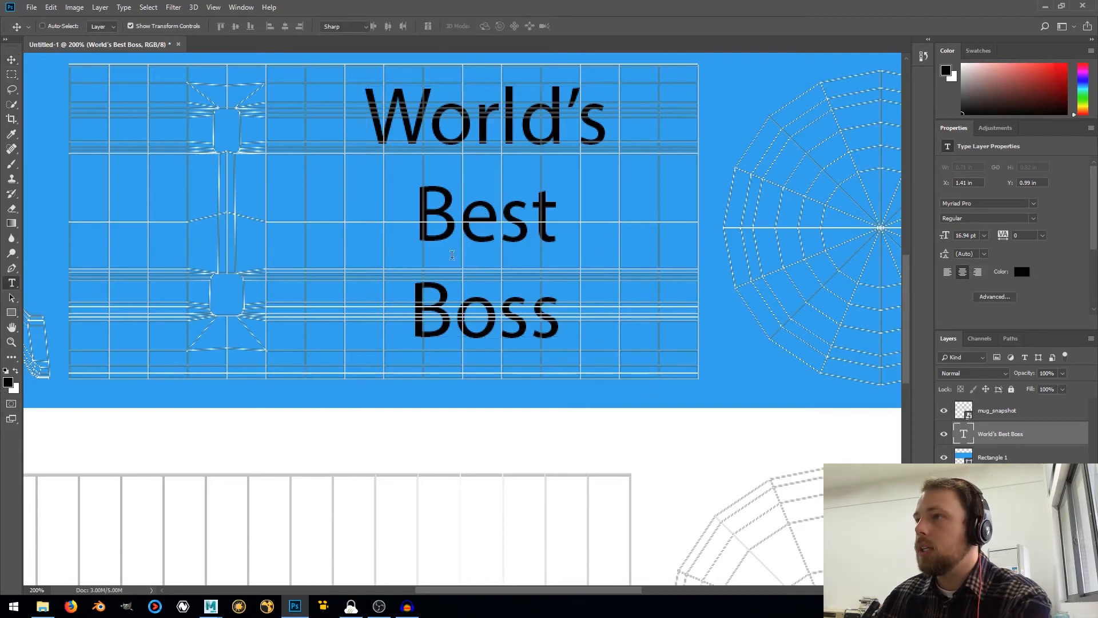
left_click(436, 26)
type("ffffff")
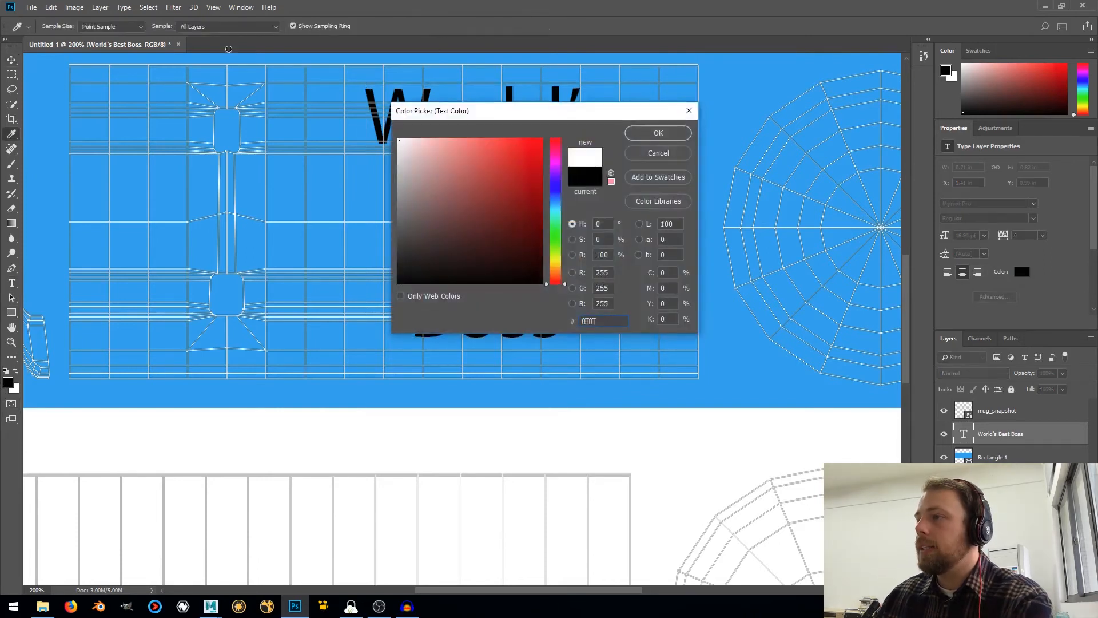
left_click(659, 133)
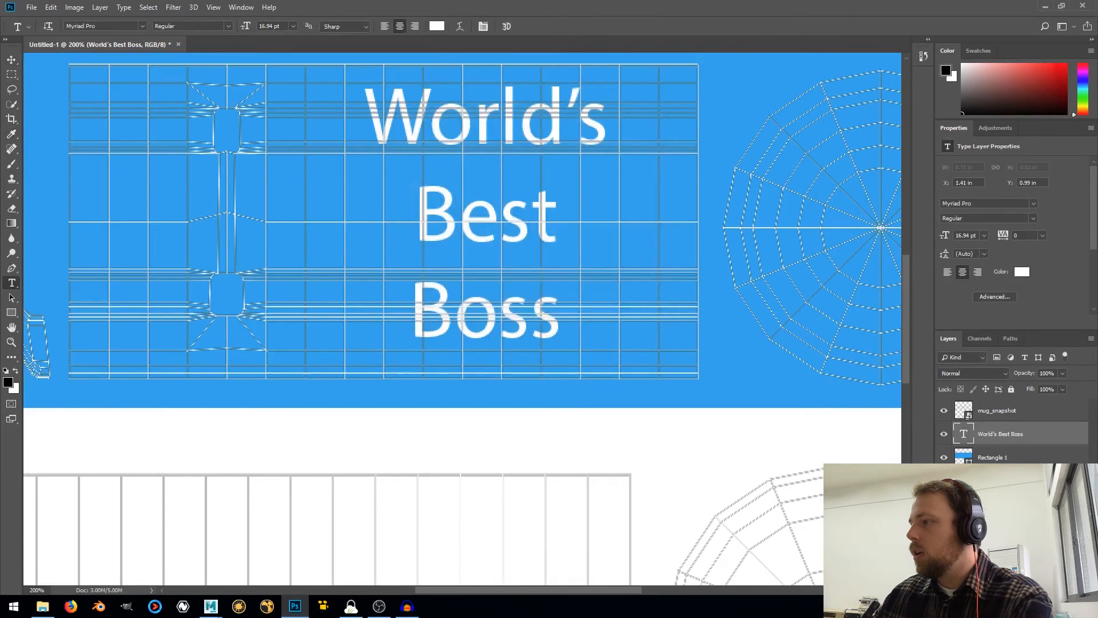
Hide the mug_snapshot layer so that only the painted artwork shows
key("ctrl+minus")
key("ctrl+minus")
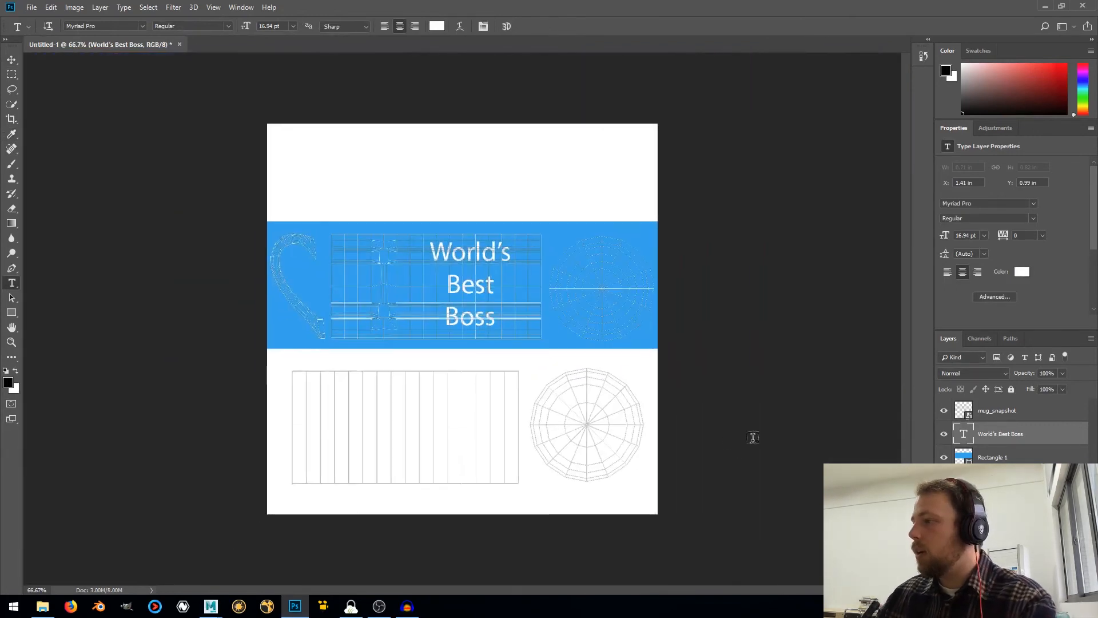
left_click(944, 411)
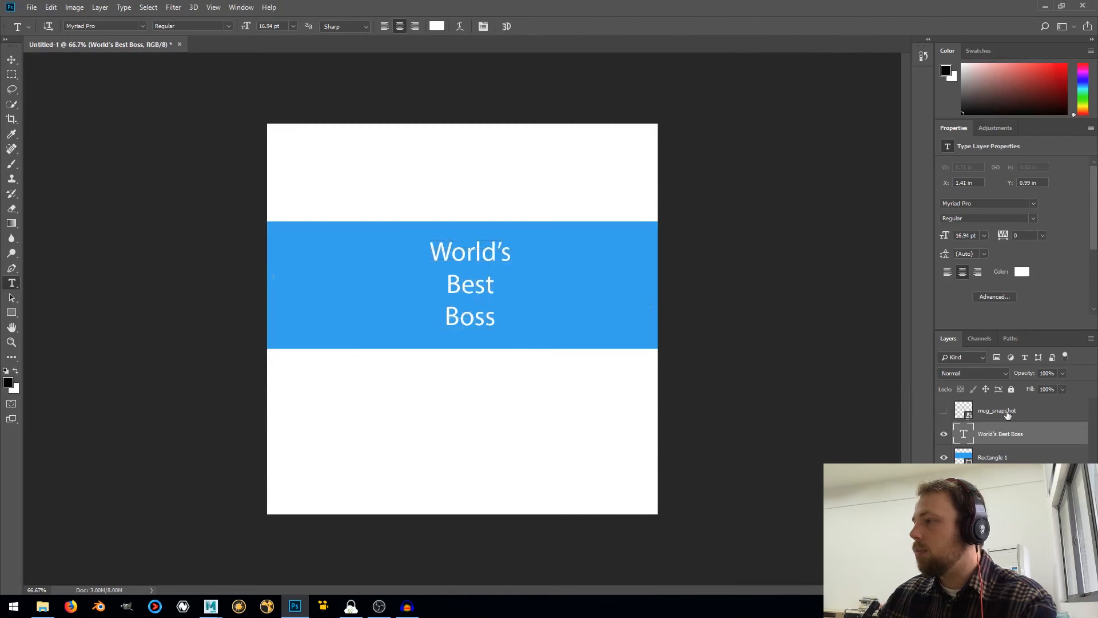
left_click(944, 411)
left_click(943, 411)
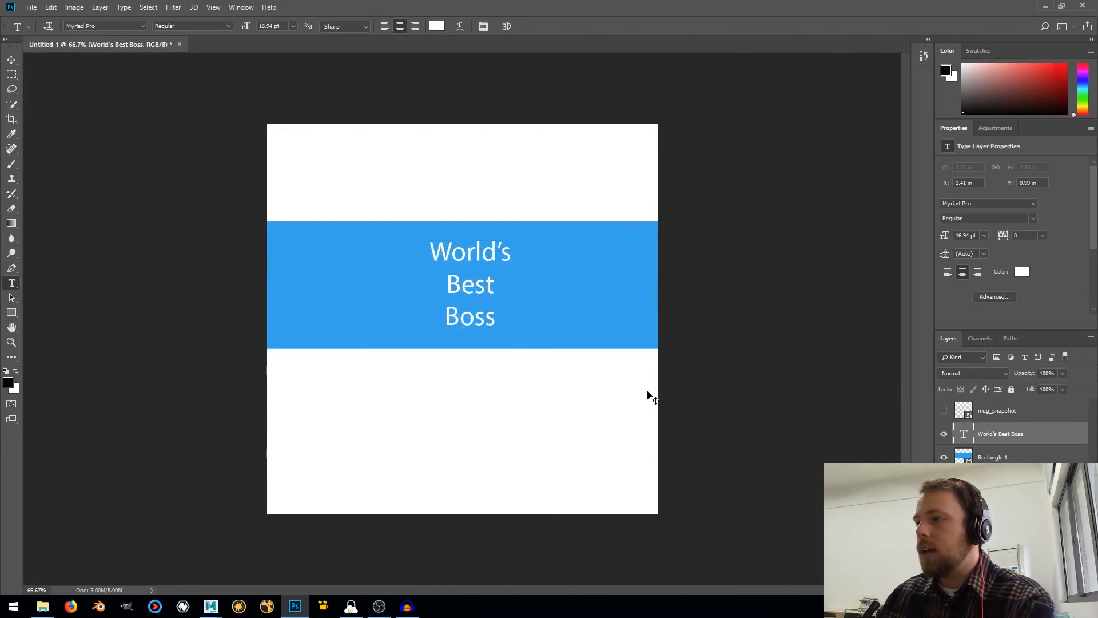
Start saving a copy of the texture in PNG format, named mug_texture.png
key("ctrl+shift+s")
left_click(149, 265)
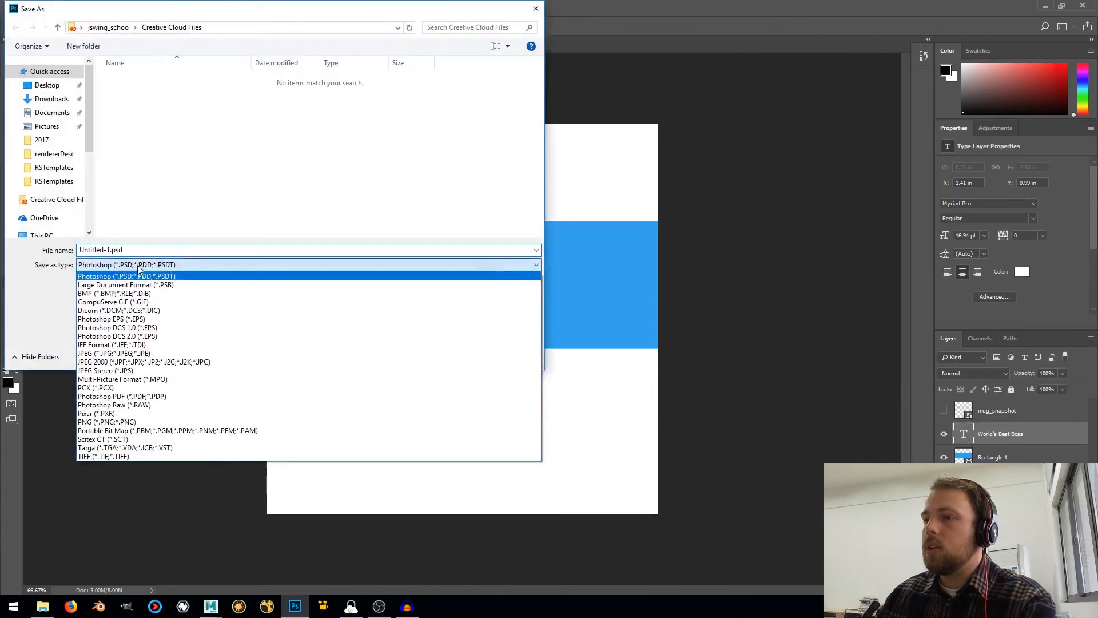
left_click(106, 422)
left_click(110, 251)
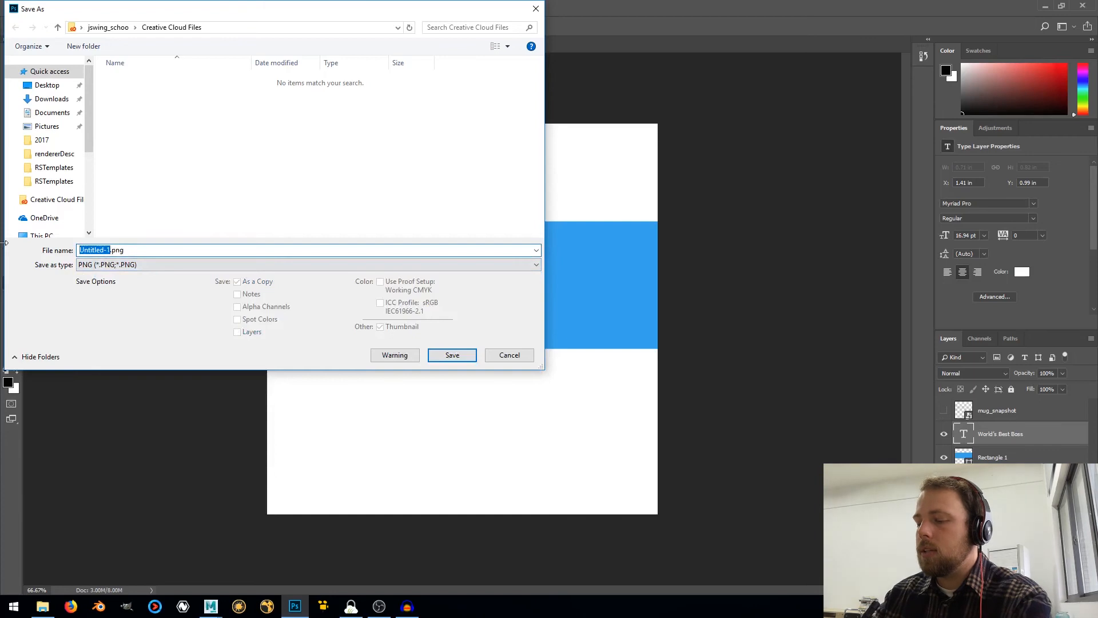
type("mug_textur")
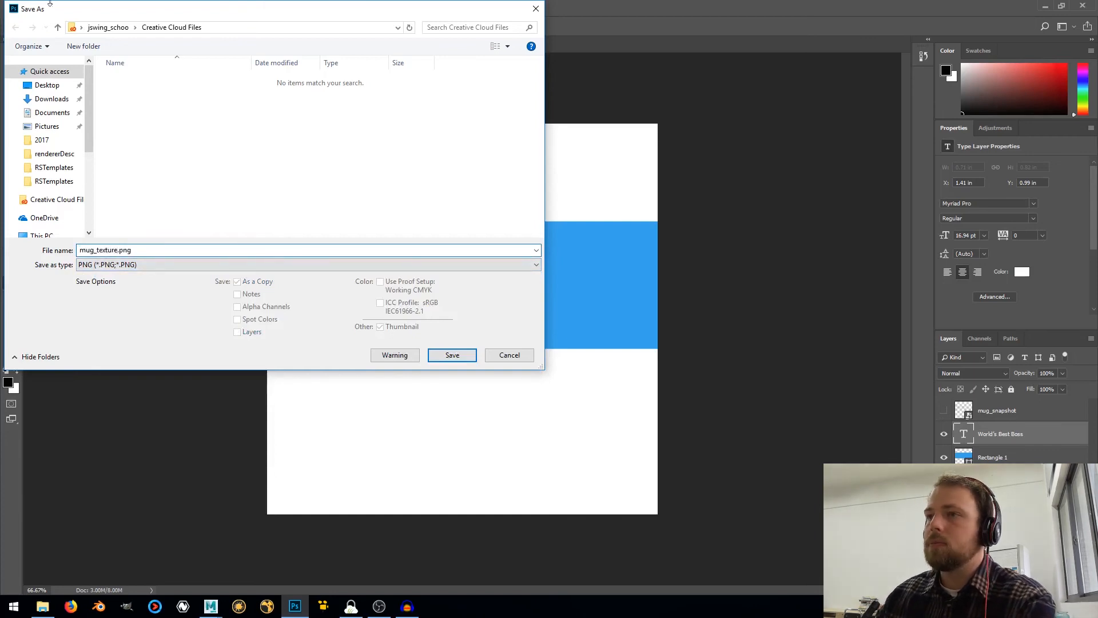
Save the PNG into the textures folder of tutorials\tutorial_0001_mug on the D: drive, accepting the PNG options
scroll(42, 203, "down", 3)
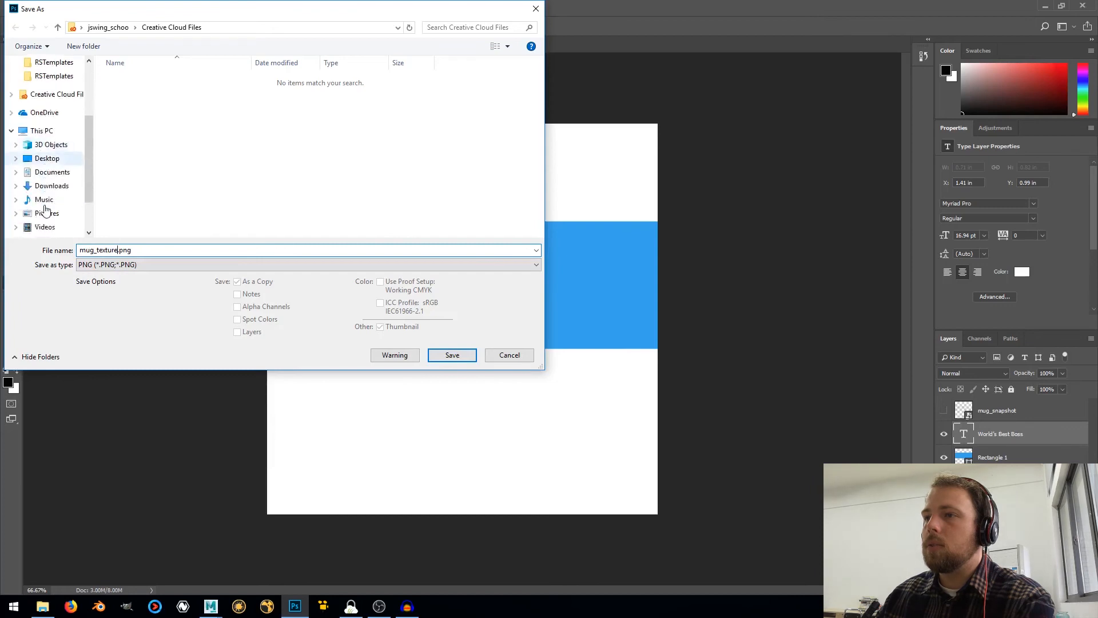
scroll(45, 211, "down", 3)
left_click(46, 190)
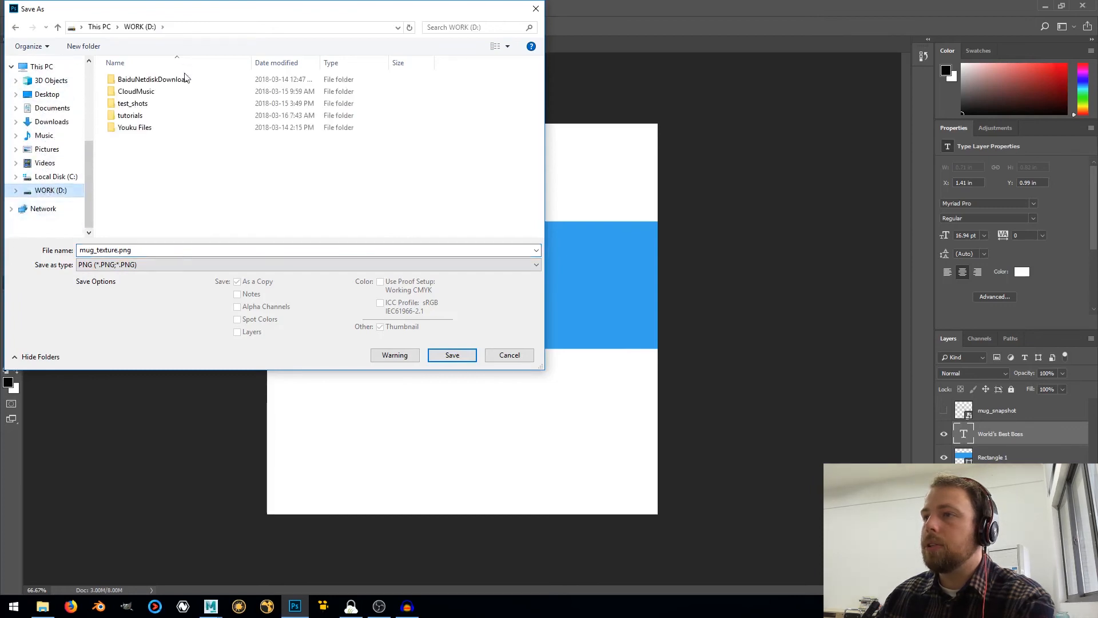
double_click(135, 114)
double_click(137, 81)
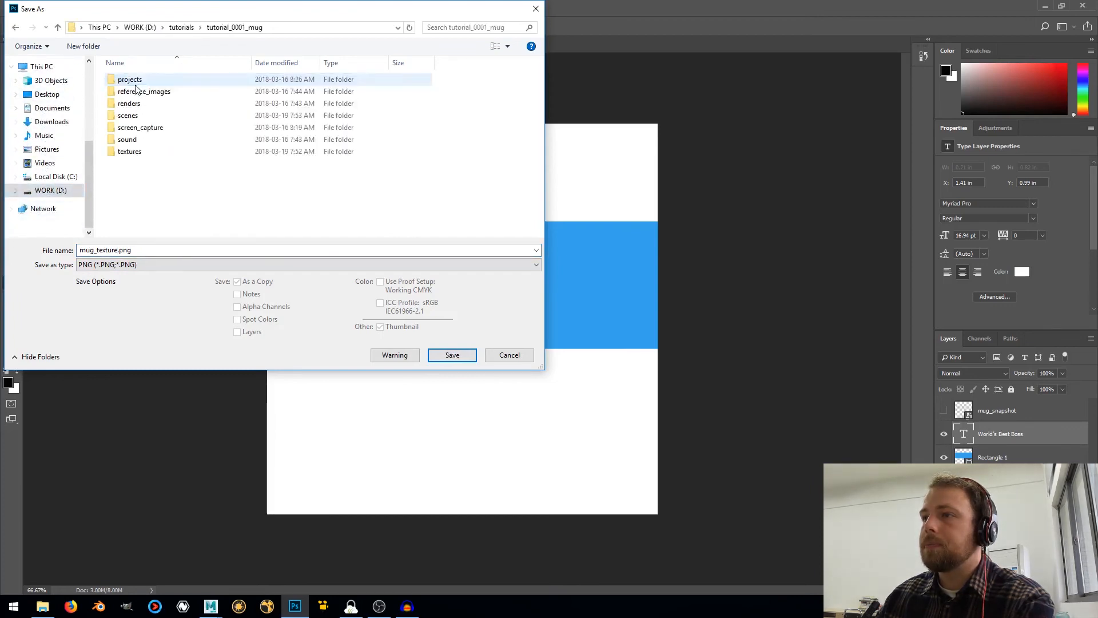
double_click(129, 152)
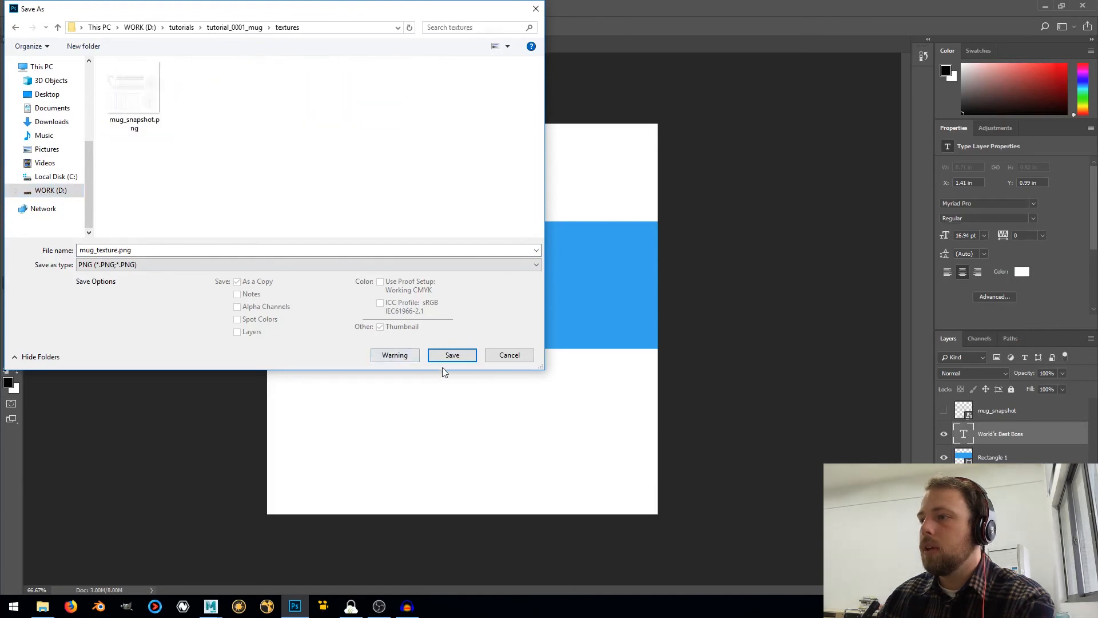
left_click(452, 355)
left_click(613, 179)
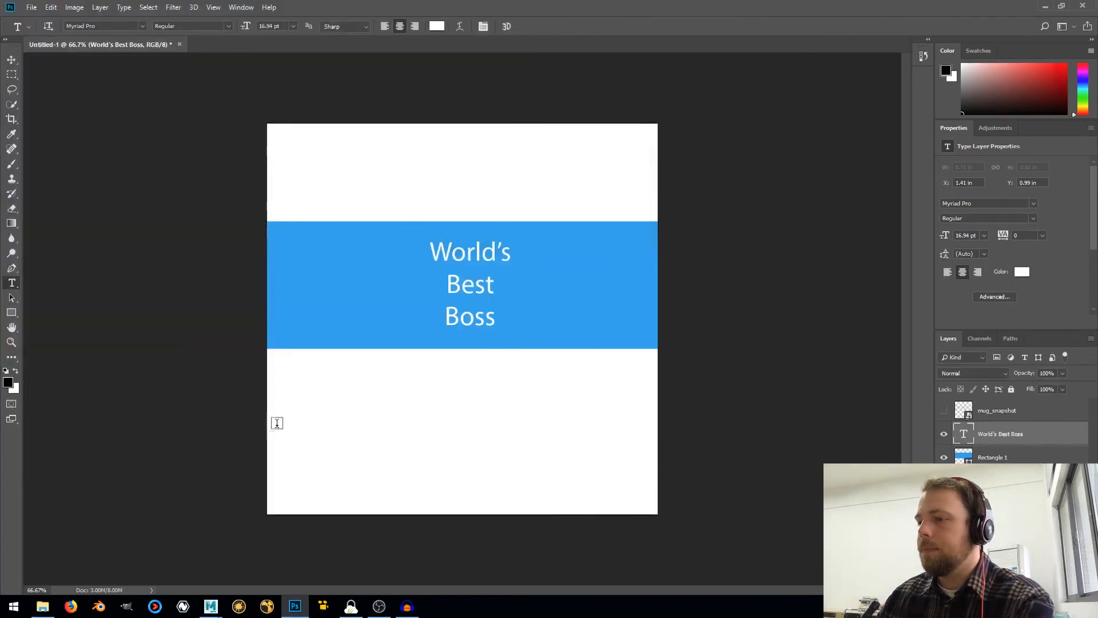
Switch to Maya, close the UV Editor and show the single perspective view
left_click(214, 609)
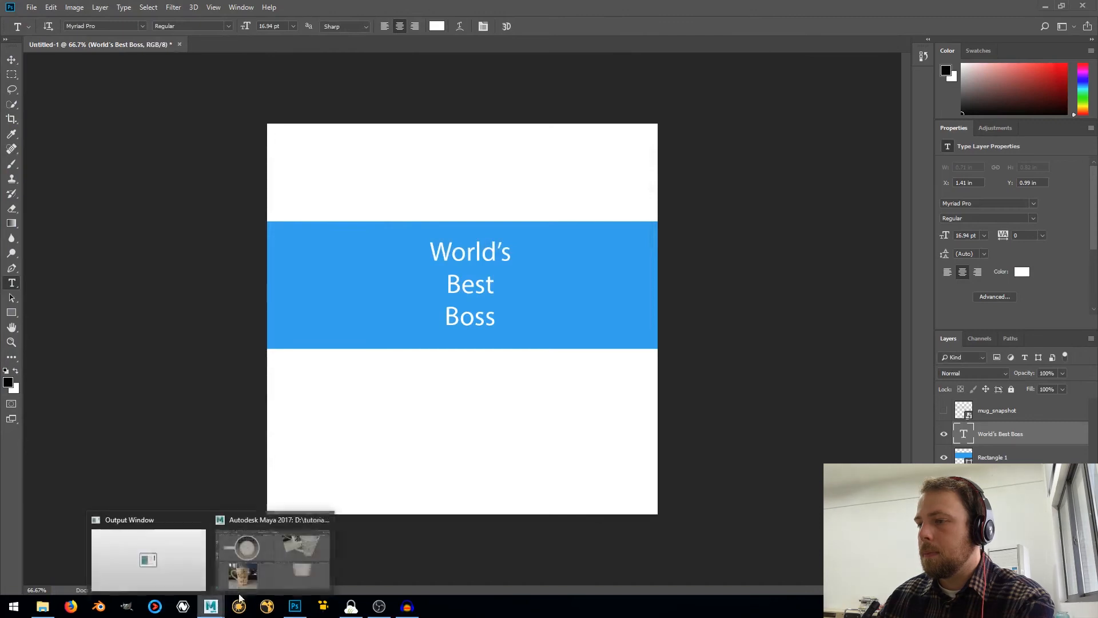
left_click(294, 556)
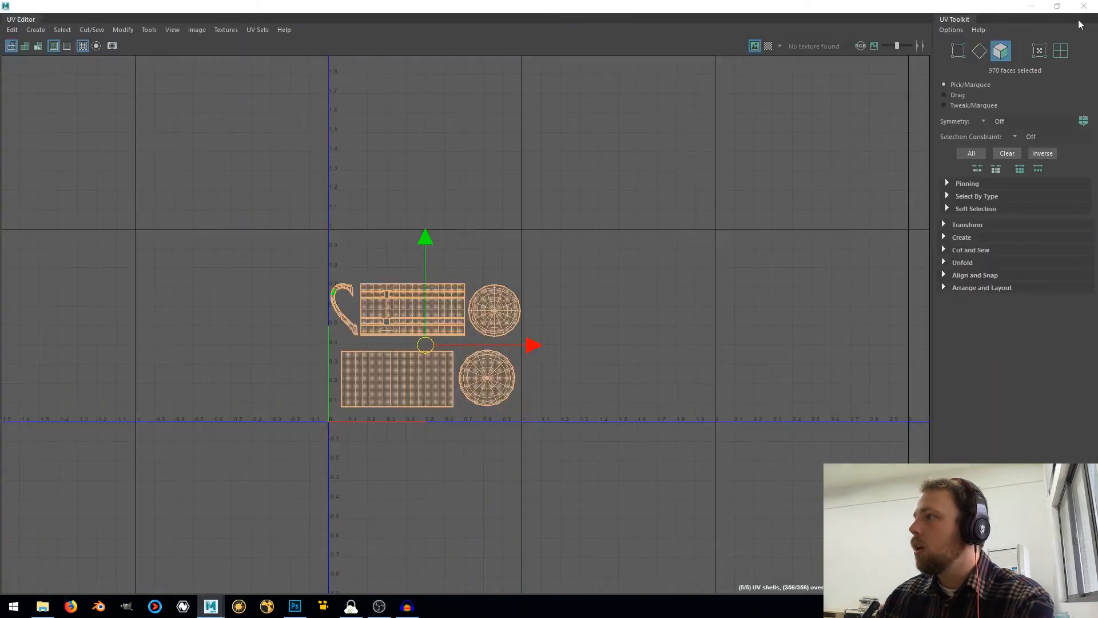
left_click(1083, 6)
left_click(13, 237)
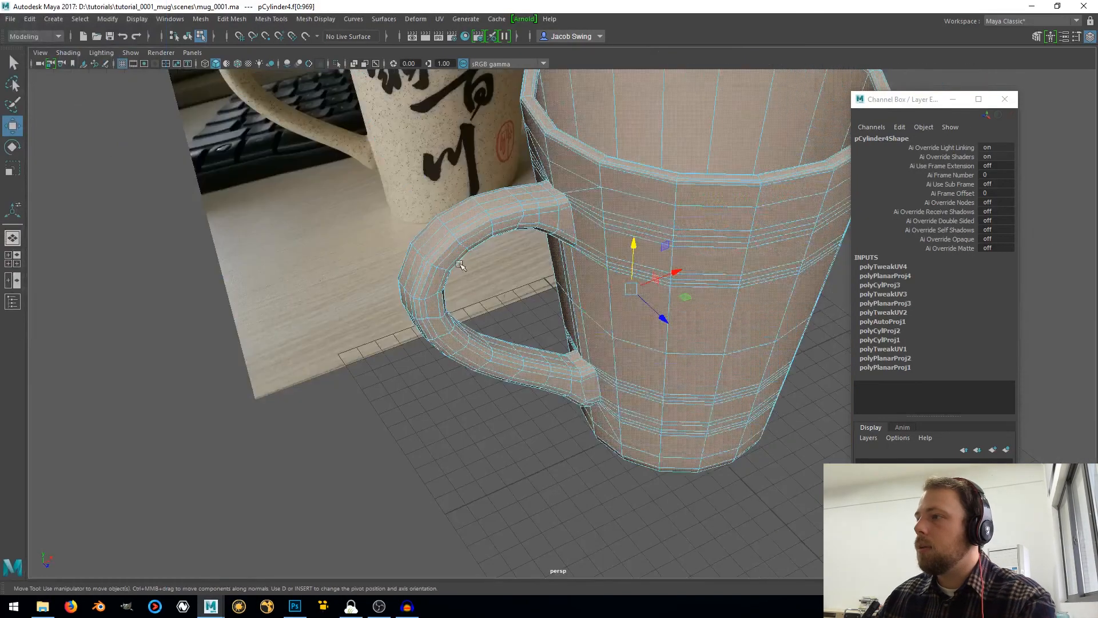
Return the mug to object mode and delete its construction history
right_click_drag(695, 263, 775, 214)
scroll(725, 227, "down", 5)
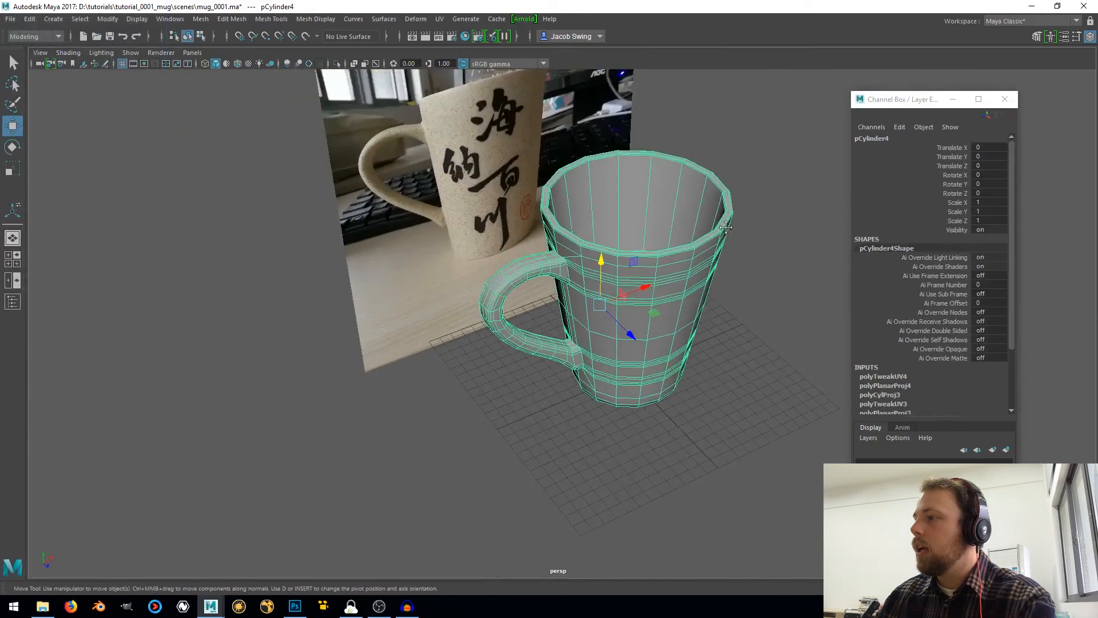
left_click_drag(725, 227, 600, 252, "alt")
left_click(30, 19)
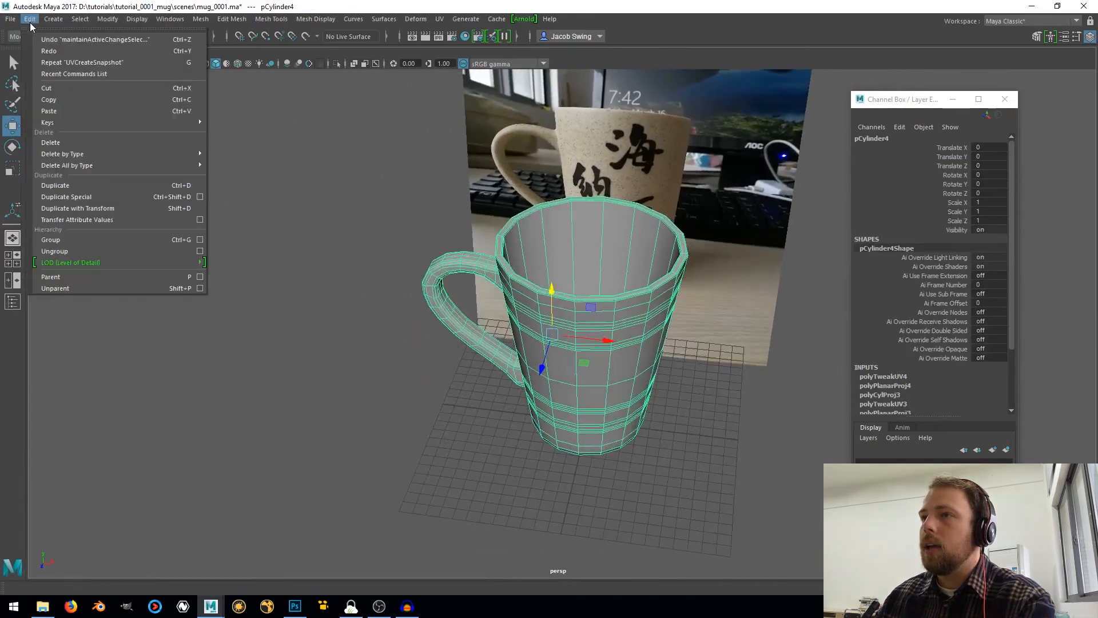
left_click(277, 165)
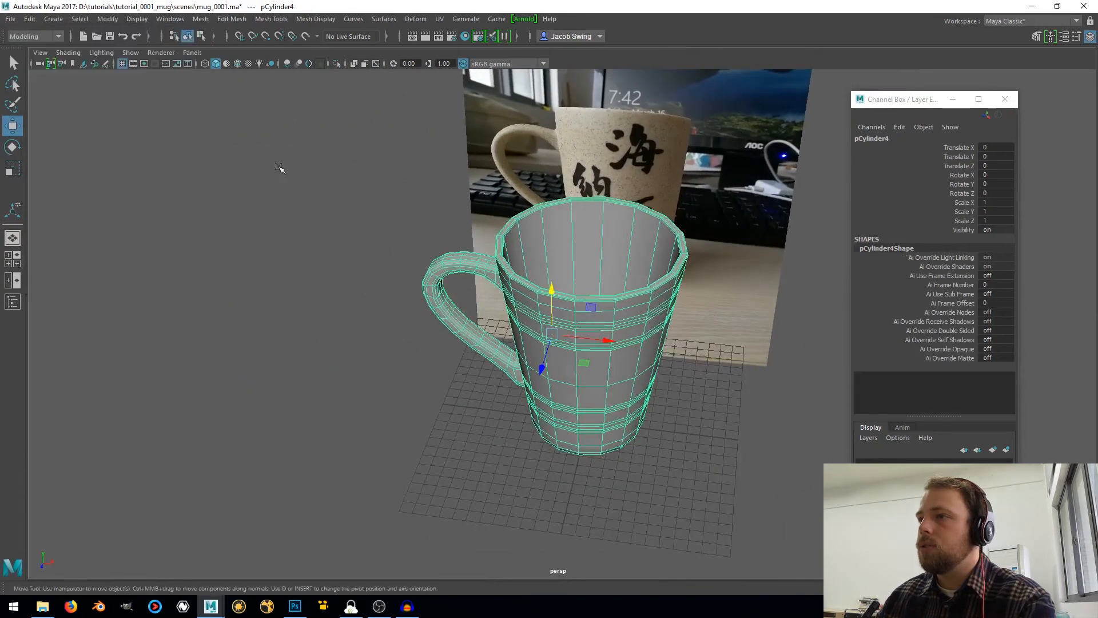
Start assigning a new material to the mug and list the Arnold shaders
middle_click_drag(579, 285, 370, 249, "alt")
right_click_drag(376, 210, 372, 504)
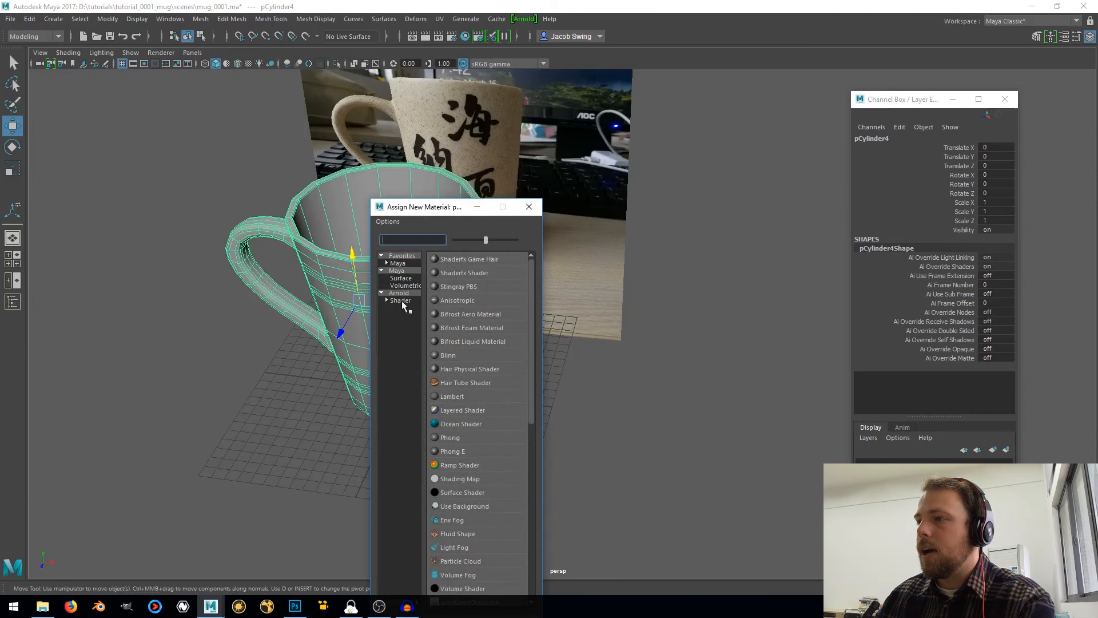
left_click(400, 300)
left_click(230, 20)
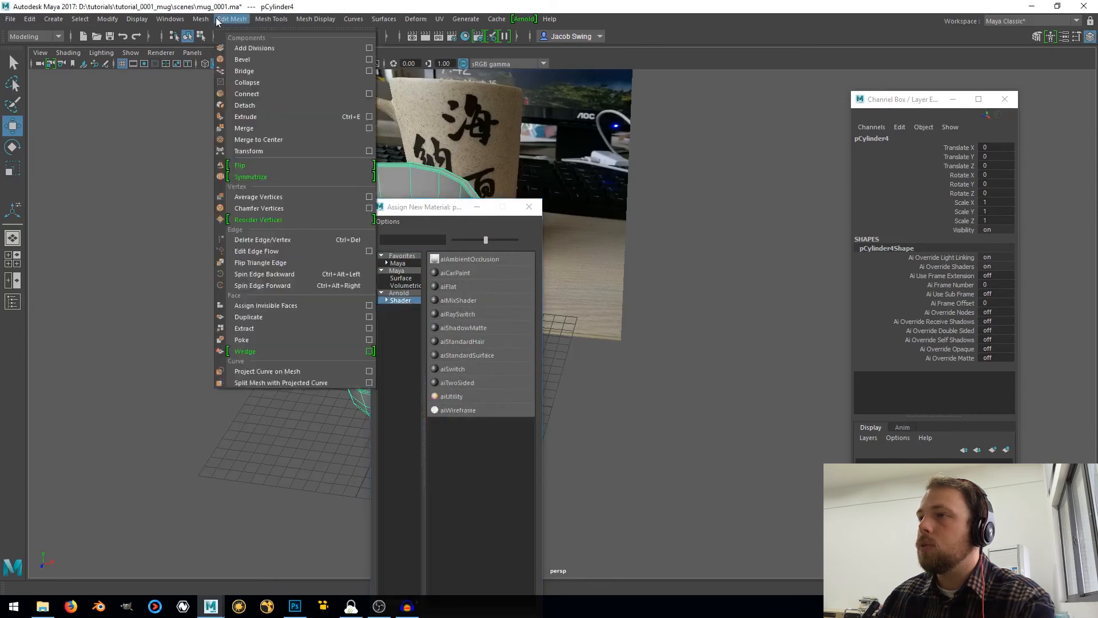
mouse_move(162, 20)
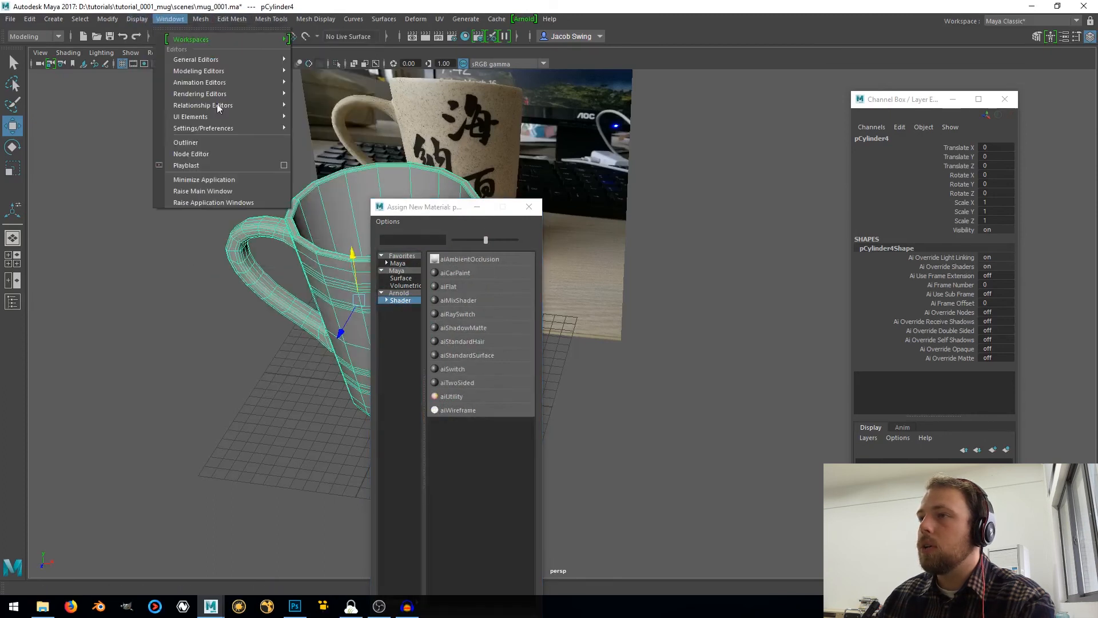
mouse_move(205, 129)
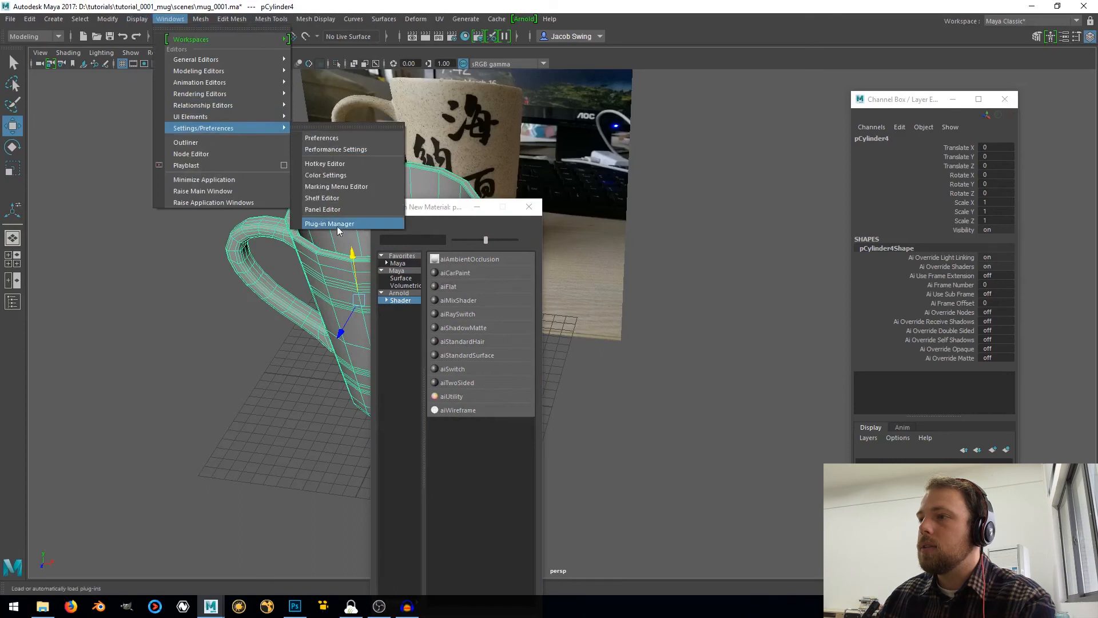
left_click(438, 213)
Assign a new aiStandardSurface material to the mug
left_click_drag(412, 213, 369, 130)
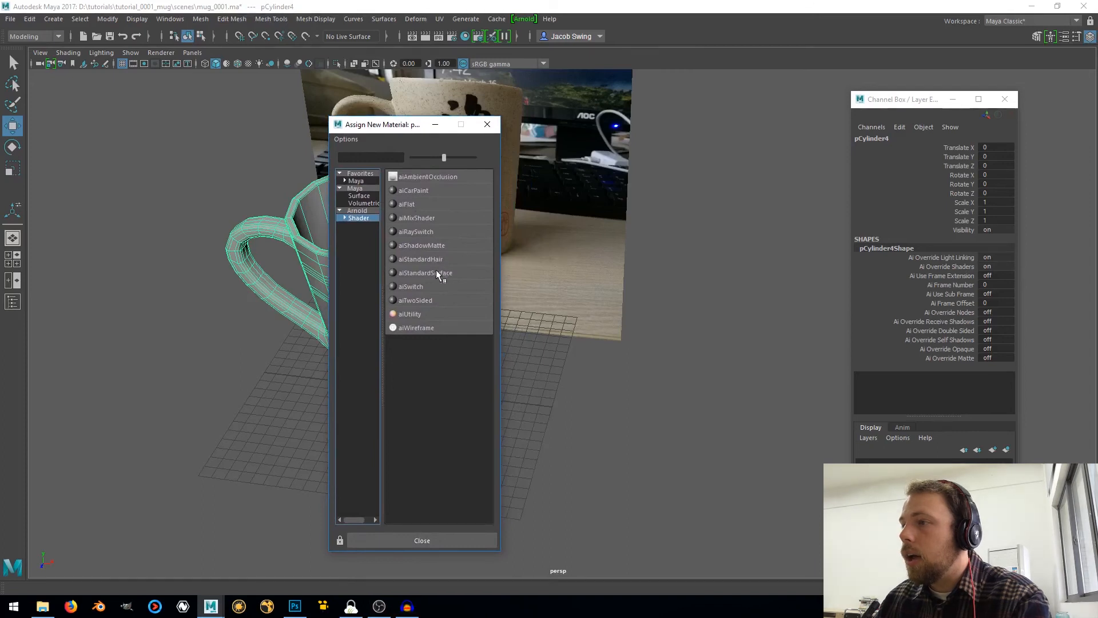
left_click(404, 272)
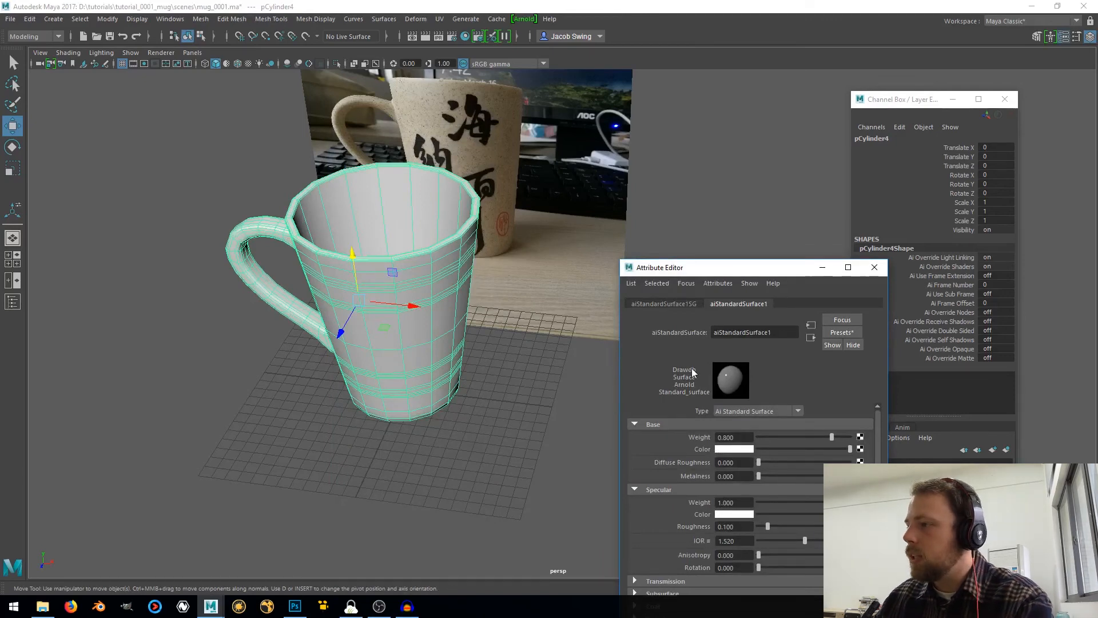
Connect a File texture to the material's base weight and load mug_texture.png from the tutorial_0001_mug textures folder
left_click(860, 437)
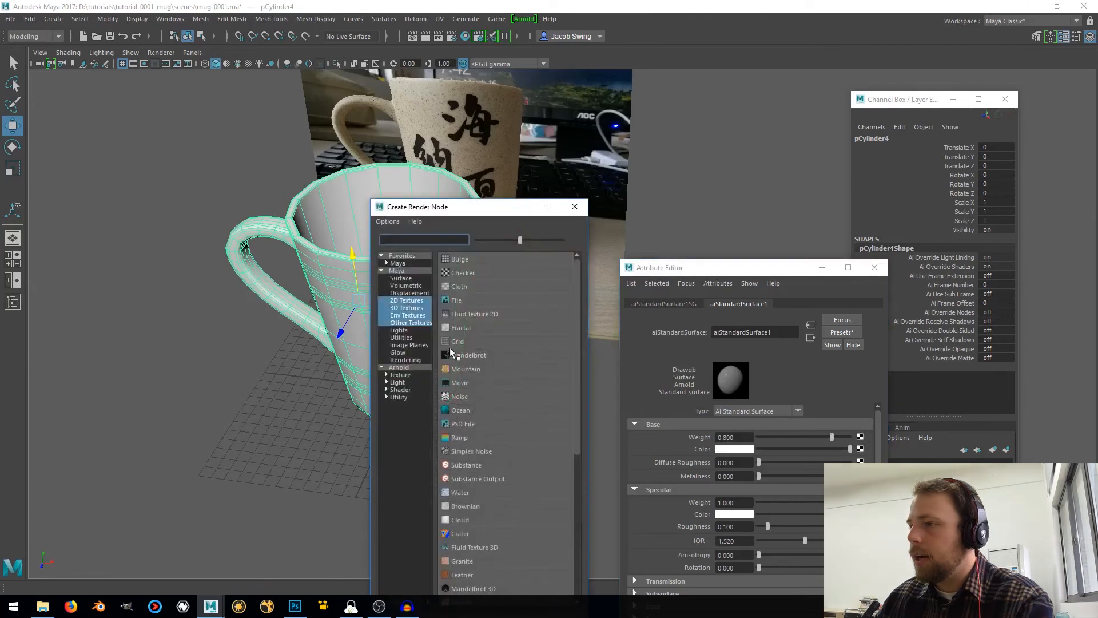
left_click(455, 301)
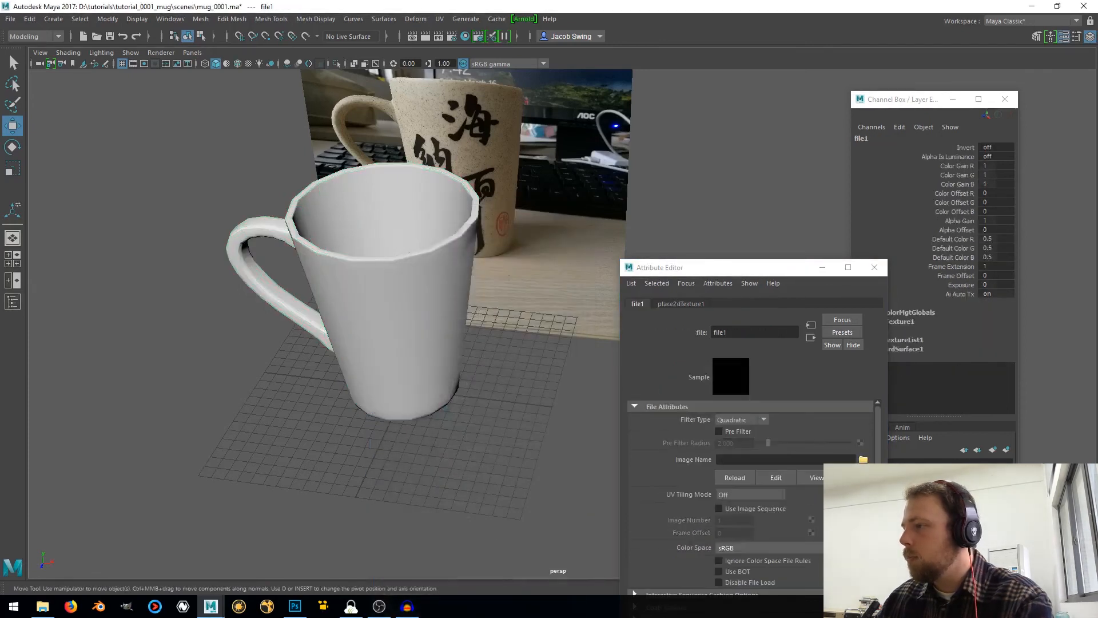
left_click(863, 459)
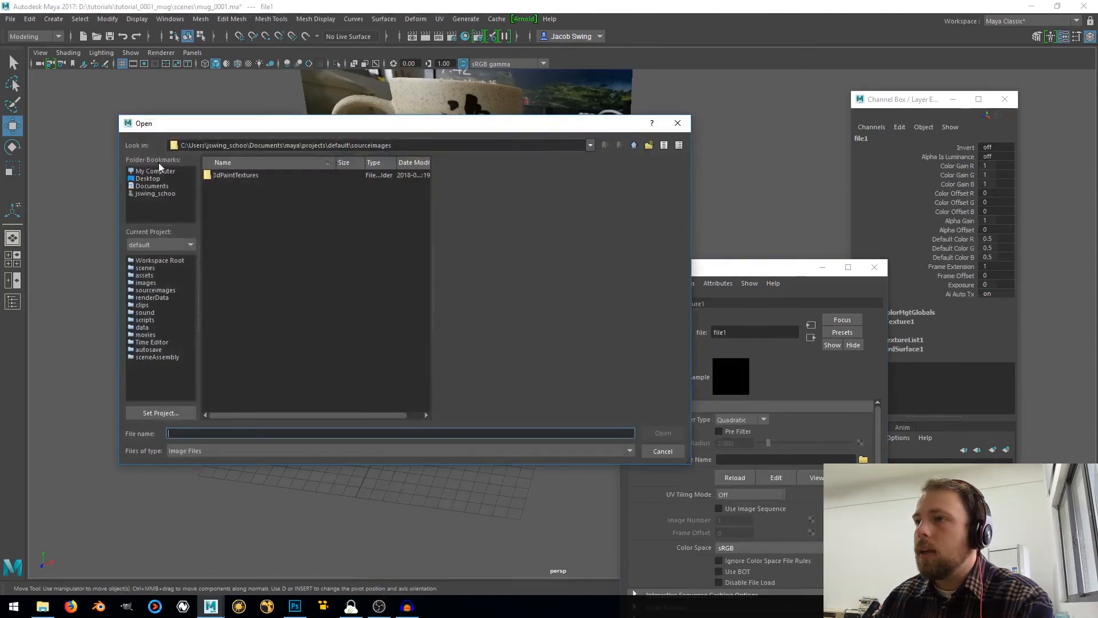
left_click(146, 174)
double_click(220, 185)
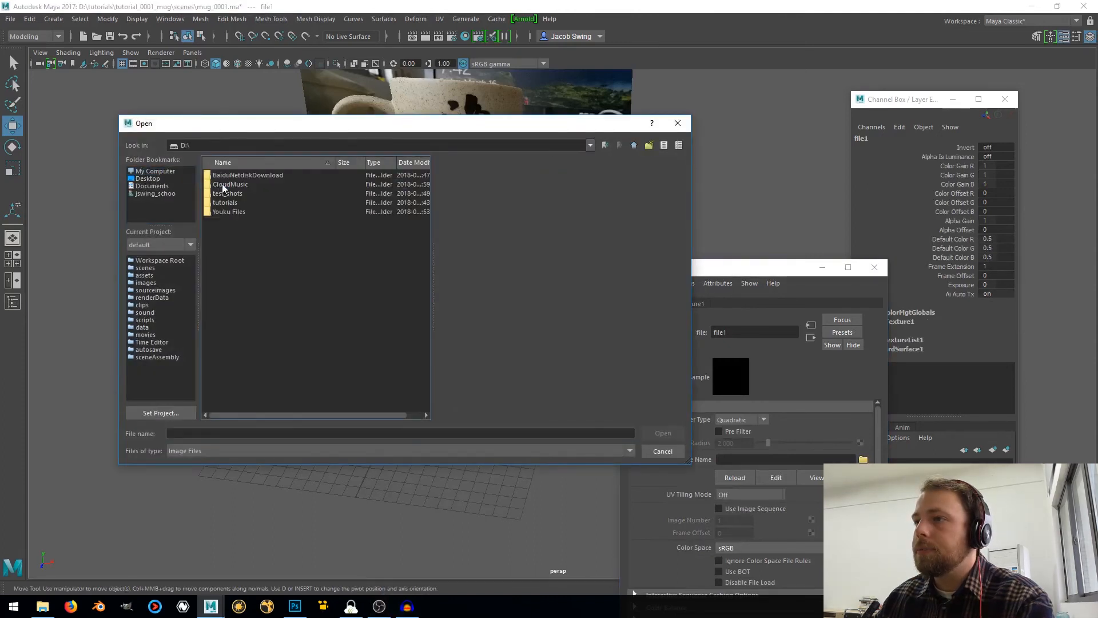
double_click(225, 203)
double_click(228, 175)
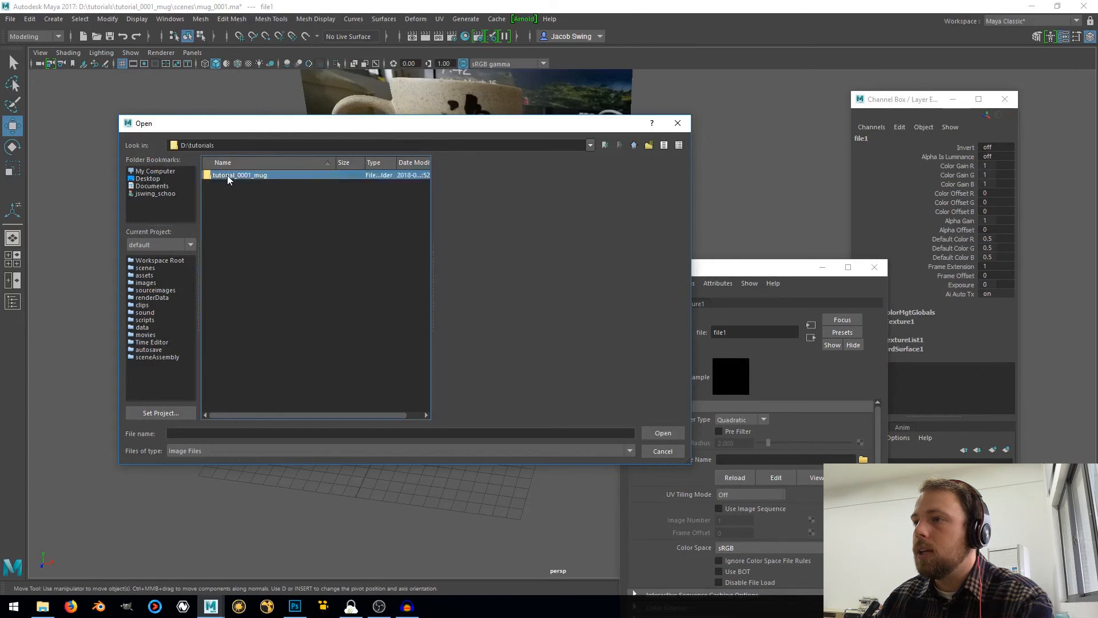
double_click(229, 230)
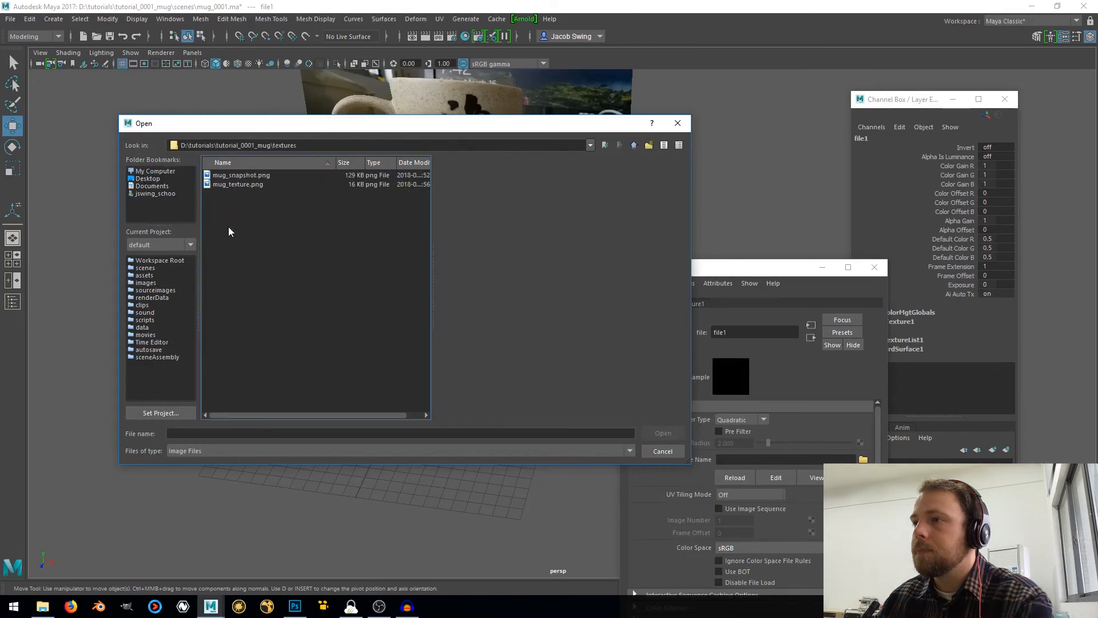
left_click(242, 184)
left_click(663, 432)
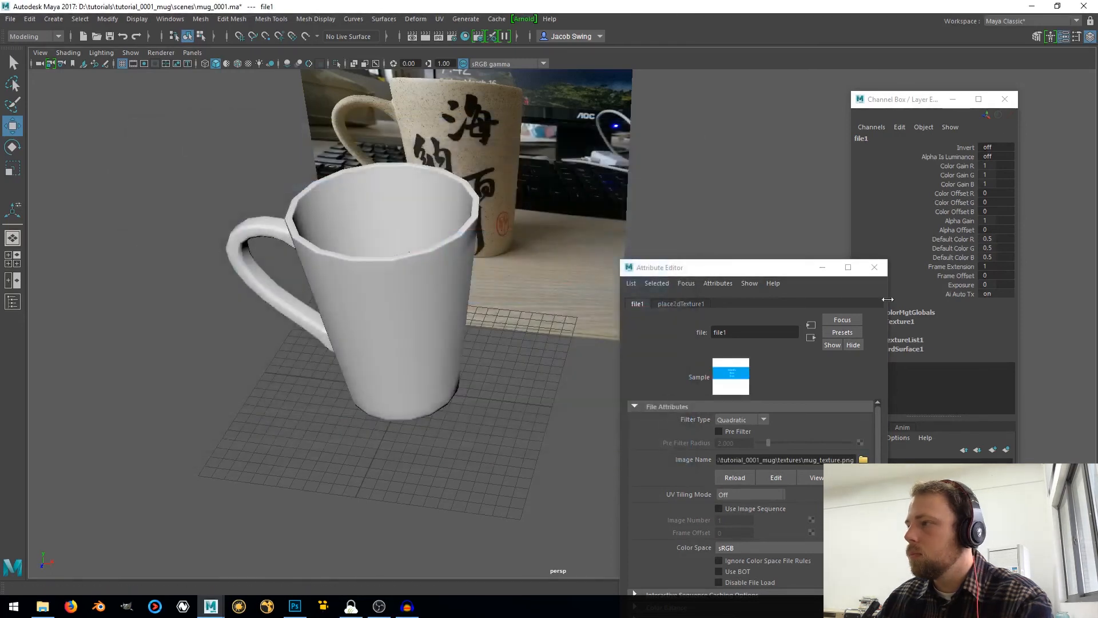
Close the Attribute Editor, show textures in the perspective view and select the mug
left_click(874, 267)
left_click_drag(420, 304, 448, 326, "alt")
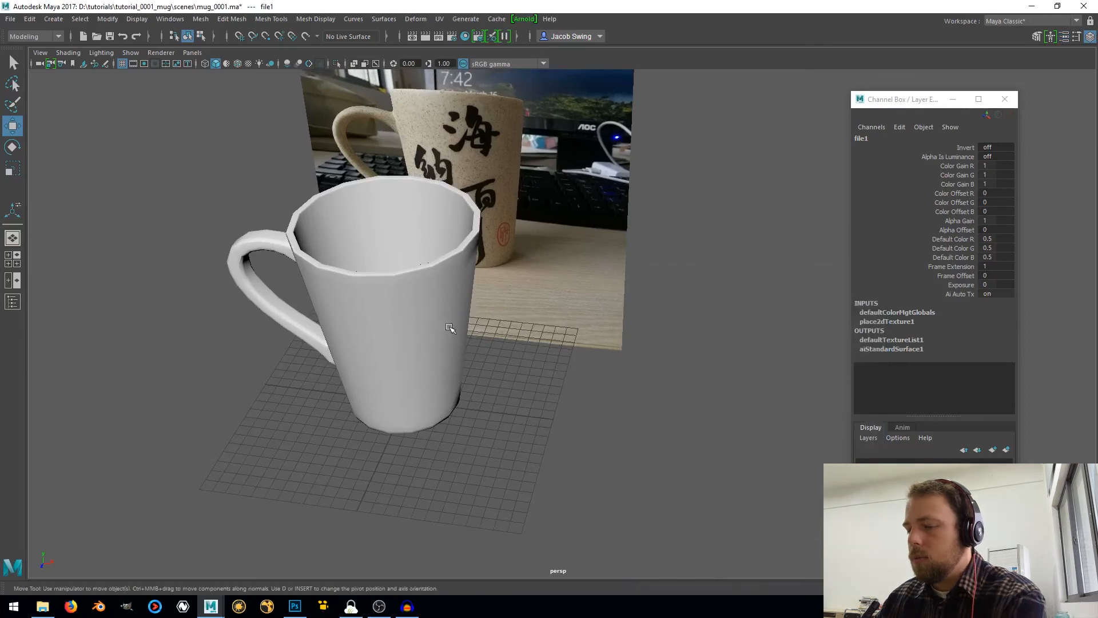
key("6")
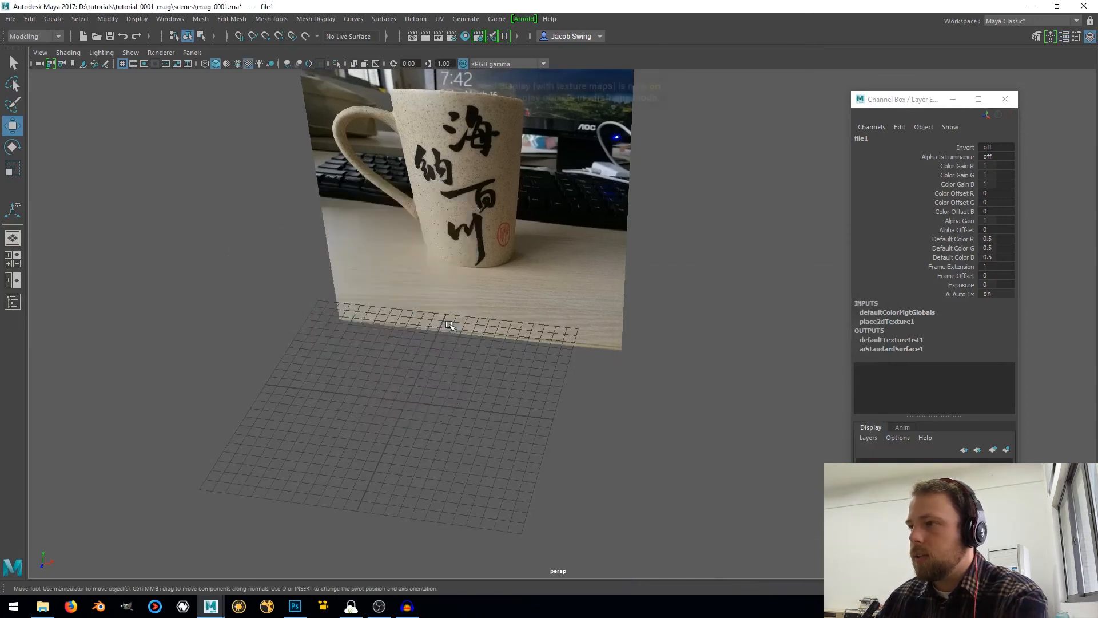
mouse_move(483, 337)
left_mouse_down("alt")
mouse_move(494, 360)
mouse_move(362, 326)
mouse_move(583, 332)
mouse_move(542, 334)
mouse_move(414, 383)
mouse_move(522, 325)
mouse_move(458, 327)
mouse_move(423, 352)
mouse_move(458, 347)
left_mouse_up("alt")
left_click(456, 347)
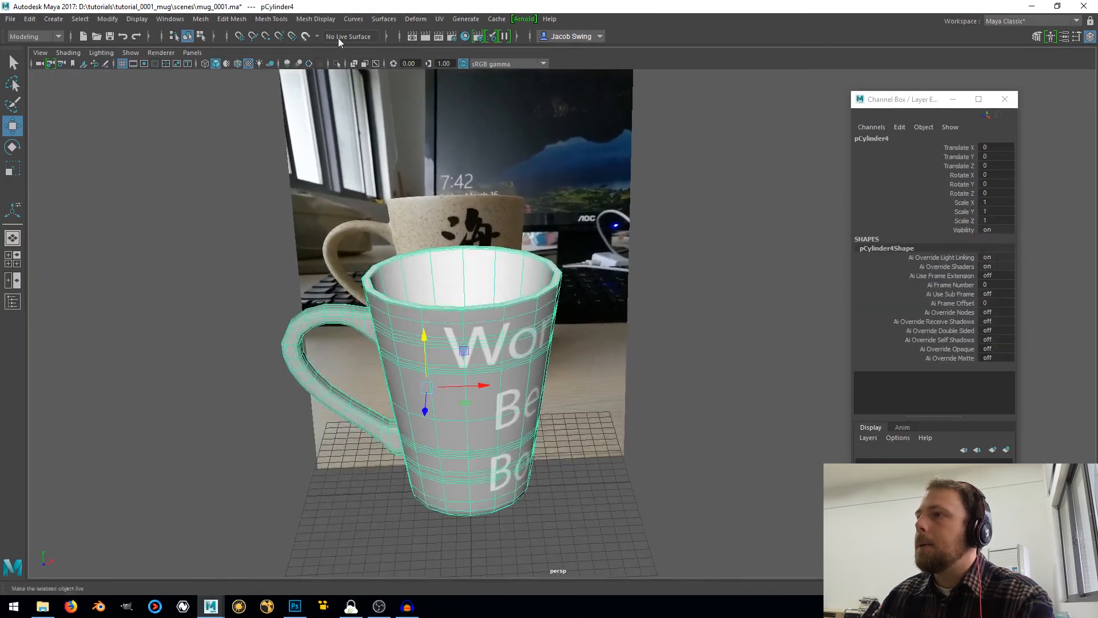
Open the UV Editor beside the perspective view, close the UV Toolkit and frame the mug's UVs over the texture
left_click(439, 19)
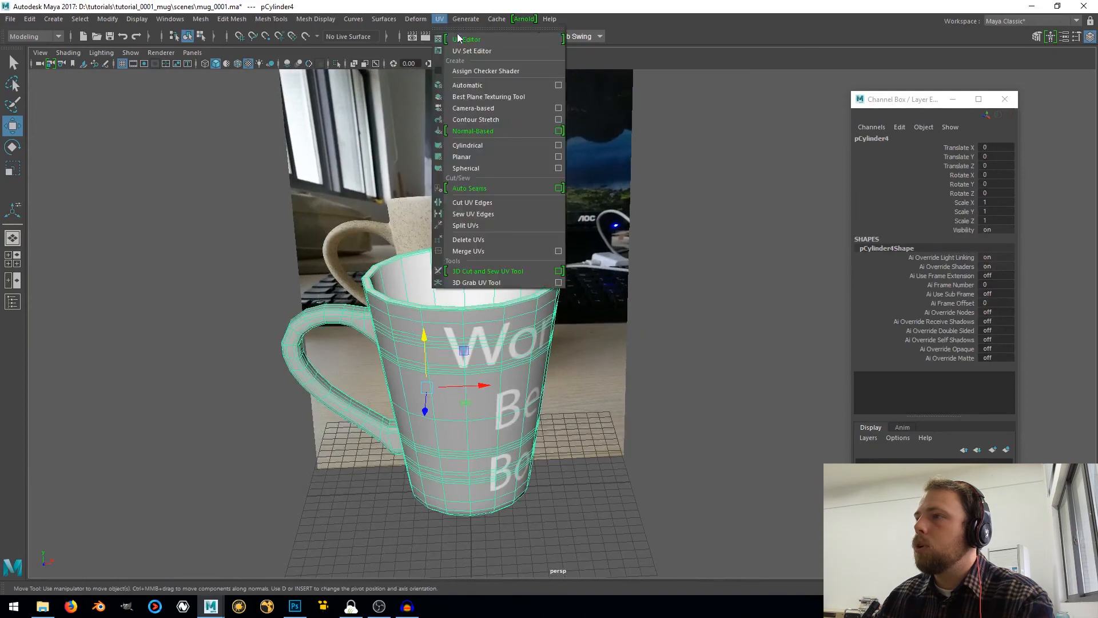
left_click(457, 39)
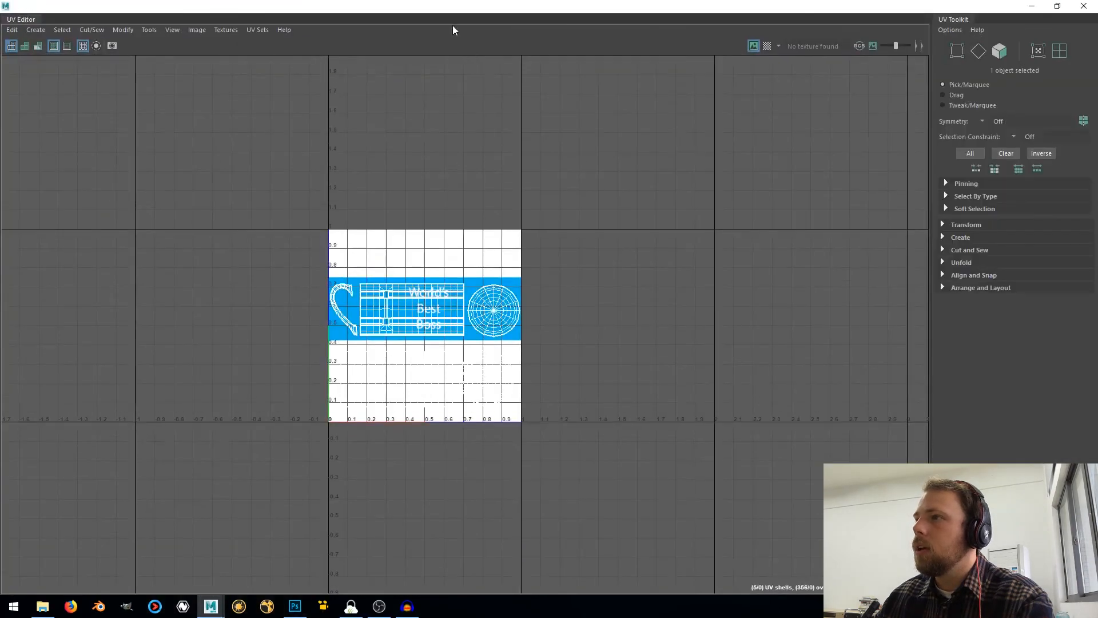
left_click_drag(452, 24, 607, 101)
left_click(1082, 7)
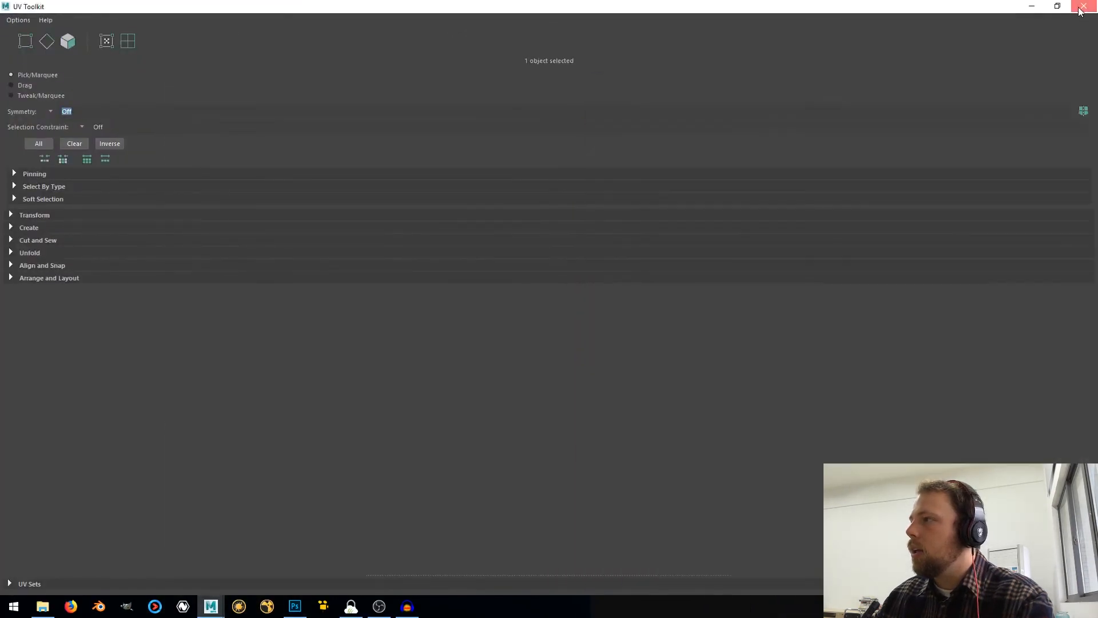
left_click_drag(765, 90, 749, 81)
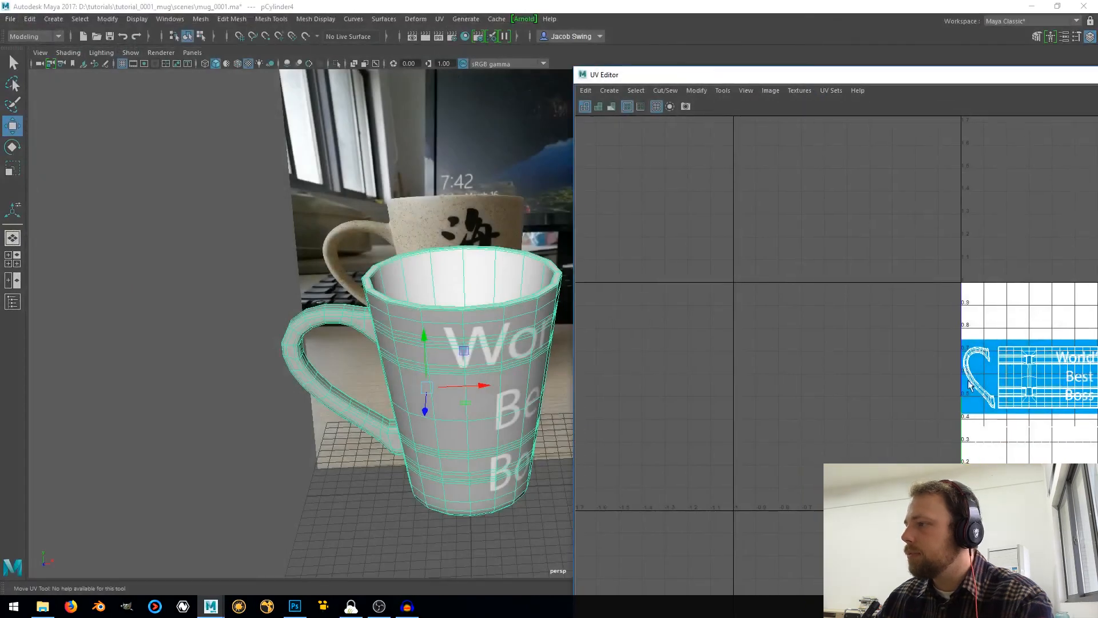
key("f")
right_click_drag(787, 325, 823, 318)
scroll(761, 304, "up", 3)
scroll(749, 290, "up", 1)
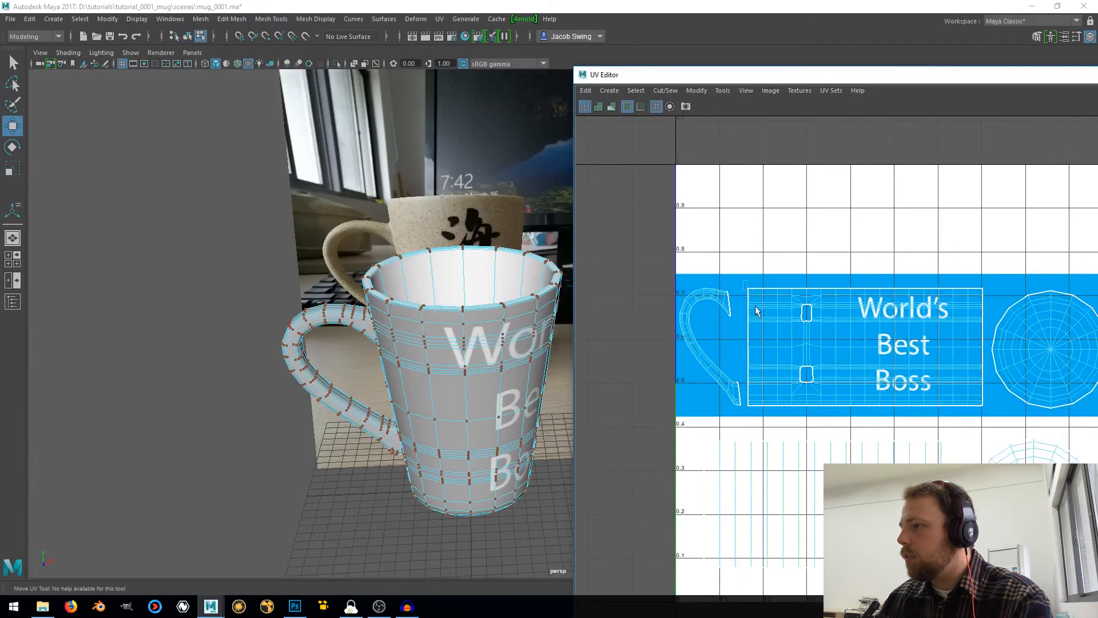
Shift the UV shell of the mug's body horizontally so the "World's Best Boss" text is placed on the mug's front
left_click_drag(991, 422, 991, 422)
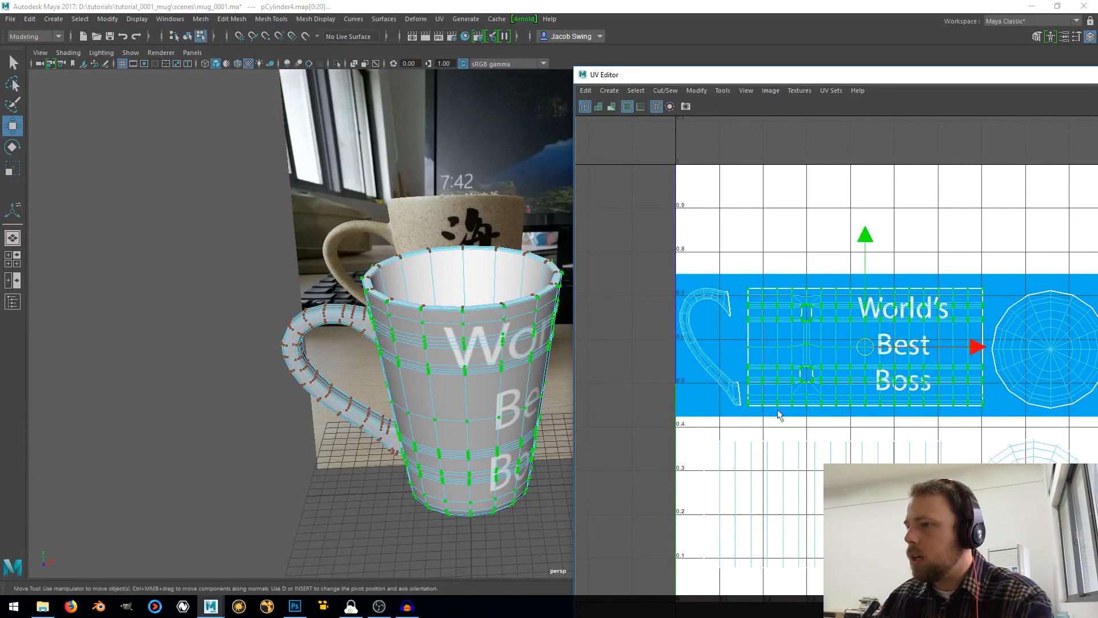
middle_click_drag(482, 409, 475, 377, "alt")
left_click_drag(453, 381, 462, 370, "alt")
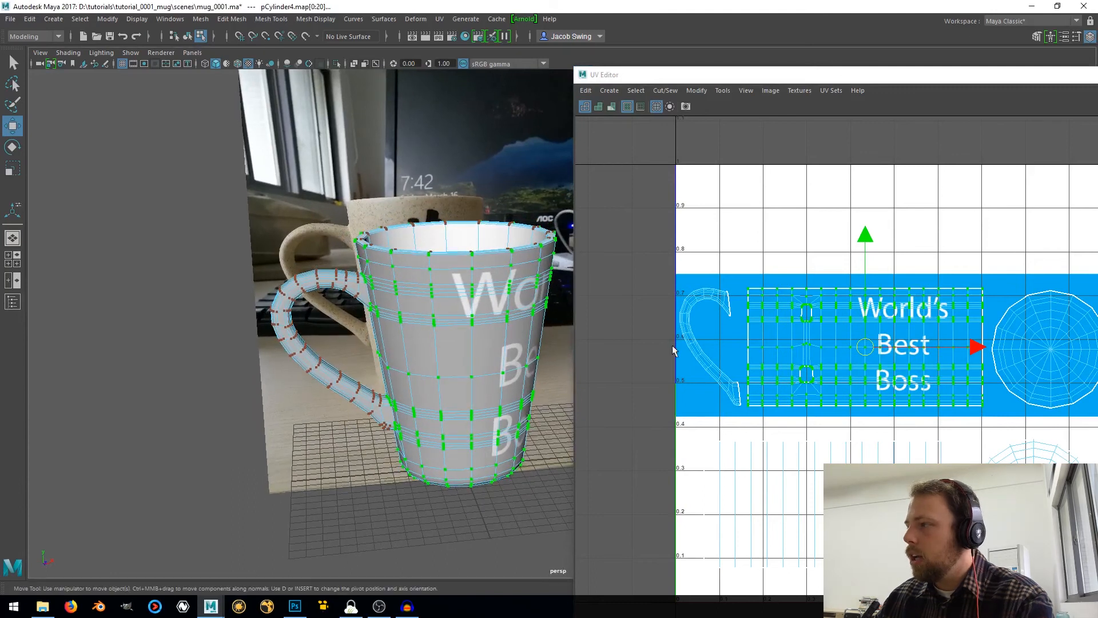
left_click_drag(990, 349, 1007, 348)
middle_click_drag(493, 418, 409, 423, "alt")
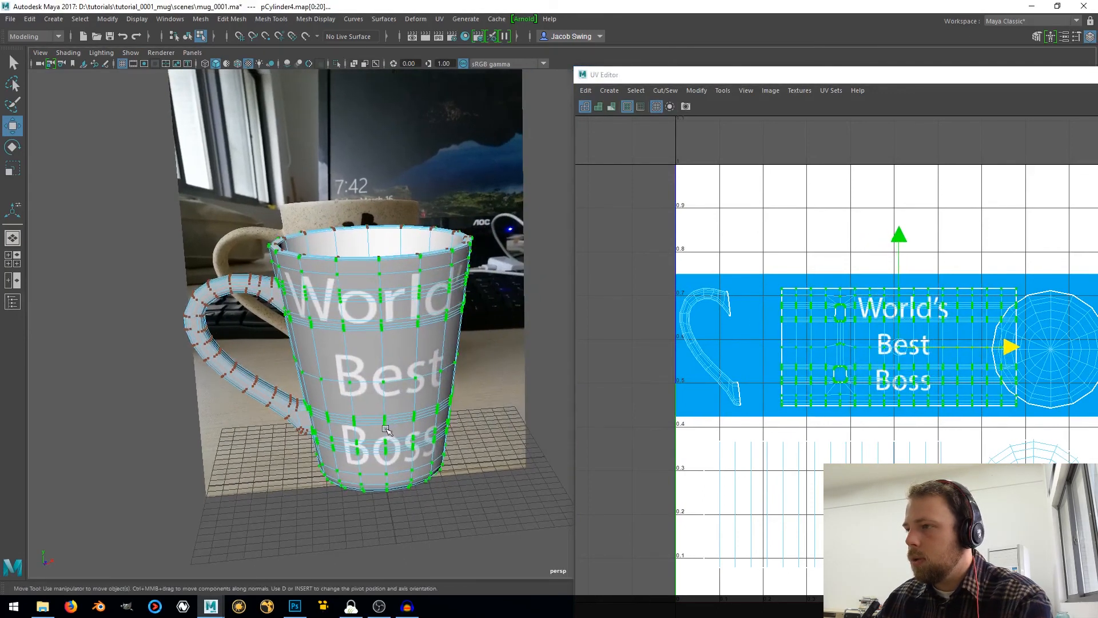
left_click_drag(409, 423, 383, 411, "alt")
left_click_drag(1012, 348, 1019, 350)
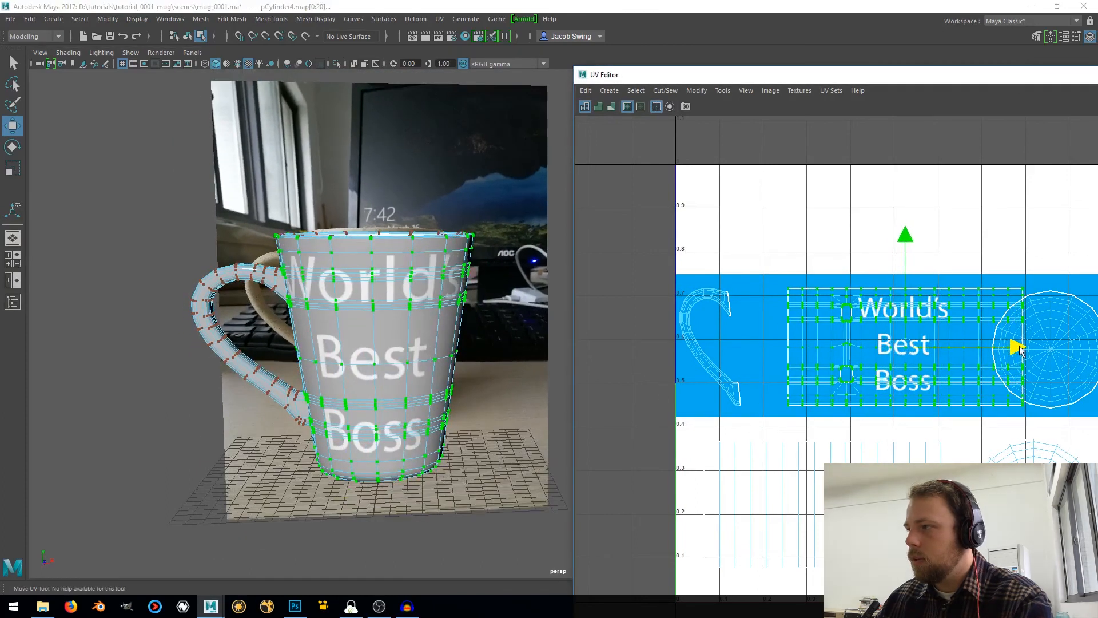
left_click_drag(488, 351, 444, 378, "alt")
Return the mug to object mode and close the UV Editor
right_click_drag(478, 273, 575, 233)
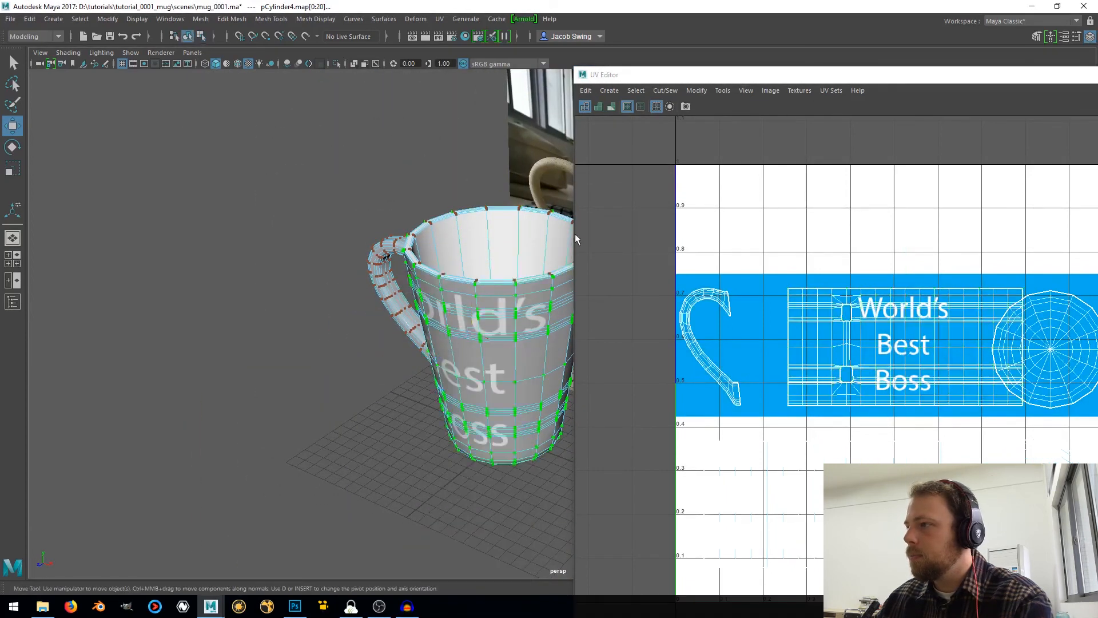
left_click_drag(857, 76, 440, 100)
left_click_drag(954, 99, 569, 91)
left_click(855, 90)
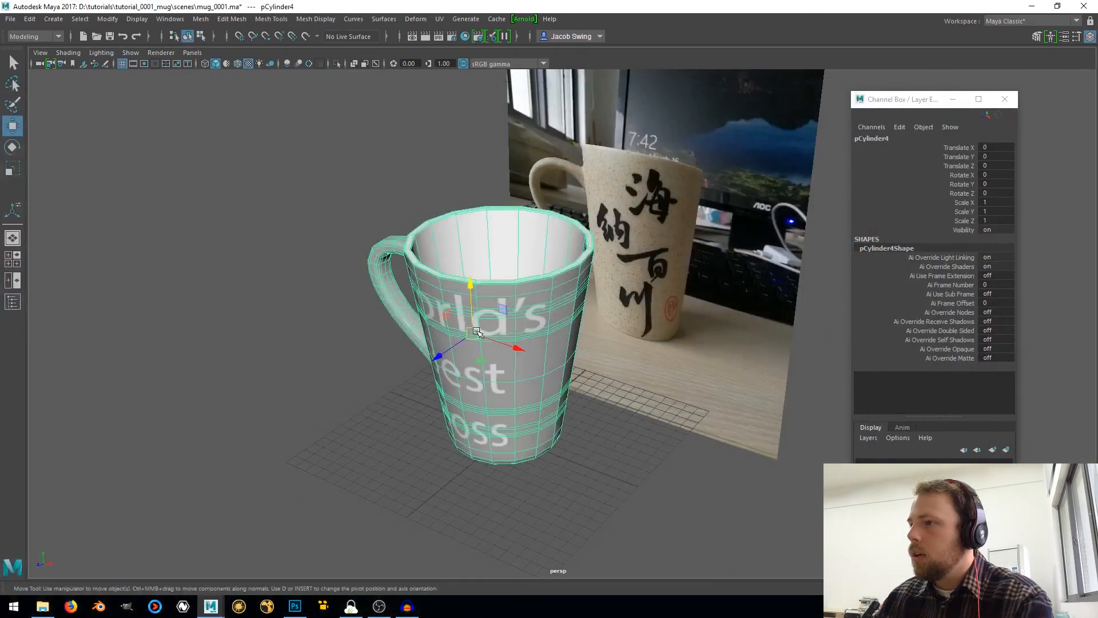
Display the mug in smooth preview and check the text placement around the body and handle
left_click(283, 291)
left_click(435, 278)
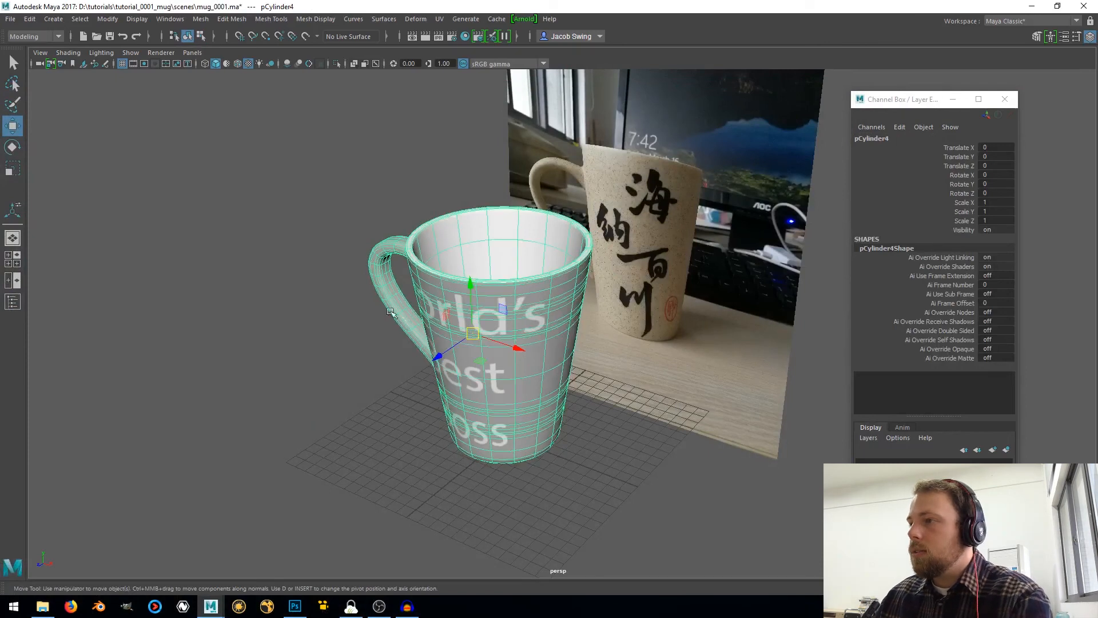
left_click(309, 364)
left_click_drag(309, 363, 442, 353, "alt")
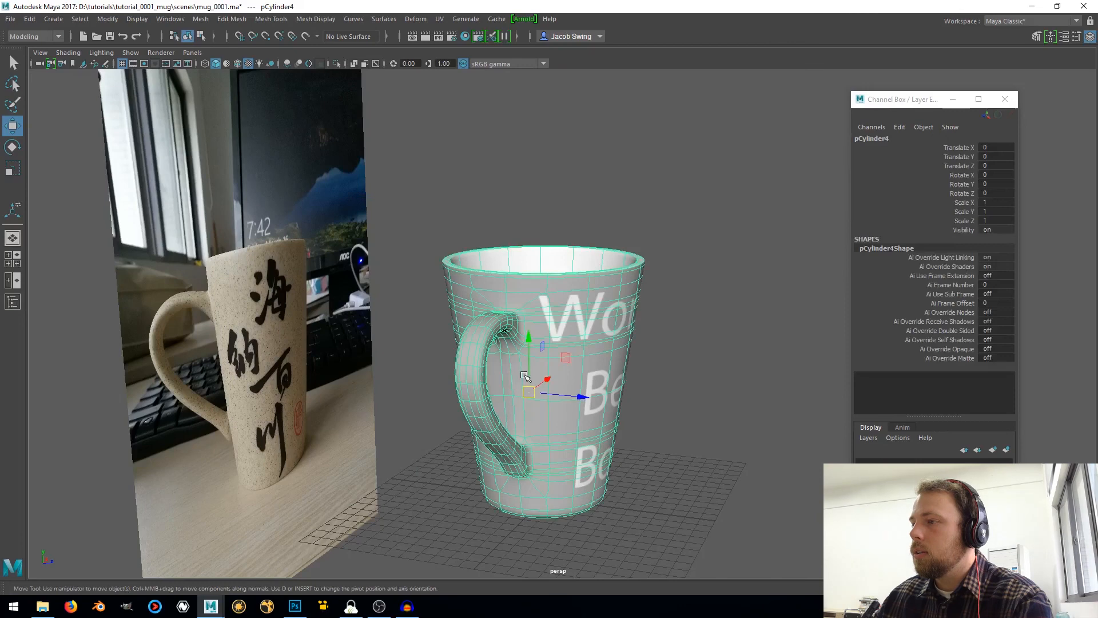
scroll(524, 375, "up", 3)
left_click_drag(498, 421, 669, 366, "alt")
left_click(705, 375)
mouse_move(372, 492)
left_mouse_down("alt")
mouse_move(507, 468)
mouse_move(402, 505)
mouse_move(375, 495)
left_mouse_up("alt")
left_click(460, 407)
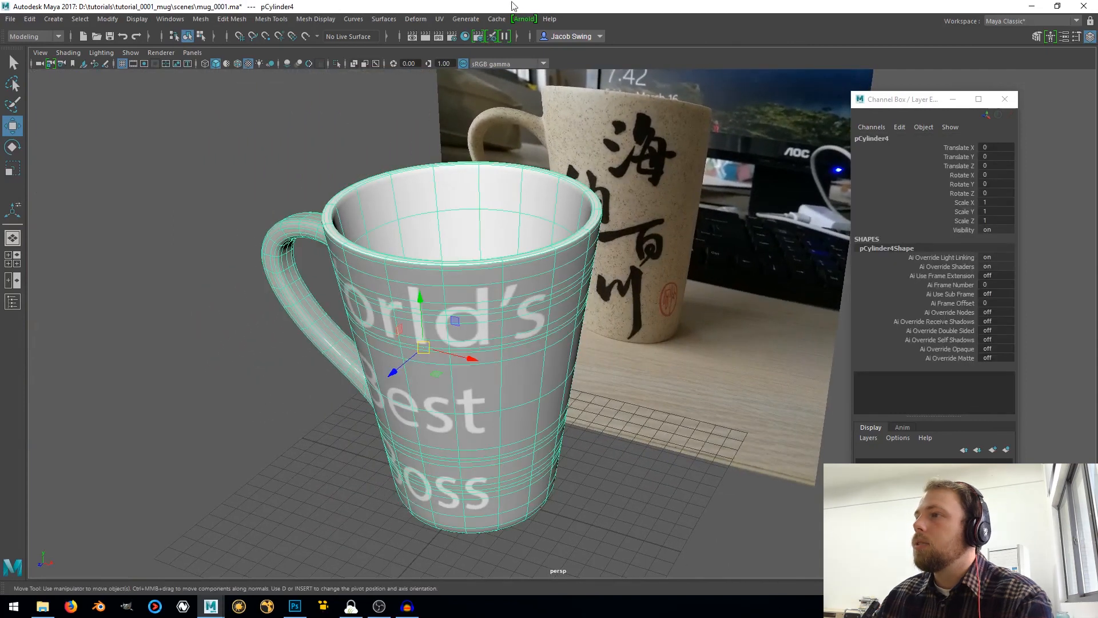
Add an Arnold Skydome Light to the scene
left_click(439, 19)
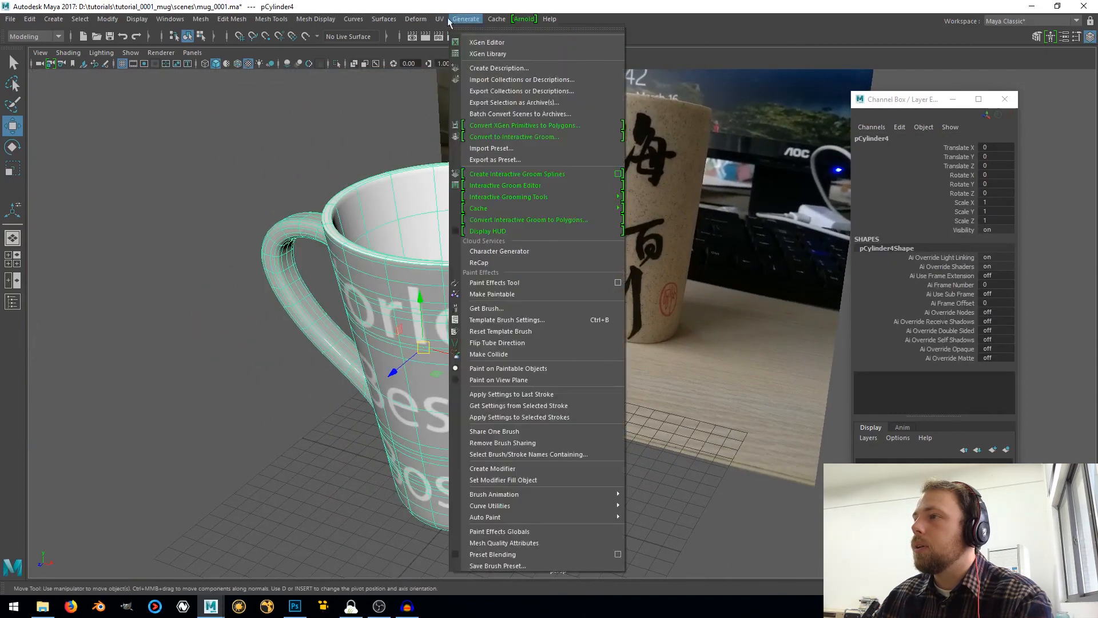
left_click(521, 19)
mouse_move(548, 76)
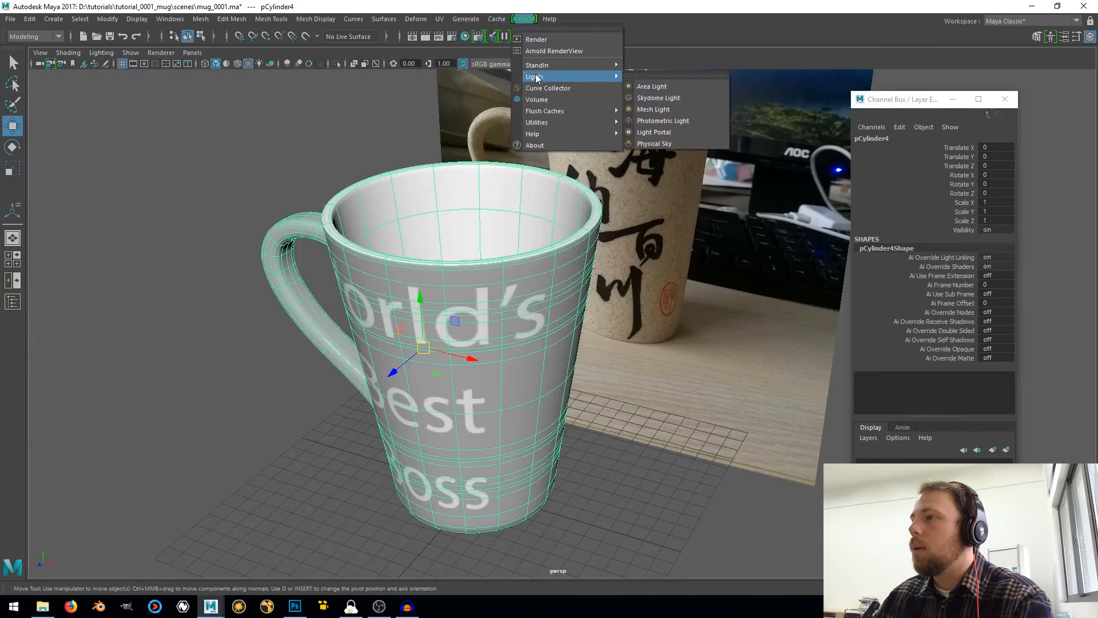
left_click(671, 97)
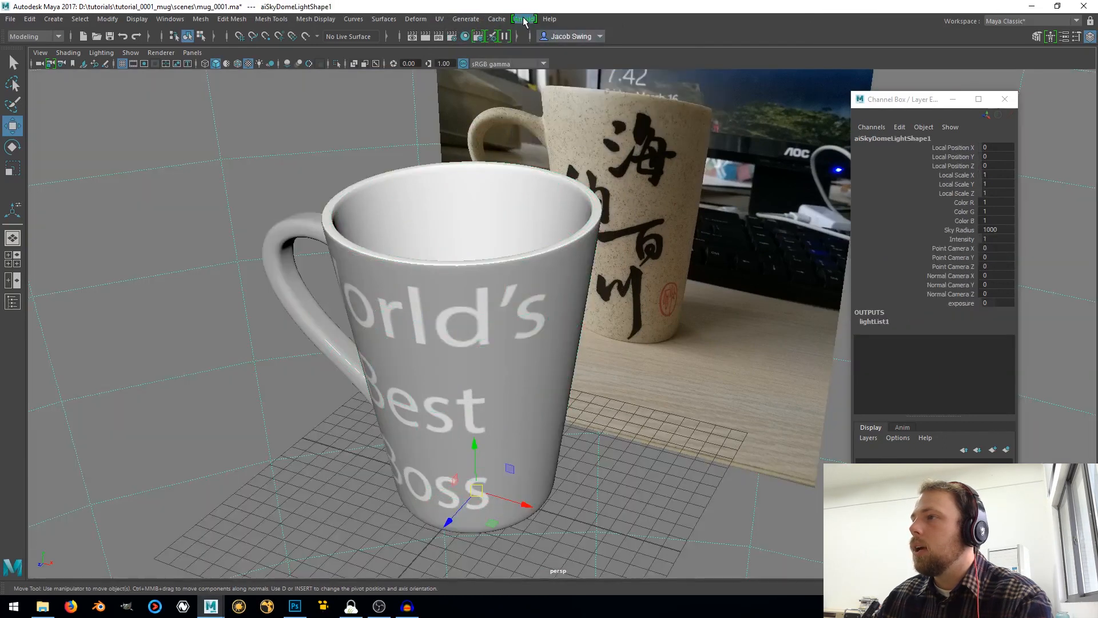
Open the Arnold RenderView
left_click(524, 19)
mouse_move(549, 18)
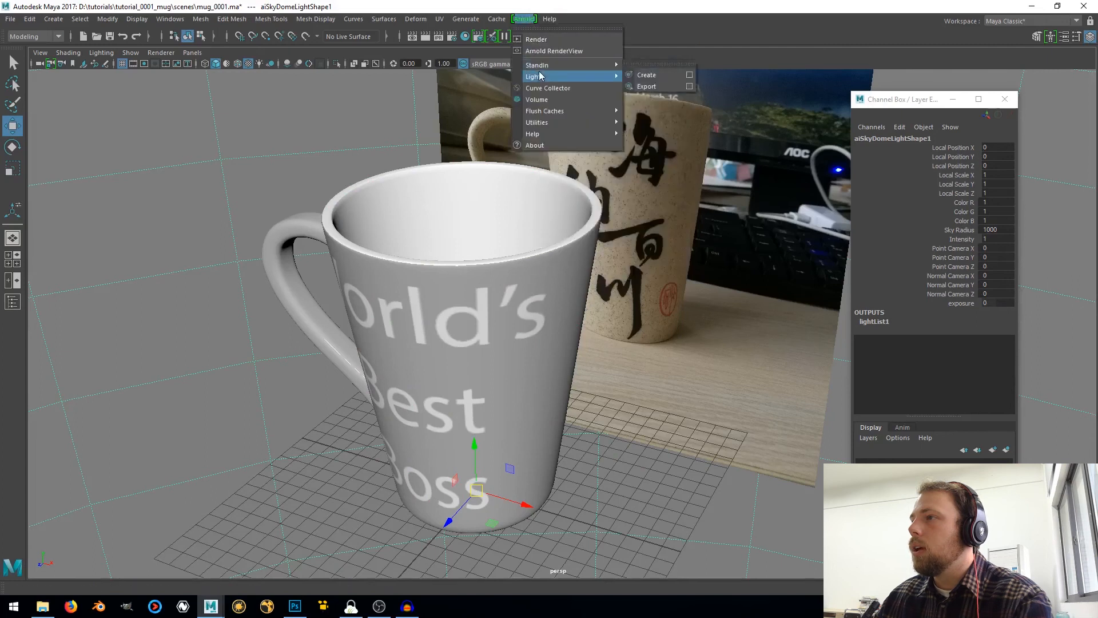
mouse_move(548, 65)
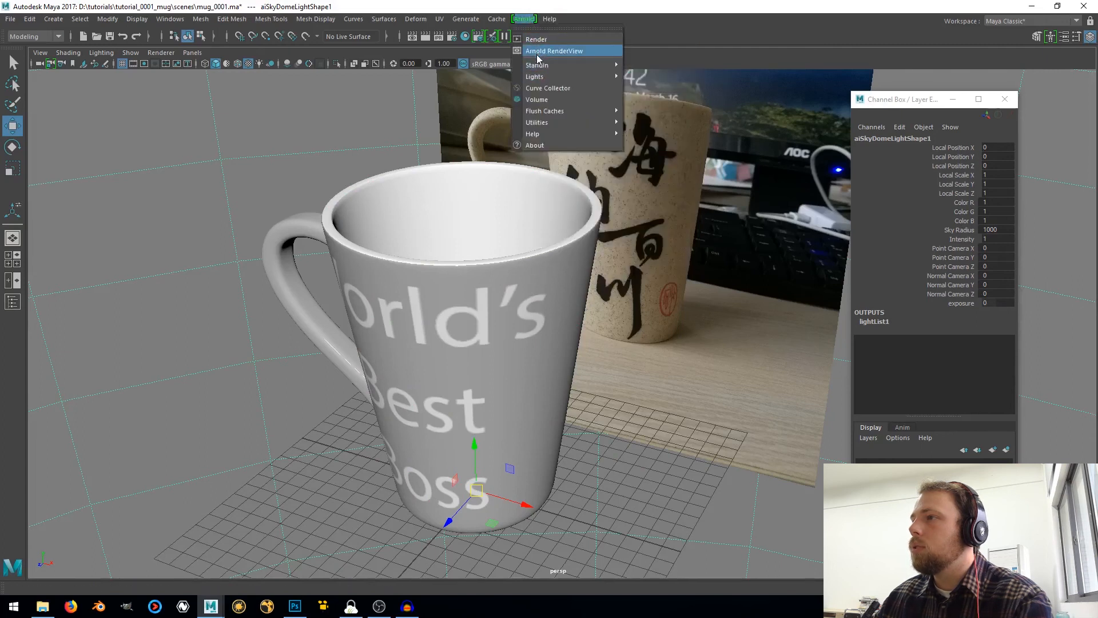
left_click(537, 54)
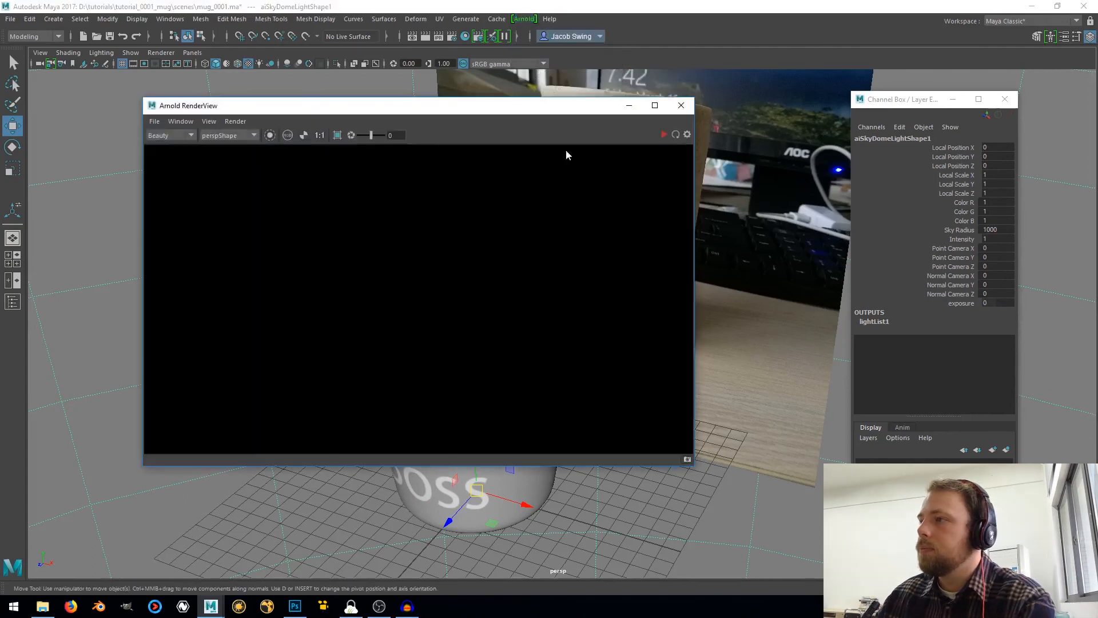
In the Arnold render settings, set the Diffuse, Specular, Transmission, SSS and Volume Indirect samples to 1
left_click(454, 37)
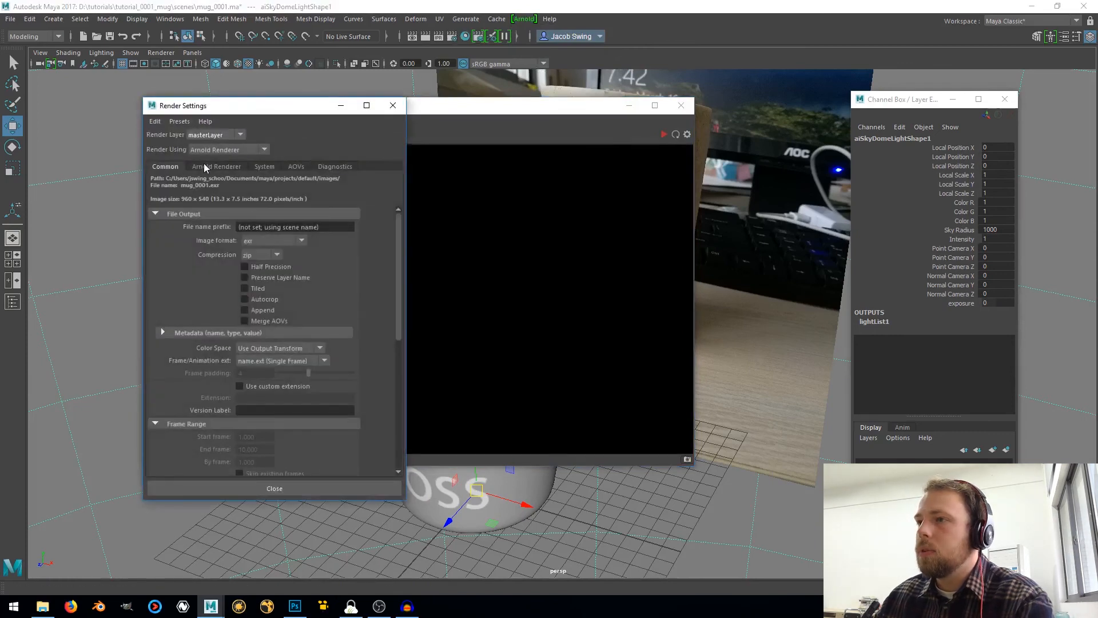
left_click(203, 165)
left_click(252, 239)
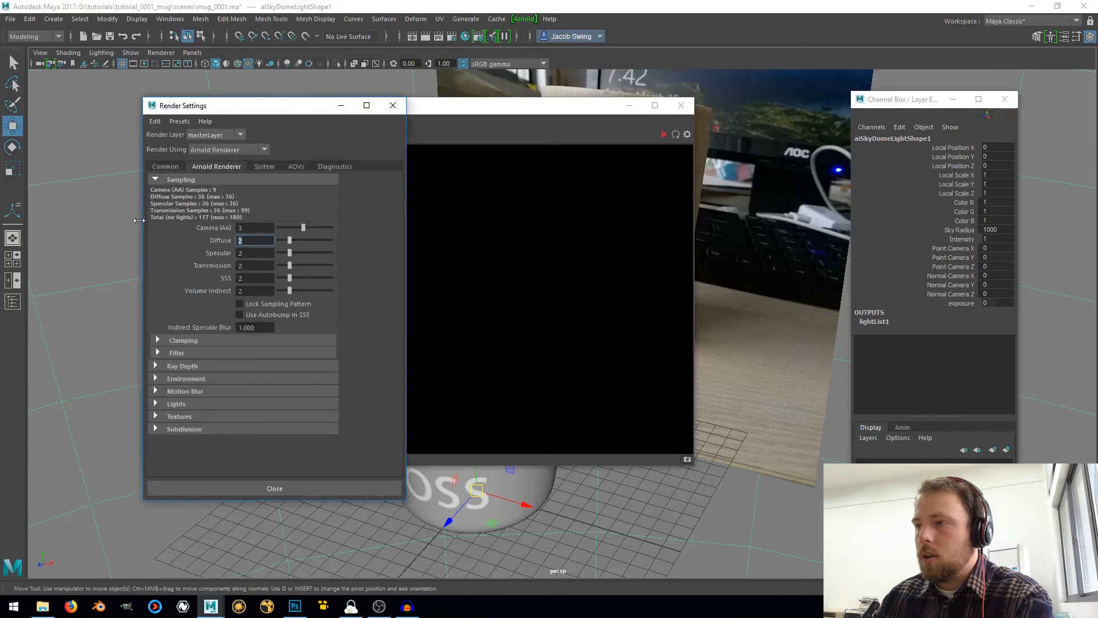
type("1")
key("Tab")
type("1")
key("Tab")
type("1")
key("Tab")
type("1")
key("Tab")
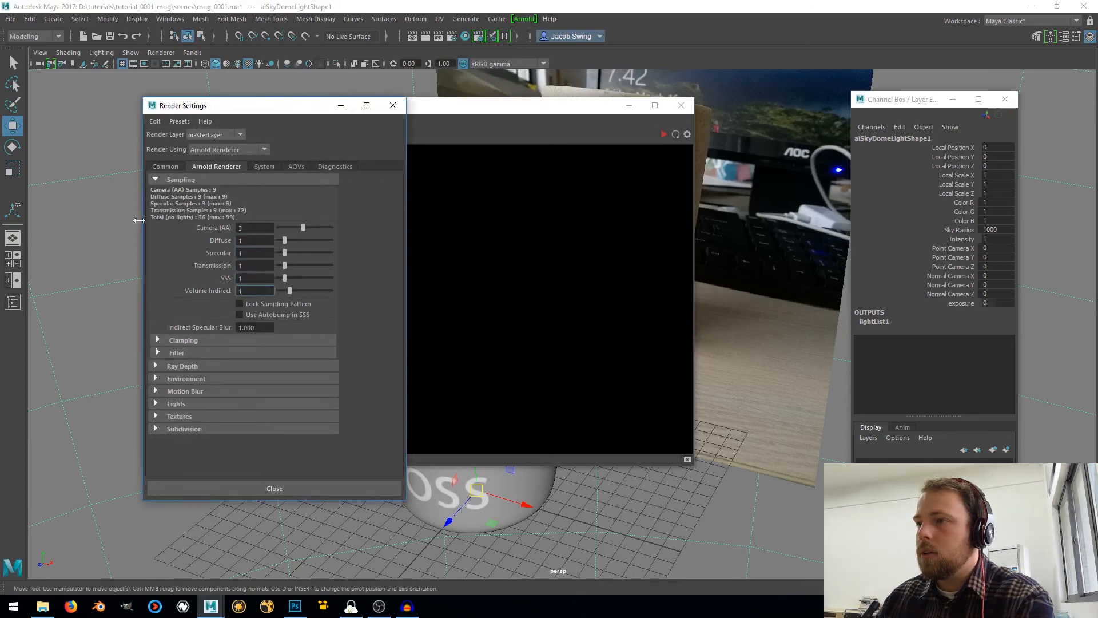
type("1")
key("Return")
Set the Camera (AA) samples to 2 and close the render settings
left_click(248, 227)
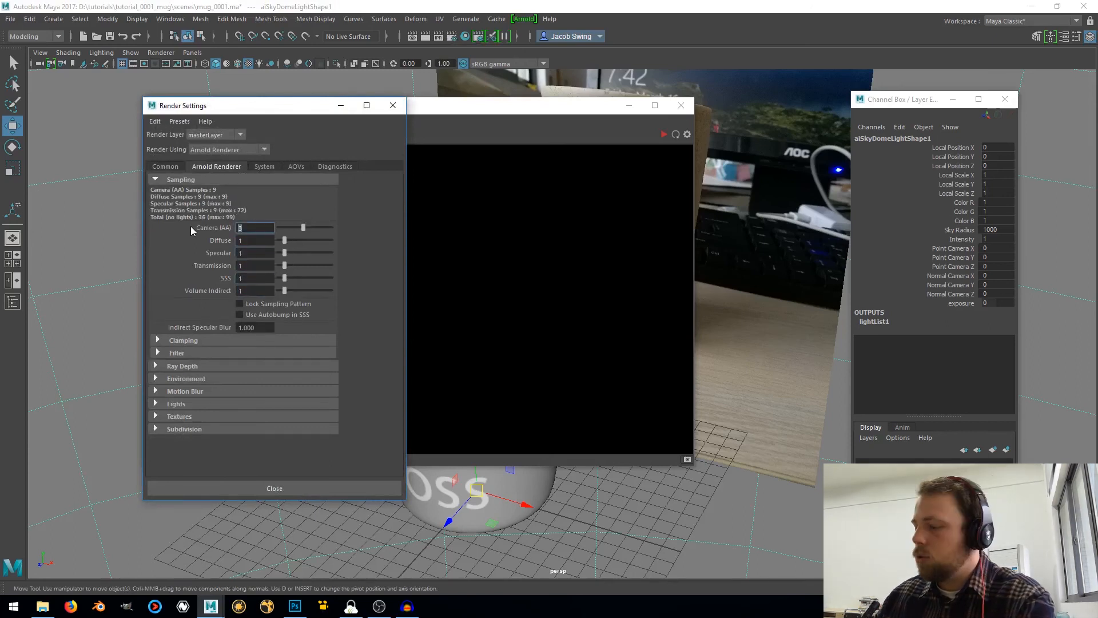
type("2")
key("Return")
left_click(393, 105)
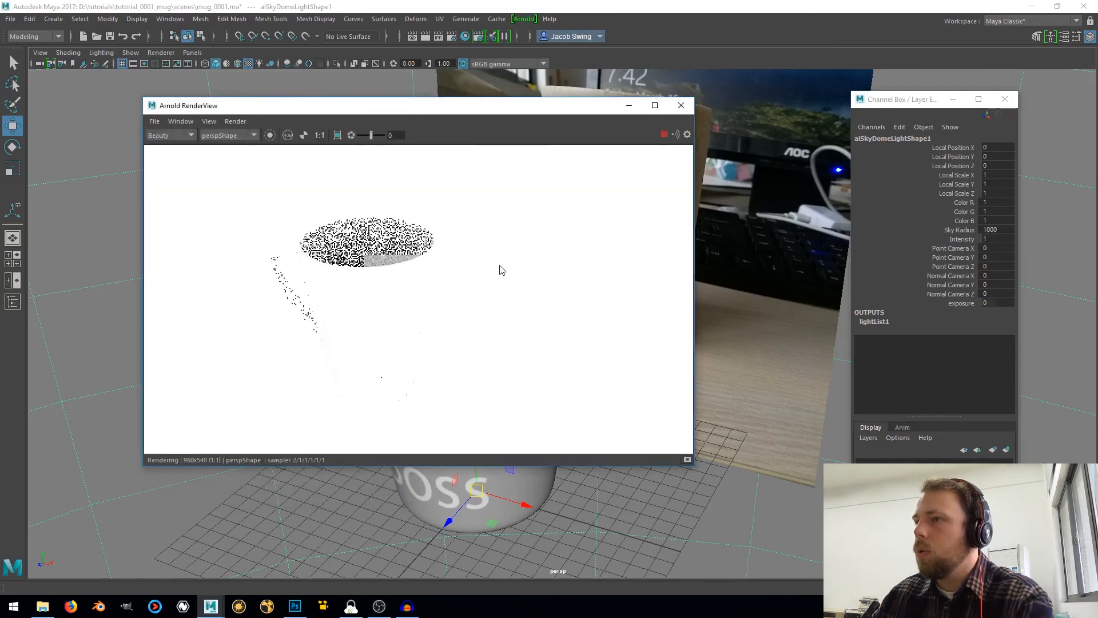
Set the Arnold skydome light's intensity to 0.1
left_click(777, 229)
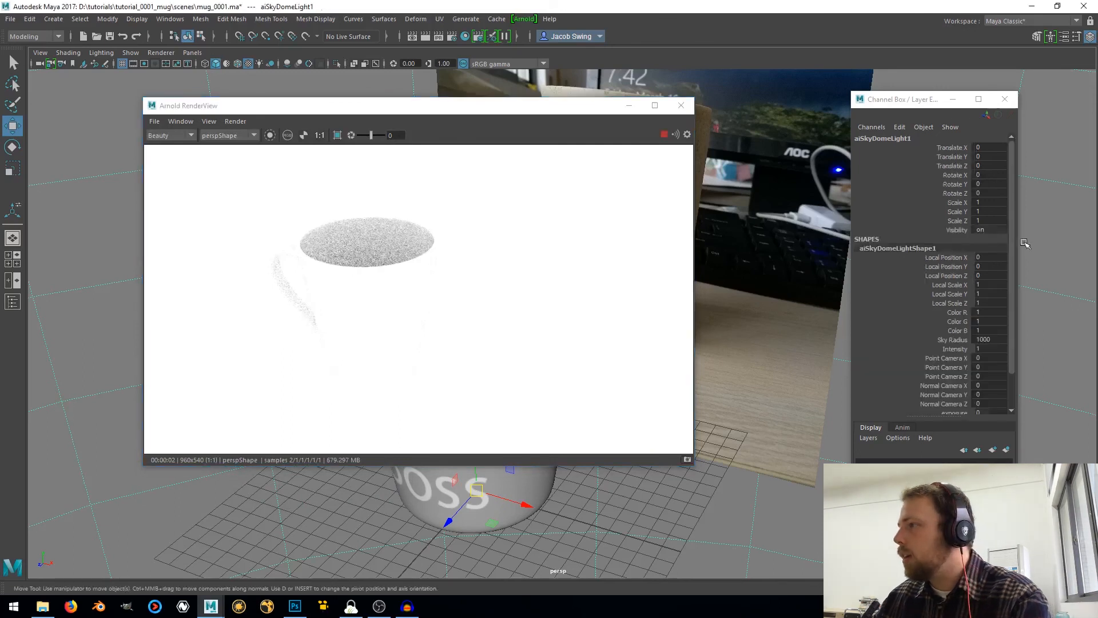
key("ctrl+a")
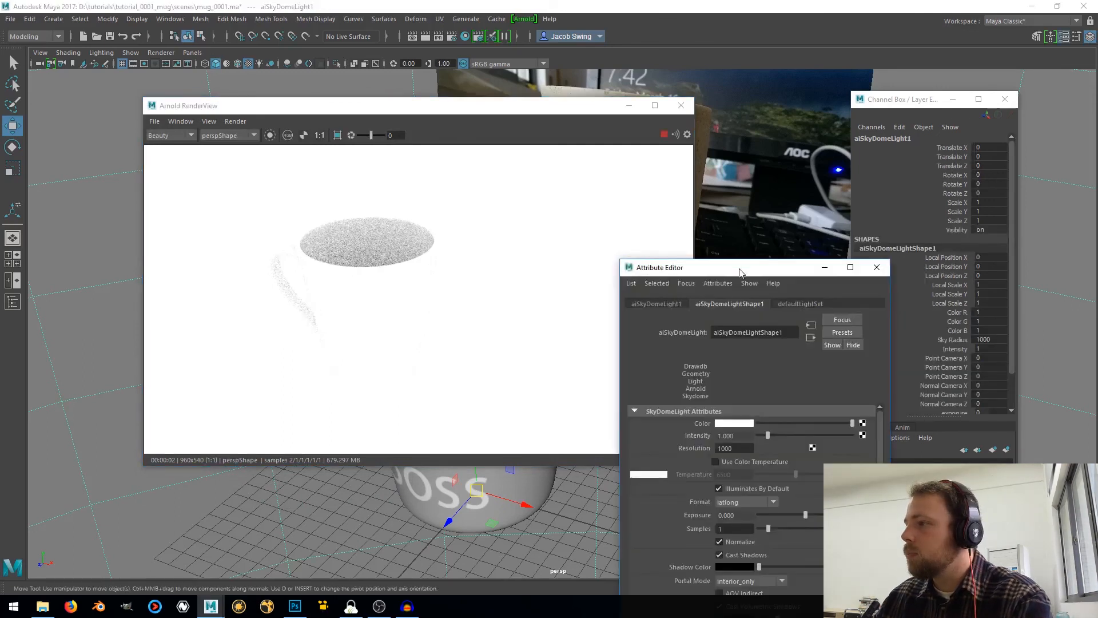
left_click_drag(742, 265, 916, 94)
left_click(910, 262)
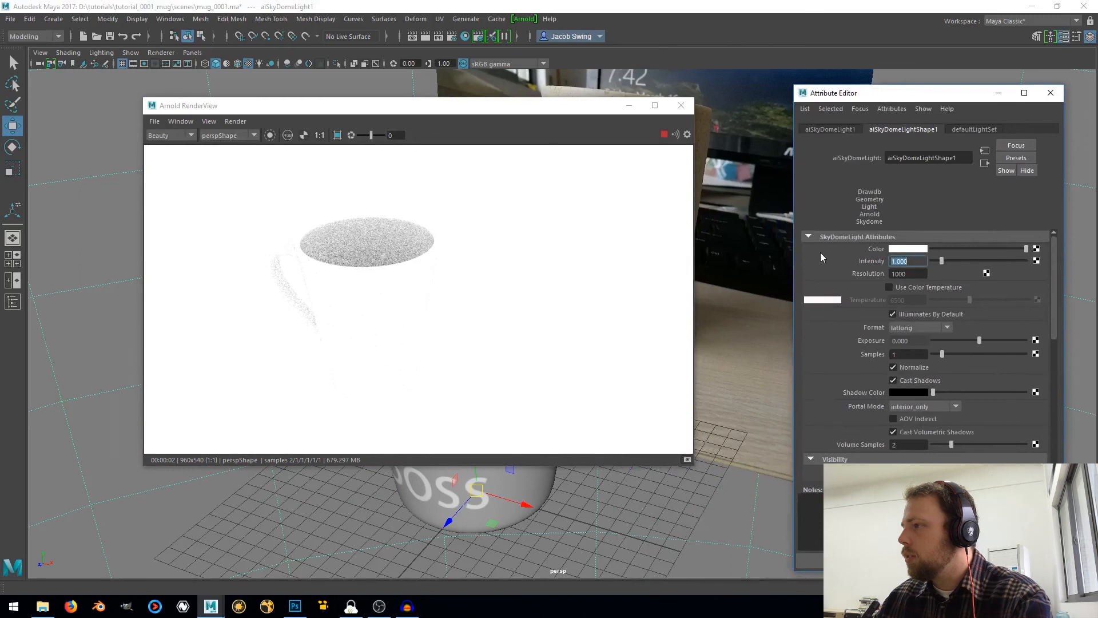
type("0.1")
key("Return")
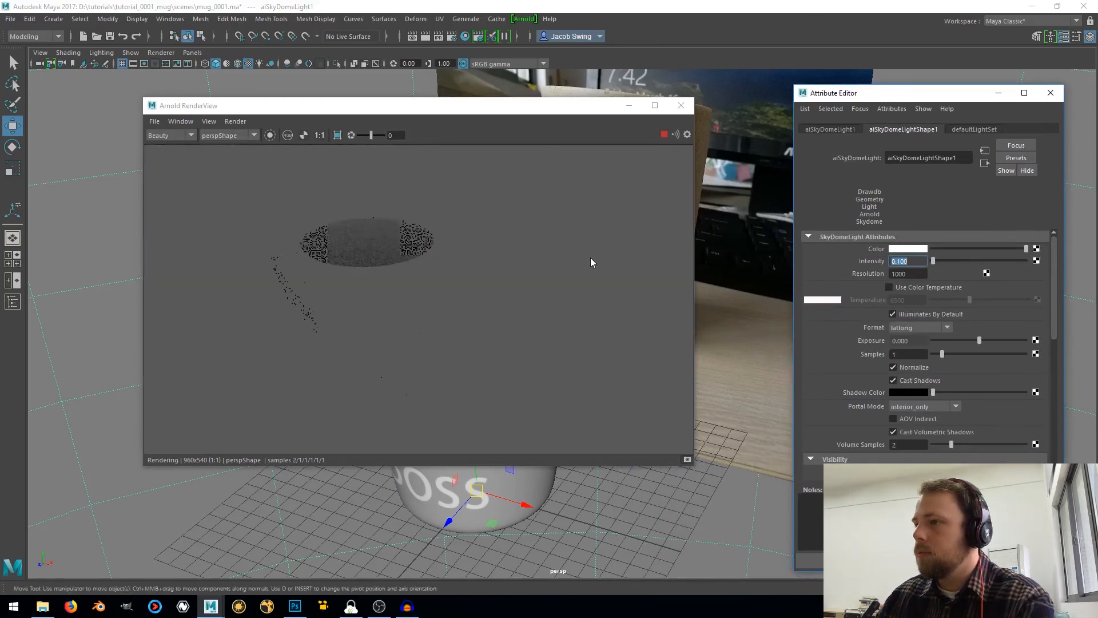
Check the render sampling settings, close the render and attribute windows, and delete the skydome light
left_click(453, 38)
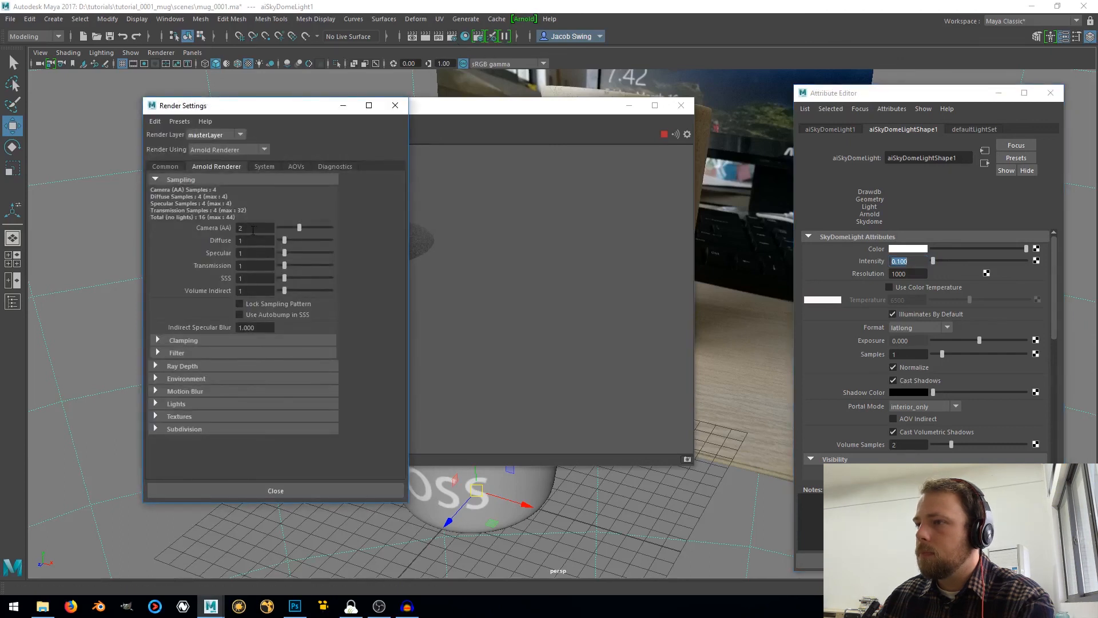
left_click(395, 105)
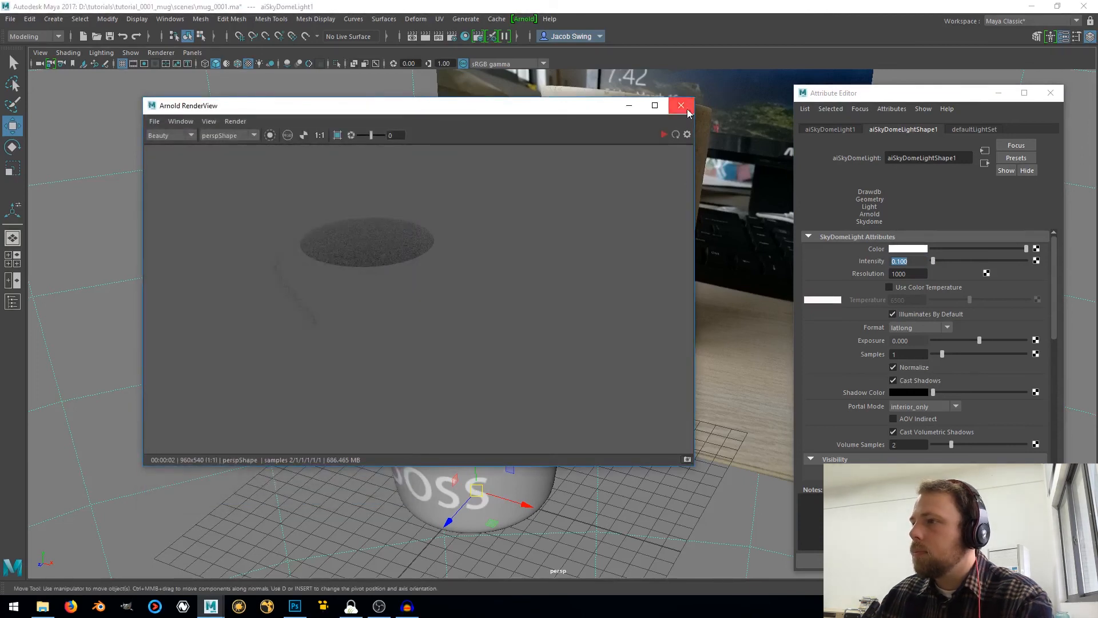
left_click(680, 106)
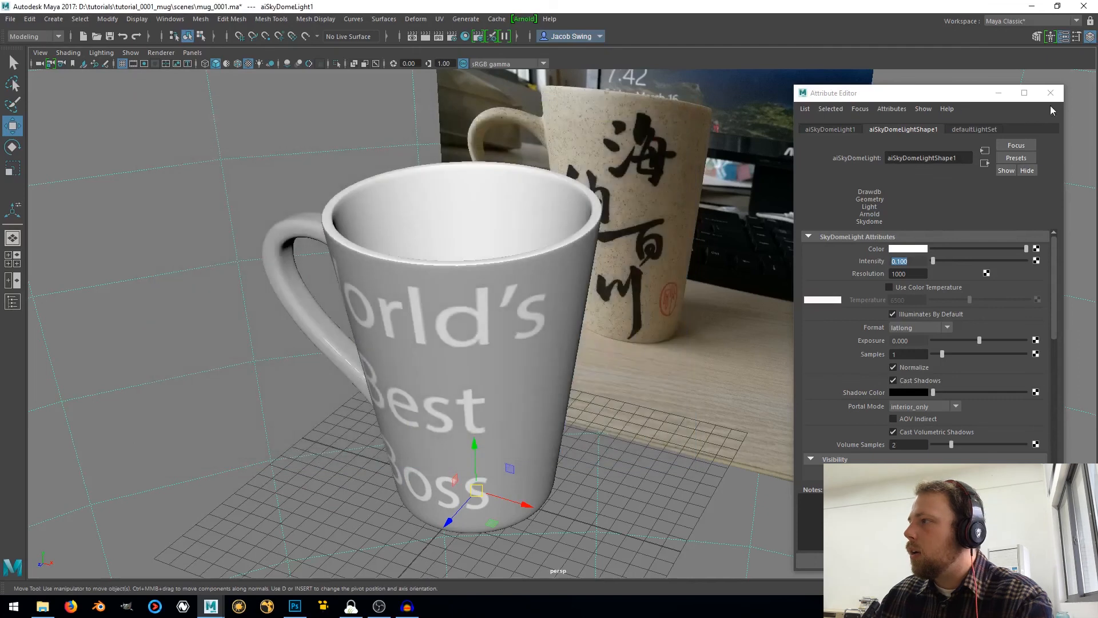
left_click(1051, 93)
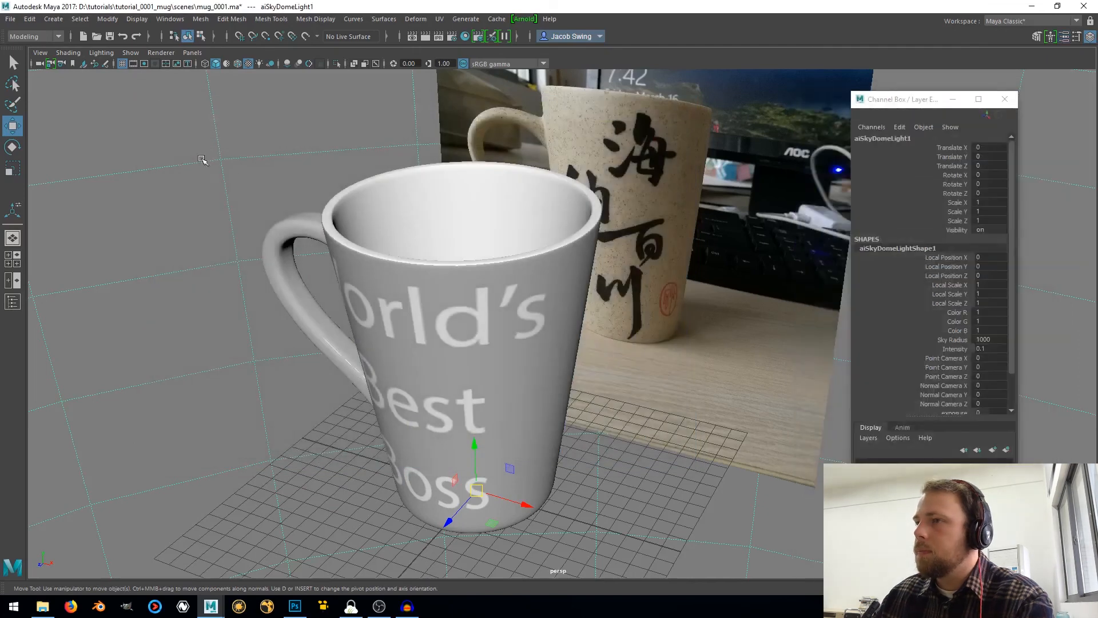
left_click(147, 204)
Add an Arnold Area Light to the scene
left_click(521, 19)
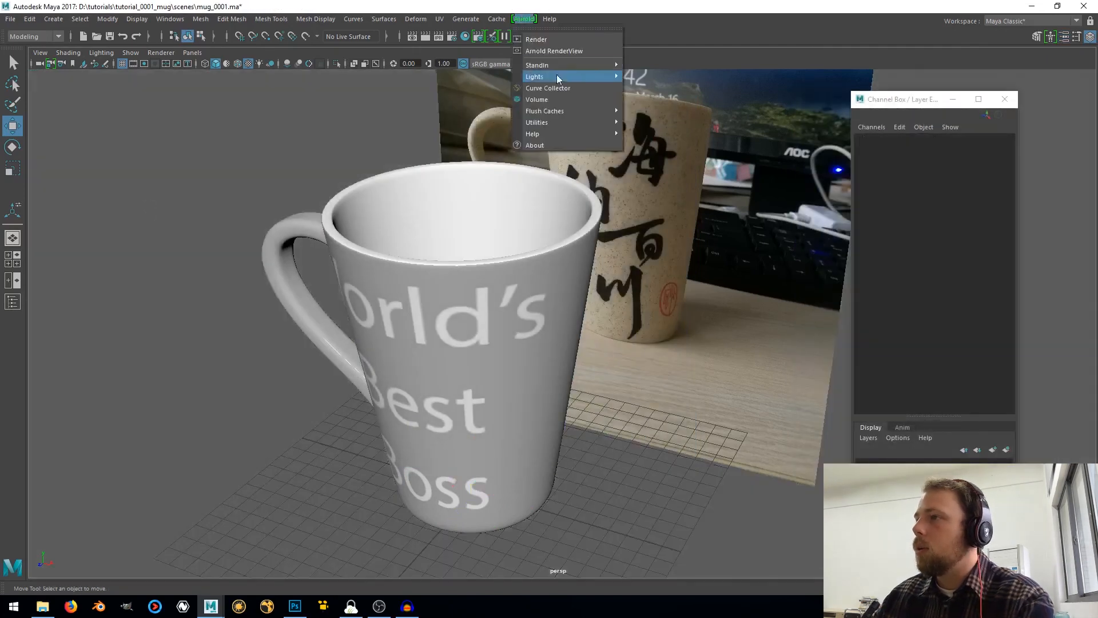
mouse_move(540, 76)
left_click(652, 86)
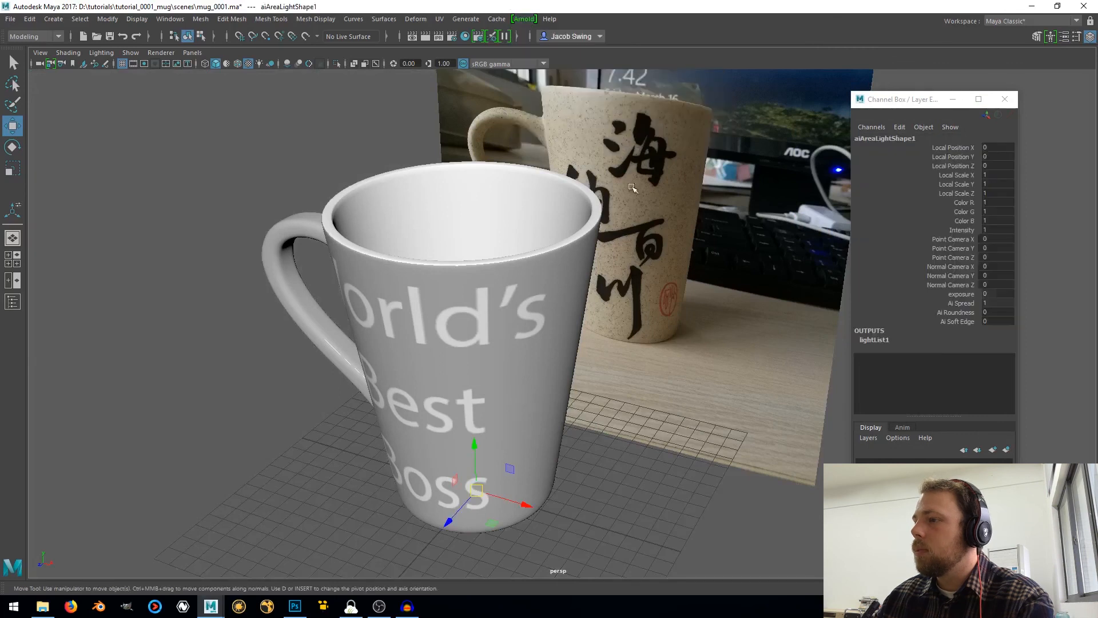
Scale the area light up to mug size or larger and move it to about Y 12.8 cm, Z 21.2 cm, facing the mug
scroll(538, 448, "down", 2)
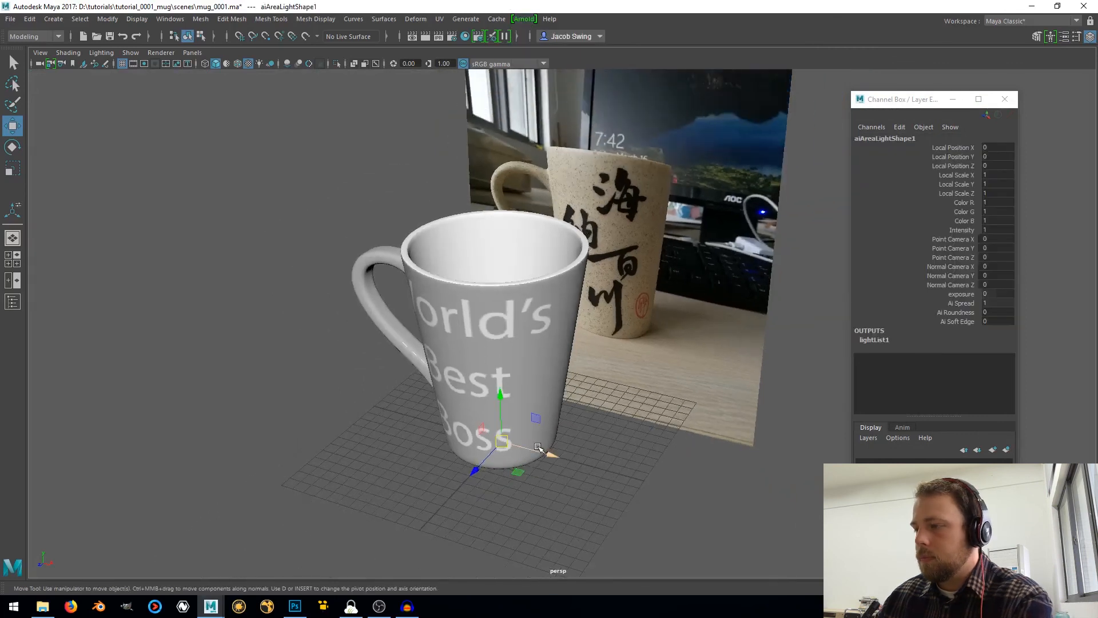
key("e")
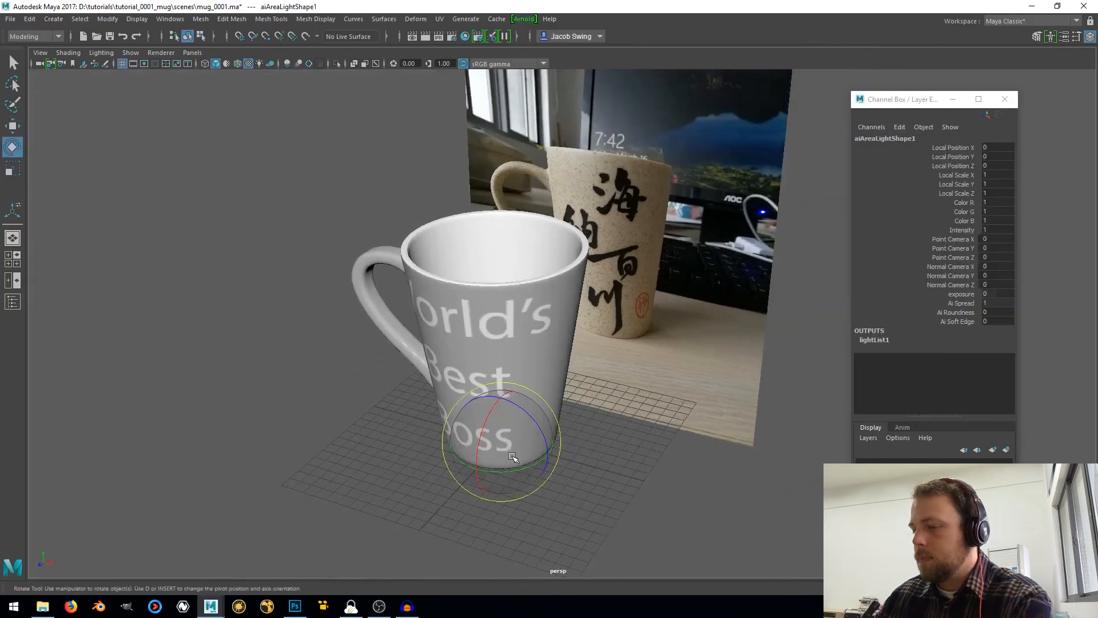
key("r")
left_click_drag(539, 442, 784, 478)
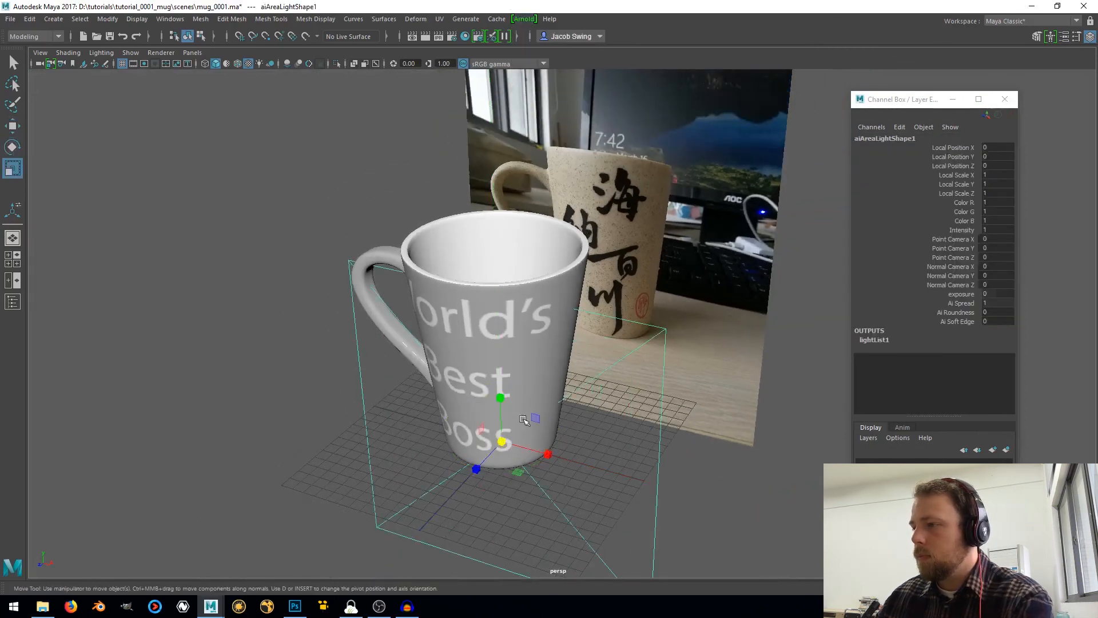
key("w")
left_click_drag(564, 429, 292, 343, "alt")
Open the Arnold RenderView, start the live render and move its window clear of the area light
left_click(523, 19)
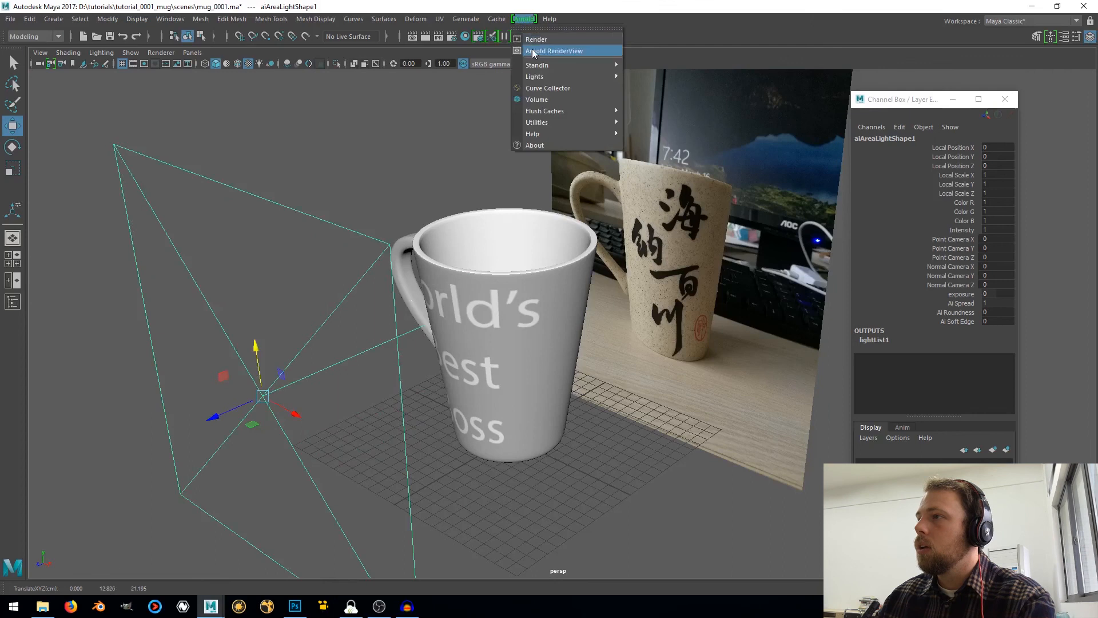
left_click(530, 47)
left_click(677, 134)
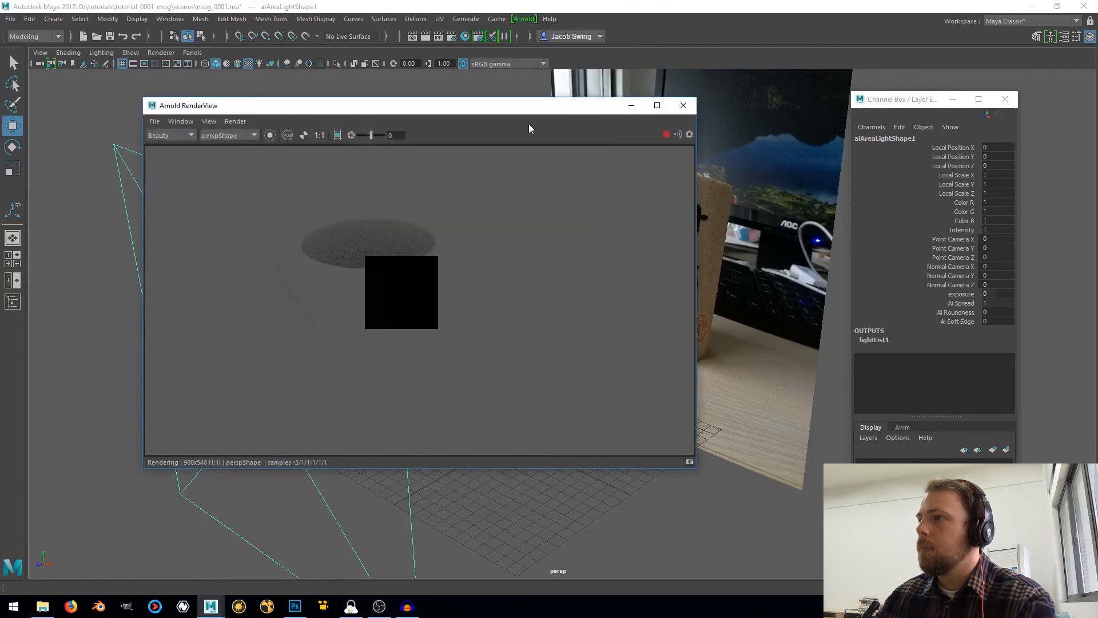
left_click_drag(476, 112, 675, 105)
Set the area light's exposure to 1 and its intensity to 50
left_click(334, 225)
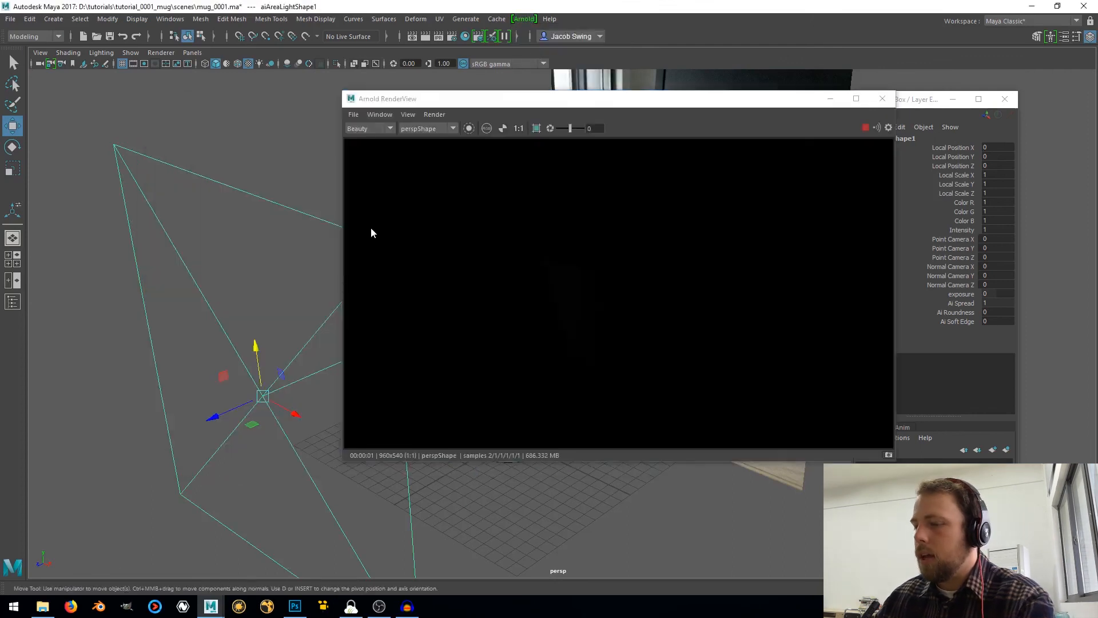
key("ctrl+a")
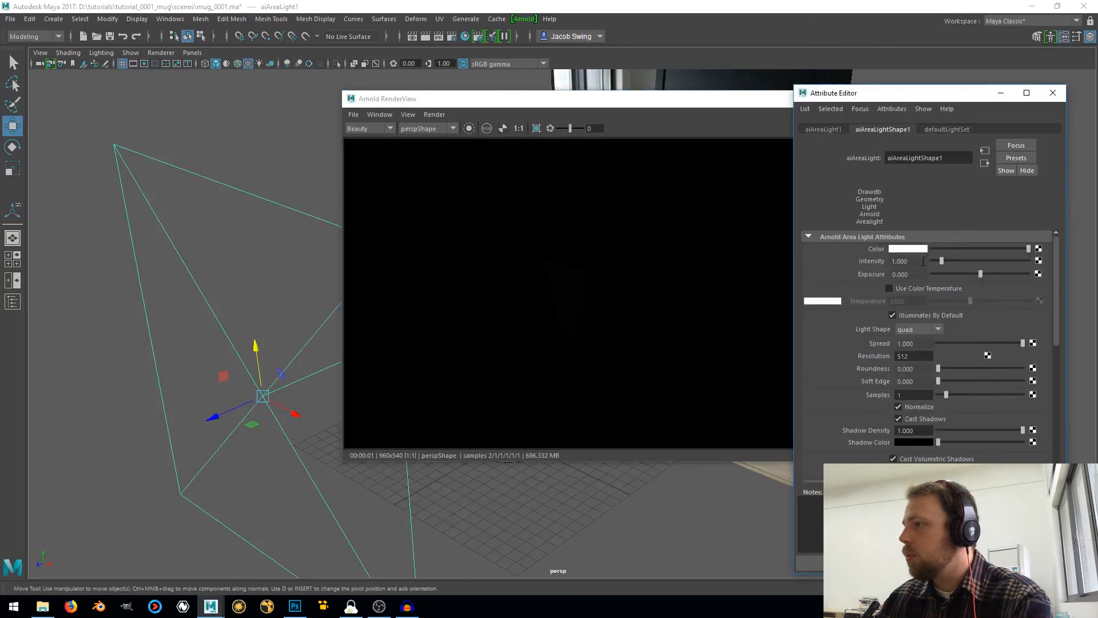
left_click_drag(918, 274, 825, 272)
type("1")
key("Return")
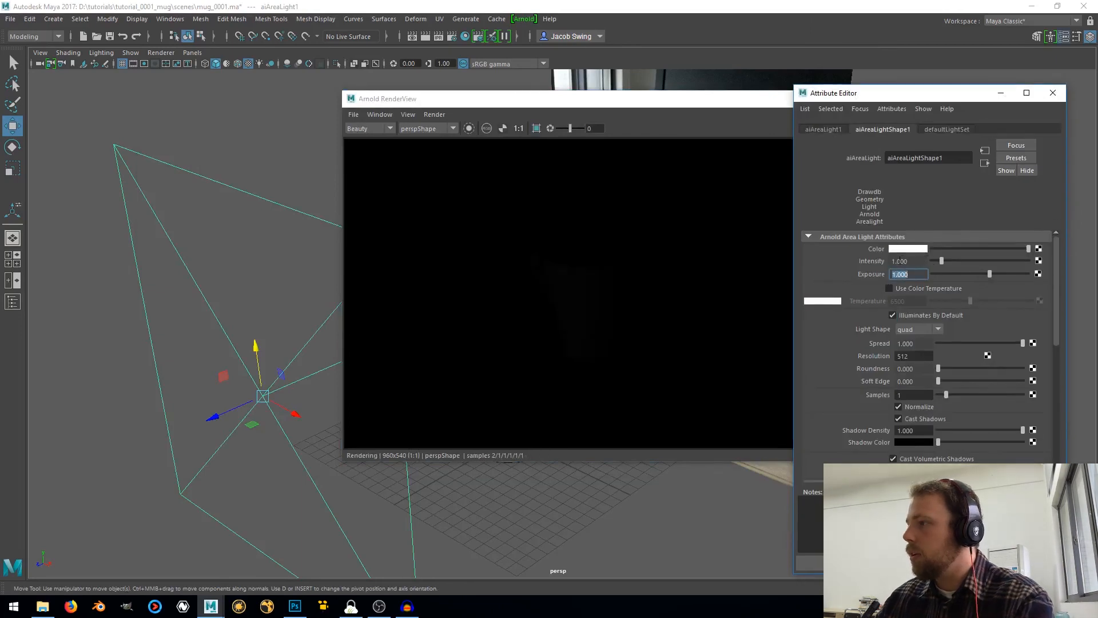
left_click_drag(915, 261, 857, 243)
type("50")
key("Return")
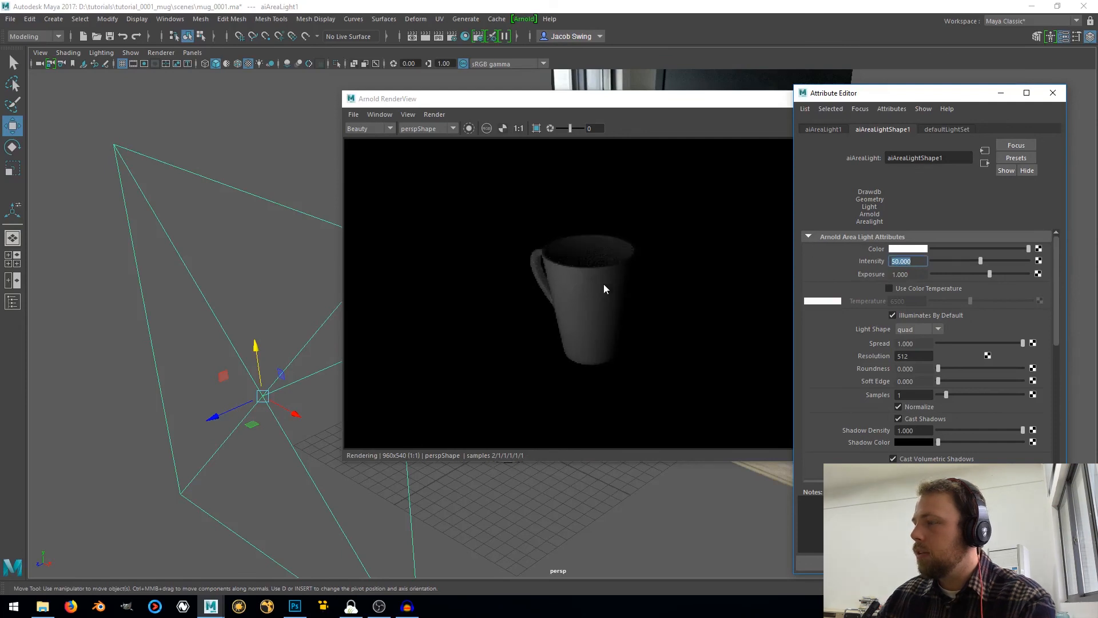
Break the texture connection on the Base Weight of the mug's aiStandardSurface1 material
left_click_drag(447, 99, 33, 174)
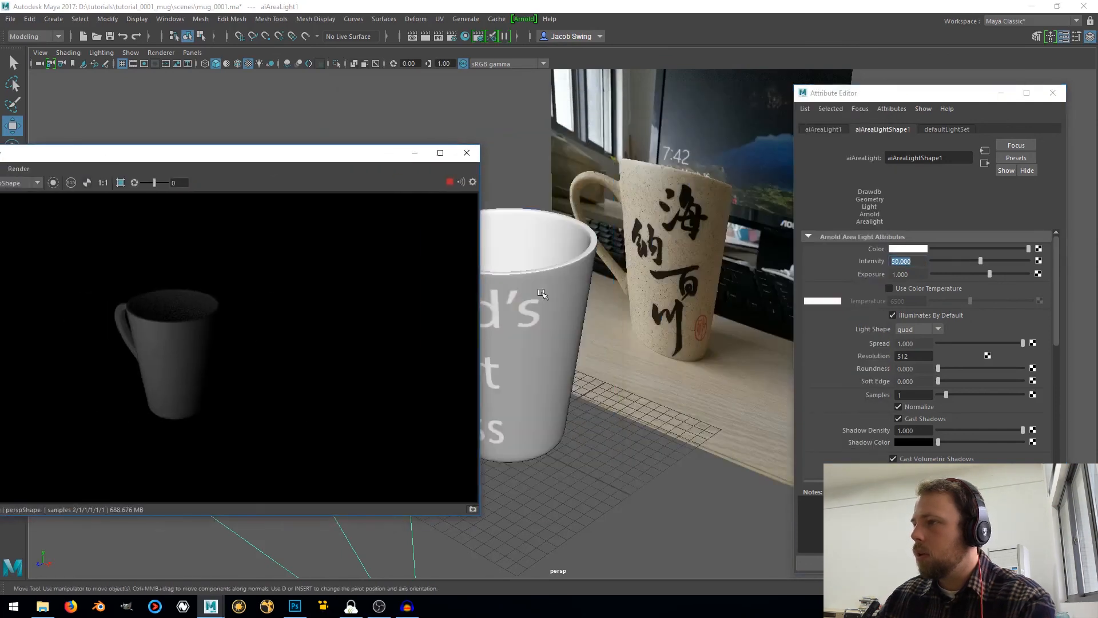
left_click(536, 300)
left_click(932, 129)
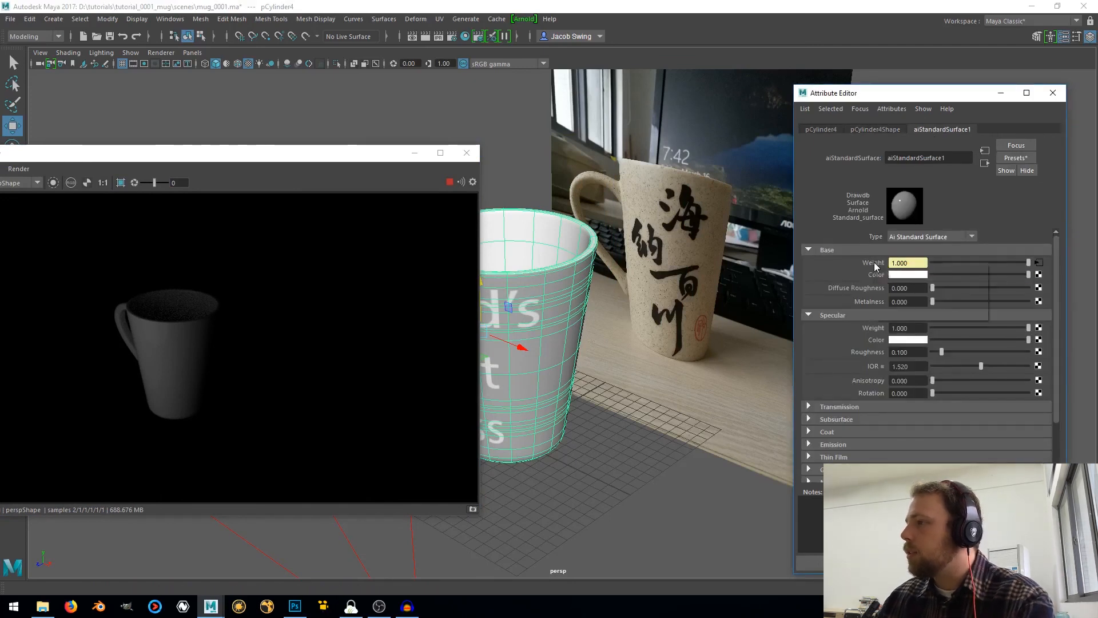
left_click(904, 295)
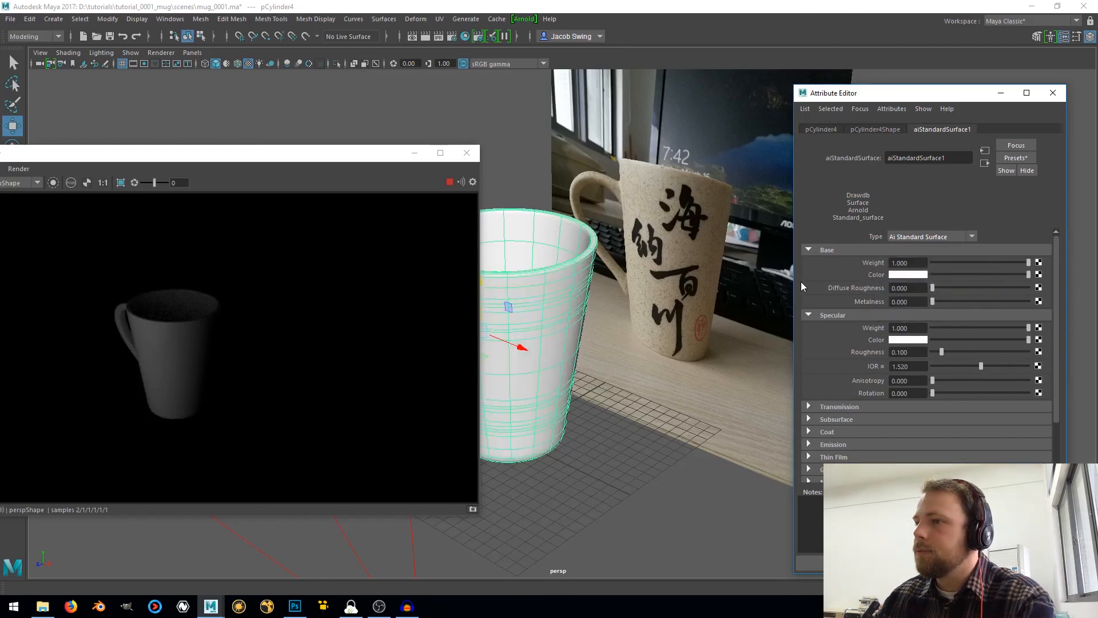
Connect a File texture to the material's Base Color and load mug_texture.png as its image
left_click(1038, 274)
left_click(460, 300)
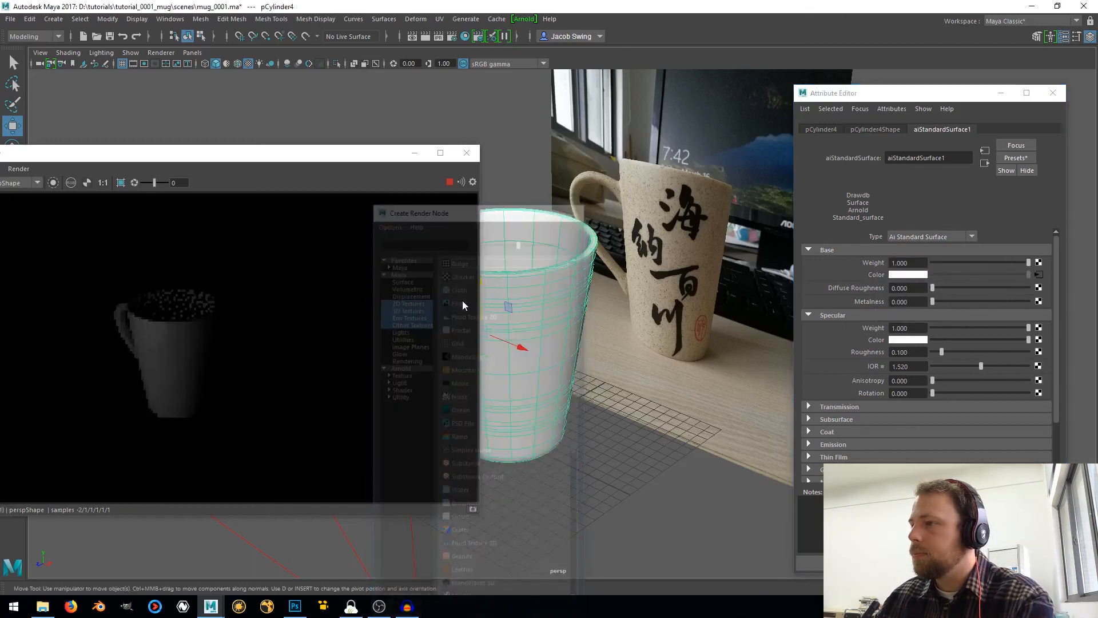
left_click(1042, 284)
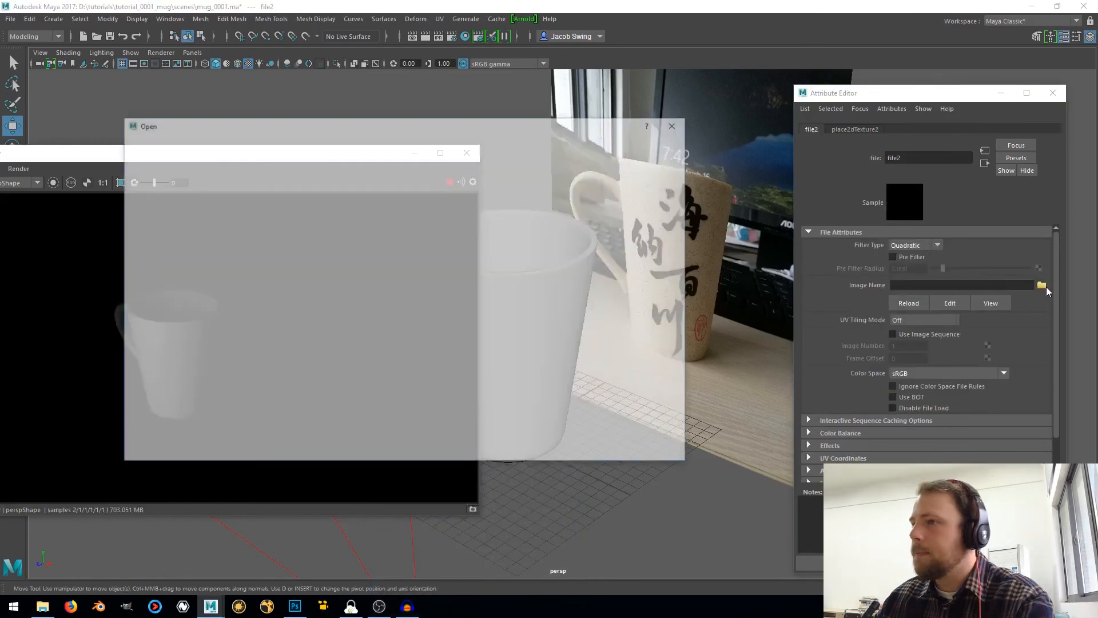
left_click(250, 194)
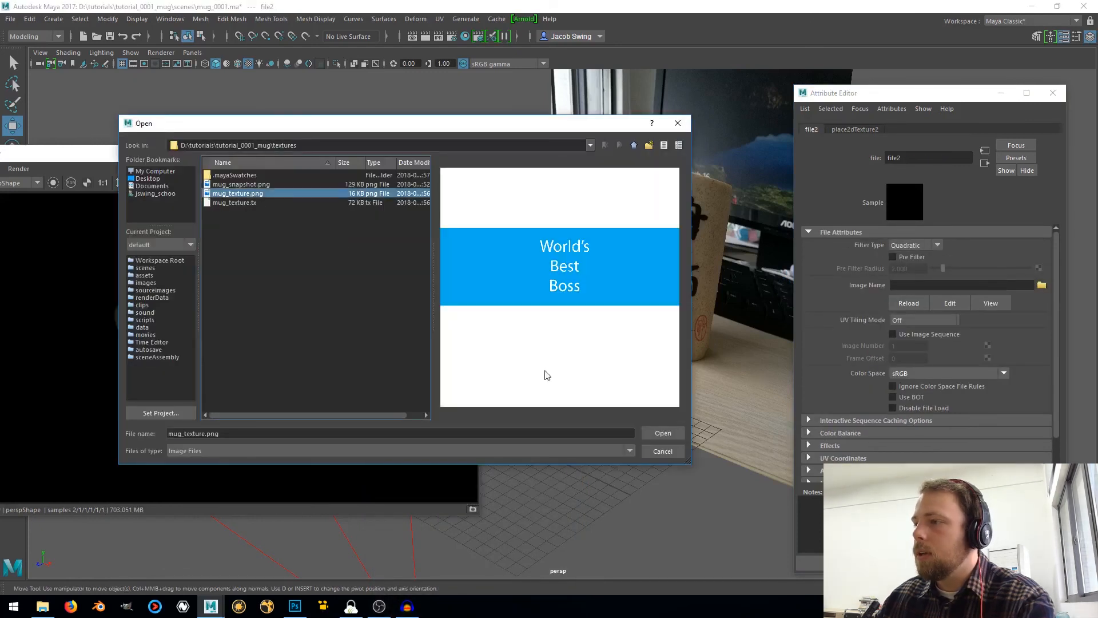
left_click(662, 433)
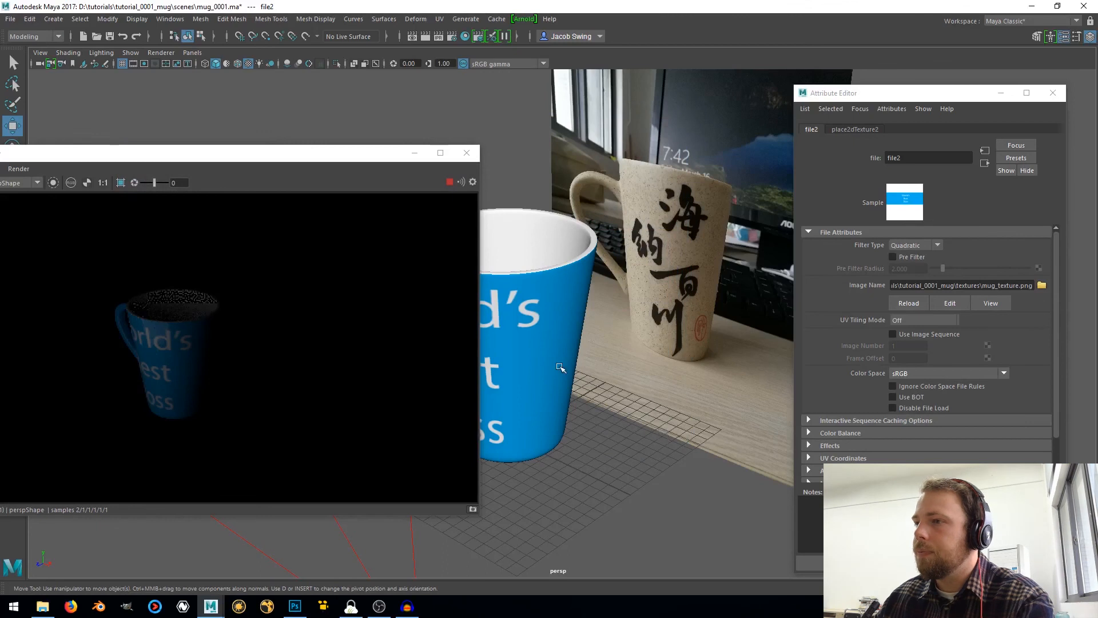
Select the area light and set its intensity to 100
left_click_drag(568, 402, 619, 387, "alt")
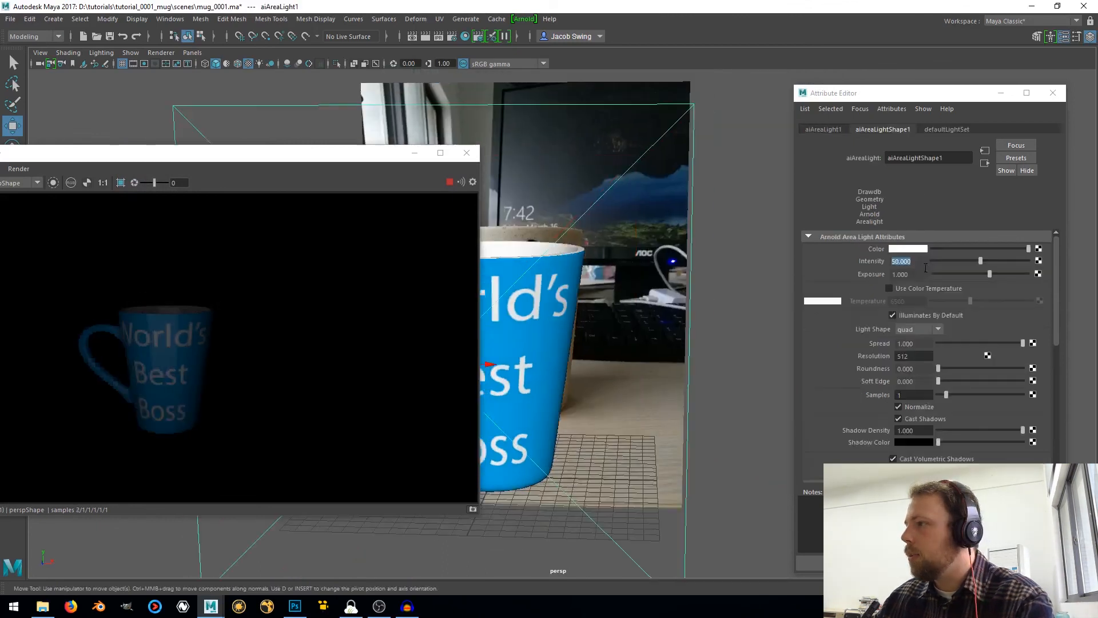
type("100")
key("Return")
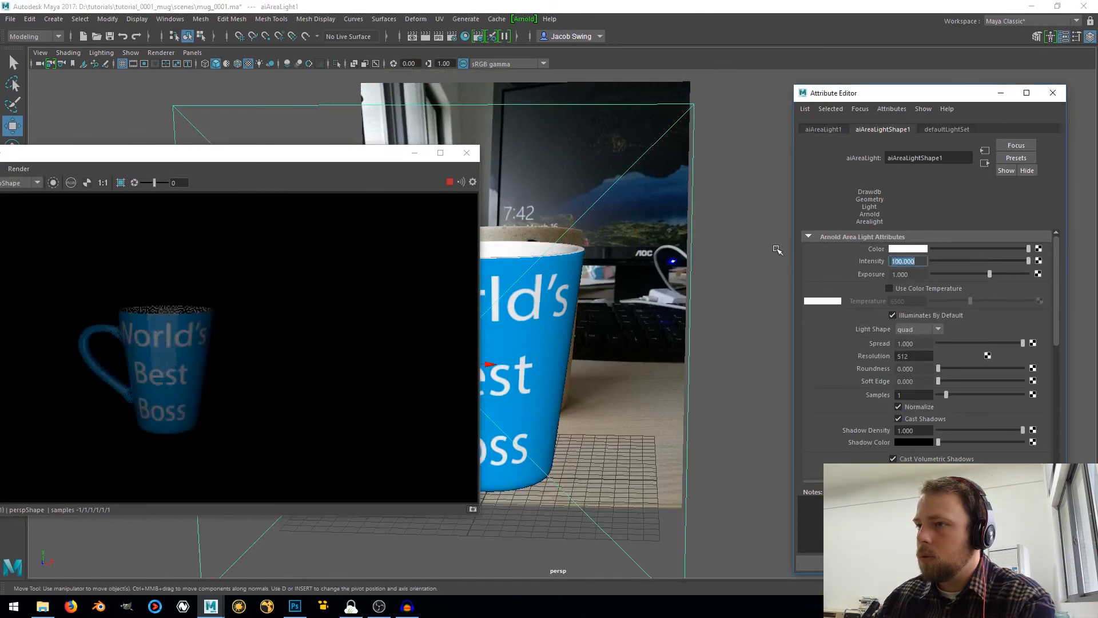
left_click_drag(582, 346, 503, 374, "alt")
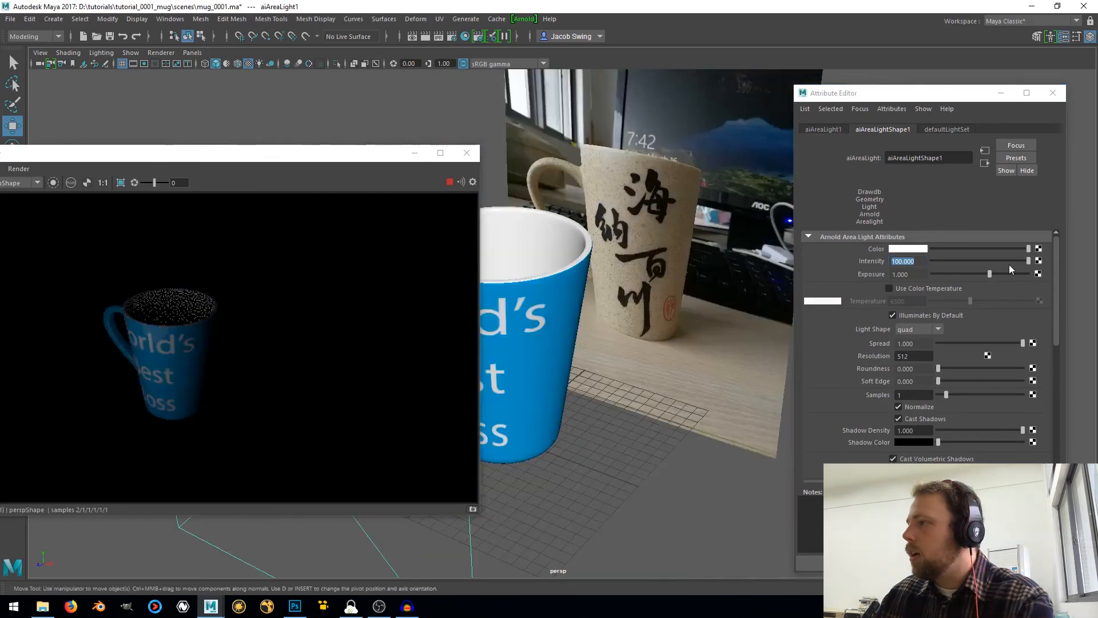
Lower the Specular Weight of the mug's aiStandardSurface1 material to 0.355 and check the render from the front
left_click(551, 354)
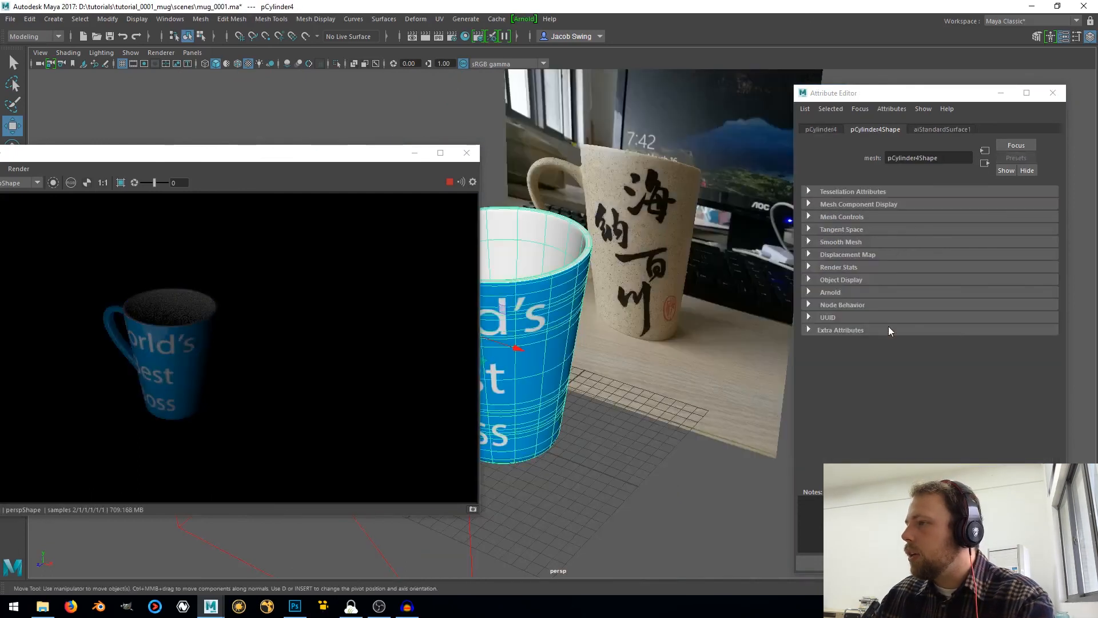
left_click(941, 128)
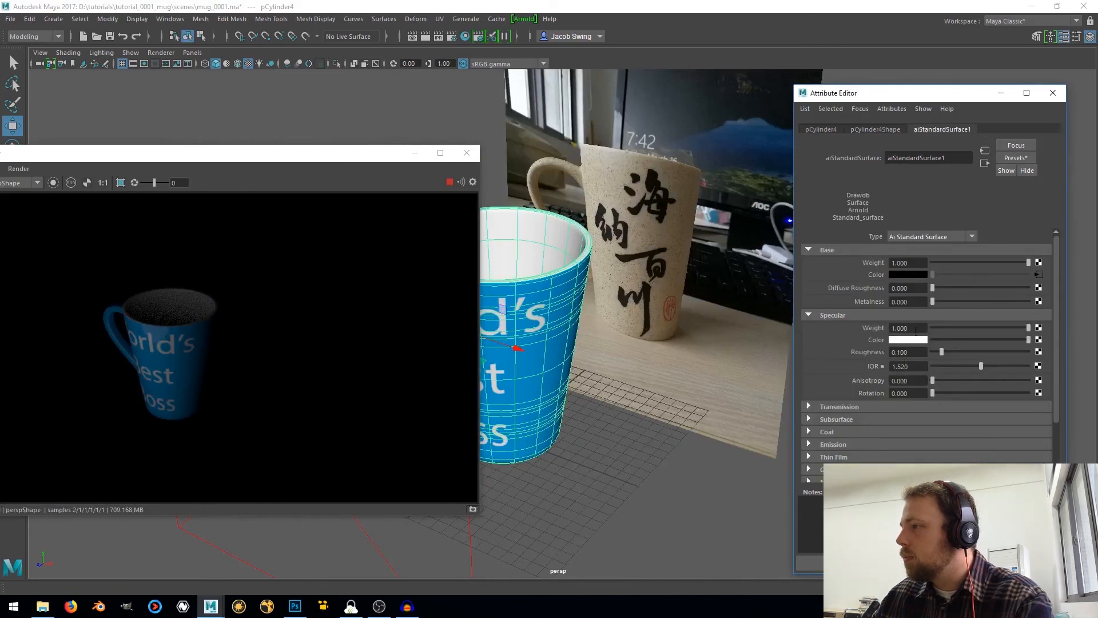
left_click(965, 327)
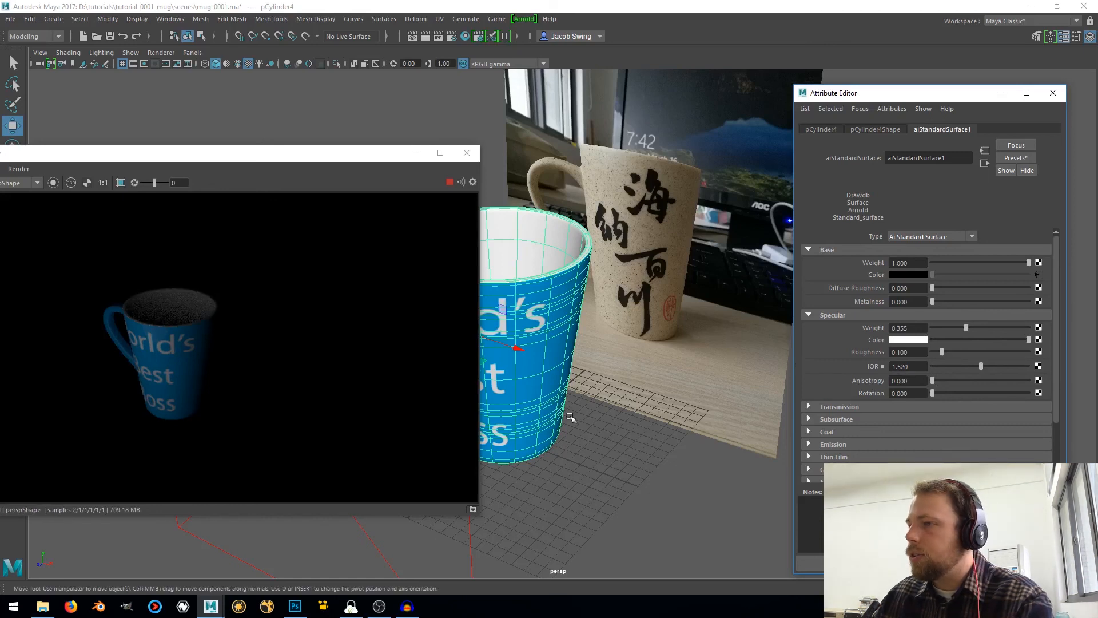
left_click_drag(571, 418, 639, 377, "alt")
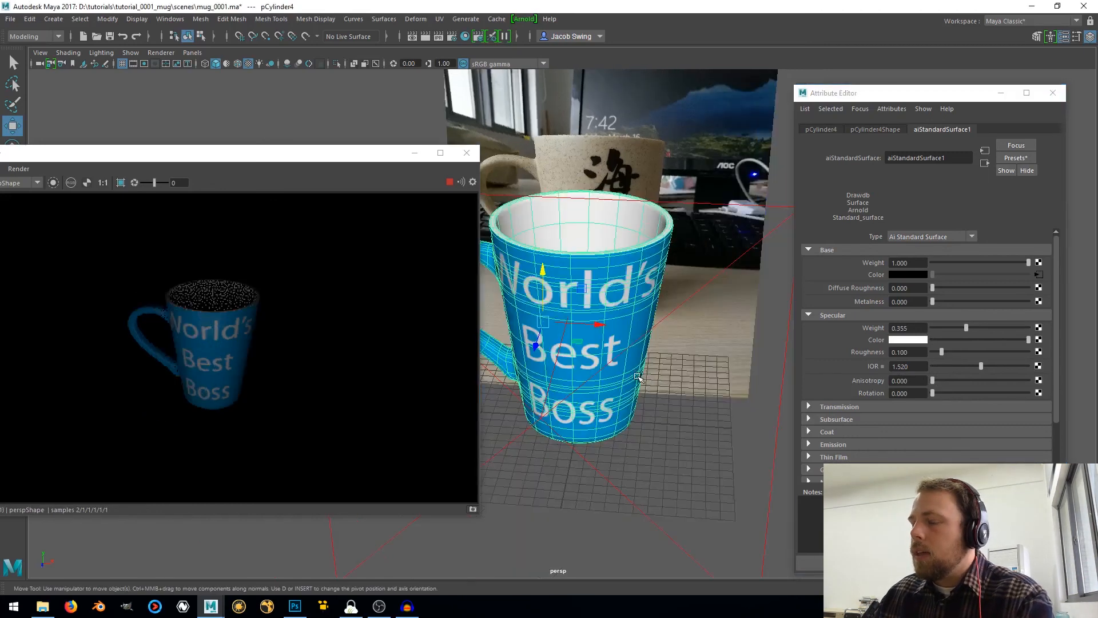